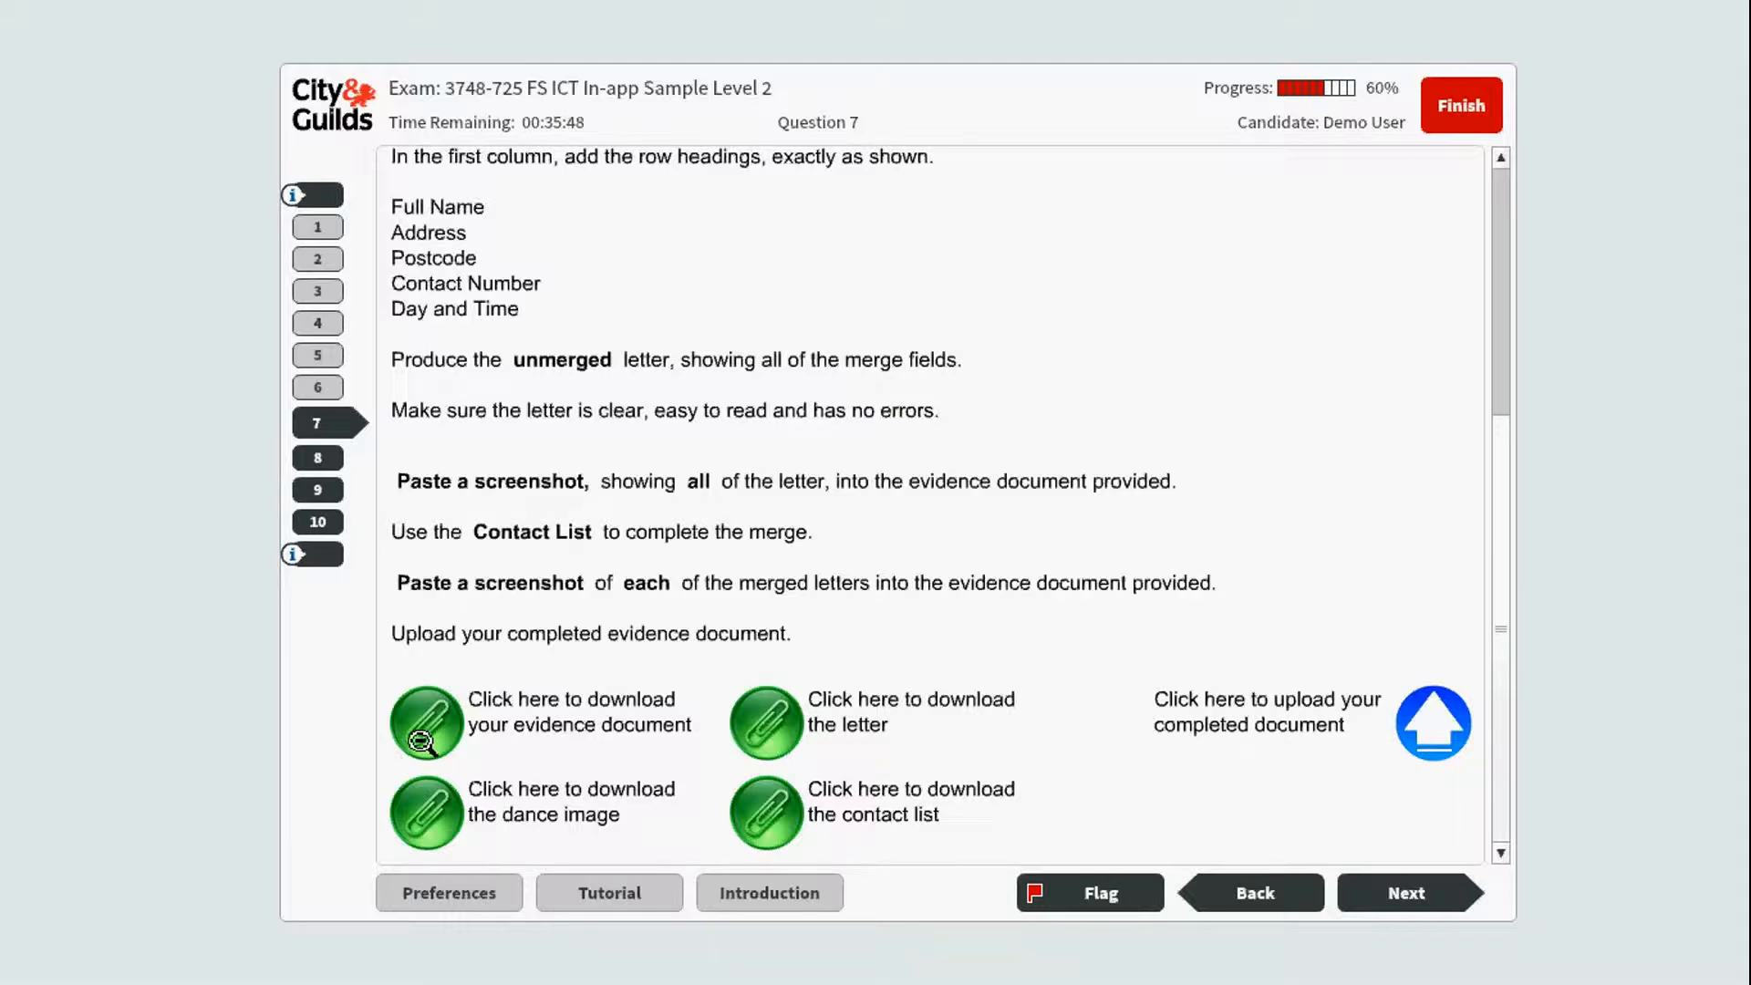
# - Create a folder named Mail merge inside All ways dancing from the evidence document's save dialog, then cancel the save
pyautogui.click(421, 742)
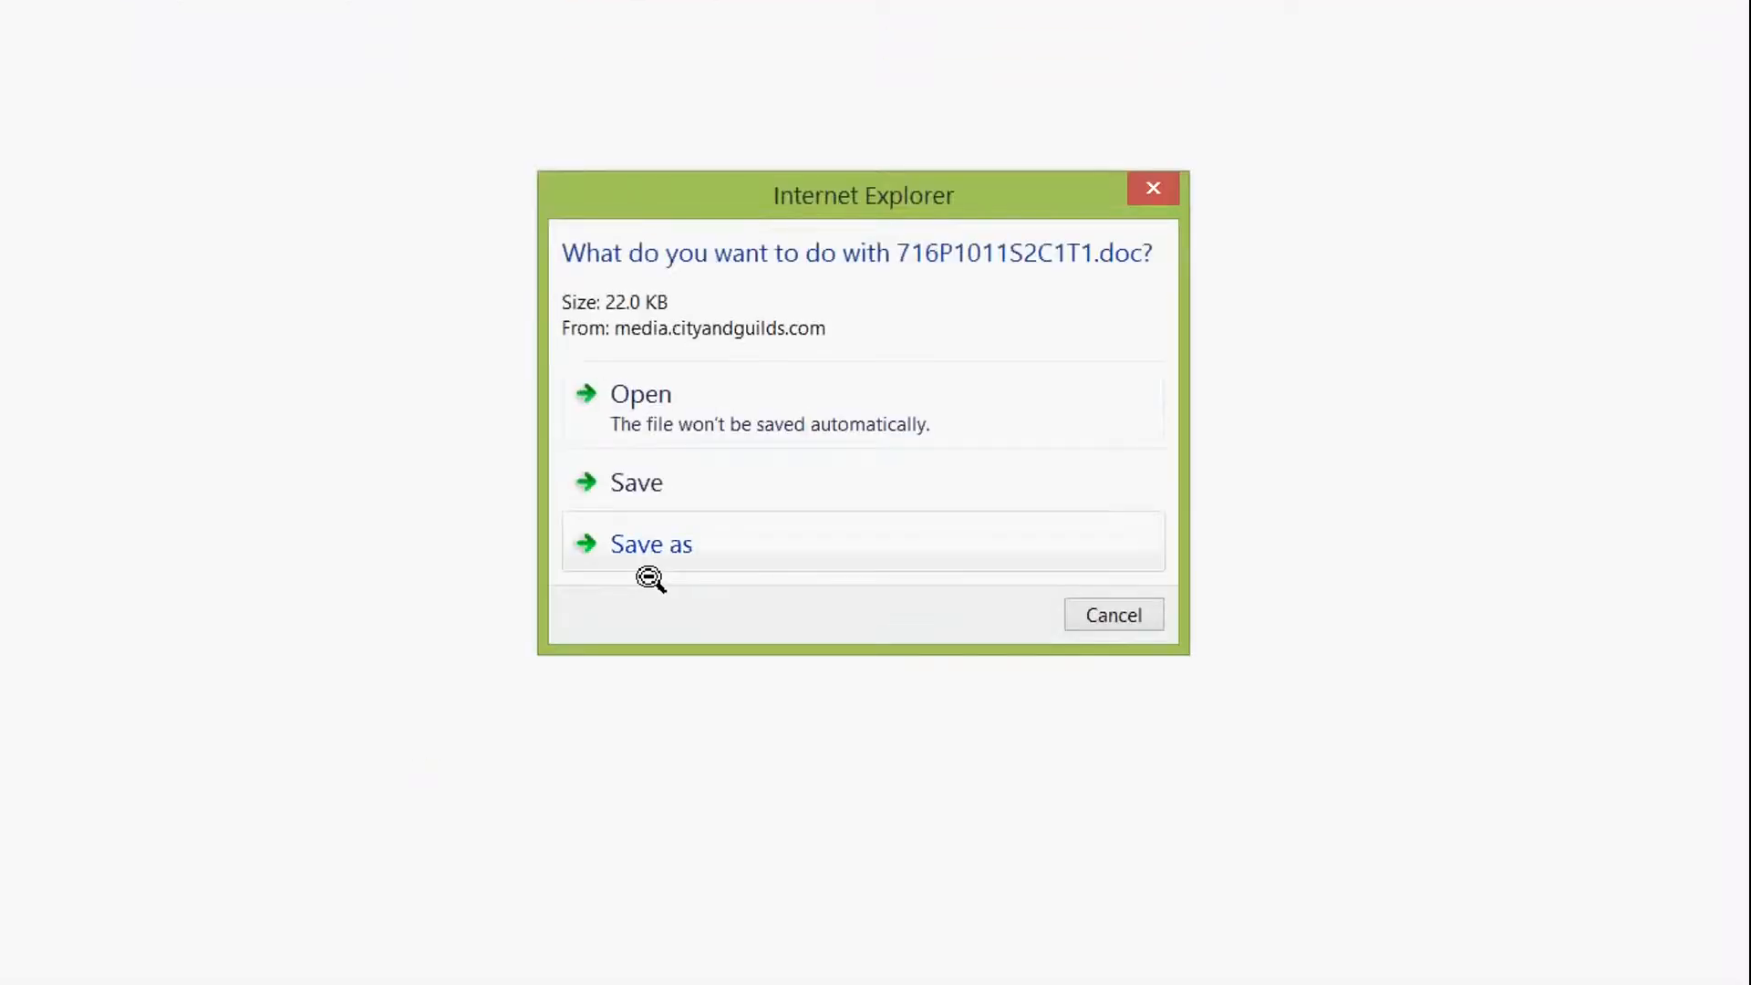
pyautogui.click(655, 561)
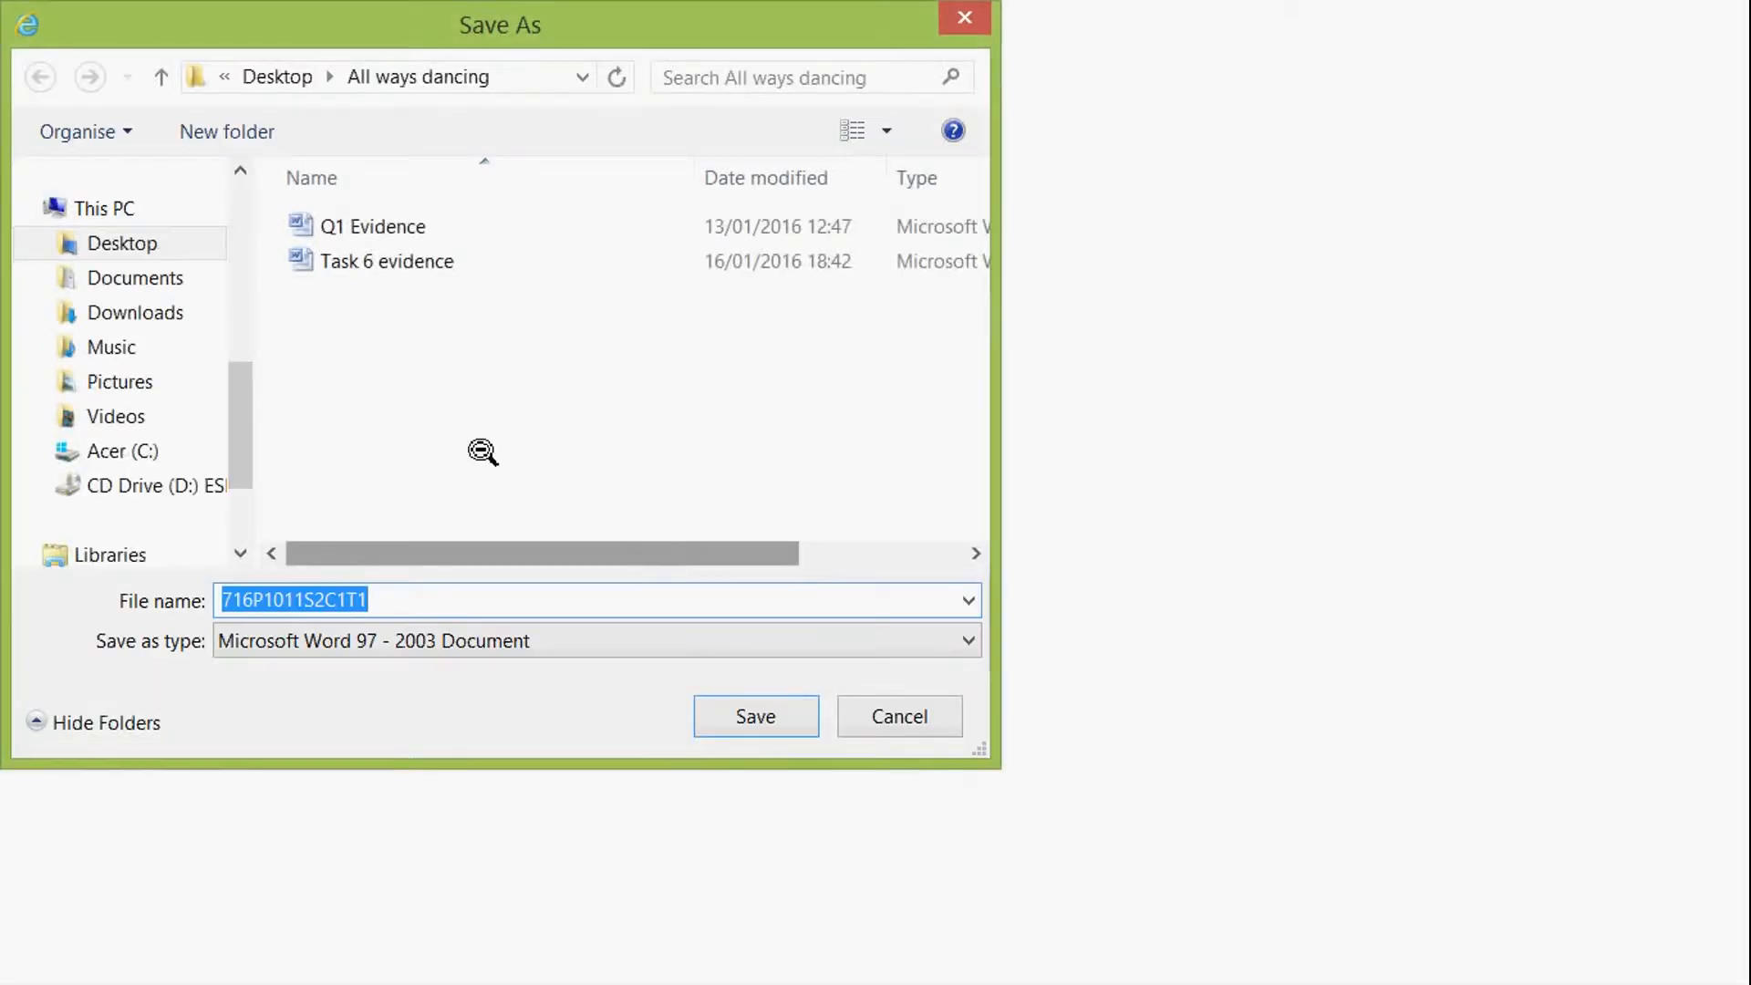
pyautogui.press('Right')
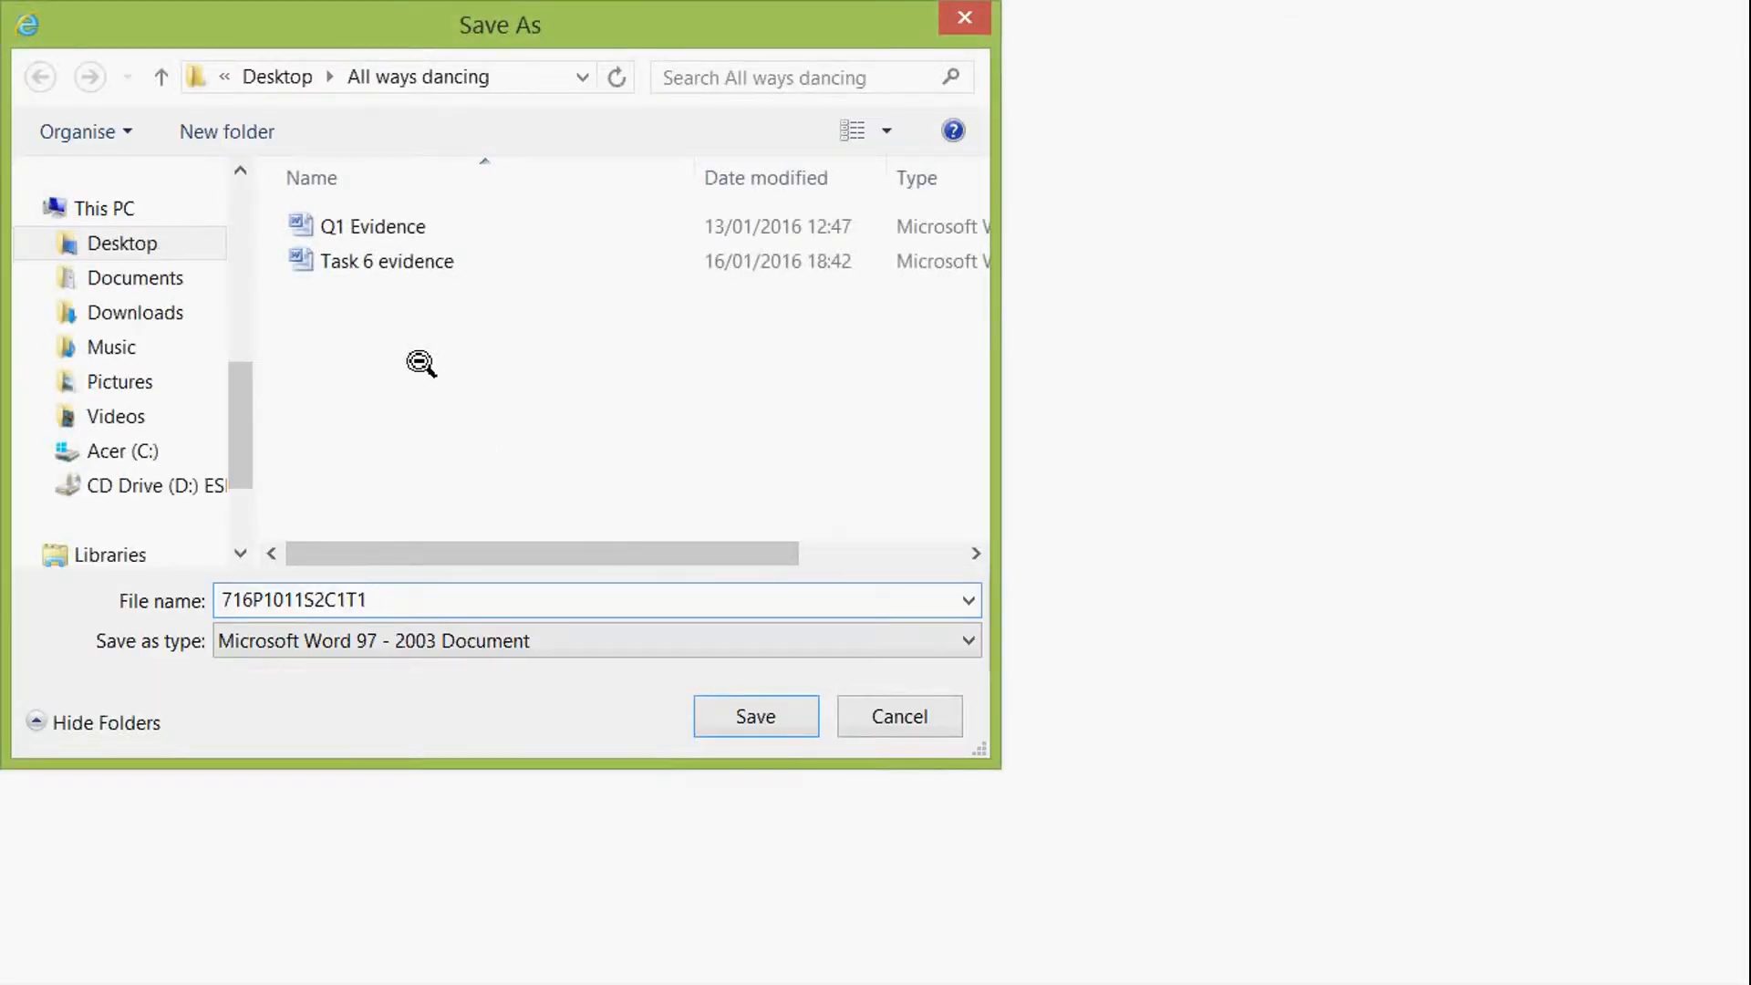
pyautogui.rightClick(421, 363)
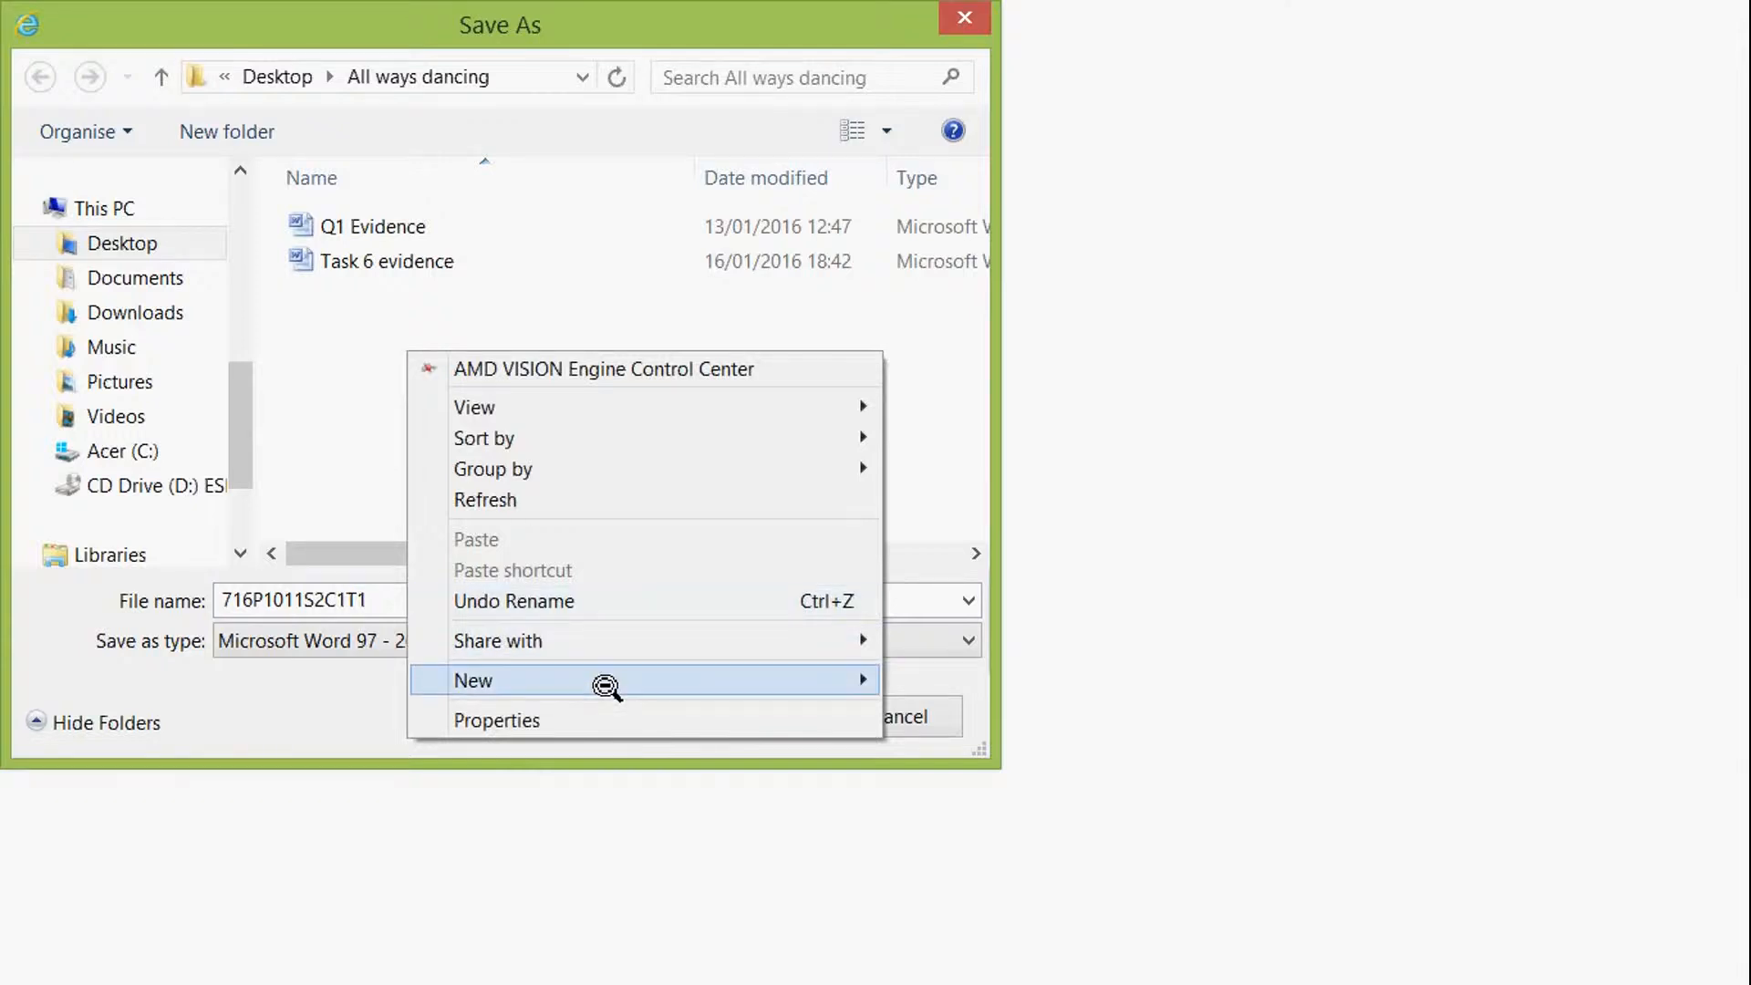
pyautogui.moveTo(607, 685)
pyautogui.click(1136, 303)
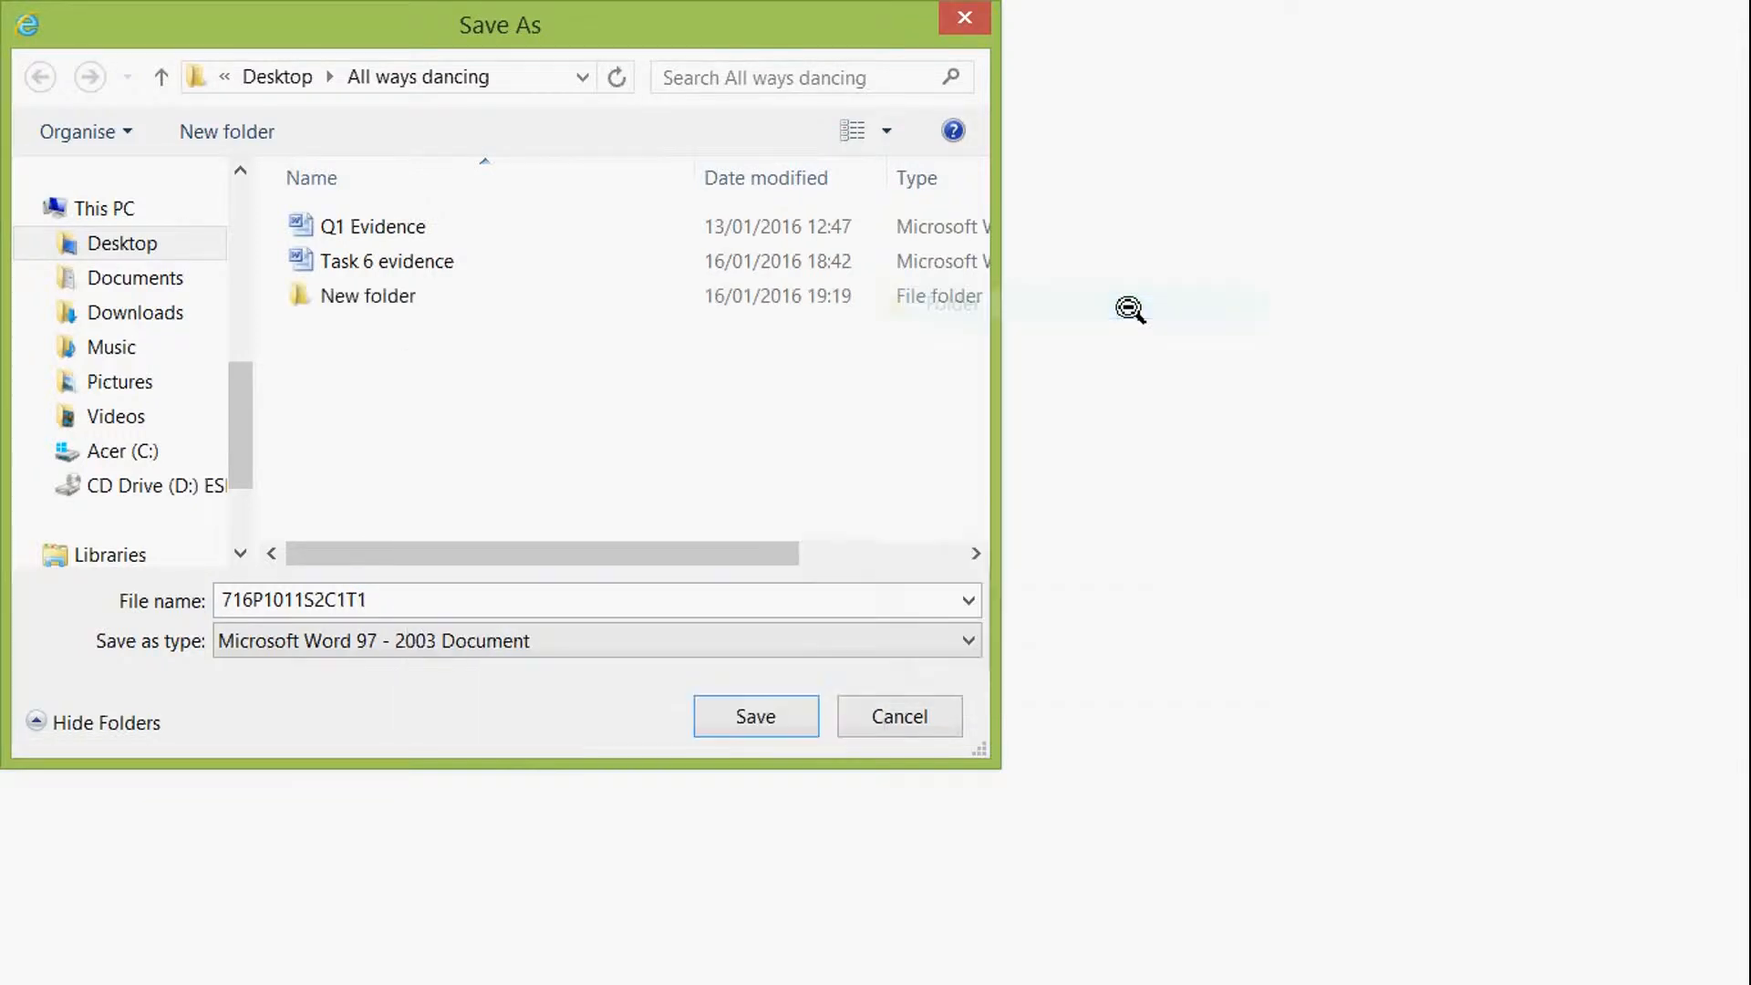
pyautogui.write('M')
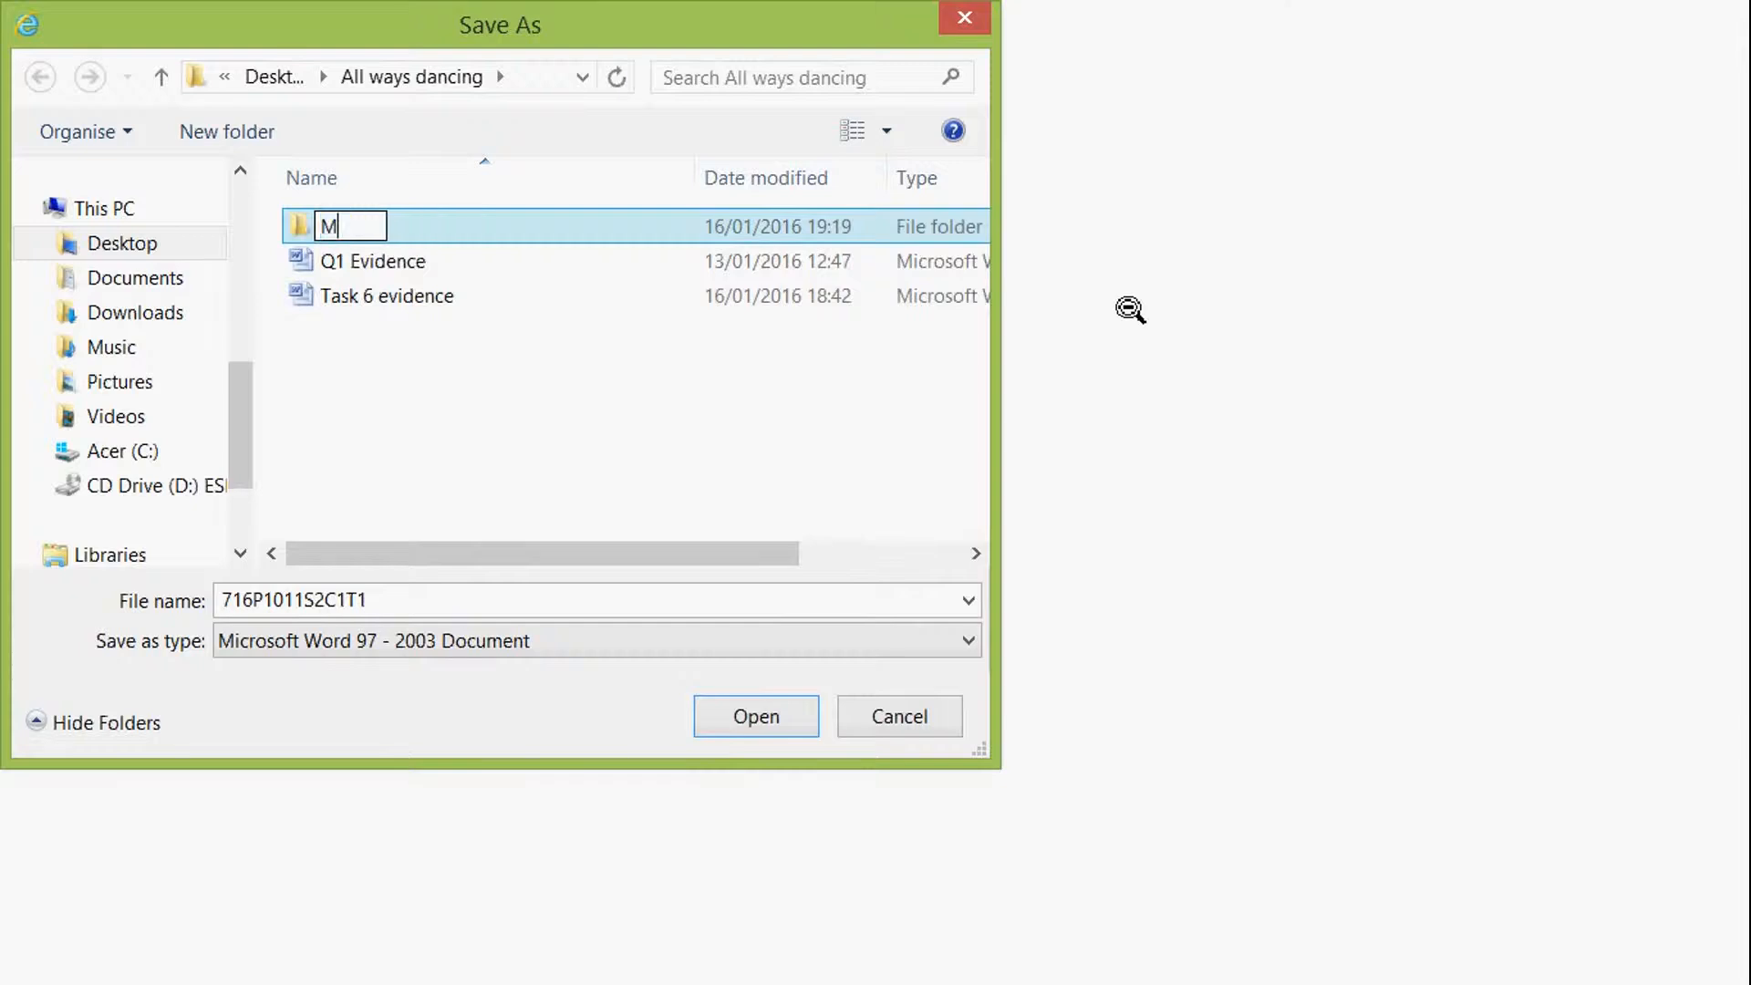
pyautogui.write('ail merge')
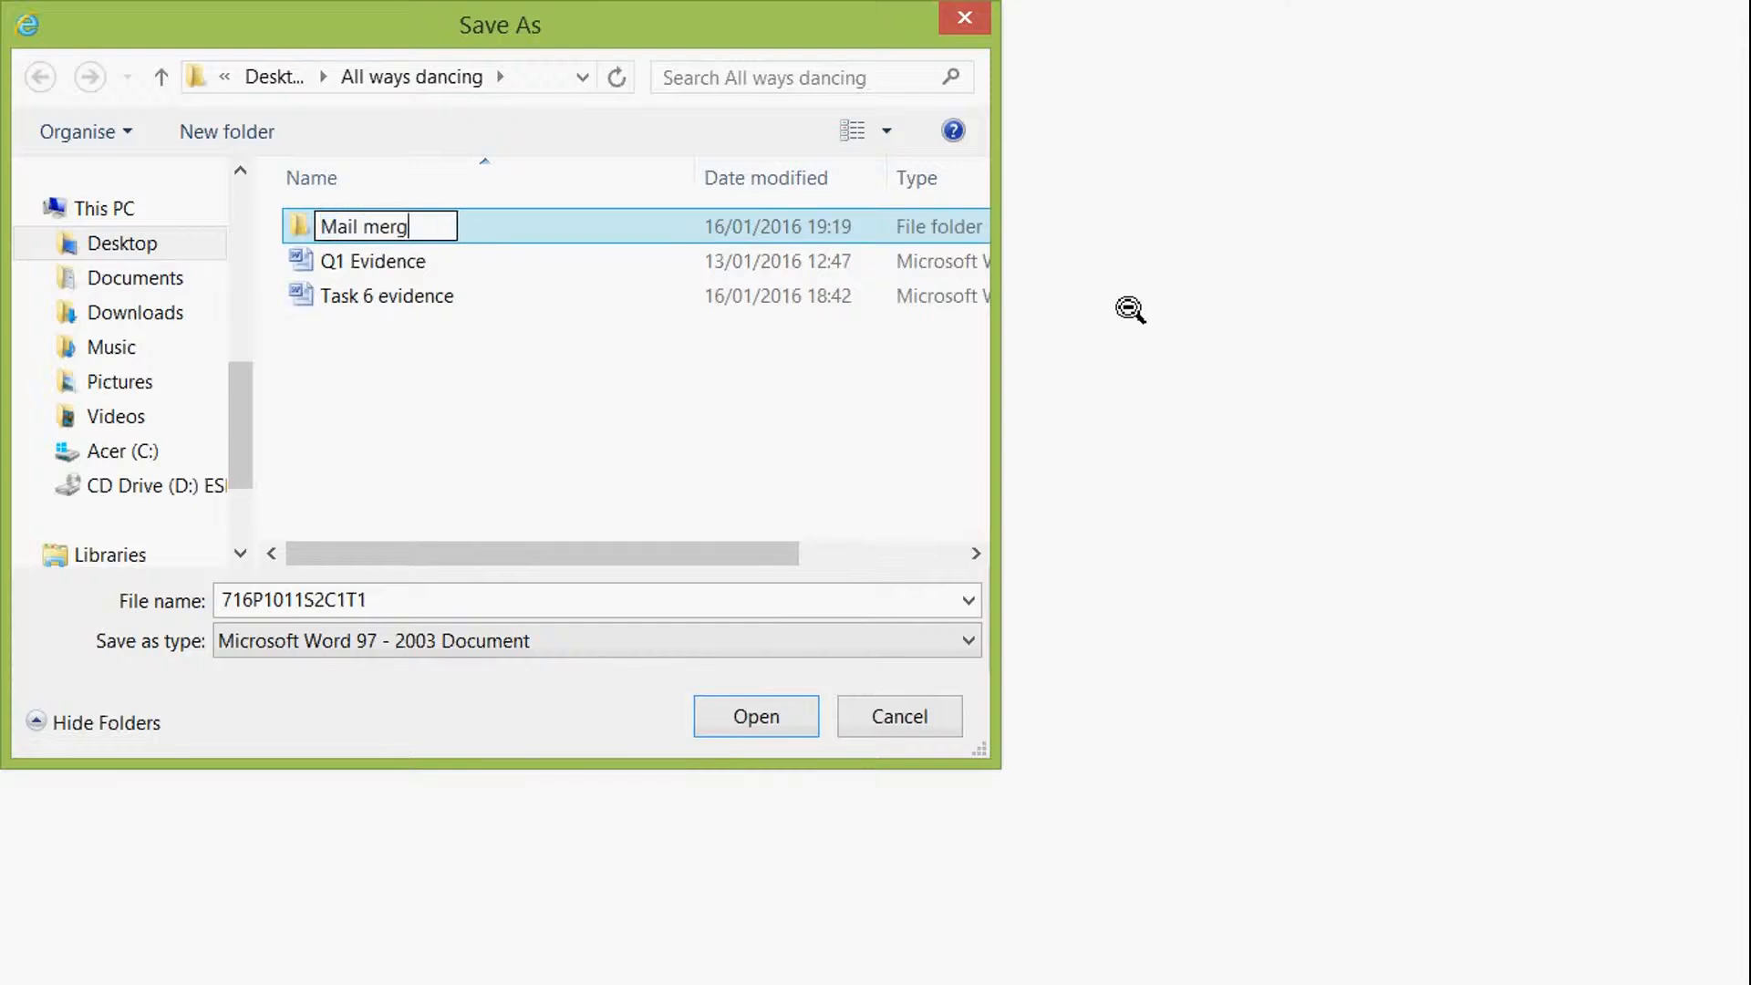
pyautogui.press('Return')
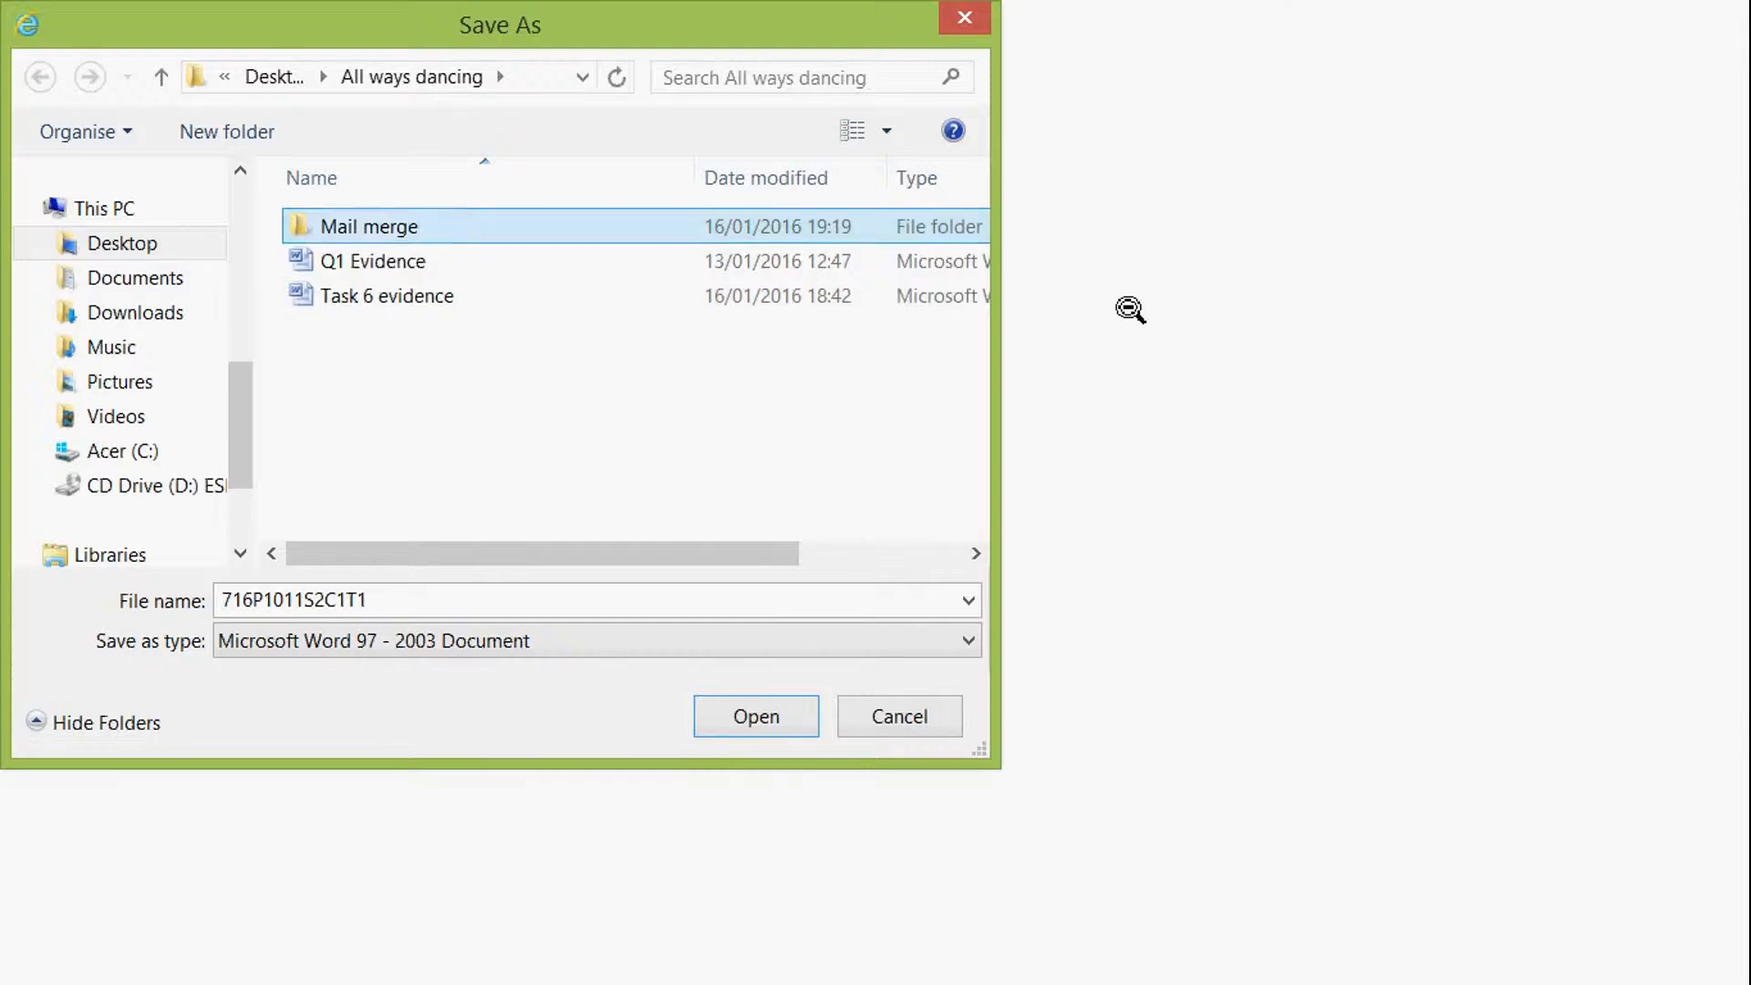
pyautogui.press('Return')
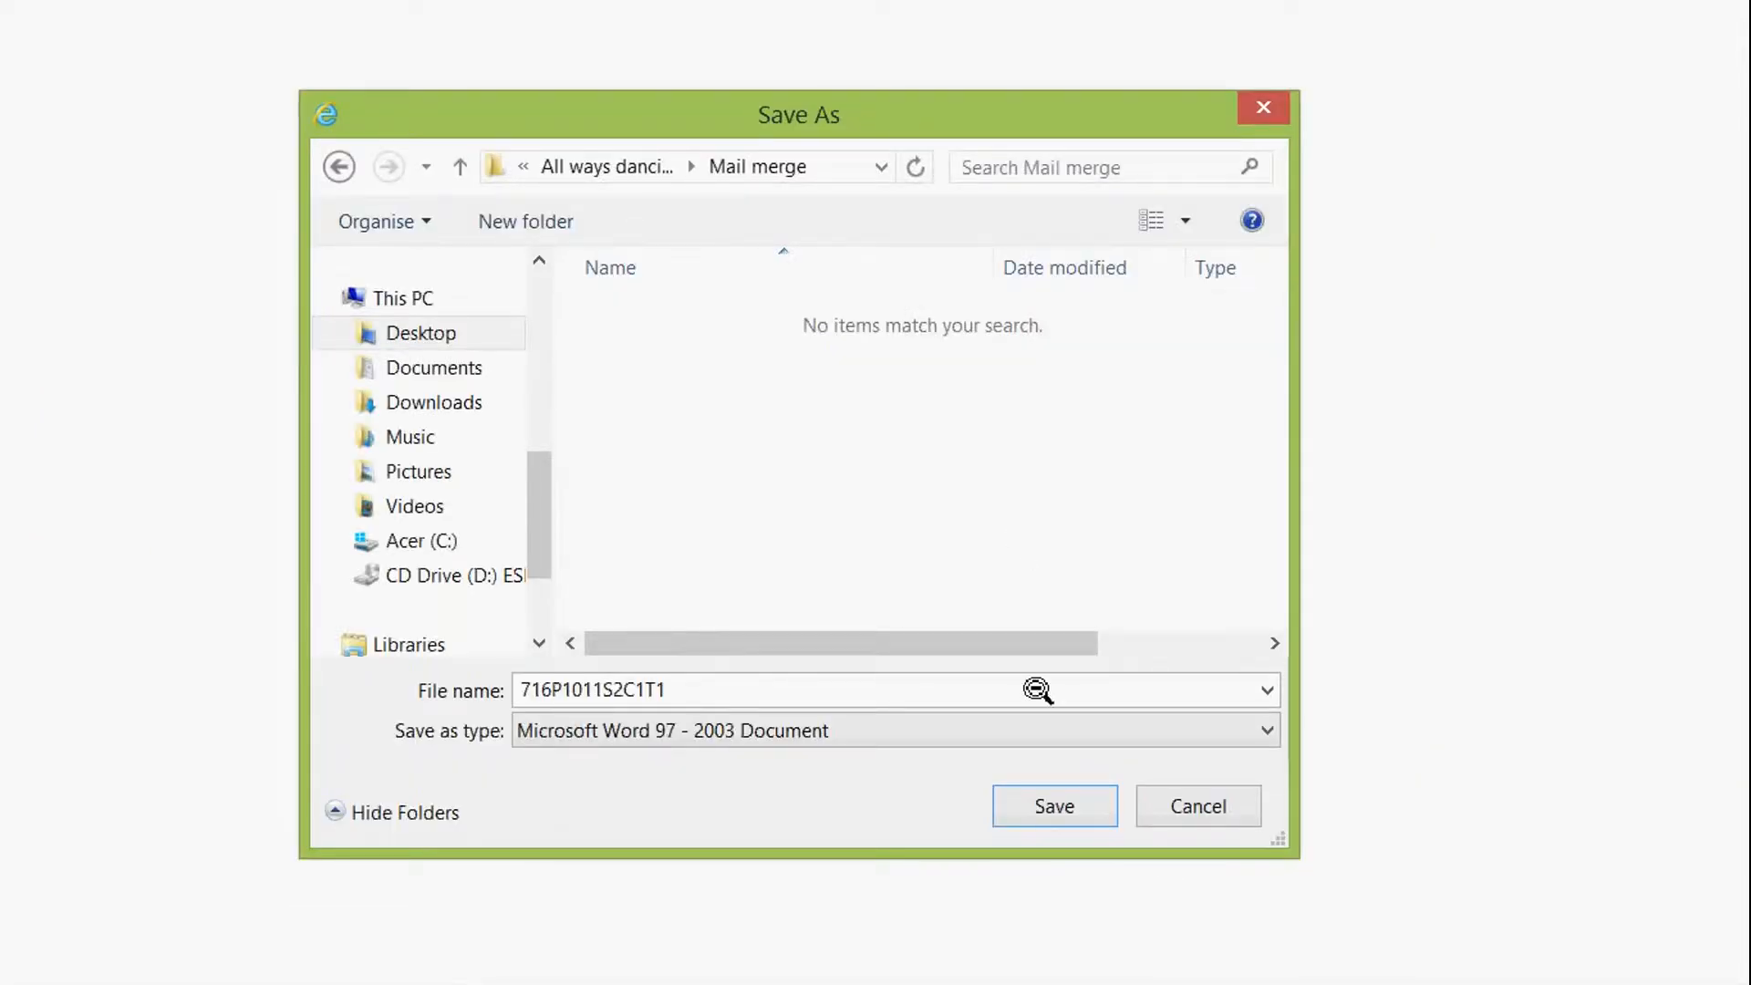
pyautogui.click(1200, 807)
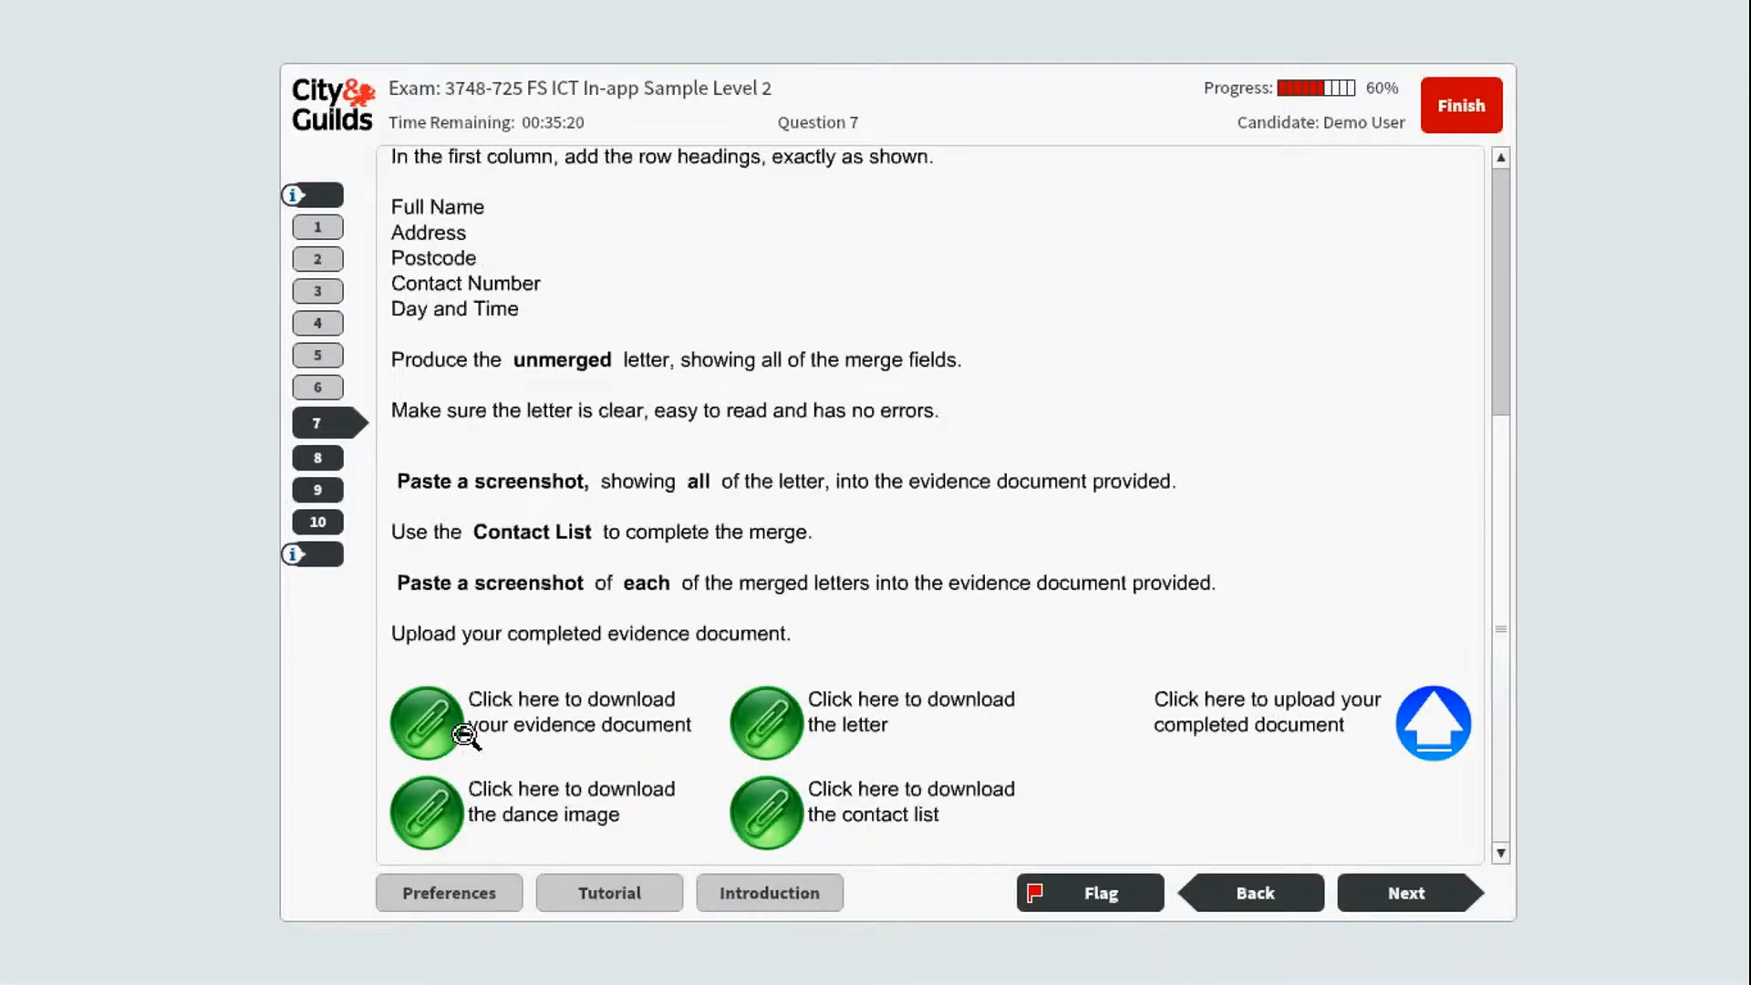
# - Download the evidence document into the Mail merge folder as Q7 Evidence
pyautogui.click(469, 729)
pyautogui.click(621, 547)
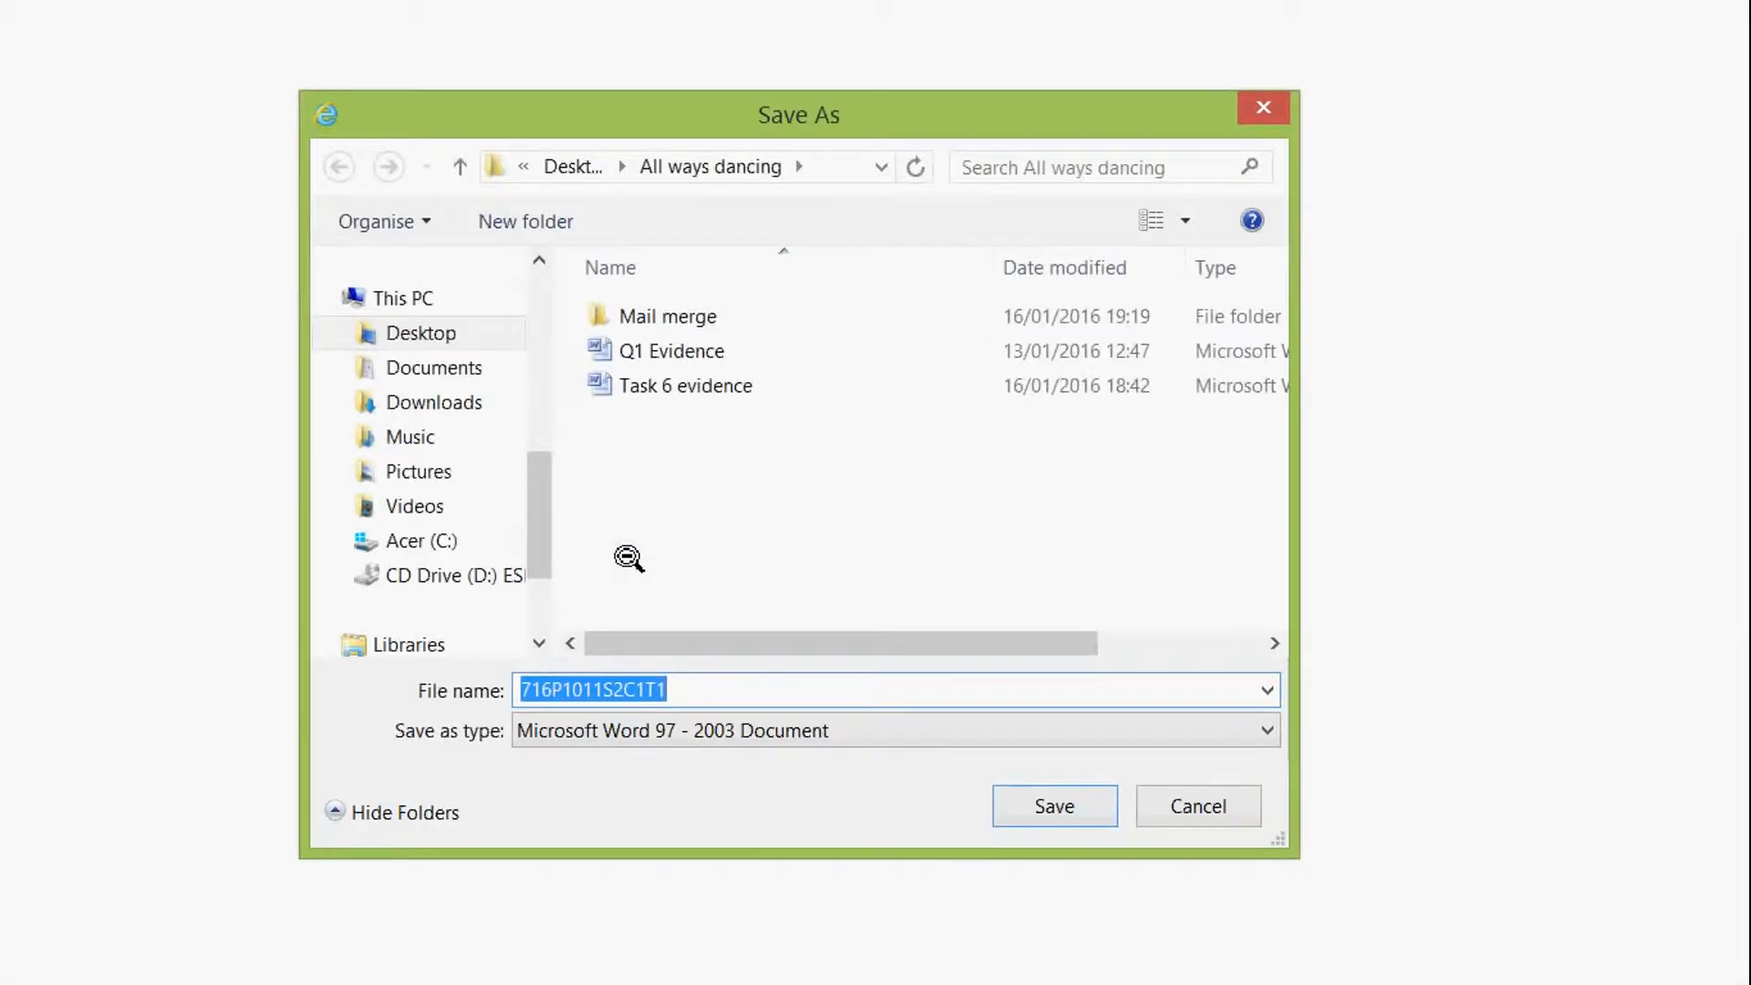
pyautogui.doubleClick(672, 327)
pyautogui.doubleClick(724, 692)
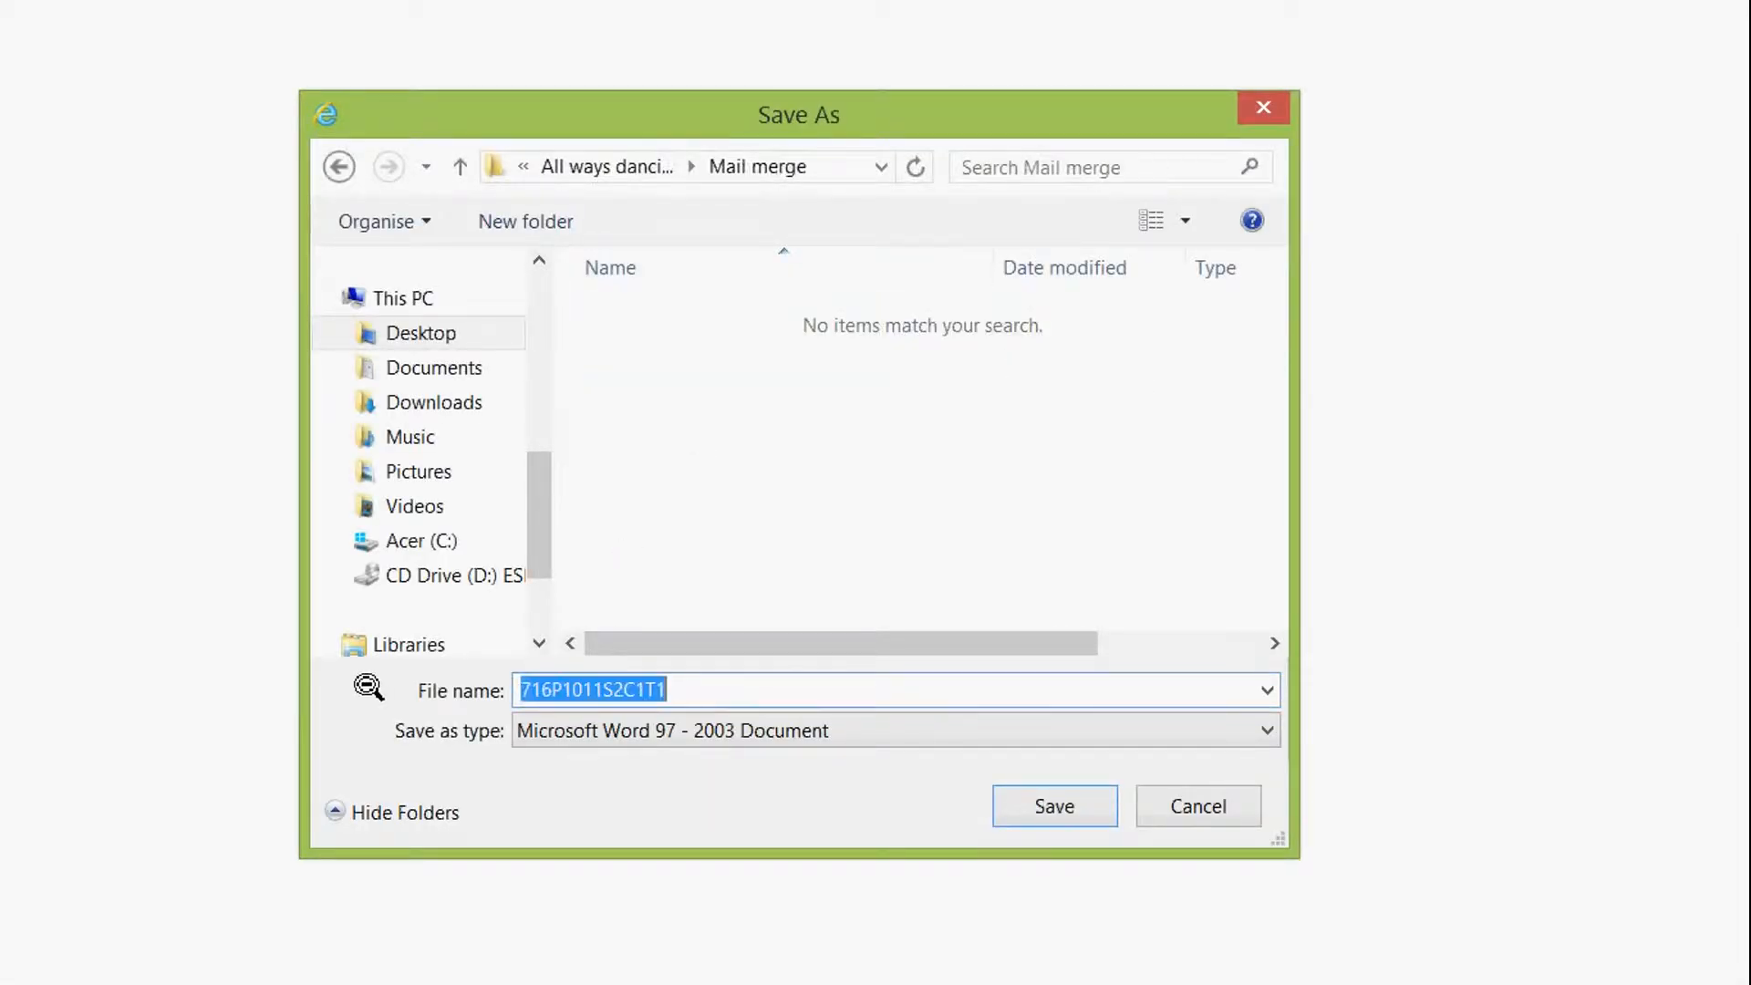
pyautogui.write('Q7 Evi')
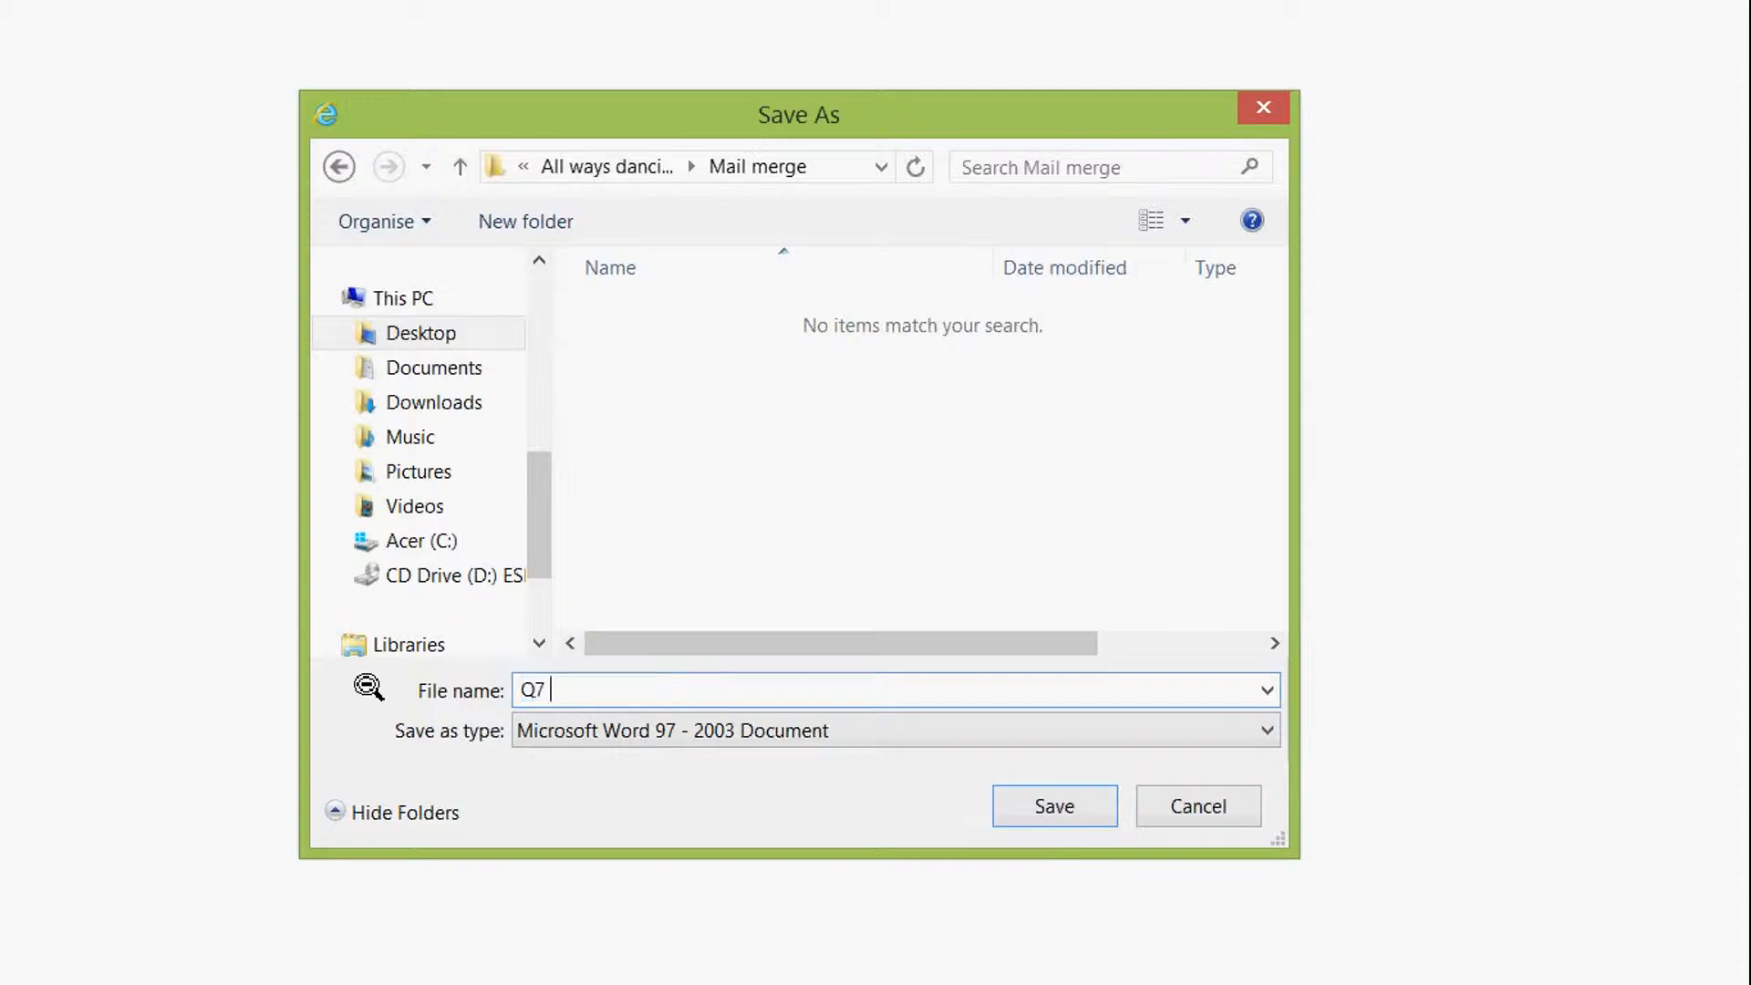
pyautogui.write('dence')
pyautogui.press('Return')
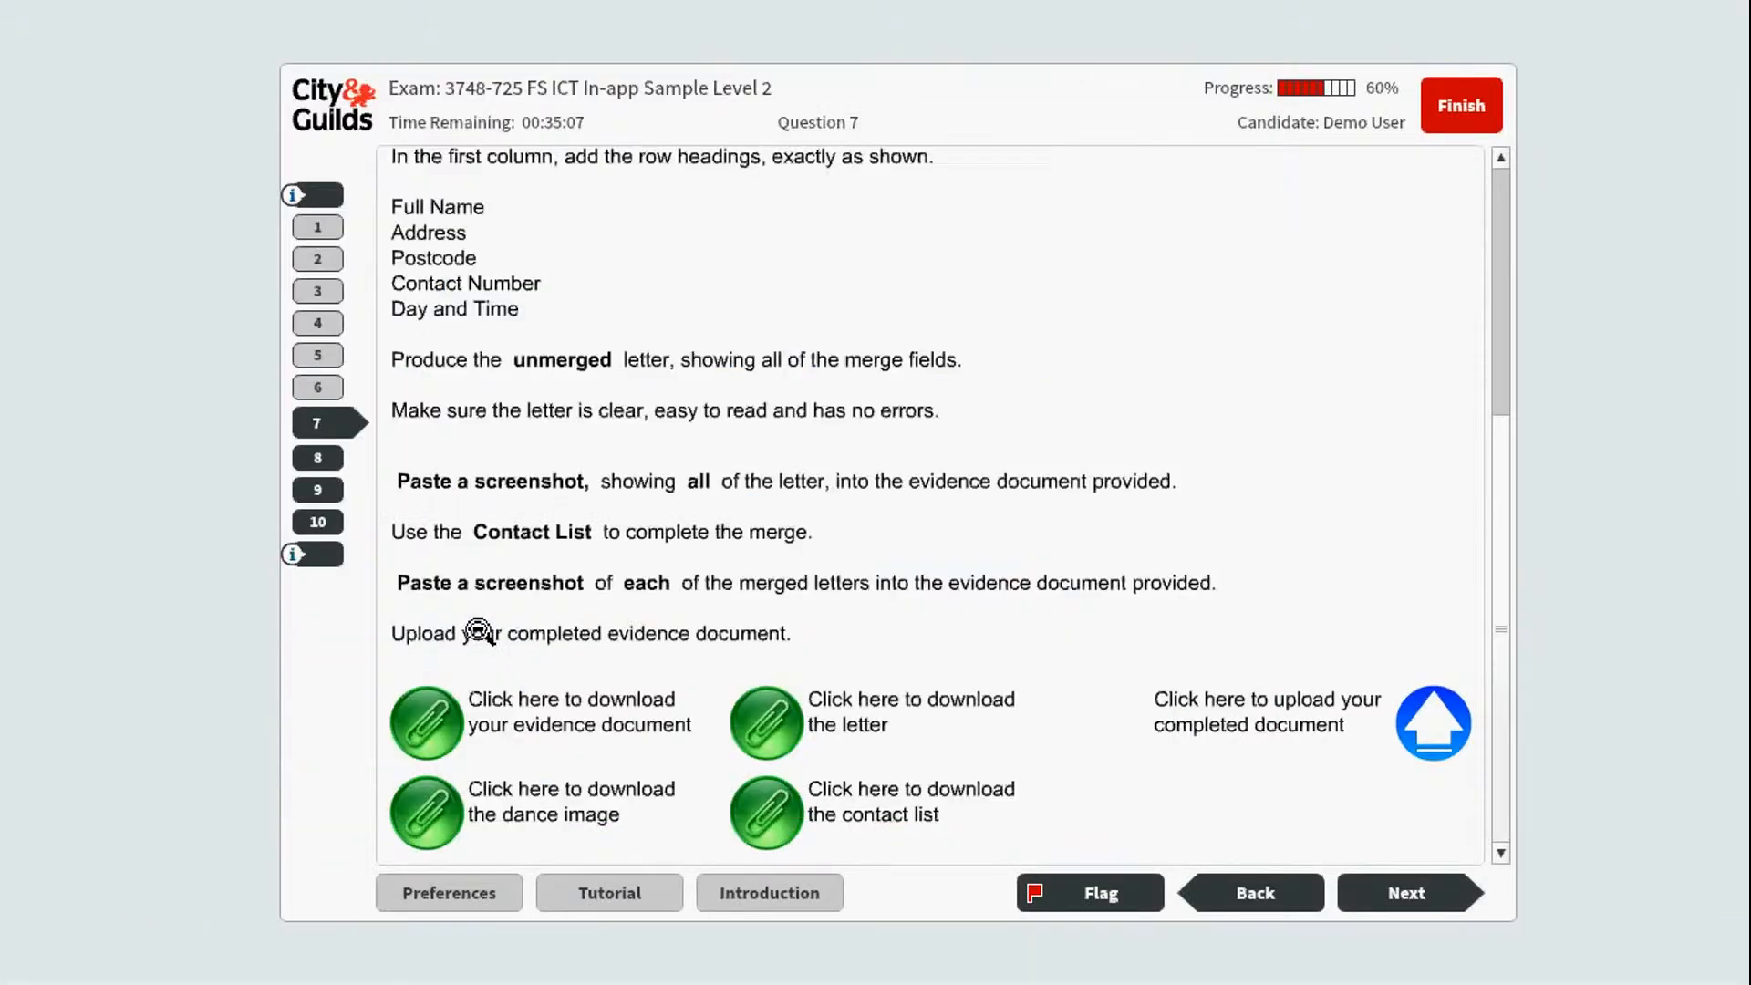
# - Save the dance image as a PNG named Image in the Mail merge folder of All ways dancing on the Desktop, and close the image
pyautogui.click(463, 814)
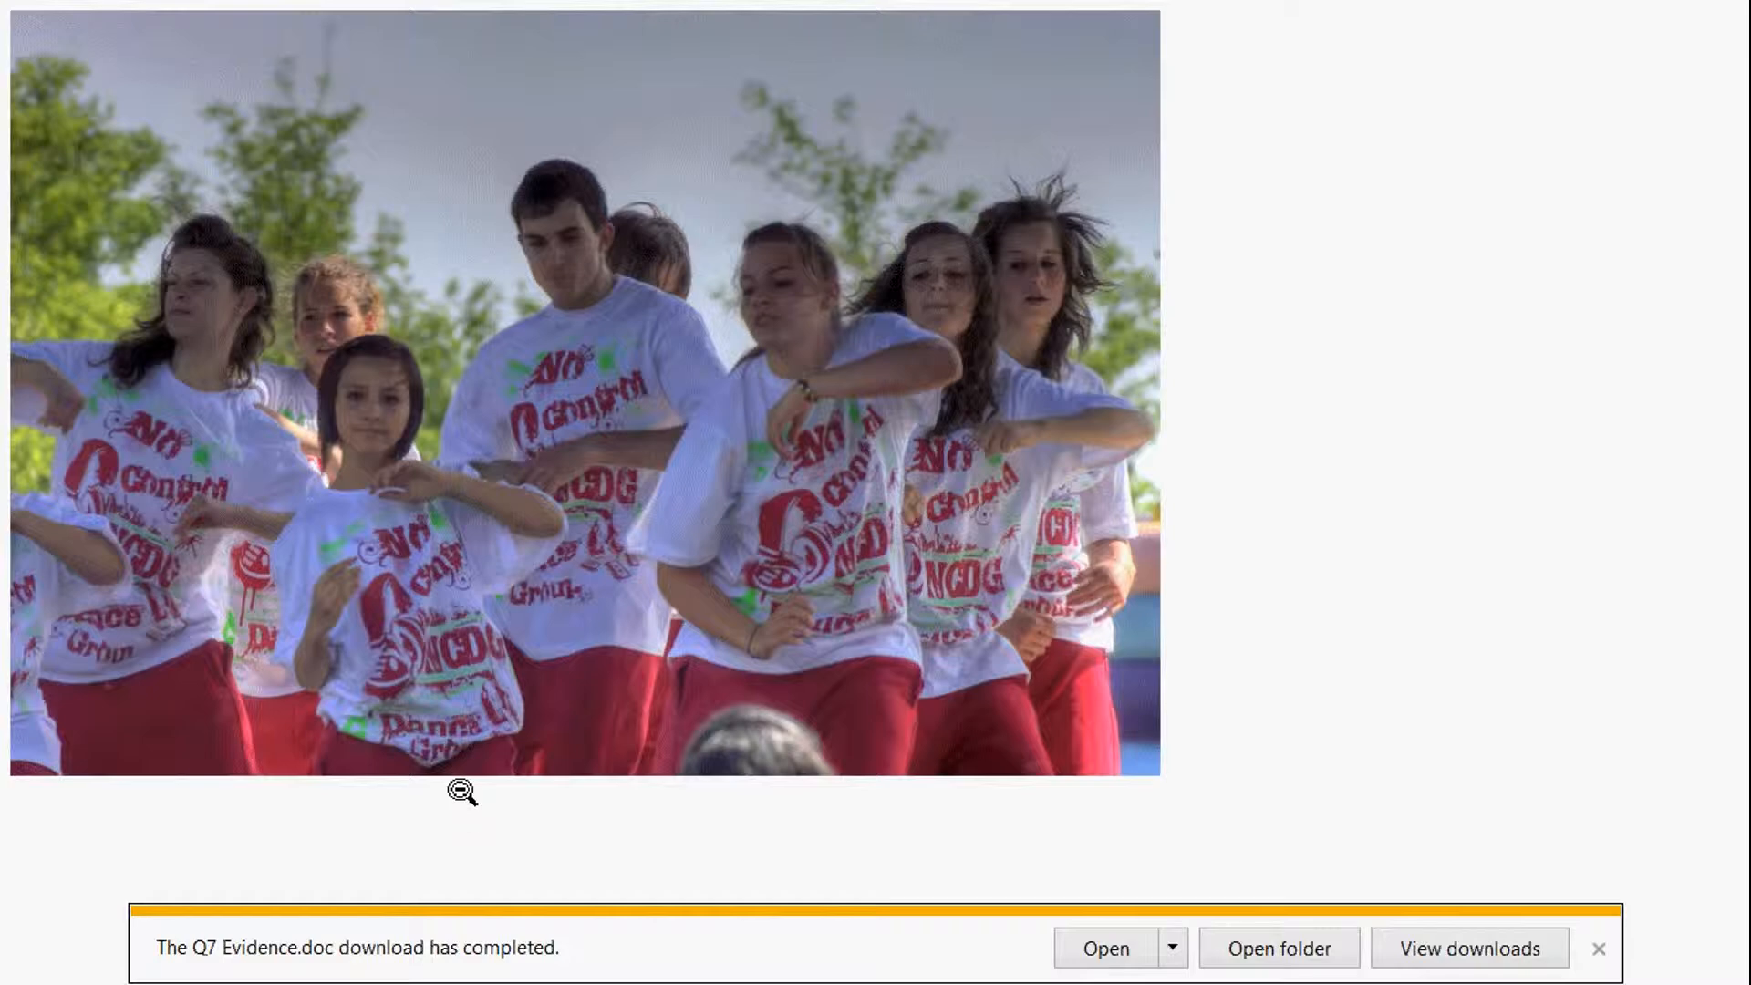
pyautogui.rightClick(629, 379)
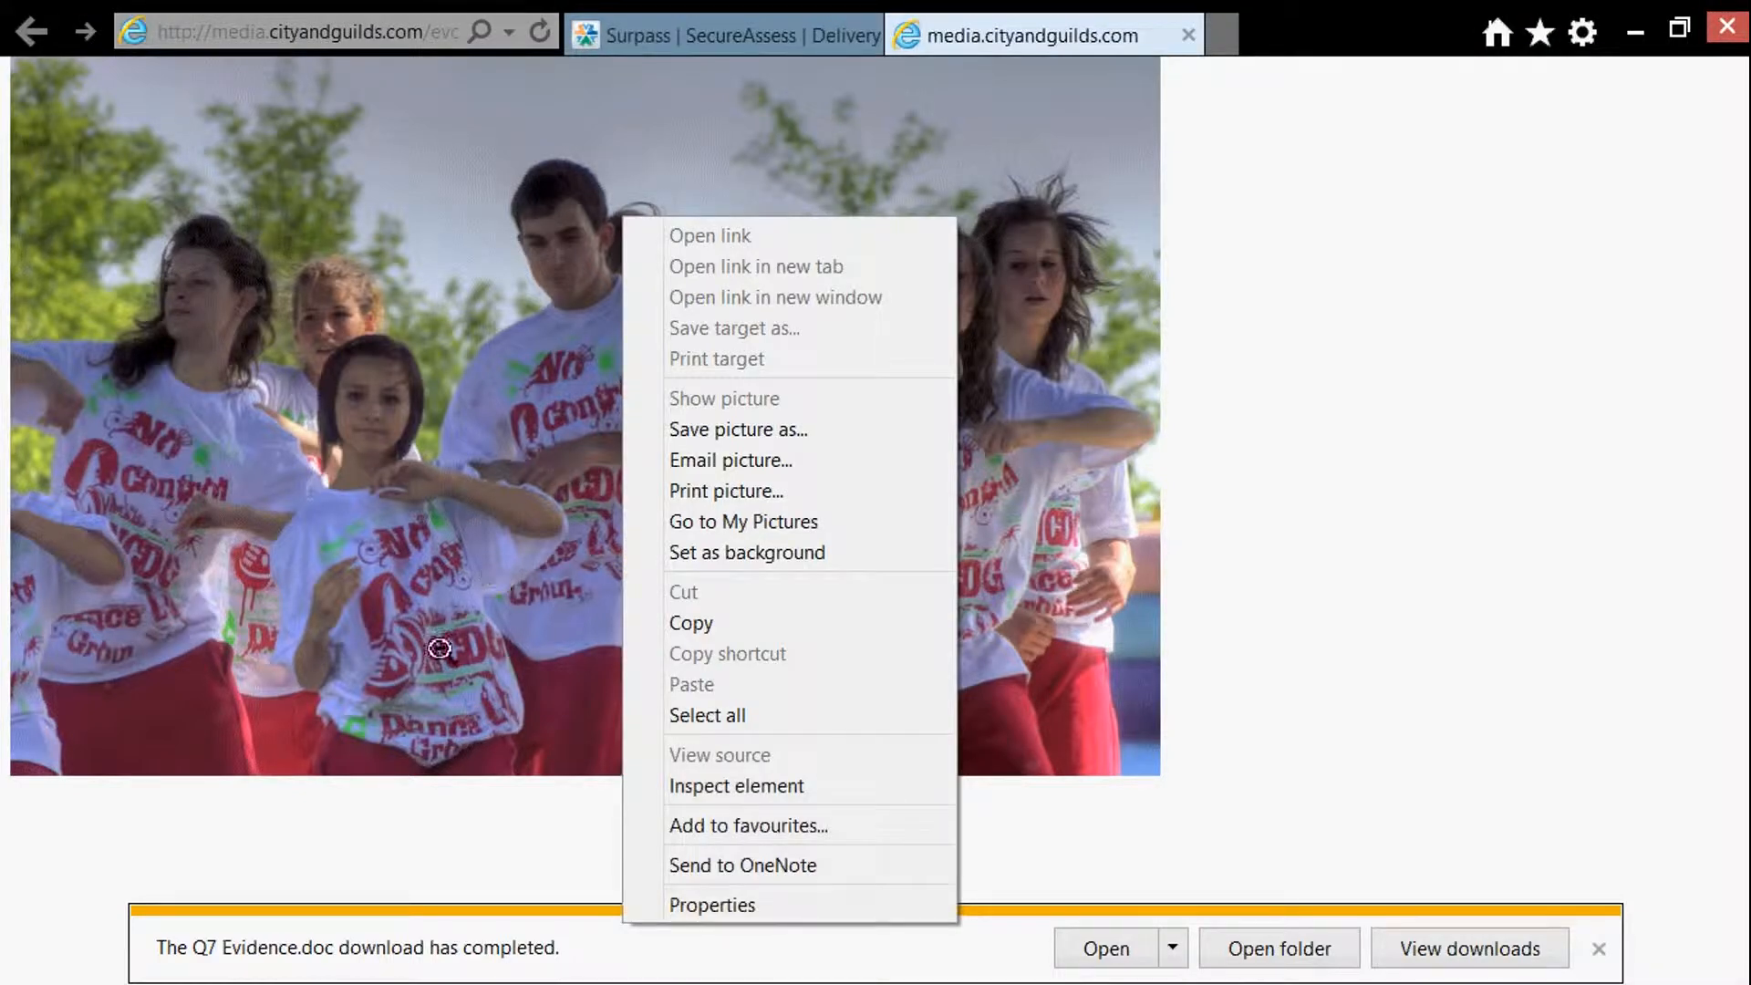
pyautogui.click(742, 436)
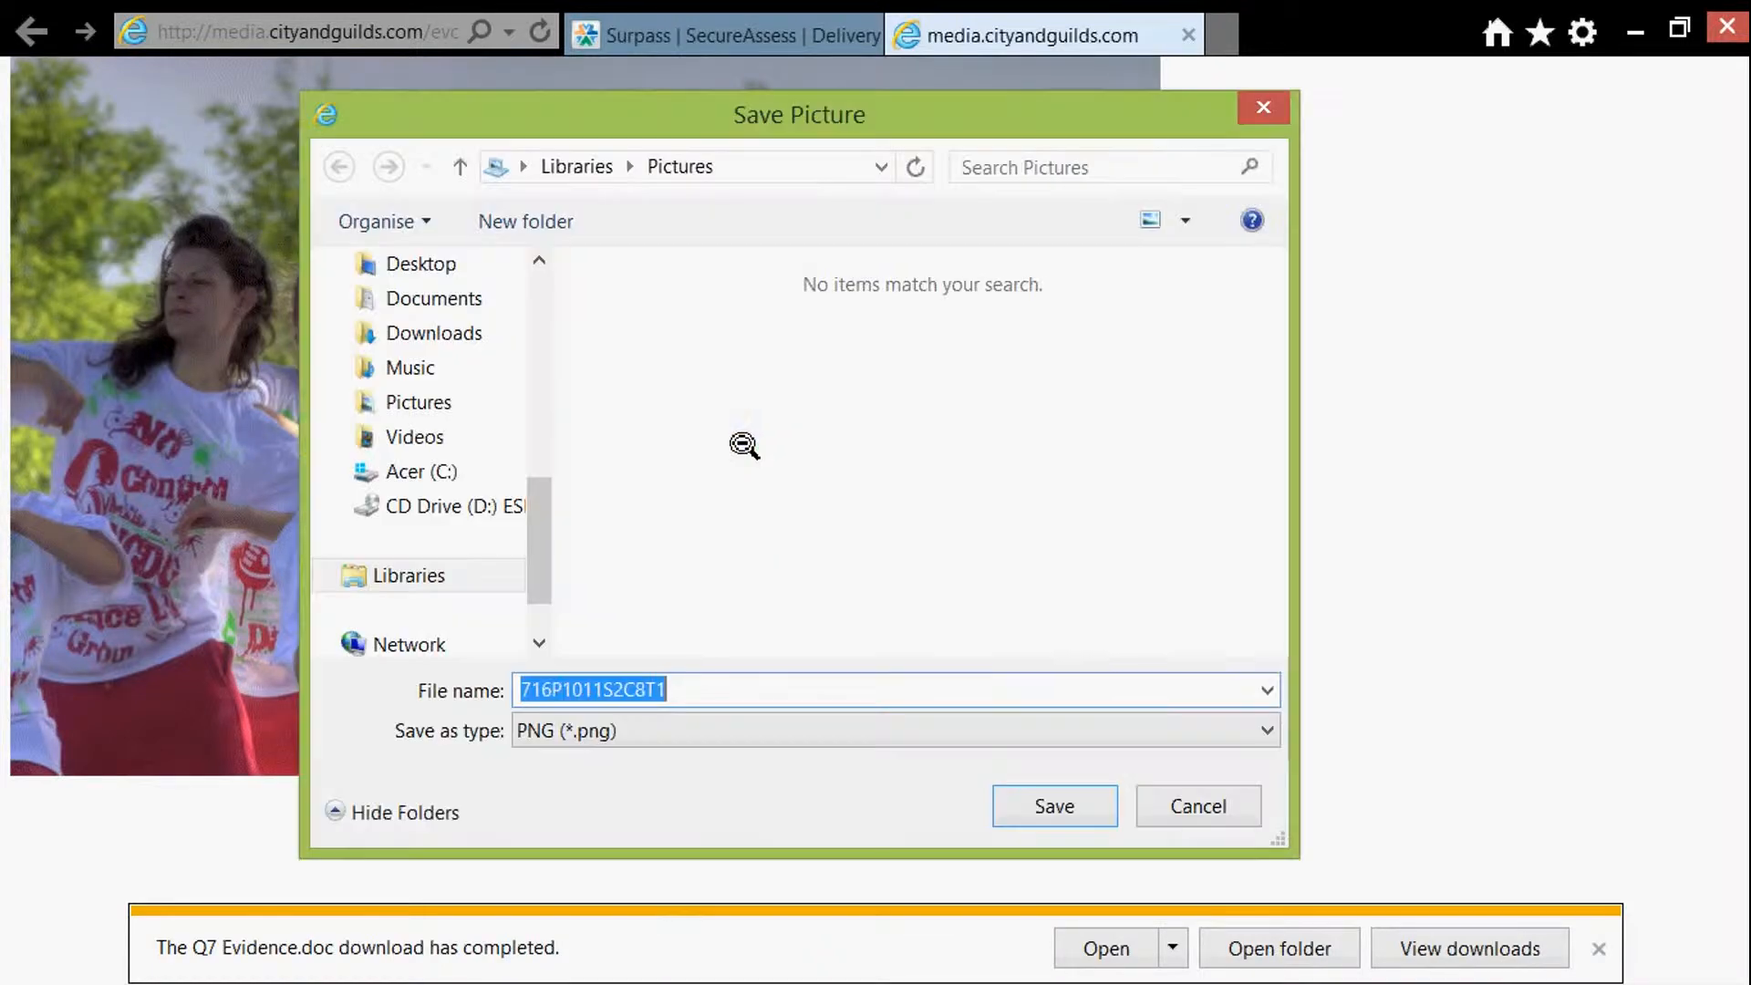
pyautogui.press('BackSpace')
pyautogui.write('Image')
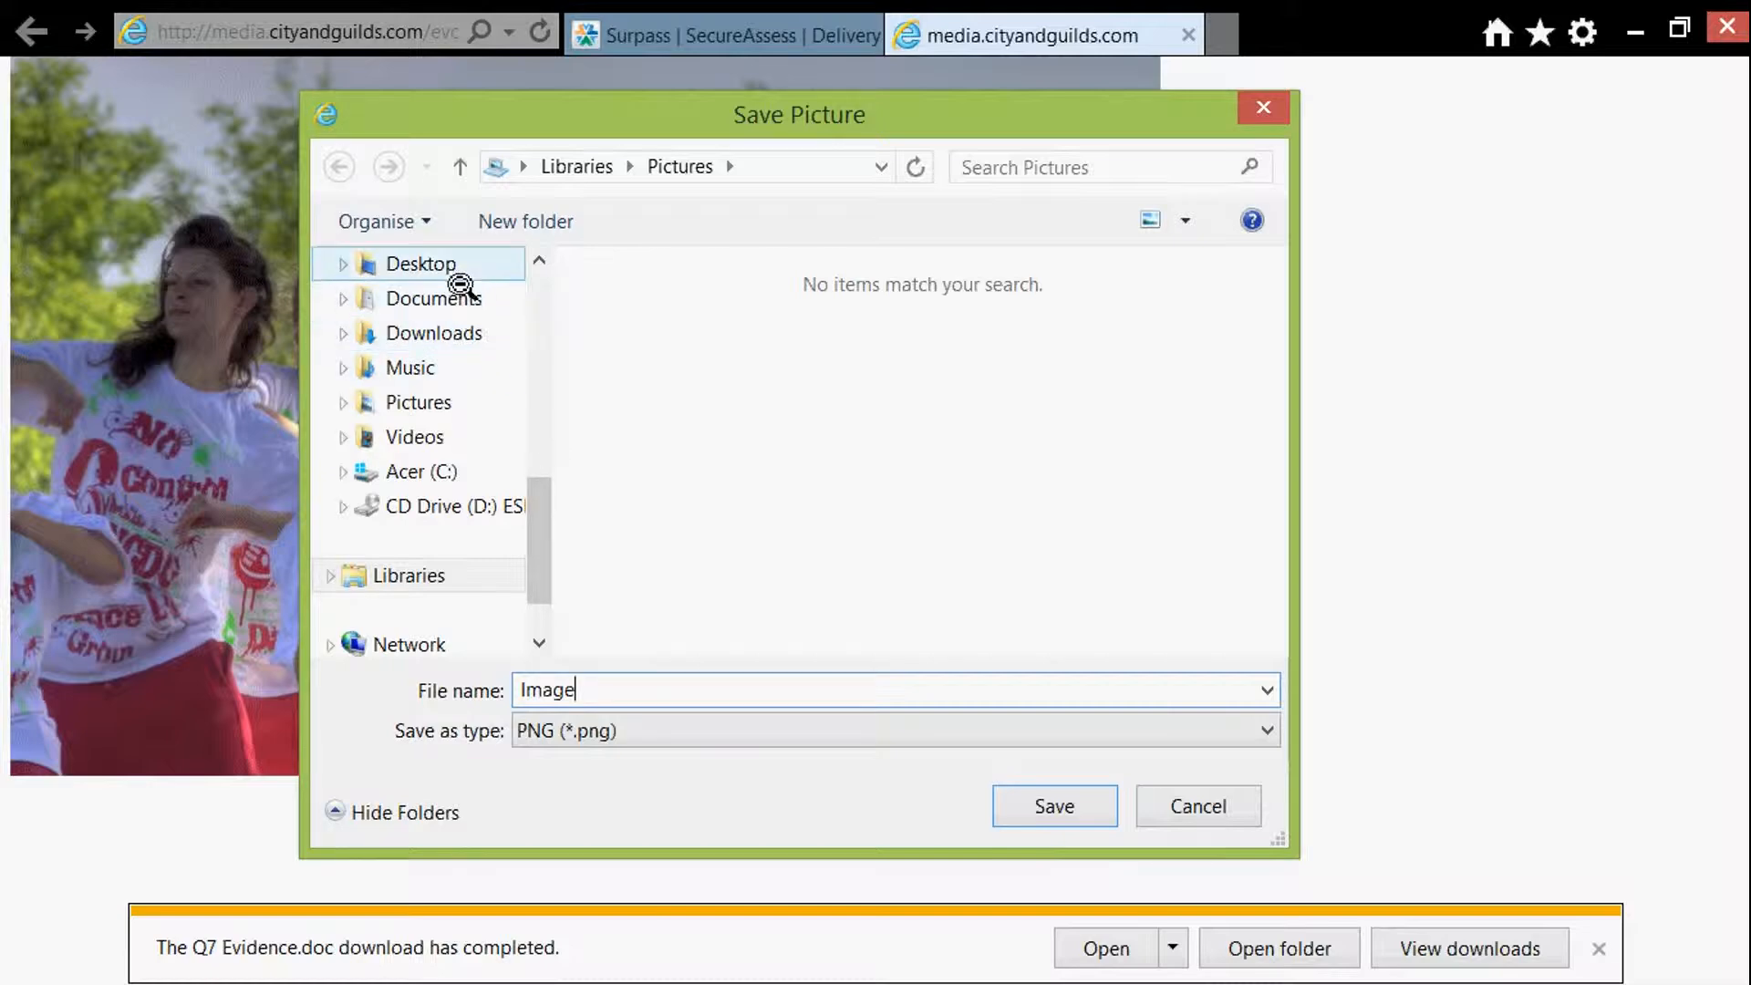
pyautogui.click(447, 266)
pyautogui.click(704, 460)
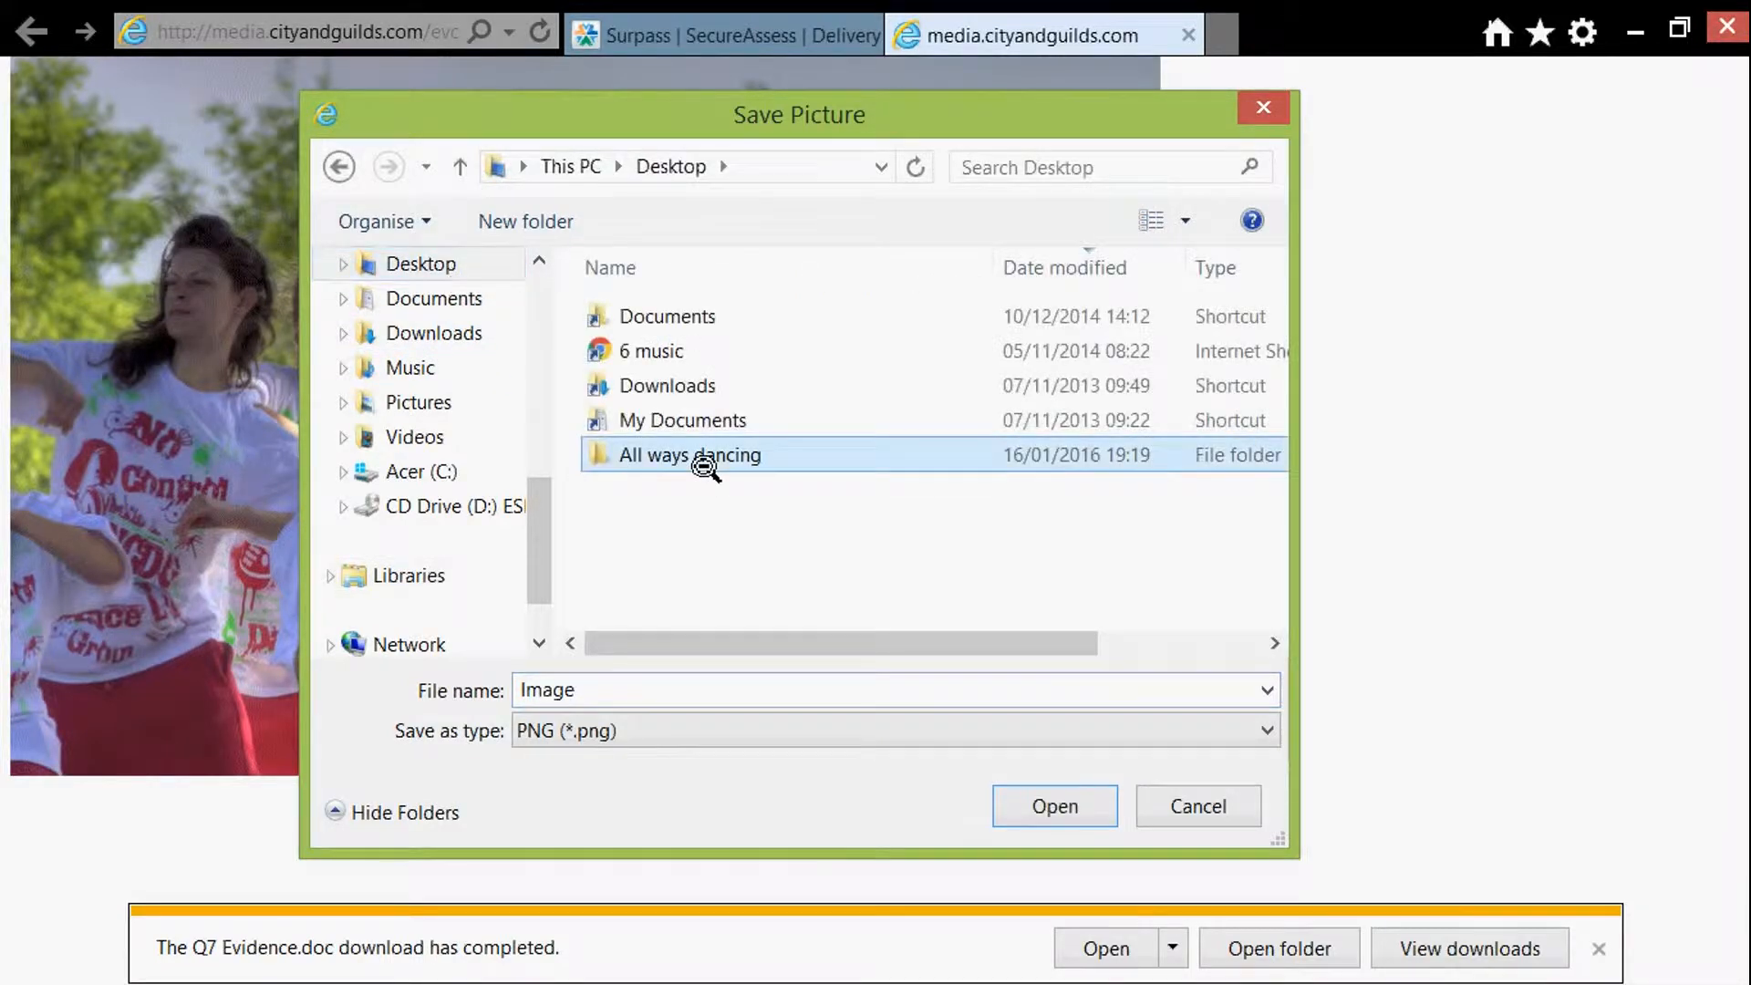
pyautogui.doubleClick(704, 460)
pyautogui.click(688, 317)
pyautogui.click(1040, 804)
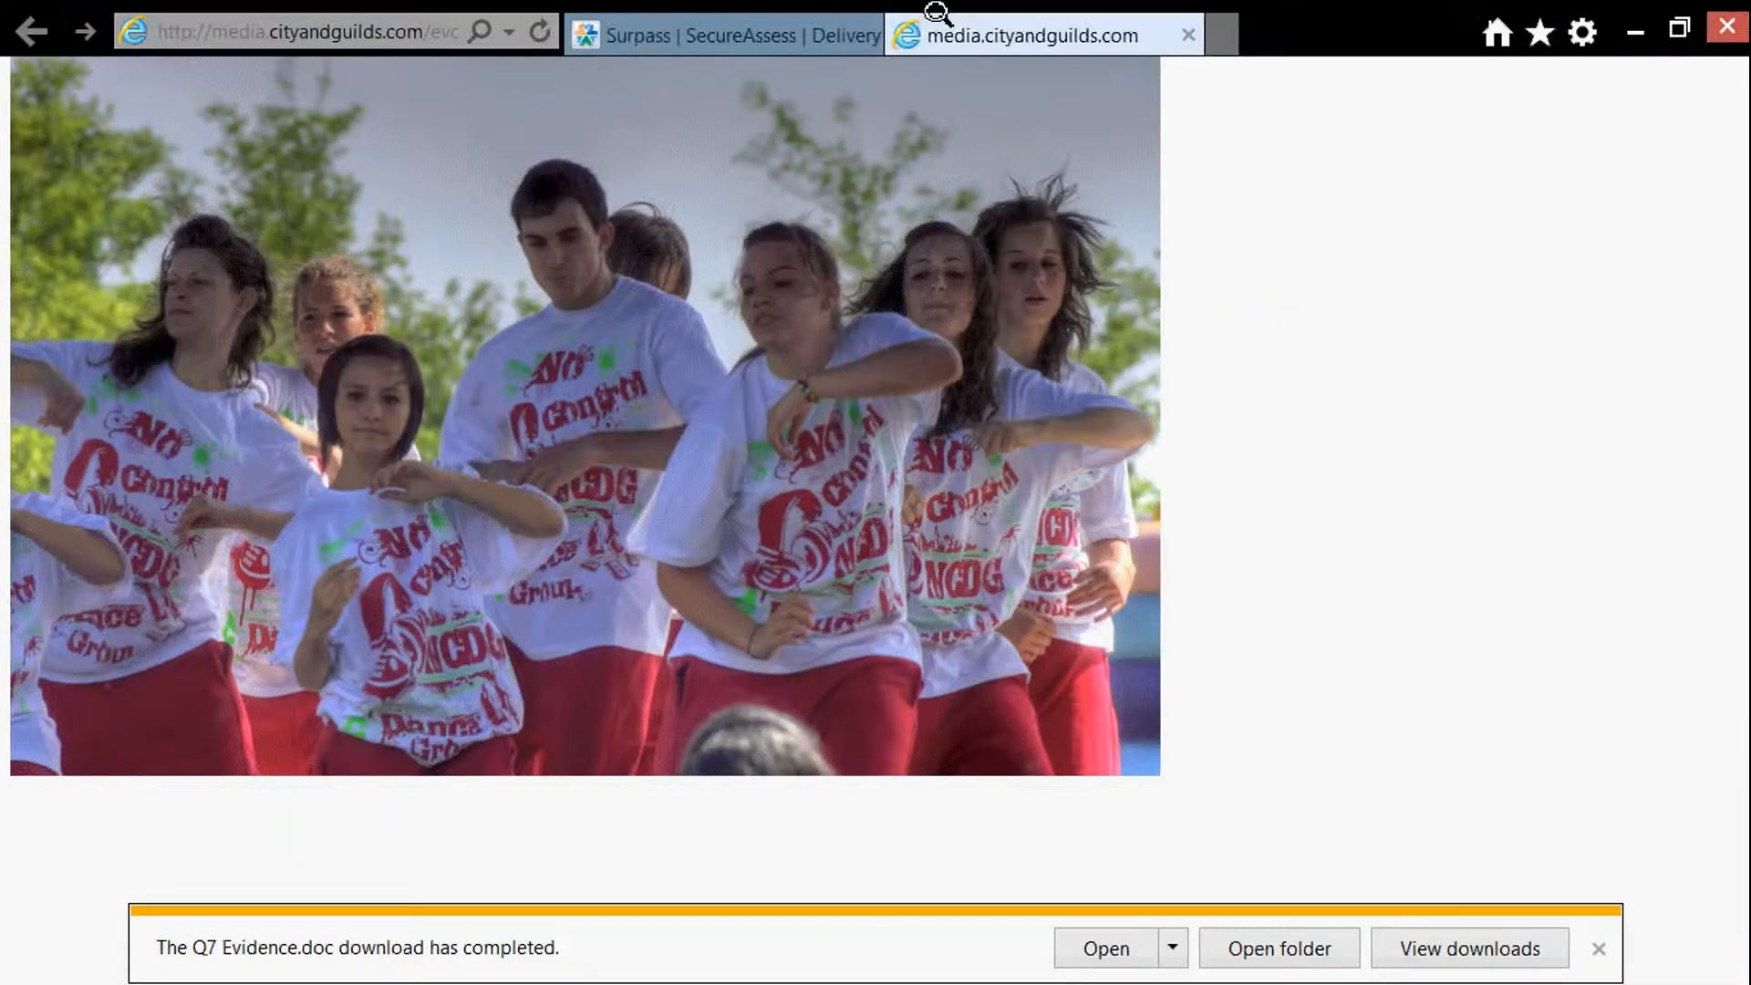
pyautogui.click(1188, 34)
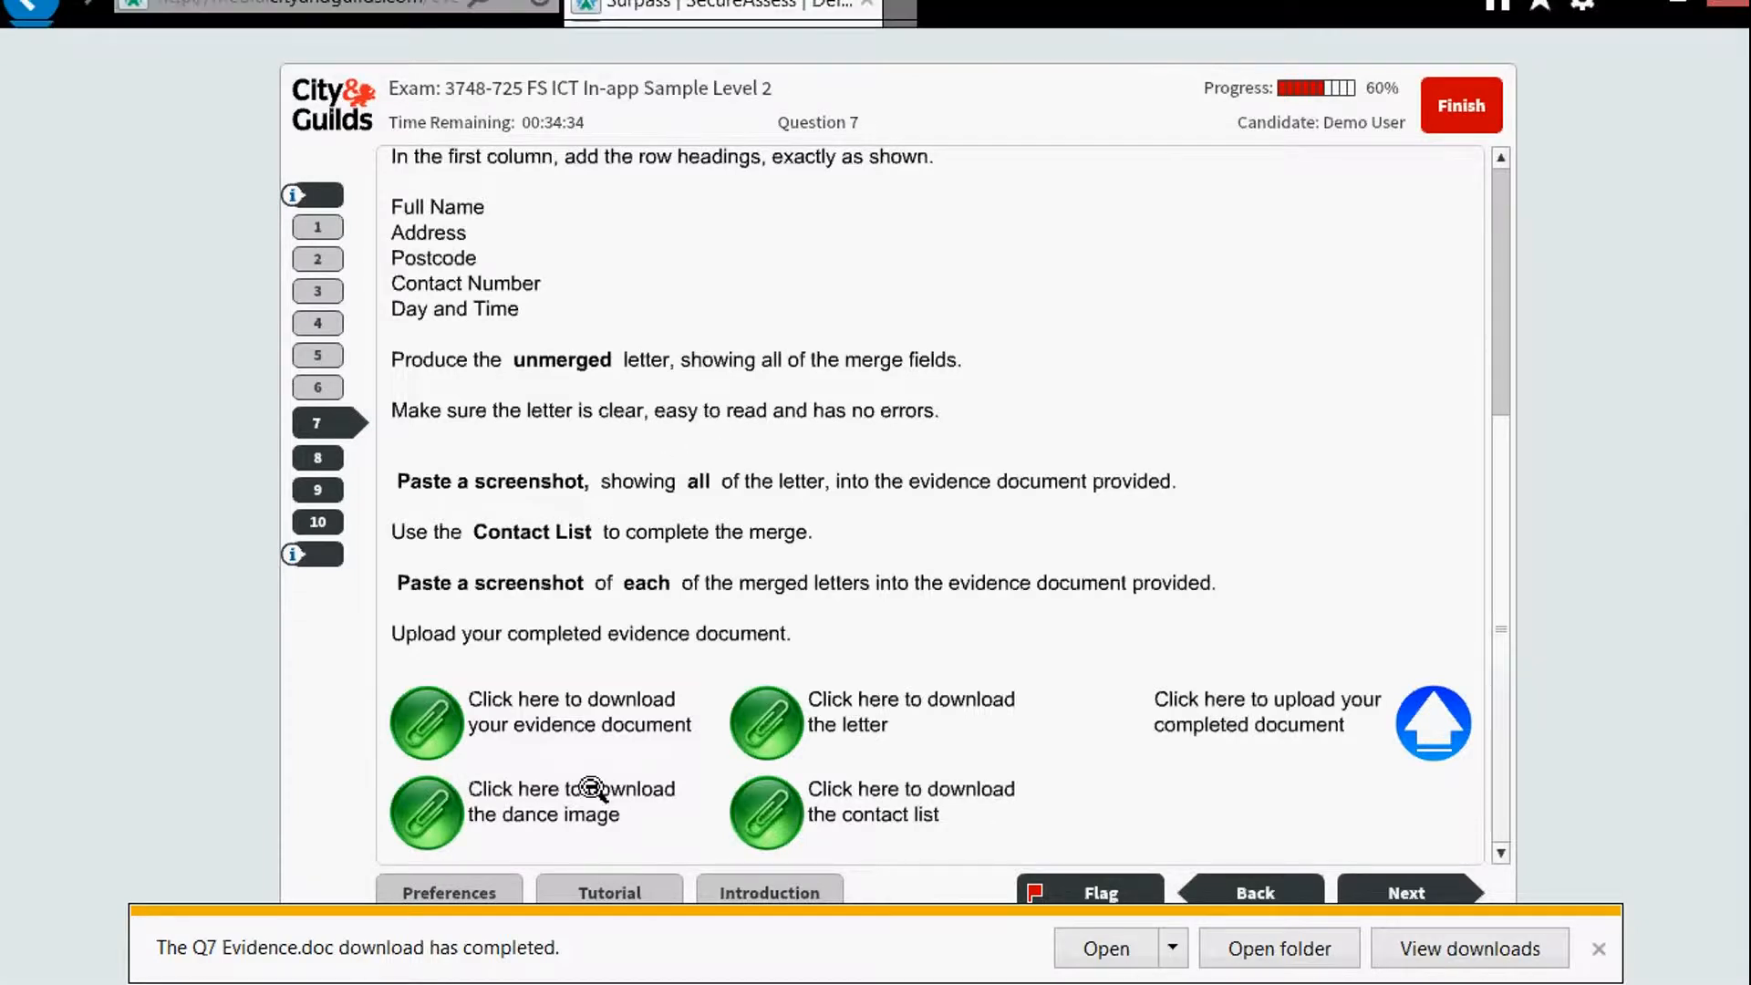
# - Download the letter into the Mail merge folder as Letter and close the leftover blank page
pyautogui.click(798, 720)
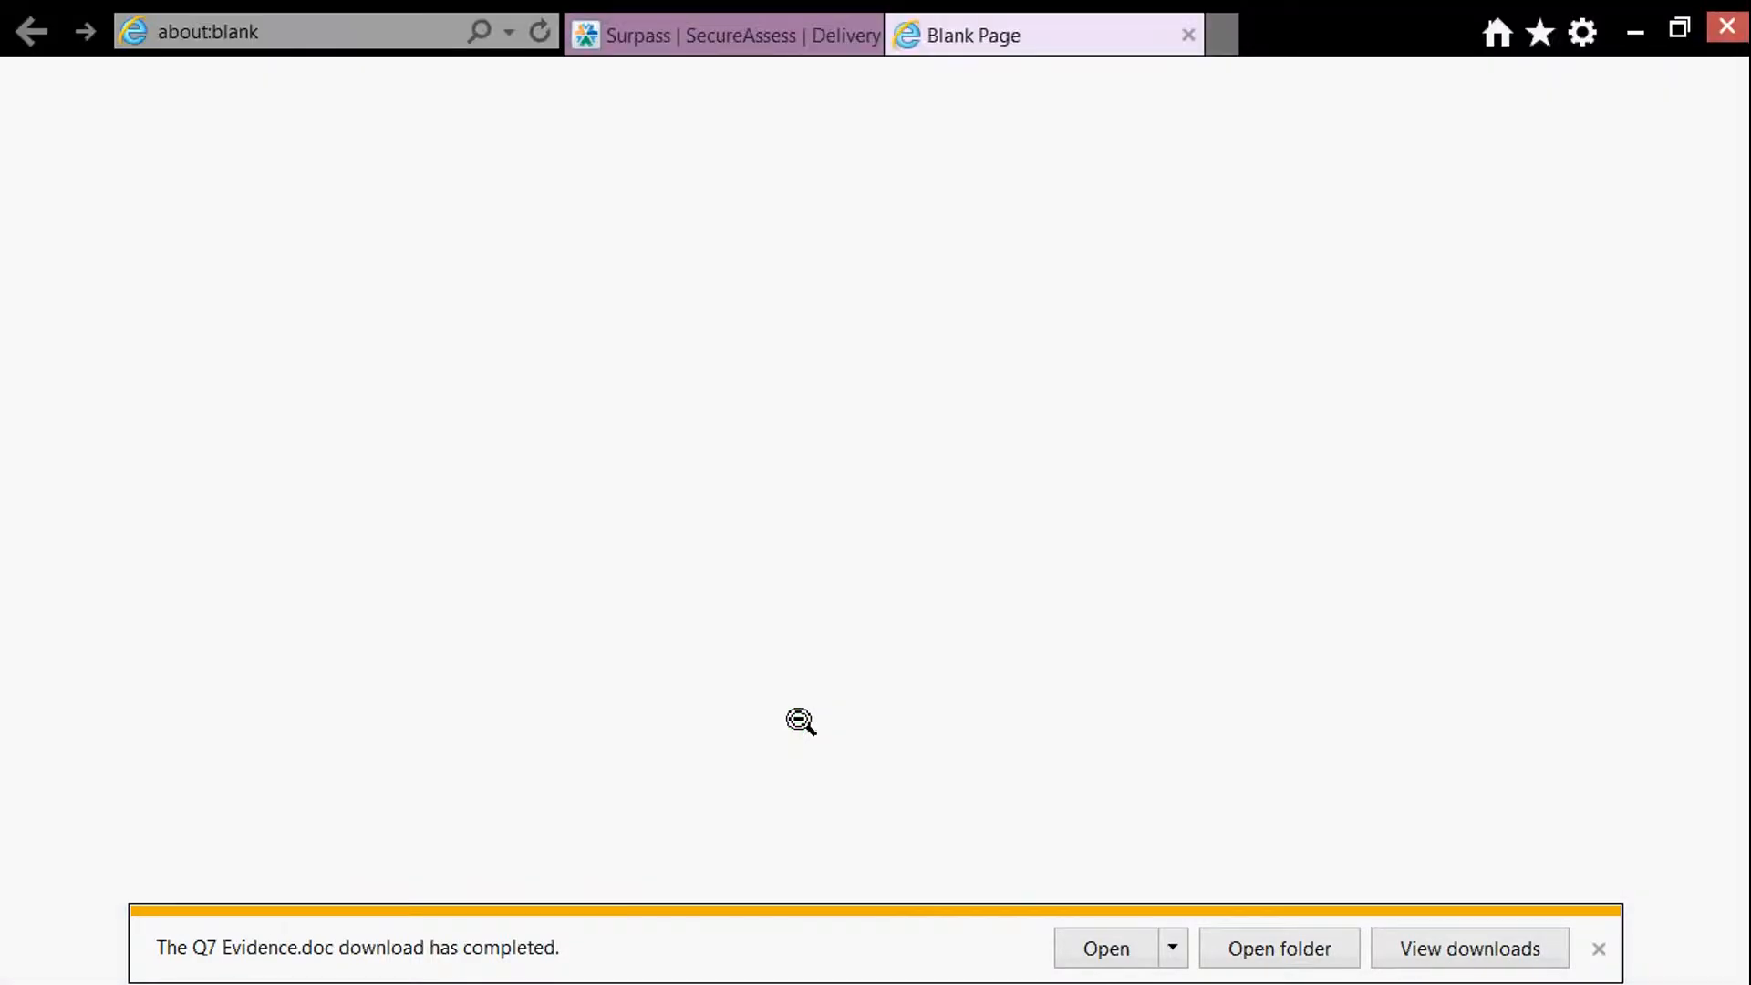
pyautogui.click(764, 554)
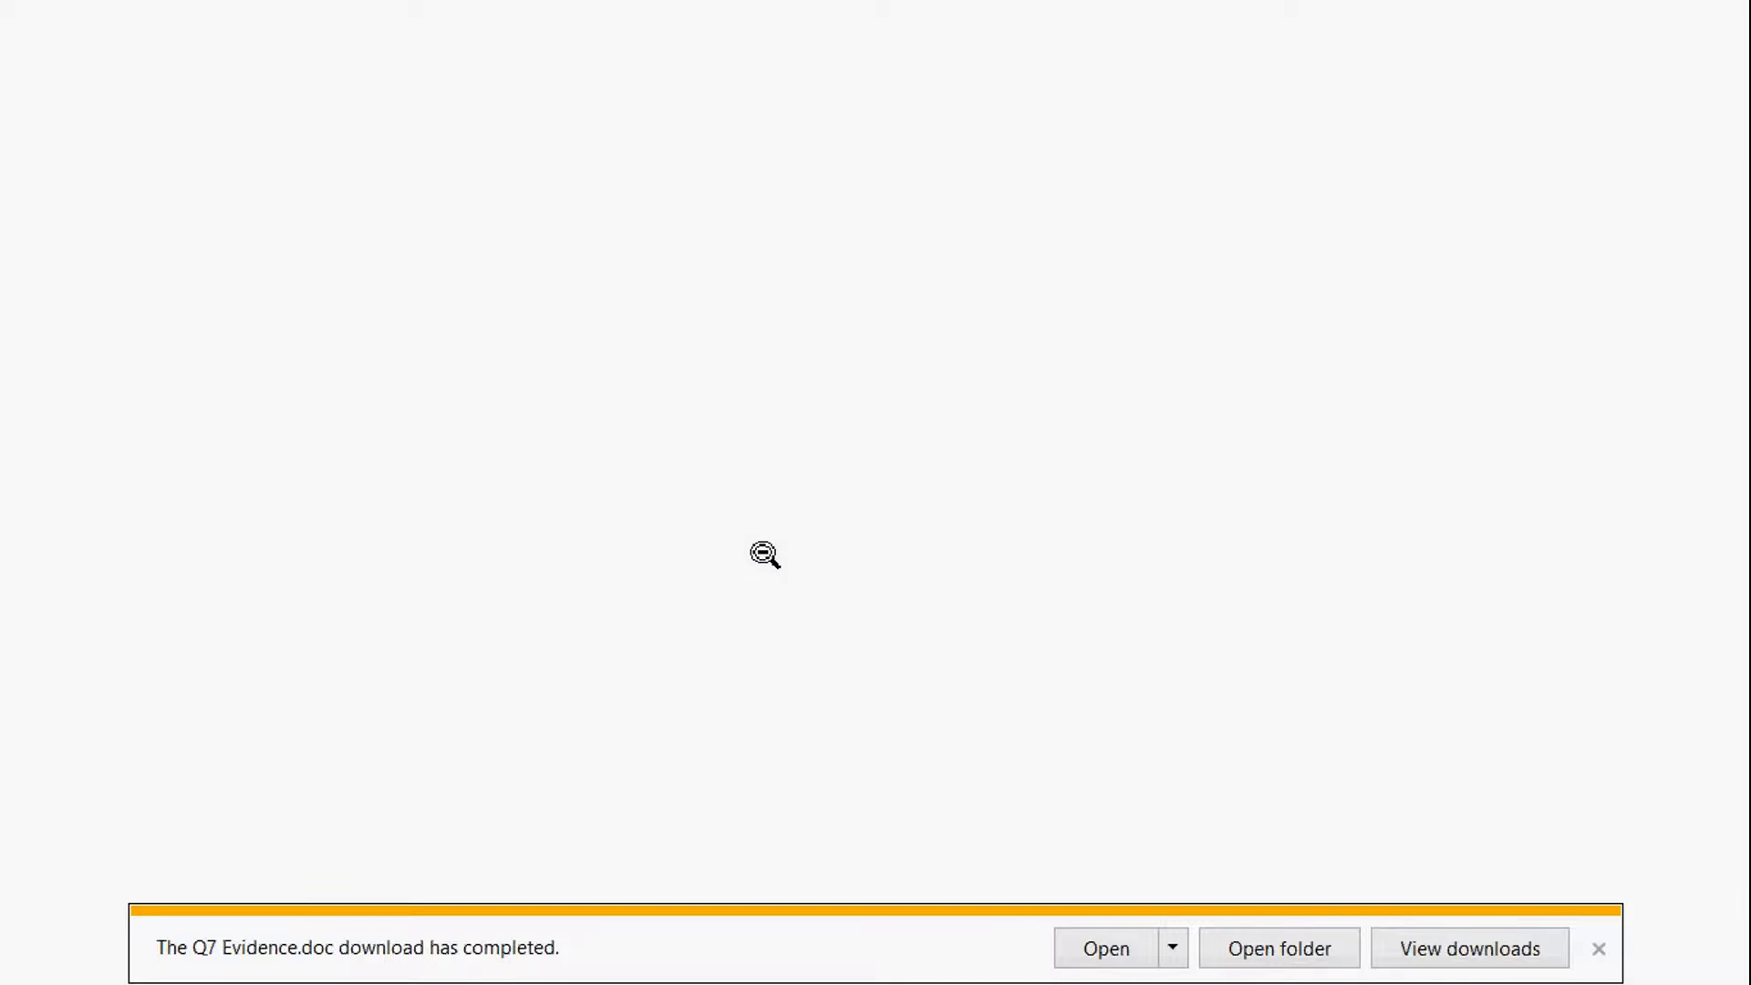
pyautogui.write('Letter')
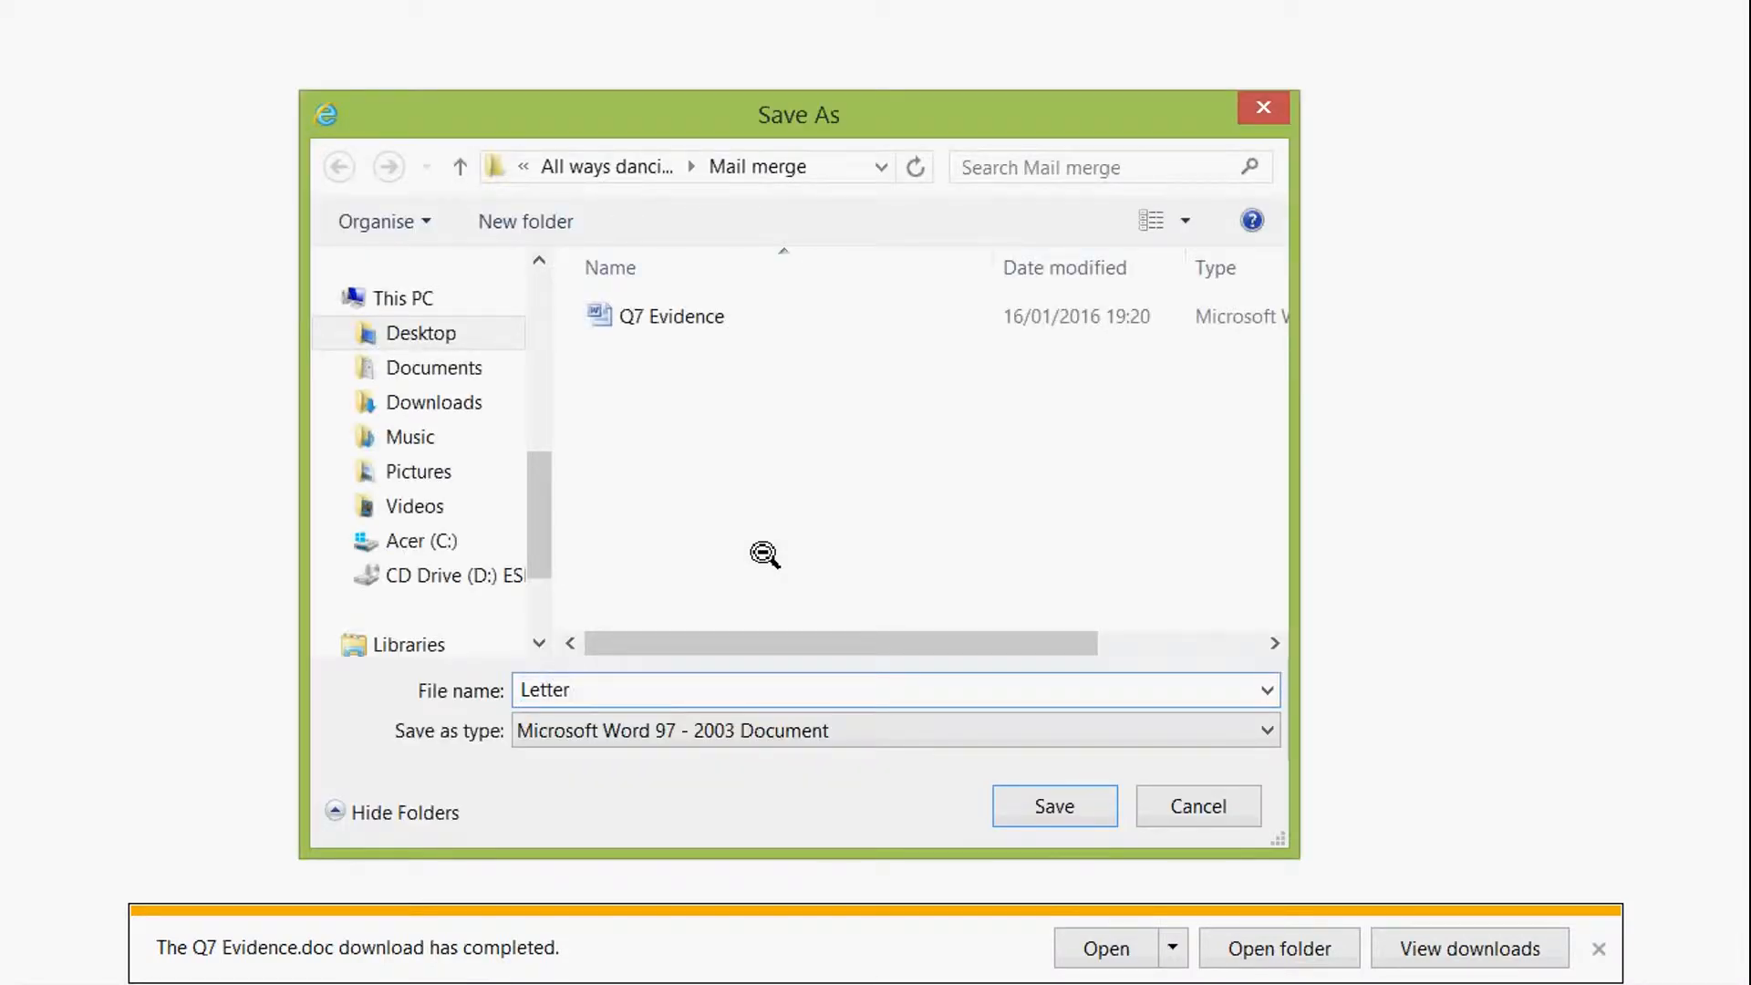
pyautogui.press('Return')
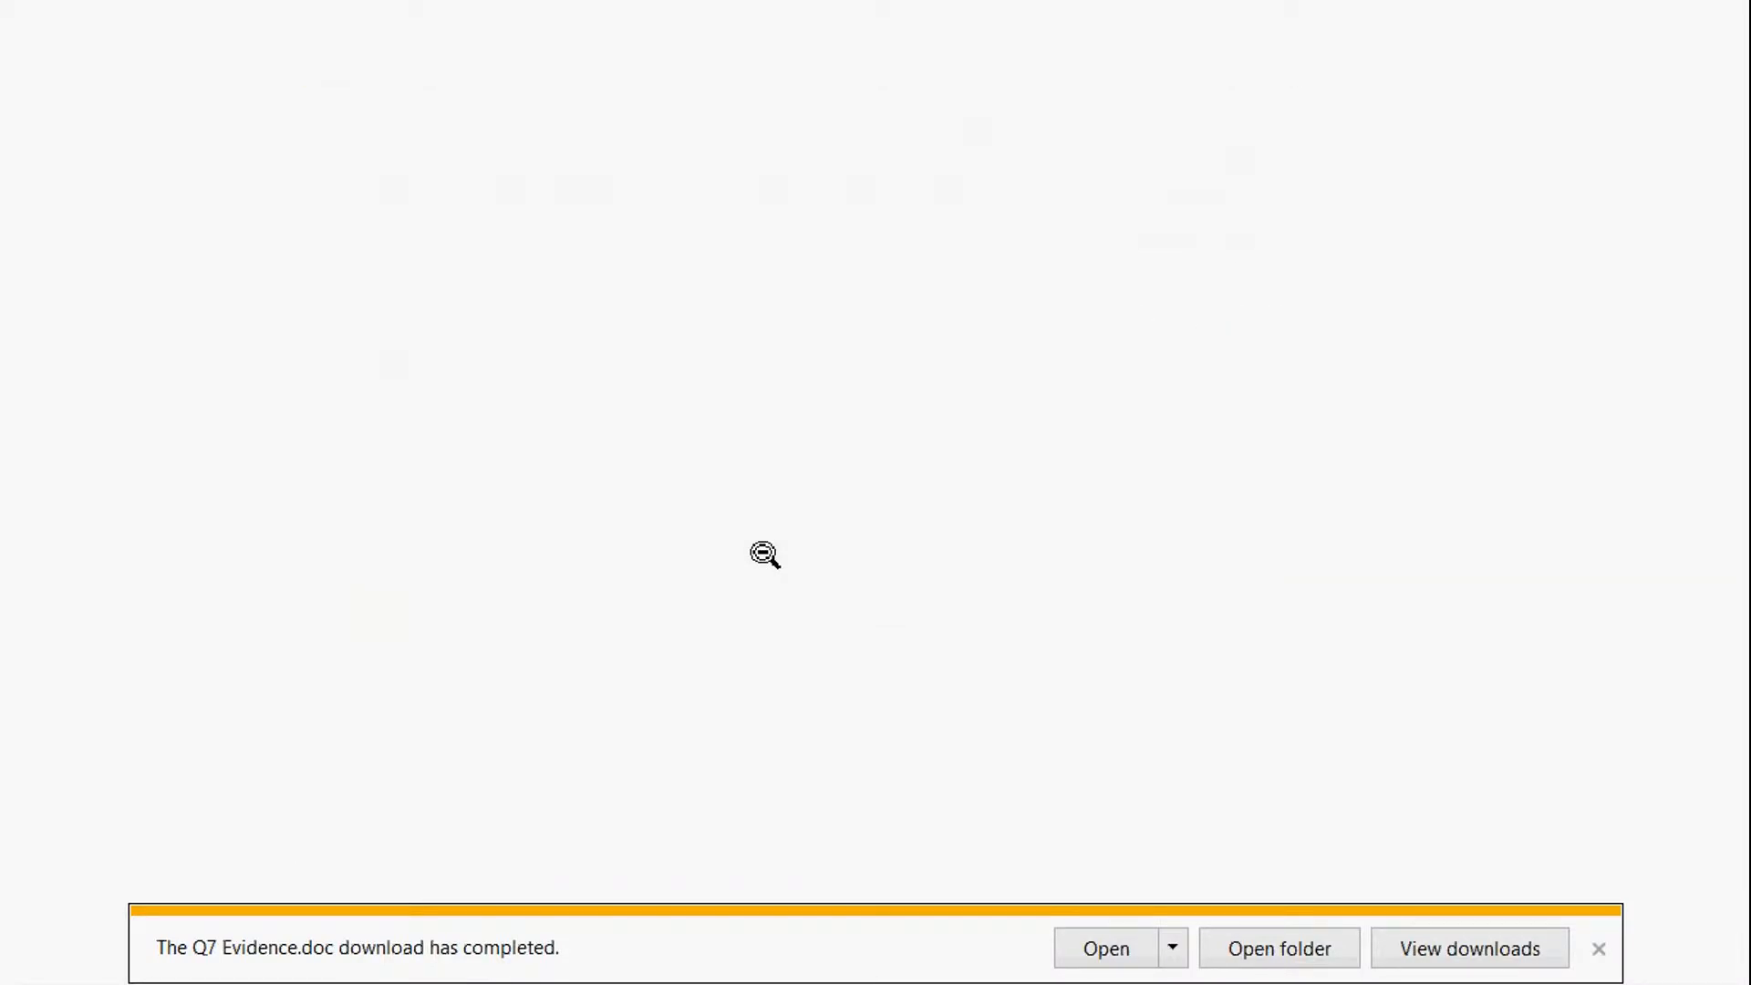
pyautogui.moveTo(1040, 27)
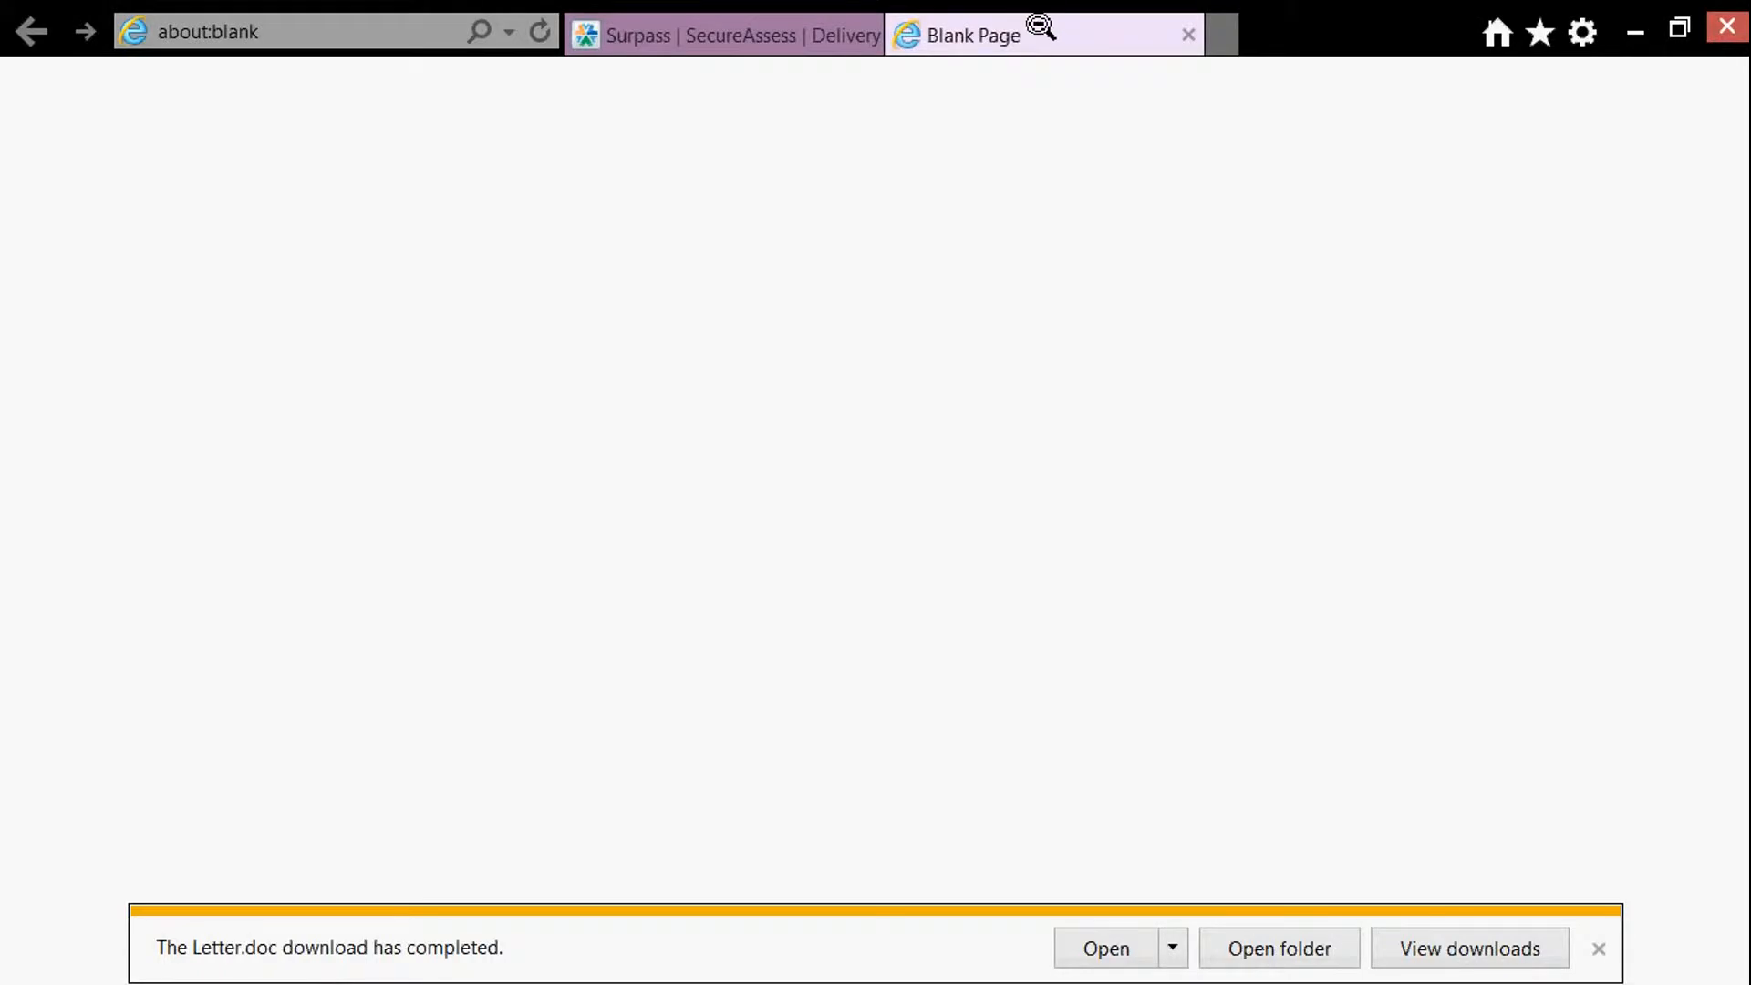
pyautogui.click(1196, 39)
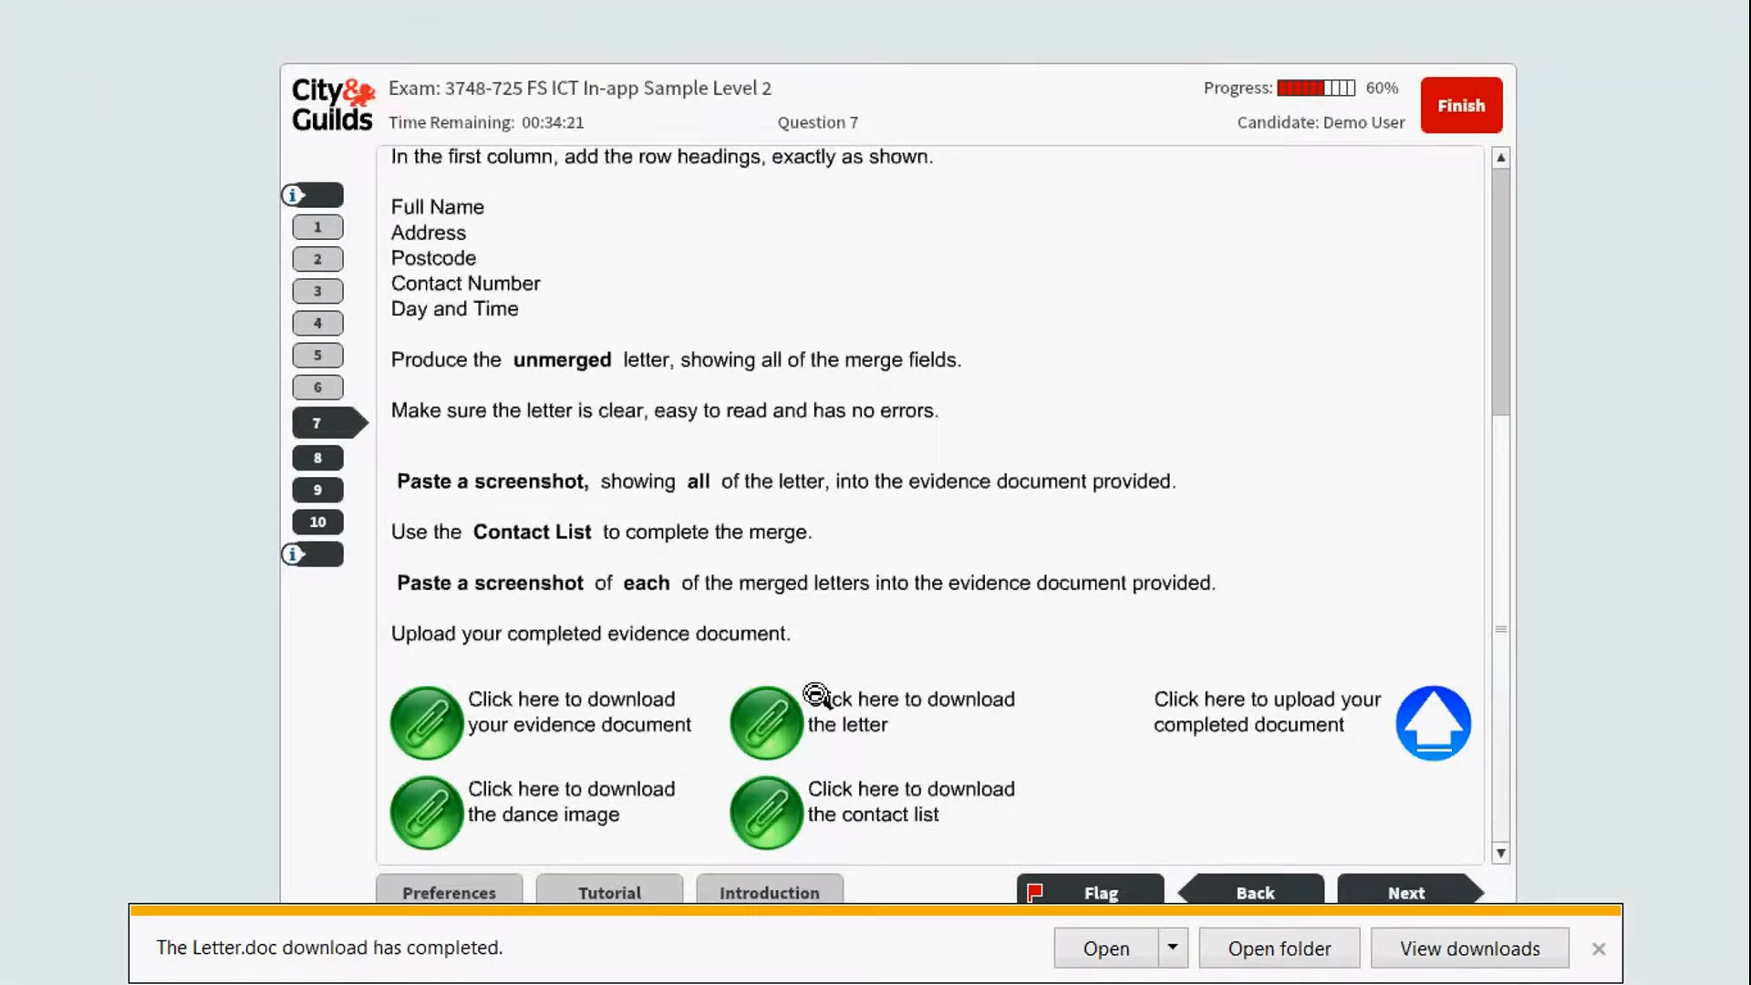
# - Open the contact list and copy all of its text, including the header row
pyautogui.click(769, 832)
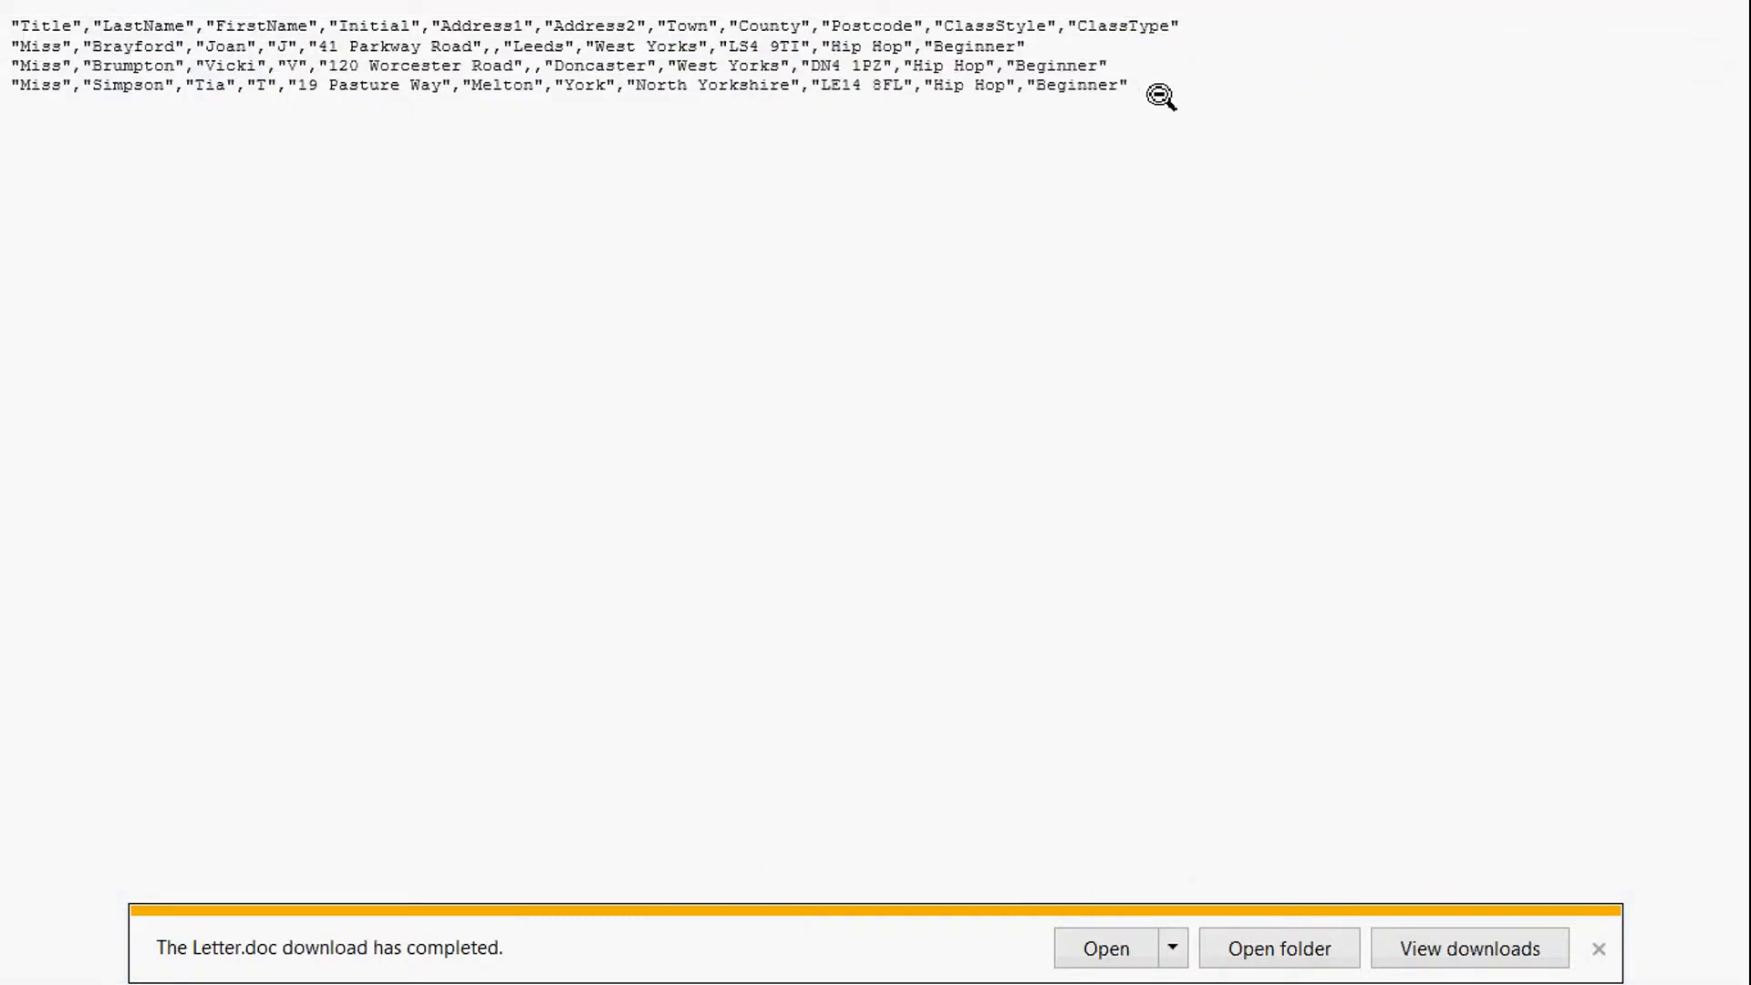
pyautogui.moveTo(1160, 96); pyautogui.dragTo(379, 19)
pyautogui.hotkey('ctrl', 'c')
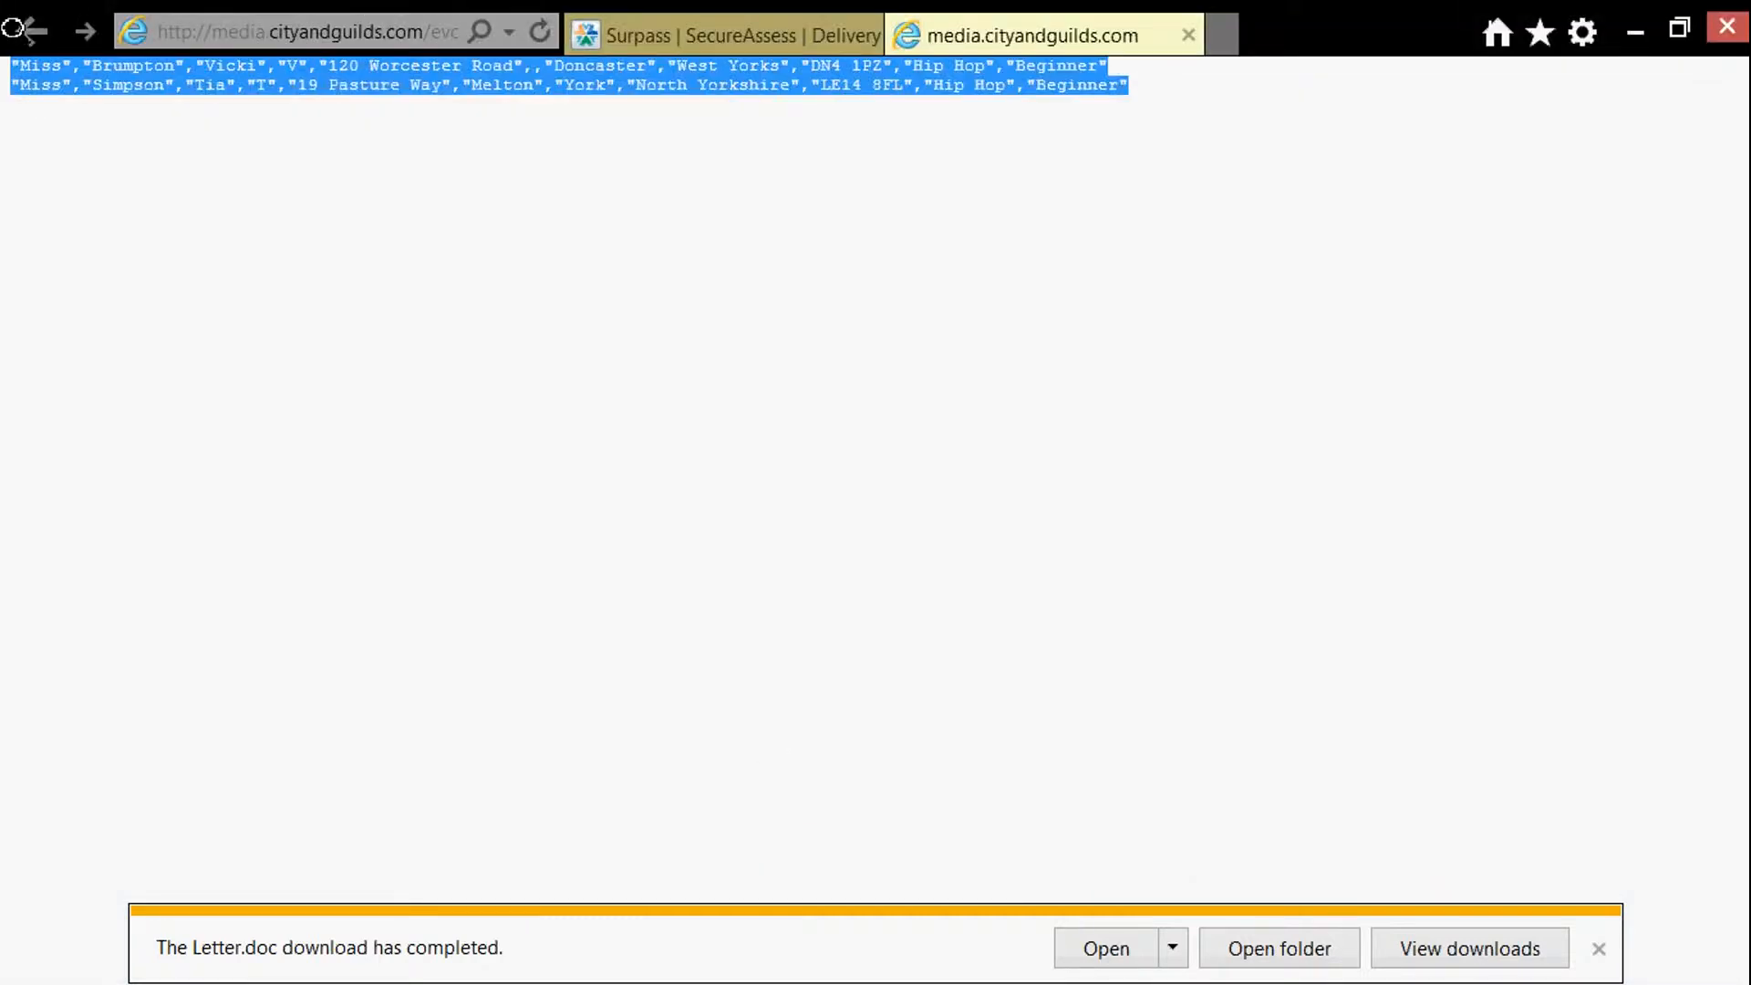
pyautogui.hotkey('alt', 'Tab')
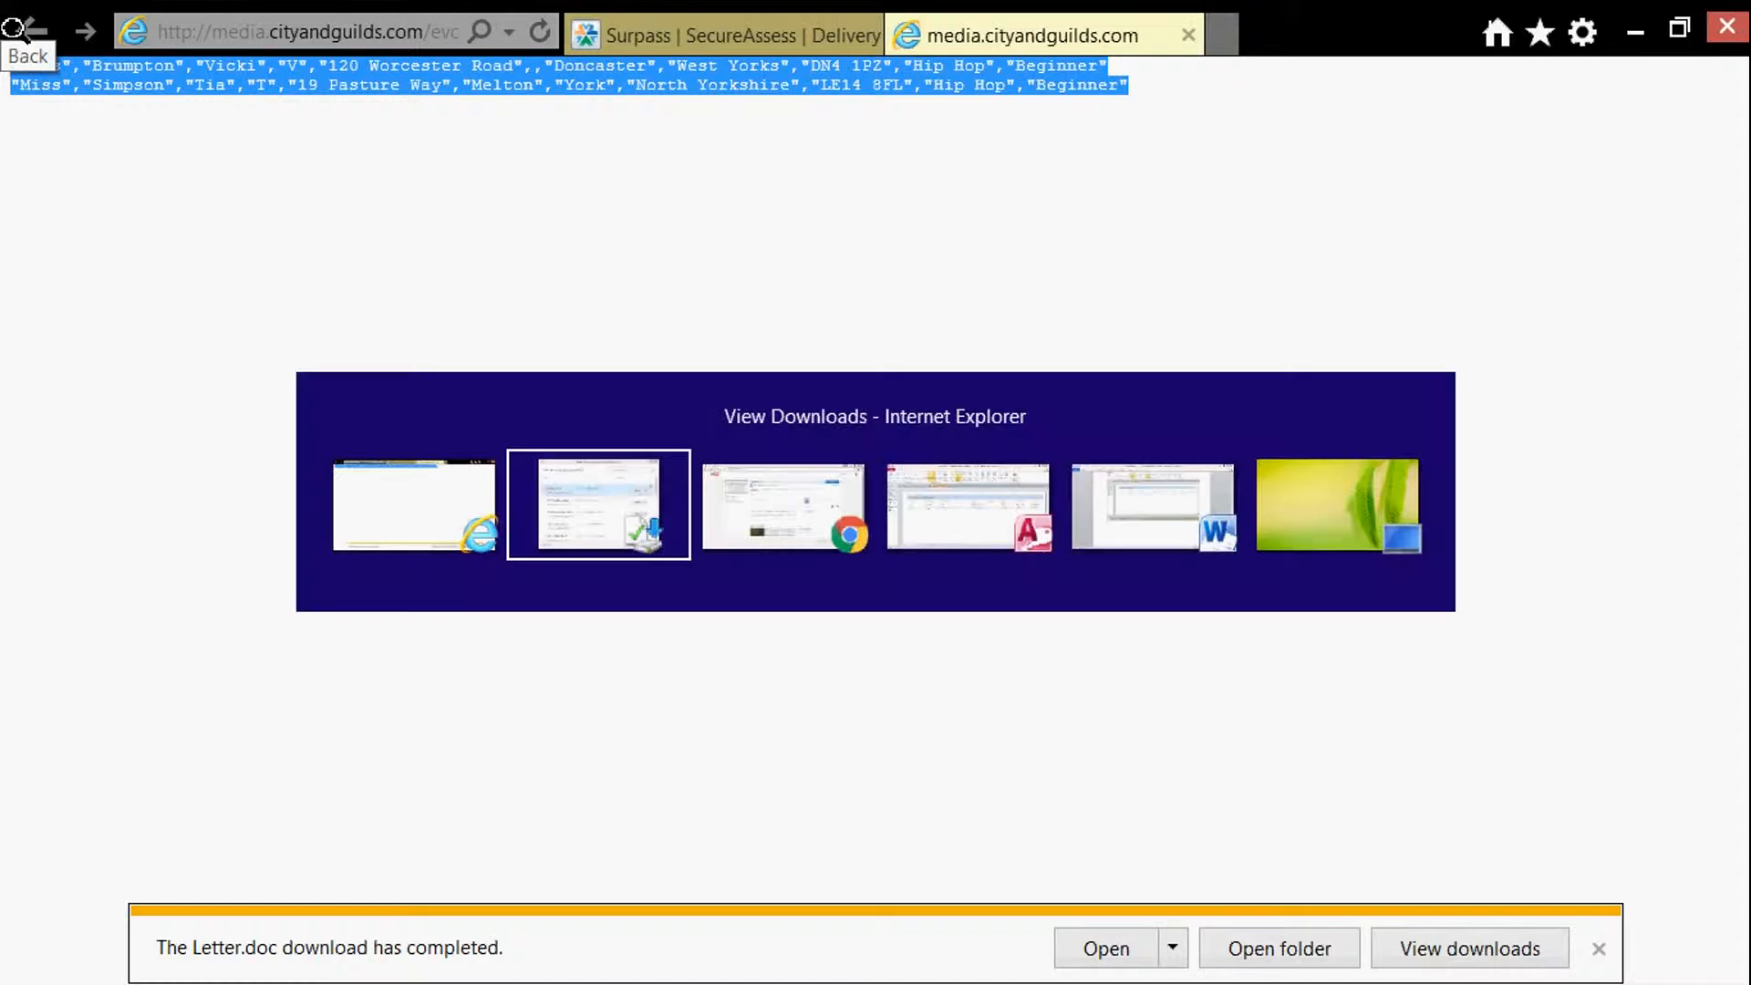
pyautogui.press('Tab')
pyautogui.press('Tab')
pyautogui.press('Tab')
pyautogui.press('Tab')
pyautogui.press('Tab')
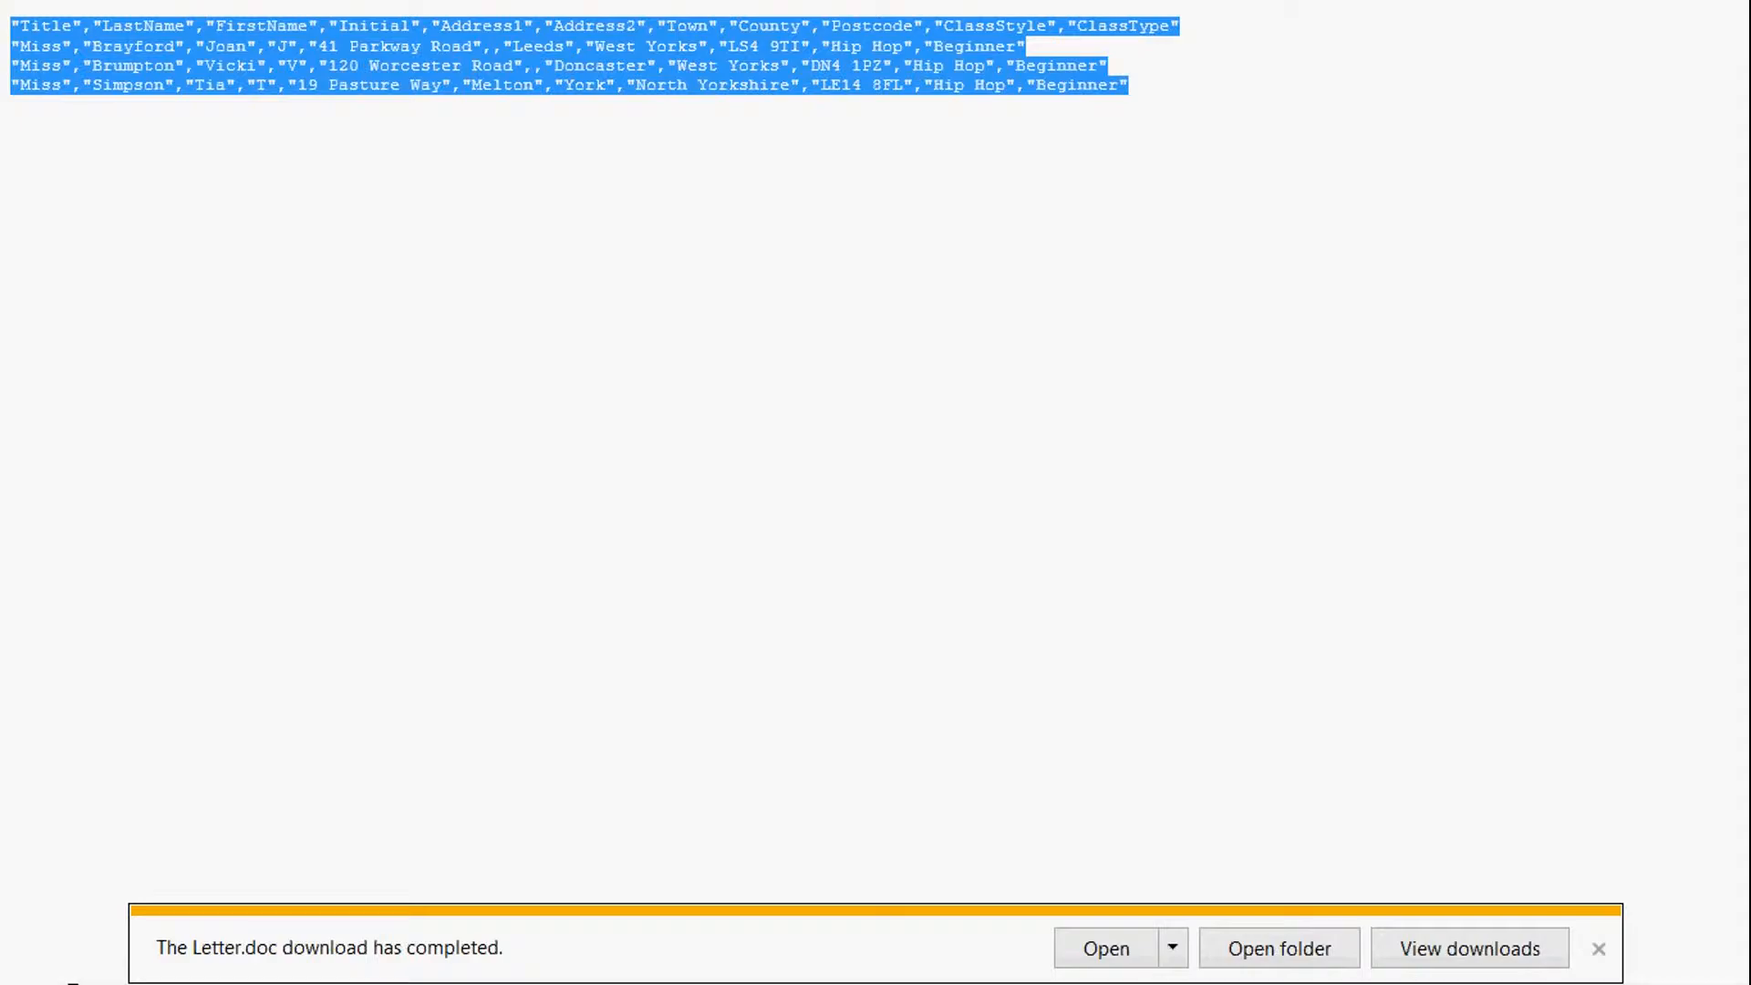
# - Switch to Notepad by searching the installed apps for notepad, and paste the copied contact list into the blank document
pyautogui.click(55, 975)
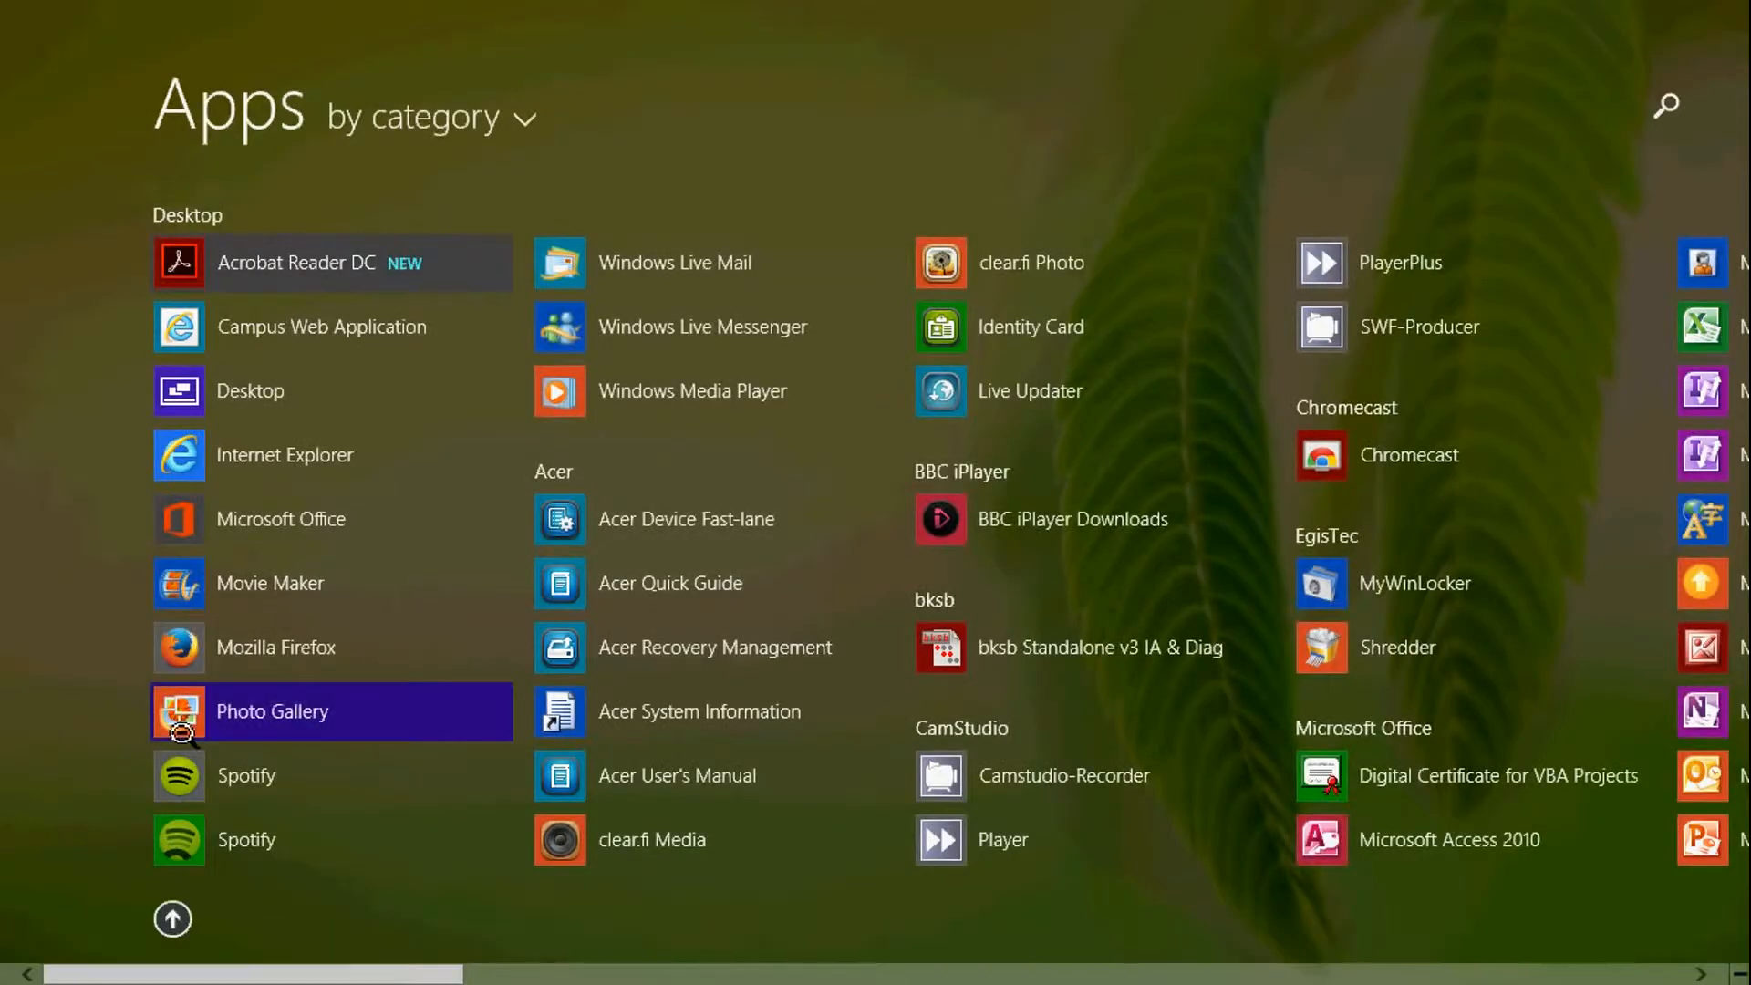
pyautogui.write('not')
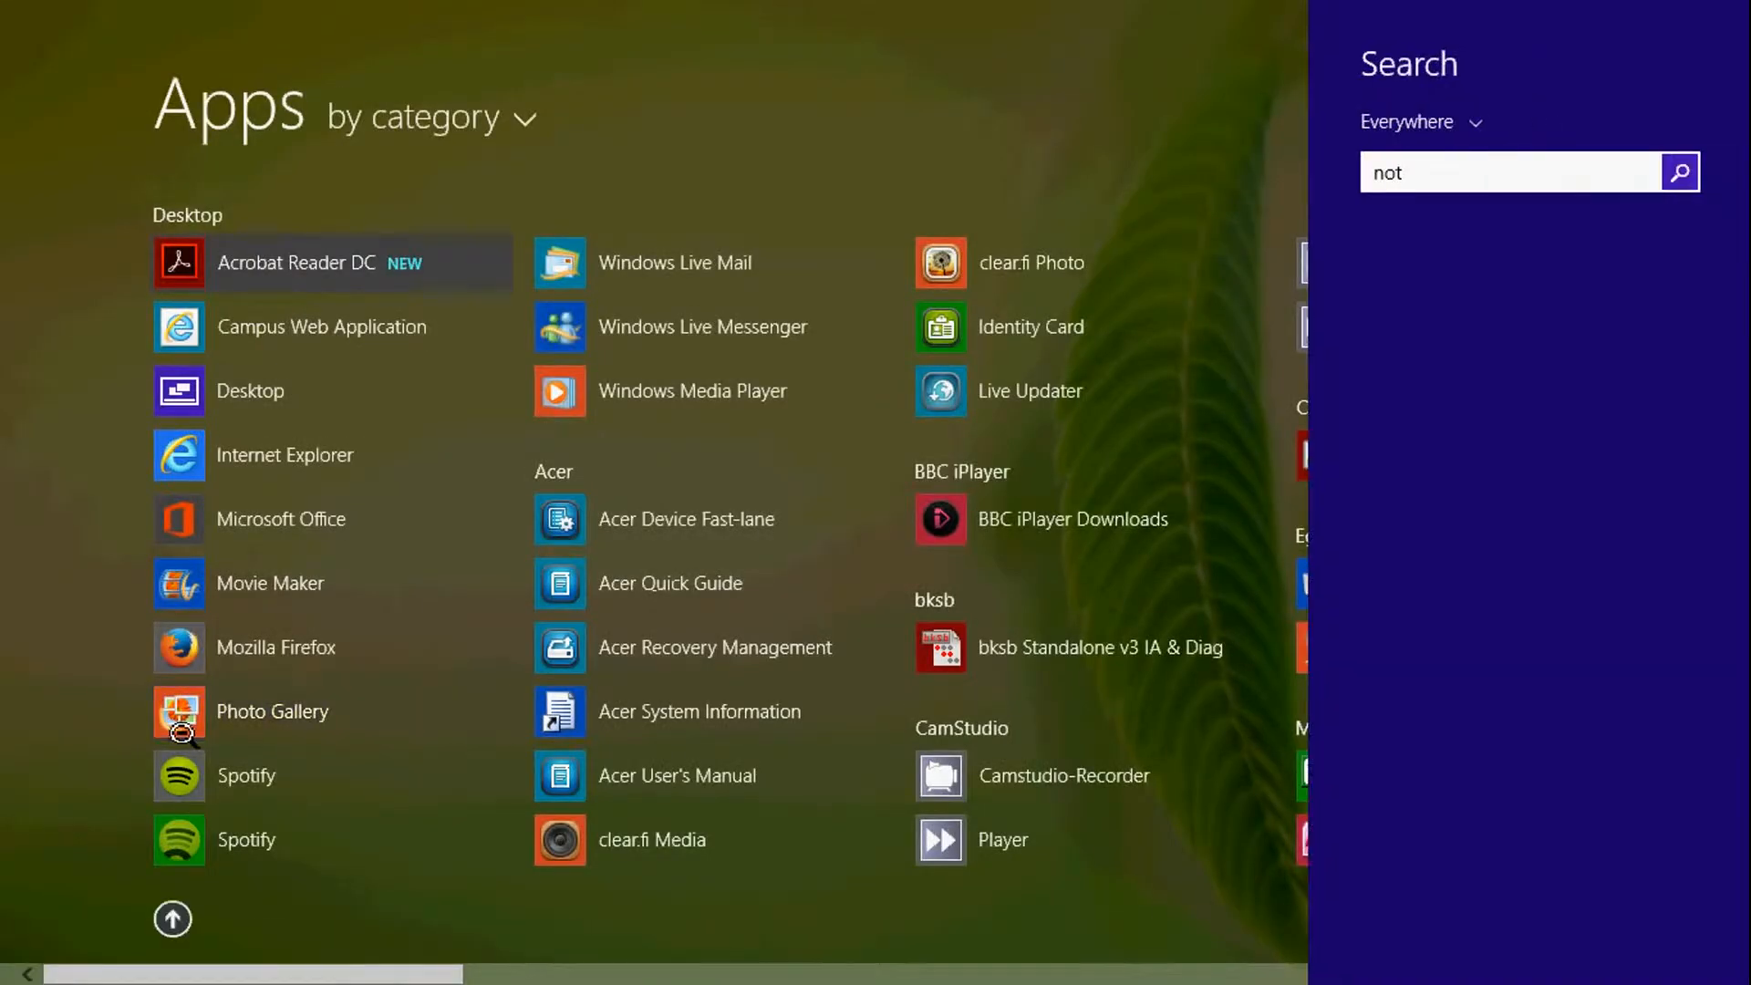
pyautogui.write('epad')
pyautogui.click(1495, 242)
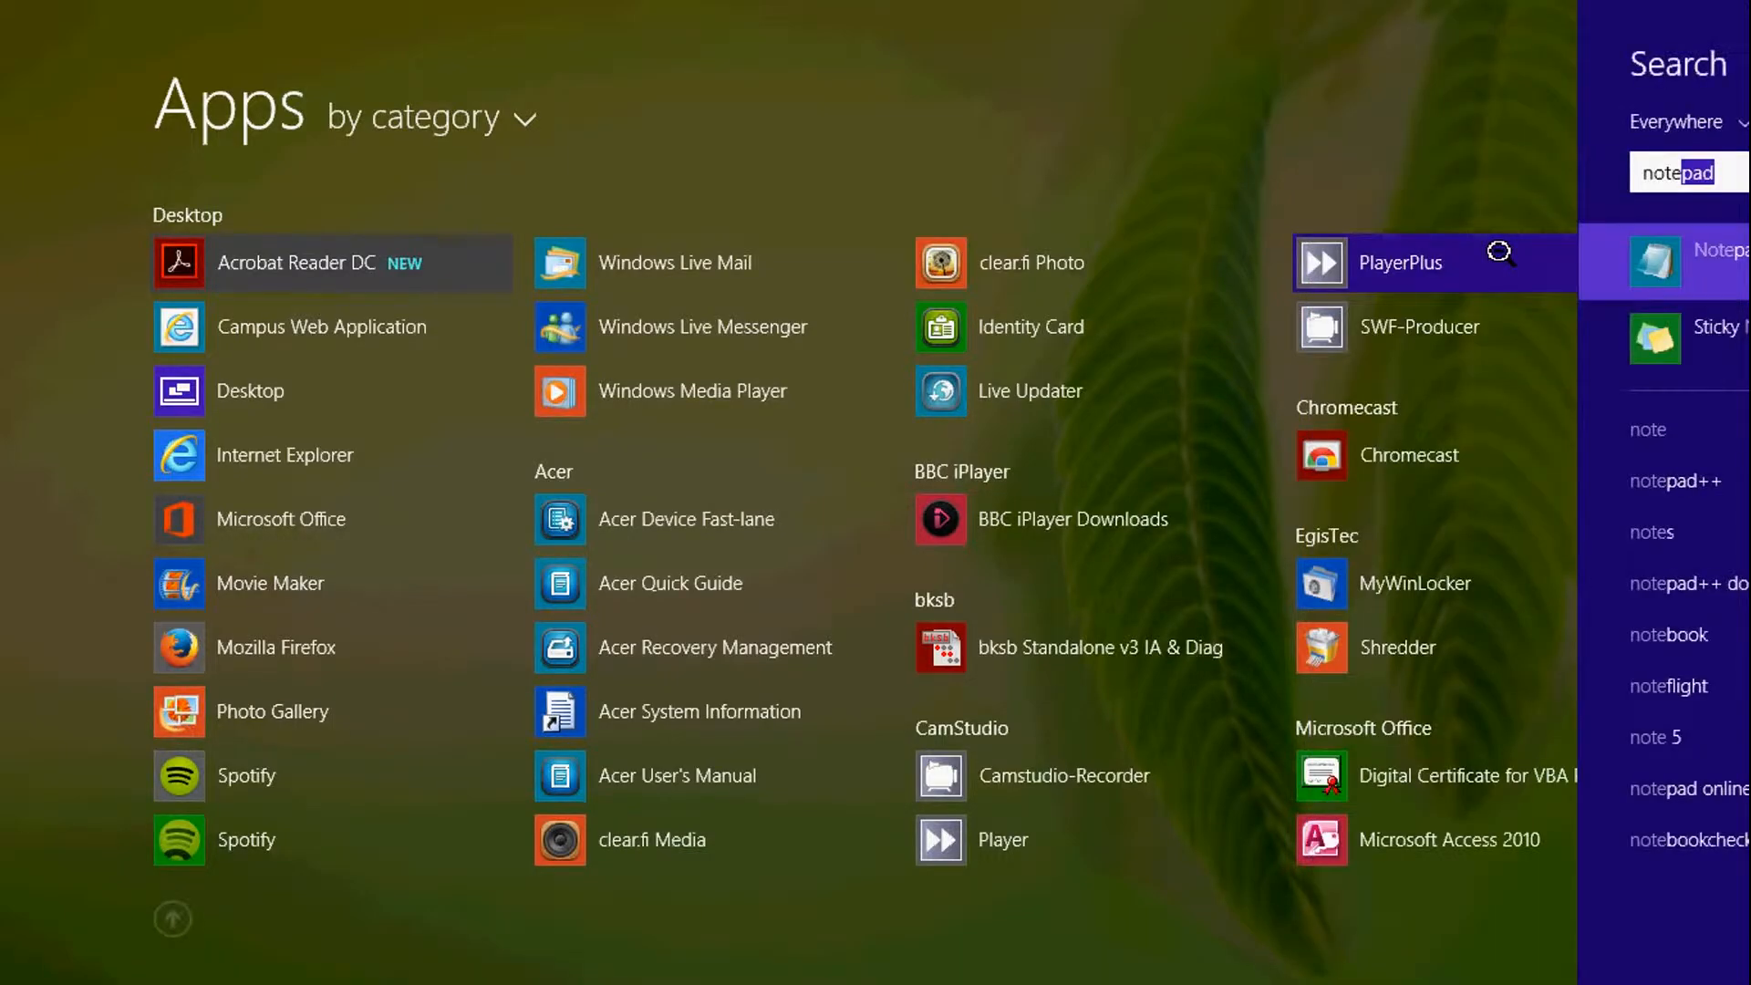
pyautogui.hotkey('ctrl', 'v')
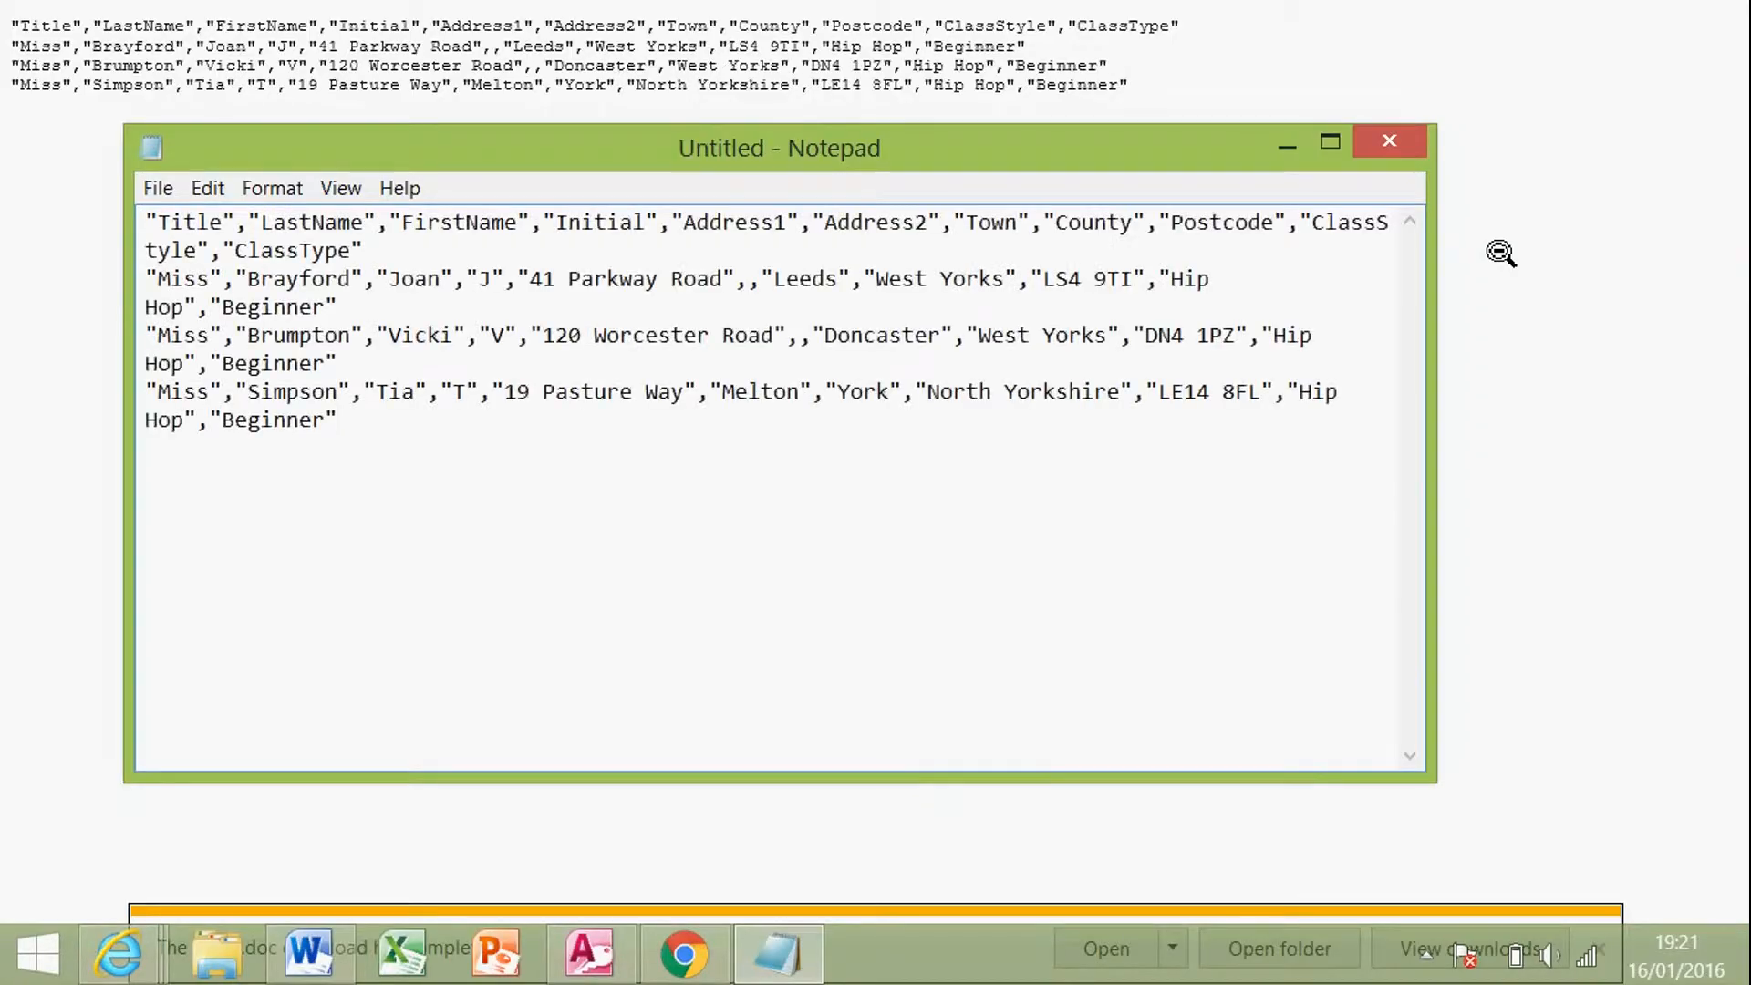
# - Save the pasted text as Contact list in the Mail merge folder of All ways dancing, and close Notepad
pyautogui.hotkey('ctrl', 's')
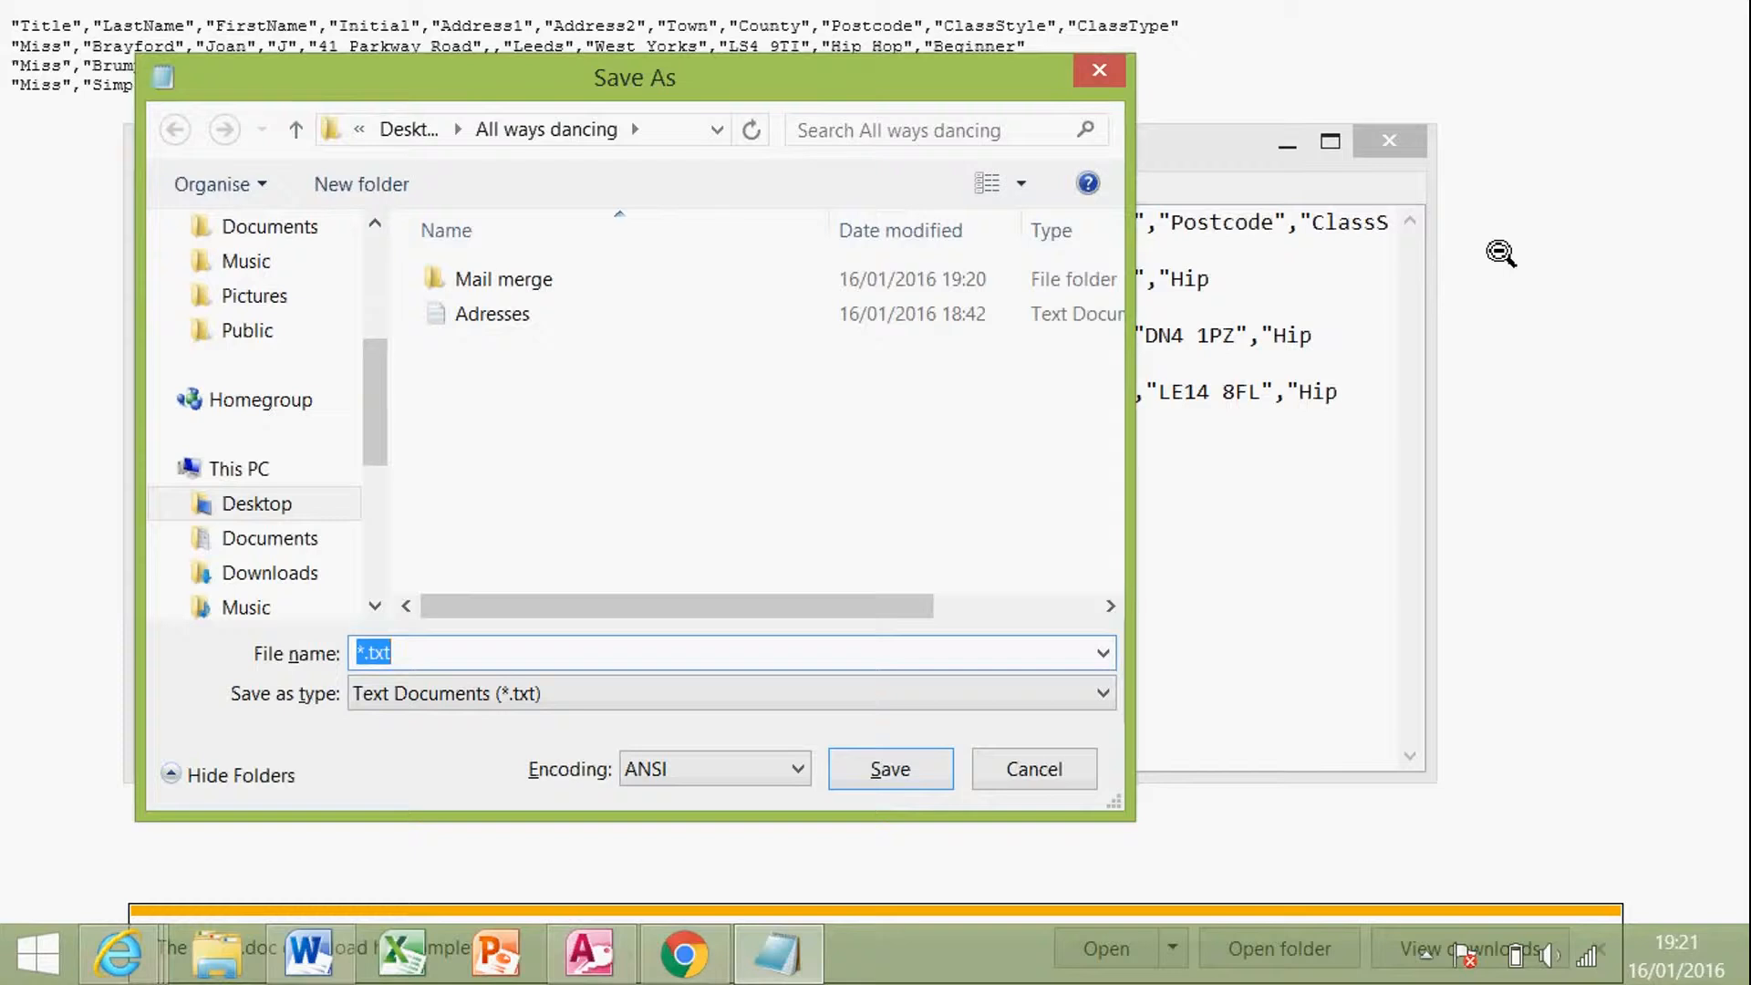
pyautogui.doubleClick(529, 281)
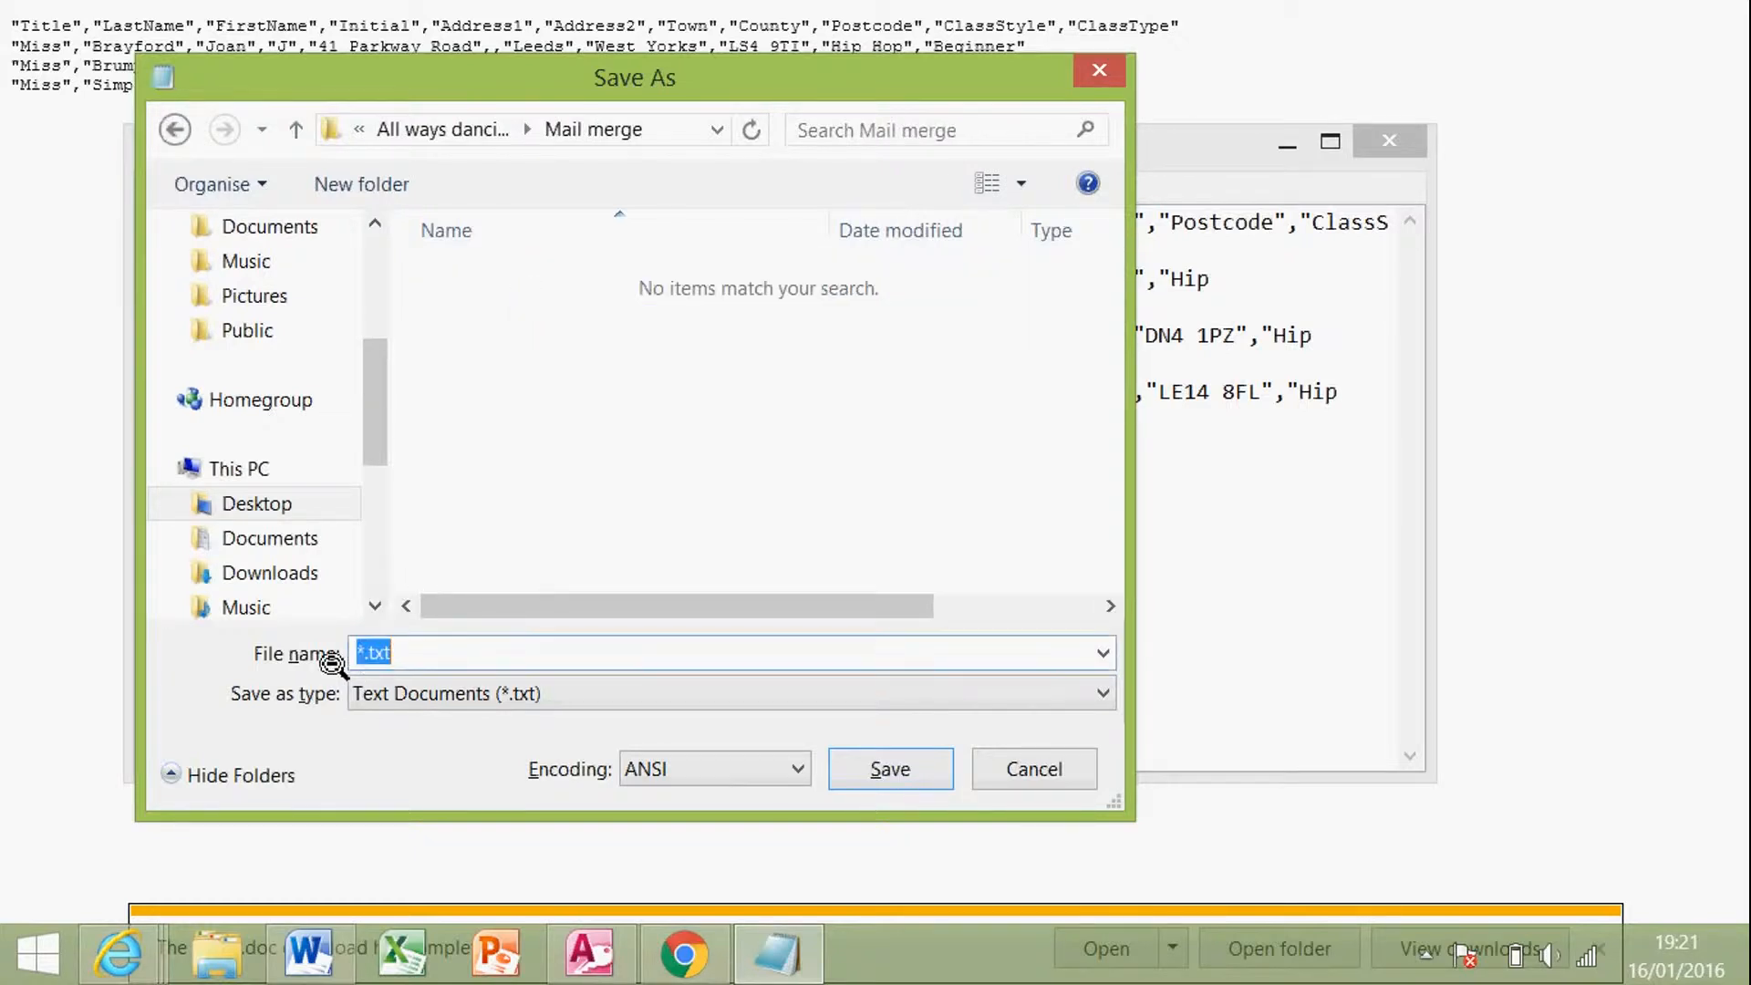
pyautogui.moveTo(370, 661); pyautogui.dragTo(331, 663)
pyautogui.write('Contact list')
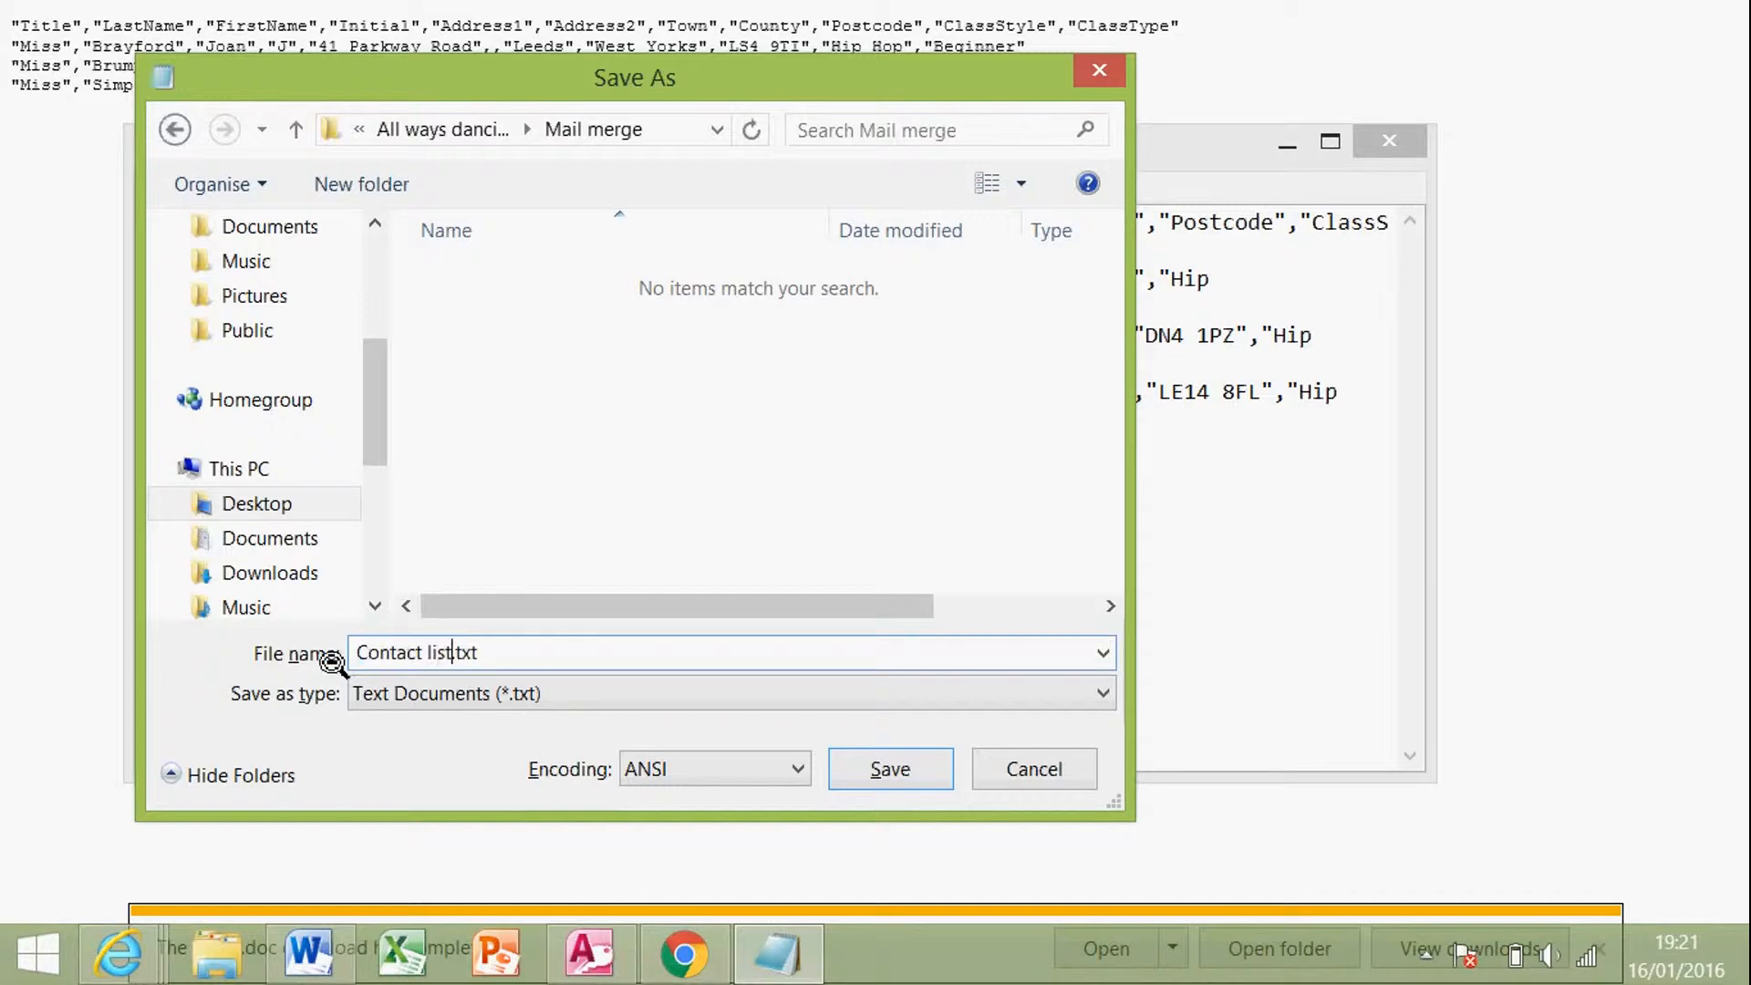
pyautogui.press('Return')
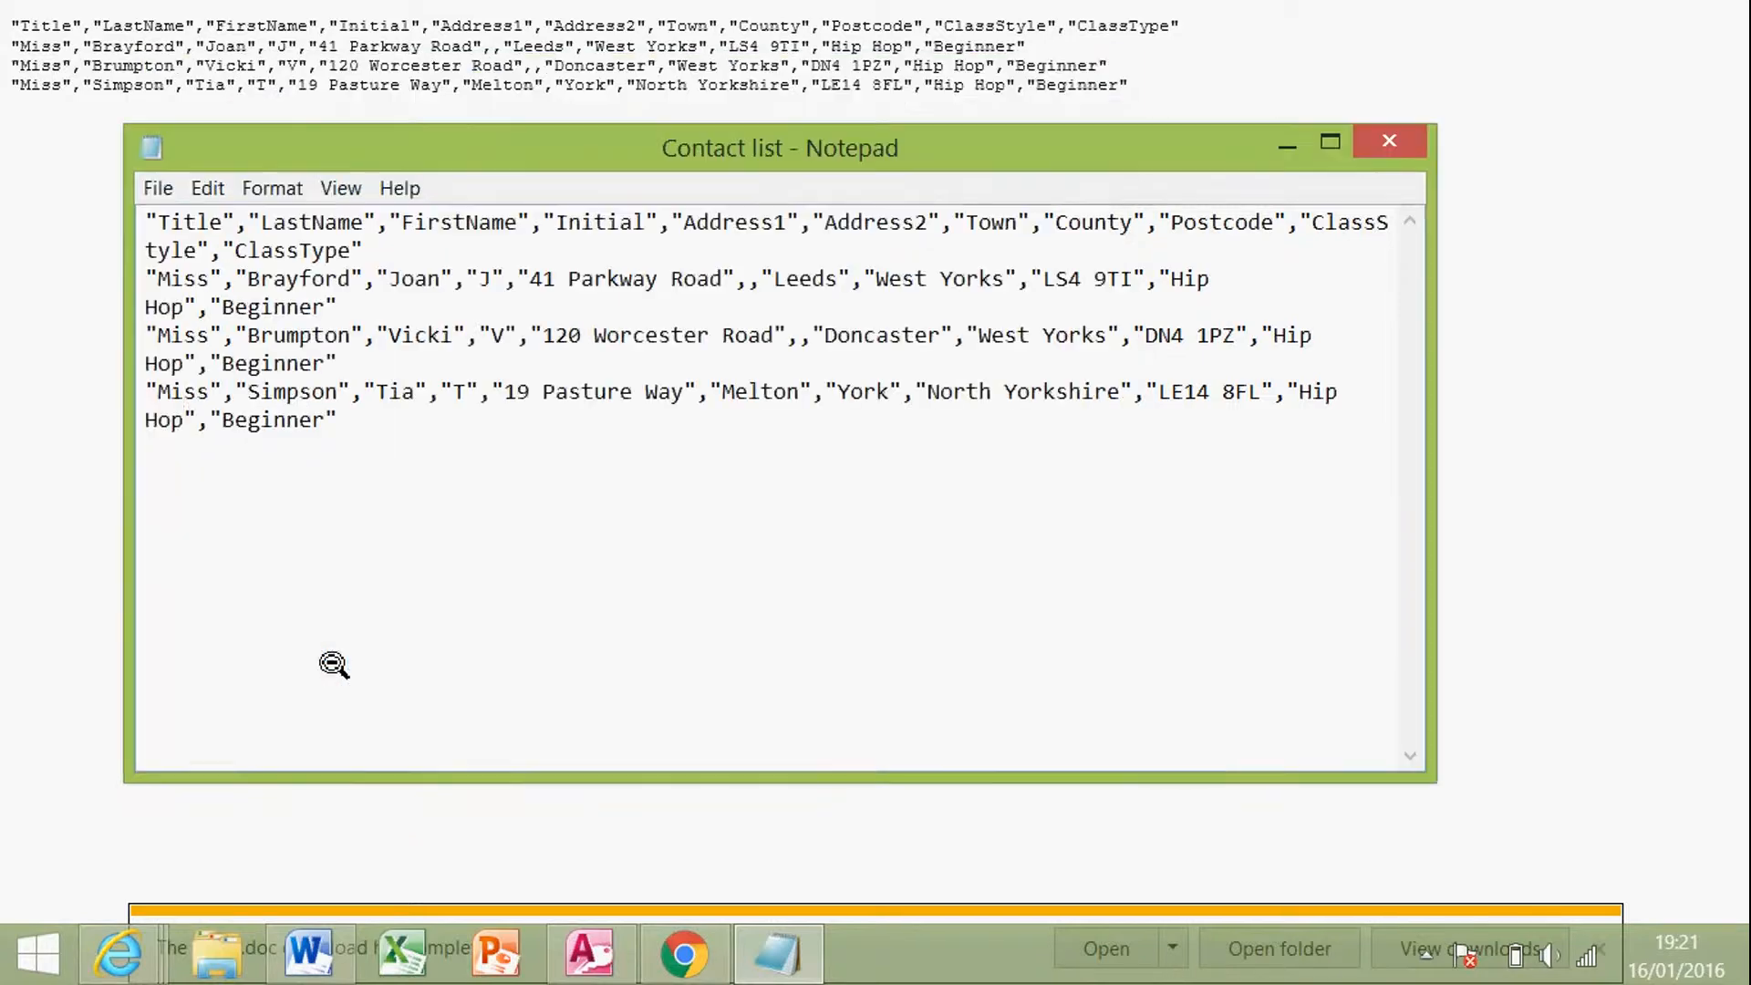
pyautogui.click(1428, 148)
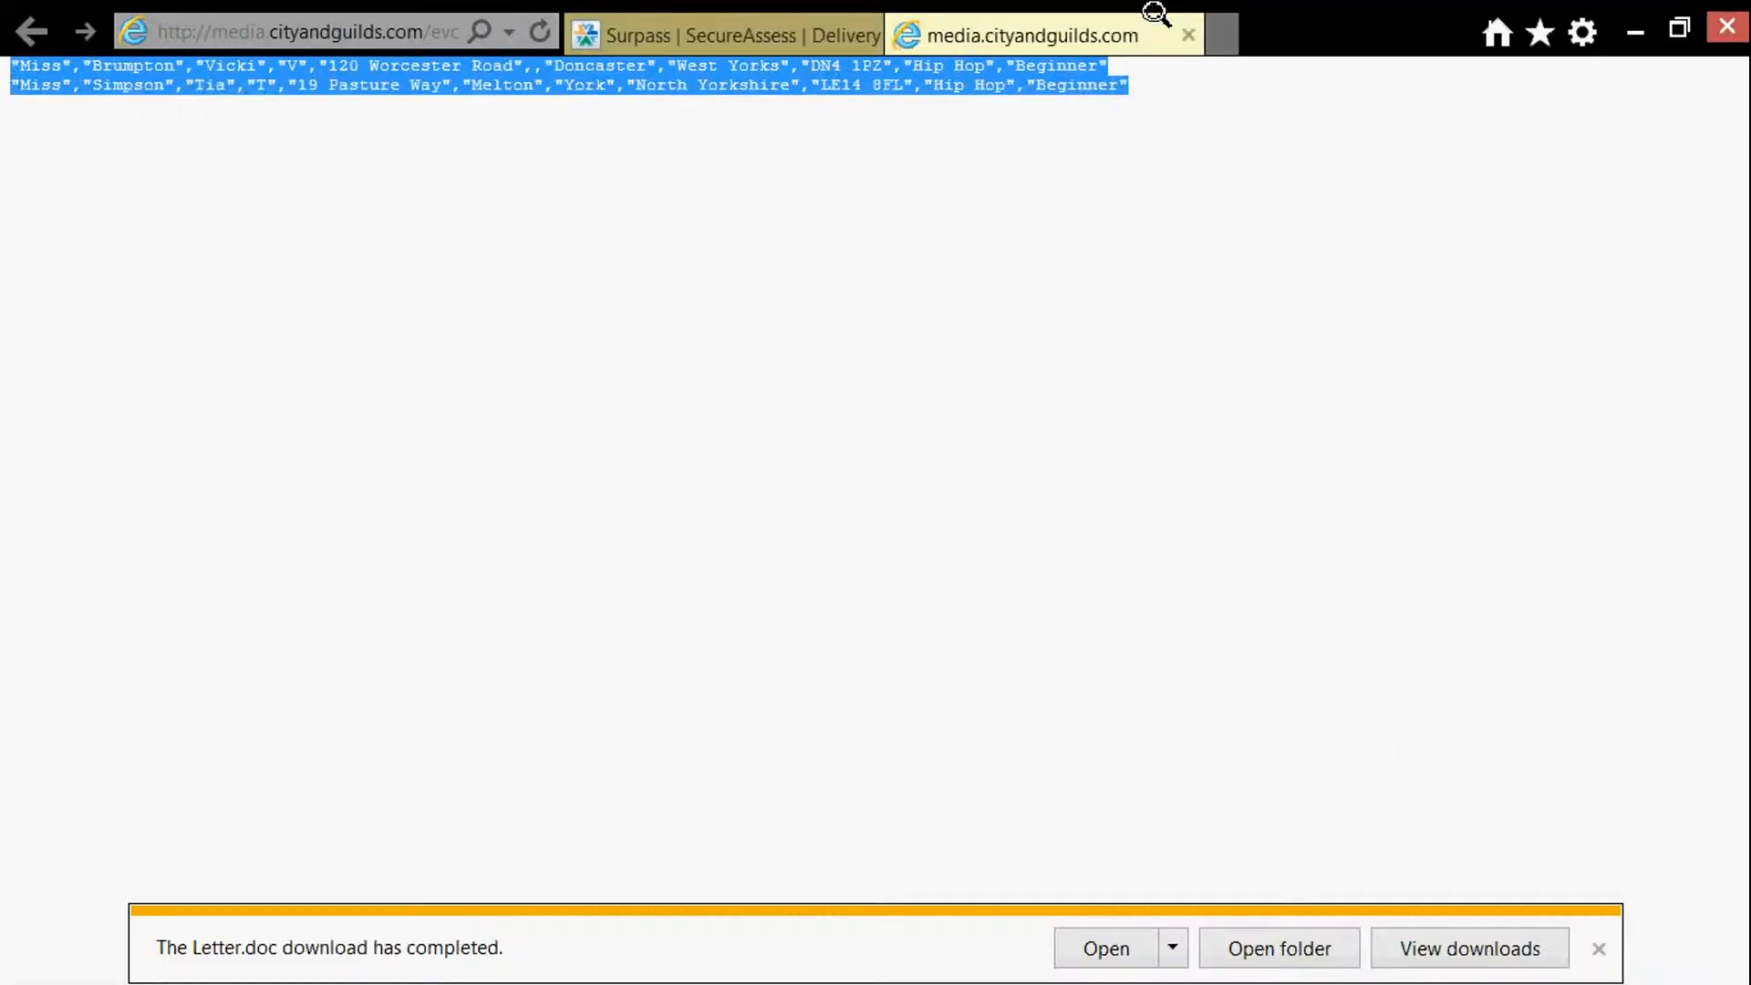
# - Close the contact list page, go back to the start of the Task 7 instructions and open the downloaded letter
pyautogui.click(1194, 40)
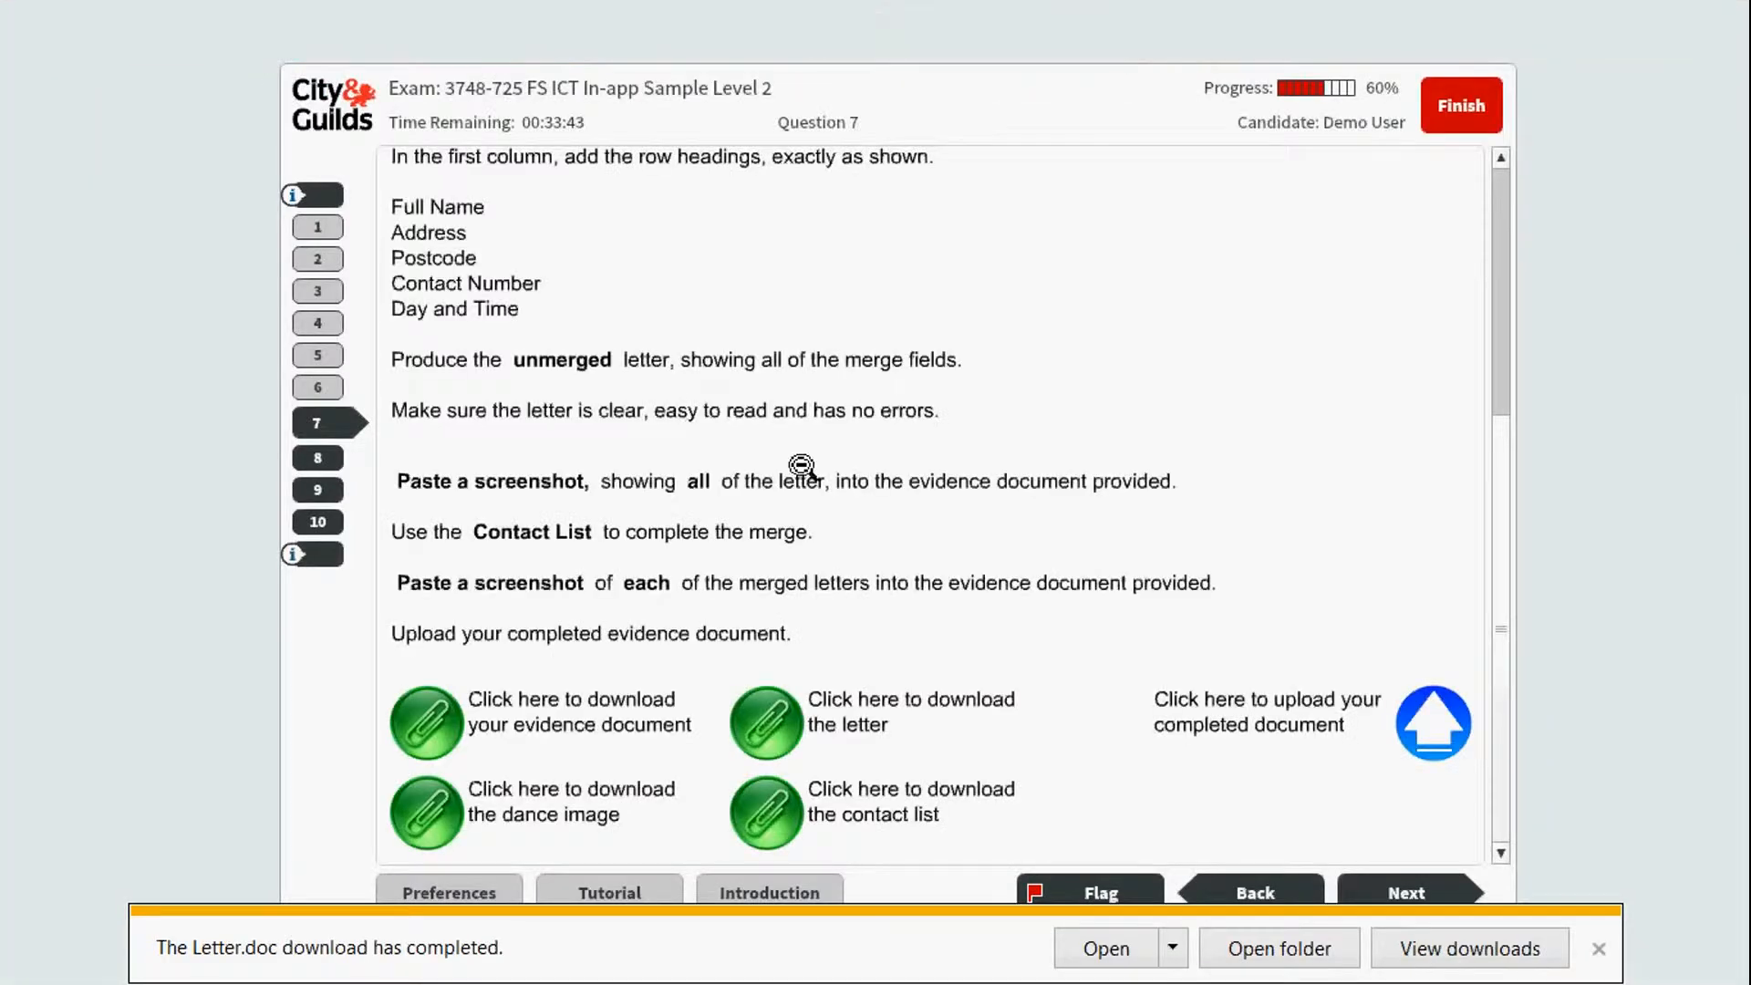
pyautogui.moveTo(1507, 460); pyautogui.dragTo(1501, 193)
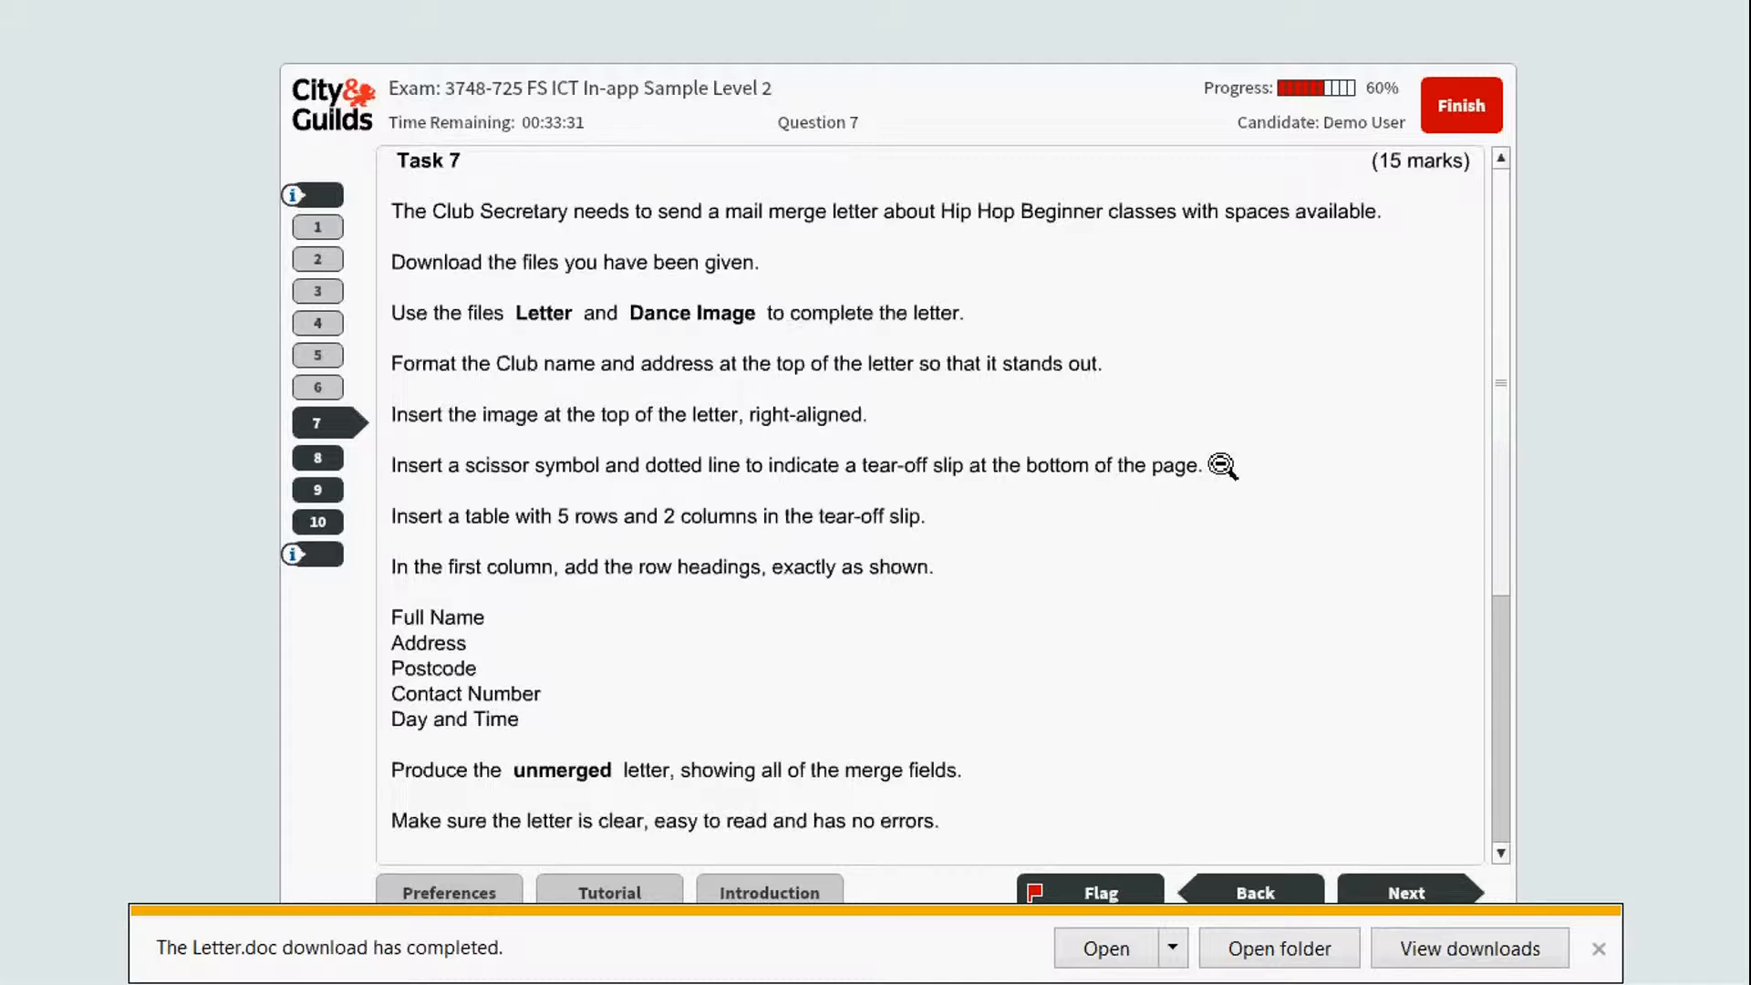
pyautogui.click(1106, 947)
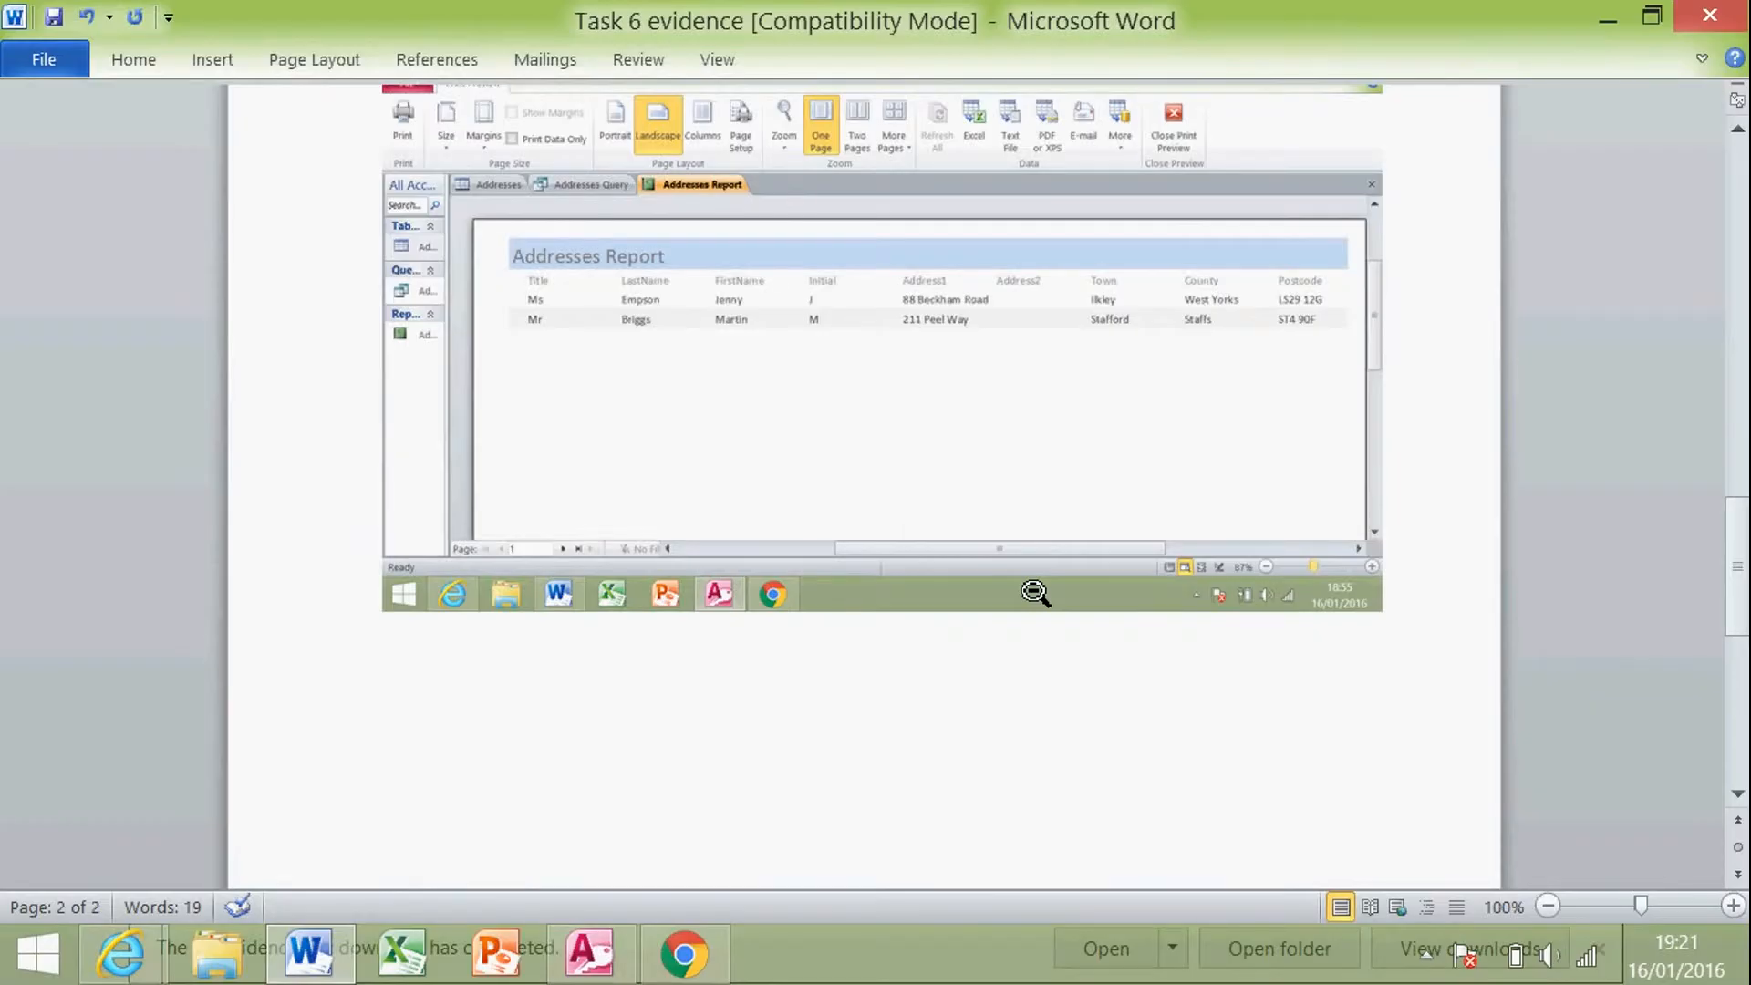
# - Close the leftover Task 6 evidence document, saving its changes
pyautogui.click(1708, 19)
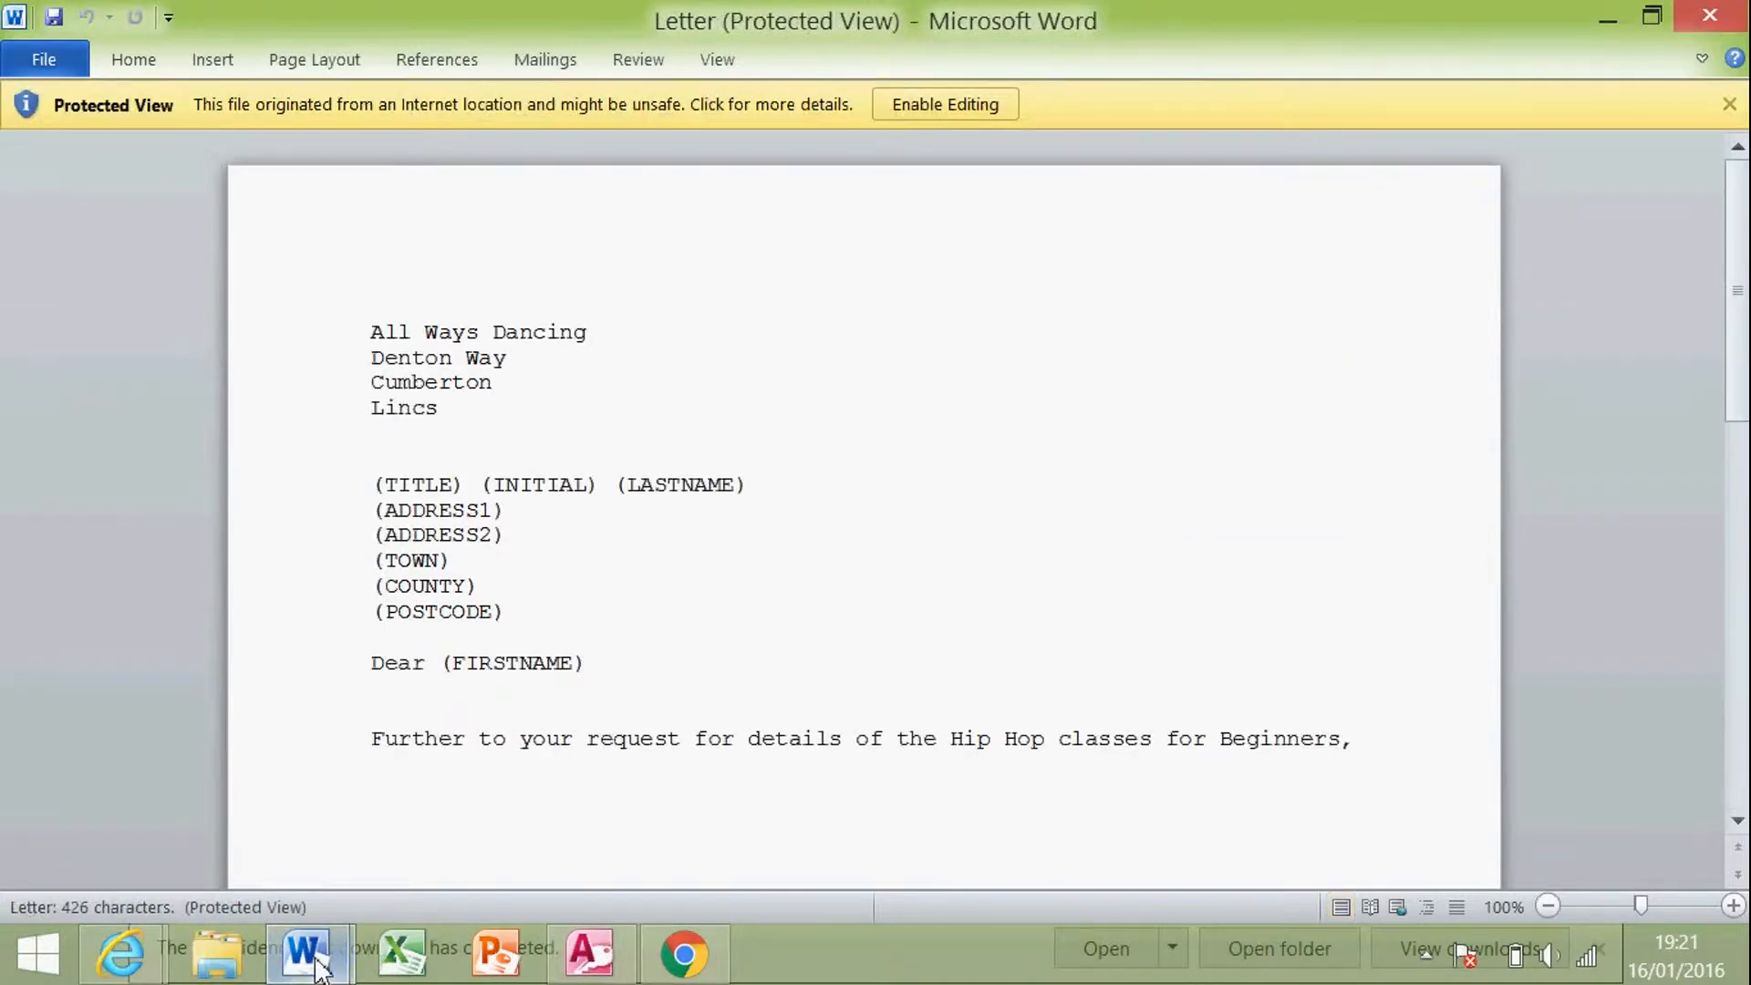
pyautogui.moveTo(314, 962)
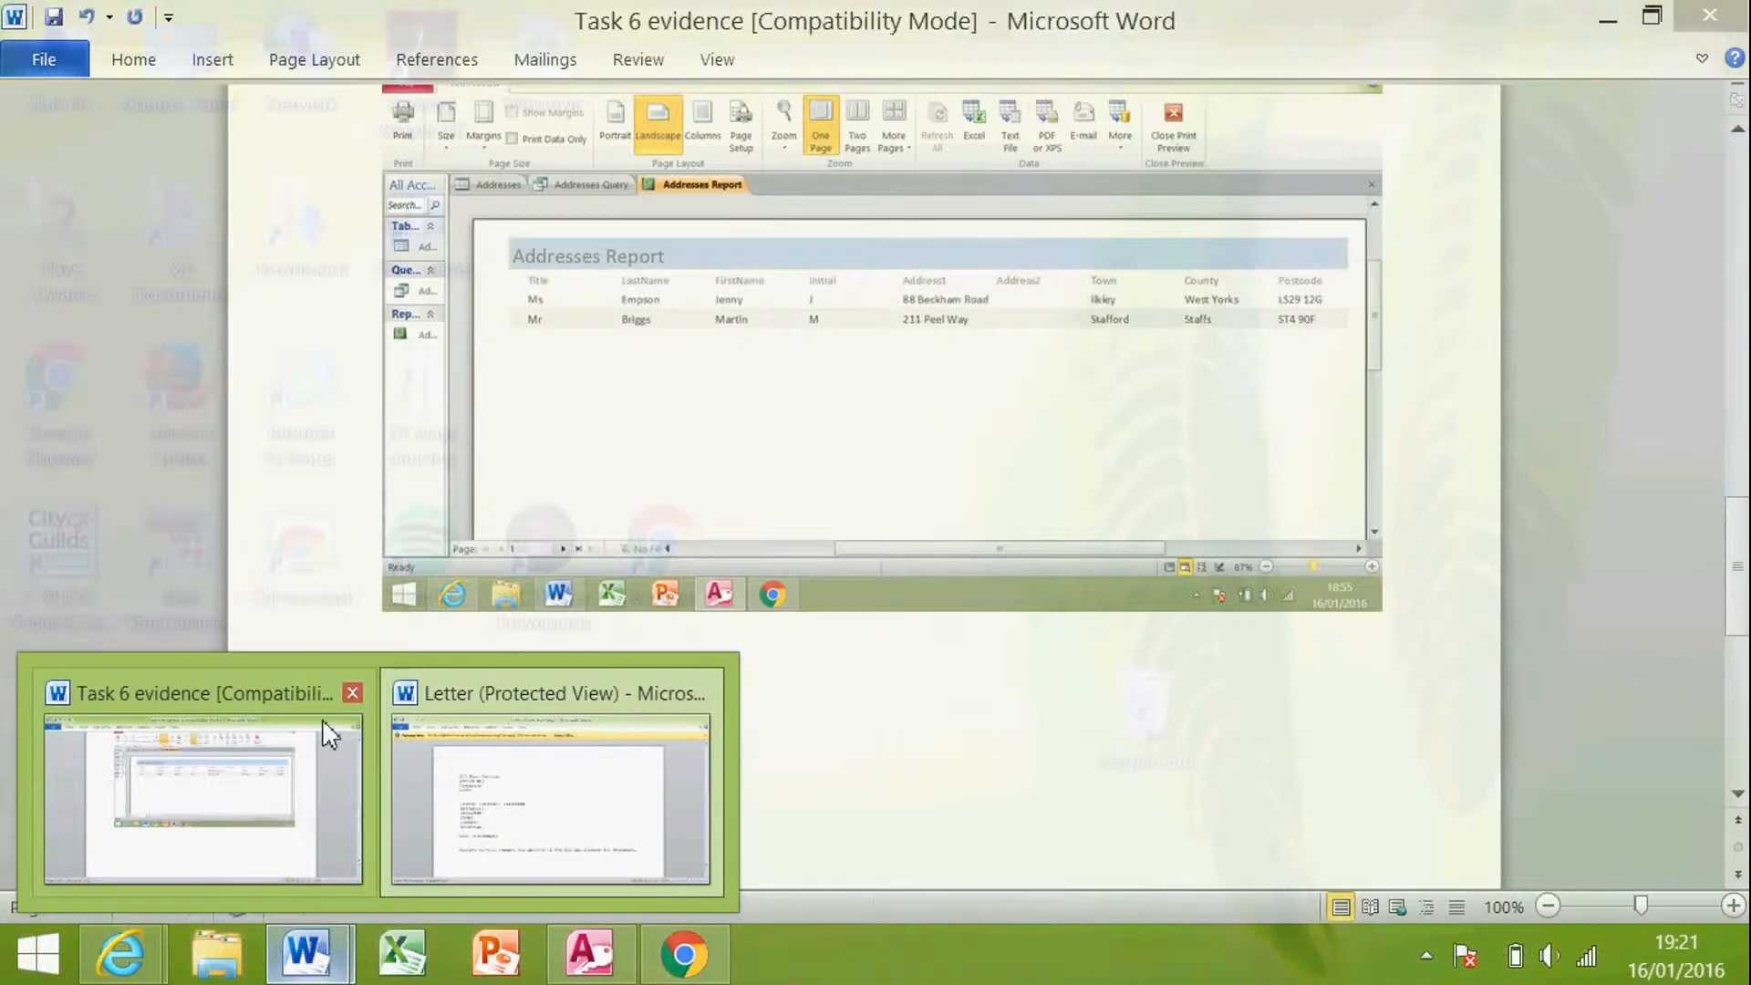
pyautogui.click(353, 694)
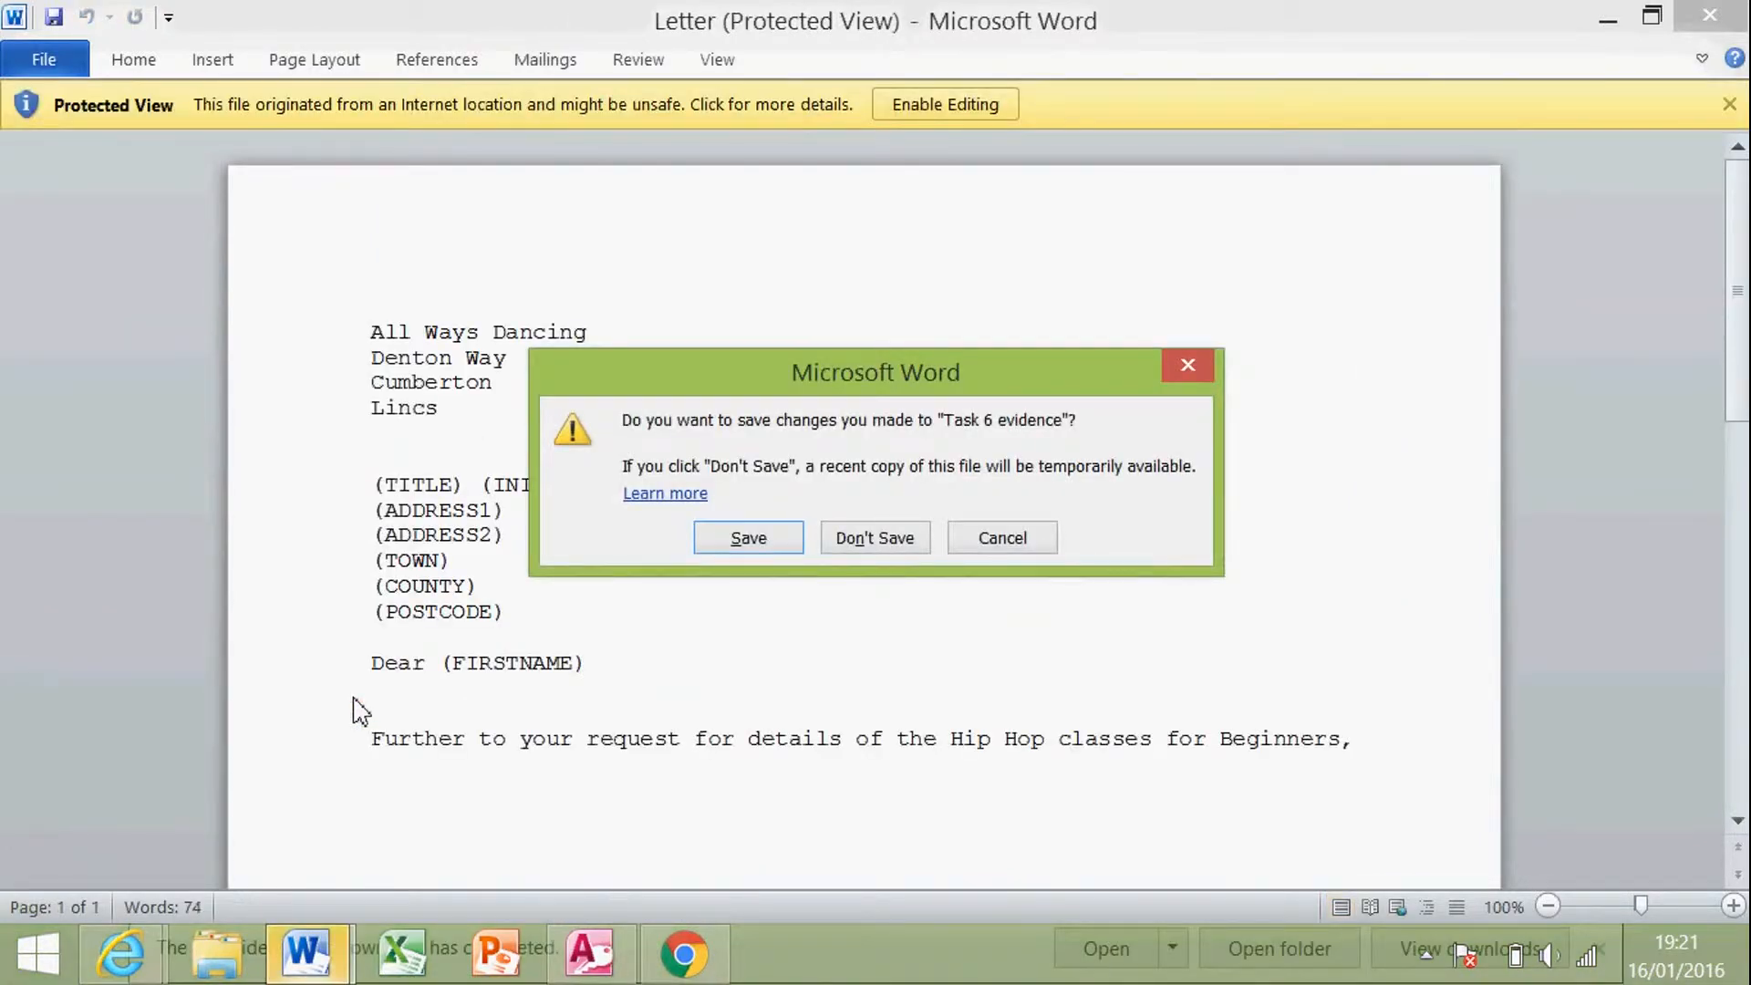
pyautogui.click(746, 540)
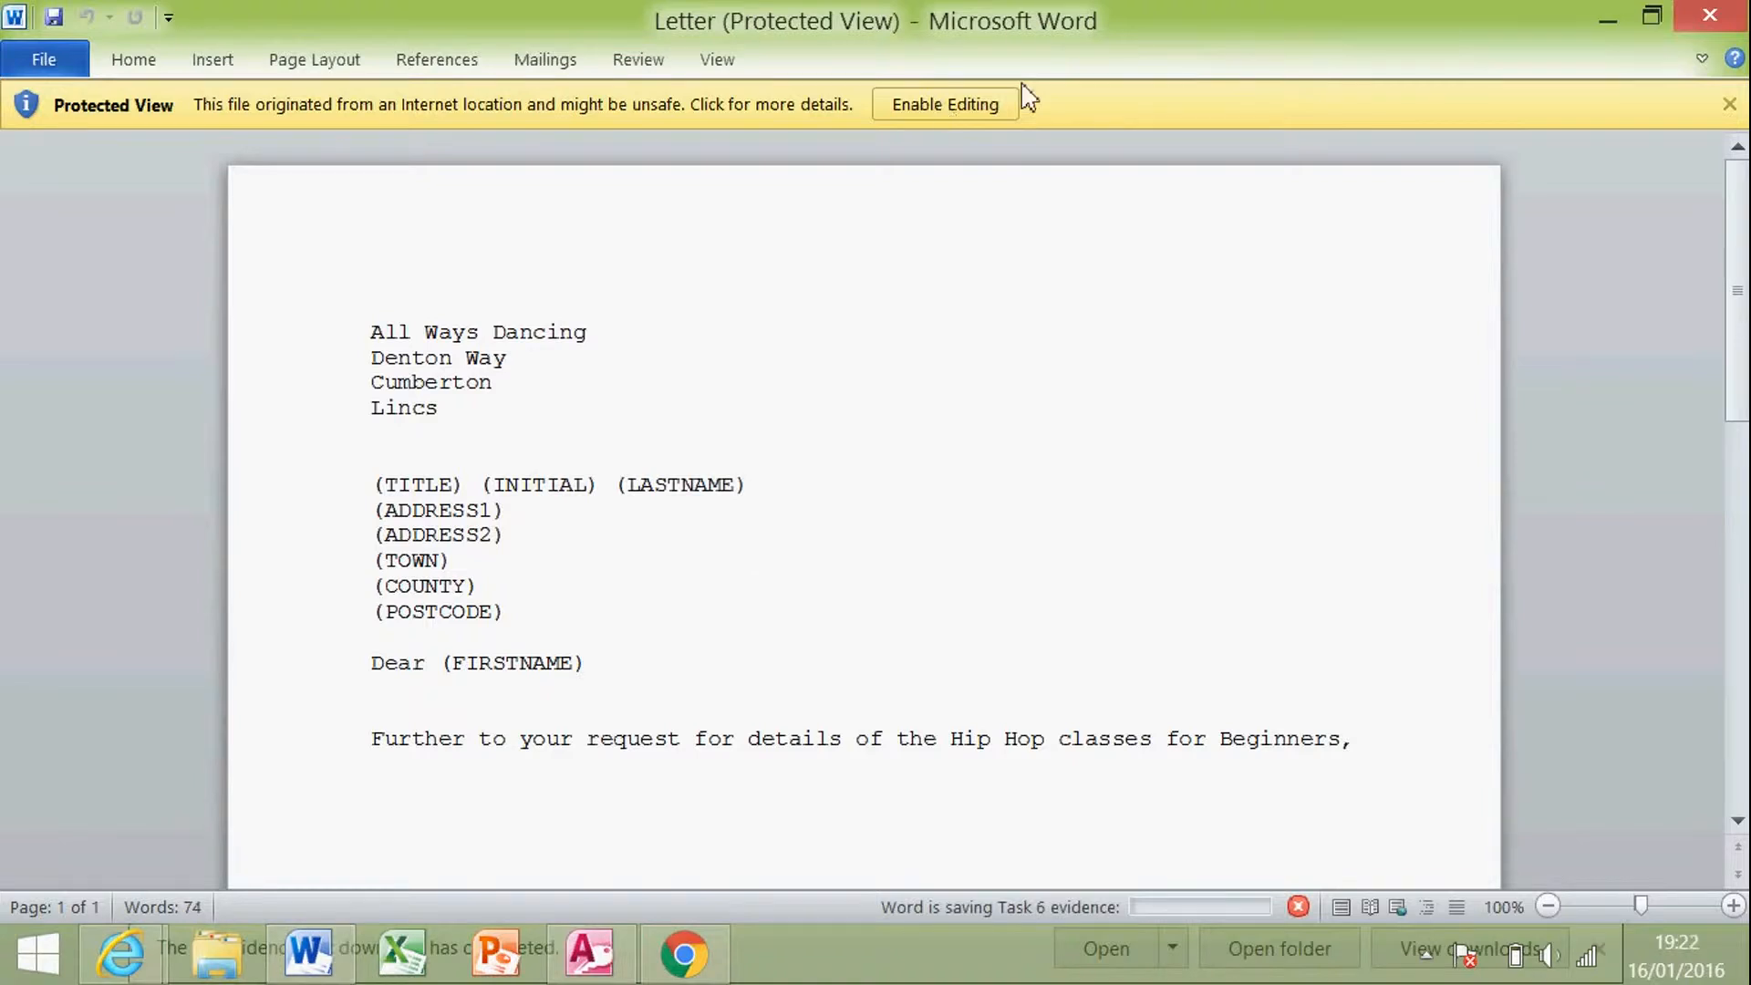
# - Enable editing of the protected letter and place the cursor in the gap below the Hip Hop classes line
pyautogui.click(969, 106)
pyautogui.click(852, 594)
pyautogui.click(898, 797)
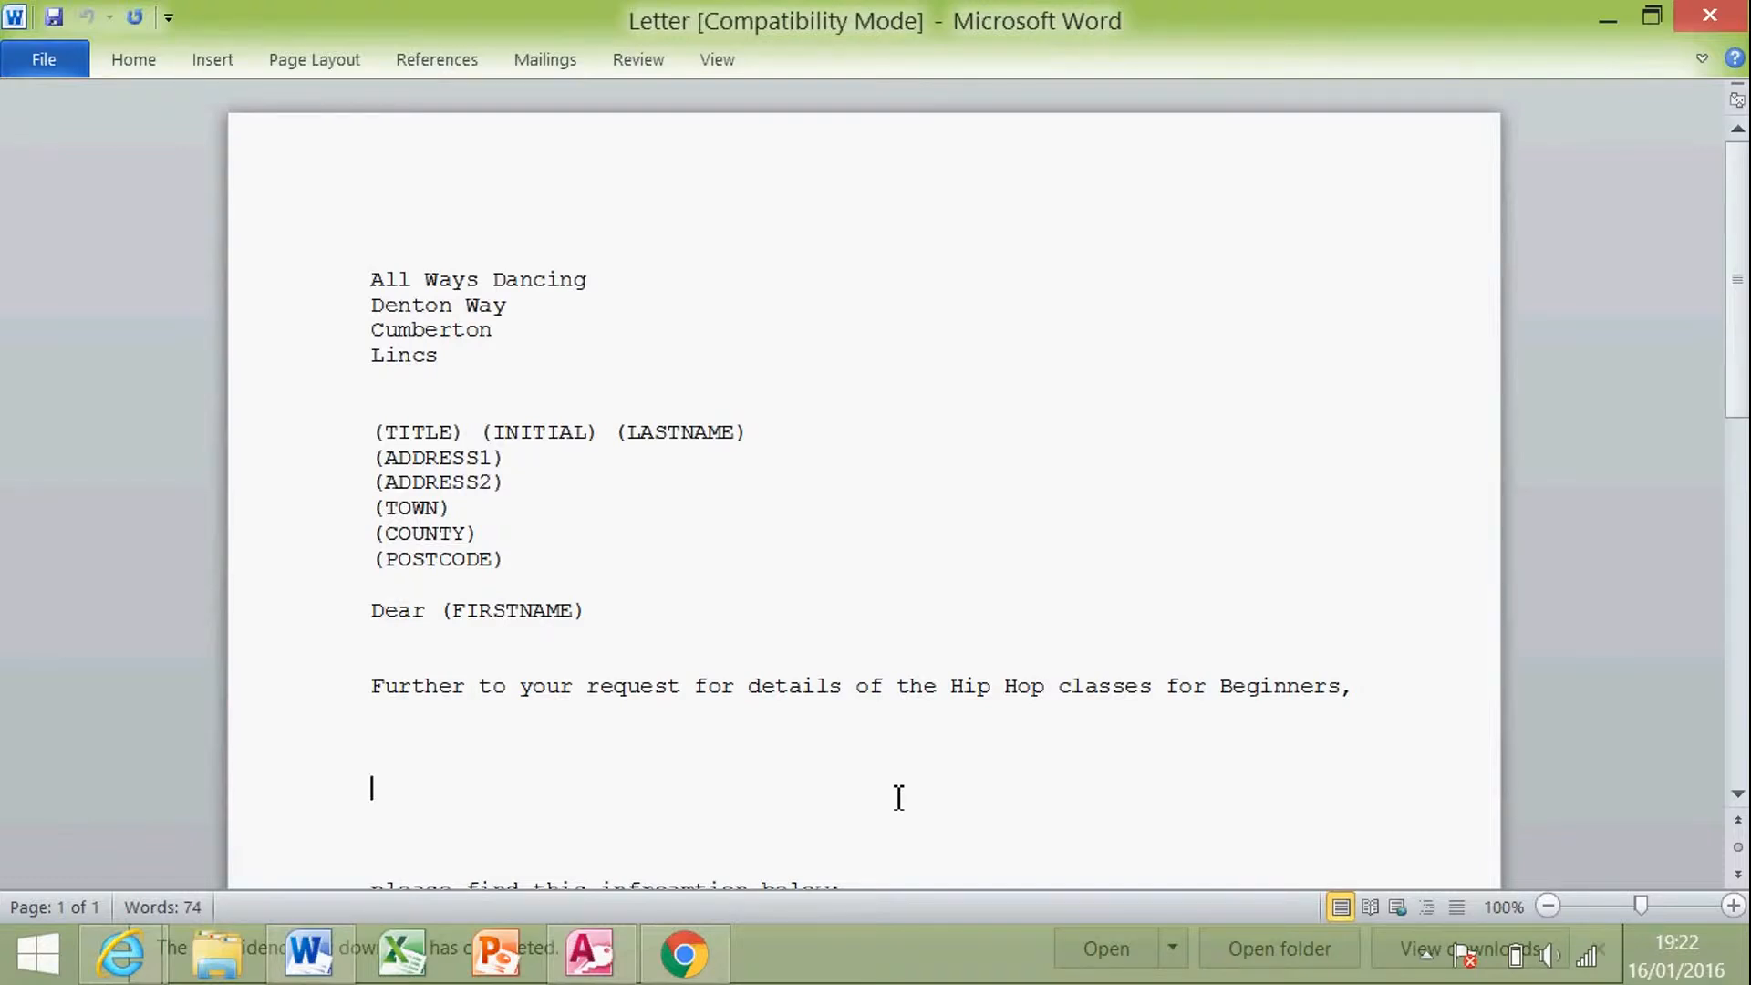
# - Switch to Access and close the Class list database, saving the design changes to the Addresses Report
pyautogui.hotkey('alt', 'Tab')
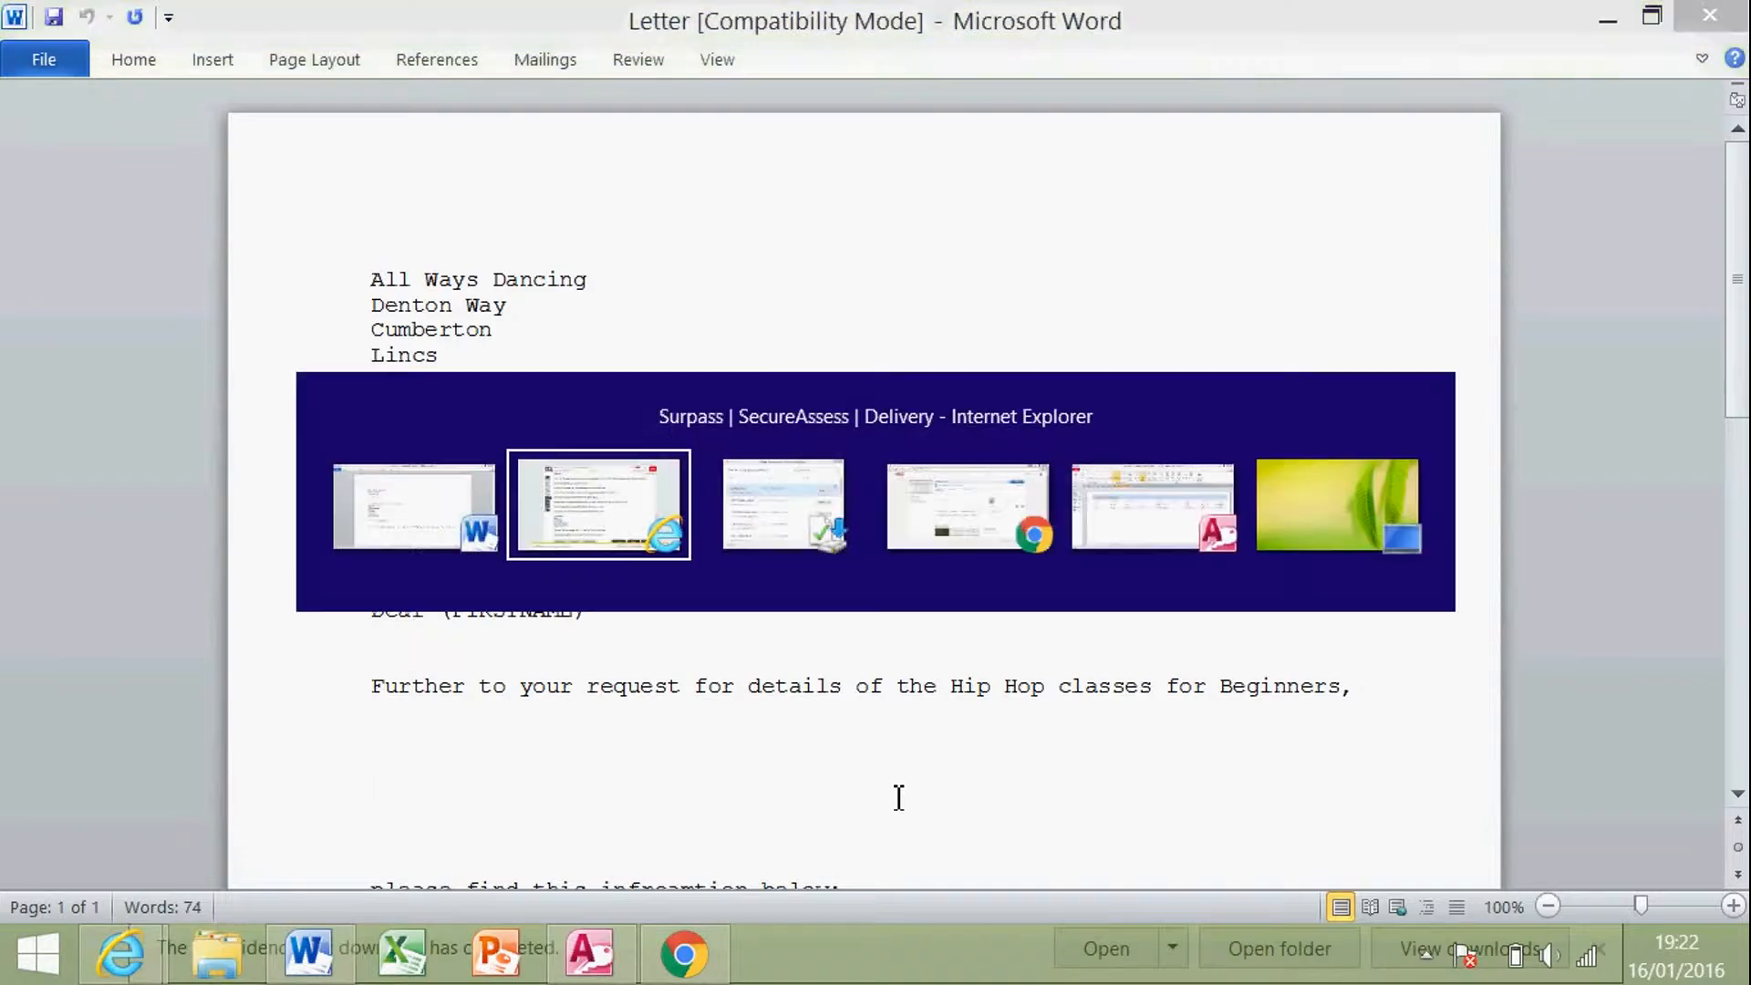
pyautogui.hotkey('alt', 'Tab')
pyautogui.hotkey('alt', 'Tab')
pyautogui.hotkey('alt', 'Tab')
pyautogui.hotkey('alt', 'Tab')
pyautogui.hotkey('alt', 'Tab')
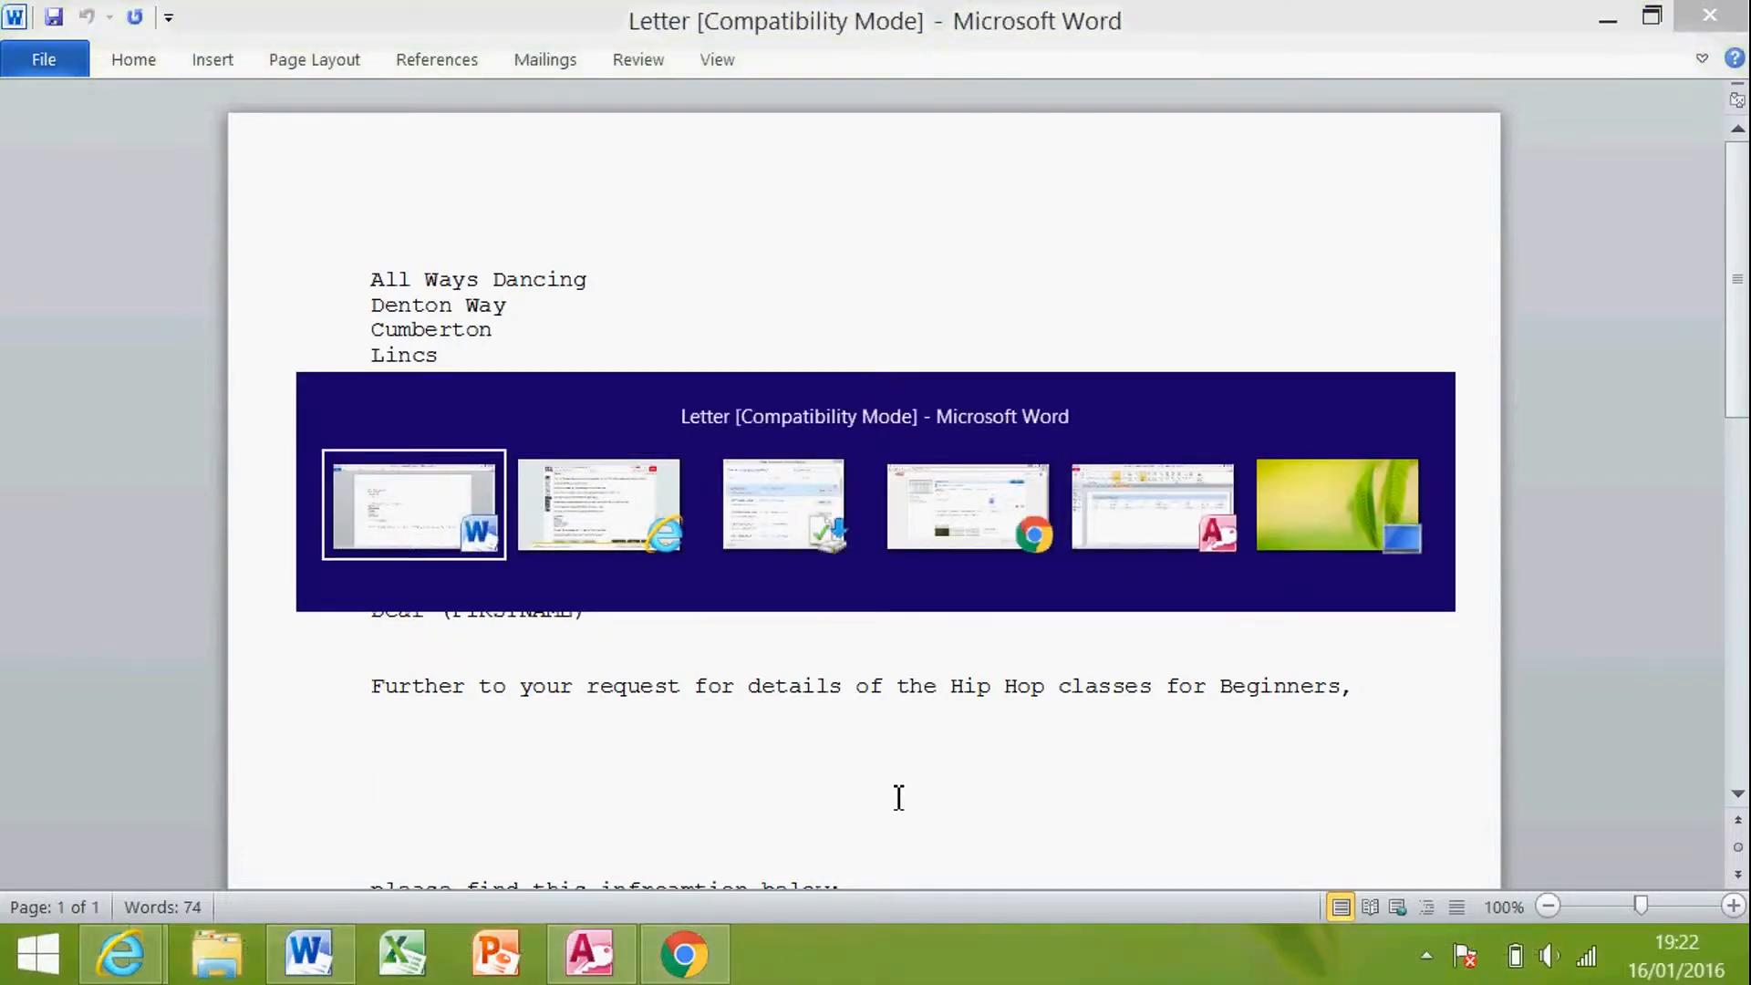
pyautogui.hotkey('alt', 'Tab')
pyautogui.hotkey('alt', 'Tab')
pyautogui.hotkey('alt', 'Tab')
pyautogui.hotkey('alt', 'Tab')
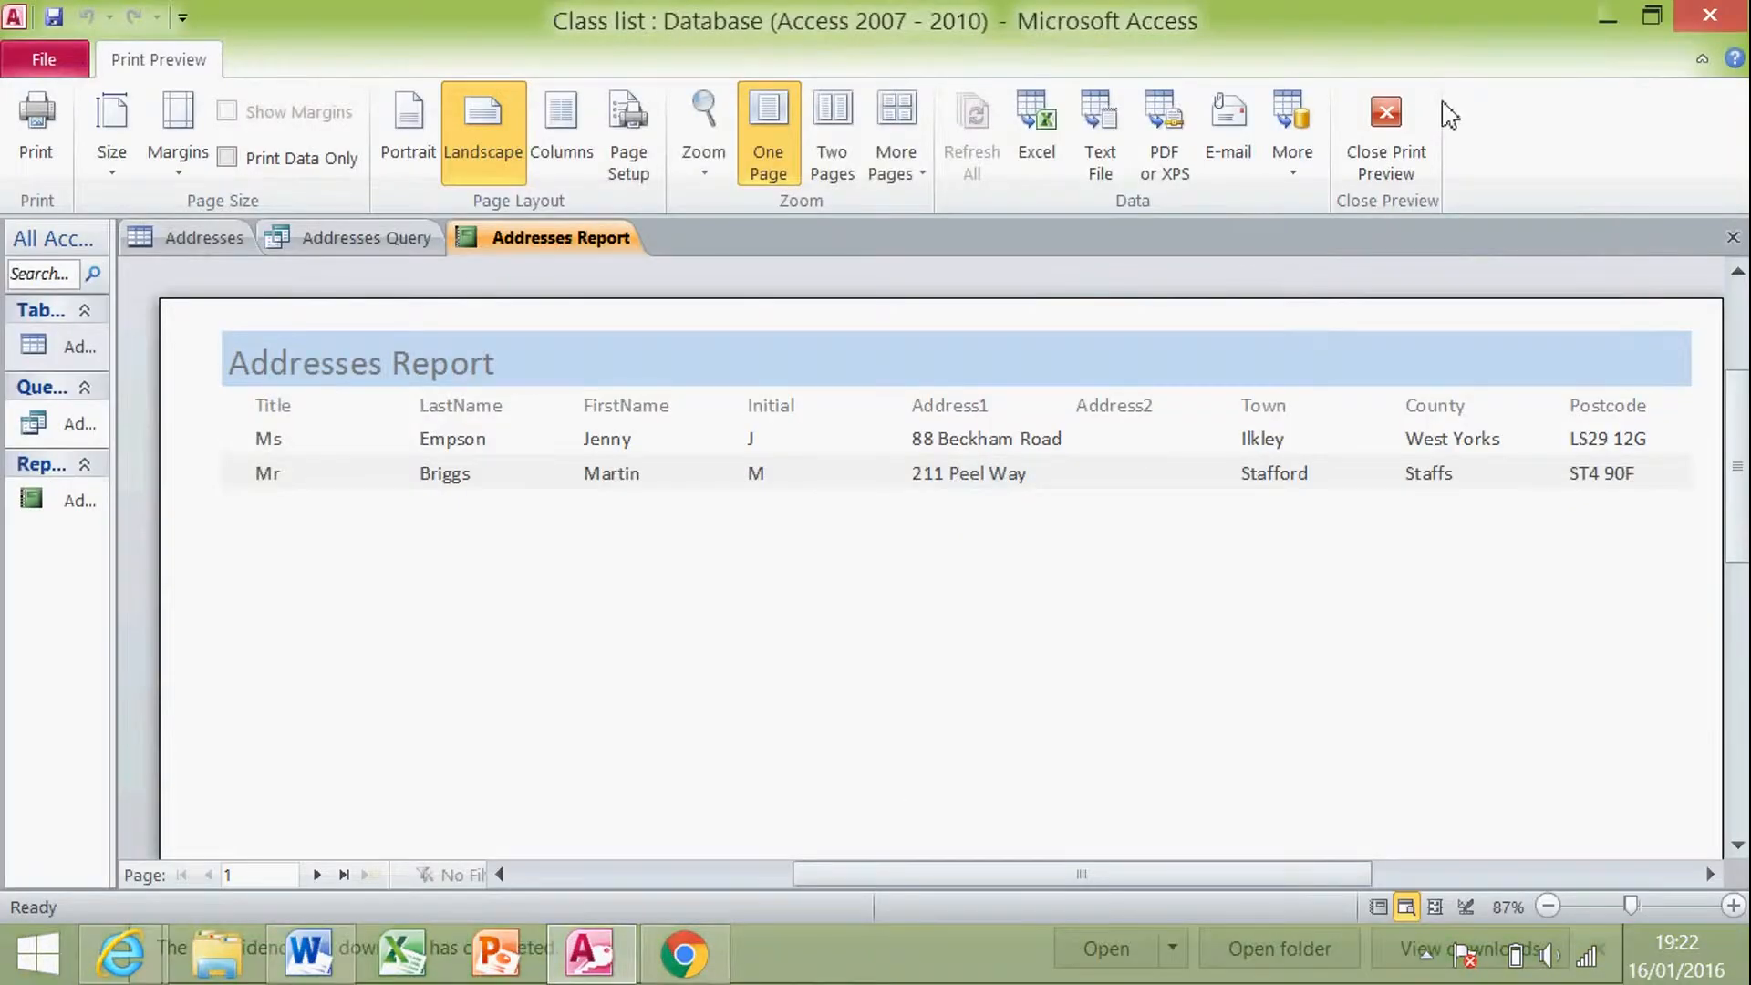
pyautogui.click(1728, 13)
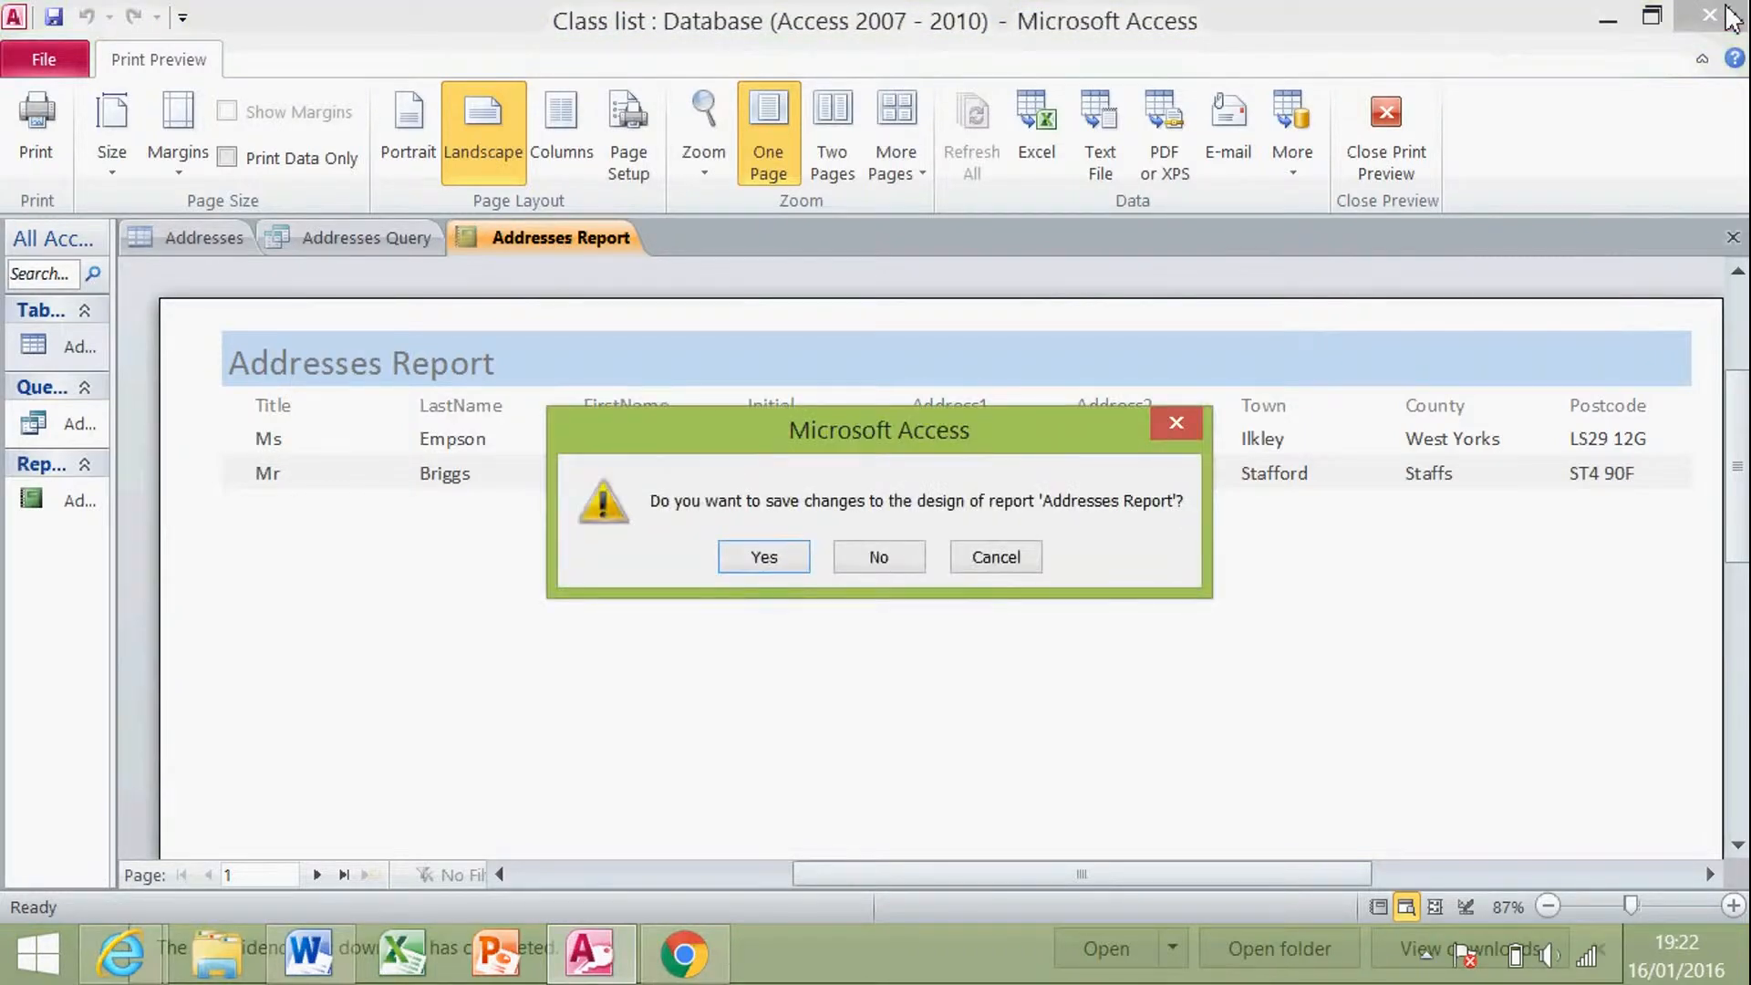
pyautogui.press('Return')
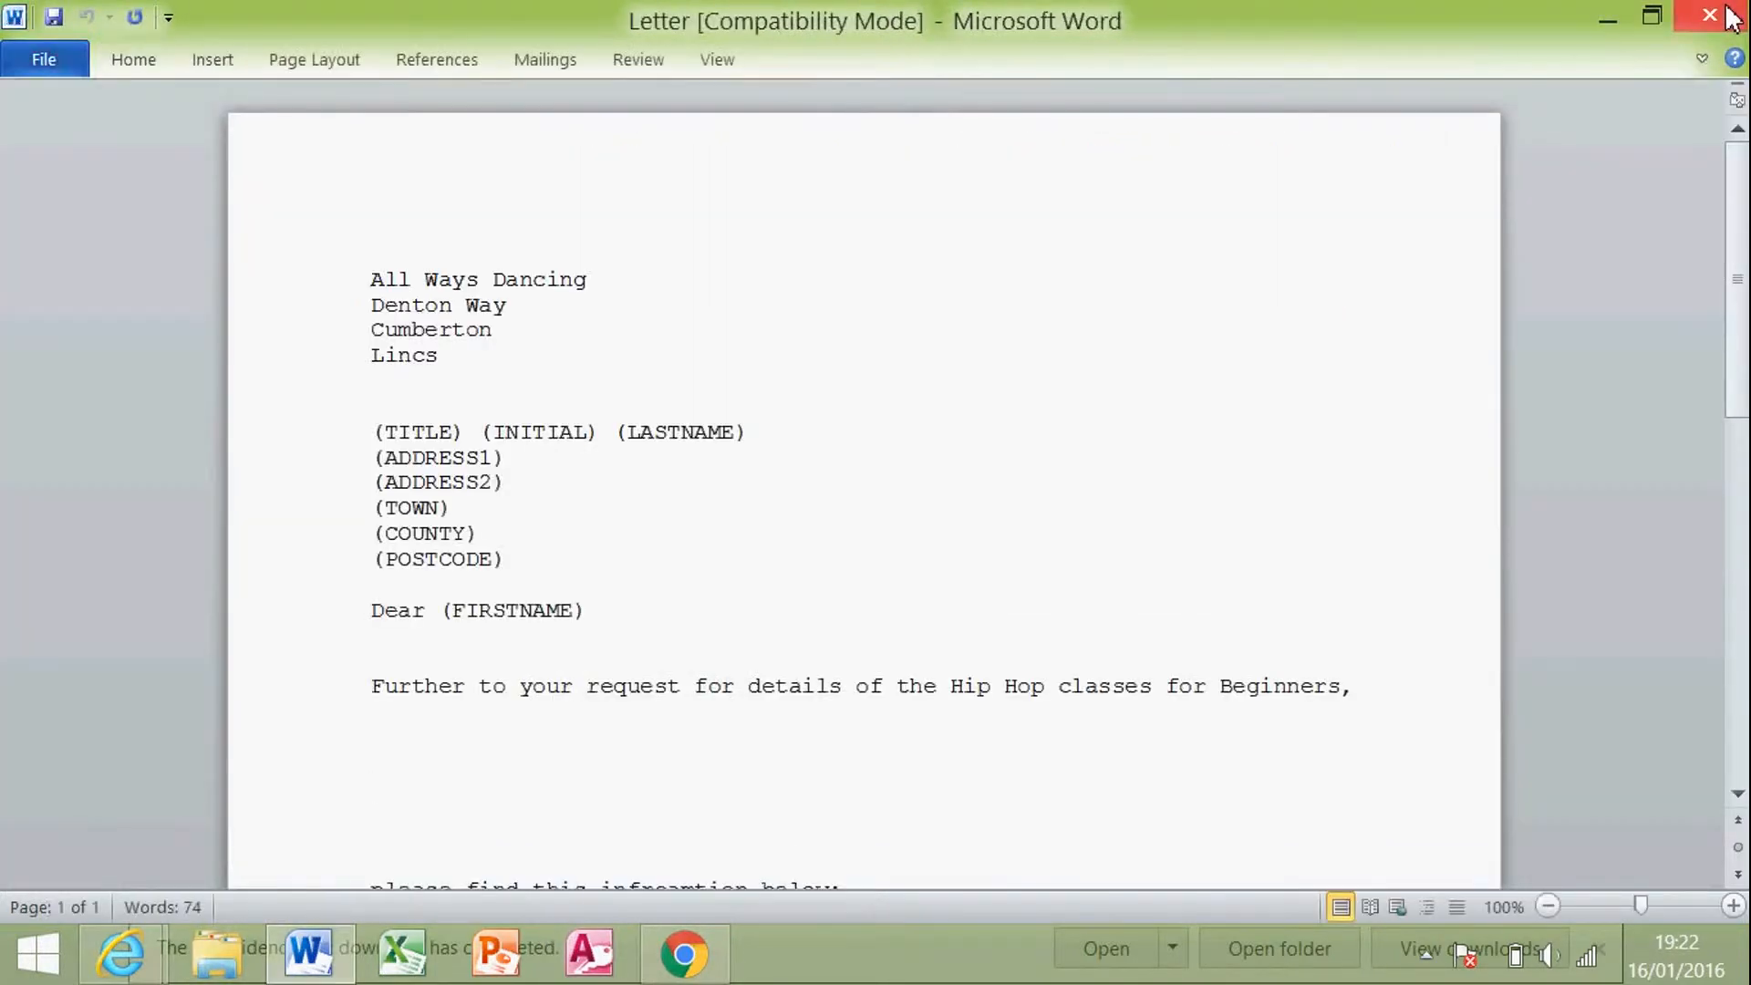
# - Go to the desktop and open the Mail merge folder inside All ways dancing
pyautogui.hotkey('alt', 'Tab')
pyautogui.hotkey('alt', 'Tab')
pyautogui.hotkey('alt', 'Tab')
pyautogui.hotkey('alt', 'Tab')
pyautogui.hotkey('alt', 'Tab')
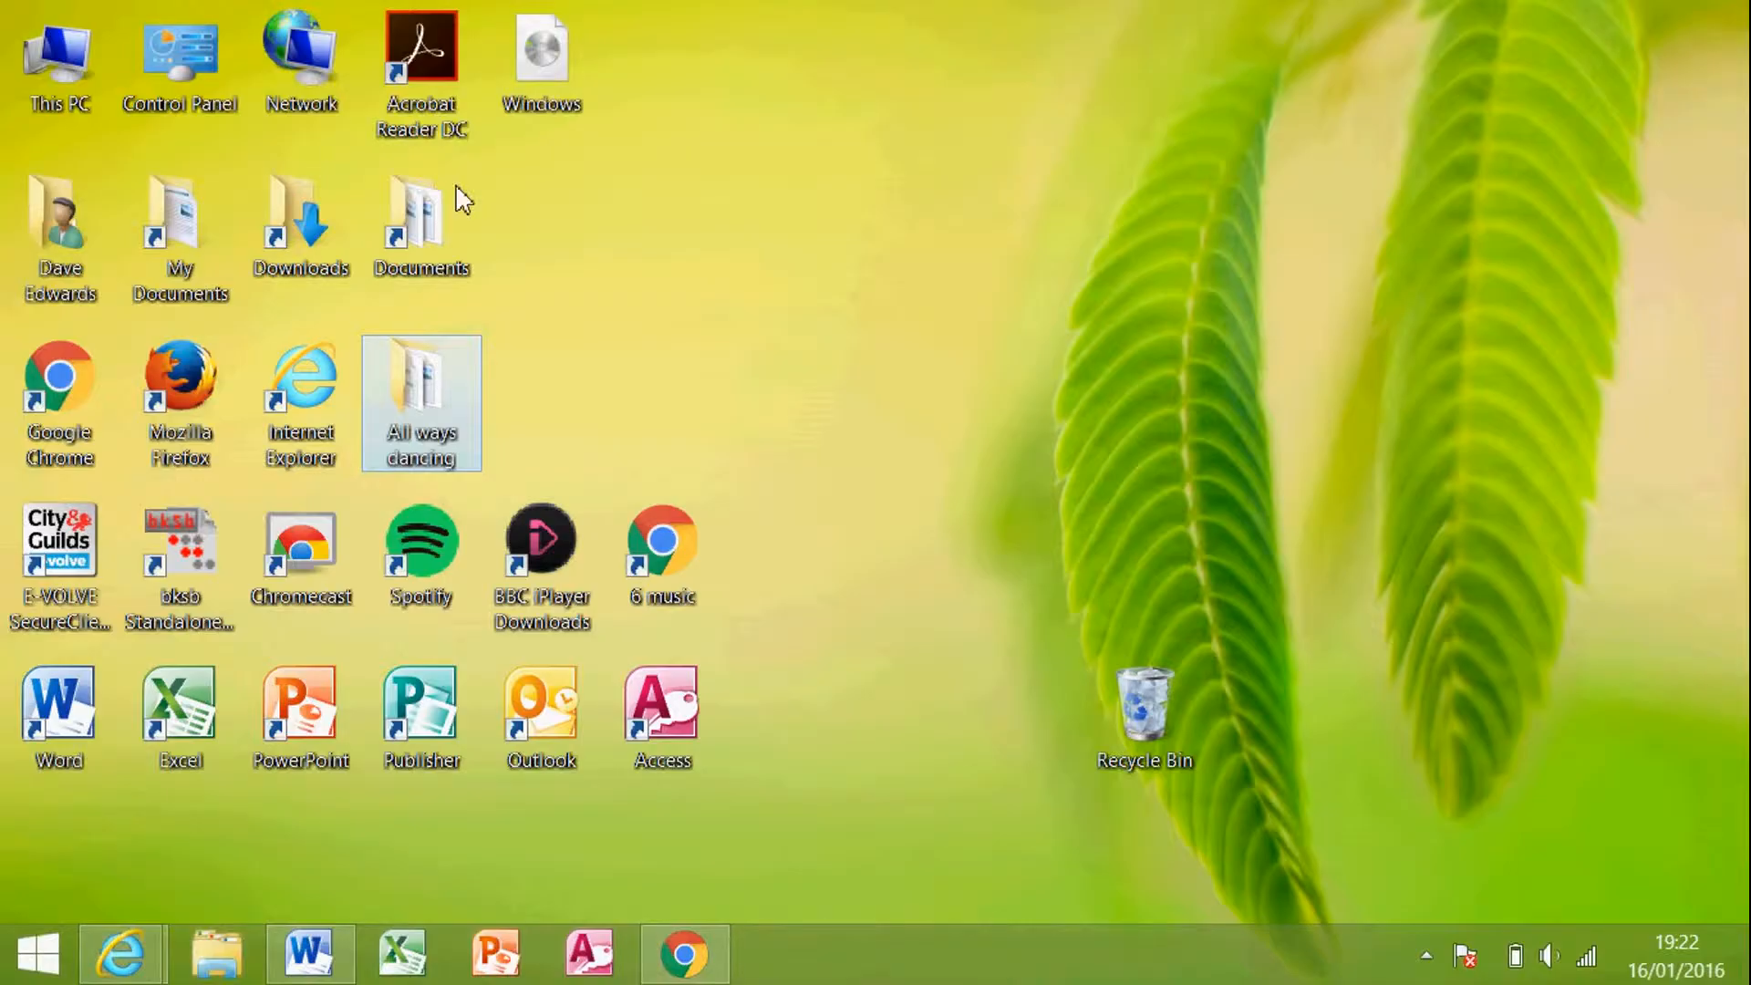
pyautogui.doubleClick(414, 370)
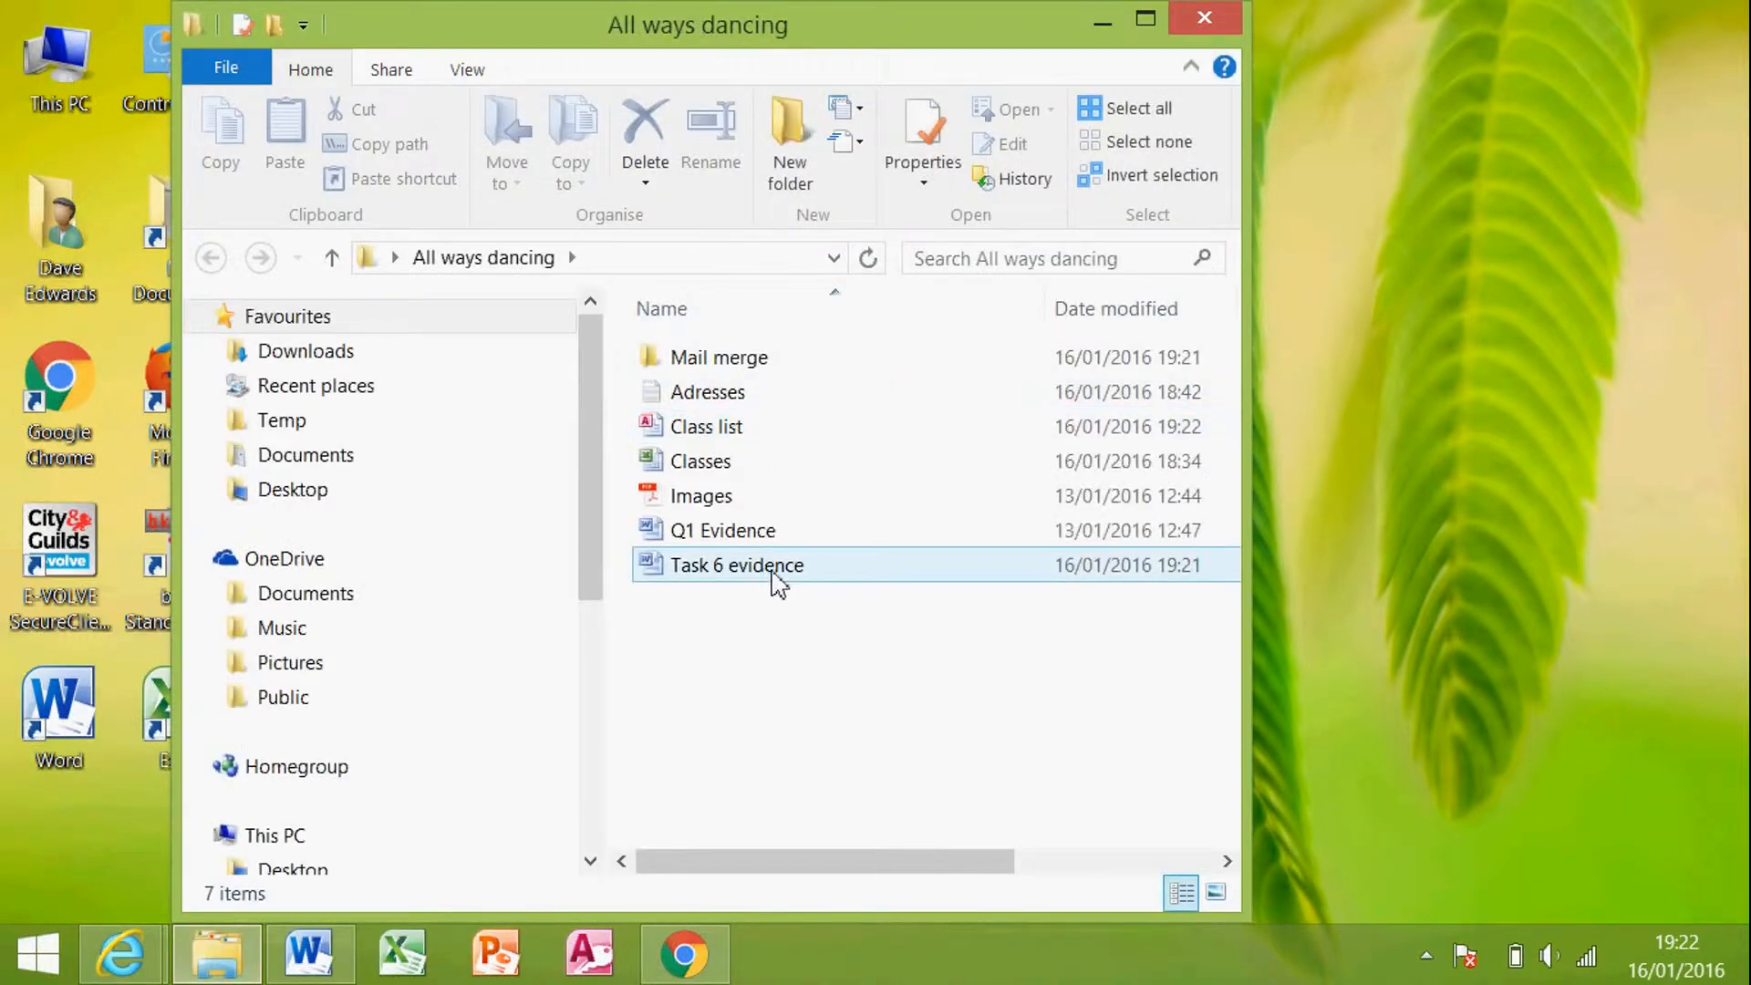
pyautogui.click(756, 367)
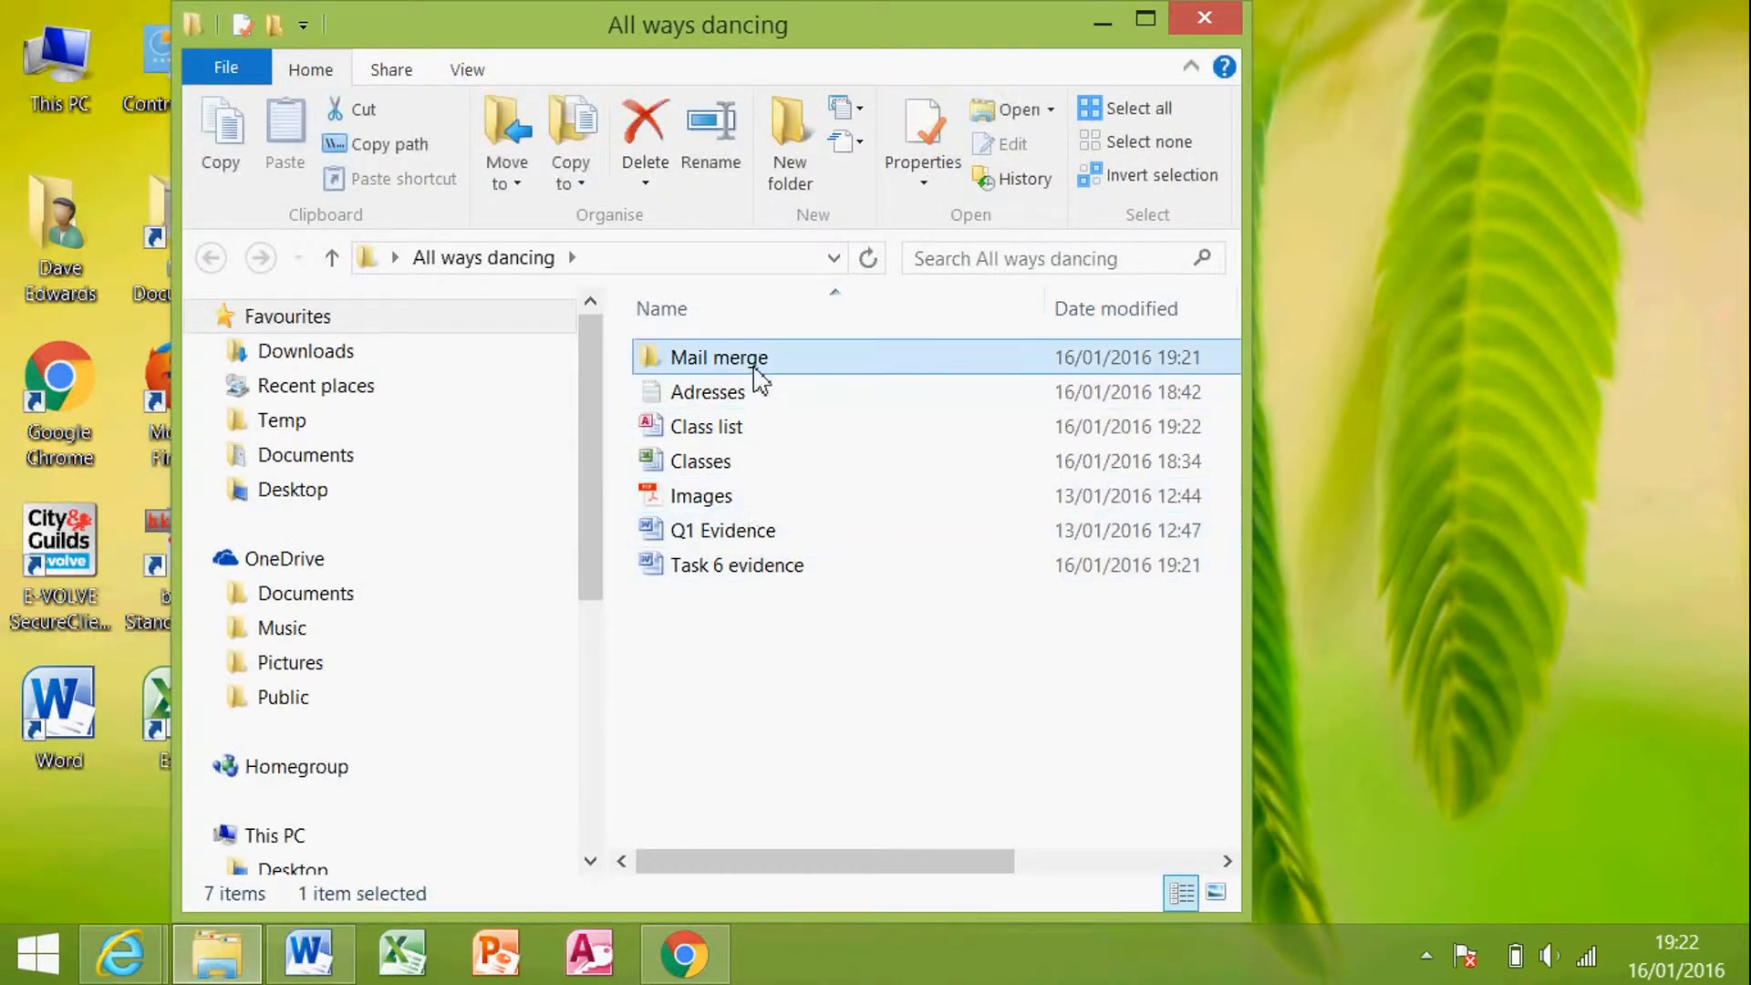
pyautogui.doubleClick(756, 365)
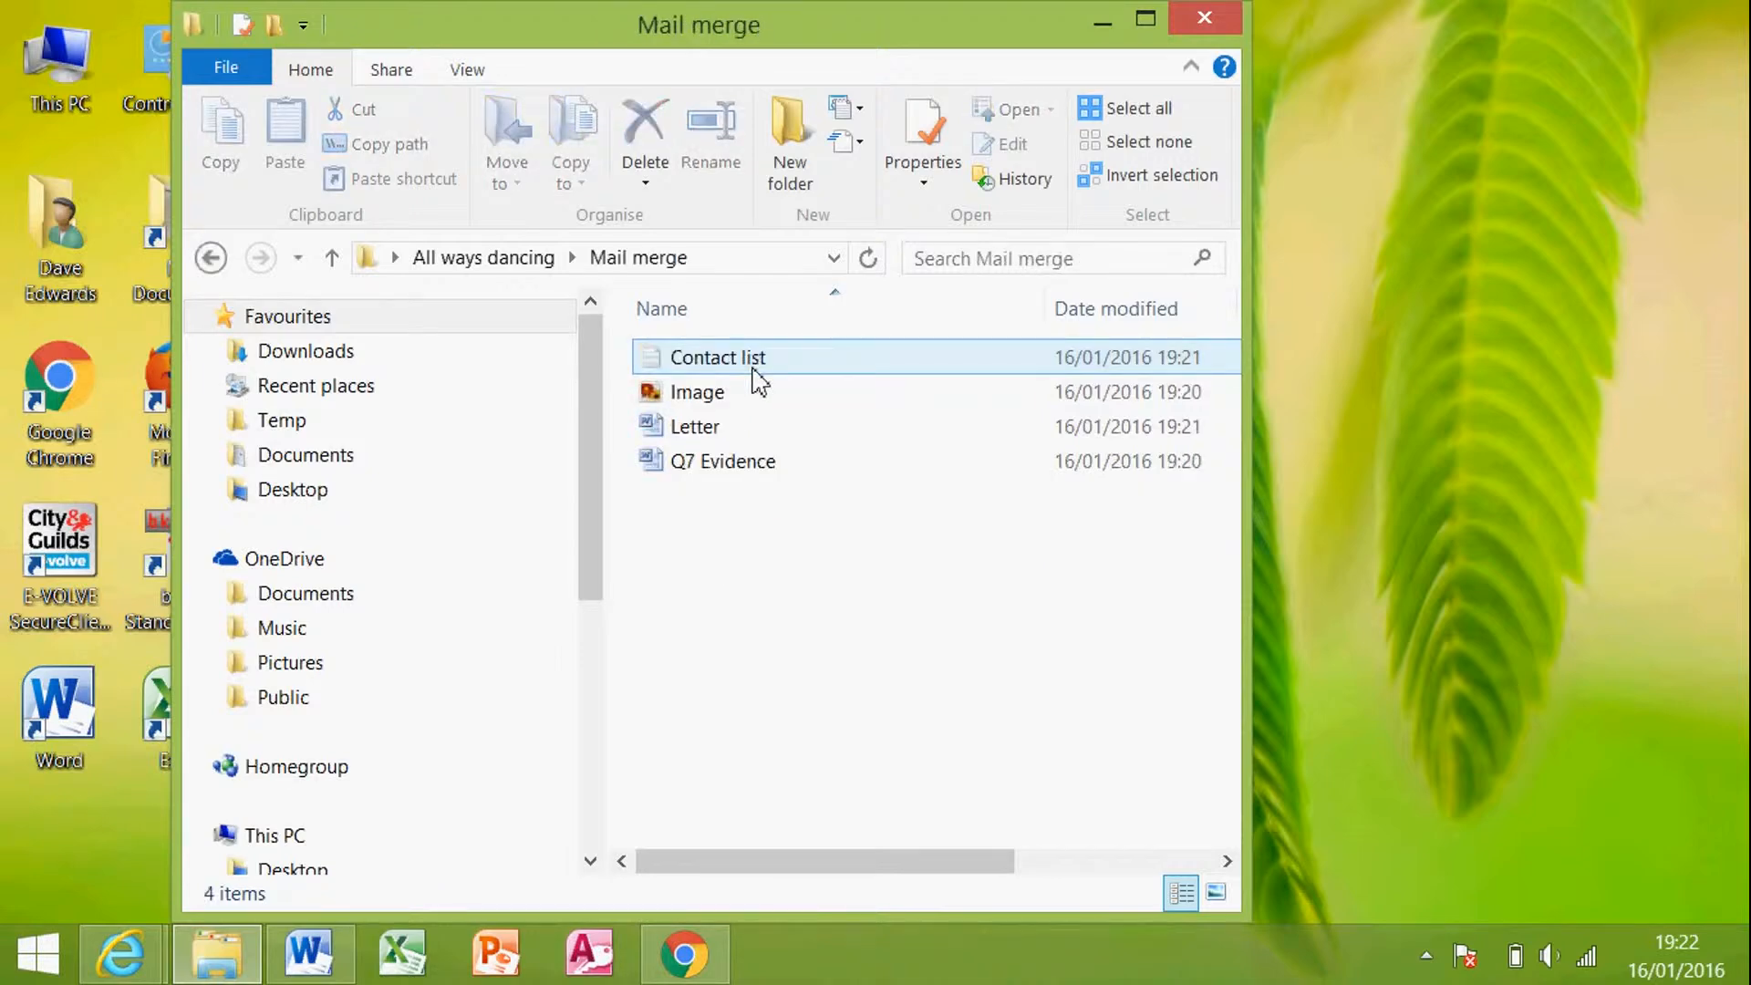
# - Open Image from the Mail merge folder and copy the dance picture
pyautogui.click(735, 395)
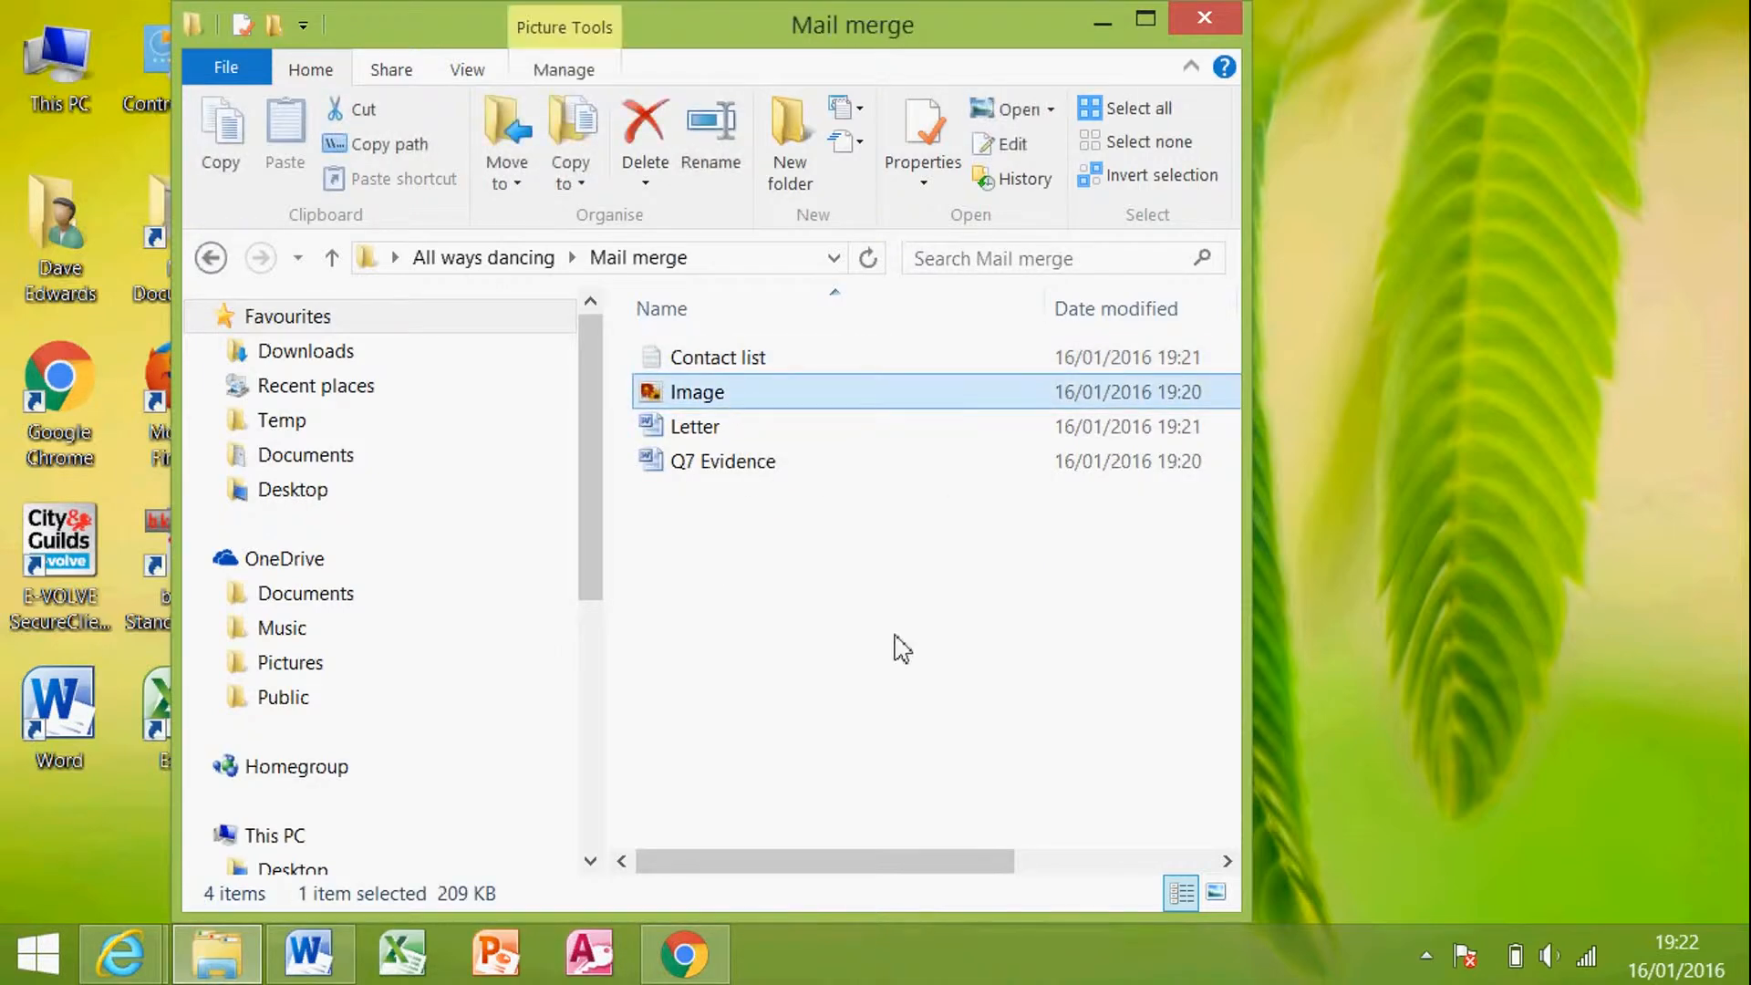
pyautogui.press('Return')
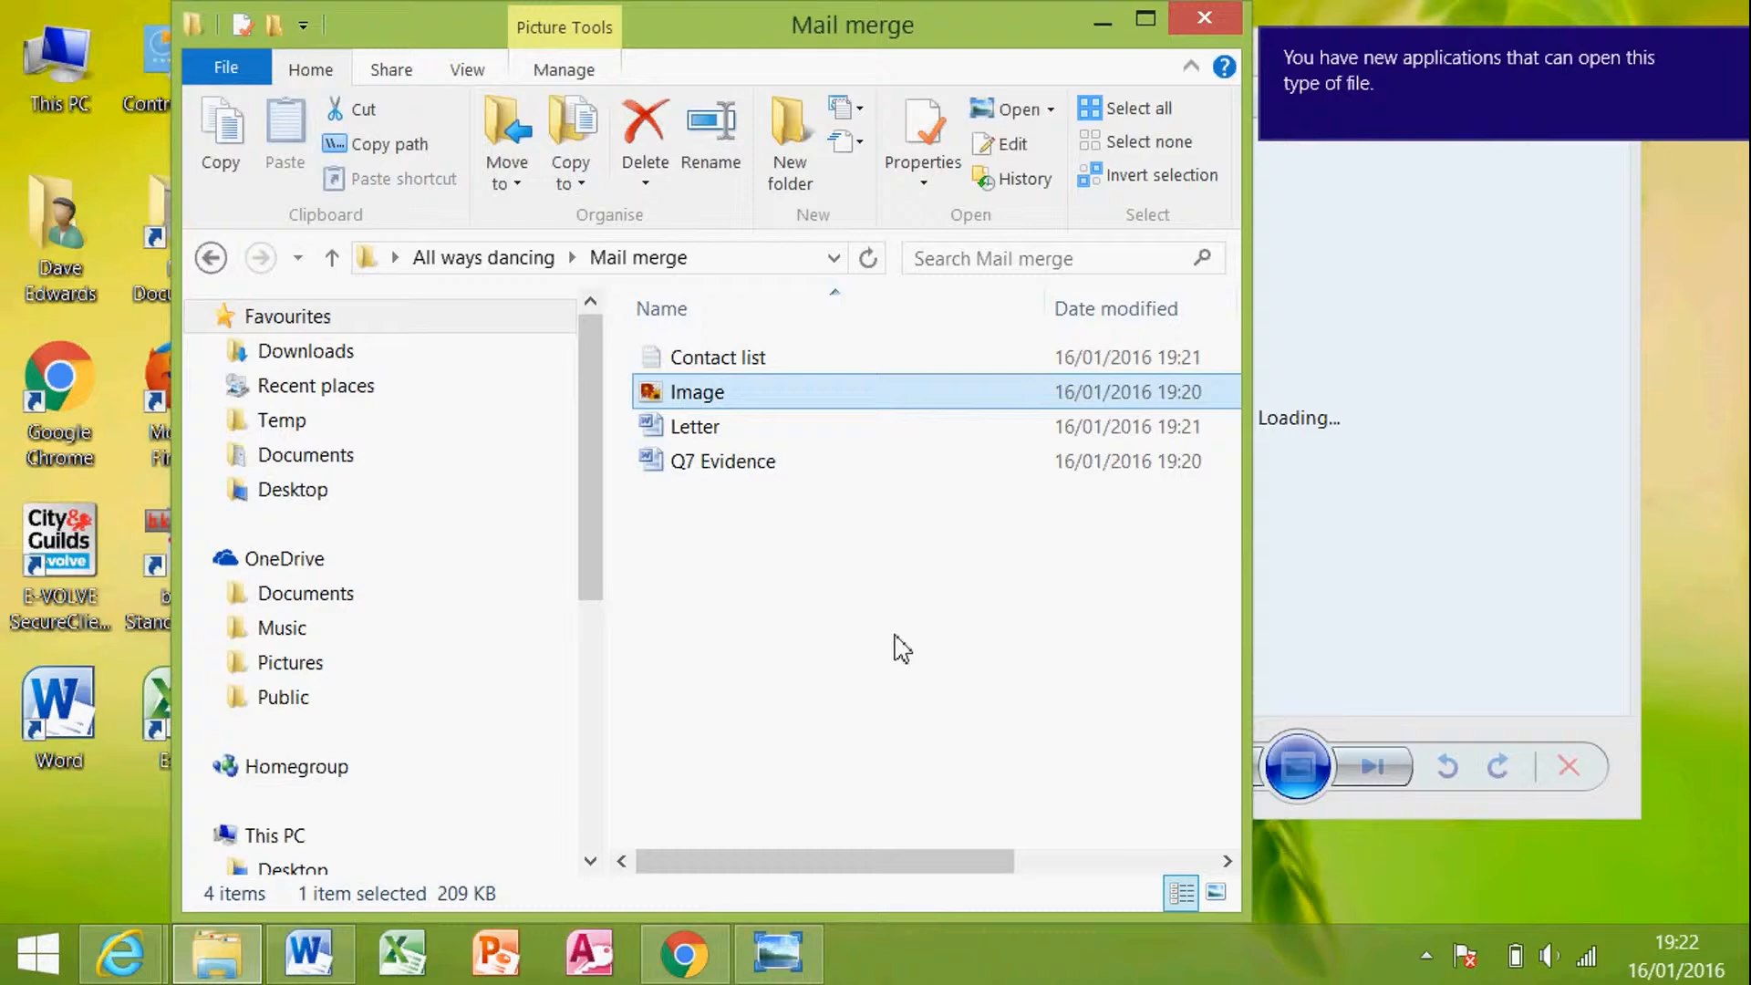
pyautogui.click(1435, 340)
pyautogui.rightClick(1433, 338)
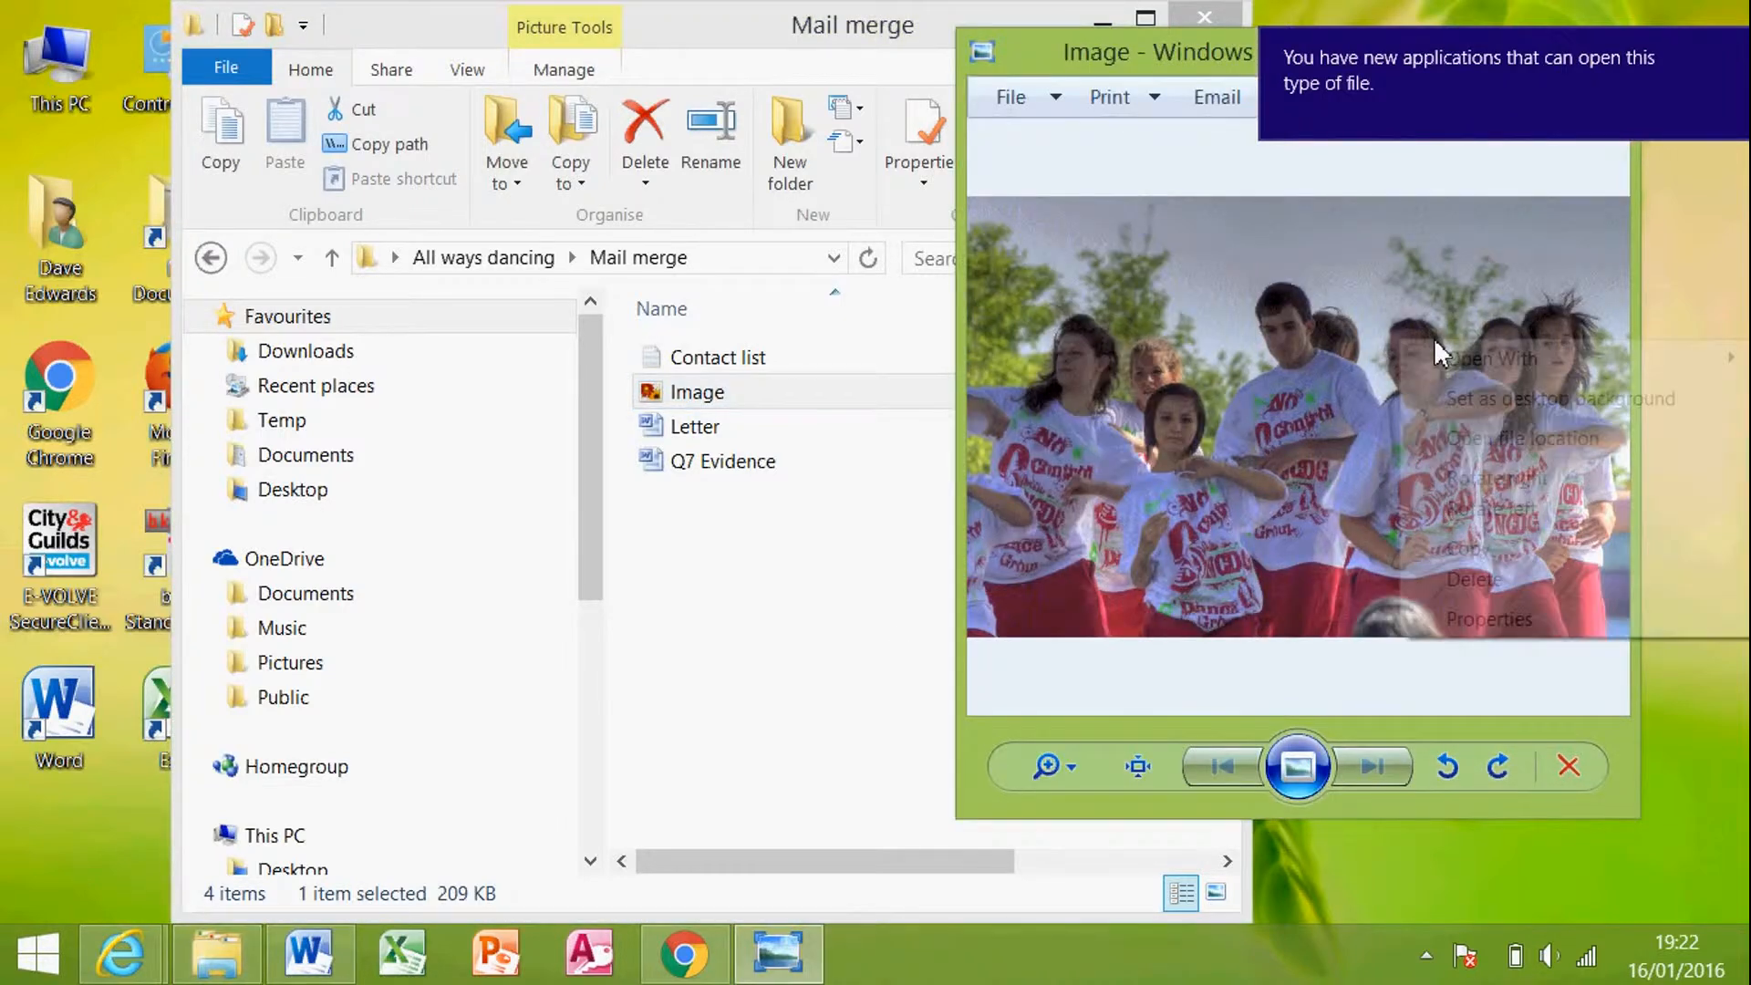
pyautogui.click(1537, 549)
# - Switch to the letter in Word and paste the dance picture between the club address and the recipient's title line
pyautogui.hotkey('alt', 'Tab')
pyautogui.hotkey('alt', 'Tab')
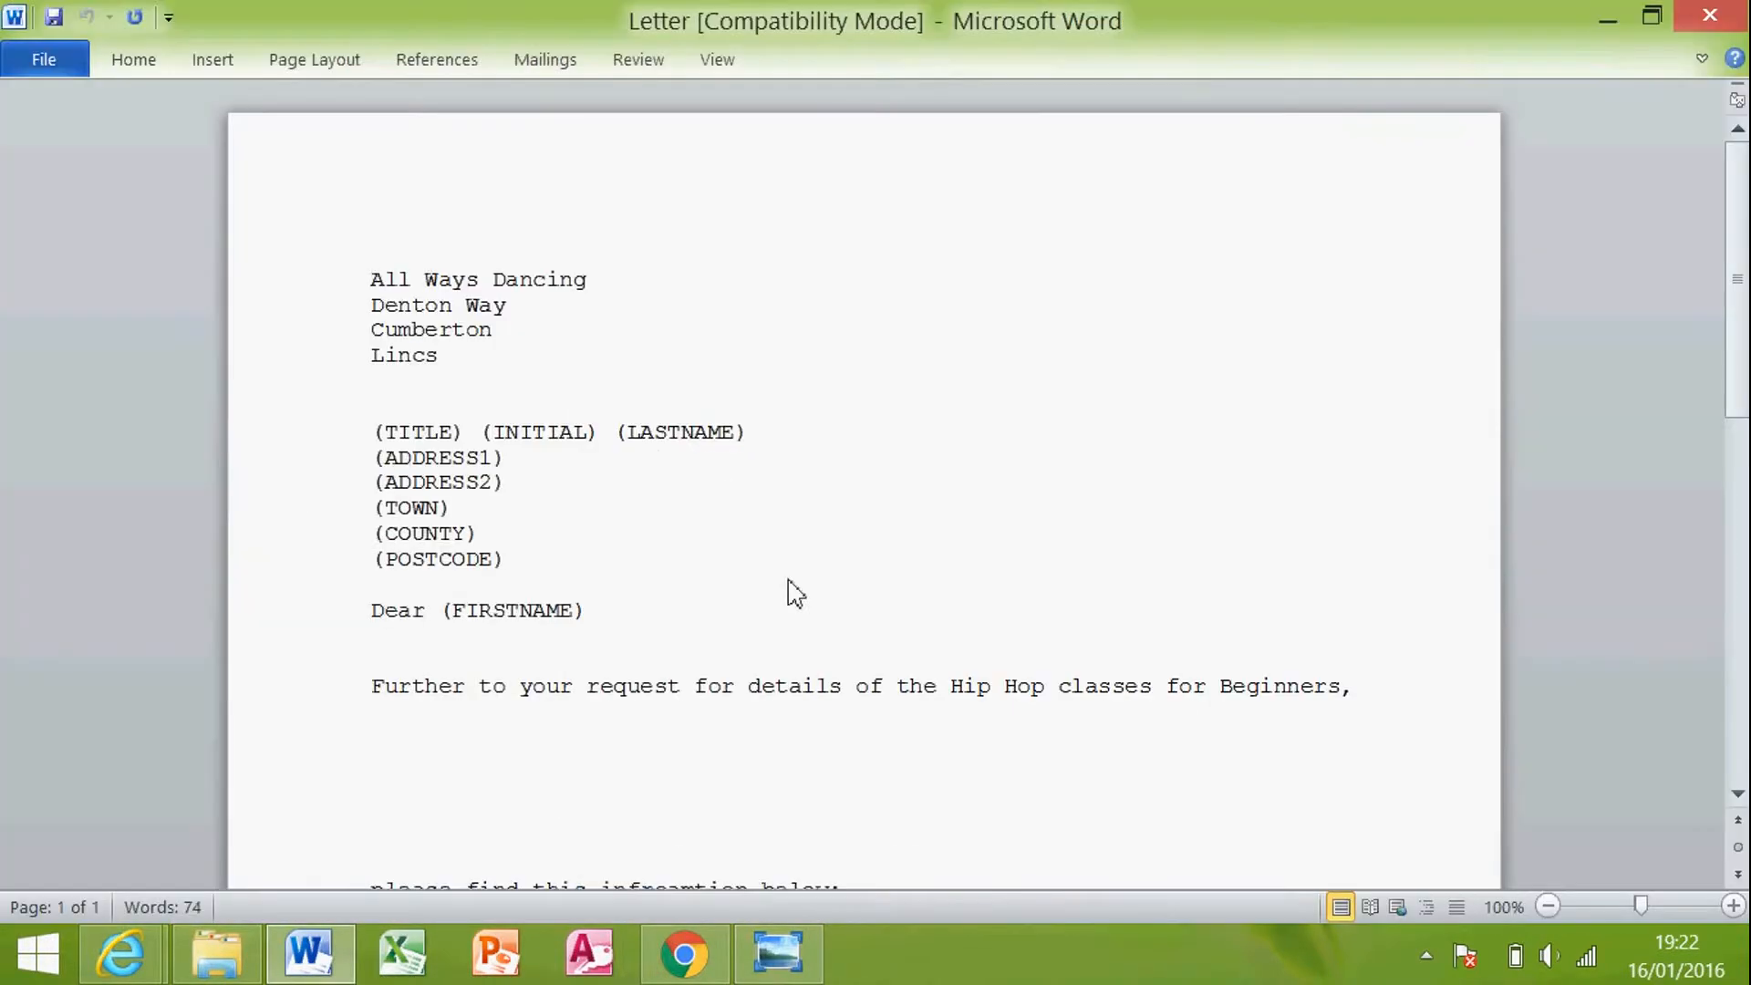
pyautogui.click(510, 401)
pyautogui.hotkey('ctrl', 'v')
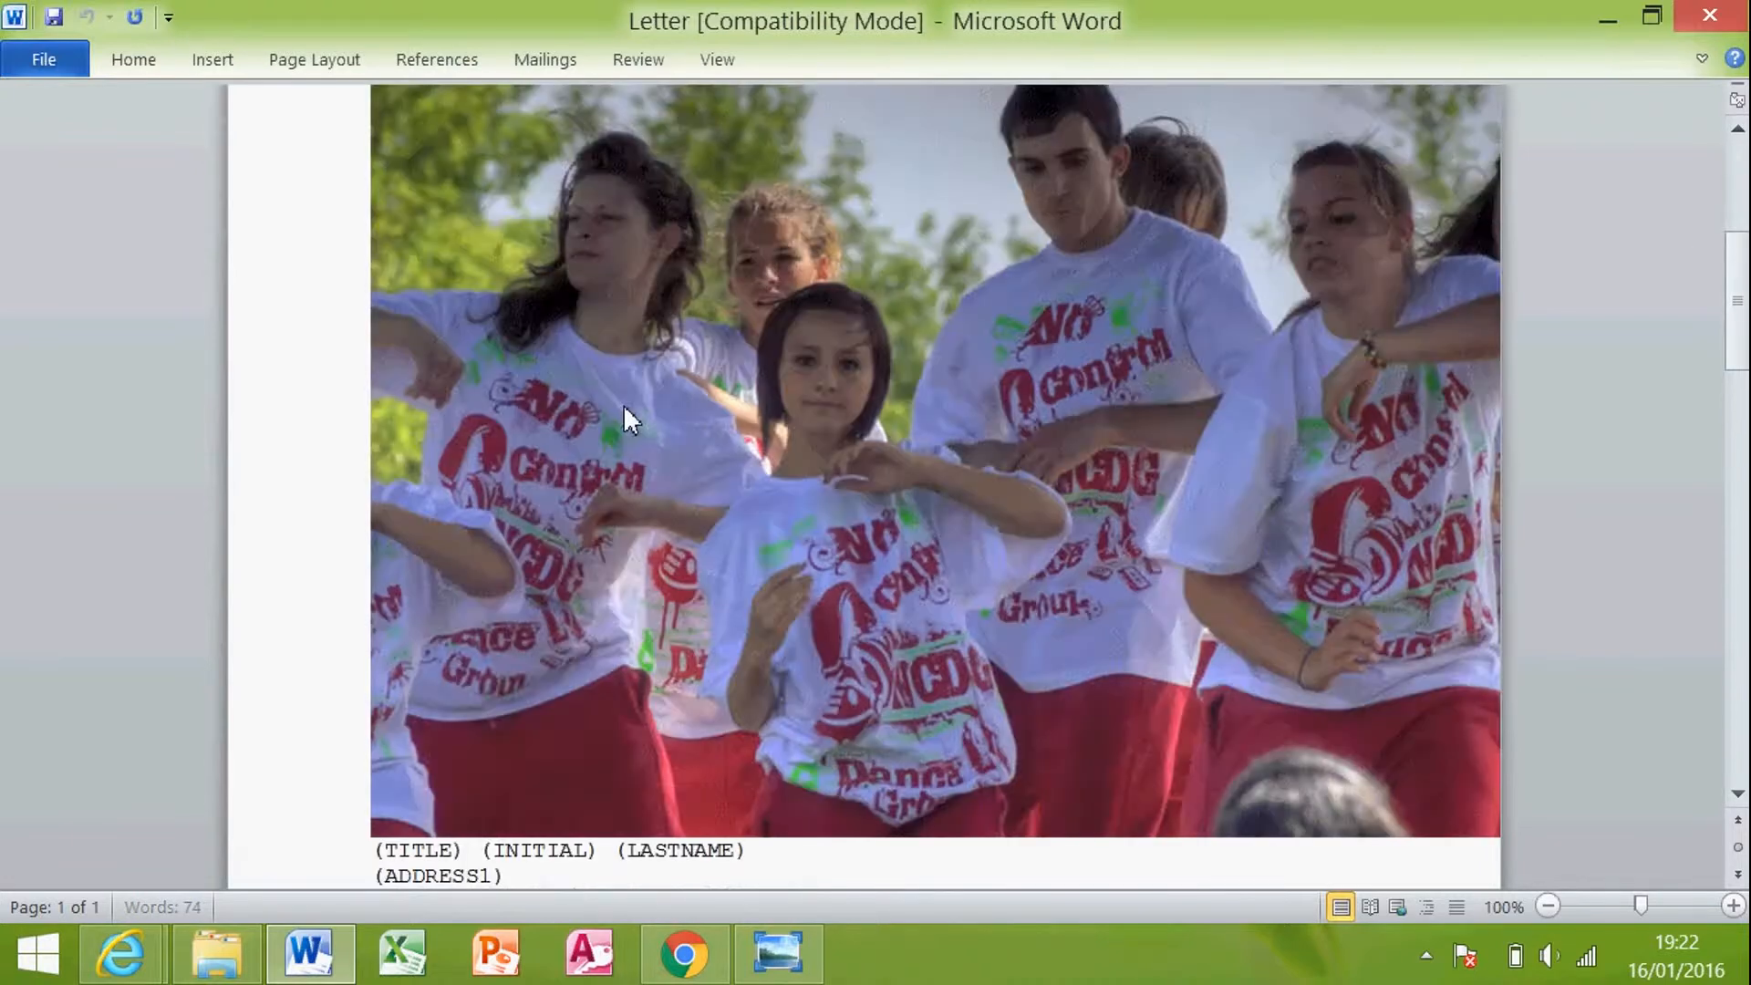
# - Shrink the pasted dance picture proportionally to about 3.22 cm high and 4.83 cm wide
pyautogui.click(624, 408)
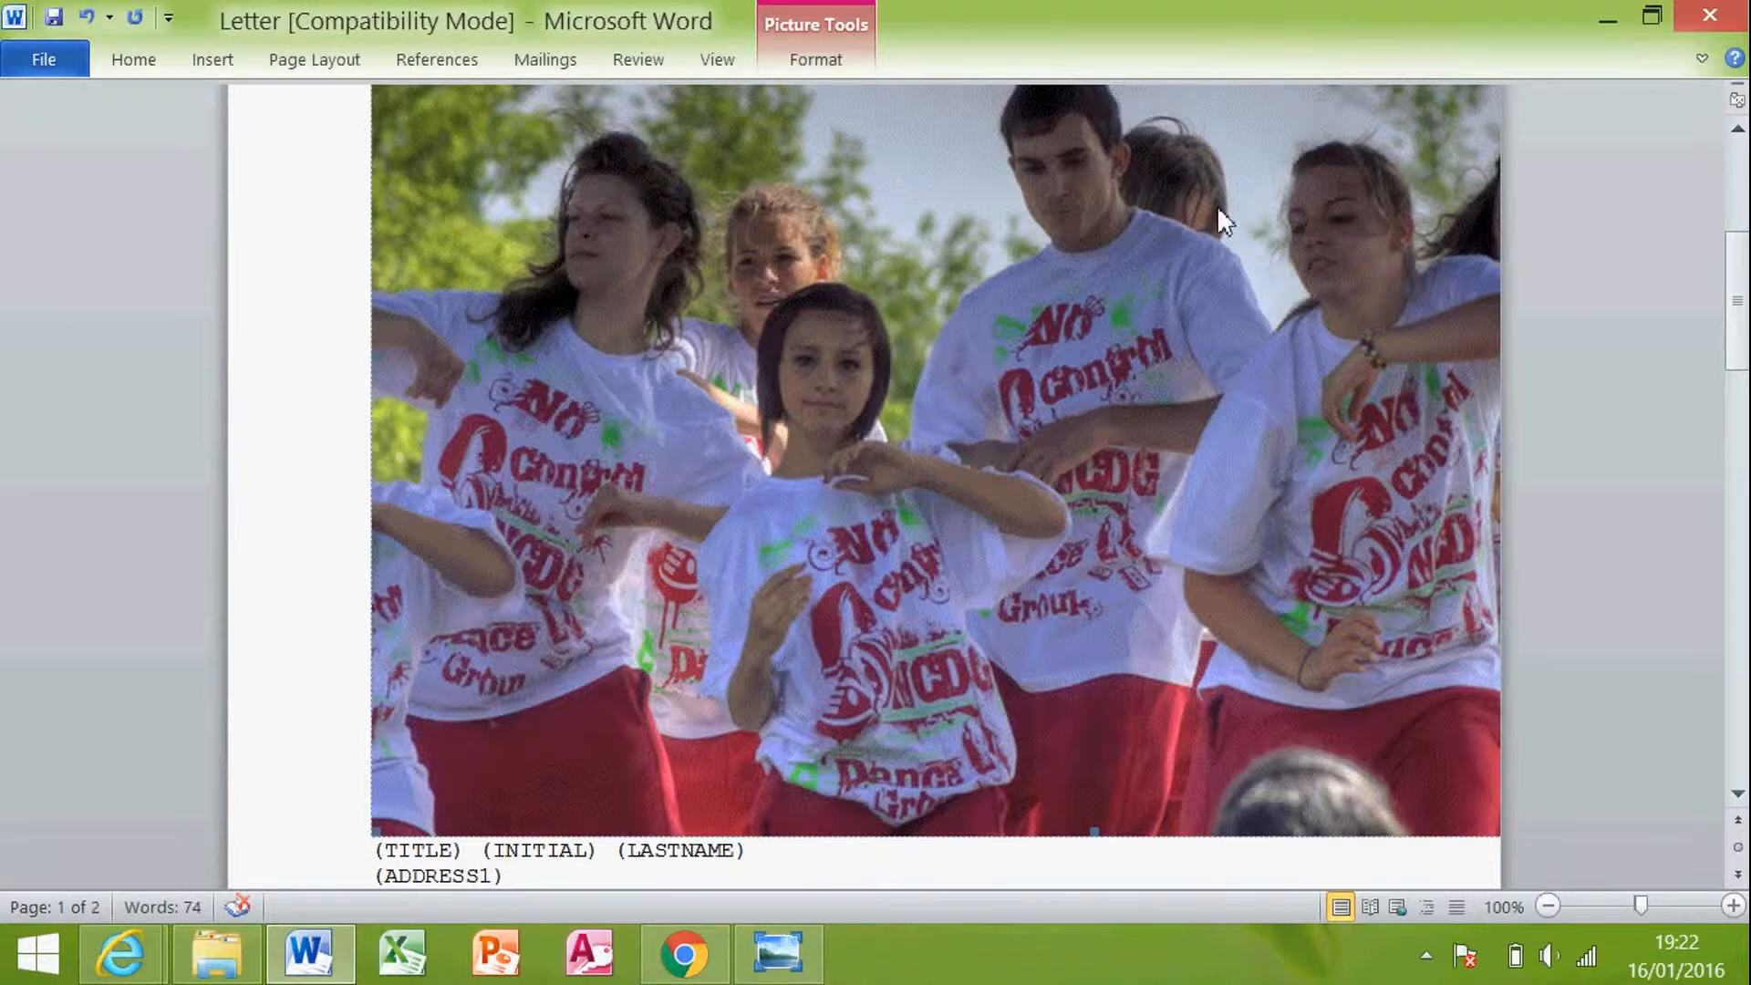
pyautogui.moveTo(375, 832); pyautogui.dragTo(1218, 208)
pyautogui.moveTo(1737, 298); pyautogui.dragTo(1738, 234)
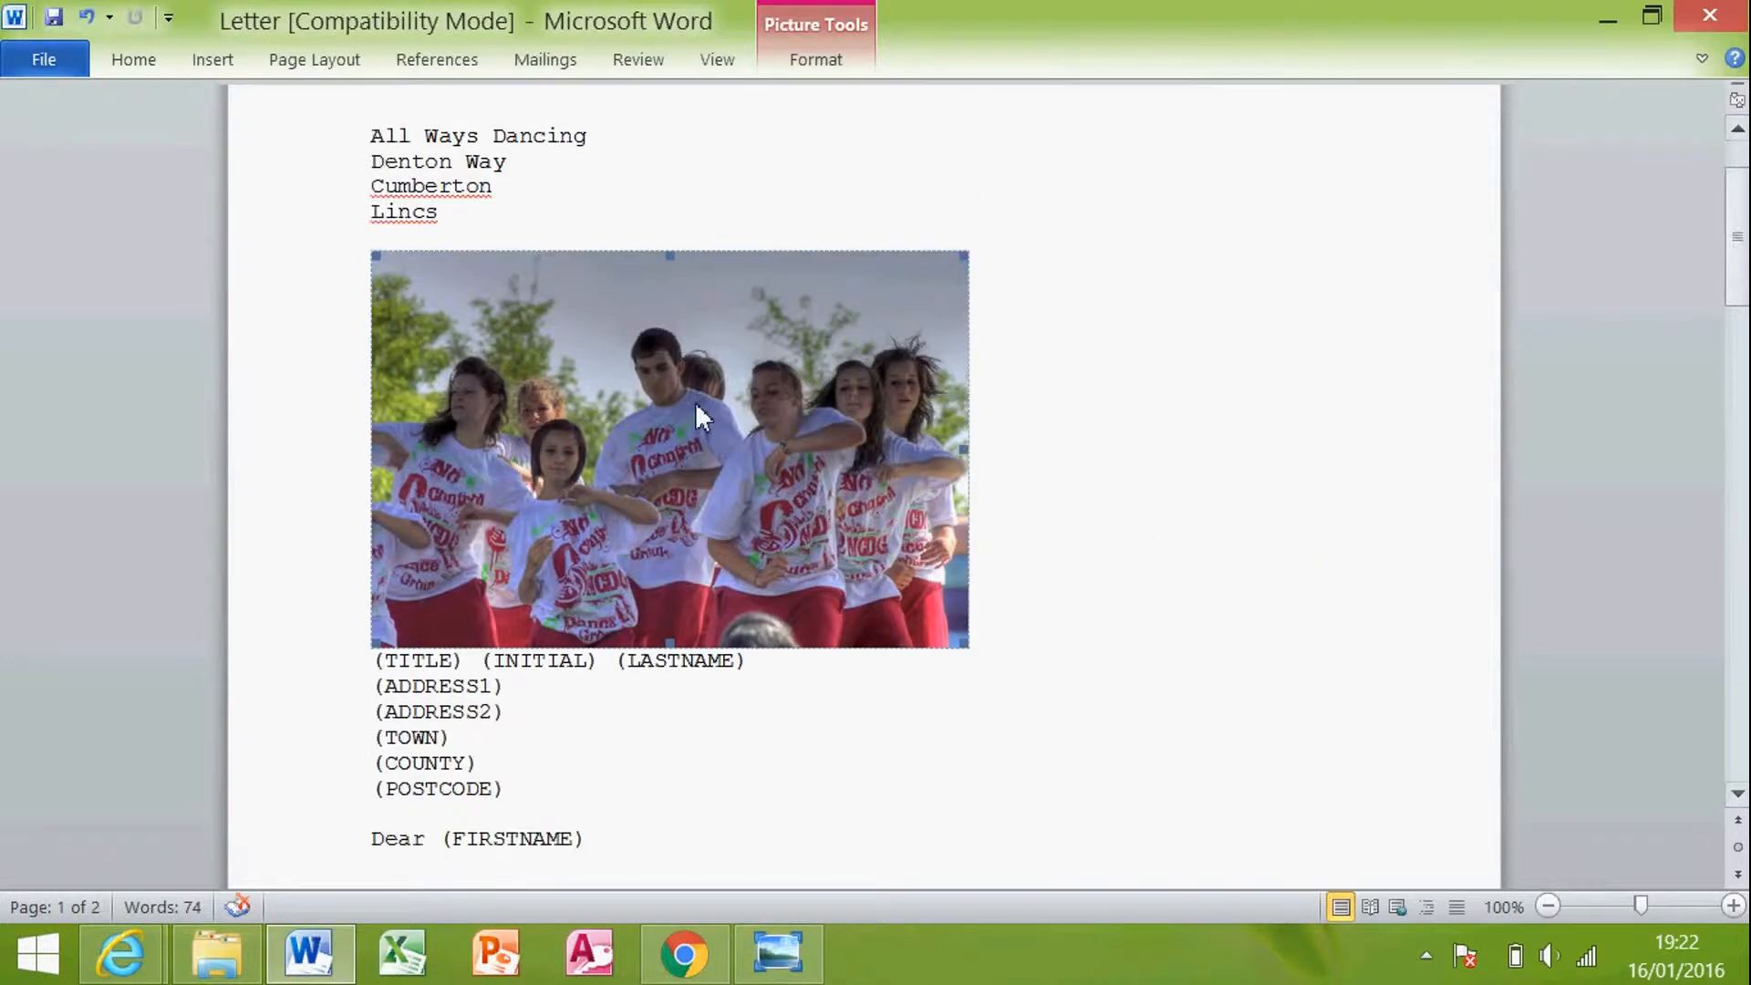
pyautogui.moveTo(376, 645); pyautogui.dragTo(686, 428)
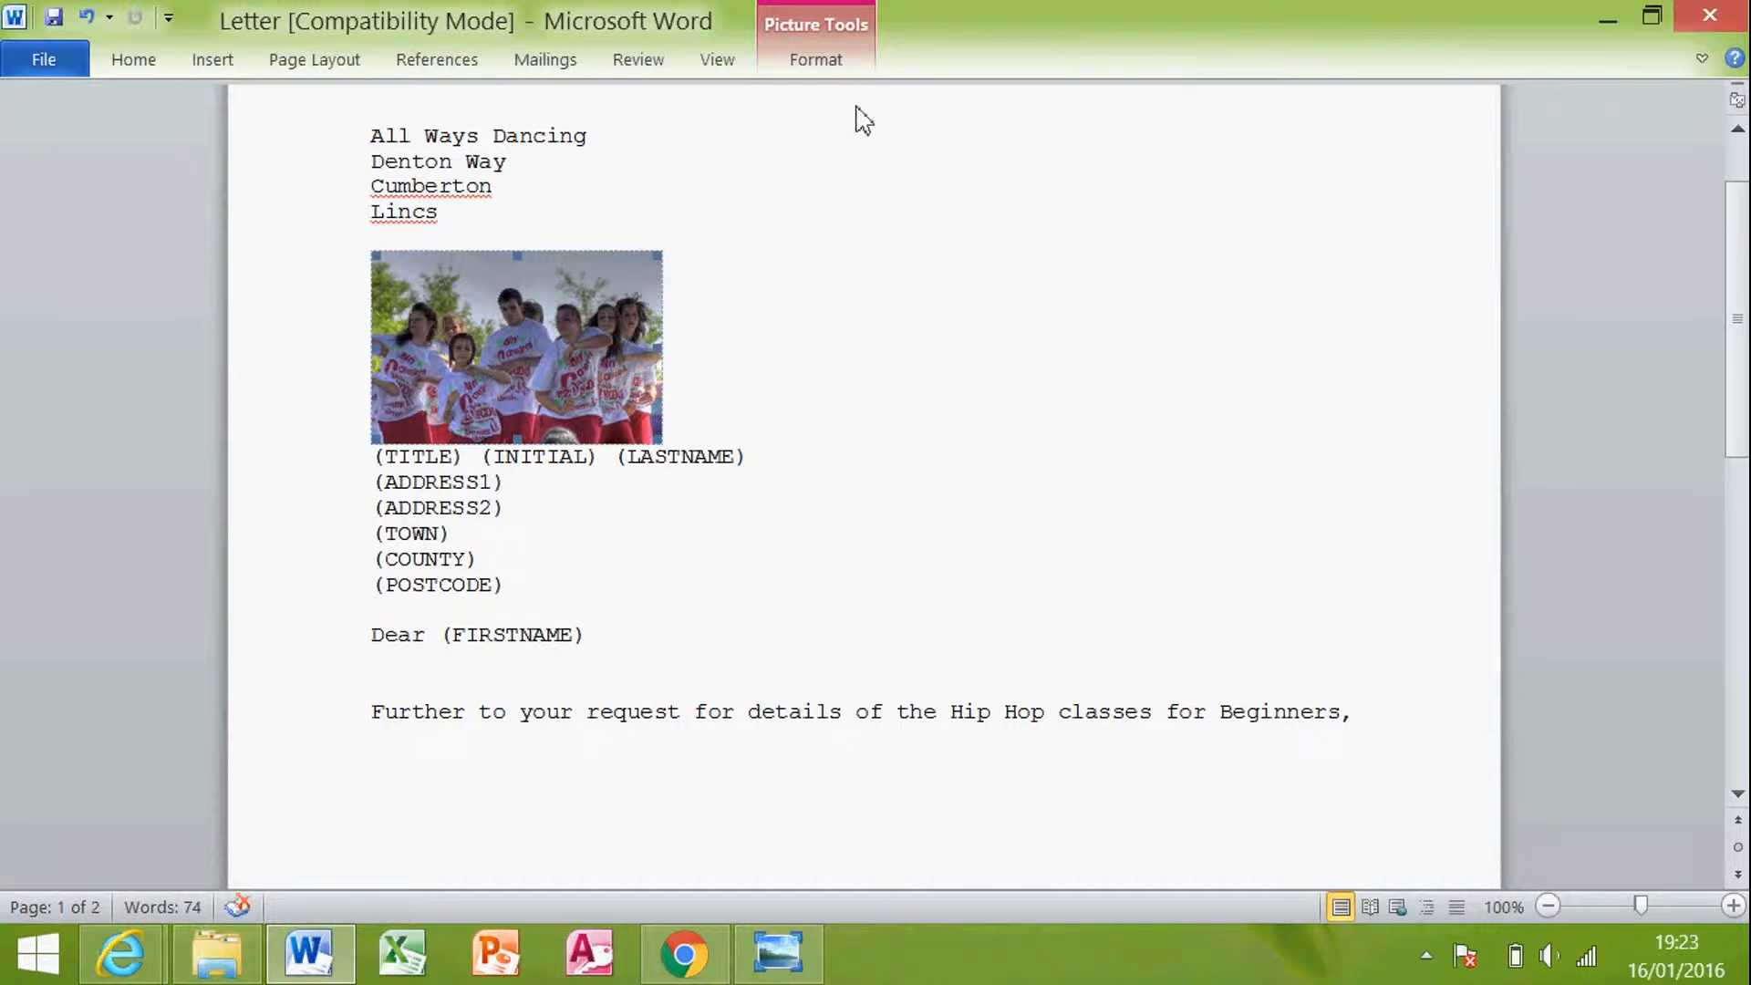
# - Position the dance picture at the upper right of the letter's text area with square text wrapping
pyautogui.click(828, 60)
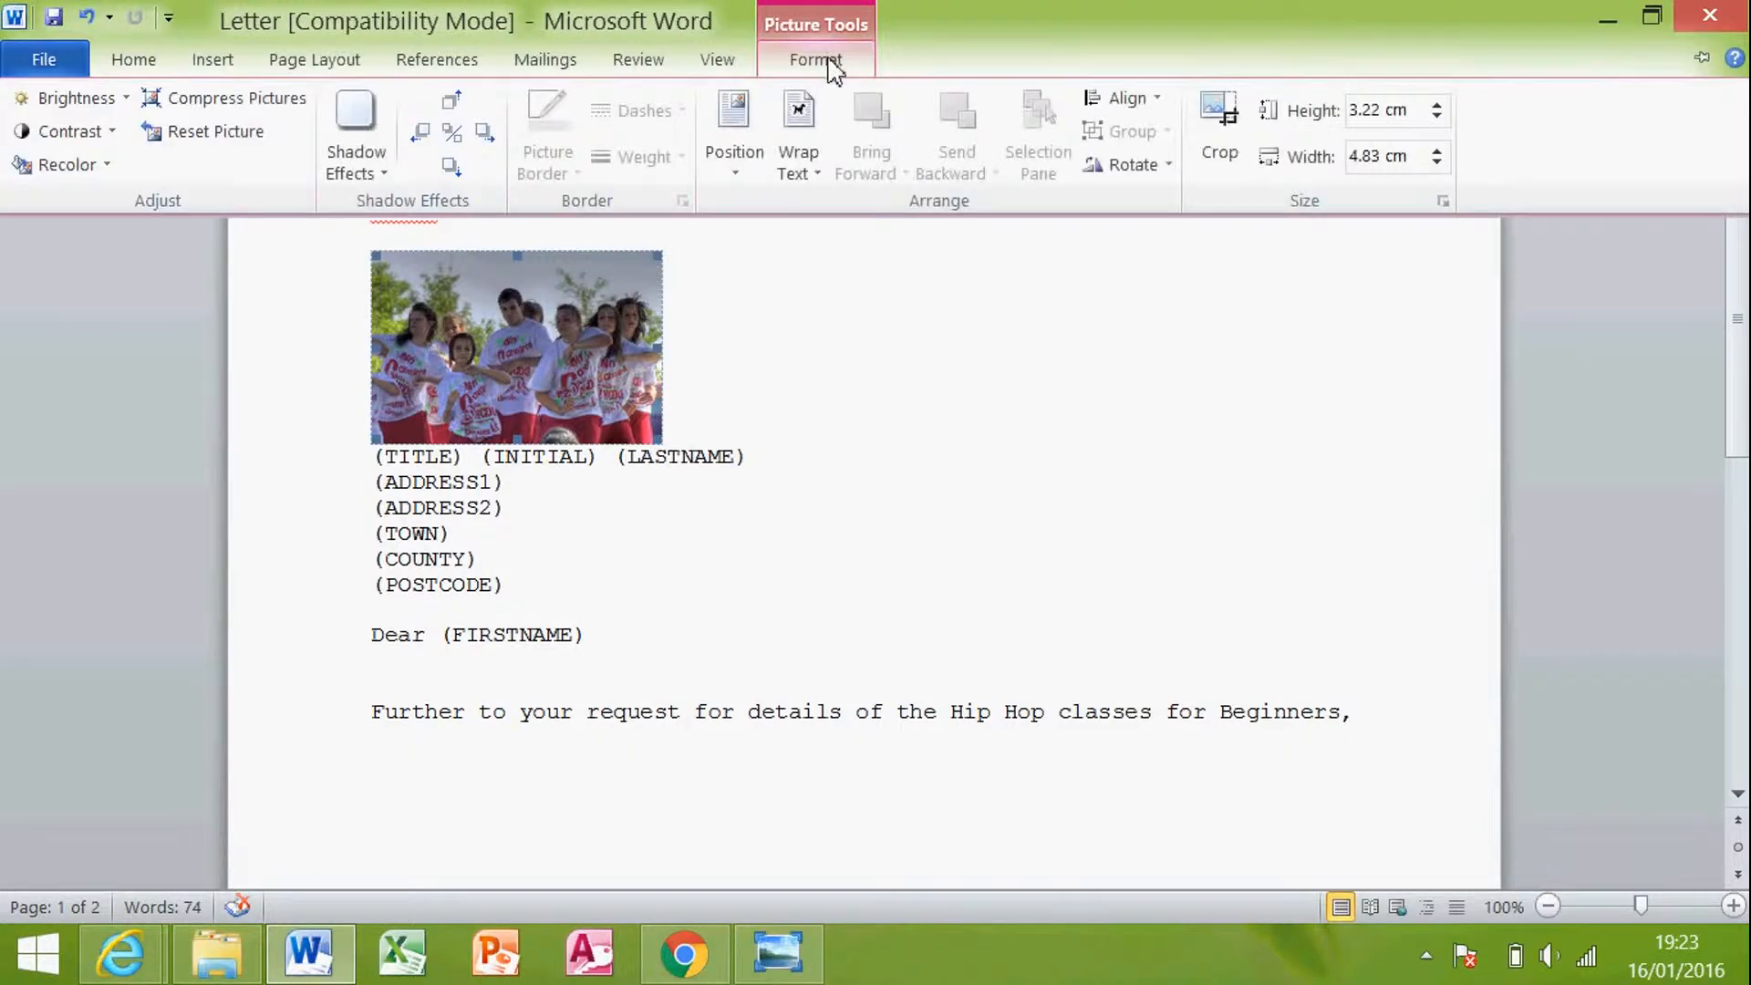
pyautogui.click(1701, 58)
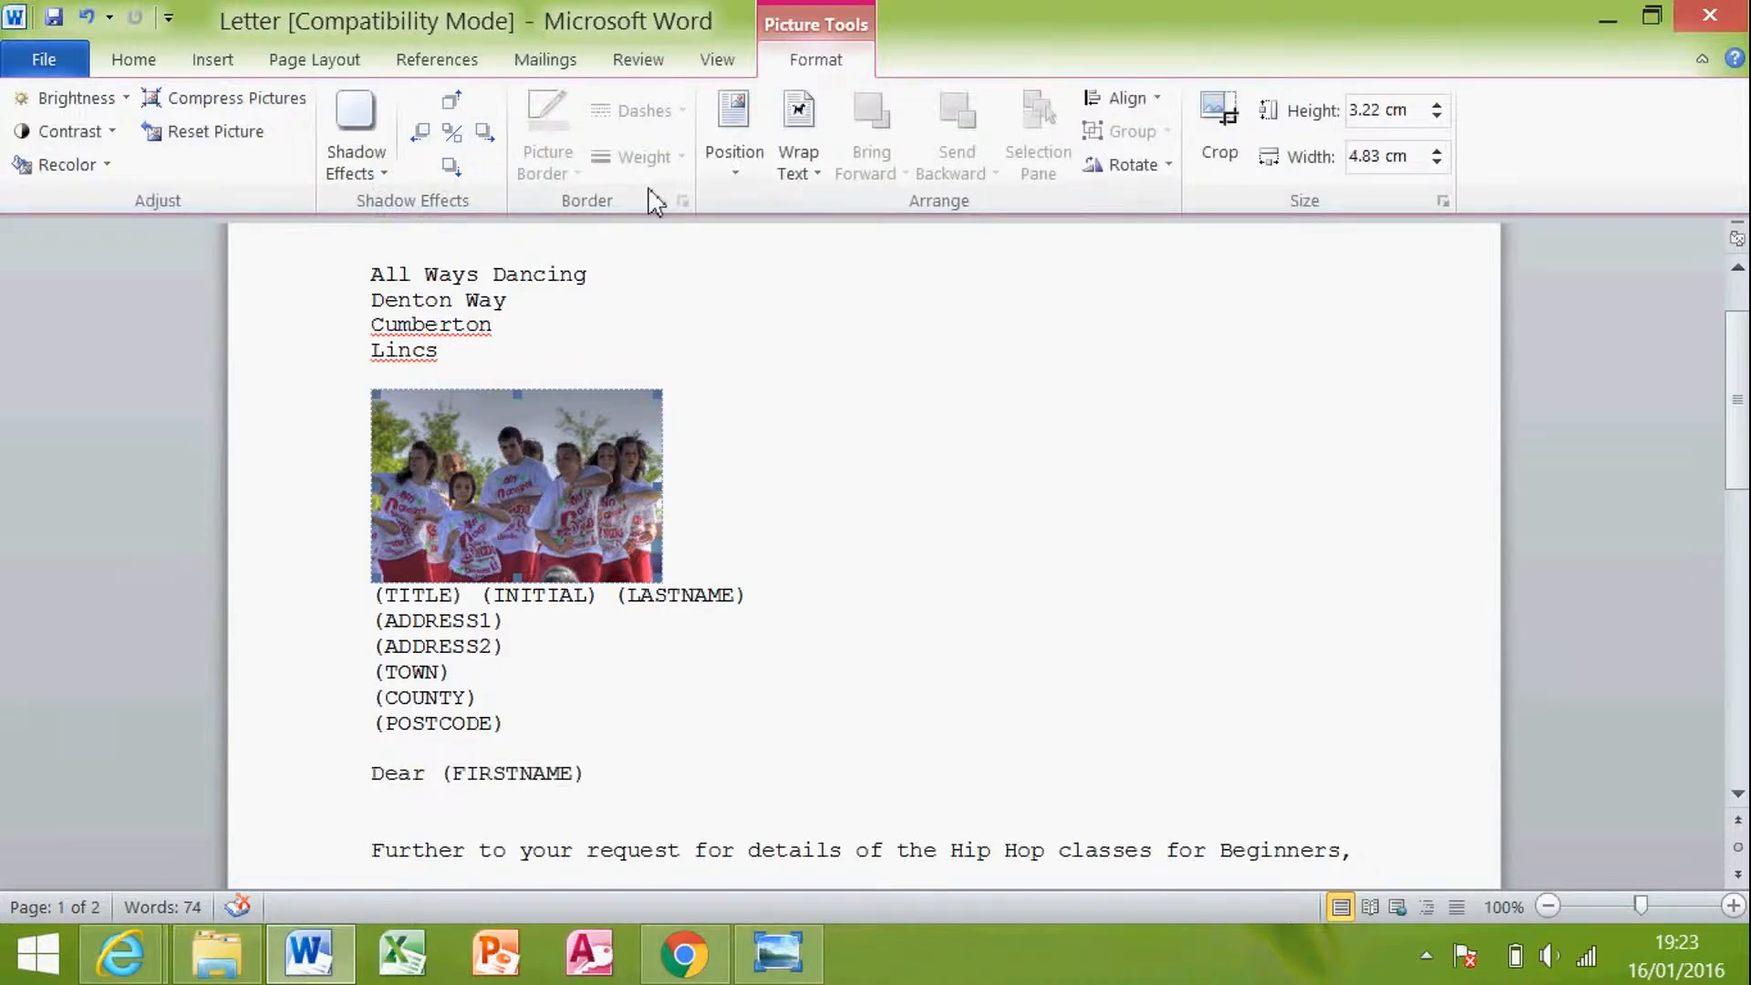
pyautogui.click(747, 183)
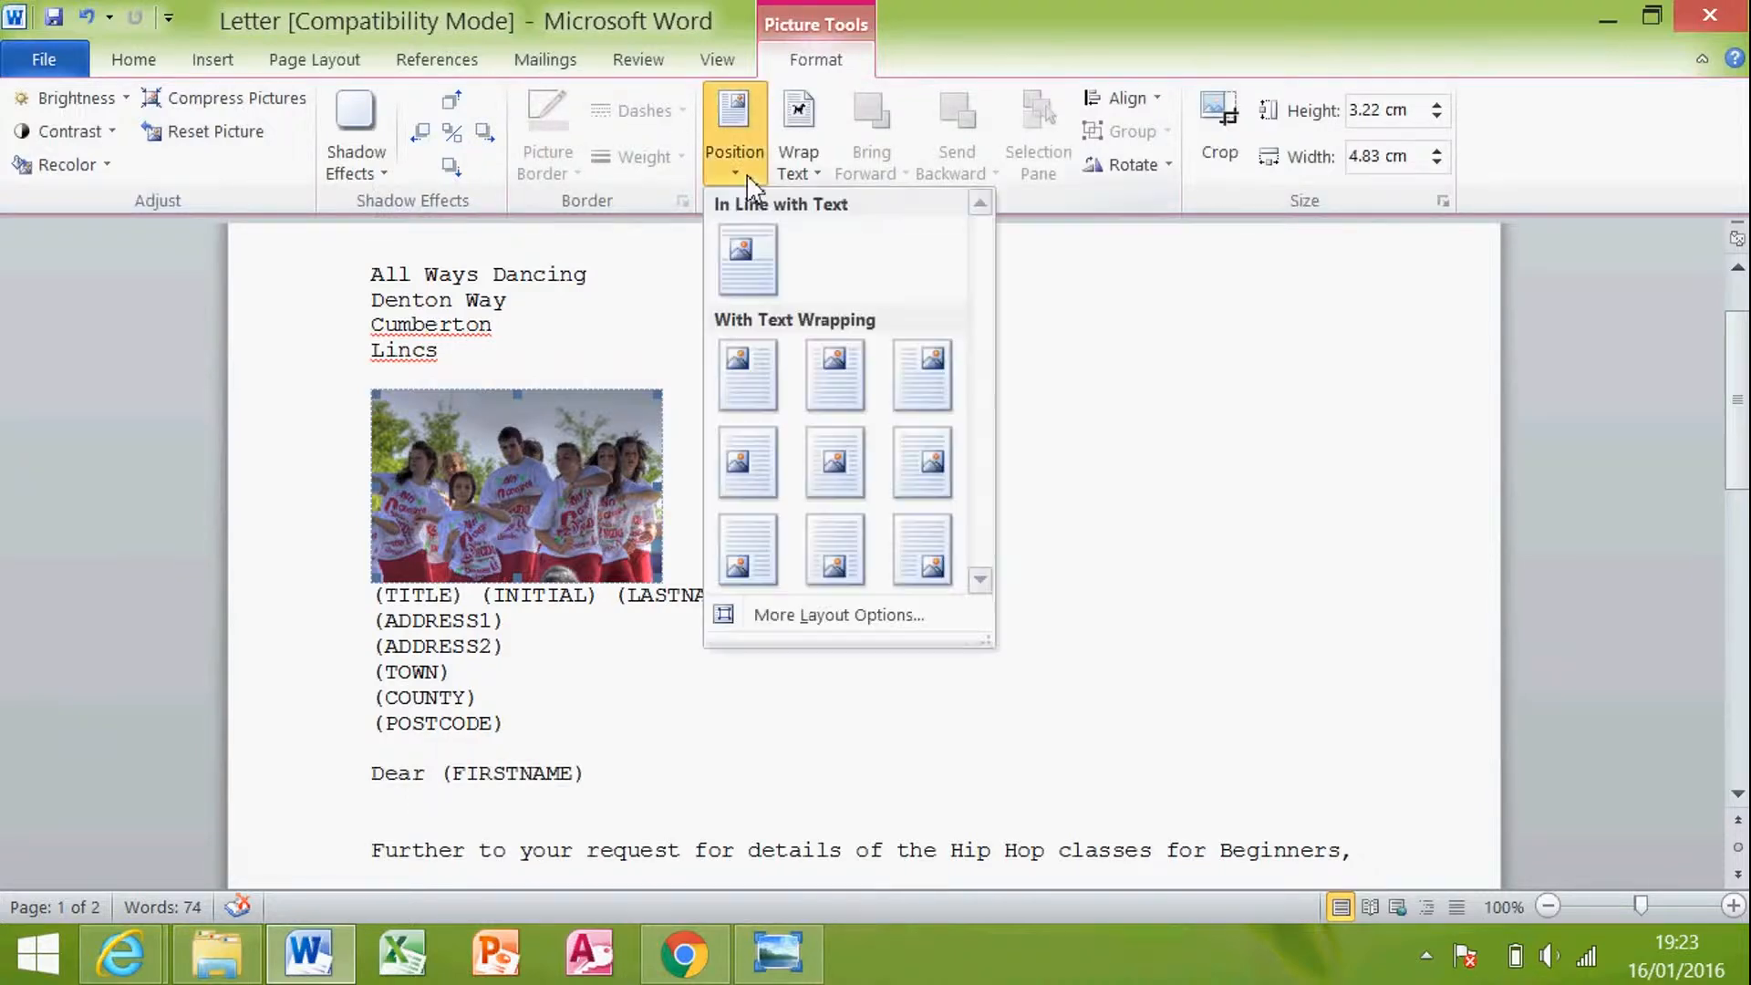
pyautogui.click(917, 366)
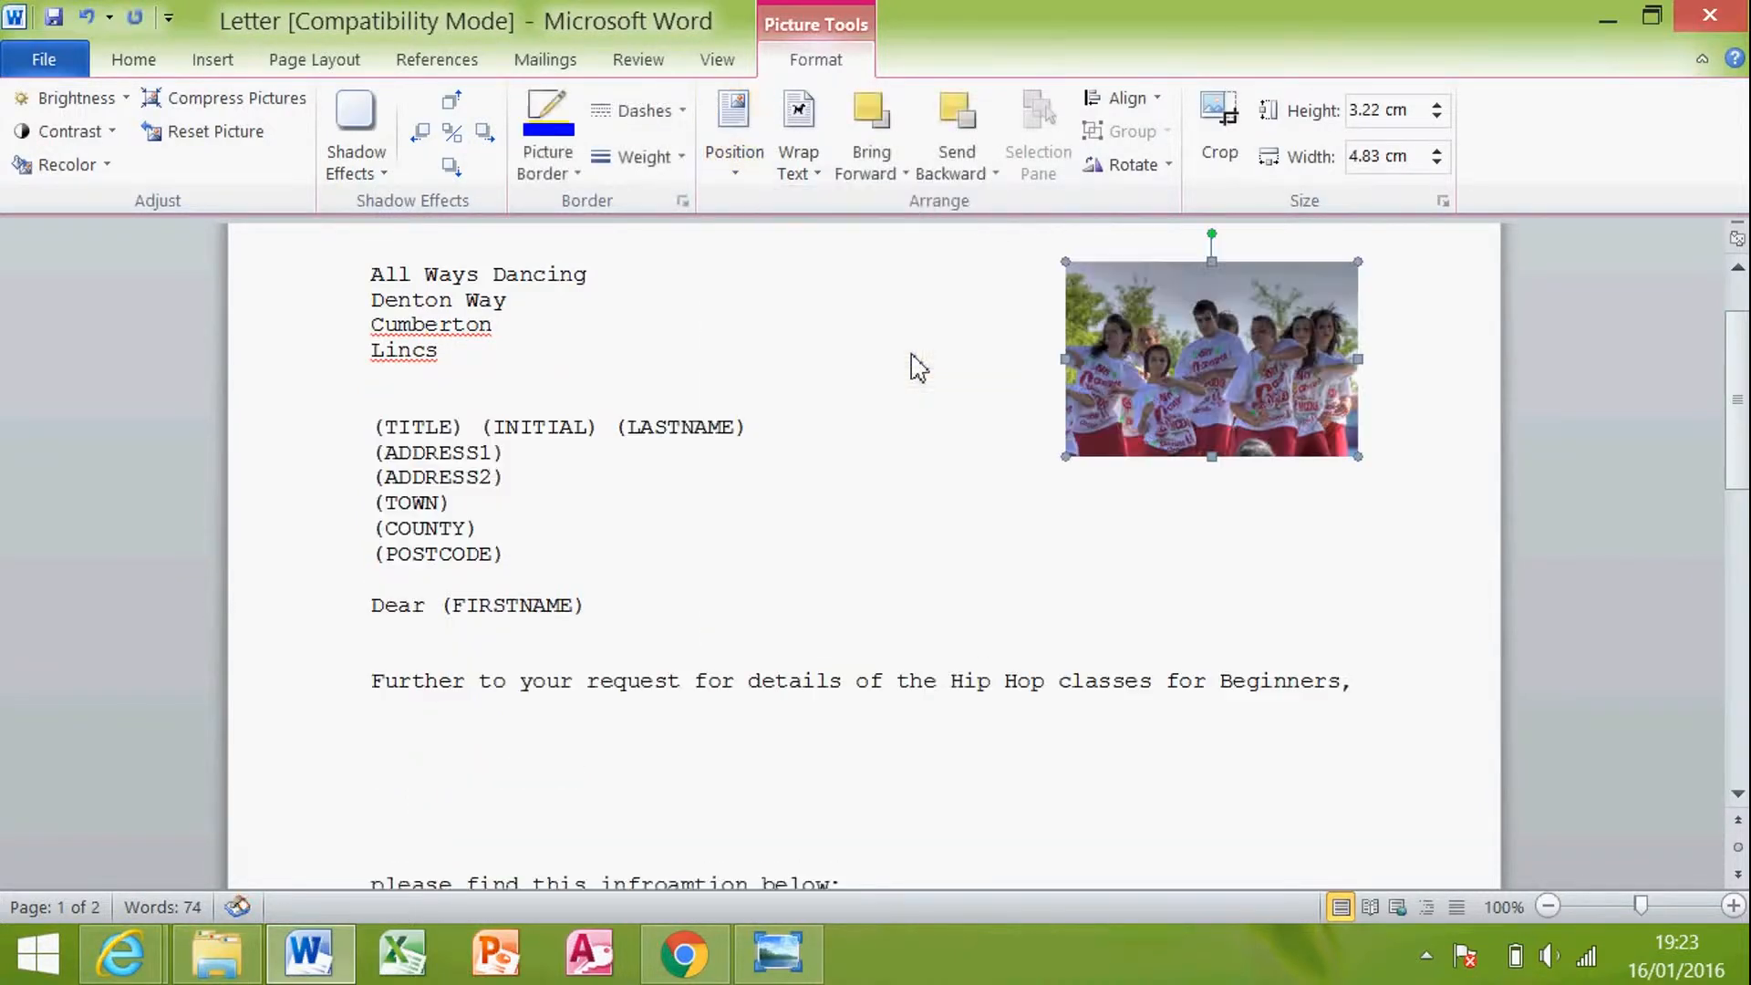
pyautogui.click(798, 187)
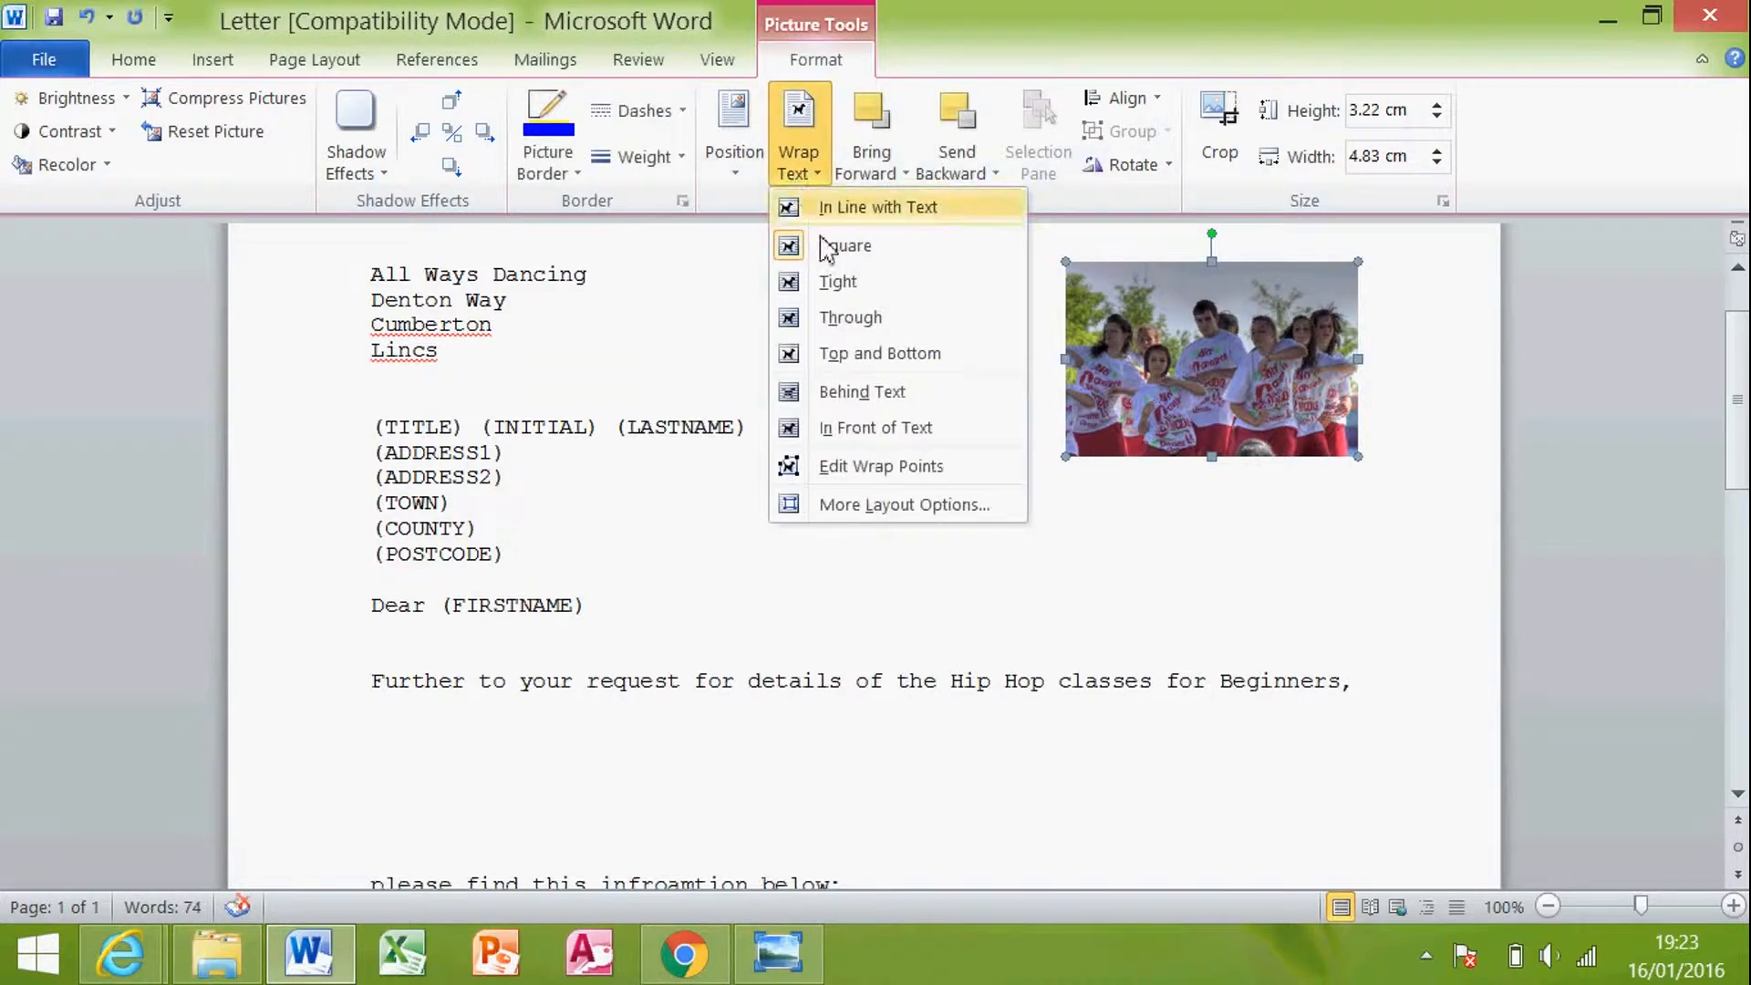
pyautogui.click(802, 173)
pyautogui.click(926, 428)
pyautogui.scroll(3, 586, 534)
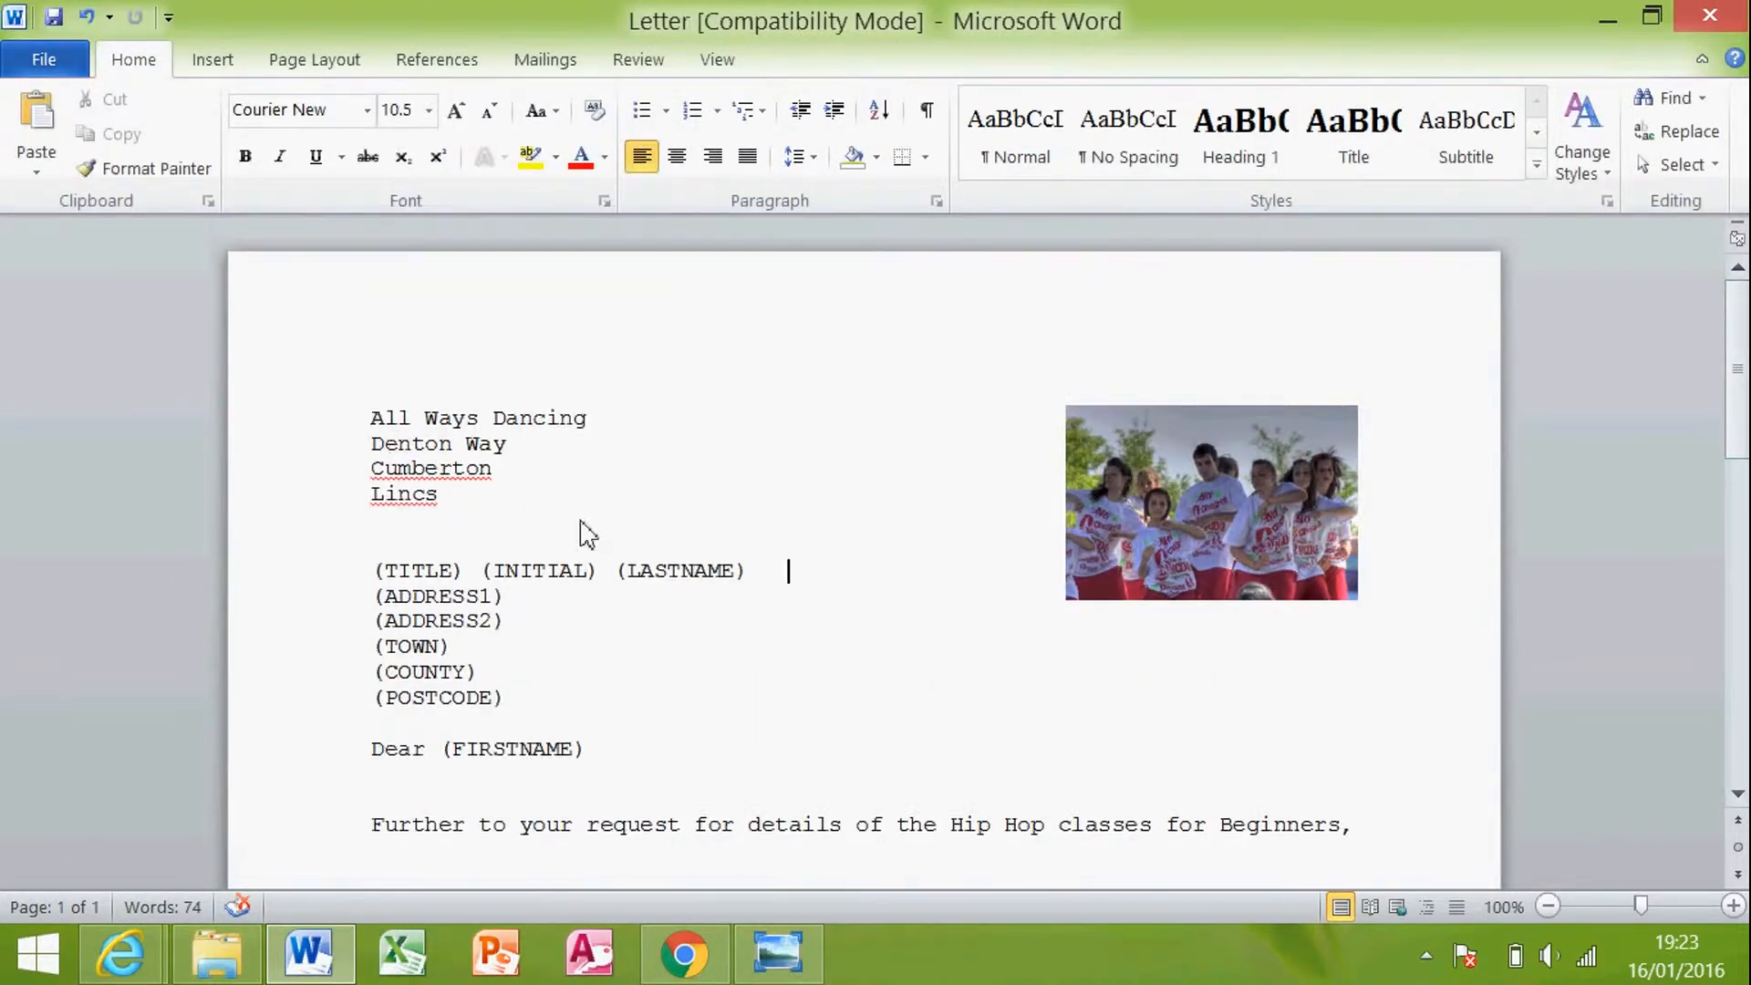
pyautogui.click(1136, 504)
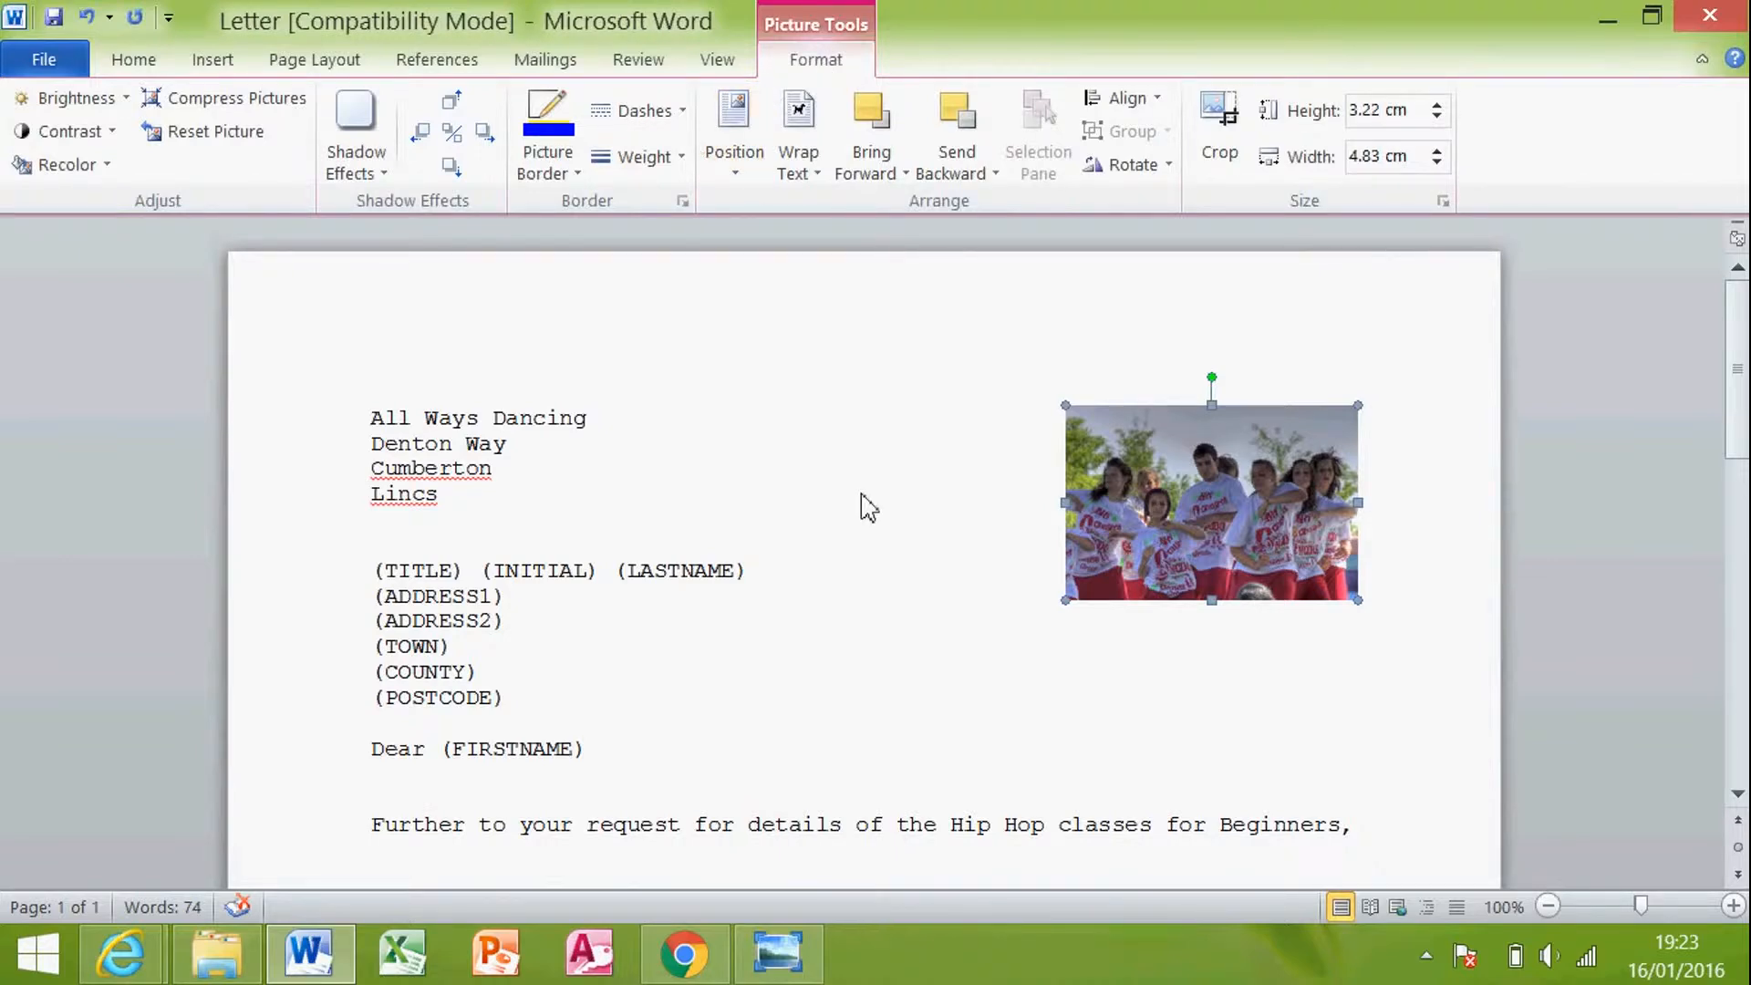
# - Close the Image photo viewer window and check the Task 7 formatting instructions on the exam page in Internet Explorer
pyautogui.hotkey('alt', 'Tab')
pyautogui.hotkey('alt', 'Tab')
pyautogui.hotkey('alt', 'Tab')
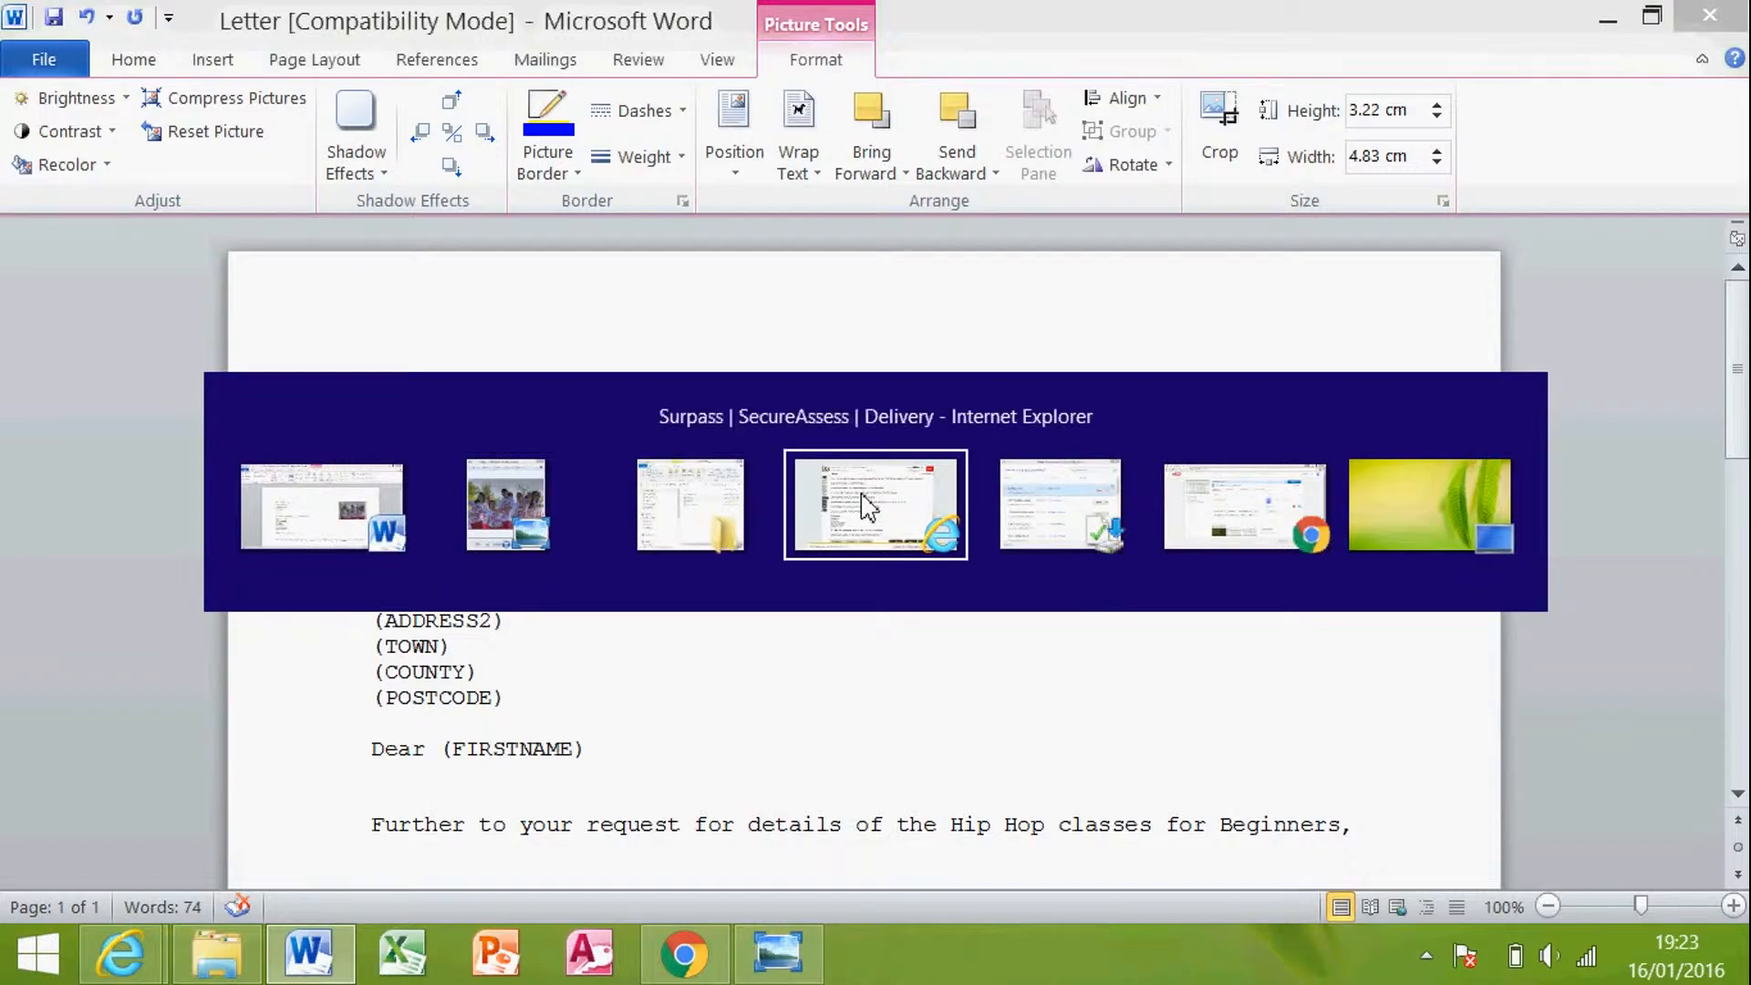
pyautogui.hotkey('alt', 'shift', 'Tab')
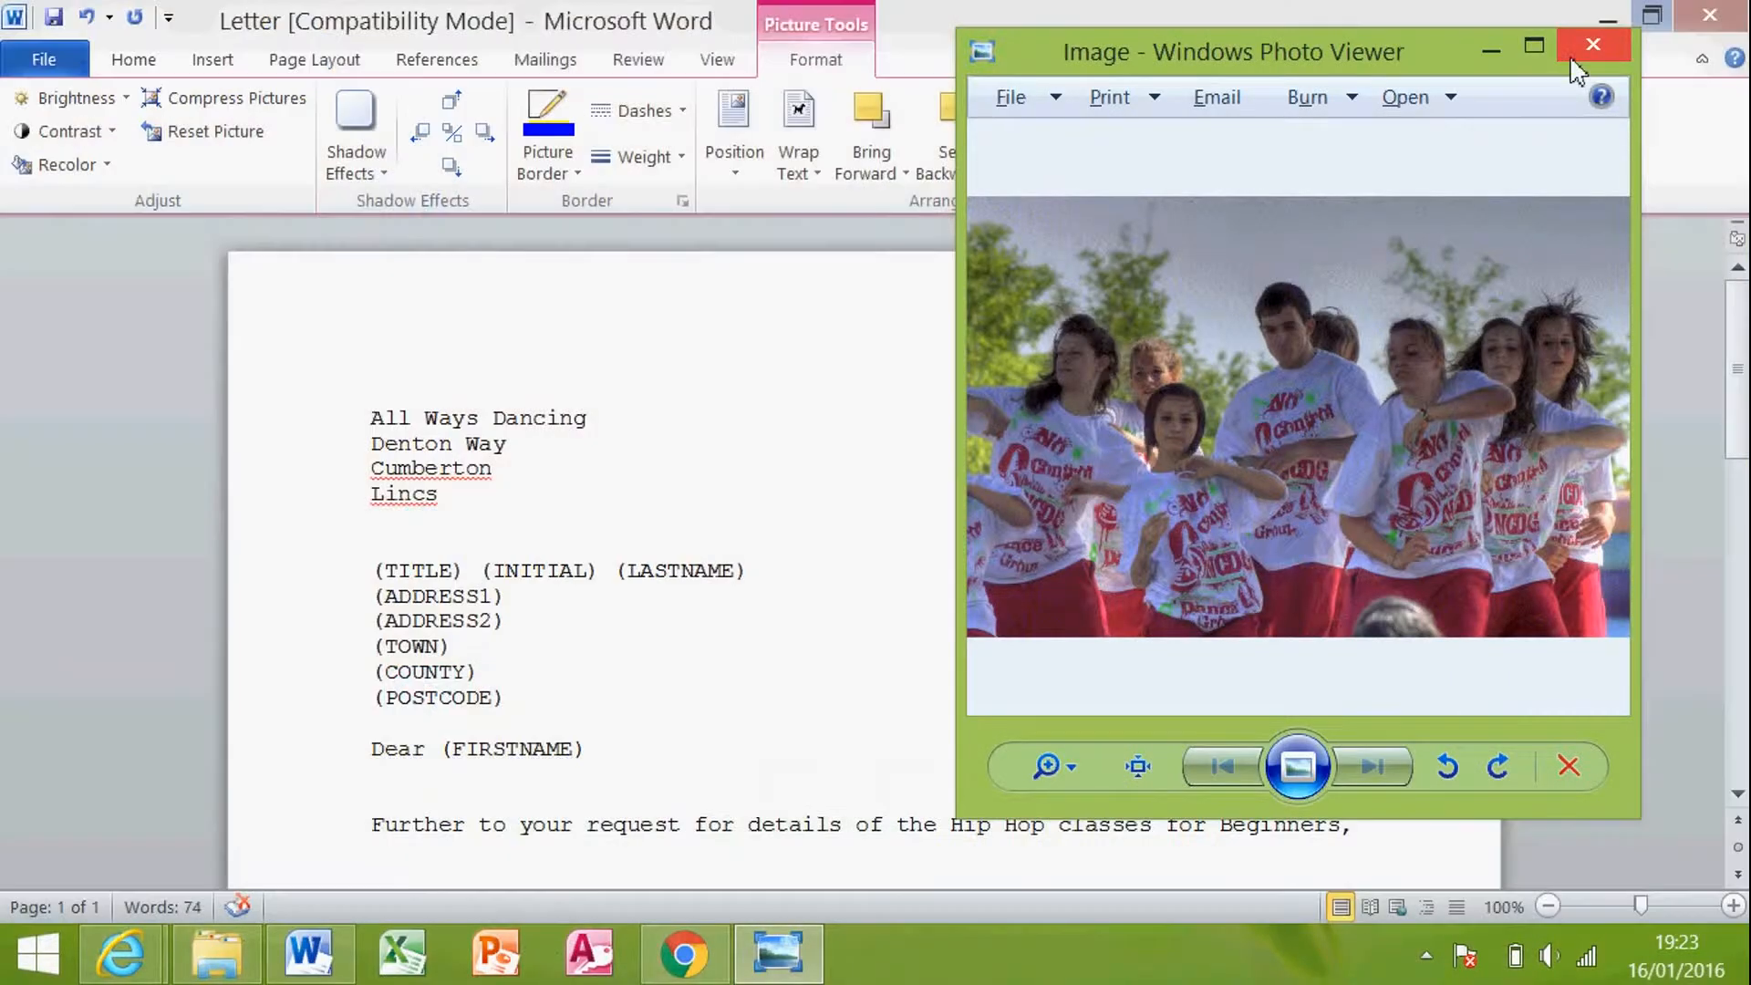
pyautogui.click(1576, 57)
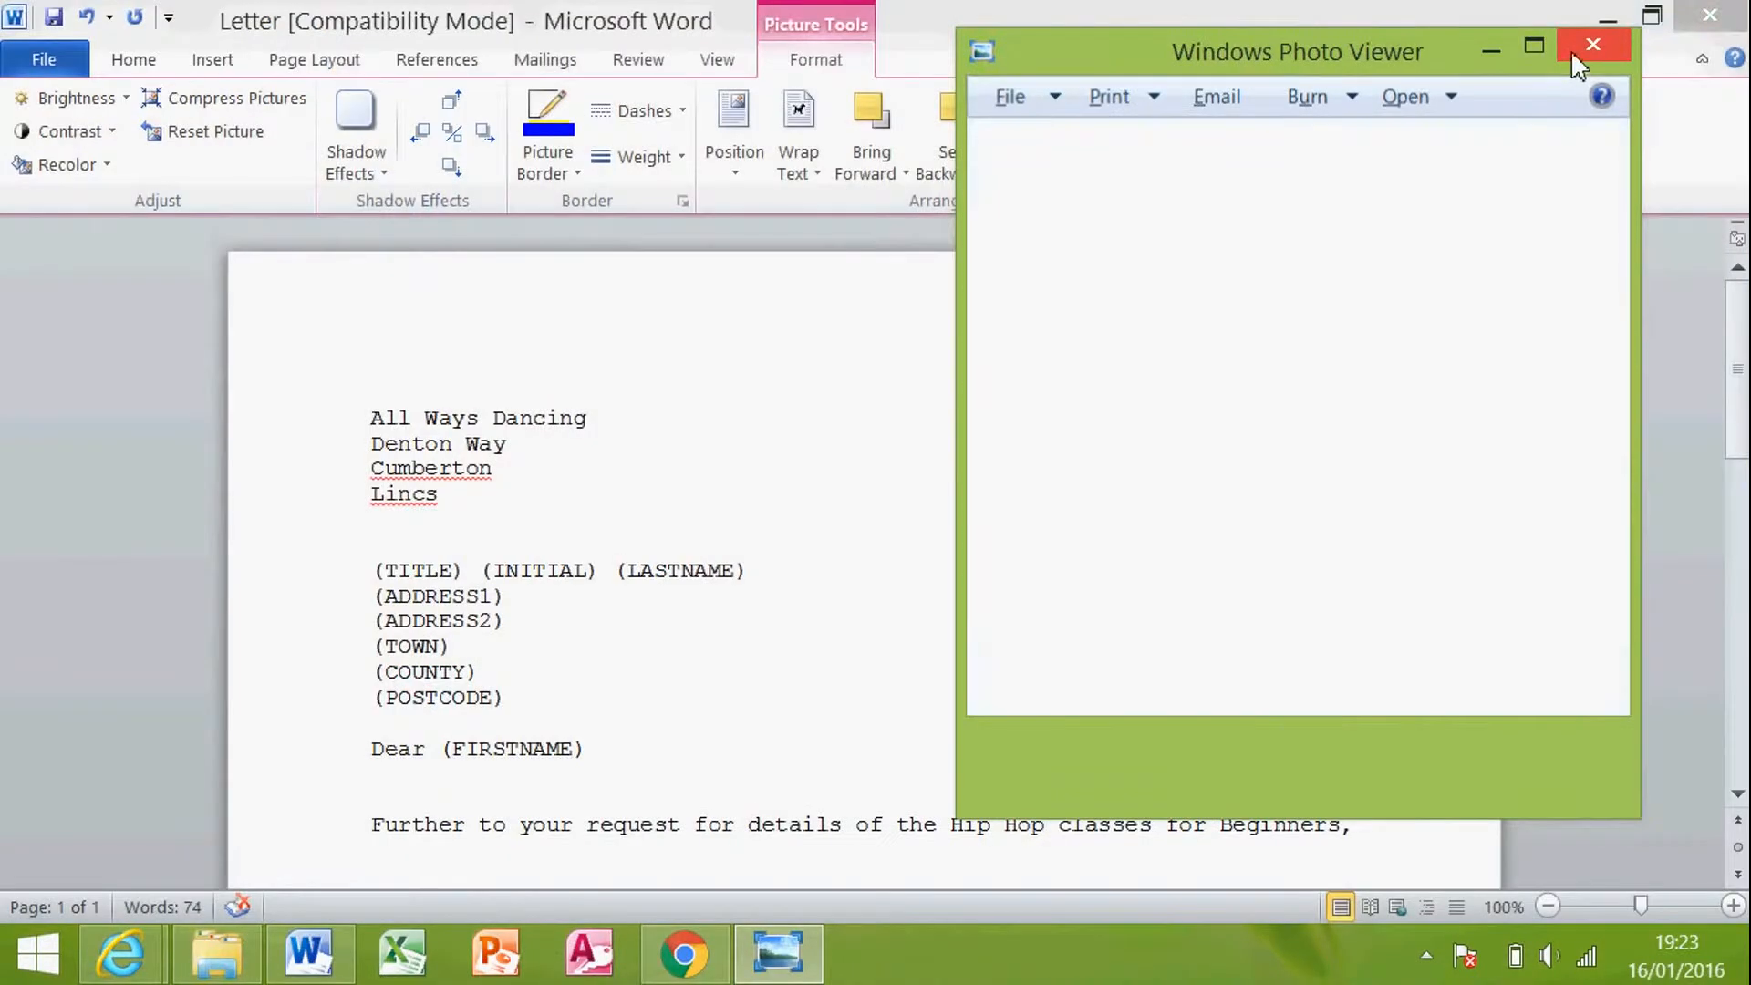
pyautogui.hotkey('alt', 'Tab')
pyautogui.hotkey('alt', 'Tab')
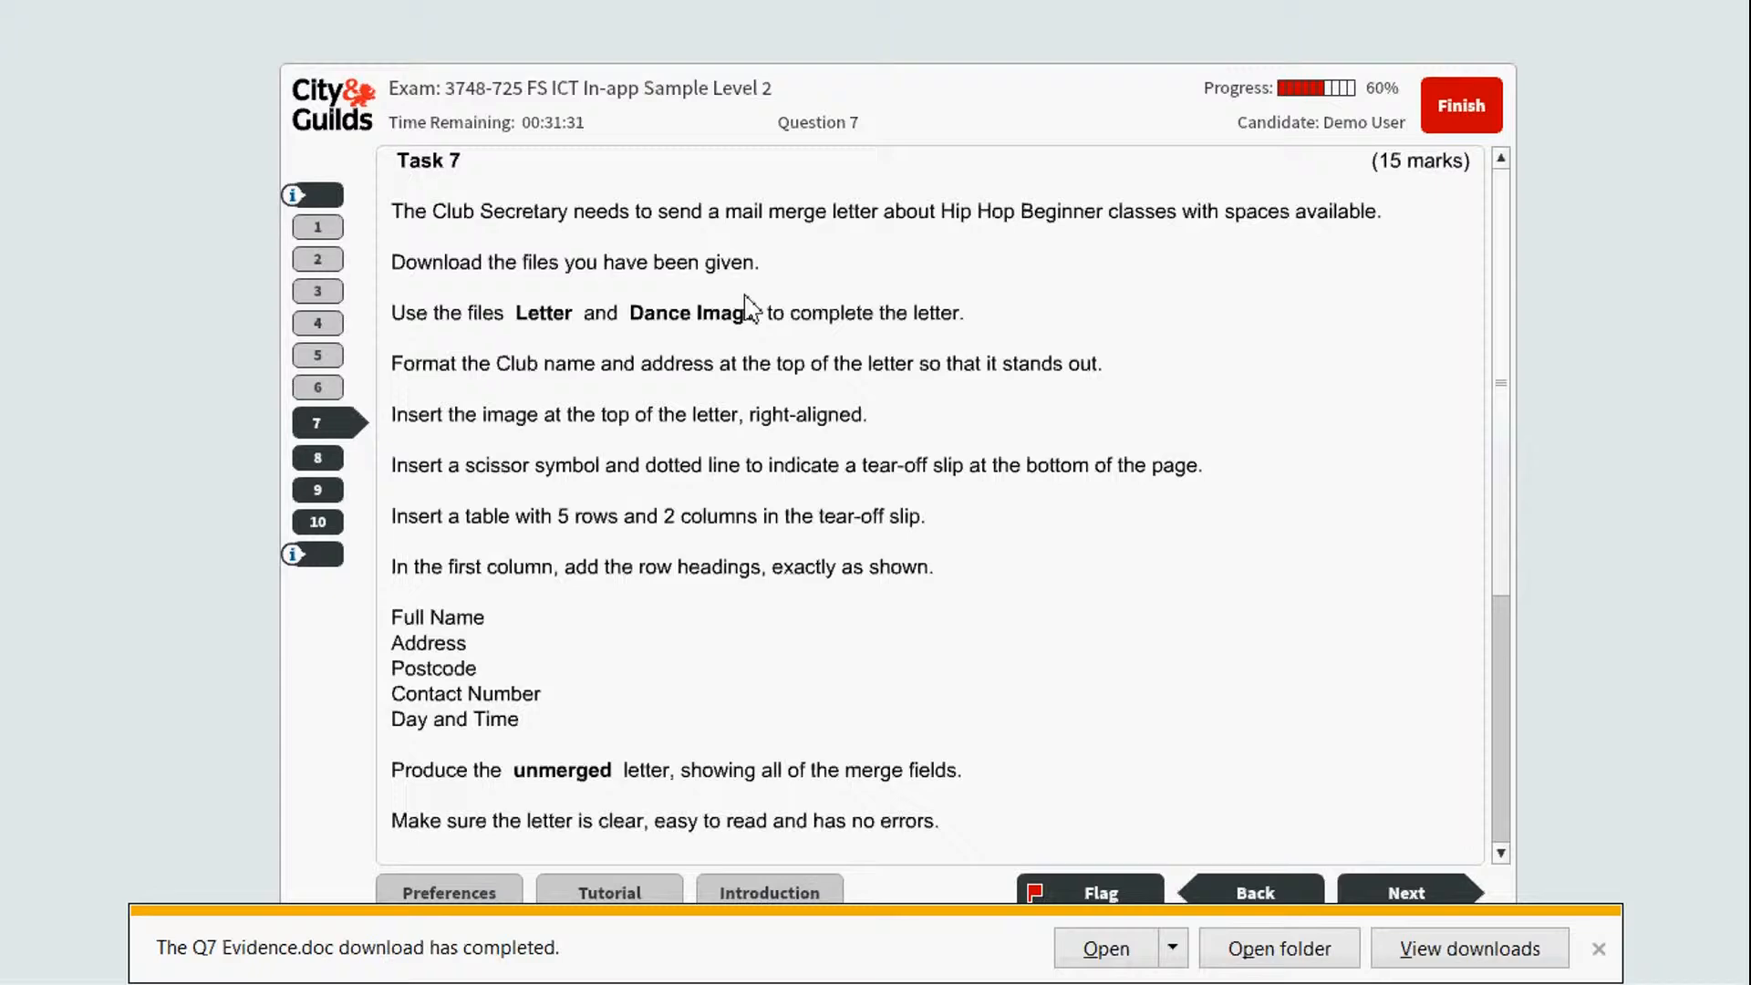
# - Switch back to the letter in Word and apply the Normal style to all of its text
pyautogui.hotkey('alt', 'Tab')
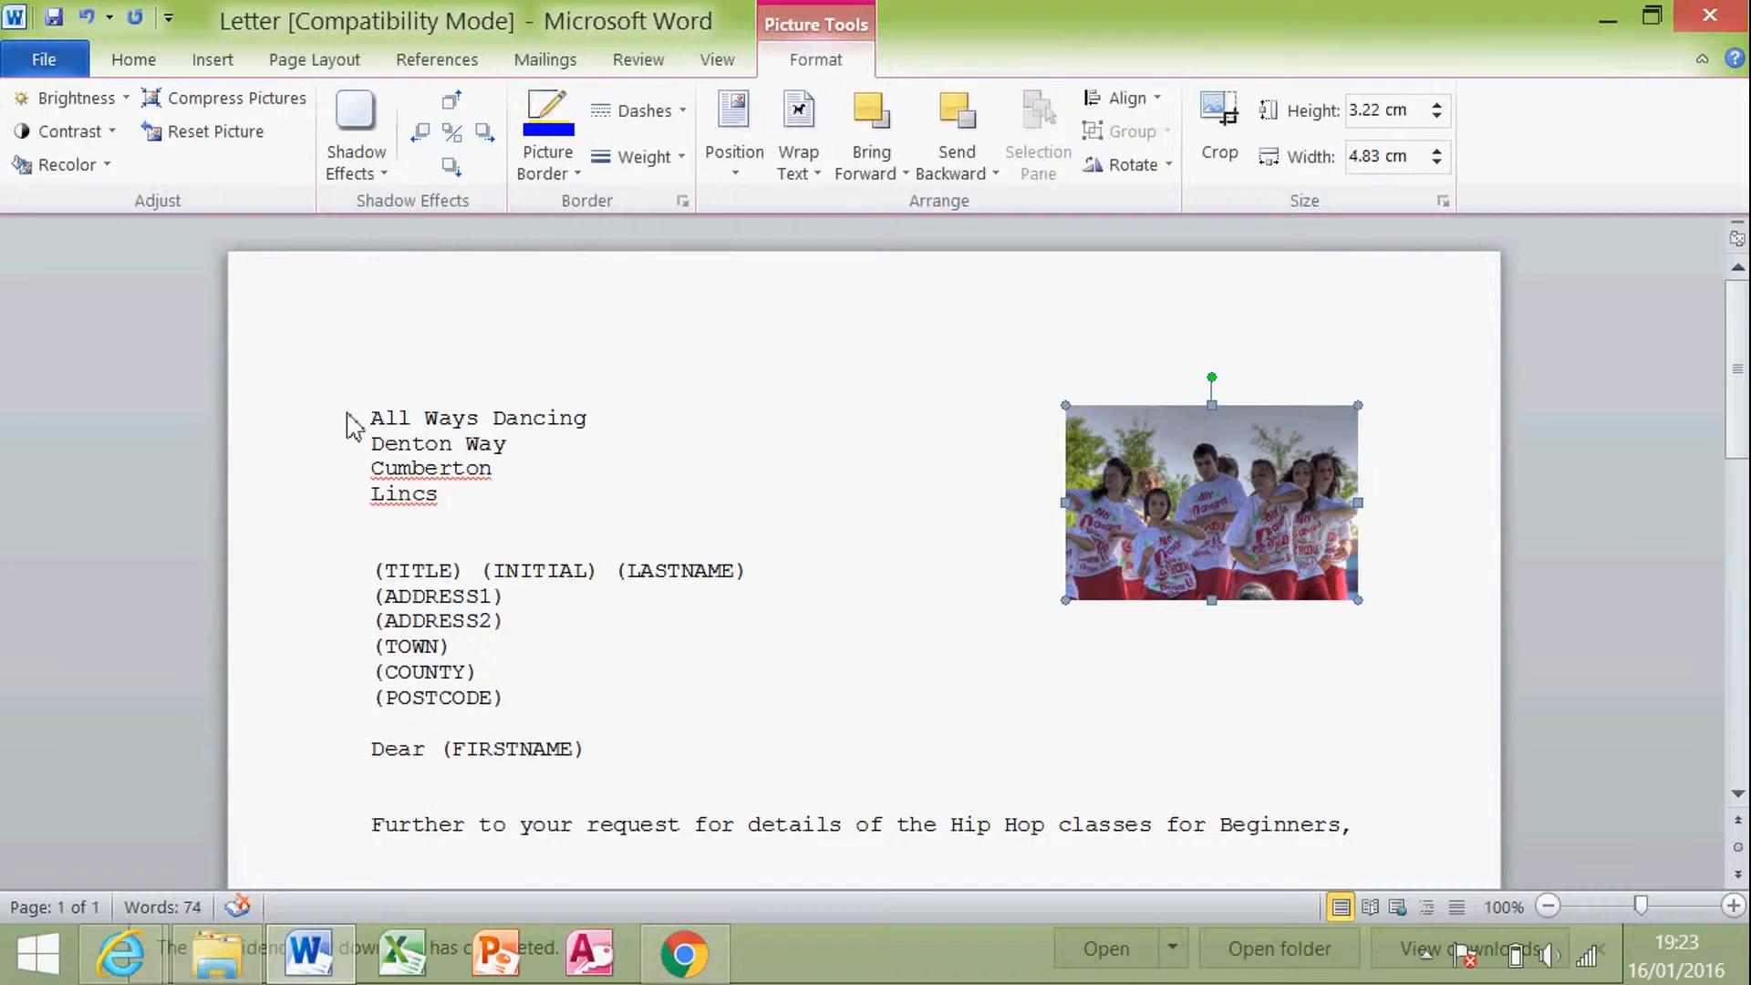
pyautogui.click(571, 755)
pyautogui.hotkey('ctrl', 'a')
pyautogui.scroll(-10, 812, 638)
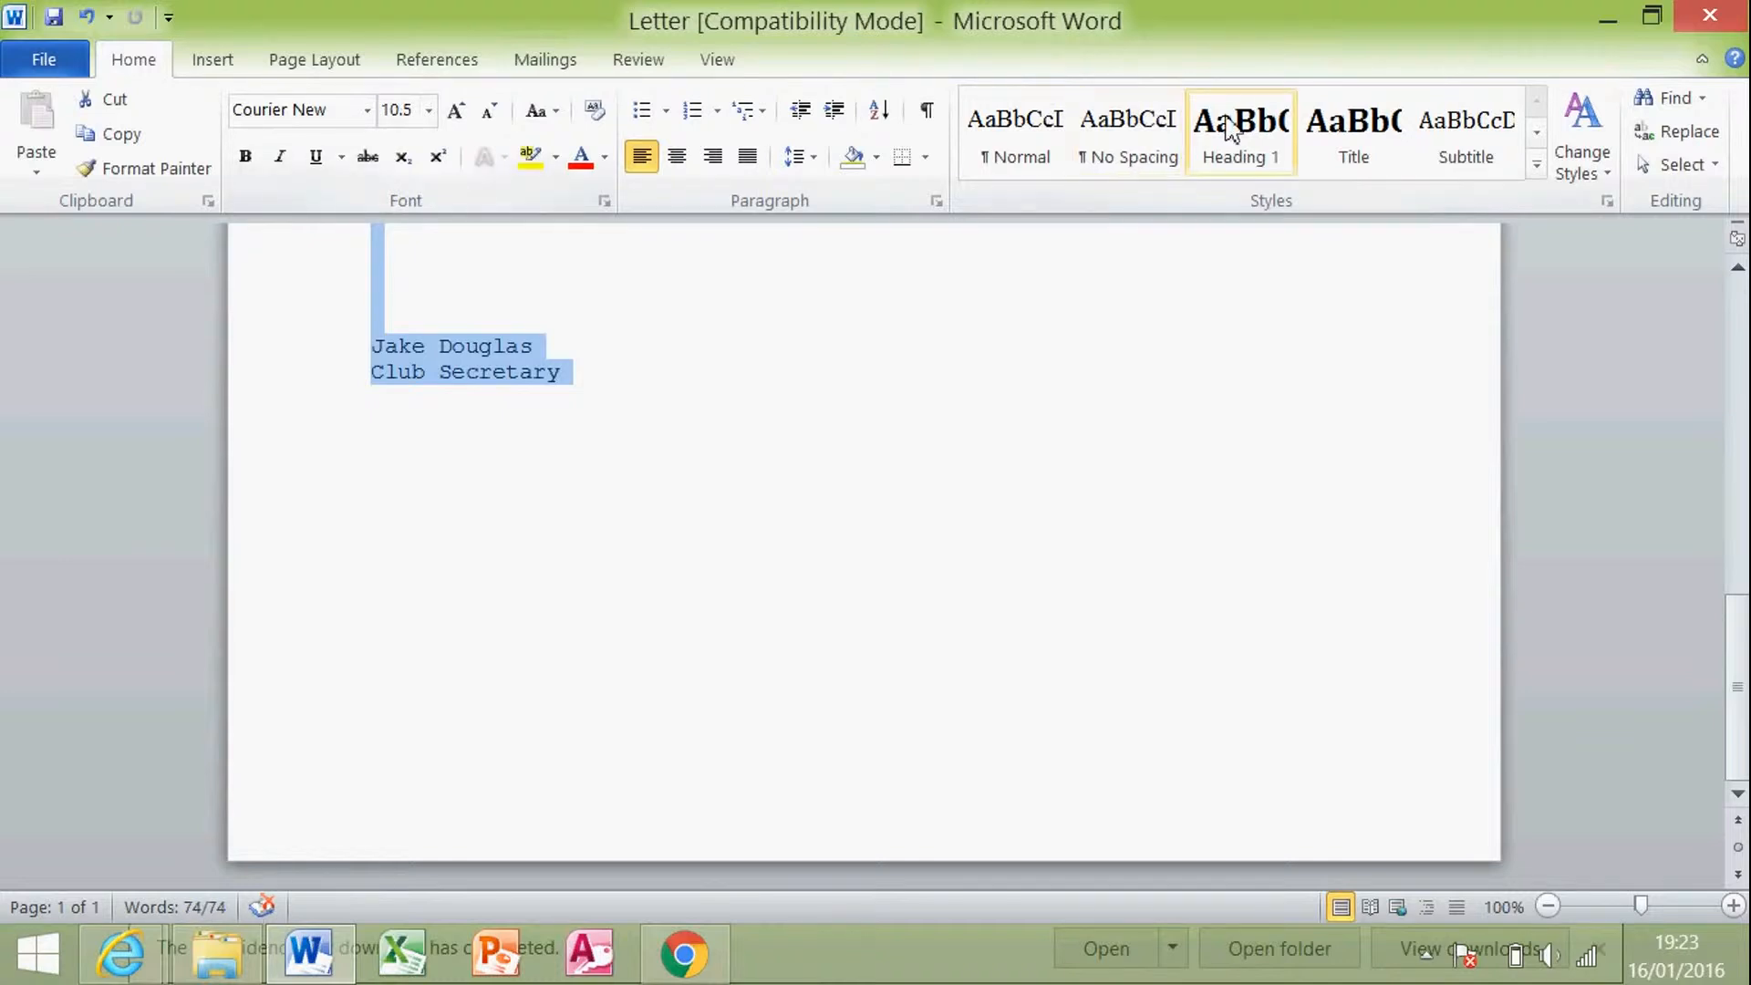
pyautogui.click(1005, 125)
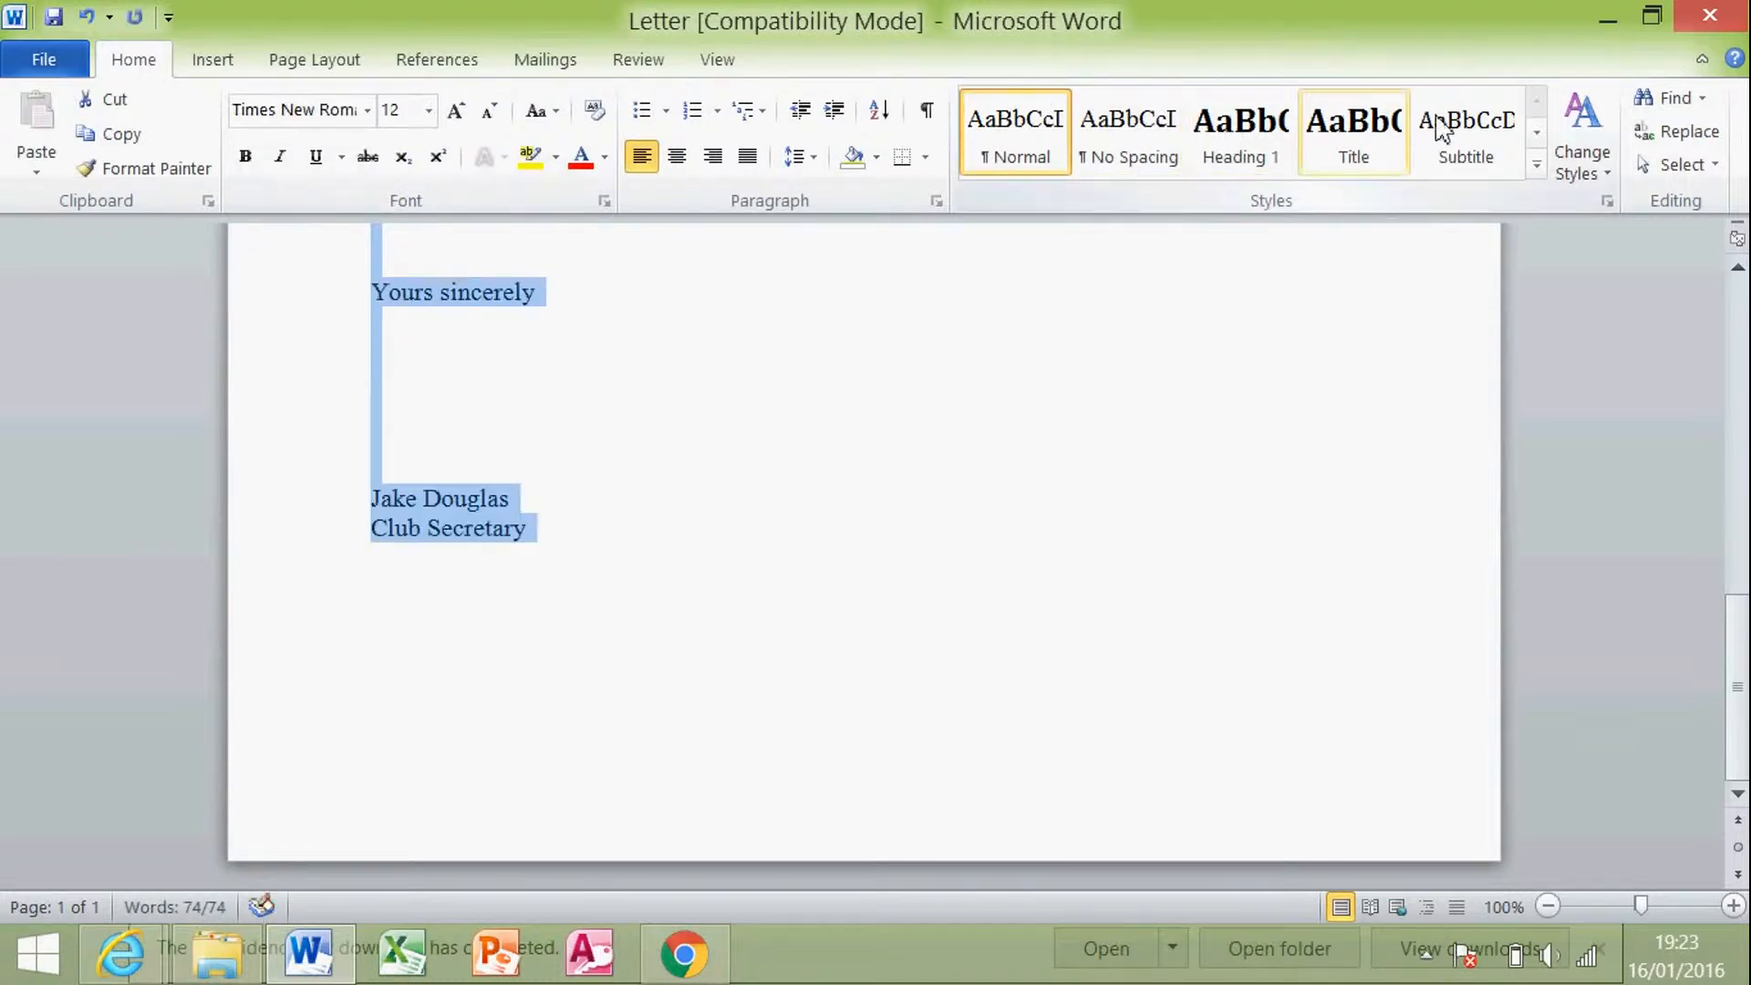
pyautogui.click(922, 482)
pyautogui.click(837, 536)
# - Apply the Intense Emphasis style to the club name and address lines at the start of the letter
pyautogui.moveTo(1739, 661); pyautogui.dragTo(1742, 339)
pyautogui.click(450, 538)
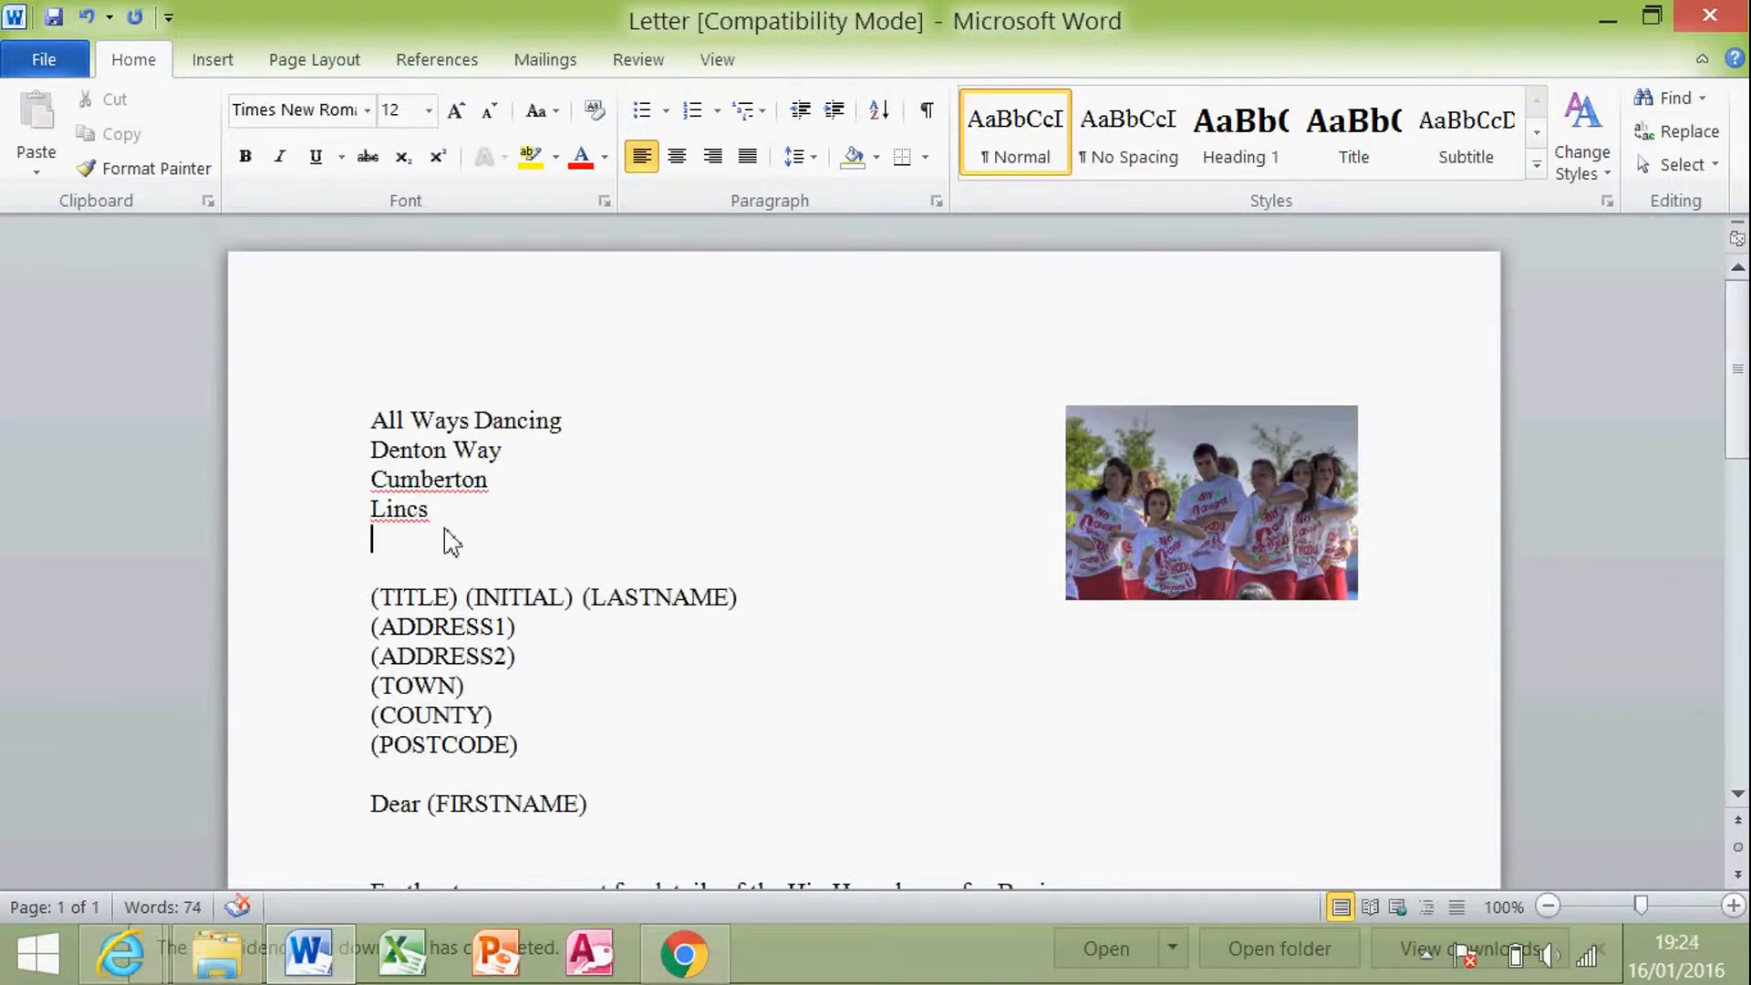
pyautogui.moveTo(453, 512); pyautogui.dragTo(345, 438)
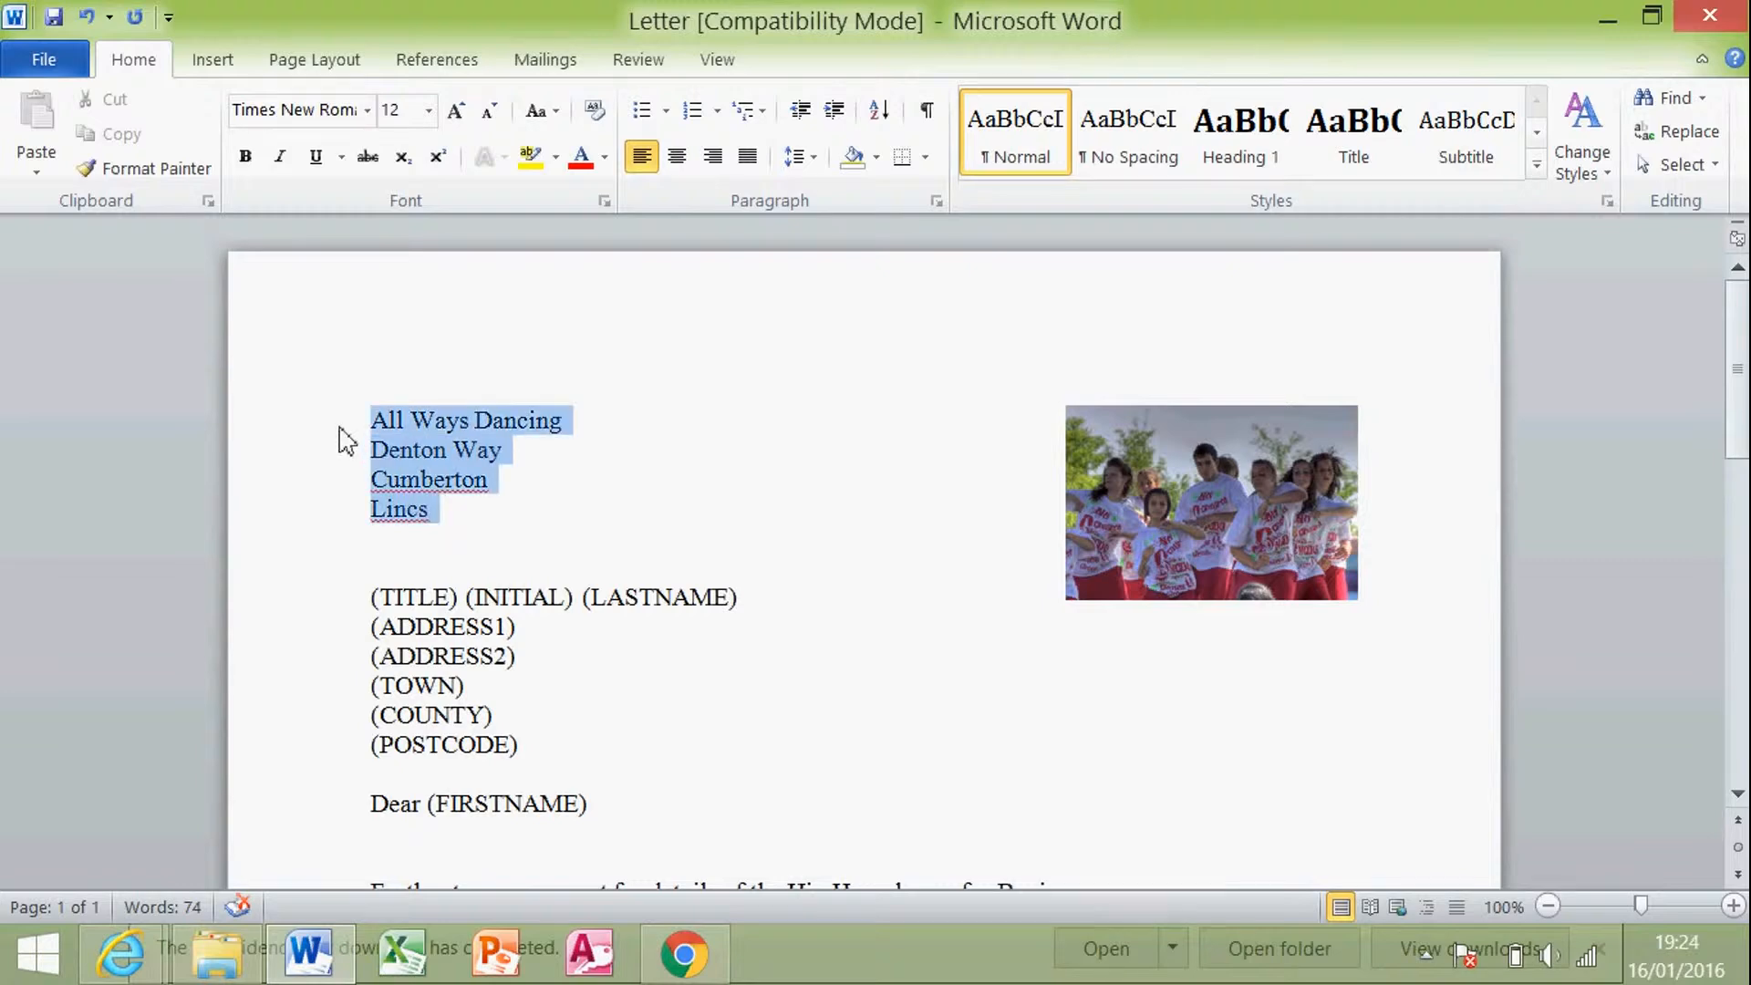
pyautogui.click(1537, 137)
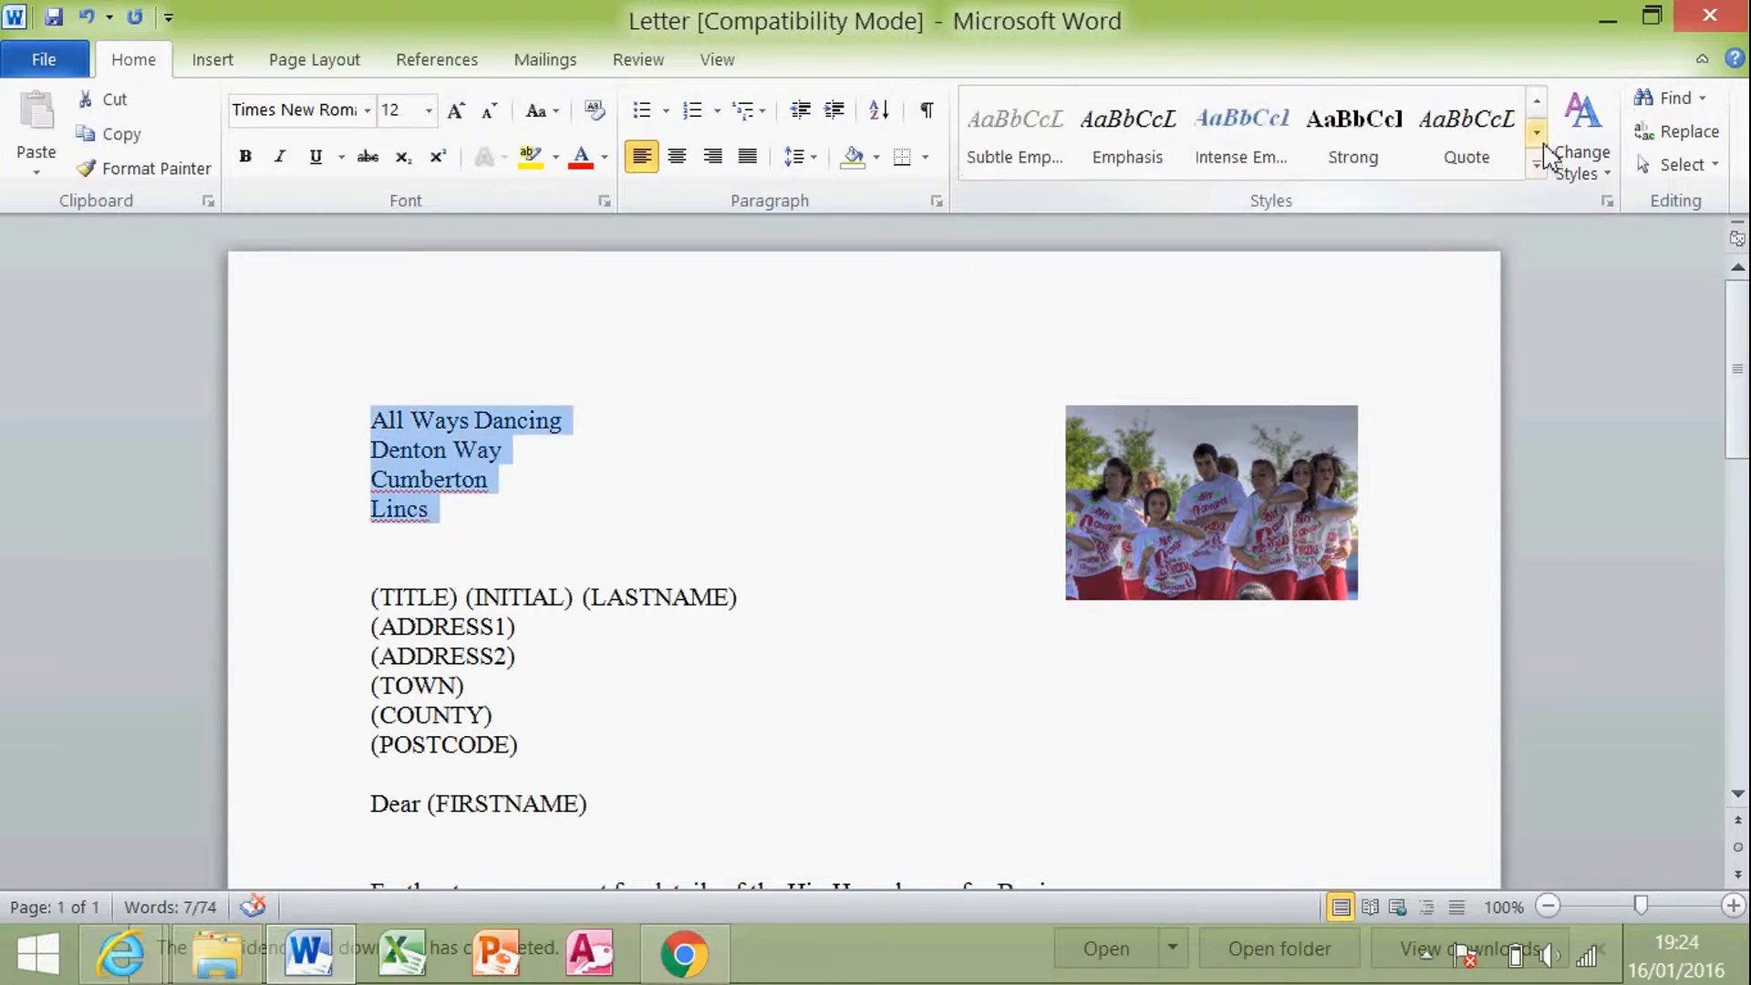
pyautogui.click(1226, 162)
pyautogui.click(543, 489)
# - Increase the font size of the "All Ways Dancing" line to 16 points
pyautogui.click(313, 418)
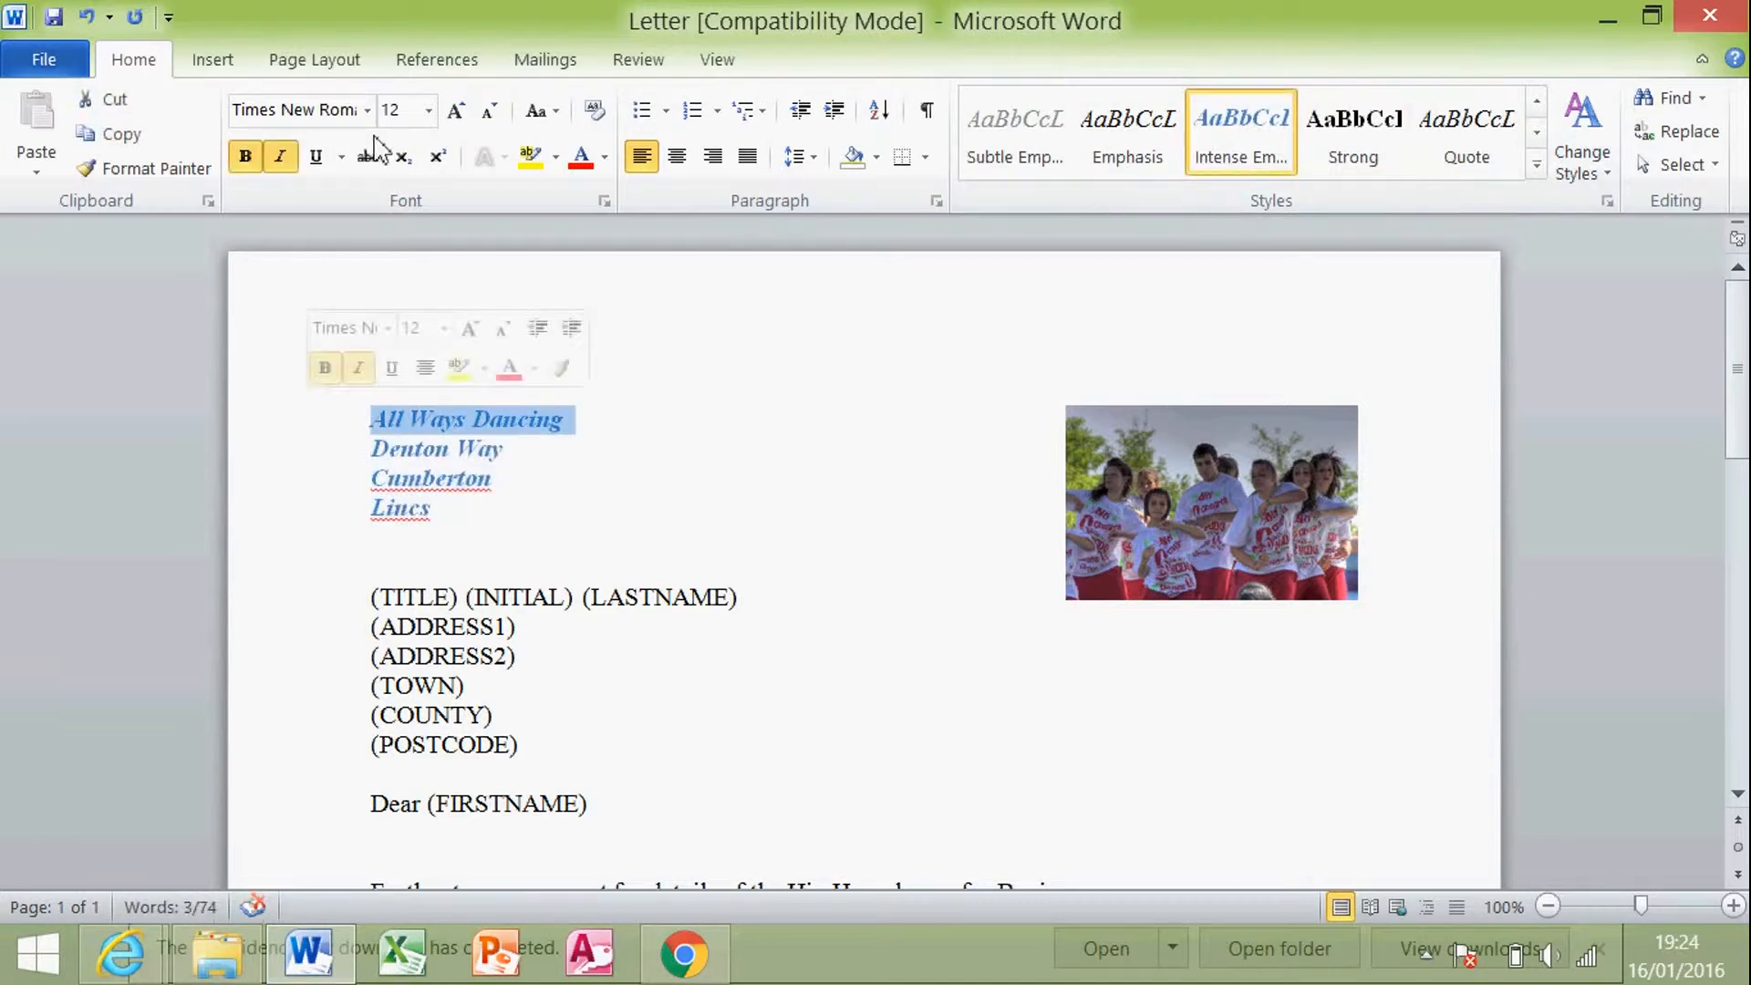
pyautogui.click(455, 110)
pyautogui.click(455, 110)
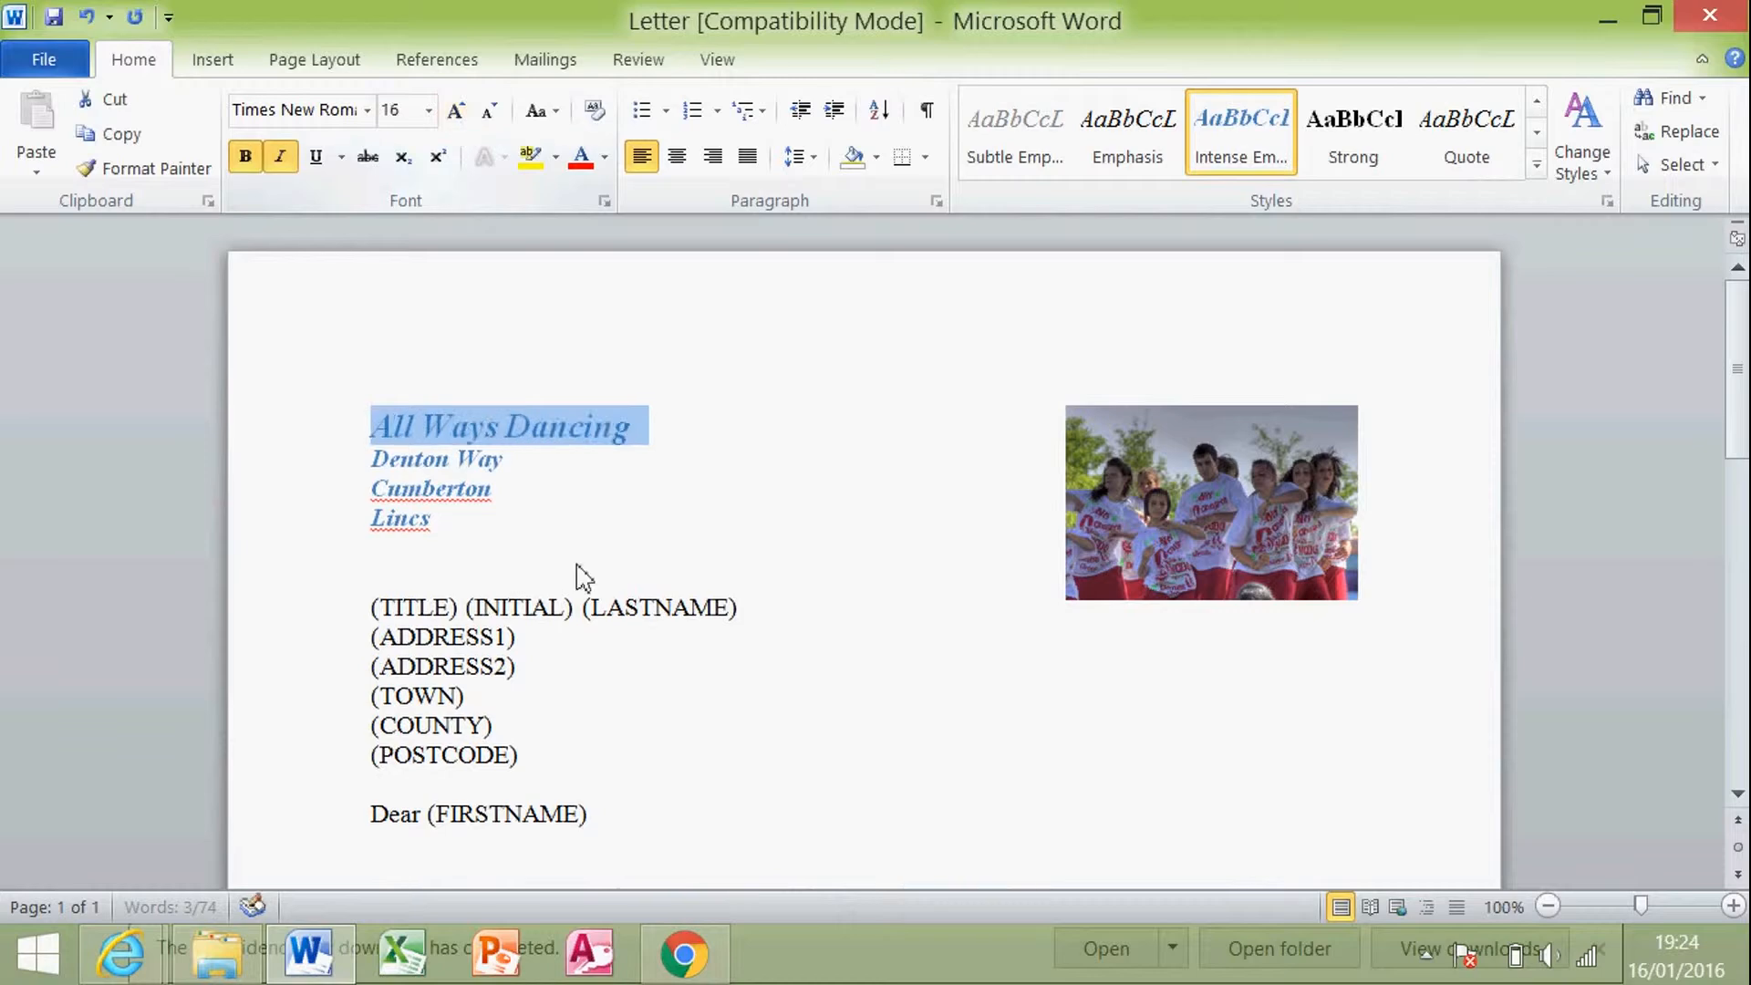
pyautogui.click(374, 573)
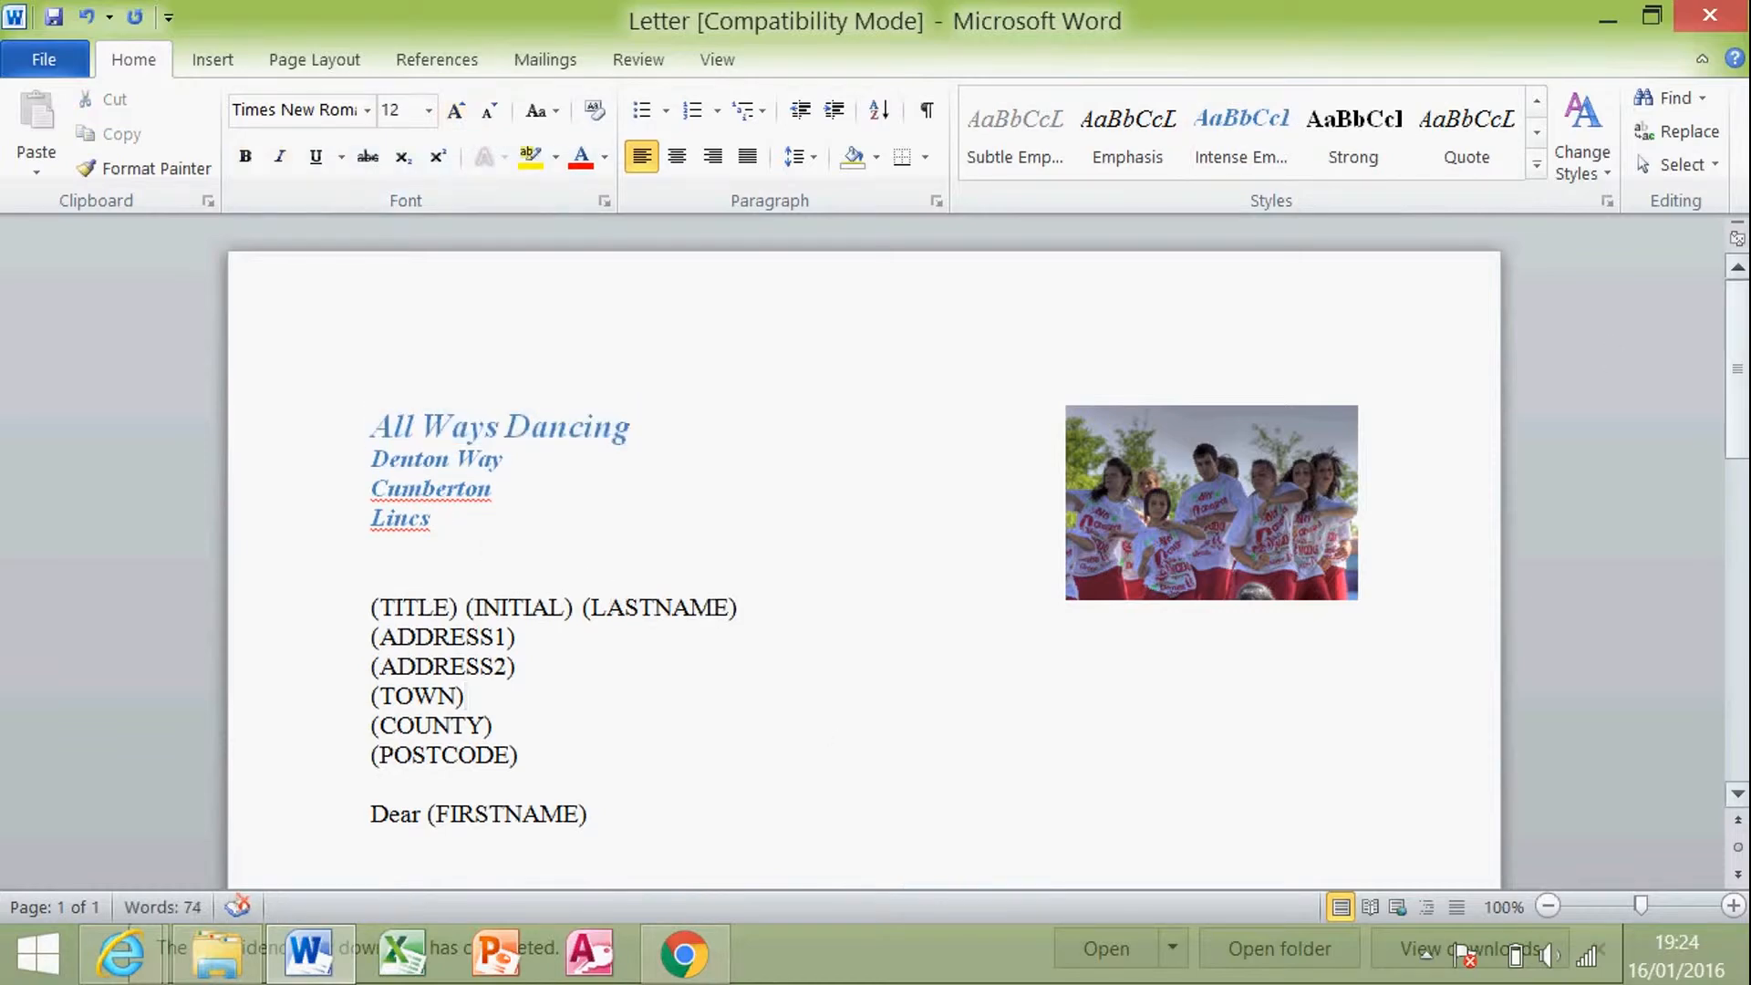
# - Enlarge the dance picture slightly in proportion, keeping its right edge at the page margin
pyautogui.scroll(-2, 1388, 347)
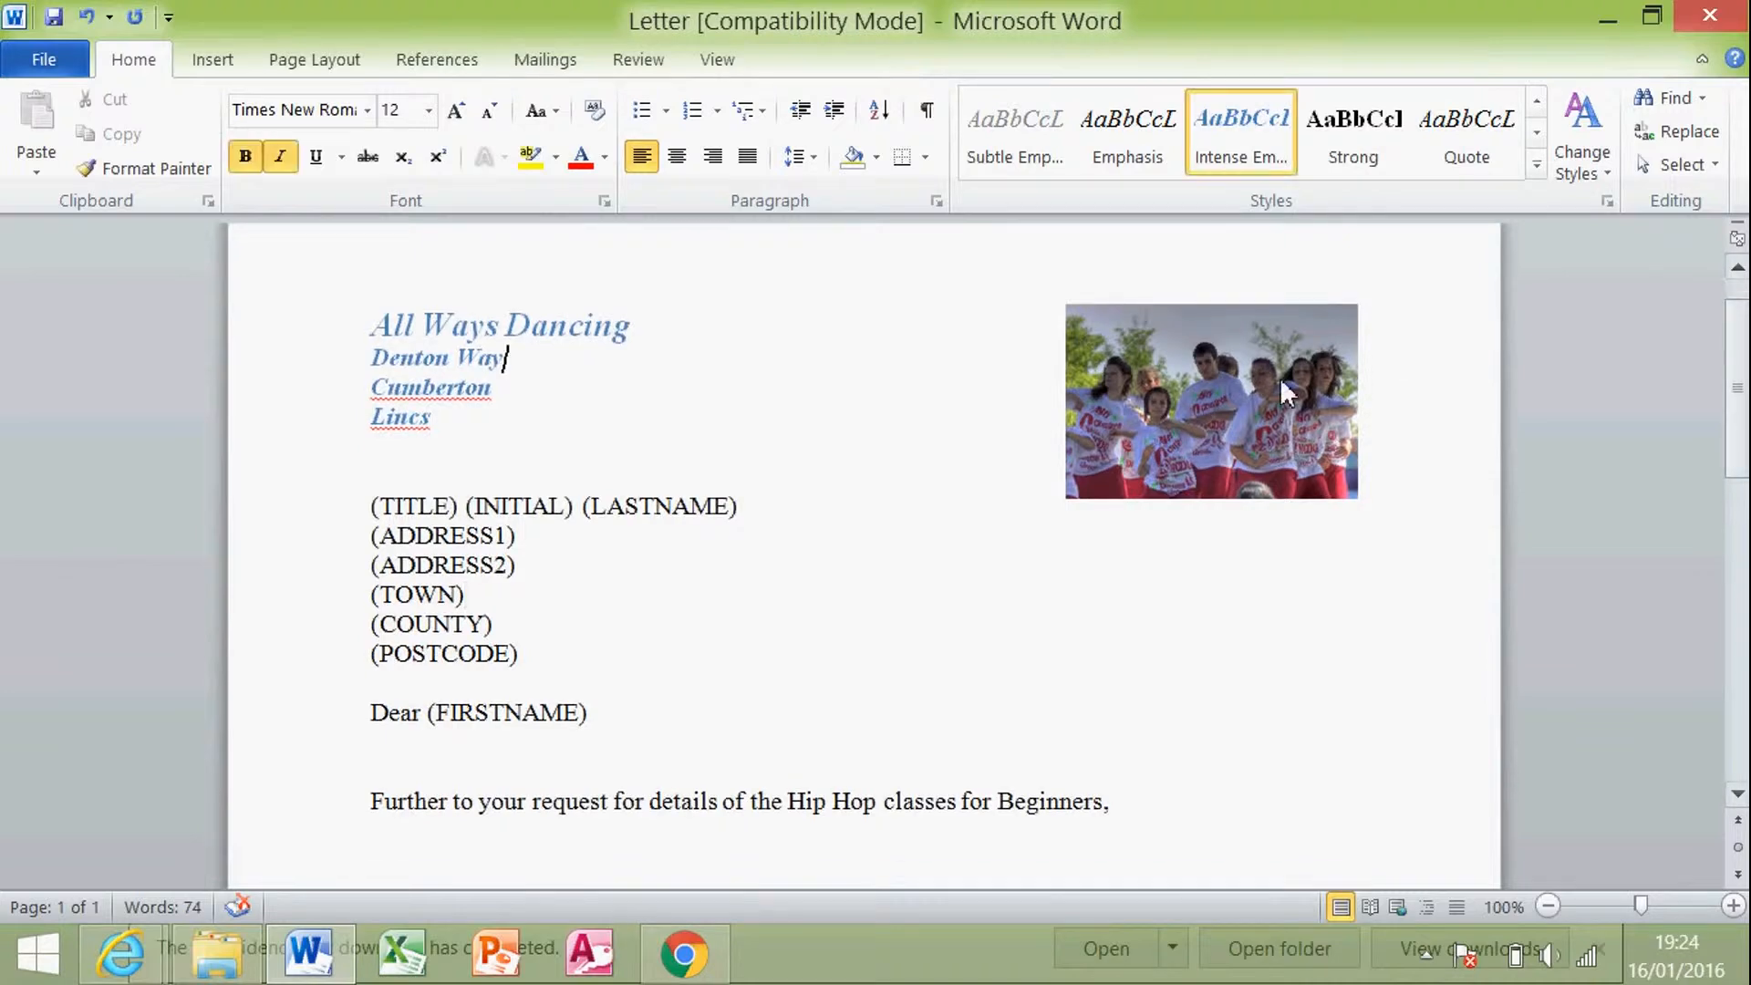
pyautogui.click(1131, 358)
pyautogui.moveTo(1065, 304); pyautogui.dragTo(1020, 278)
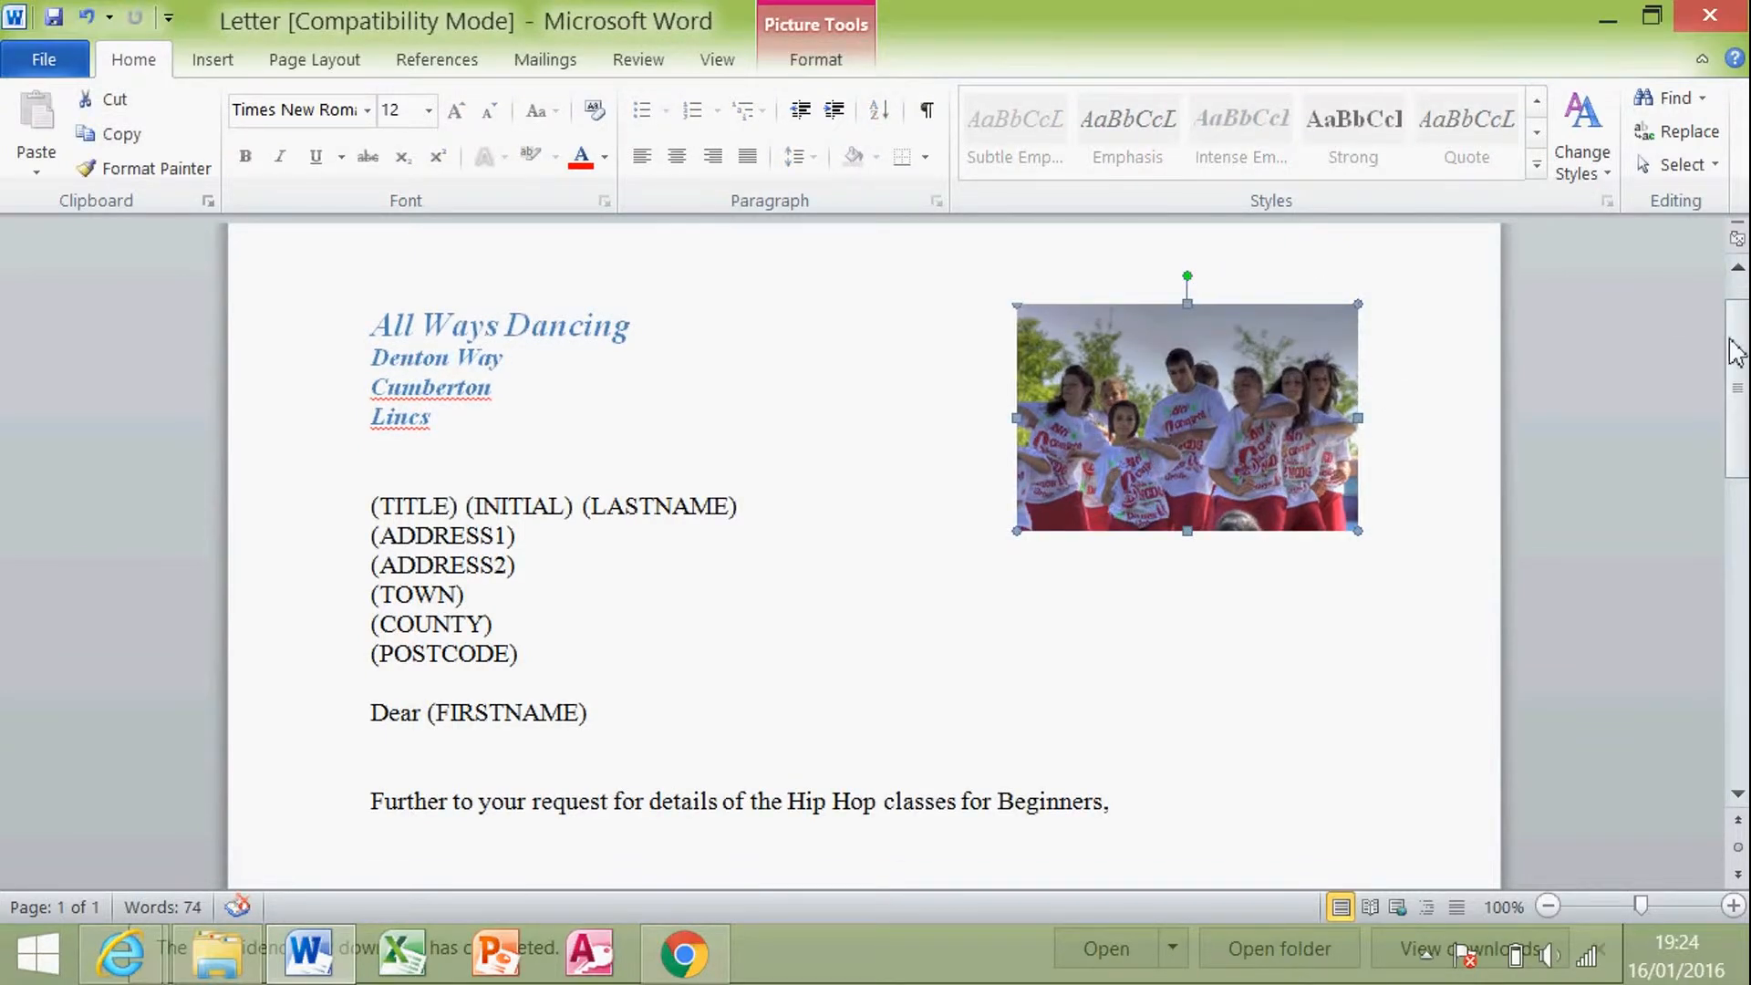
# - Remove the blank lines before "please find this" so that it continues the sentence ending in "Beginners,"
pyautogui.scroll(-3, 1737, 383)
pyautogui.scroll(-3, 864, 557)
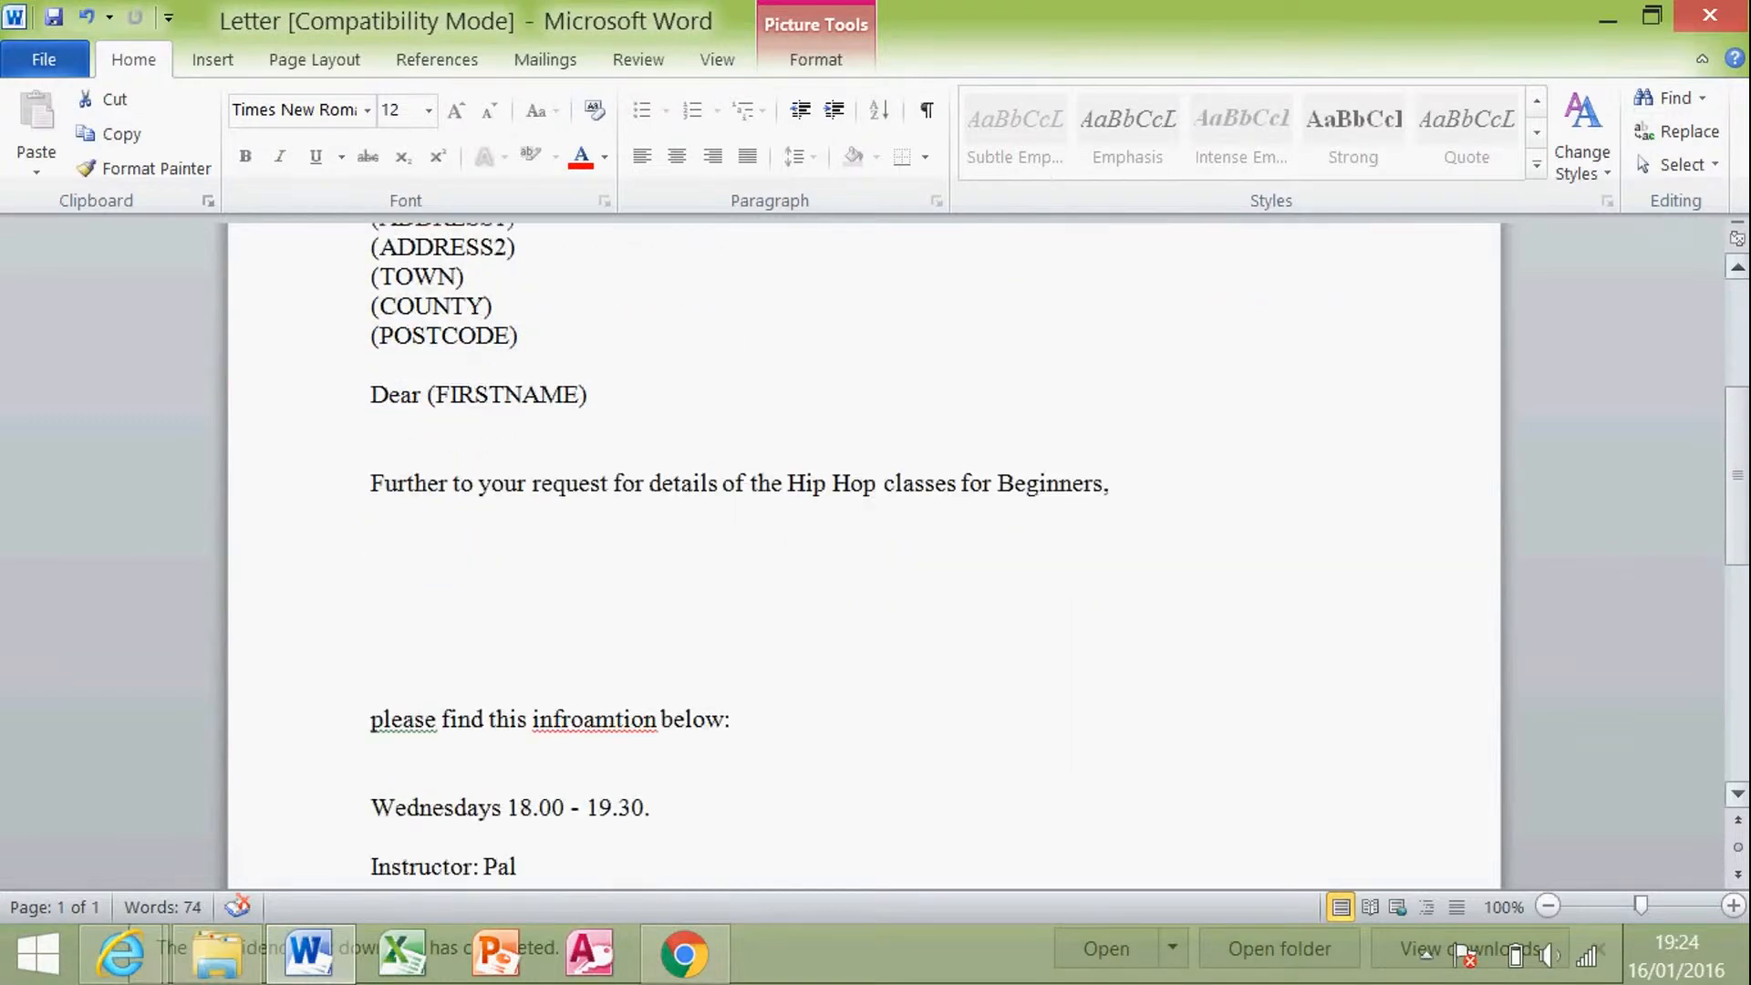
pyautogui.scroll(-3, 951, 574)
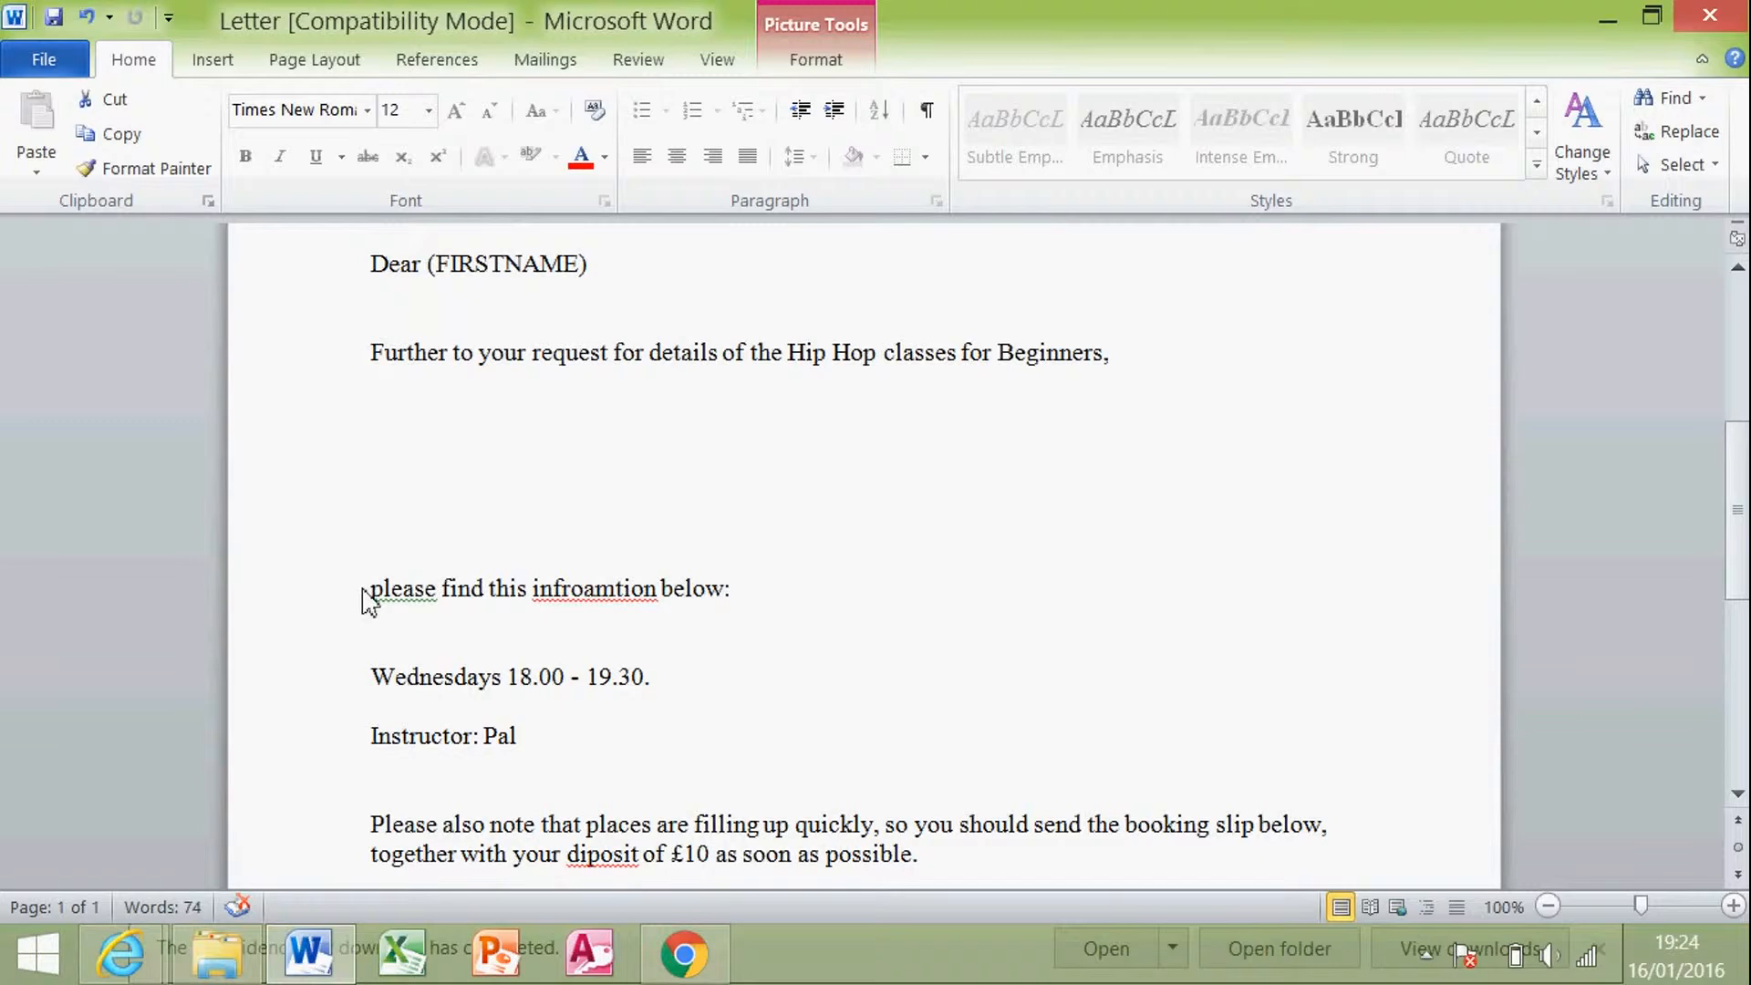
pyautogui.click(365, 590)
pyautogui.press('BackSpace')
pyautogui.press('BackSpace')
pyautogui.press('BackSpace')
pyautogui.press('BackSpace')
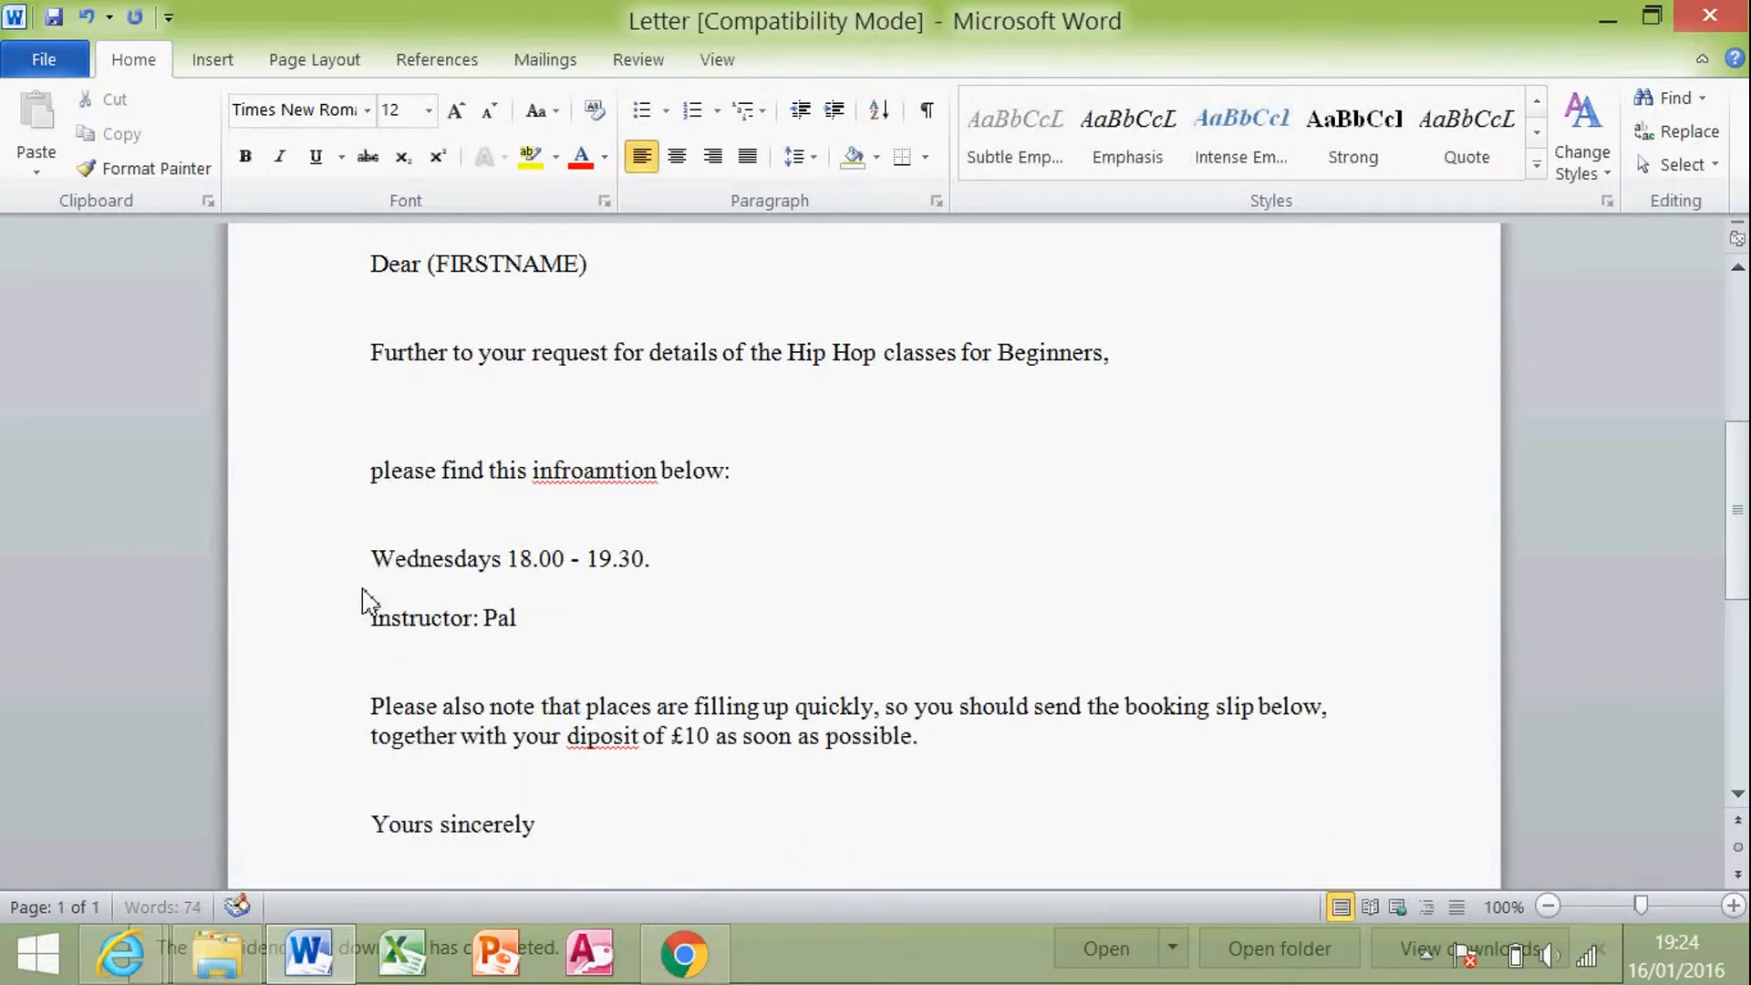
pyautogui.press('BackSpace')
pyautogui.press('BackSpace')
pyautogui.press('BackSpace')
pyautogui.press('BackSpace')
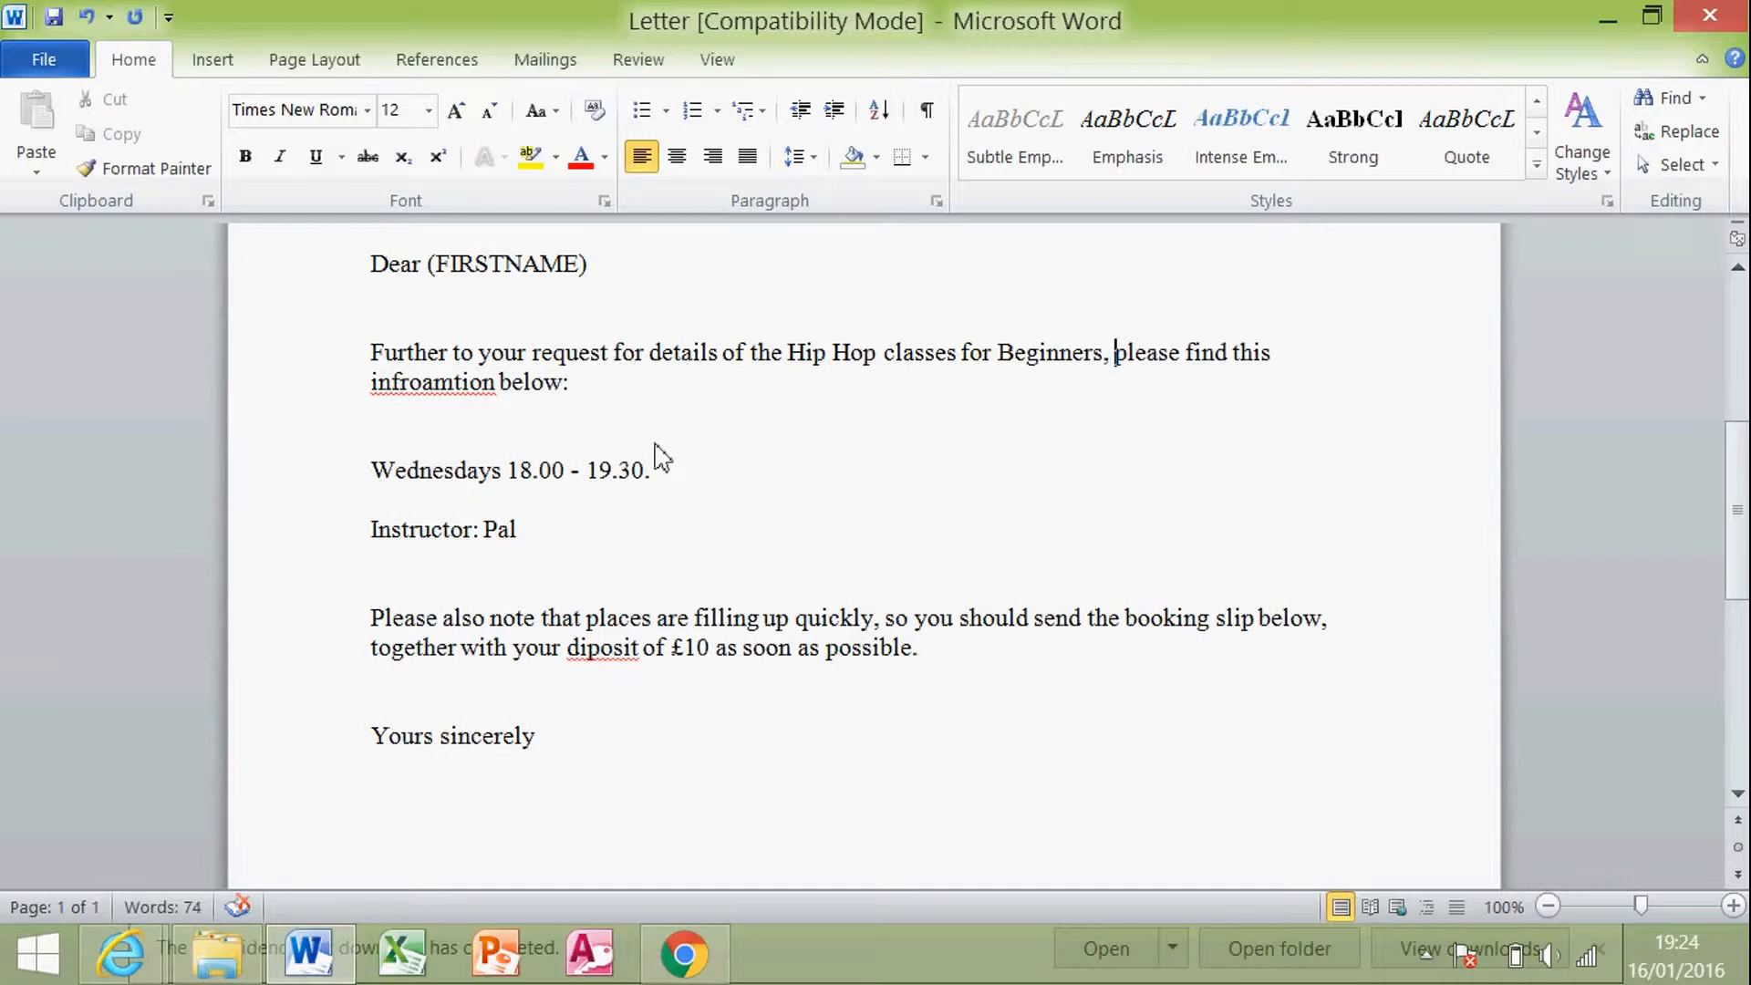
# - Correct the spelling of "infroamtion" to "information" and "diposit" to "deposit" in the letter's body
pyautogui.click(413, 383)
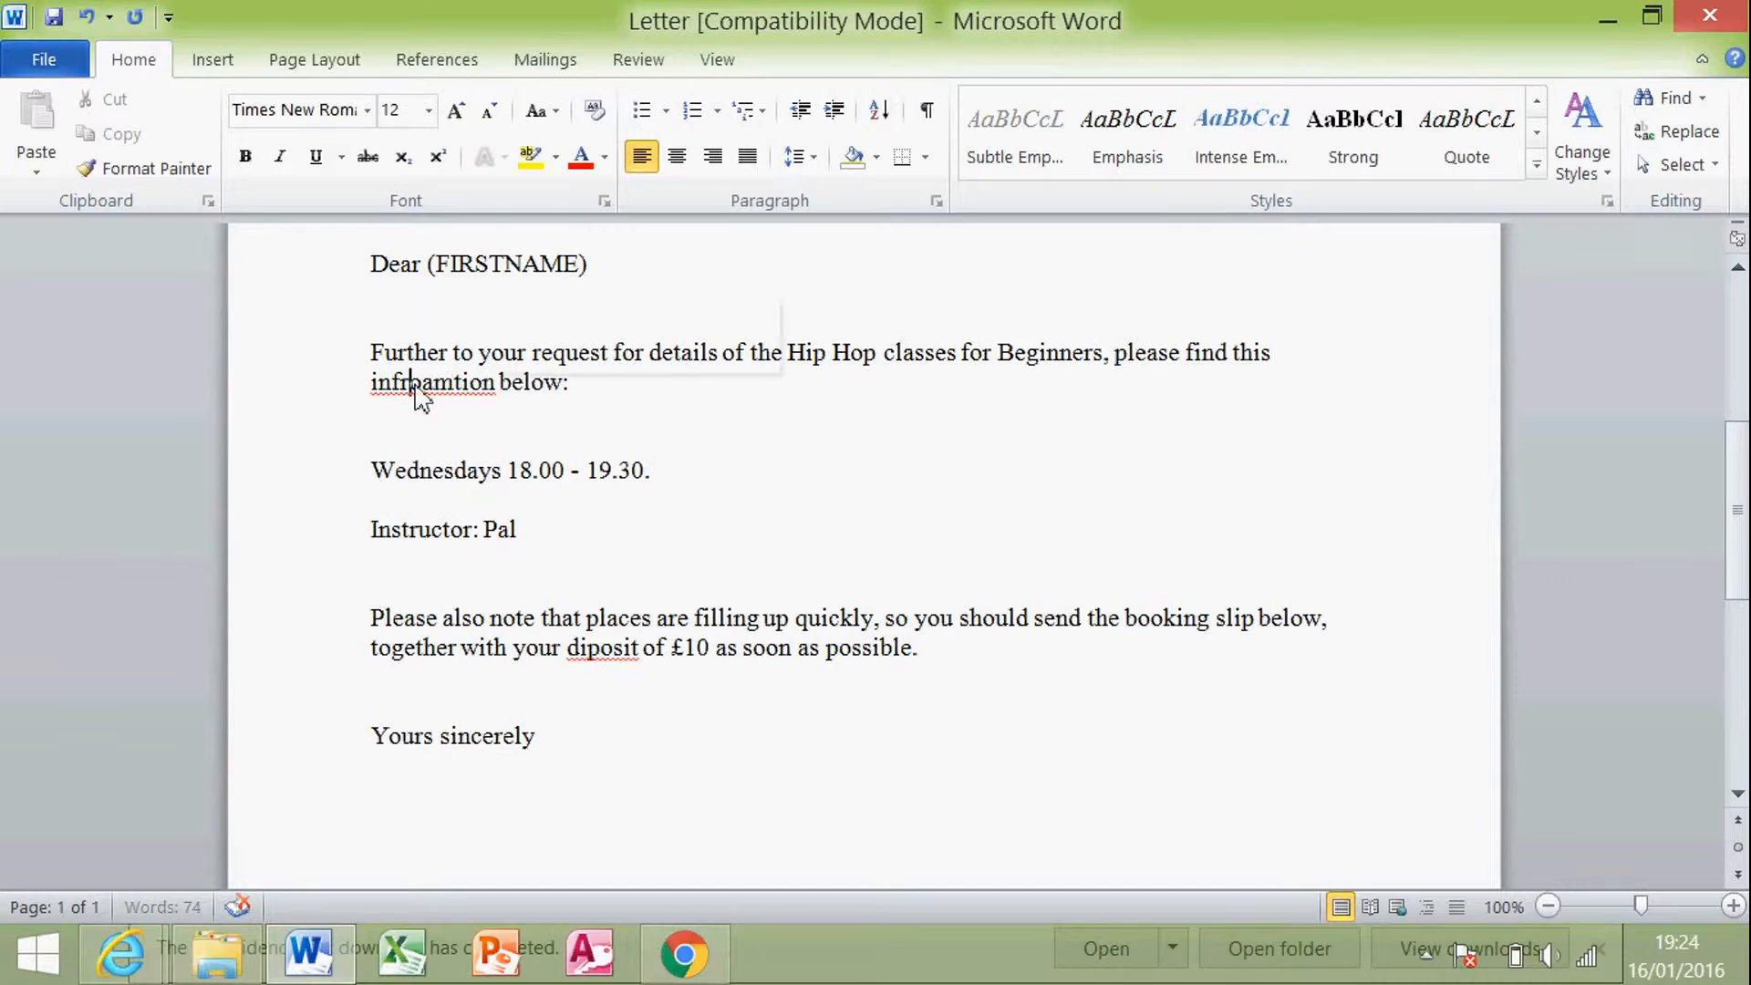
pyautogui.rightClick(495, 394)
pyautogui.click(623, 419)
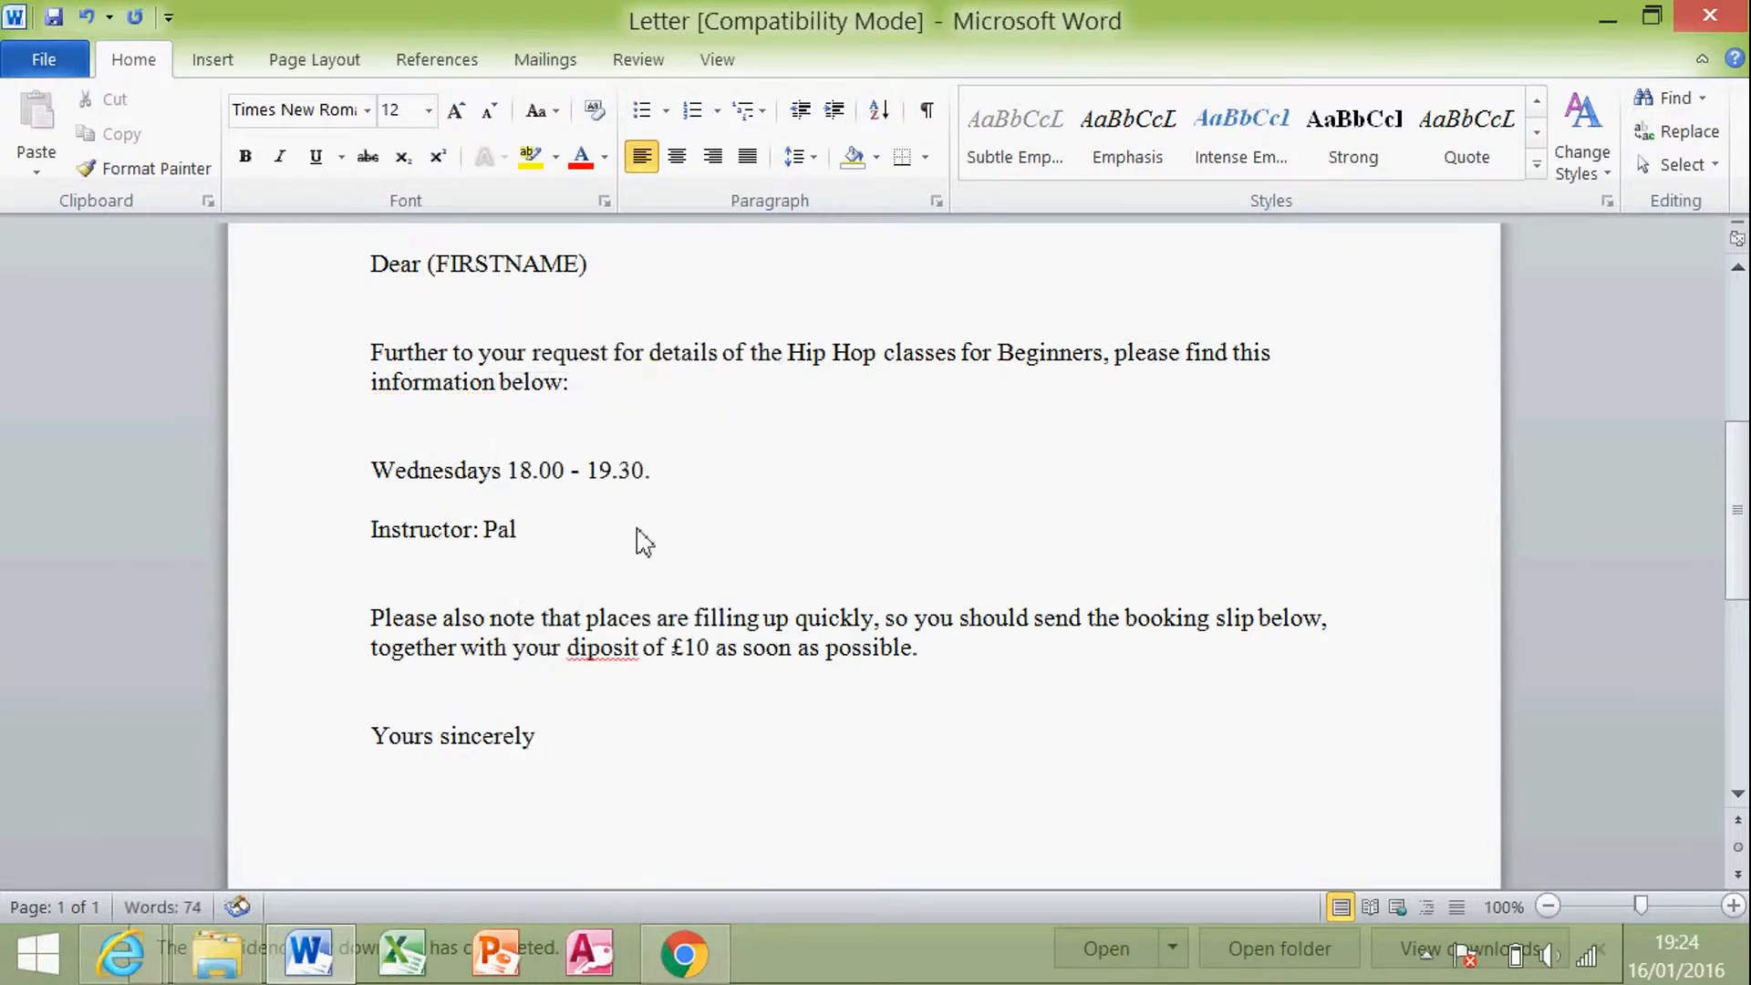
pyautogui.click(598, 658)
pyautogui.rightClick(599, 660)
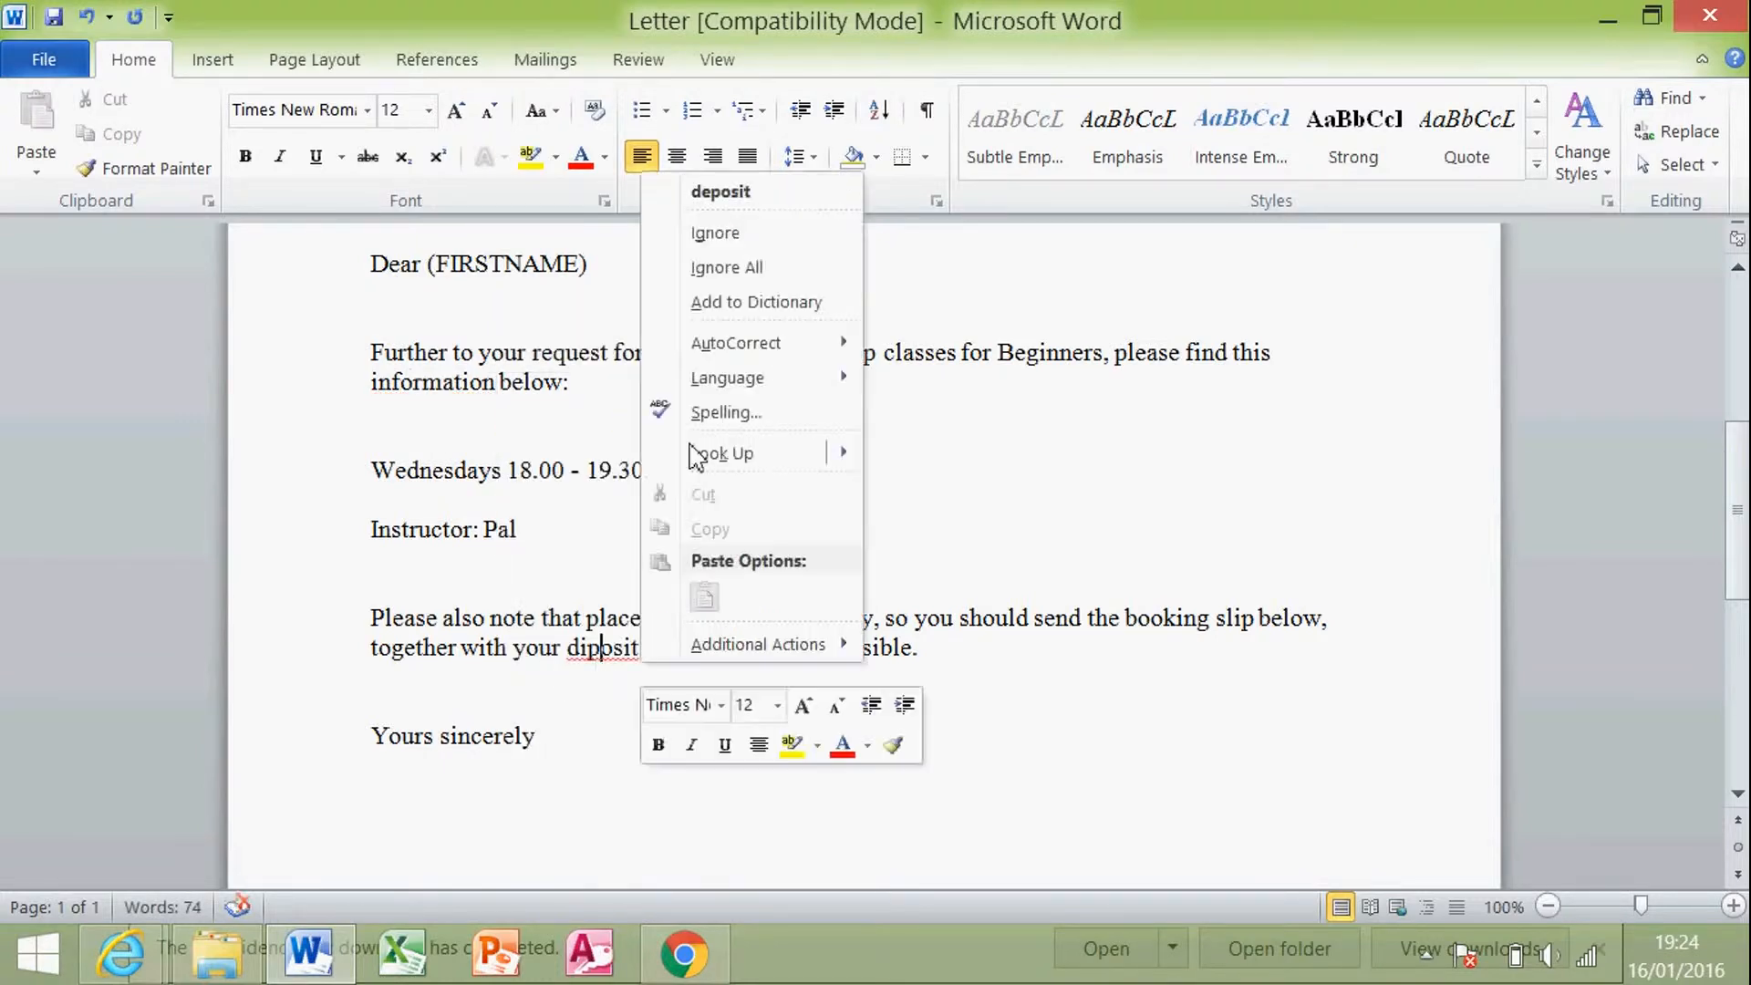
pyautogui.click(756, 212)
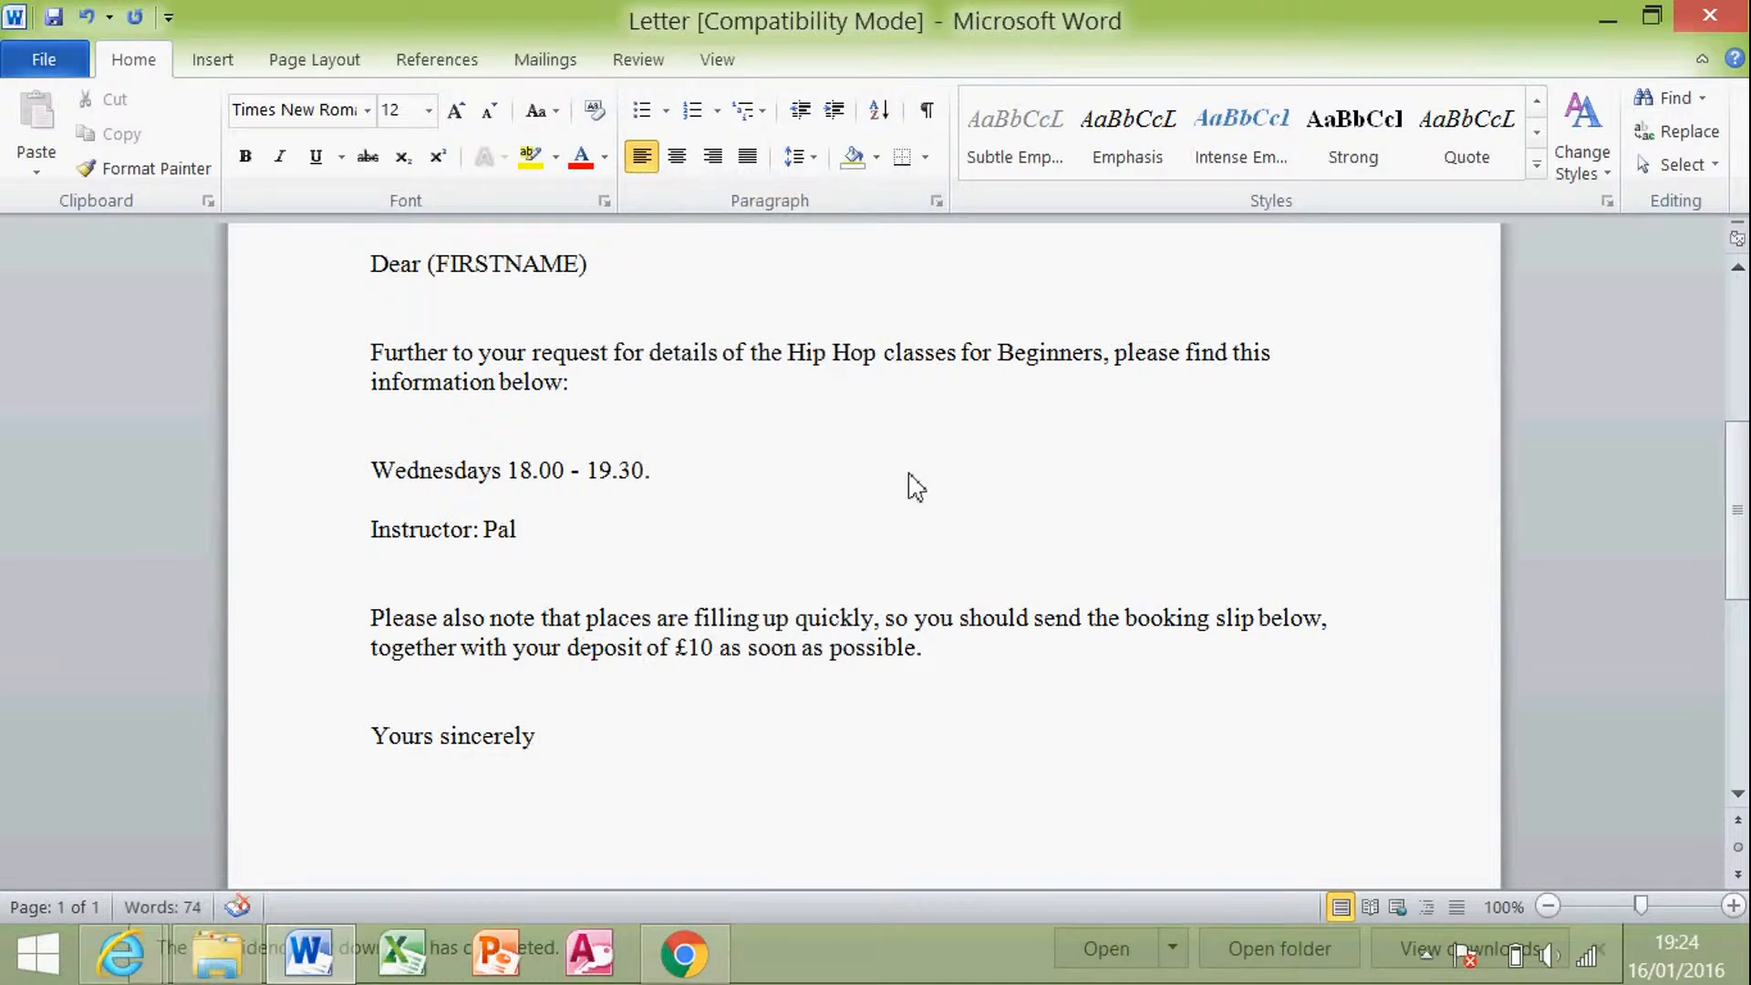
pyautogui.click(1065, 672)
pyautogui.click(844, 726)
# - Switch to the exam page in Internet Explorer and read the Task 7 instructions for the tear-off slip
pyautogui.moveTo(1737, 462); pyautogui.dragTo(1703, 276)
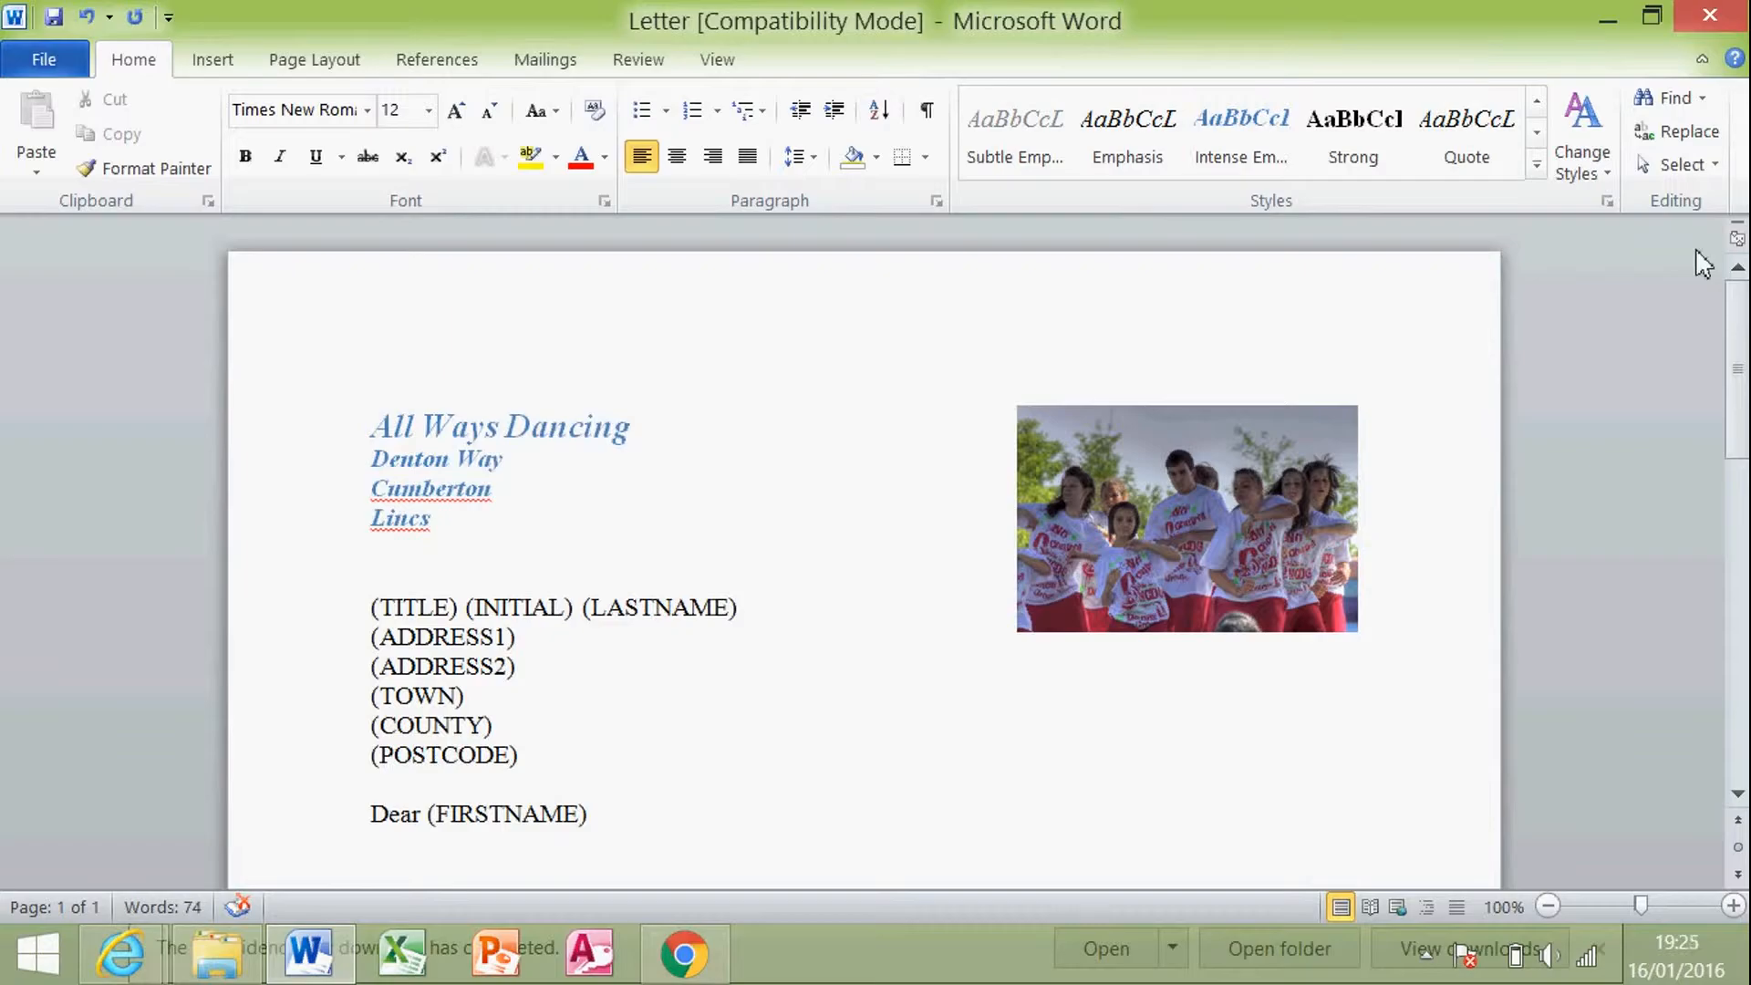
pyautogui.hotkey('alt', 'Tab')
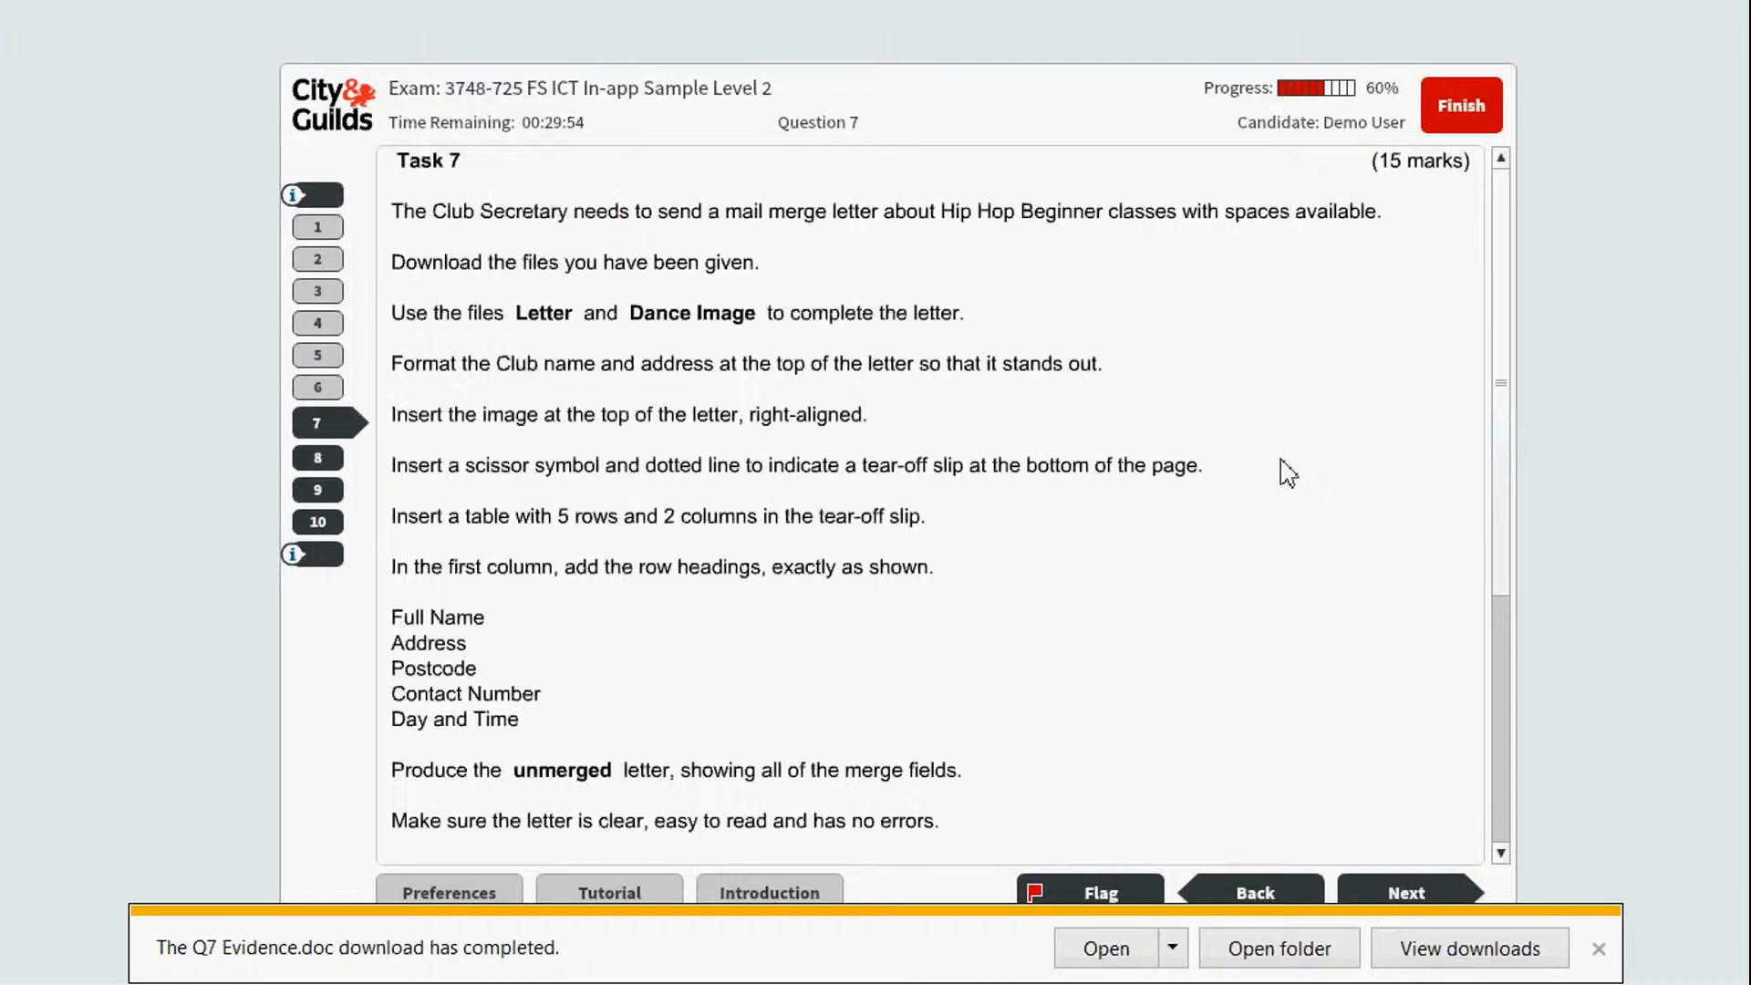
pyautogui.press('alt')
# - Switch back to the letter in Word and remove two blank lines between "Yours sincerely" and the signatory's name
pyautogui.hotkey('alt', 'Tab')
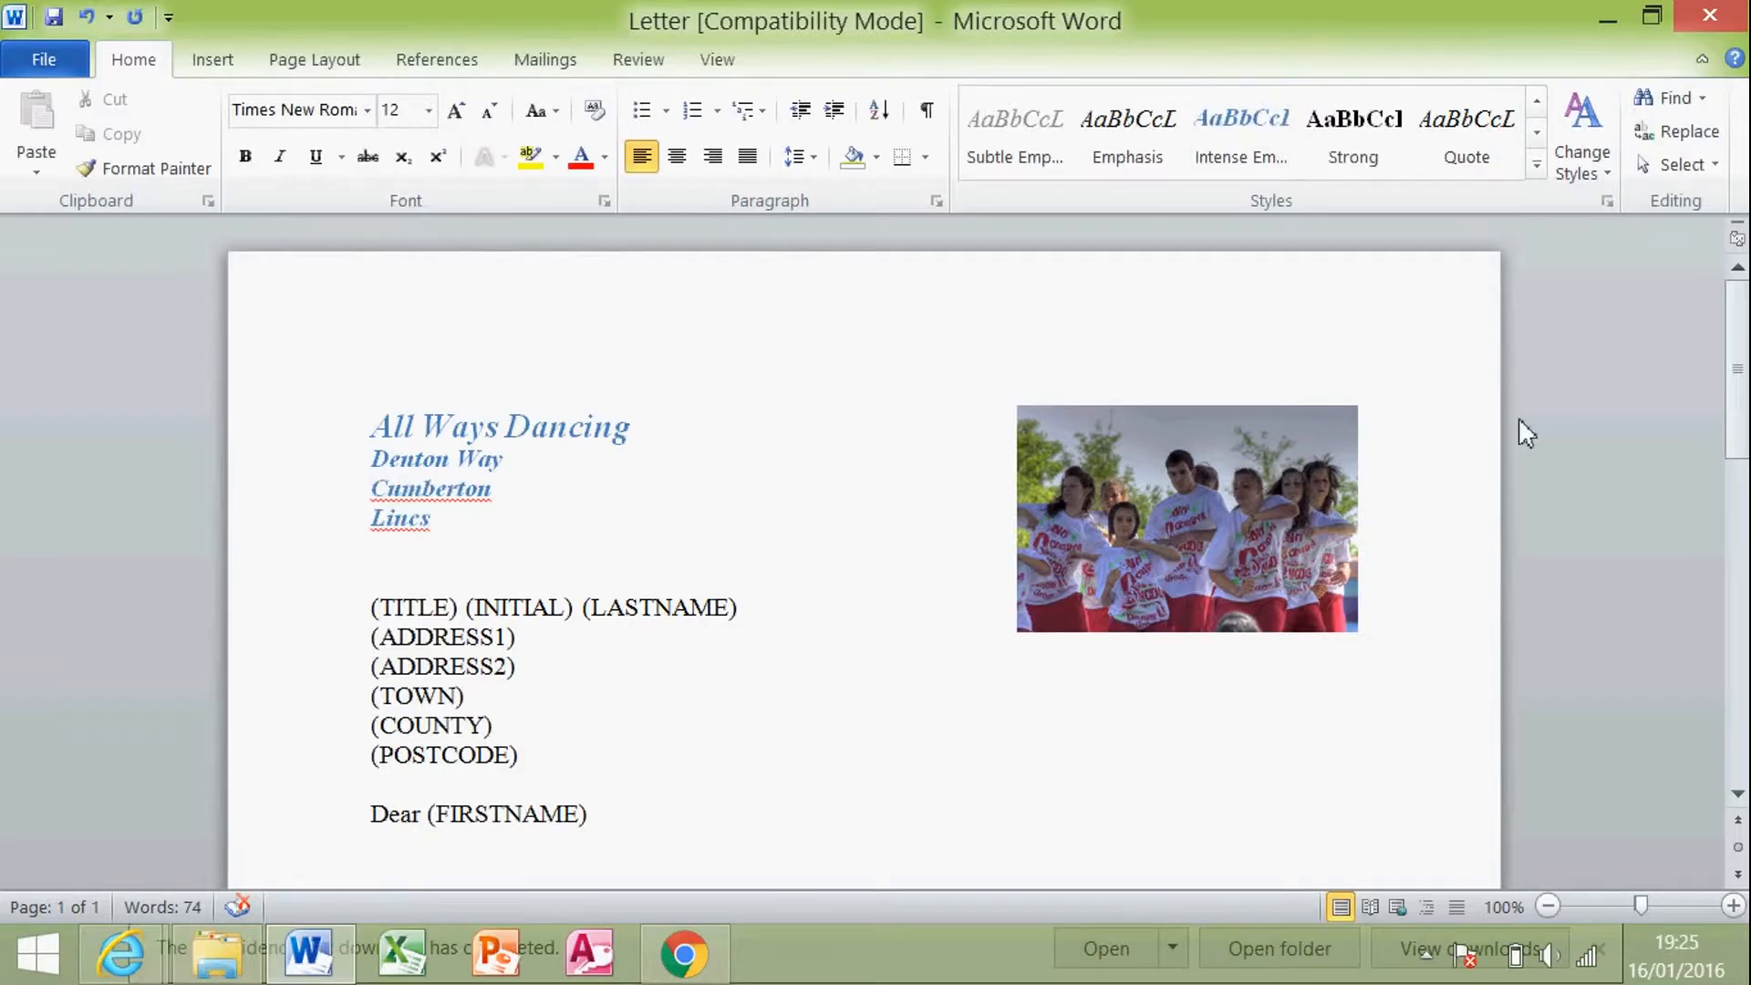
pyautogui.moveTo(1743, 342); pyautogui.dragTo(1743, 417)
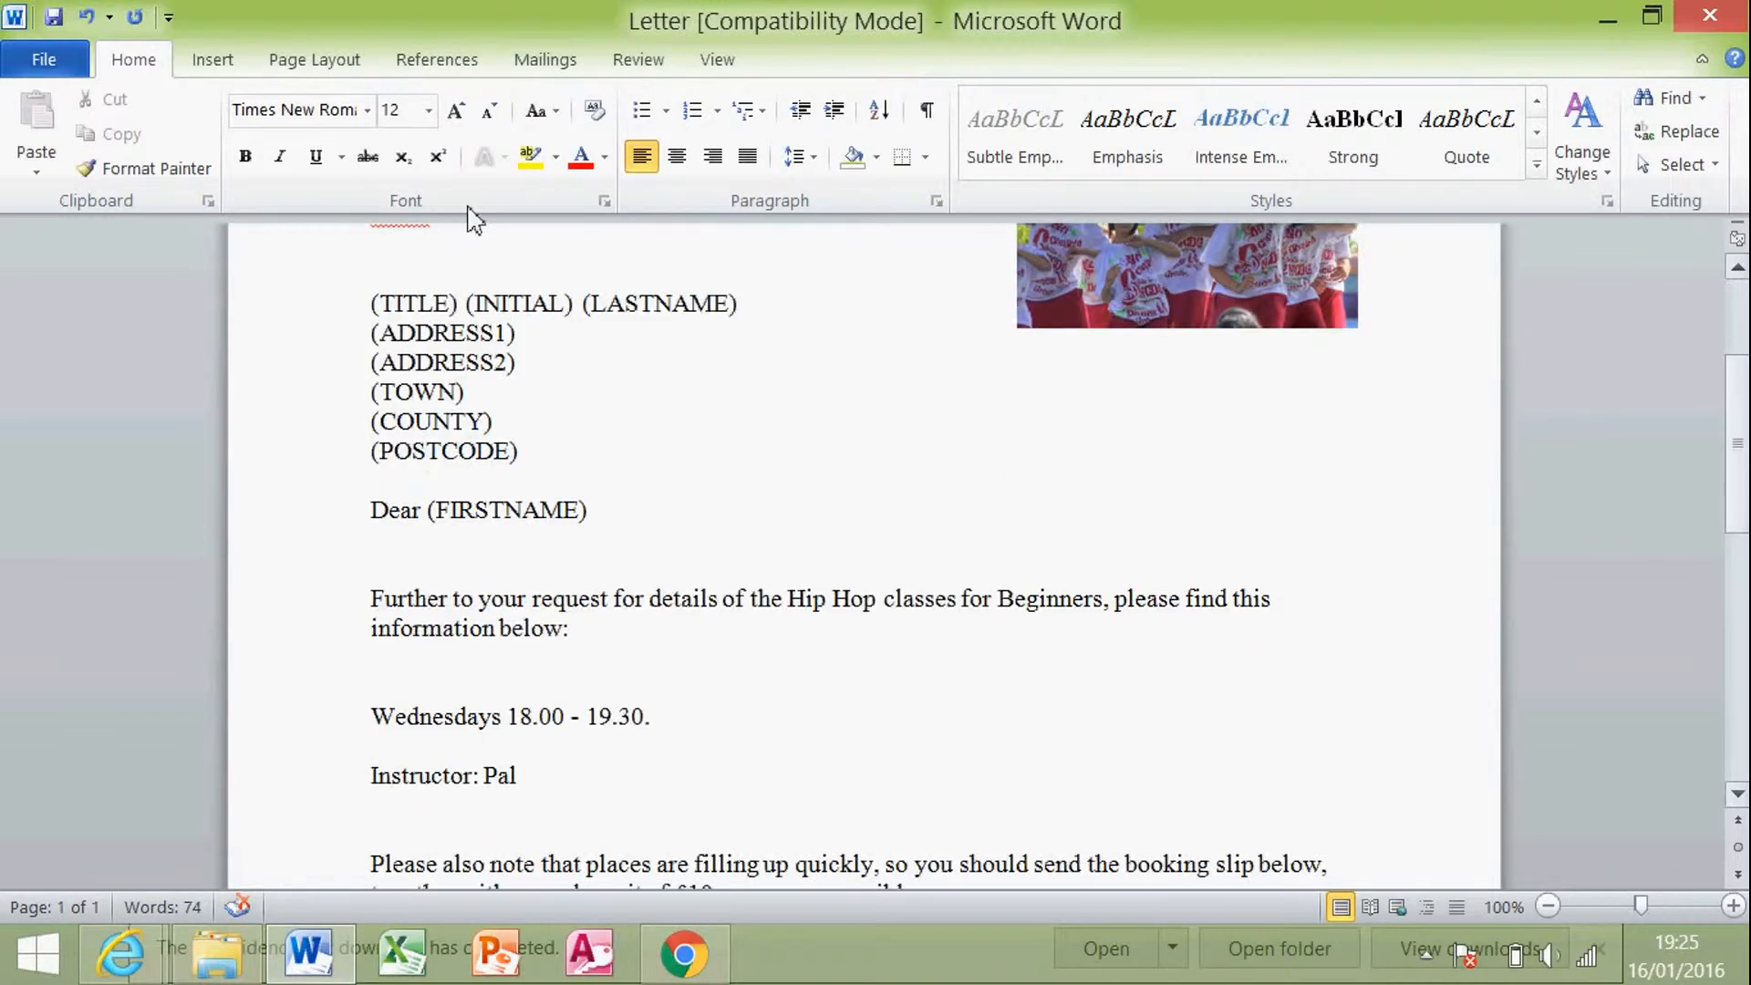
pyautogui.click(208, 61)
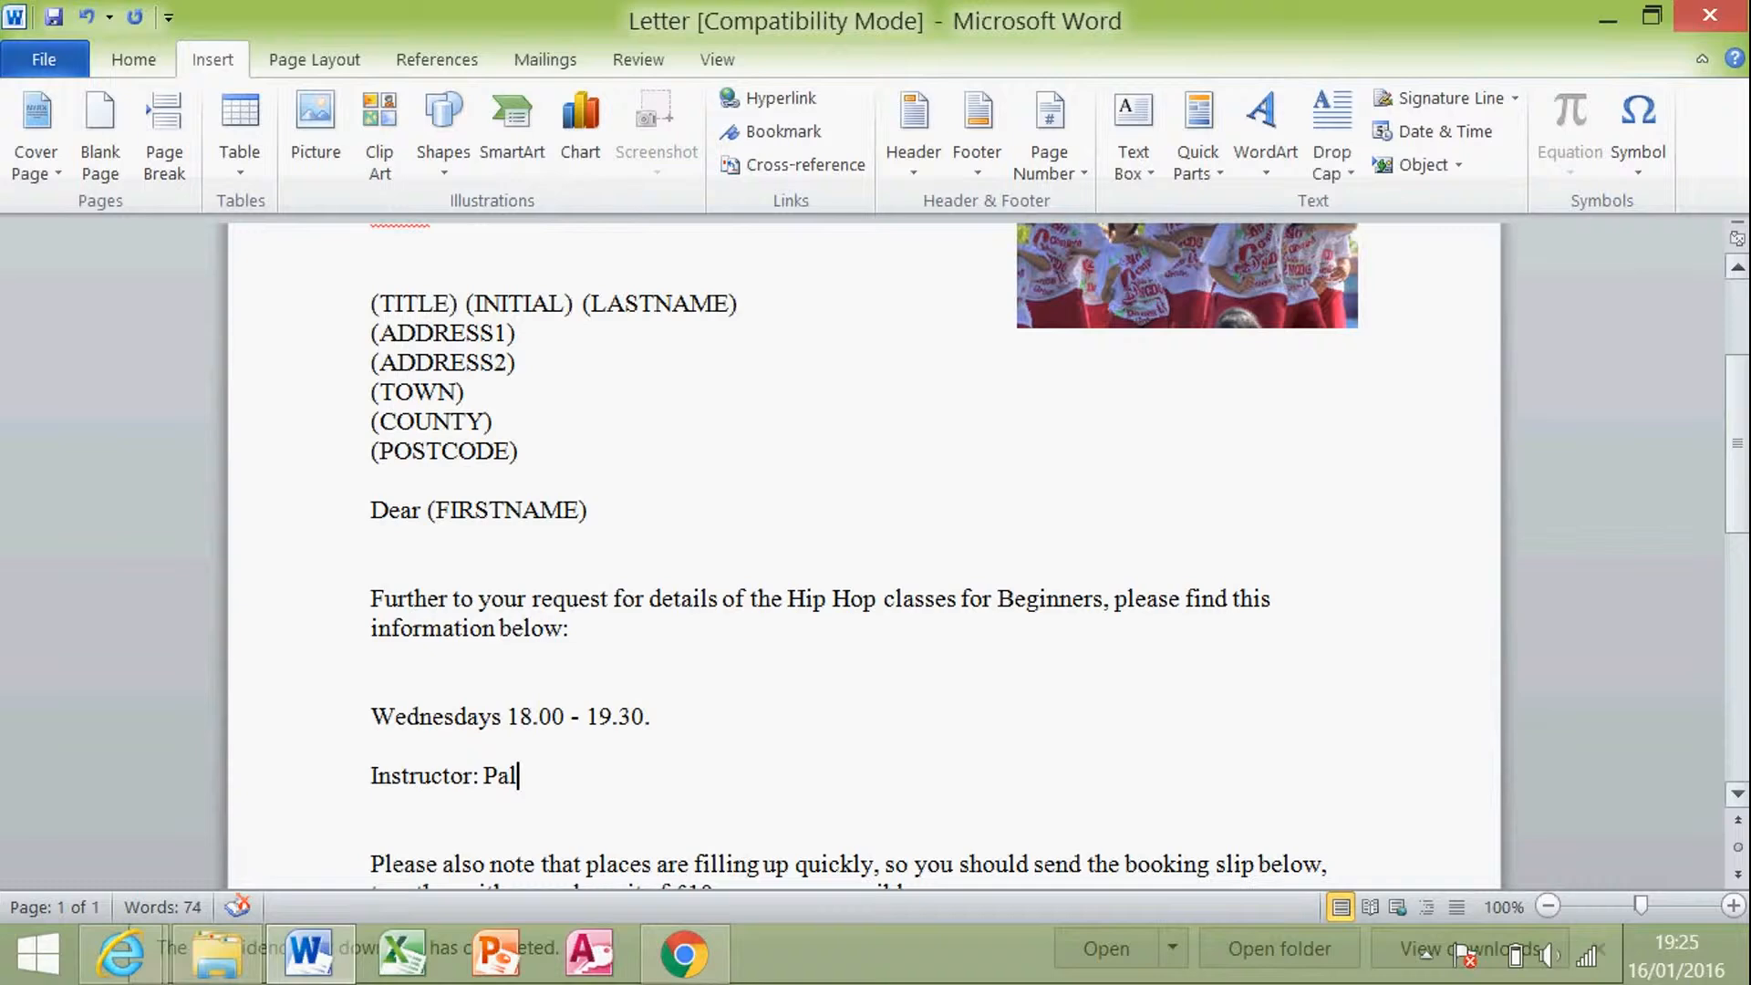
pyautogui.moveTo(1744, 453); pyautogui.dragTo(1733, 640)
pyautogui.click(735, 394)
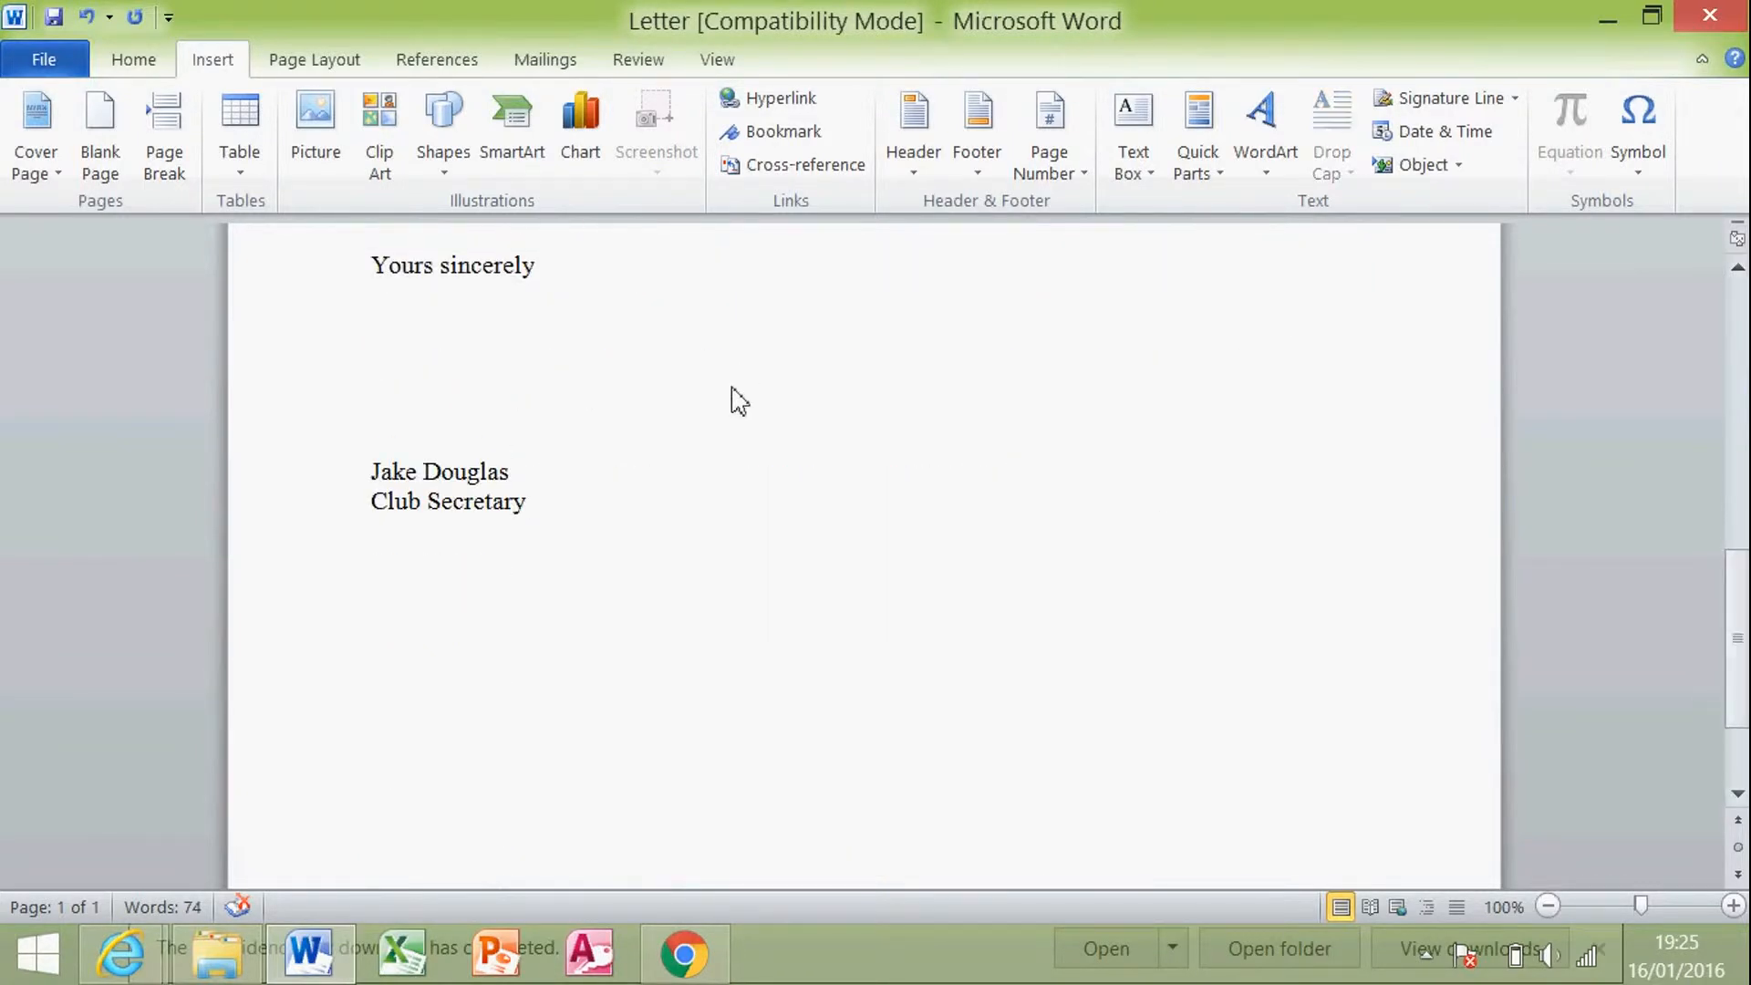
pyautogui.press('BackSpace')
pyautogui.press('BackSpace')
# - Insert the Wingdings open scissors symbol, character code 34, on a new line below "Club Secretary"
pyautogui.click(381, 510)
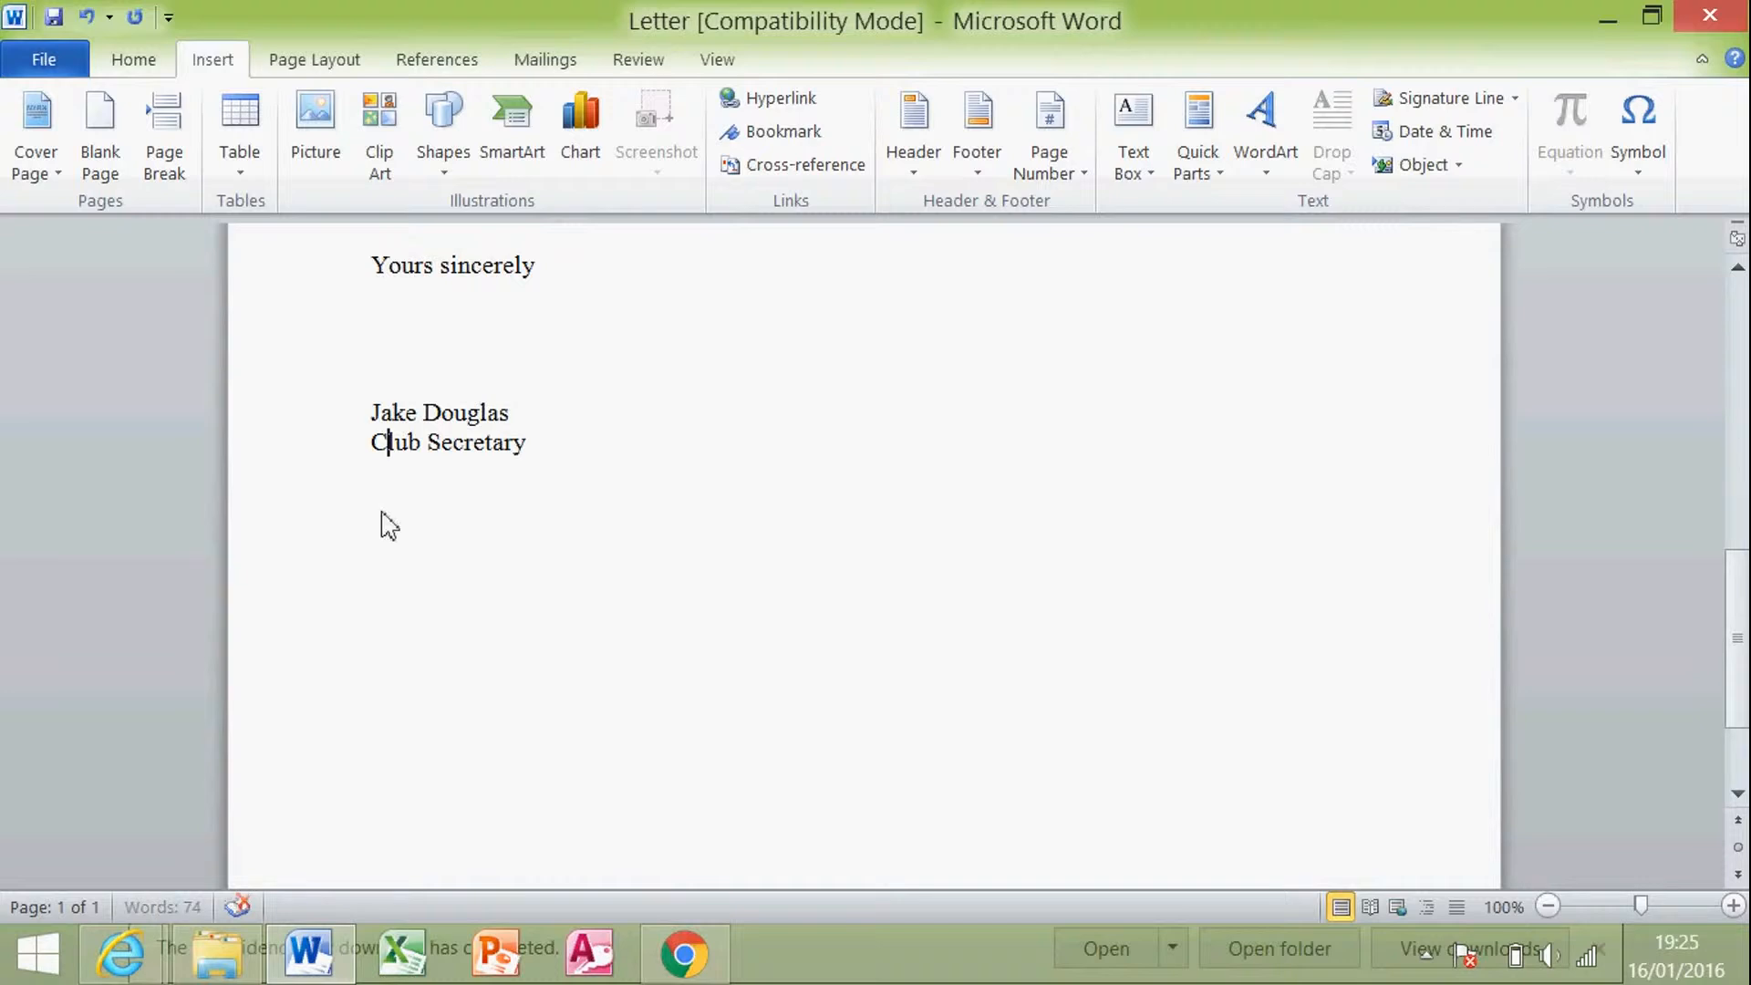
pyautogui.click(589, 455)
pyautogui.press('Return')
pyautogui.click(1649, 153)
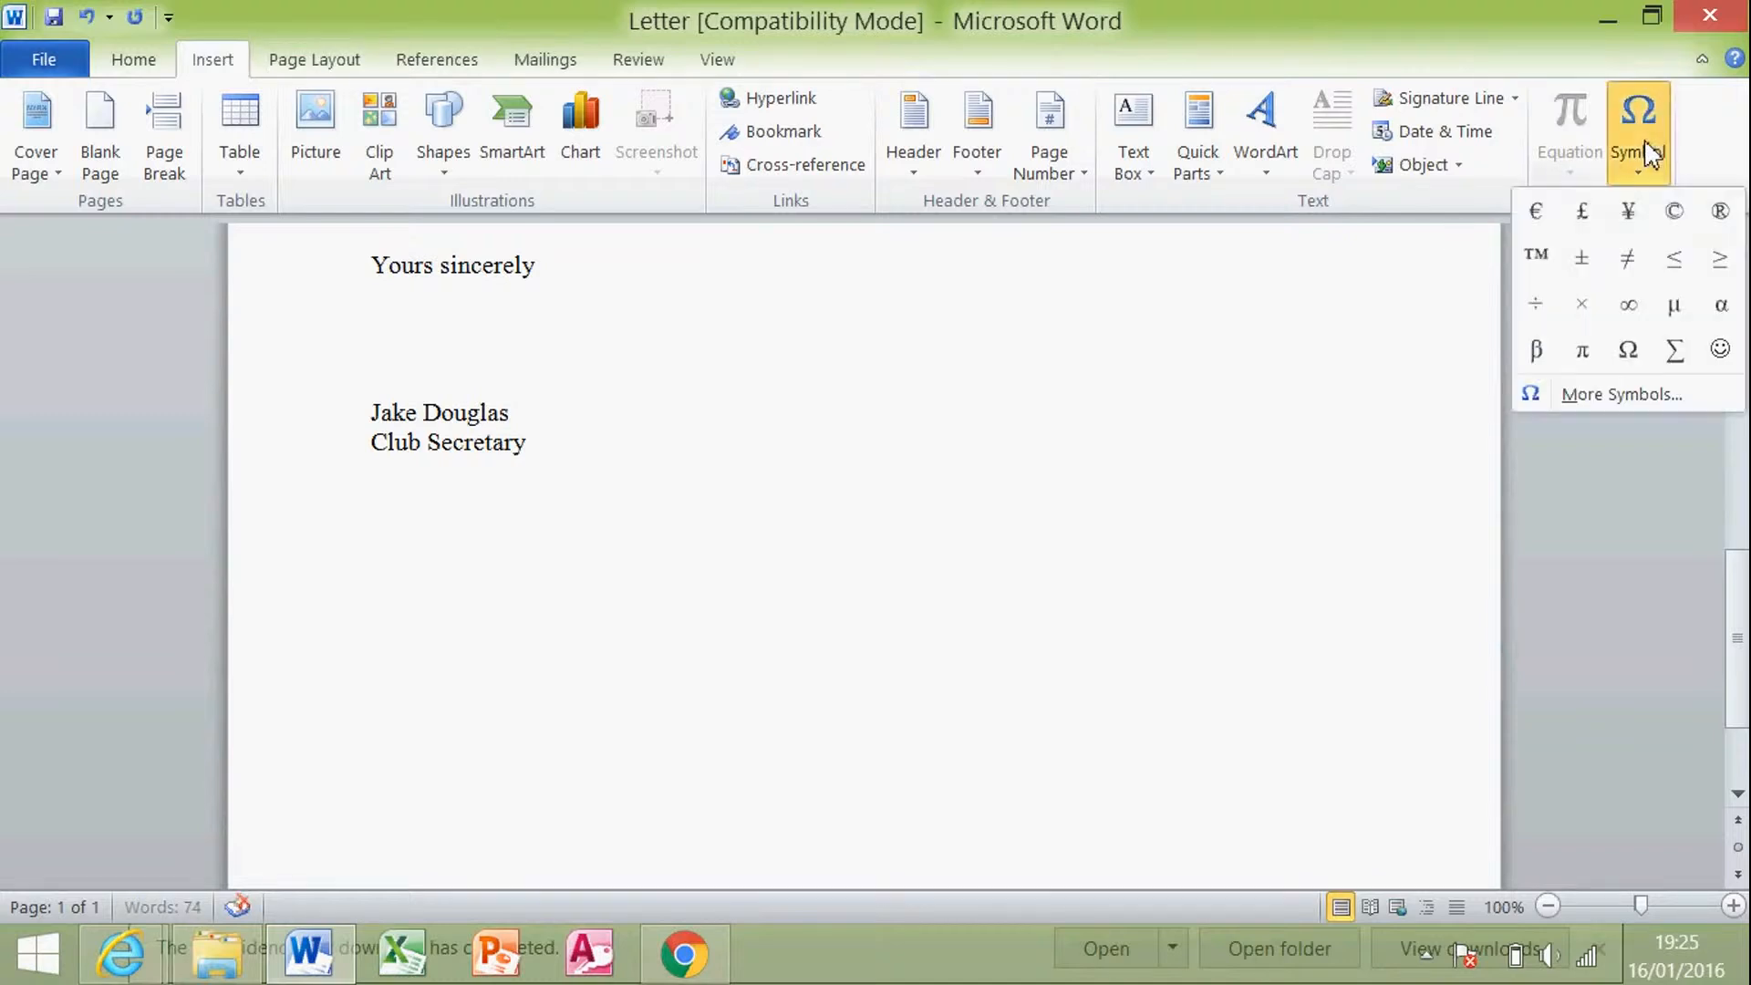
pyautogui.click(1628, 394)
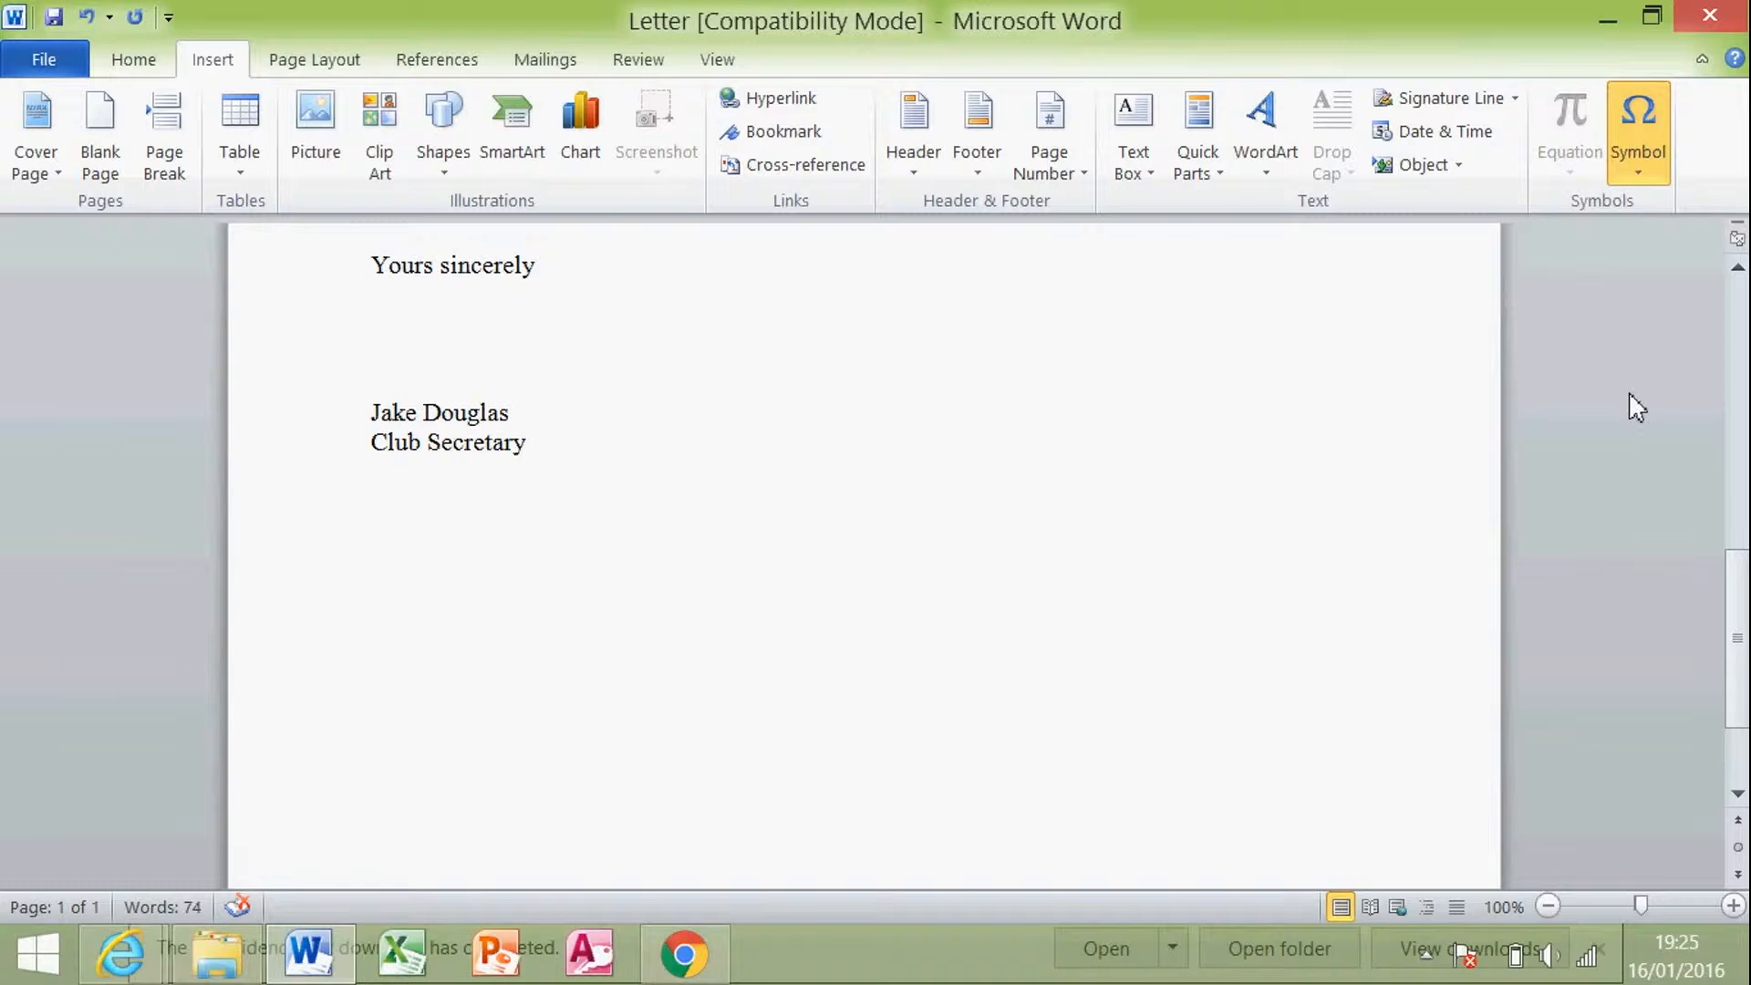
pyautogui.moveTo(1243, 419); pyautogui.dragTo(1238, 432)
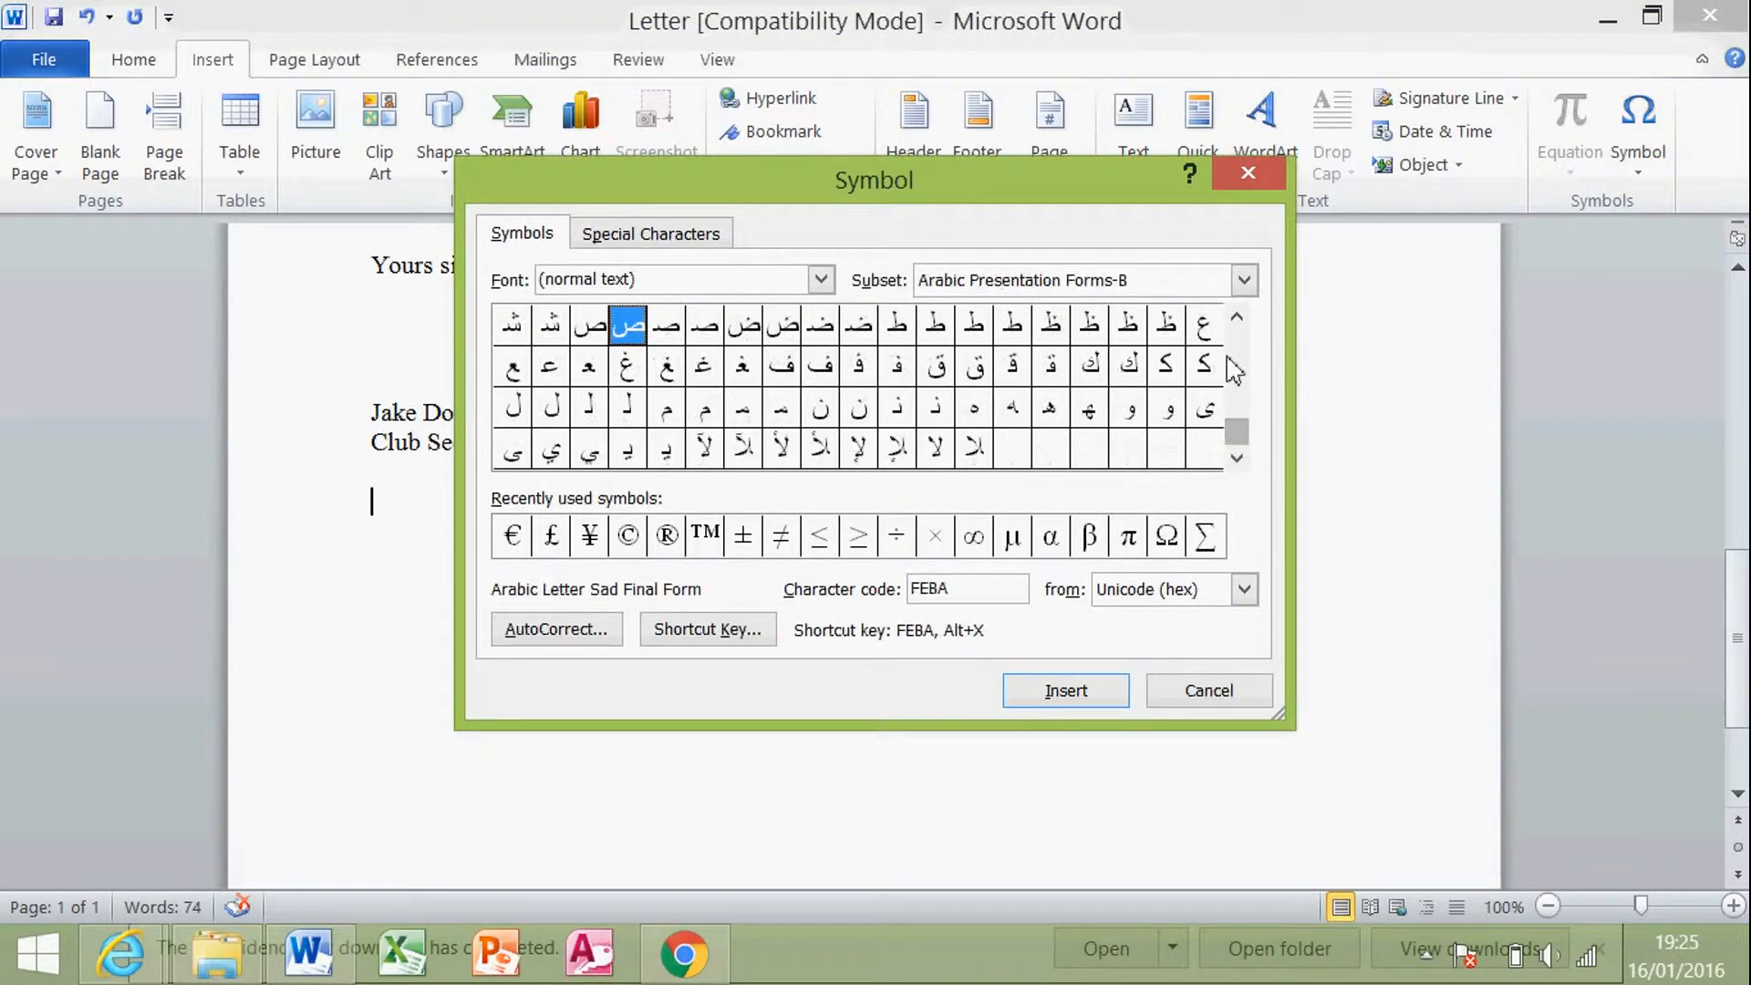
pyautogui.click(821, 281)
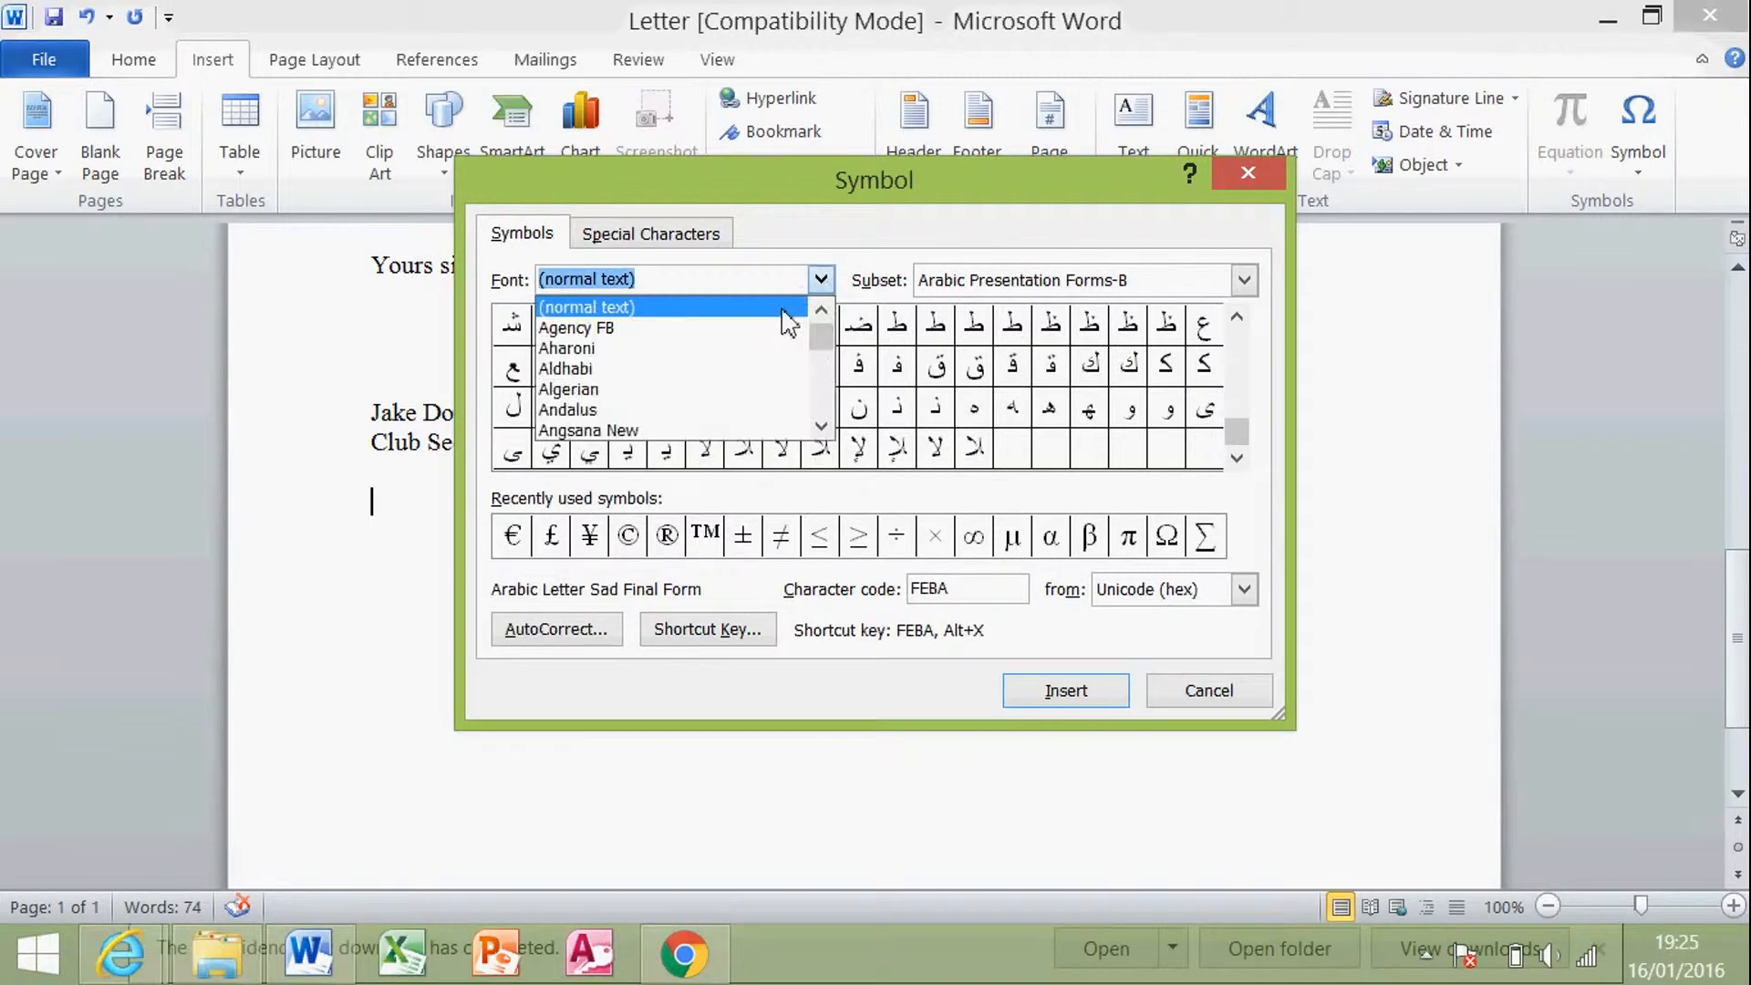
pyautogui.moveTo(821, 337); pyautogui.dragTo(828, 479)
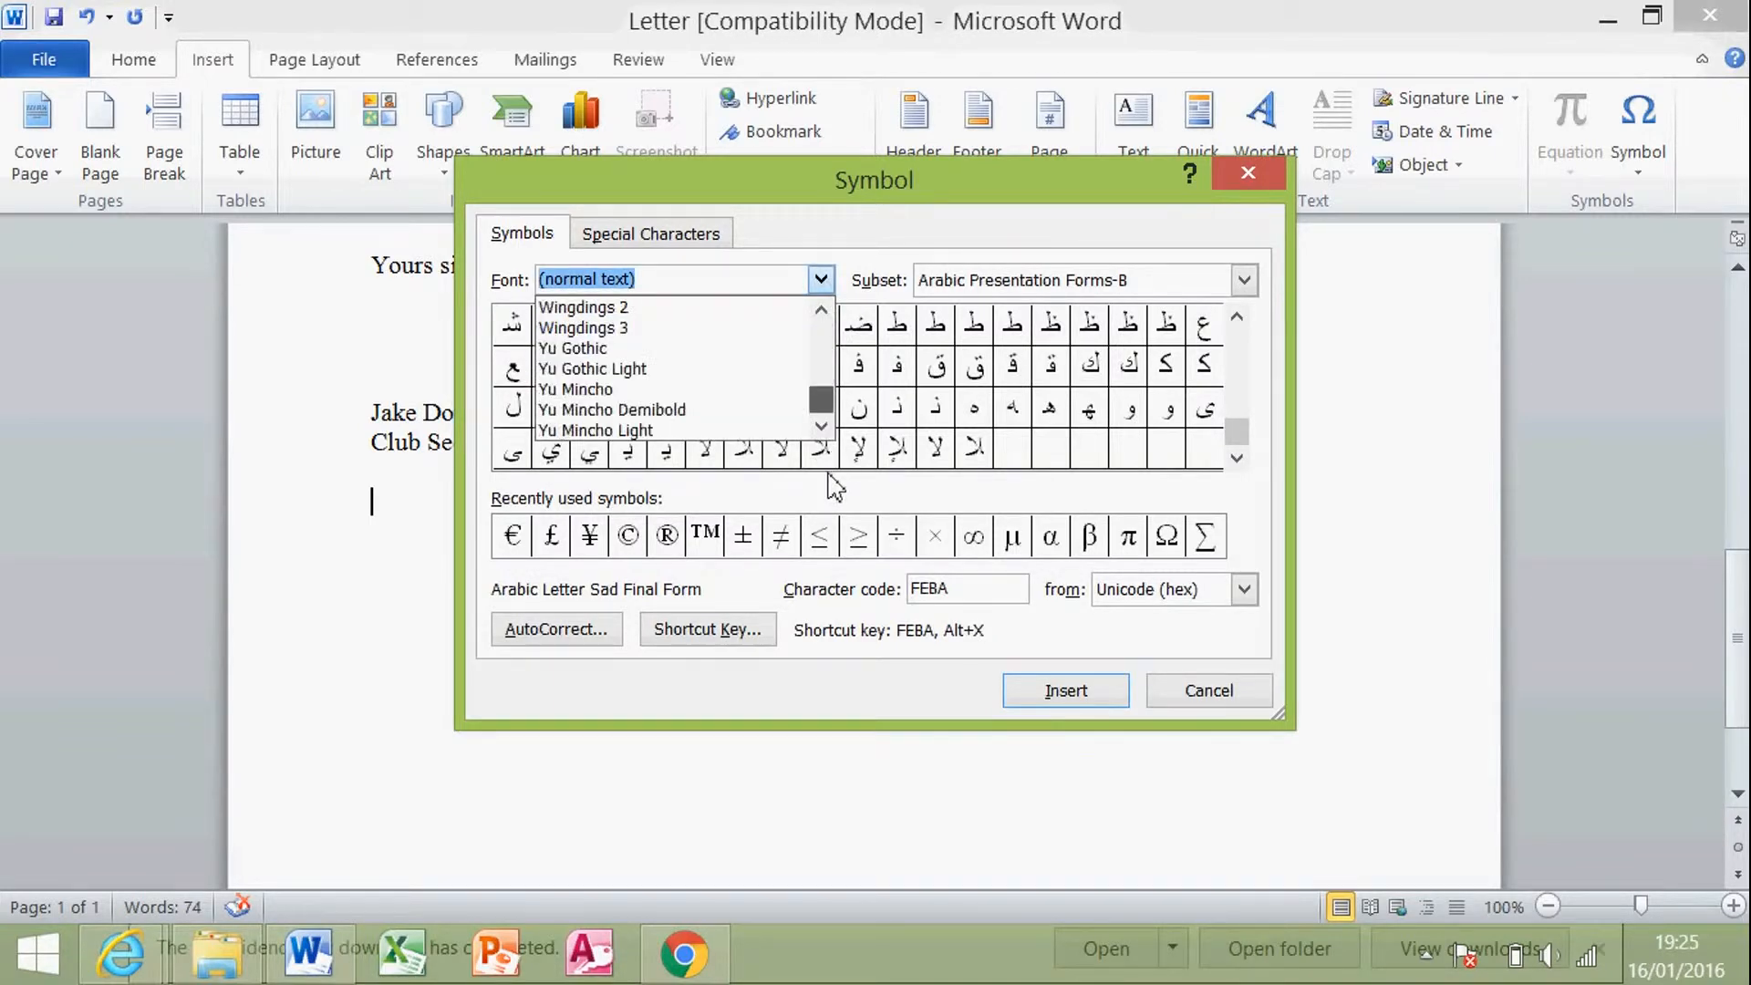
pyautogui.click(822, 312)
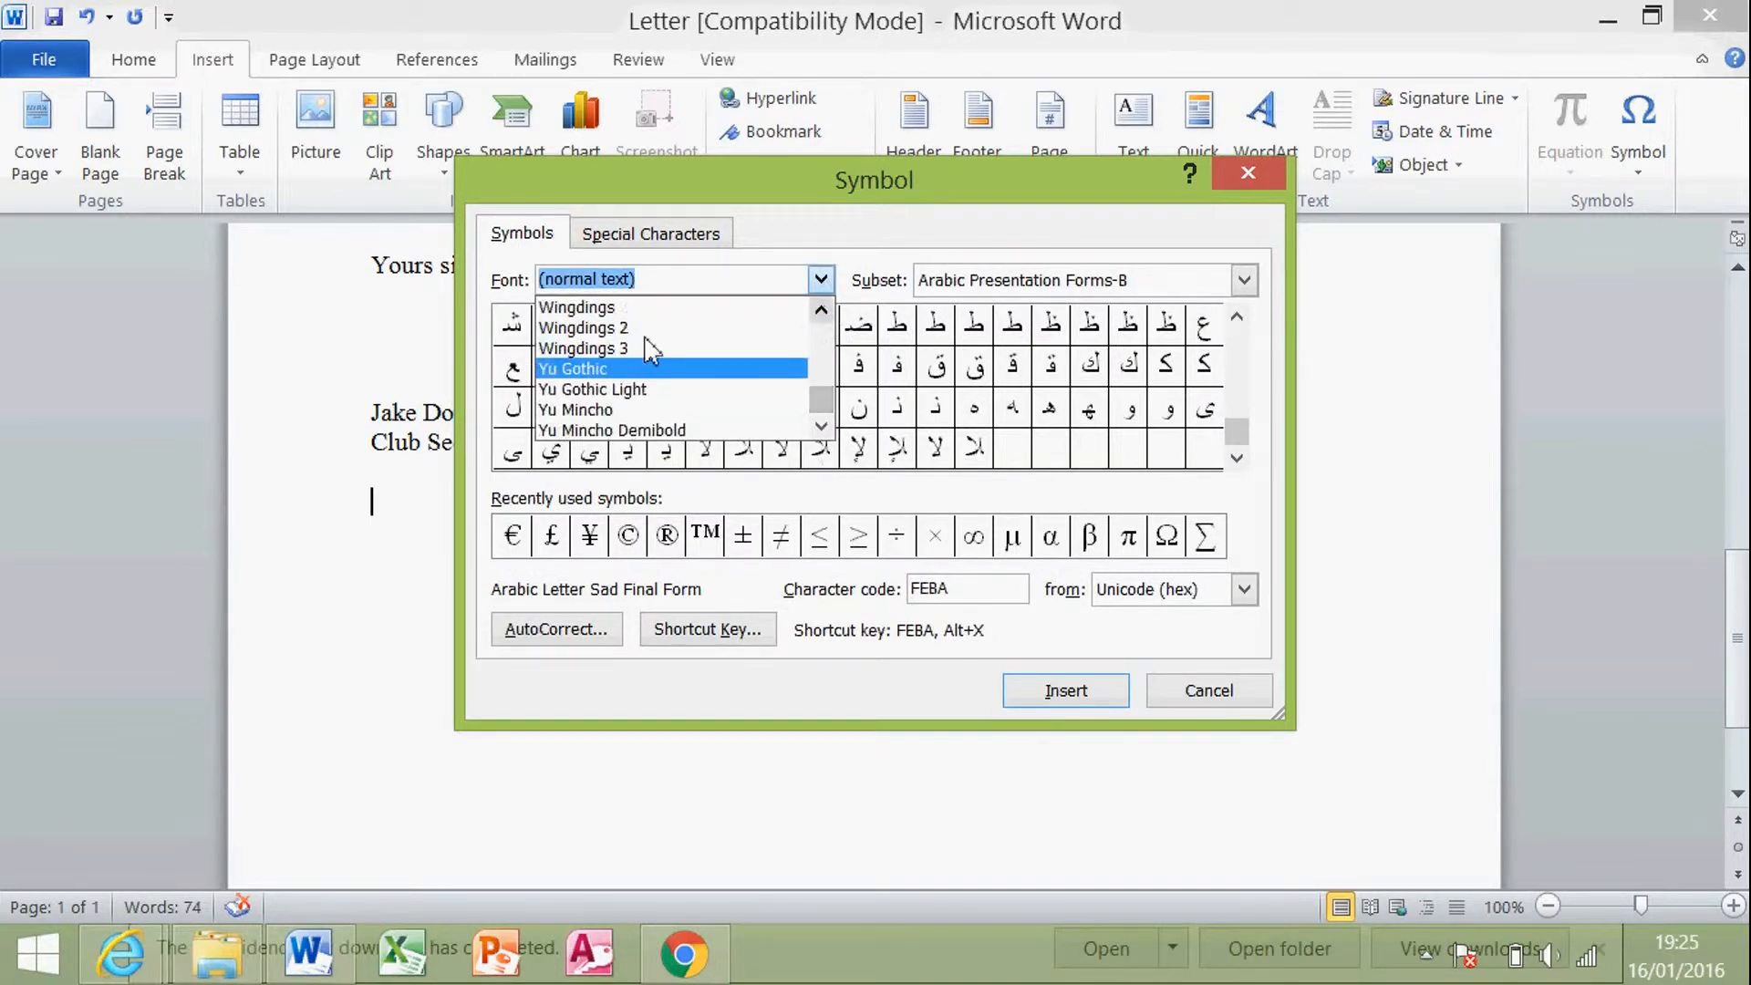
pyautogui.click(579, 307)
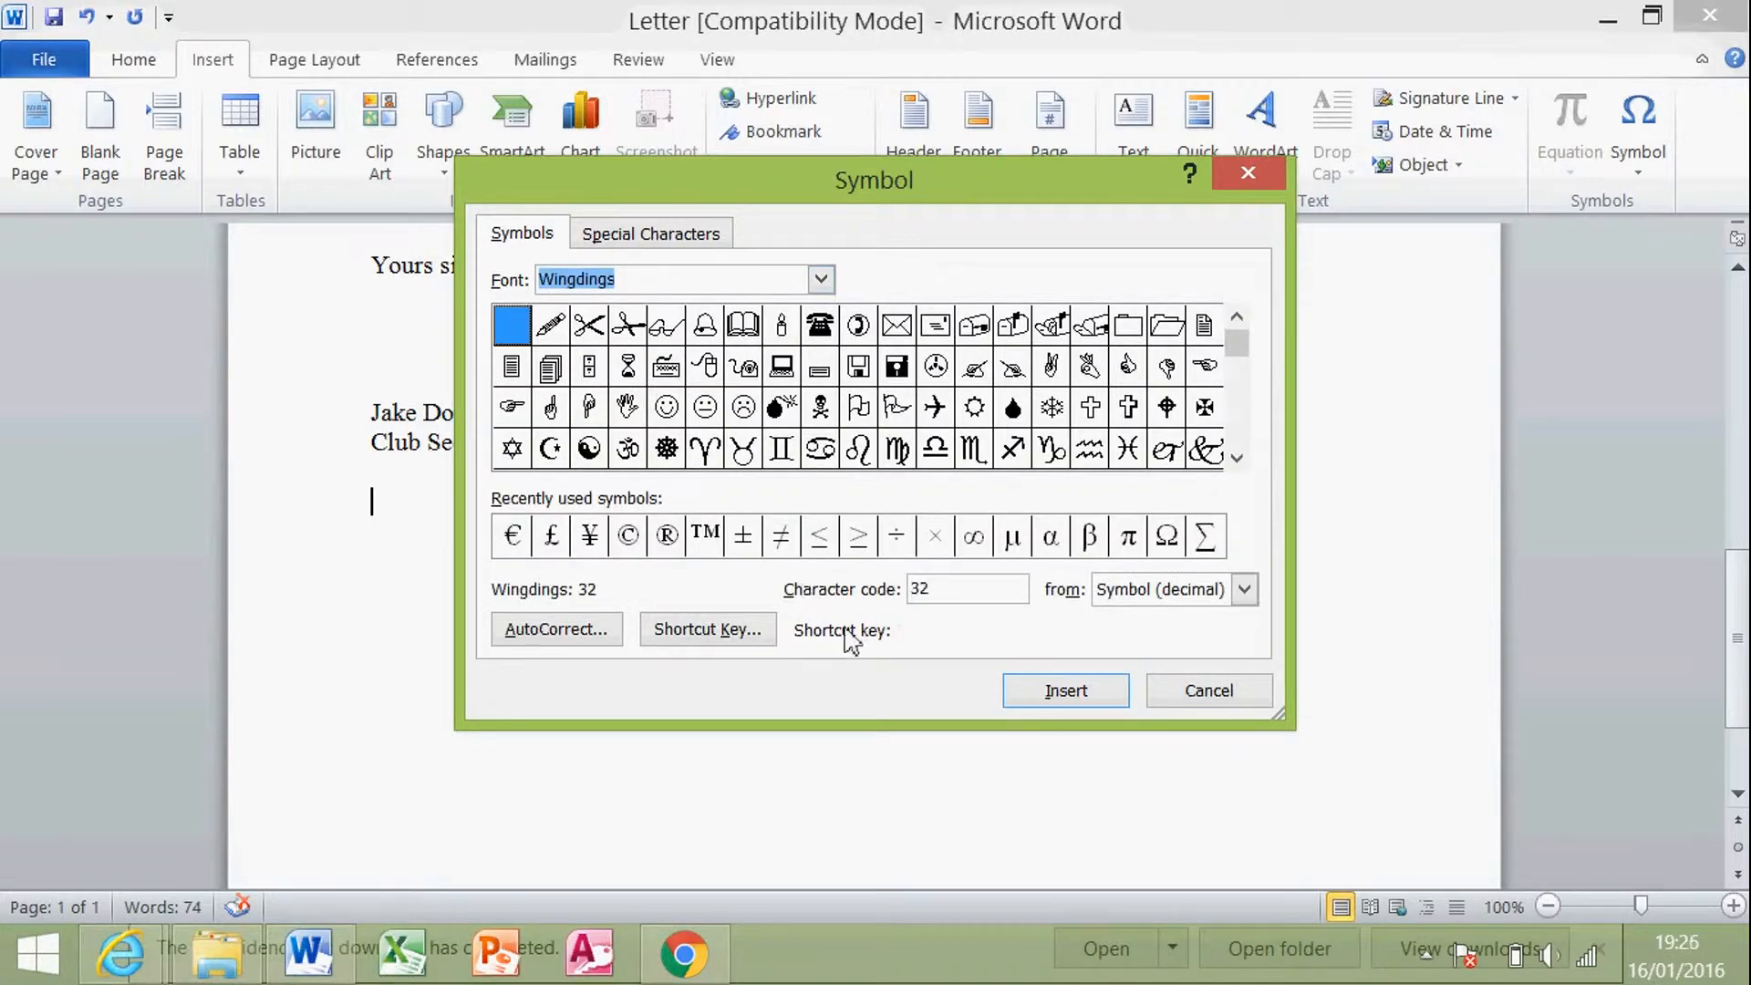
pyautogui.click(589, 326)
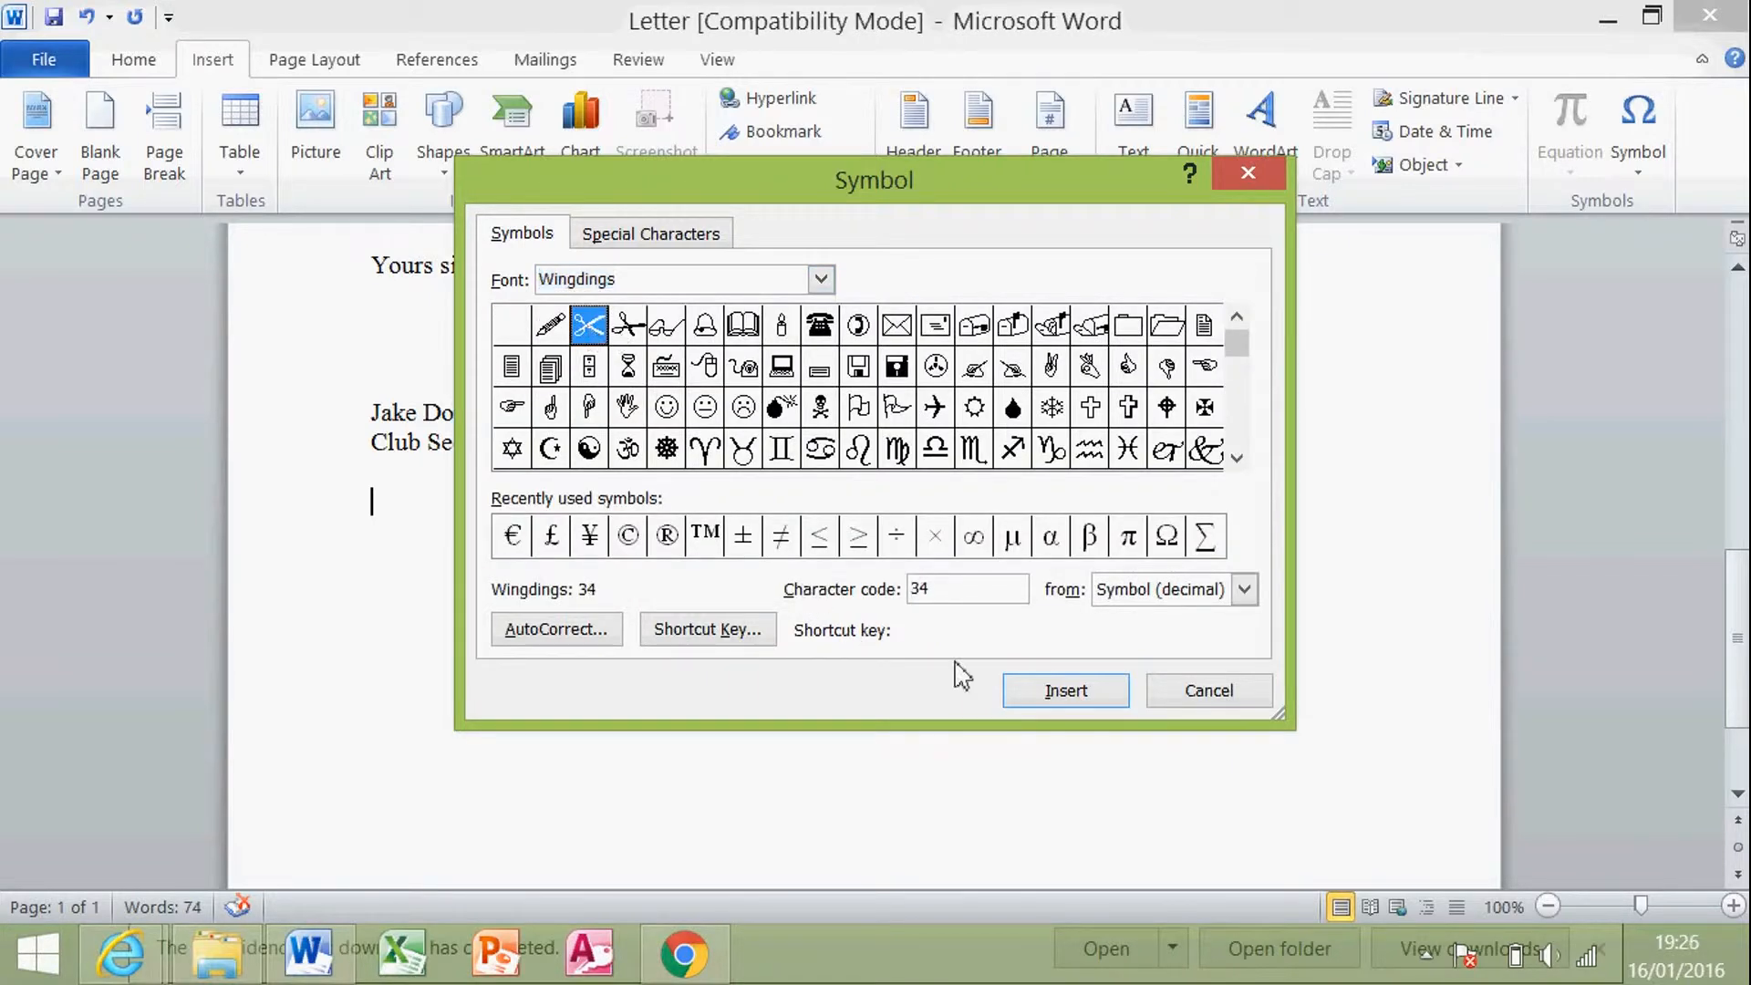
pyautogui.click(1039, 695)
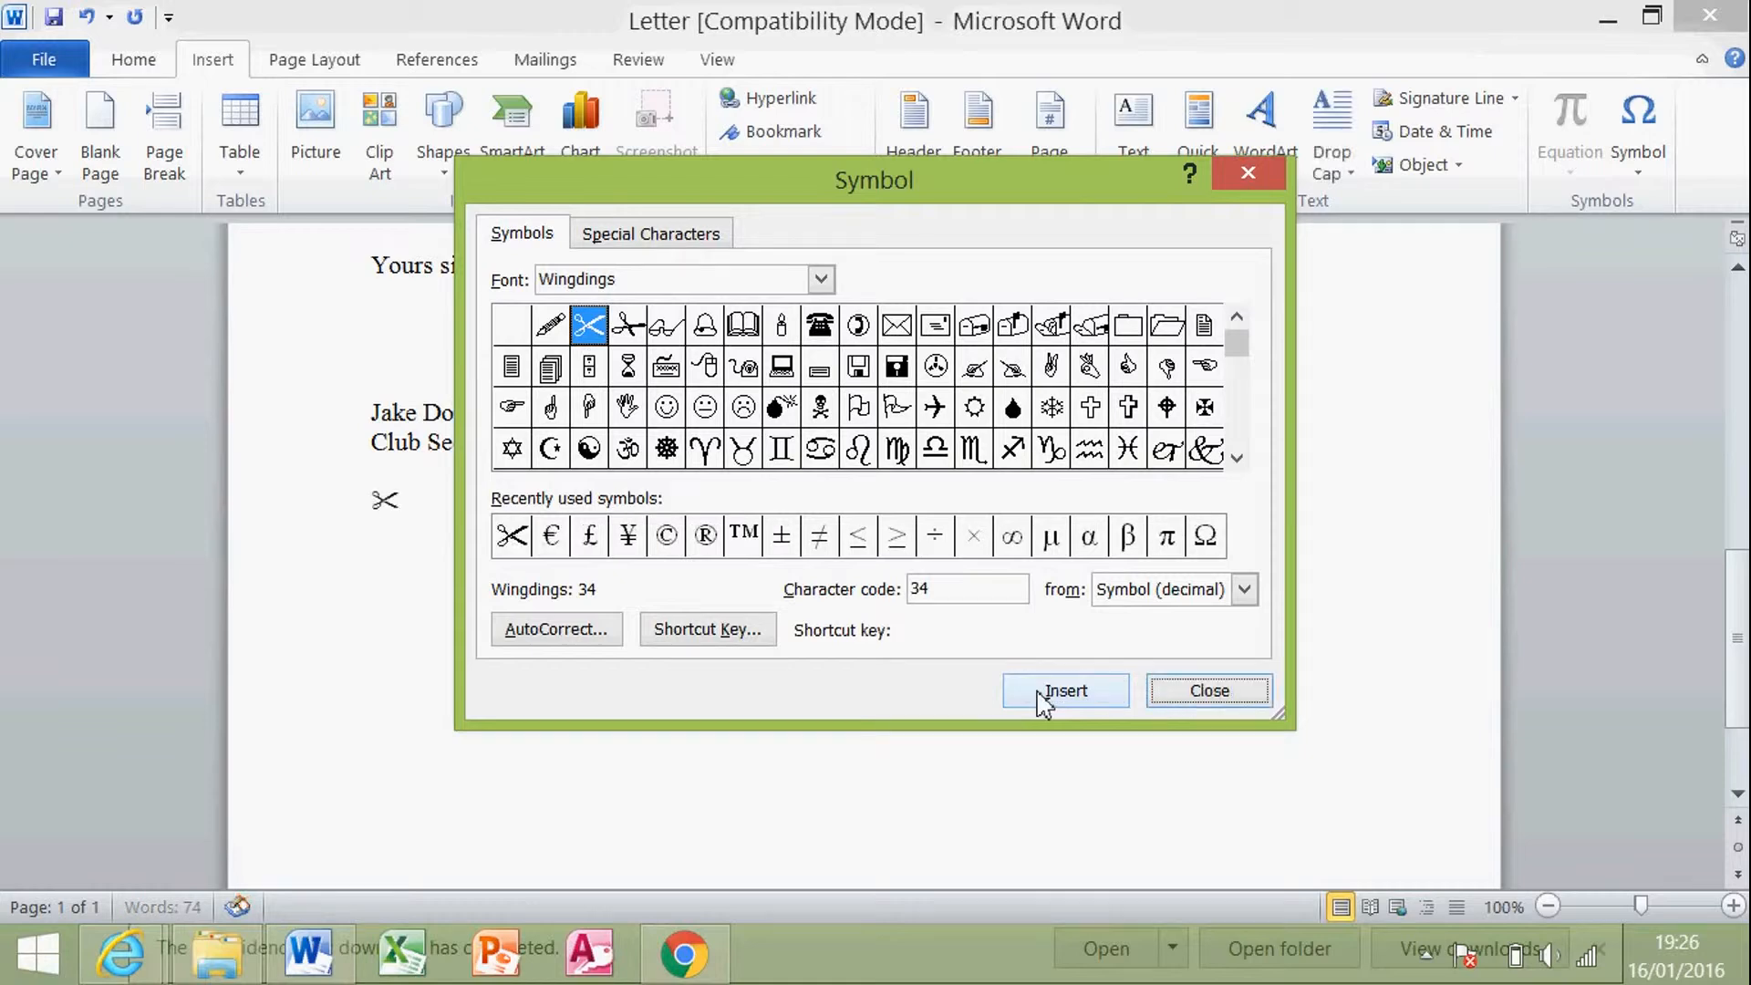
pyautogui.click(1209, 690)
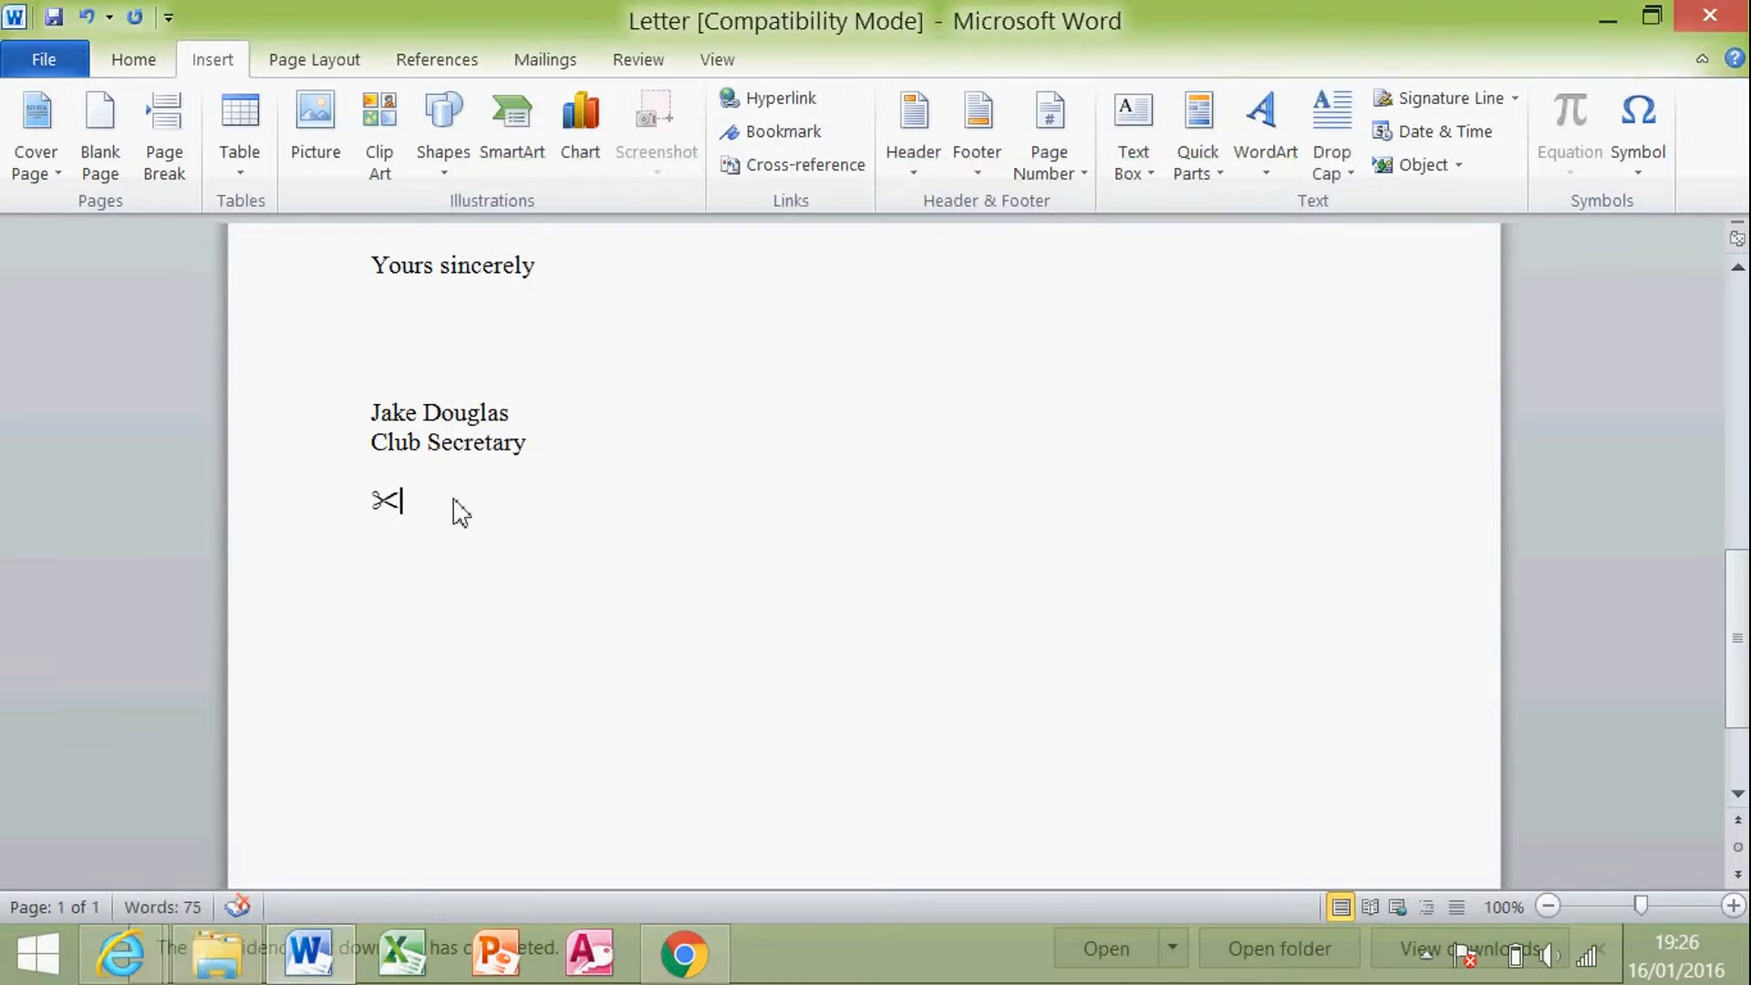
# - Add a dotted line after the scissors symbol, extending almost to the page's right margin, and start a new paragraph below it
pyautogui.write('........................................................................')
pyautogui.press('Return')
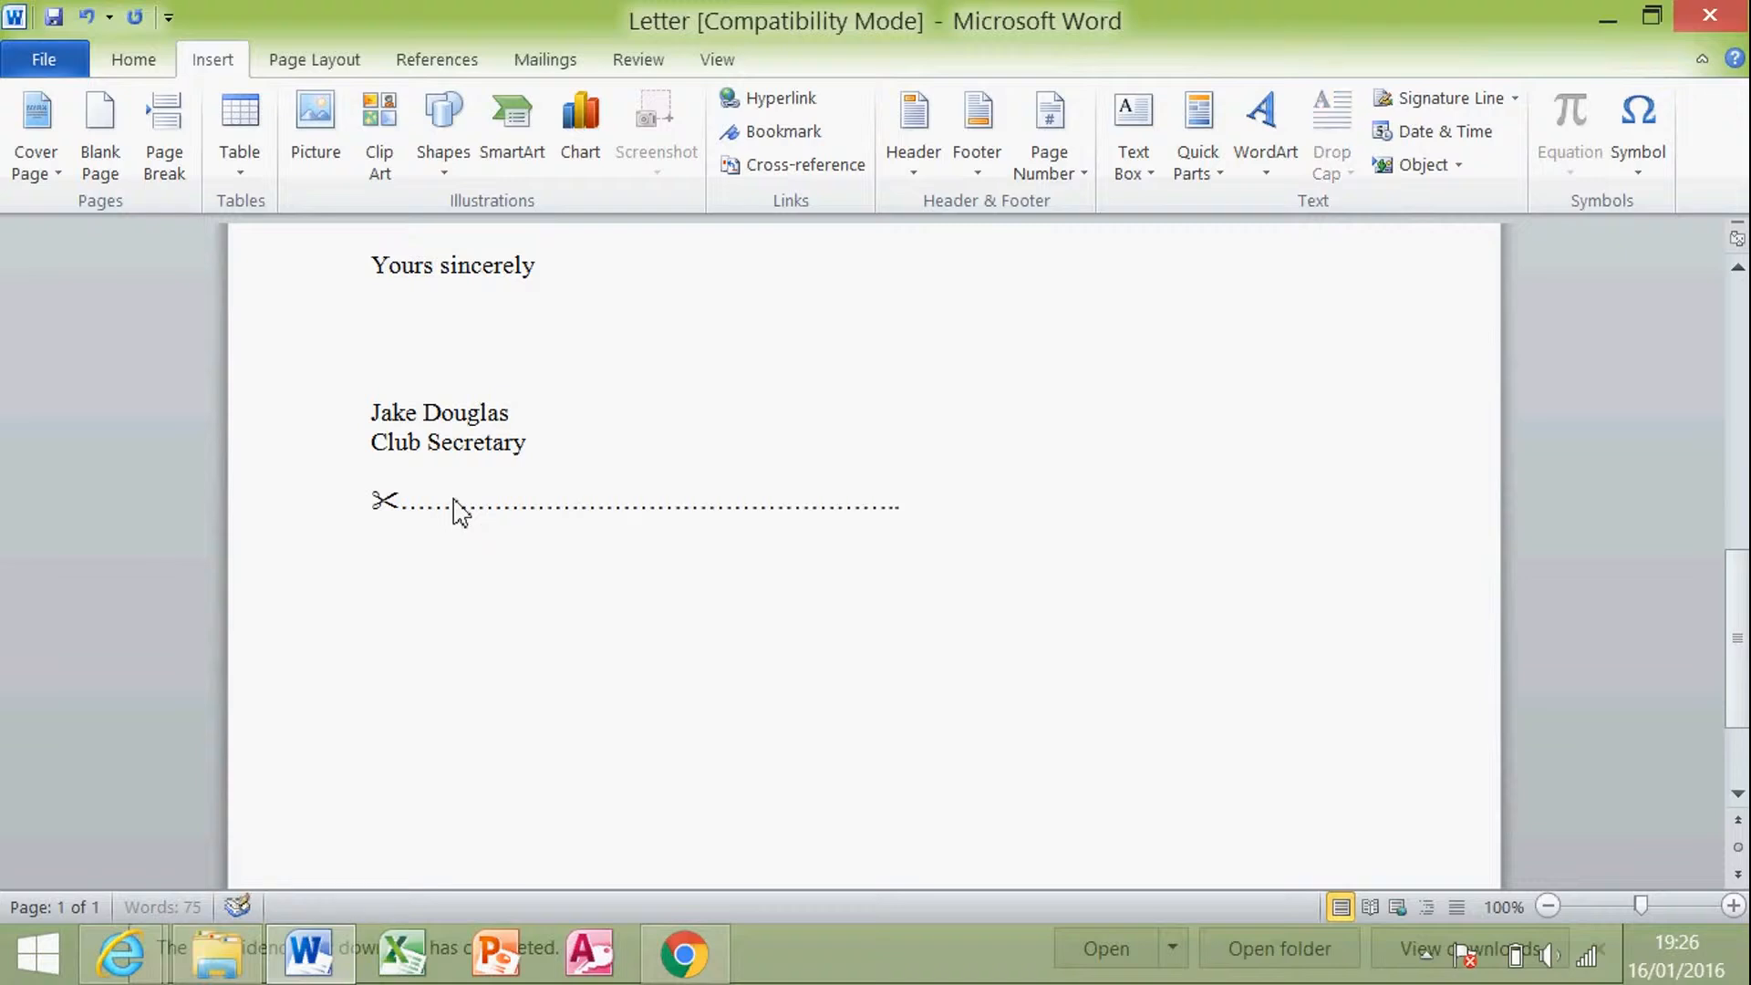
pyautogui.press('BackSpace')
pyautogui.write('.............................')
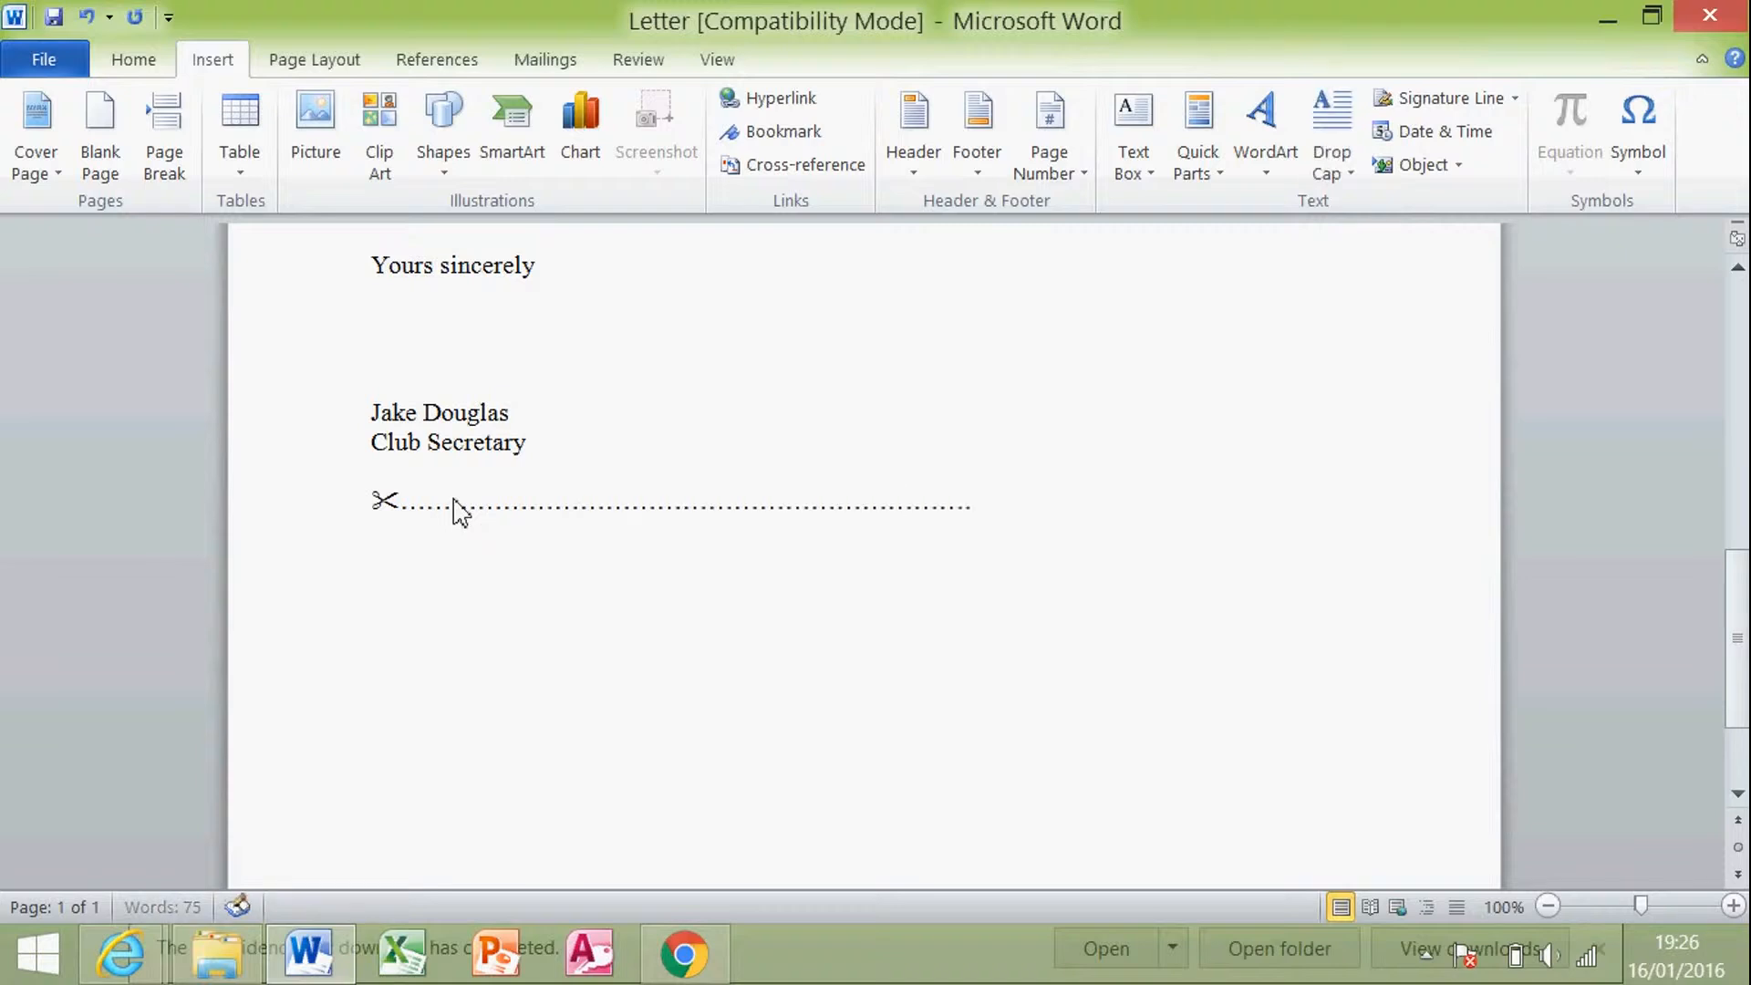
pyautogui.write('.............................')
pyautogui.press('BackSpace')
pyautogui.press('BackSpace')
pyautogui.press('BackSpace')
pyautogui.press('BackSpace')
pyautogui.press('BackSpace')
pyautogui.press('BackSpace')
pyautogui.press('BackSpace')
pyautogui.press('BackSpace')
pyautogui.press('Return')
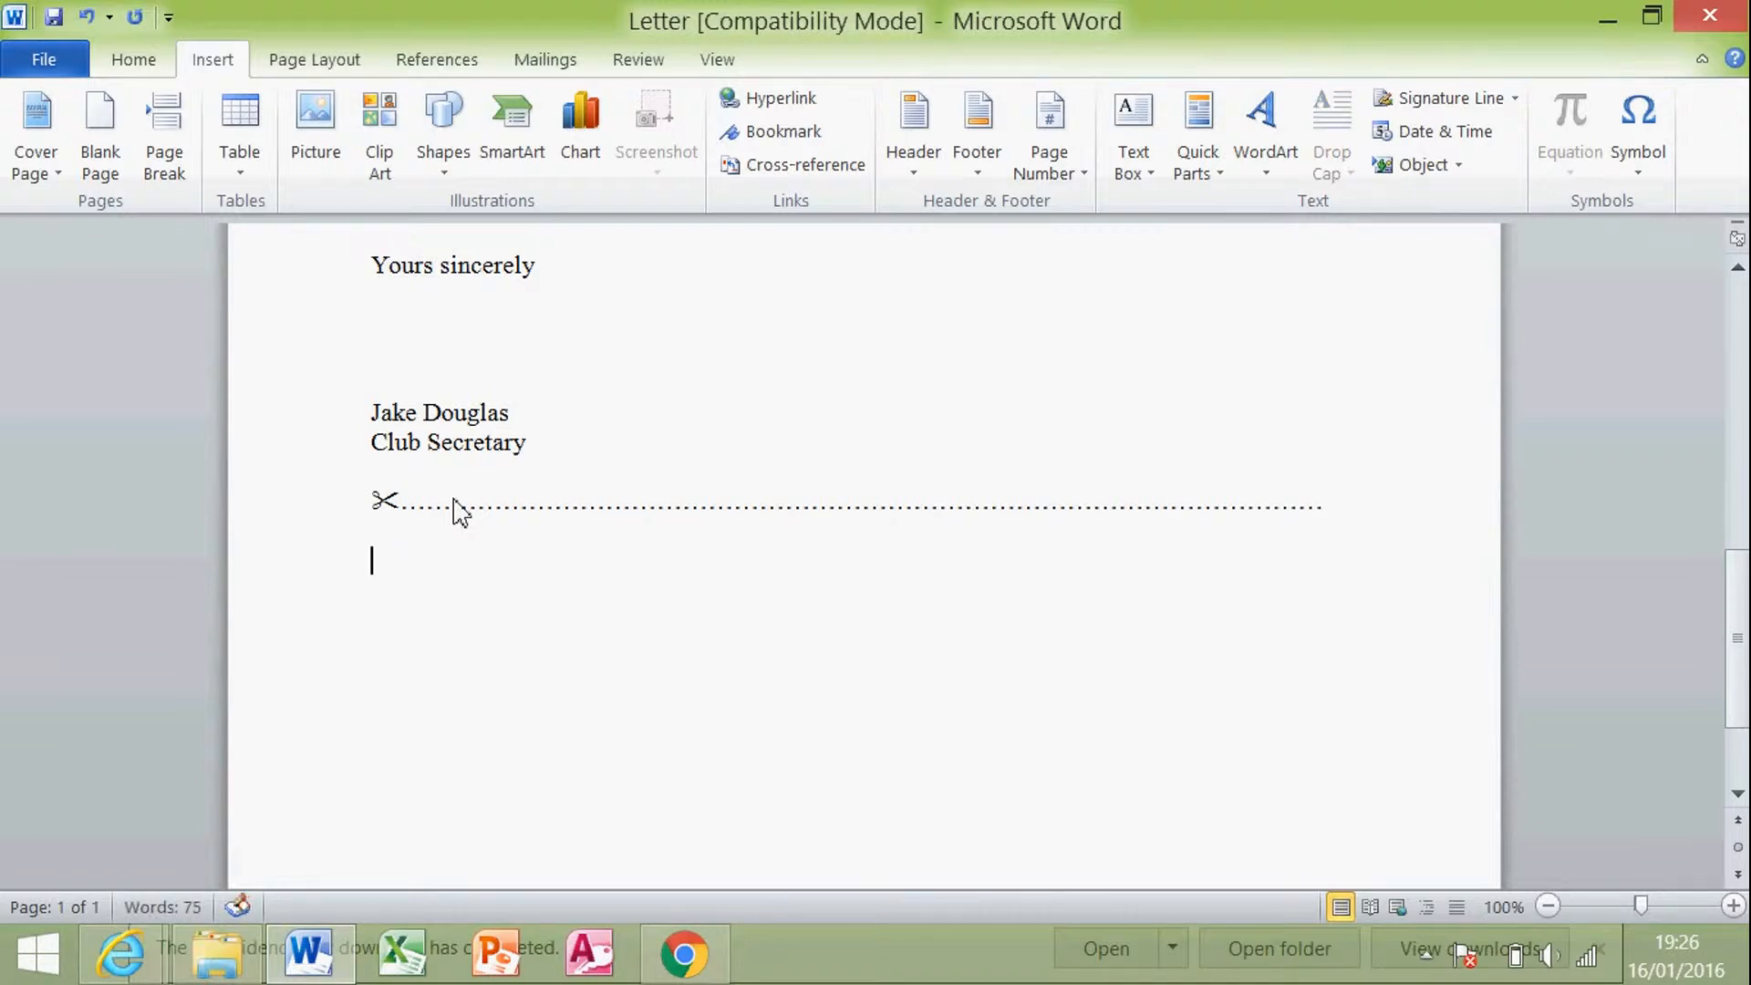
# - Check the exam instructions, then insert a table with 5 rows and 2 columns below the dotted line
pyautogui.hotkey('alt', 'Tab')
pyautogui.click(247, 162)
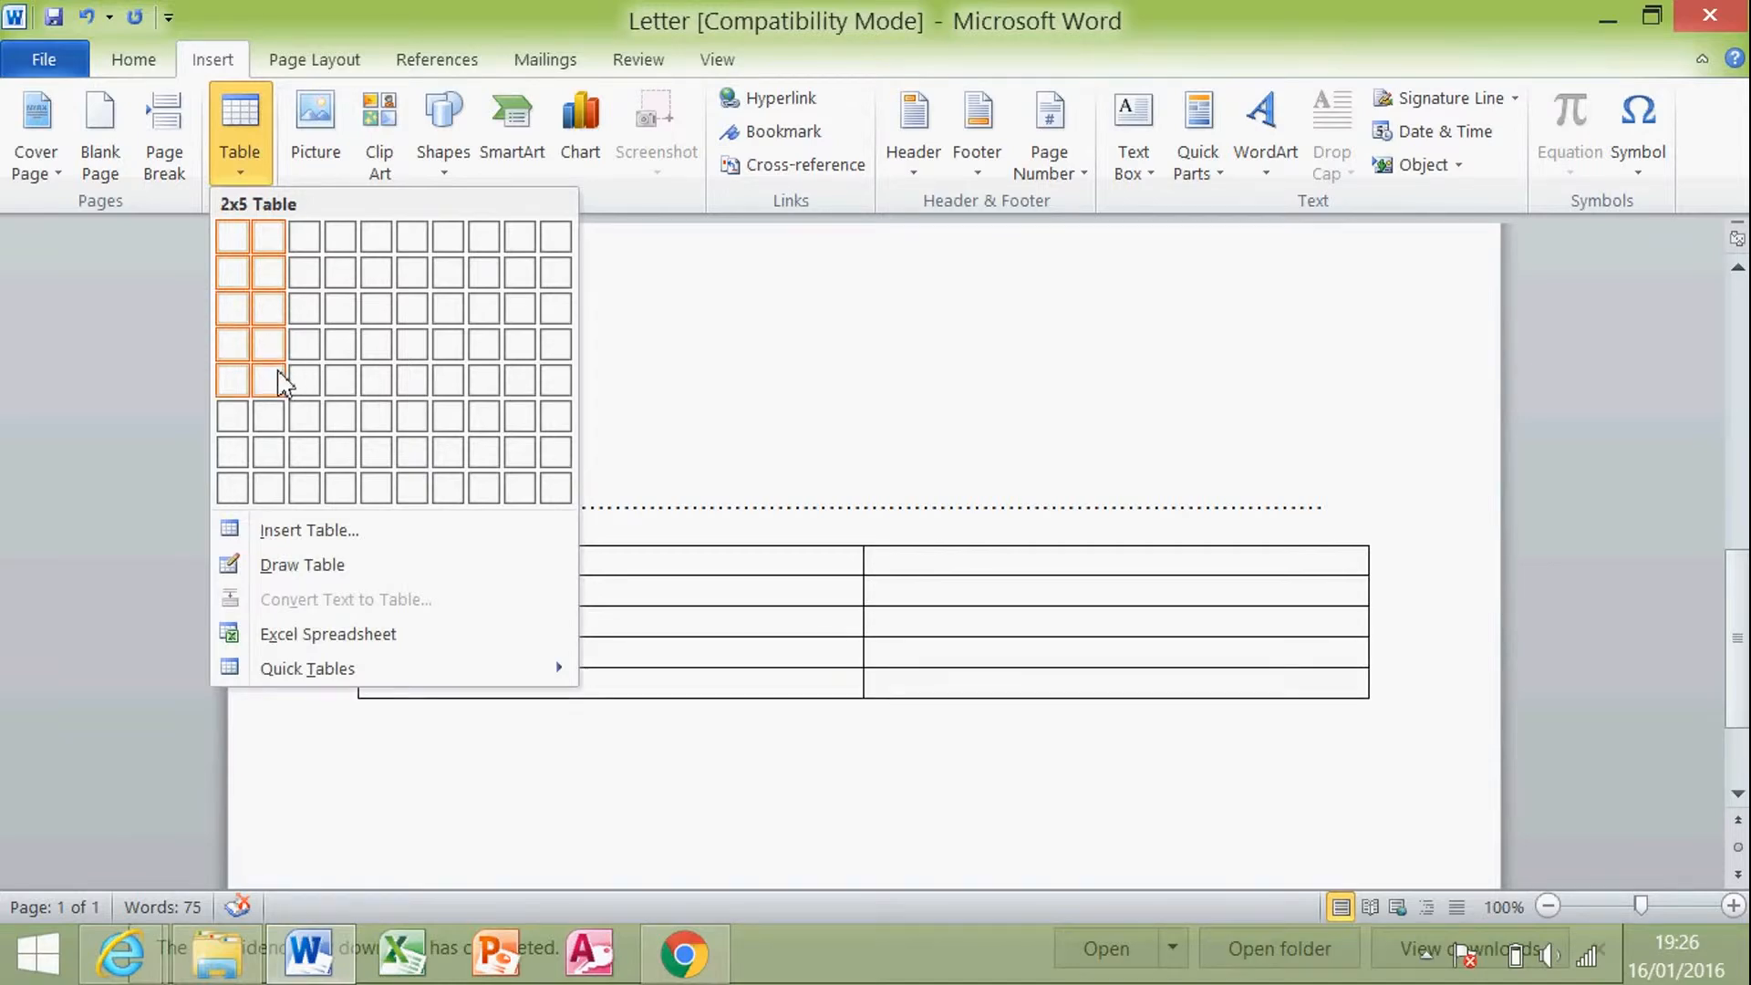
pyautogui.click(281, 383)
# - Enter the row headings Full name, Address, Postcode, Contact number and Day and time in the table's first column
pyautogui.write('Full name')
pyautogui.press('Down')
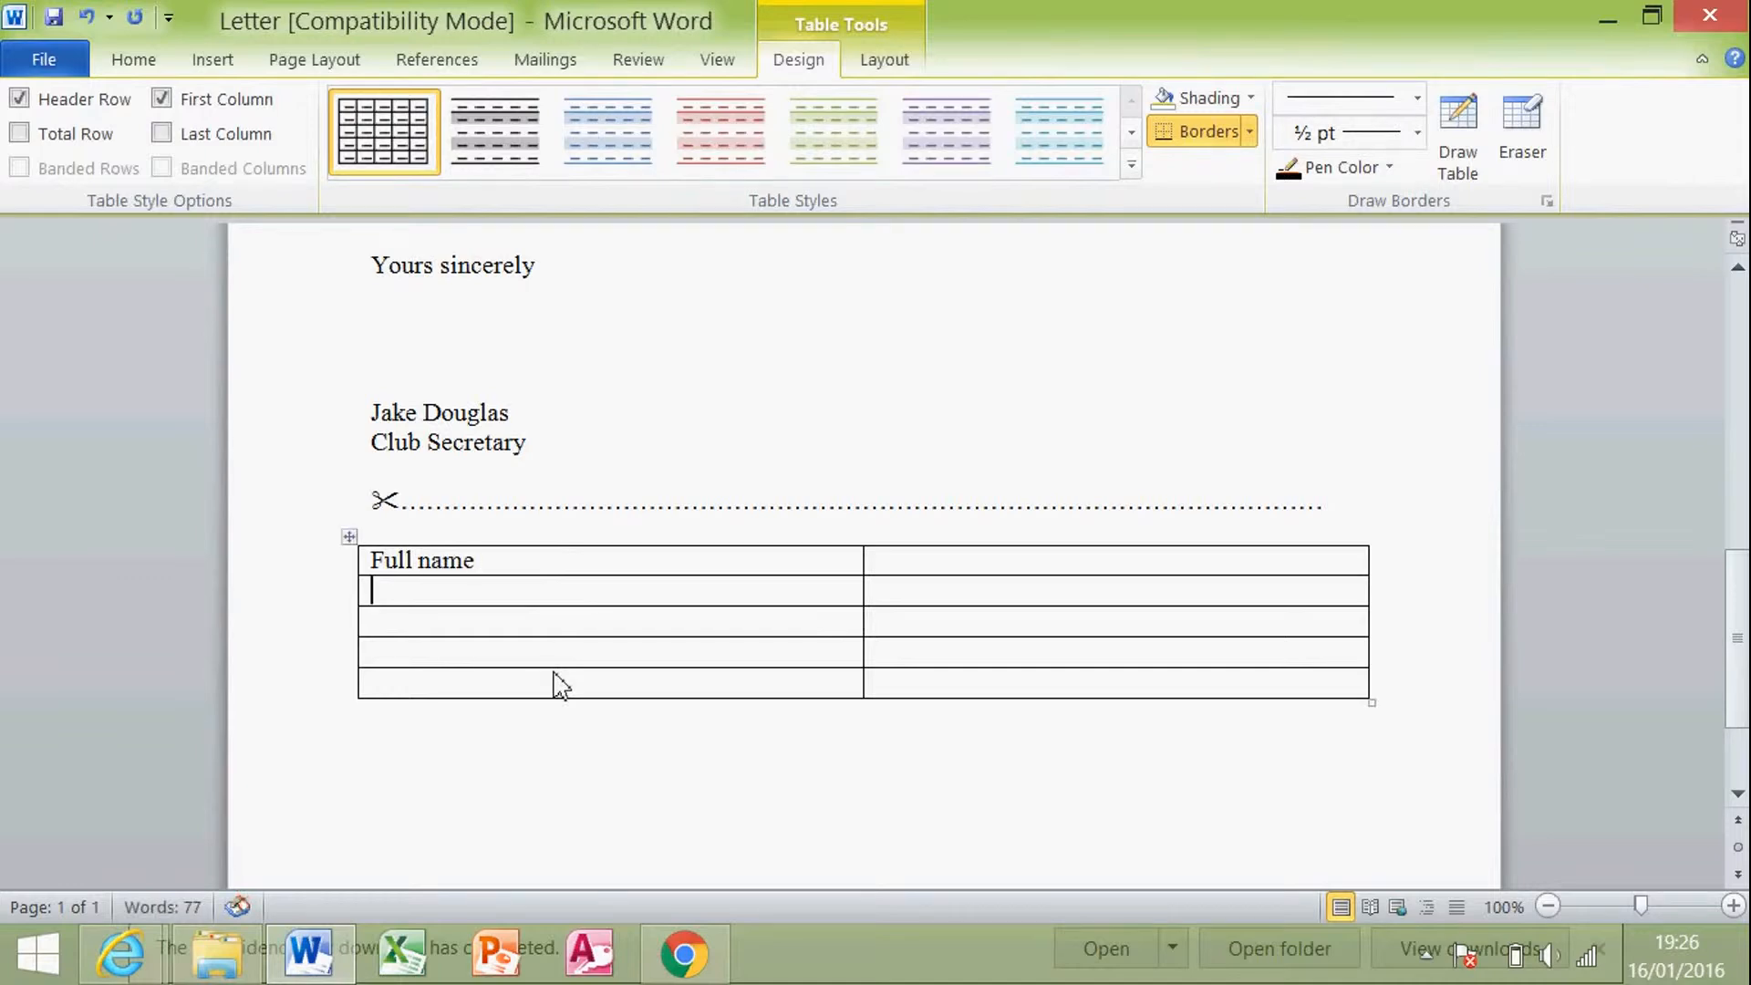
pyautogui.write('Address')
pyautogui.press('Down')
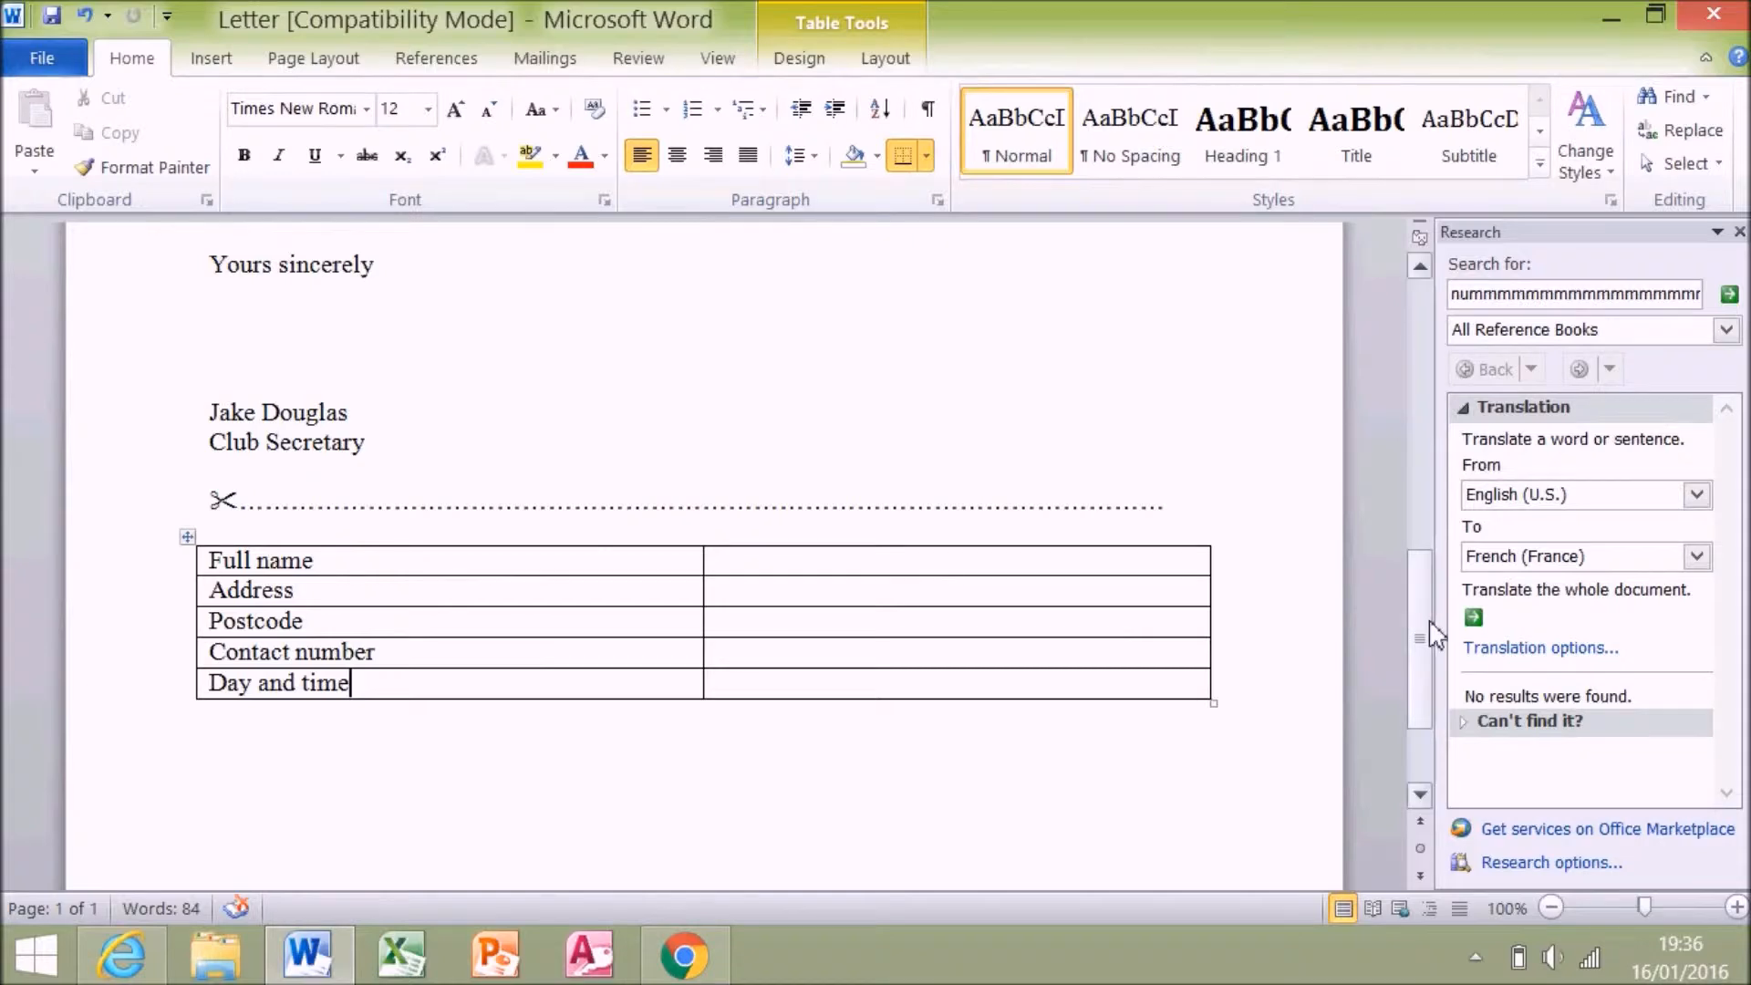
# - Make the Address row taller by adding four line breaks in its second-column cell
pyautogui.scroll(-3, 1432, 697)
pyautogui.scroll(1, 1427, 684)
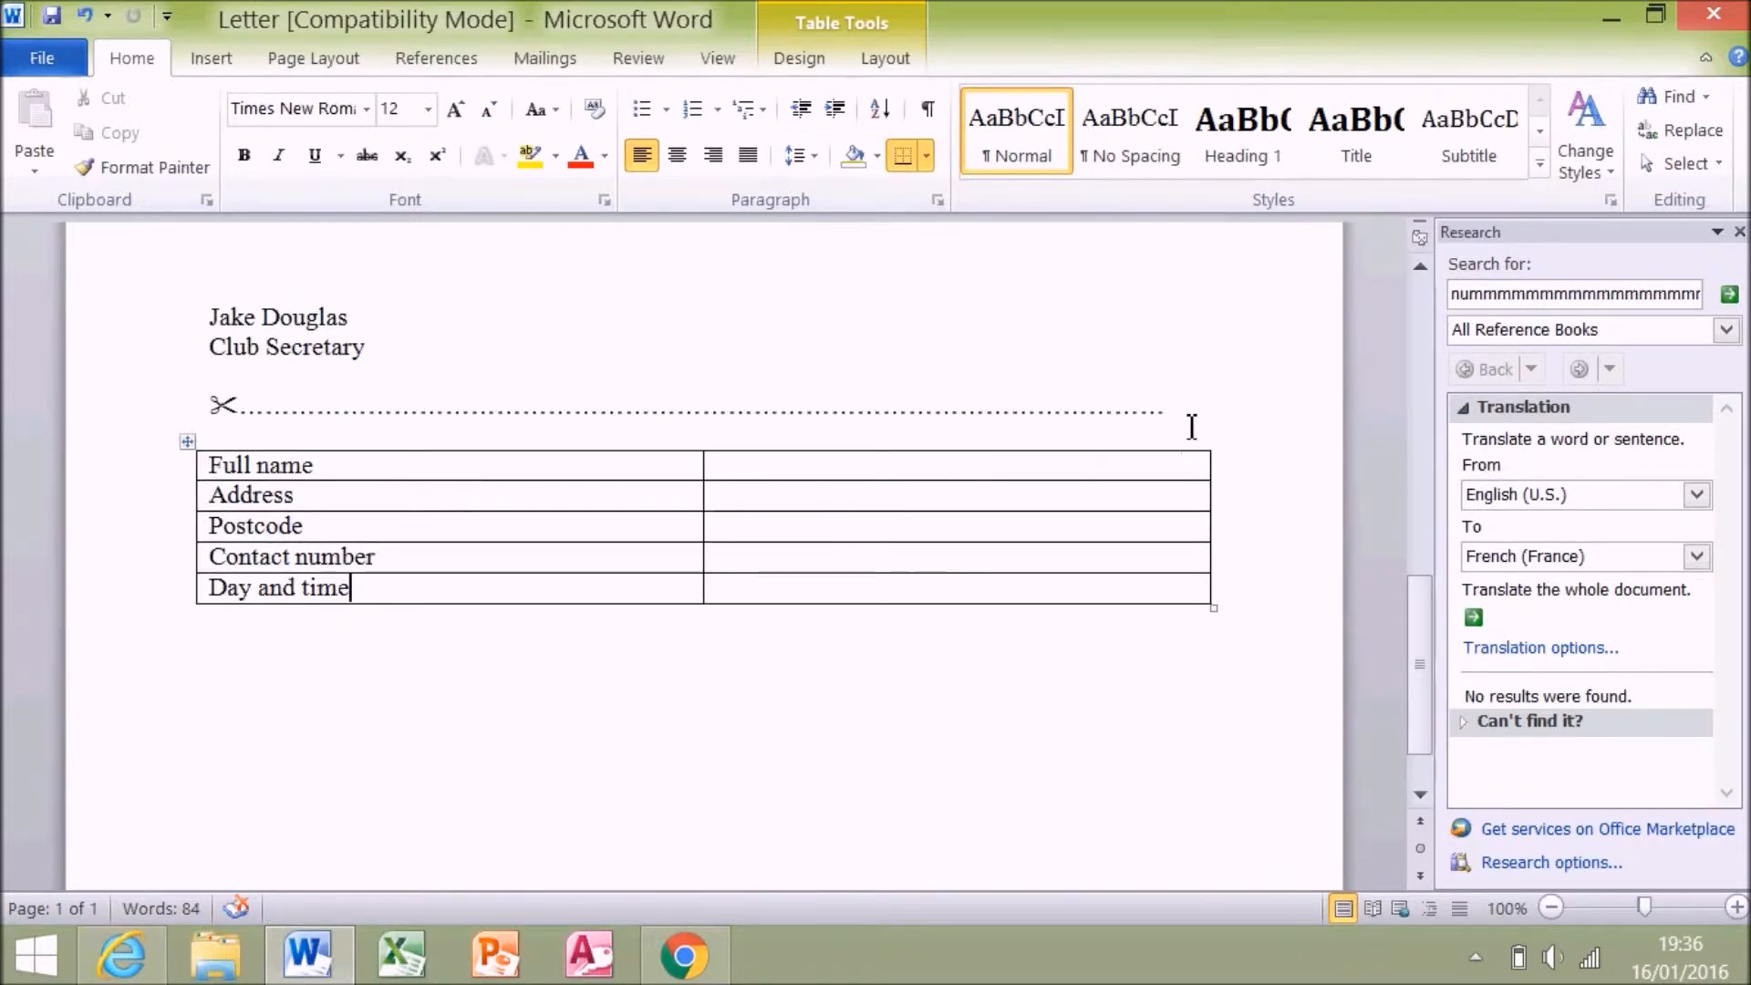
pyautogui.click(723, 498)
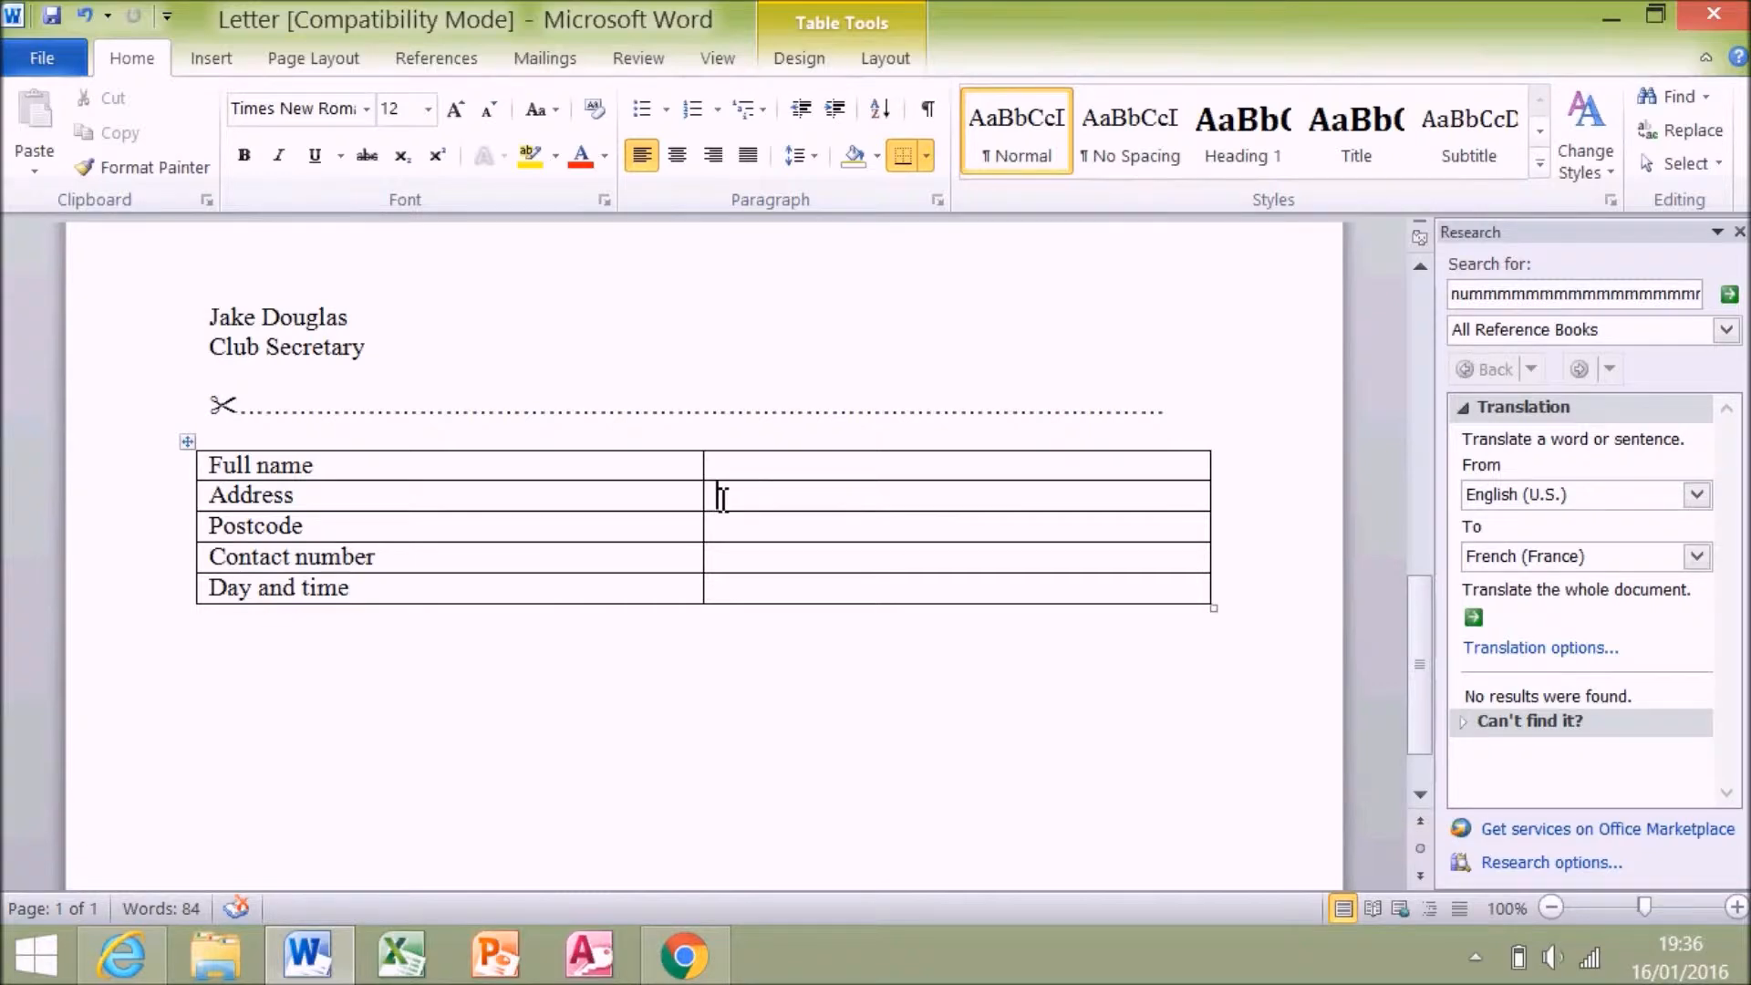
pyautogui.press('Return')
pyautogui.press('Return')
pyautogui.press('Return')
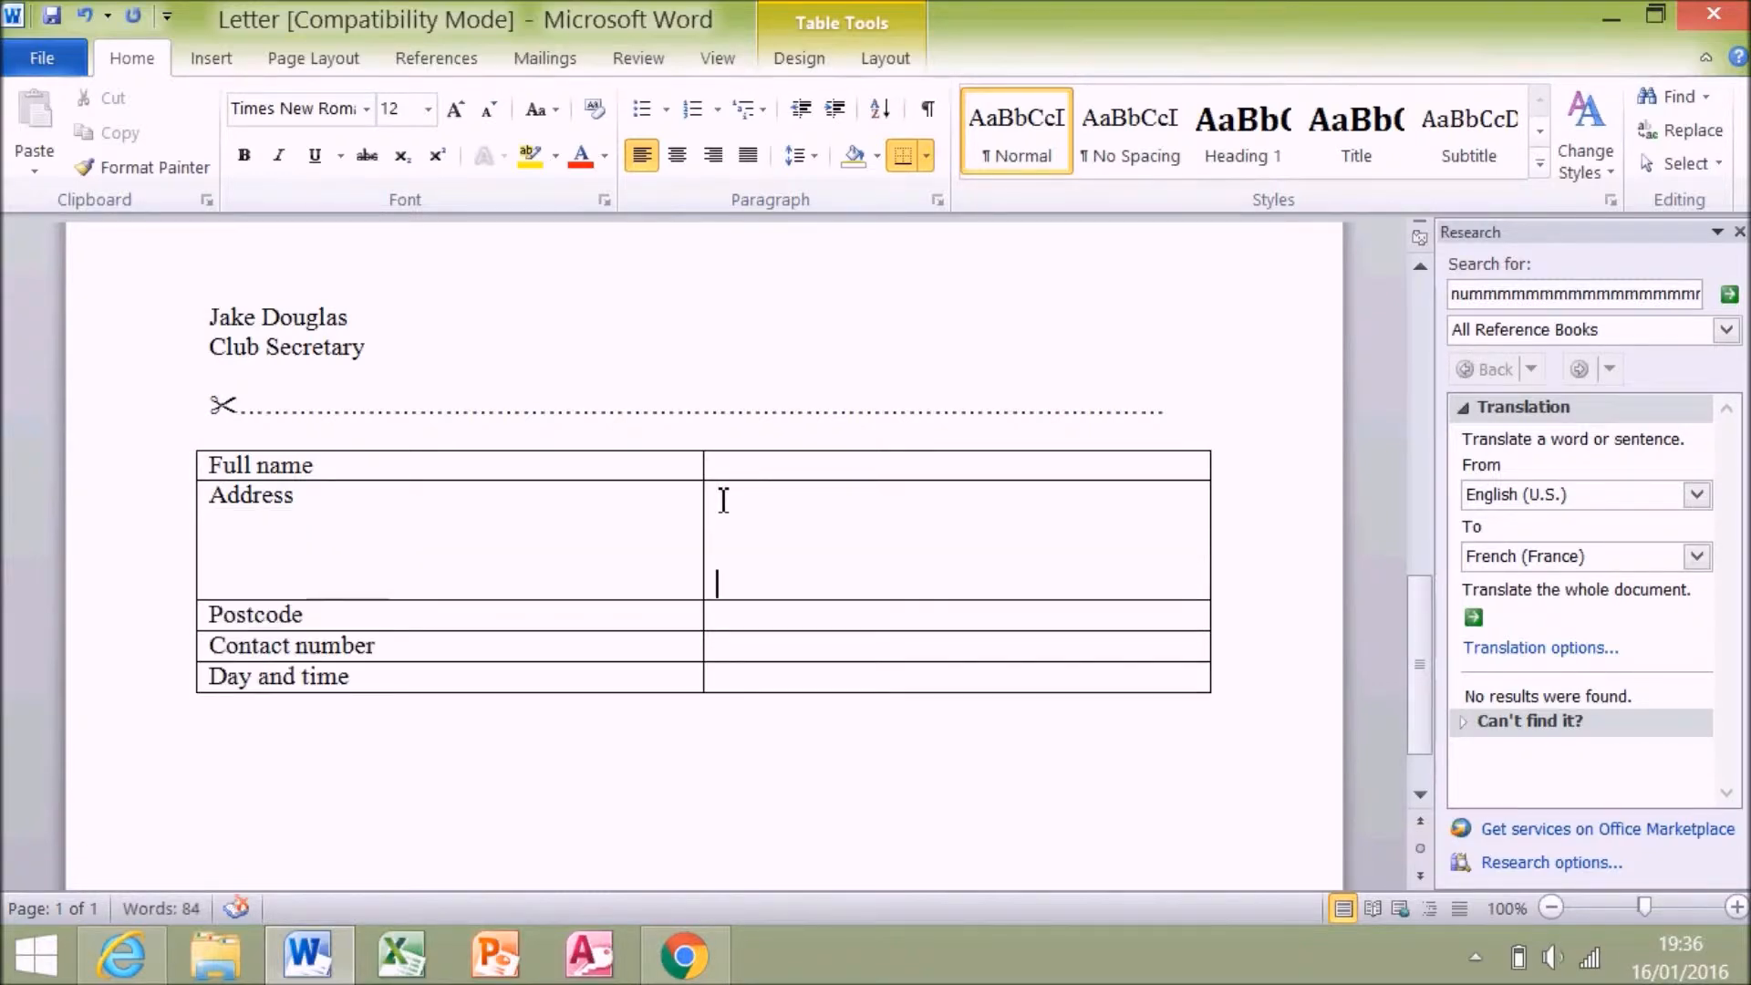
pyautogui.press('Return')
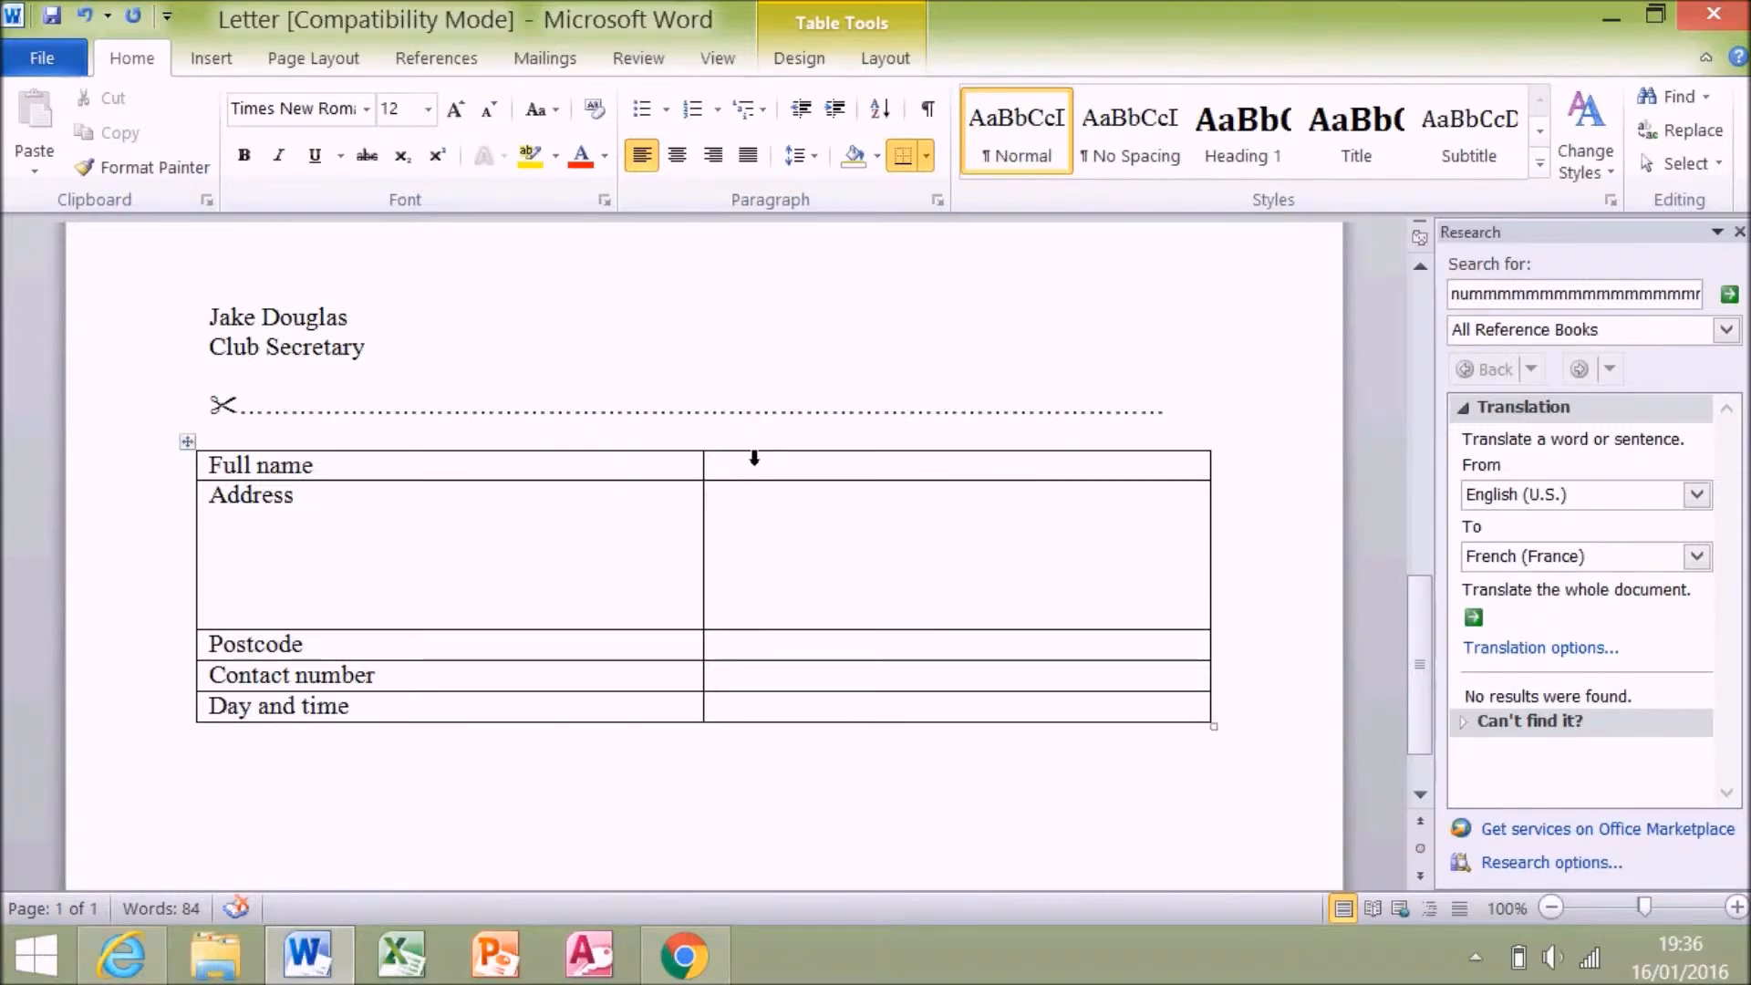
# - Turn off the header row option for the whole tear-off table and apply the blue grid style with banded rows
pyautogui.moveTo(211, 465); pyautogui.dragTo(912, 704)
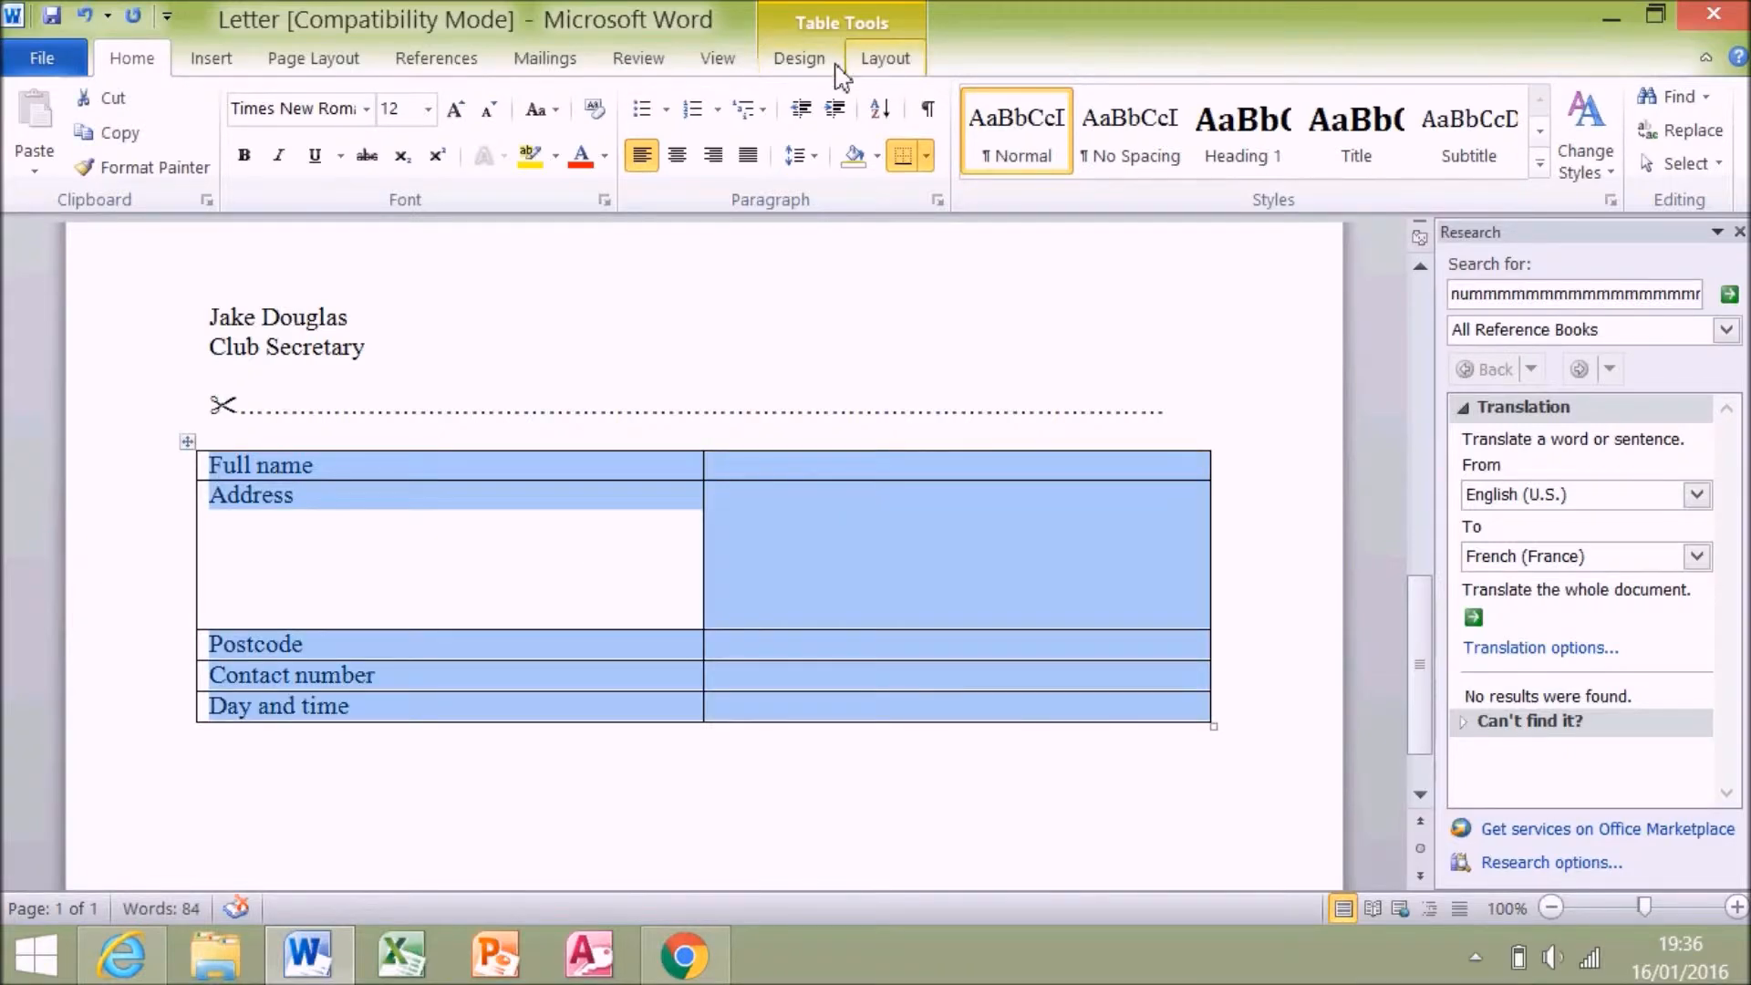
pyautogui.click(799, 59)
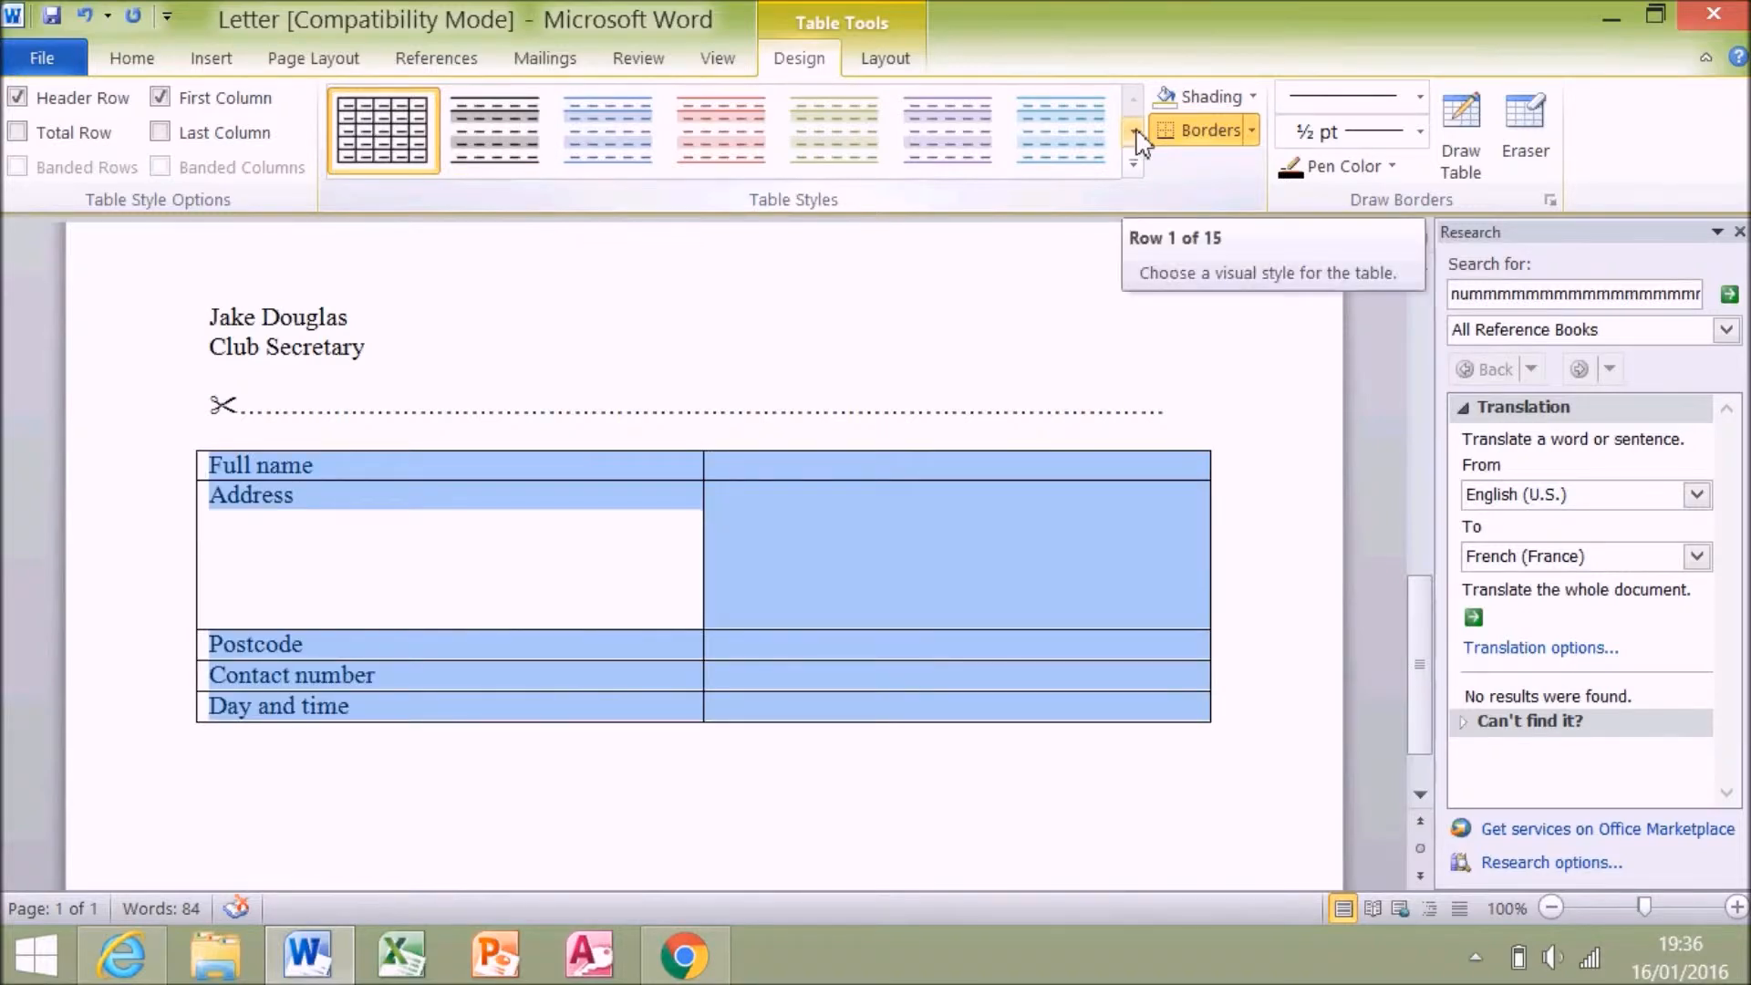
pyautogui.click(24, 104)
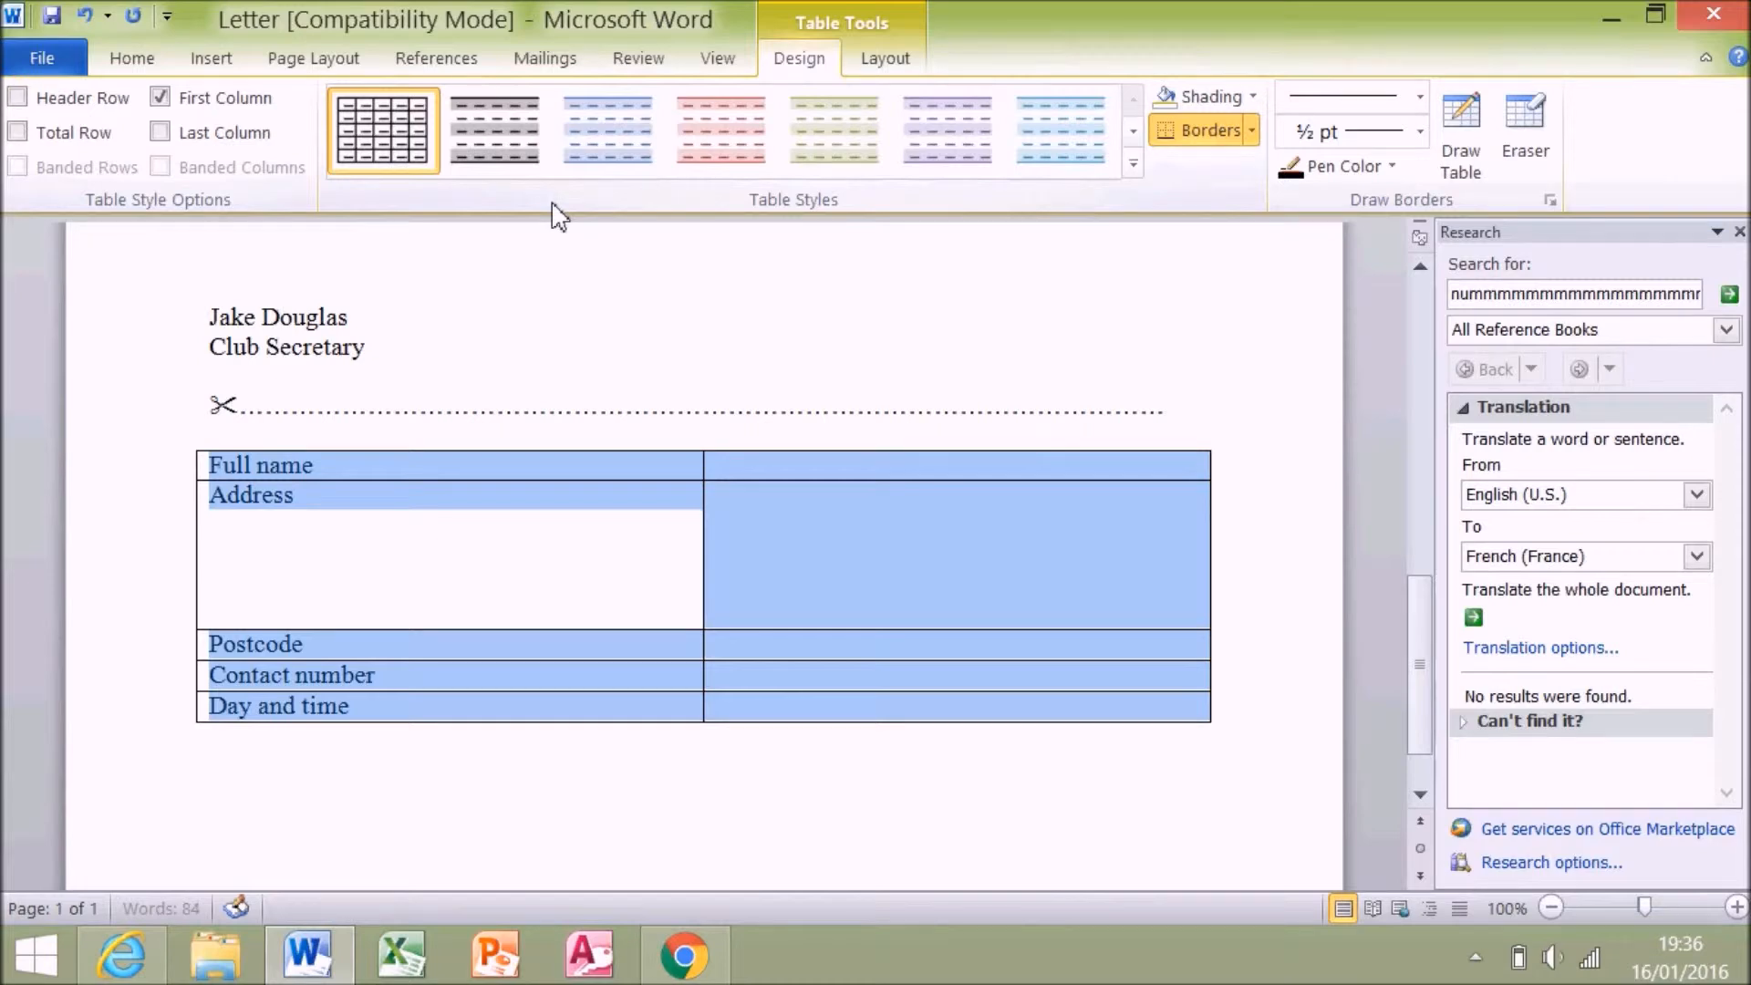
pyautogui.click(1133, 135)
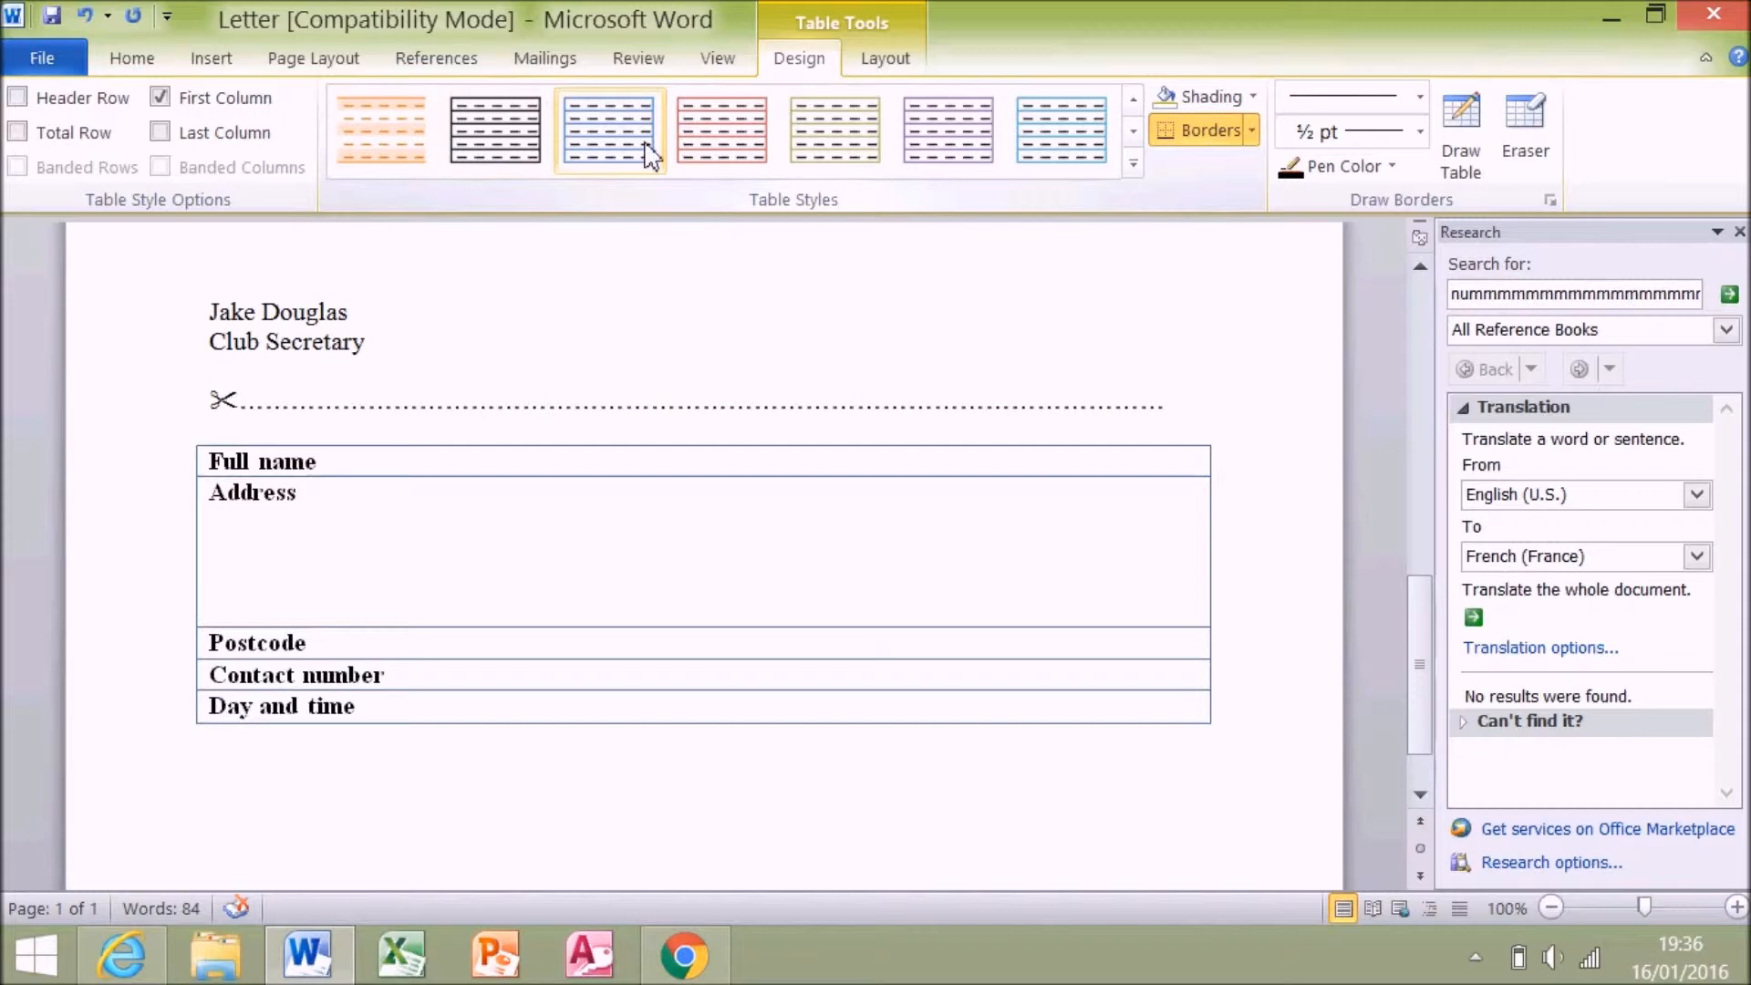
pyautogui.click(1134, 131)
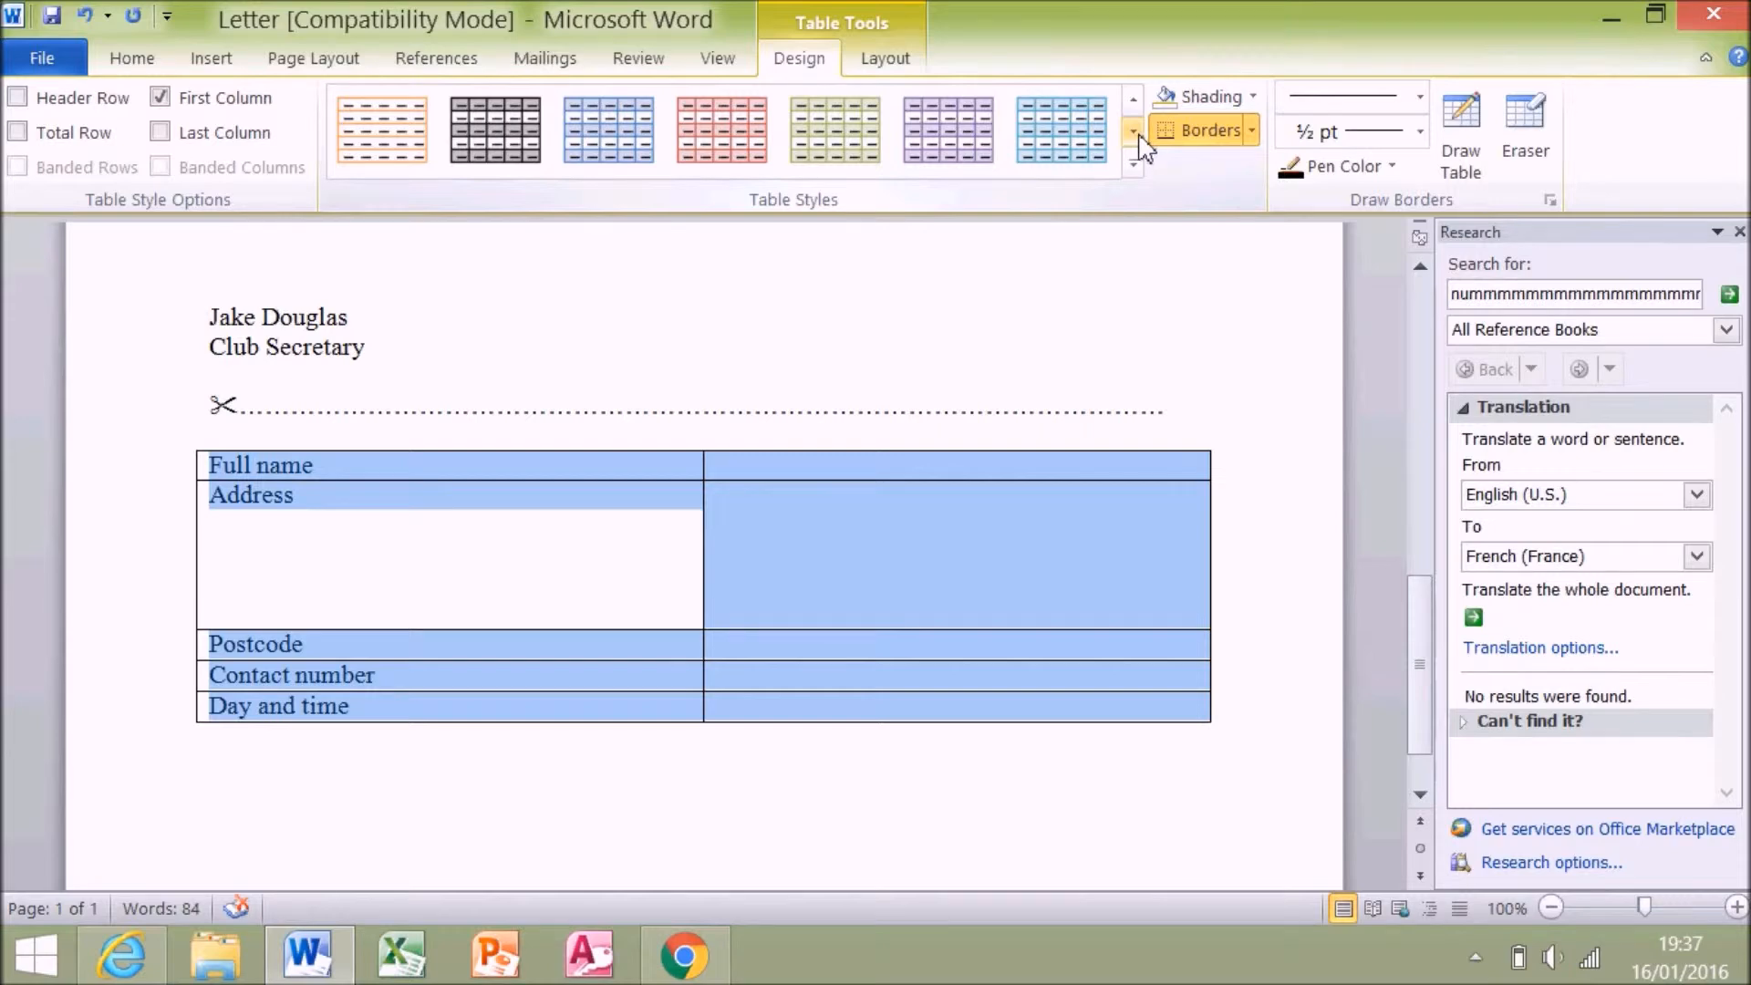
pyautogui.click(606, 147)
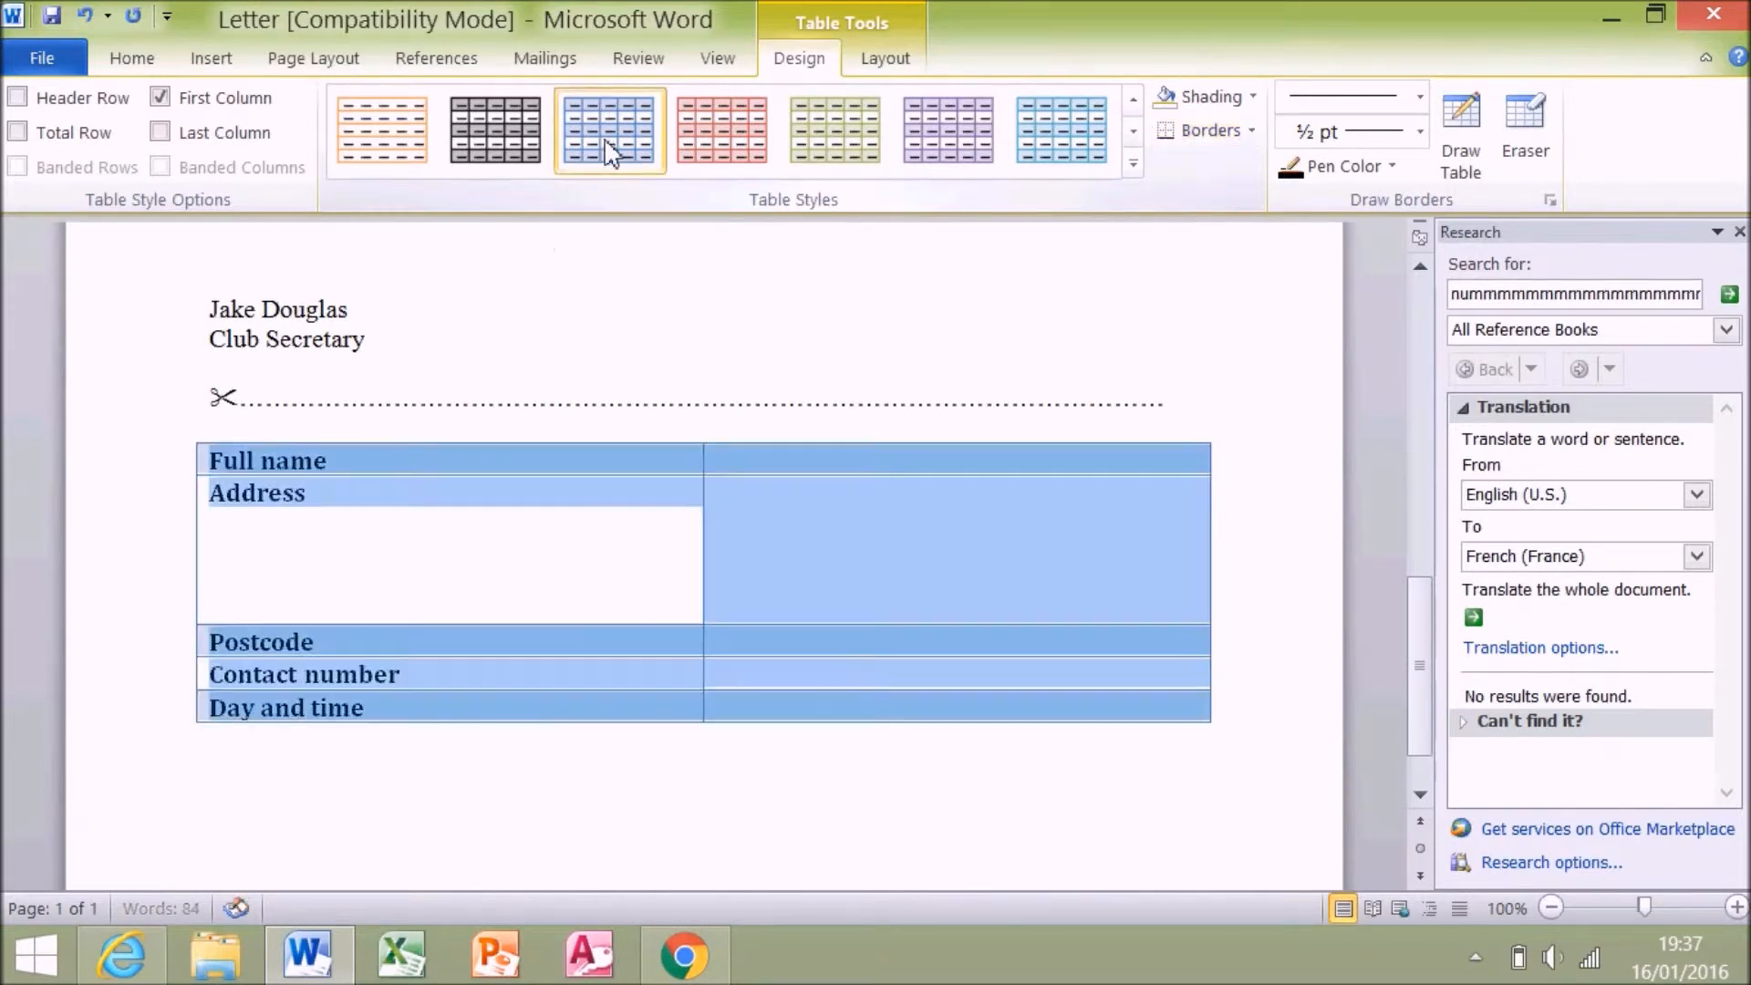
pyautogui.click(594, 357)
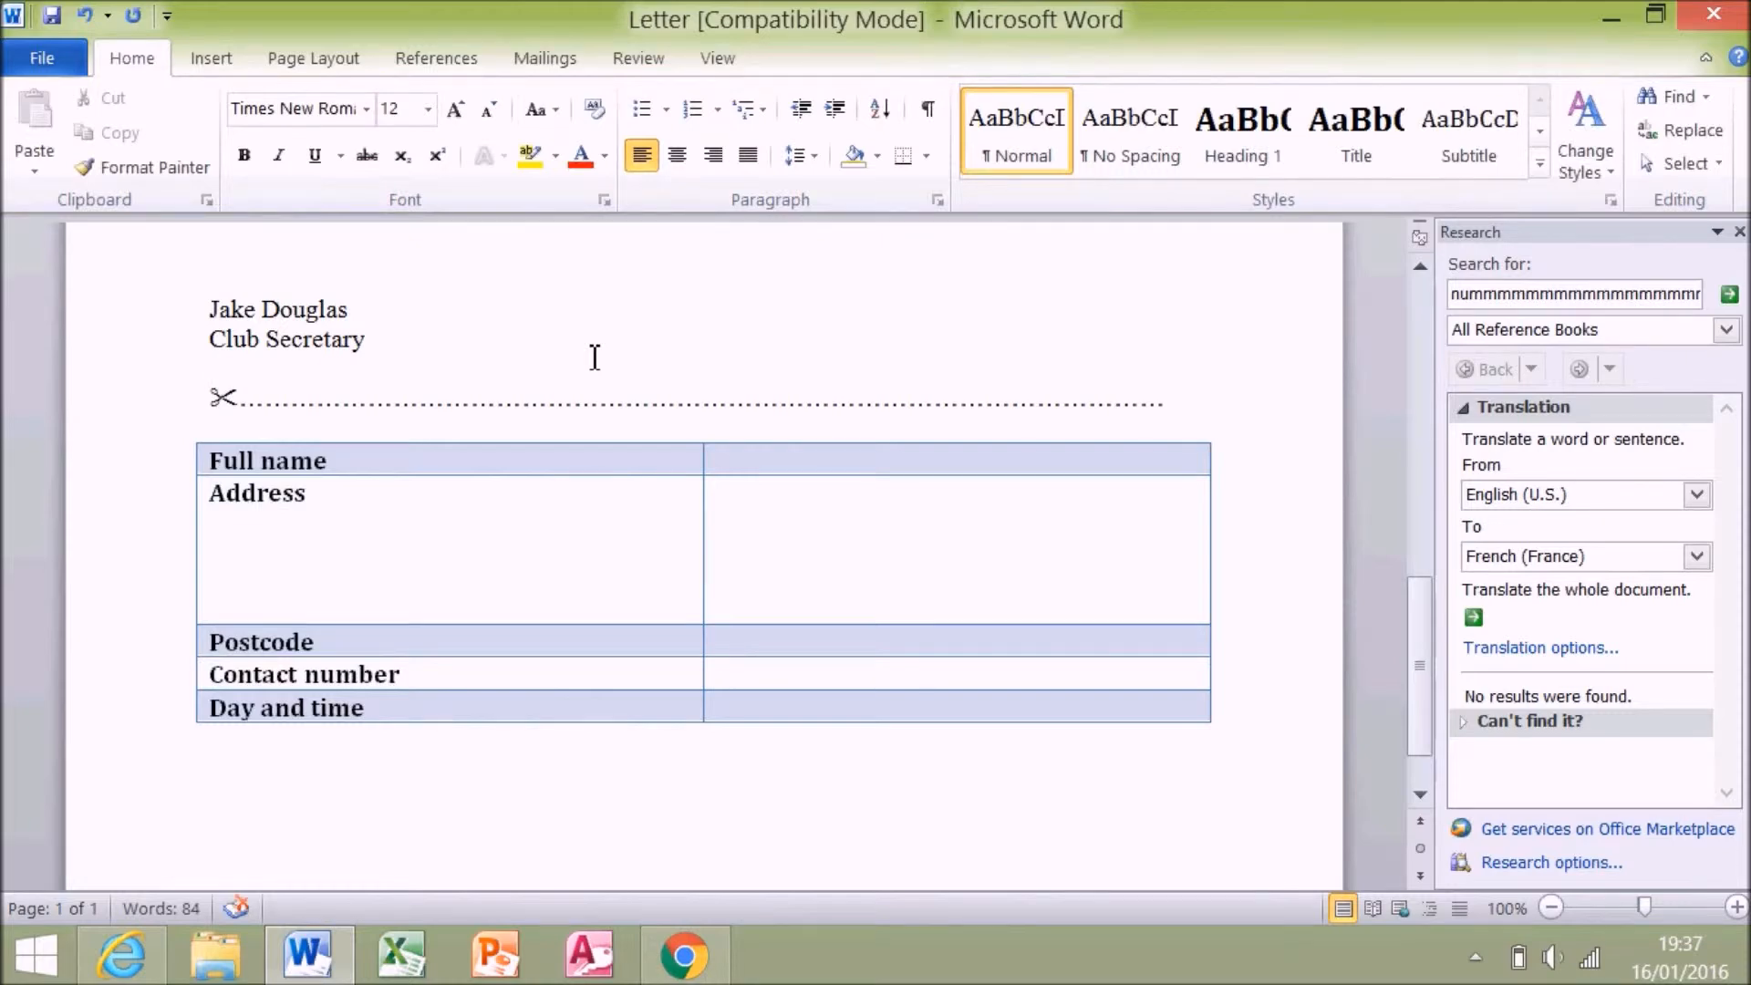
# - Review the letter's layout from the tear-off slip up to the club address and dance picture
pyautogui.moveTo(1419, 702); pyautogui.dragTo(1417, 602)
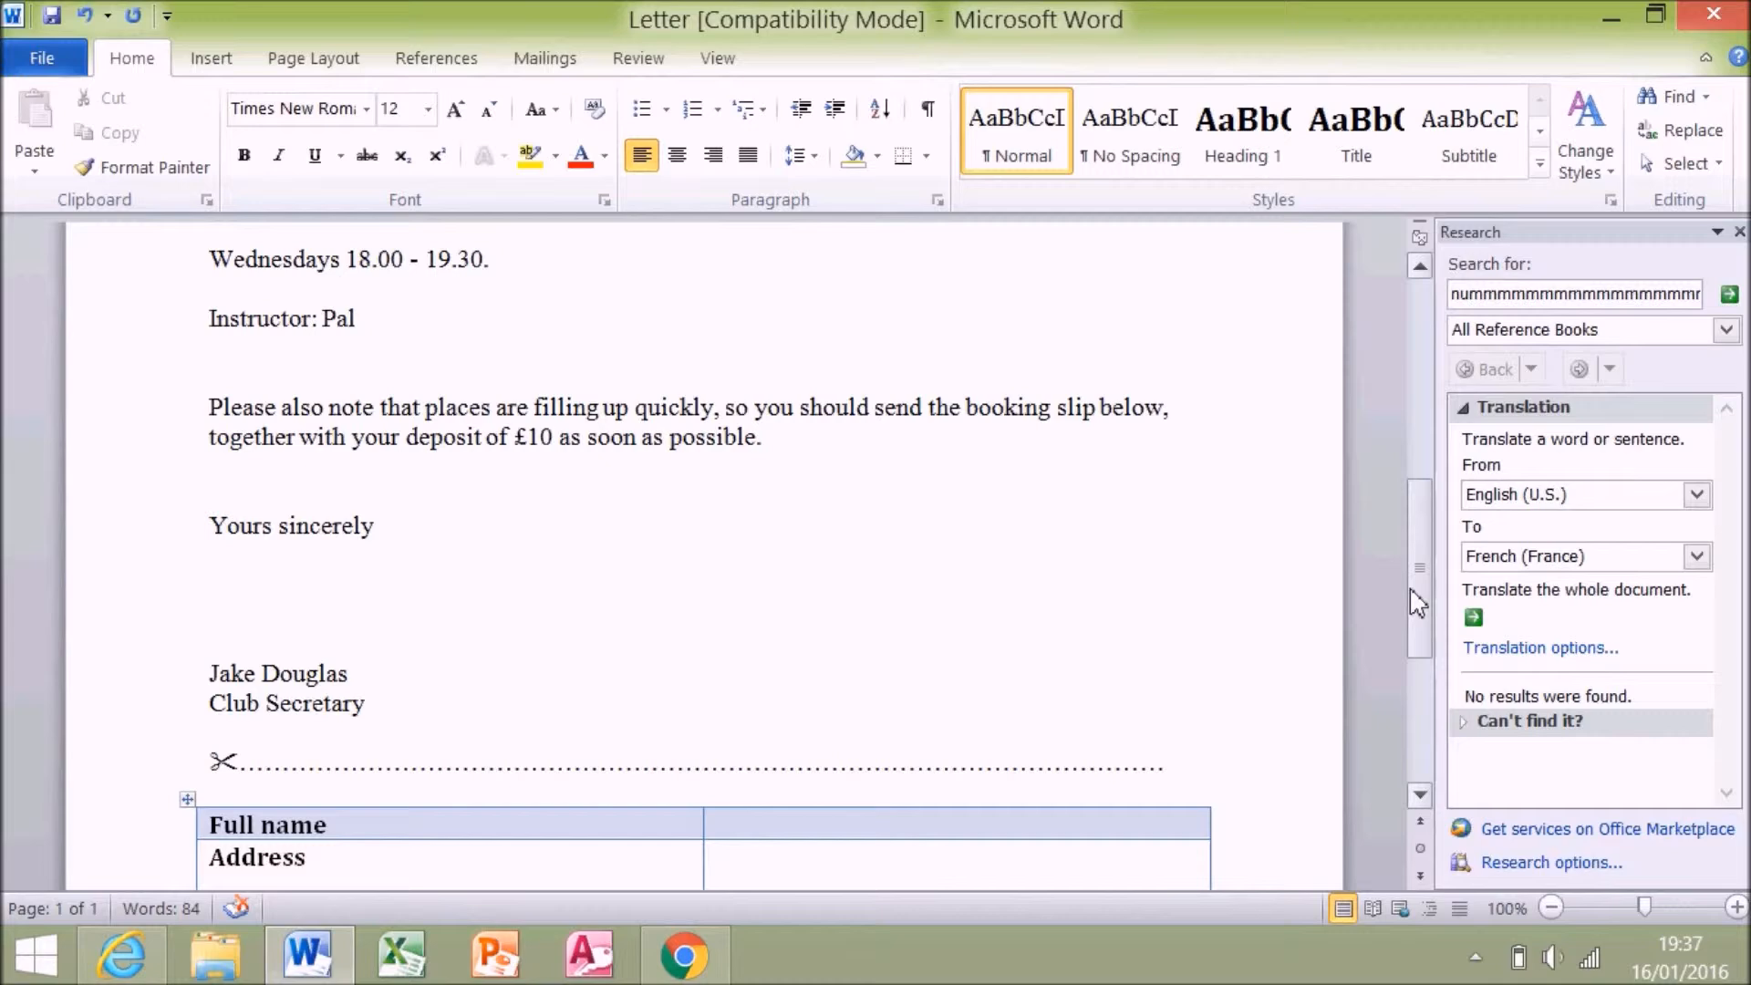
pyautogui.moveTo(1418, 602); pyautogui.dragTo(1408, 397)
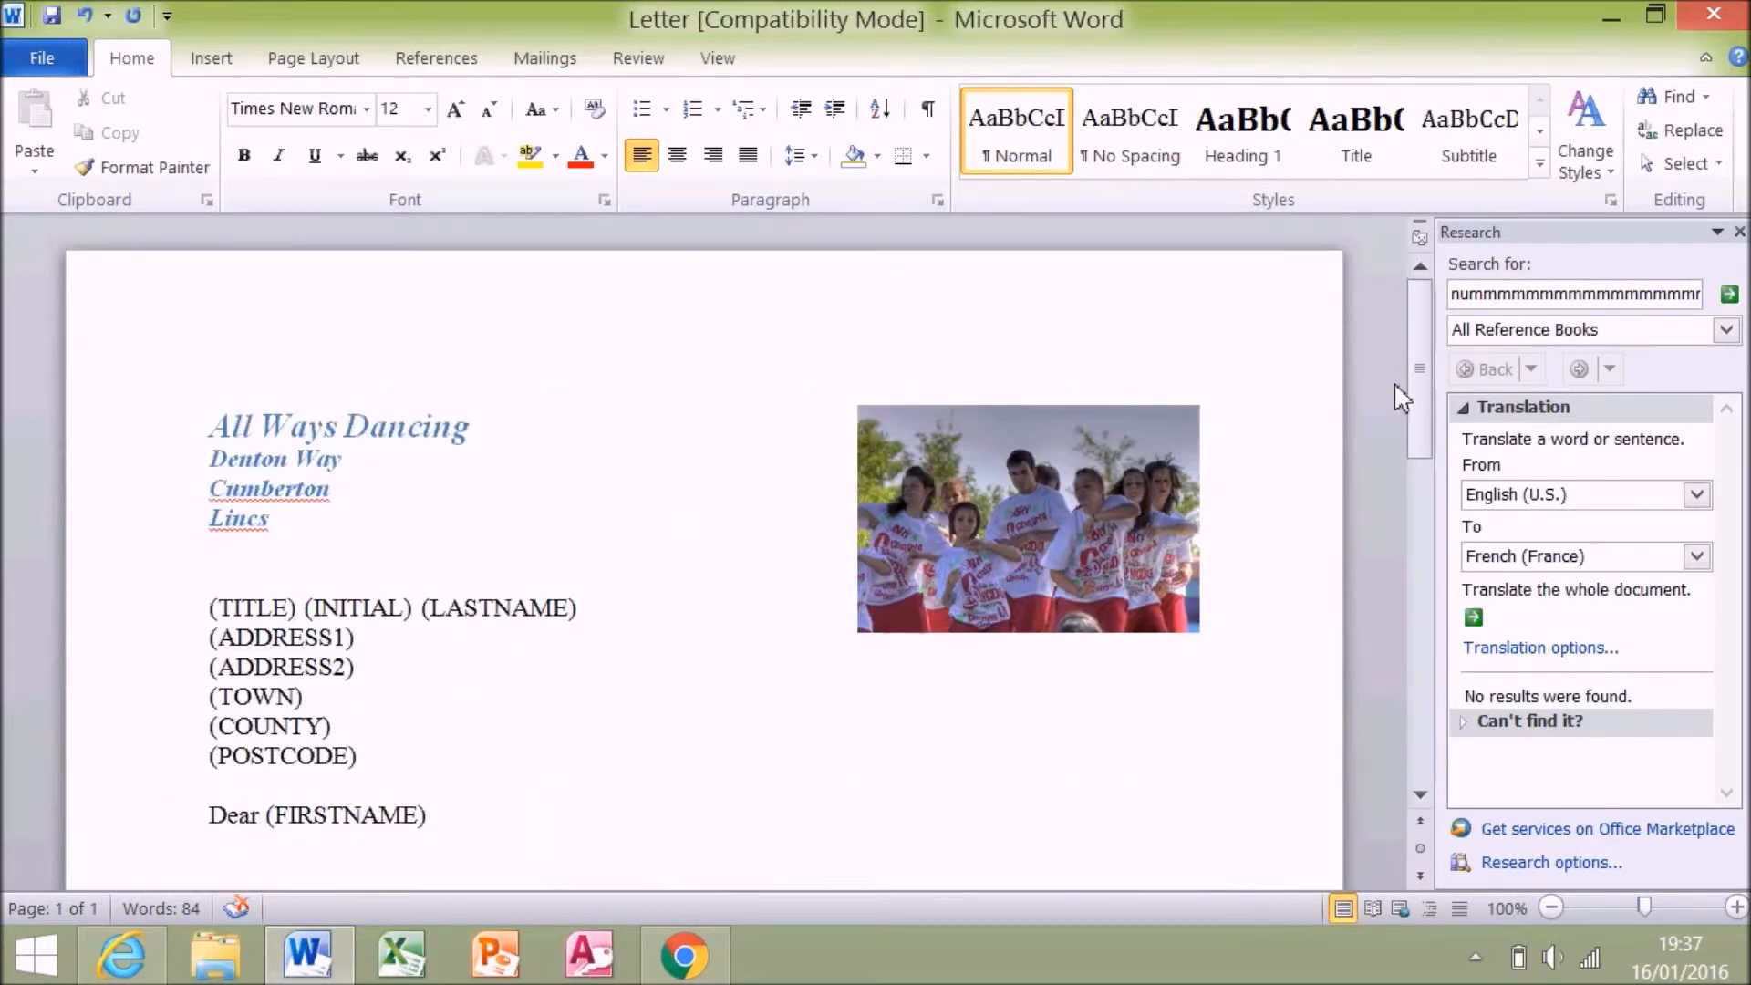
pyautogui.moveTo(1428, 384); pyautogui.dragTo(1422, 413)
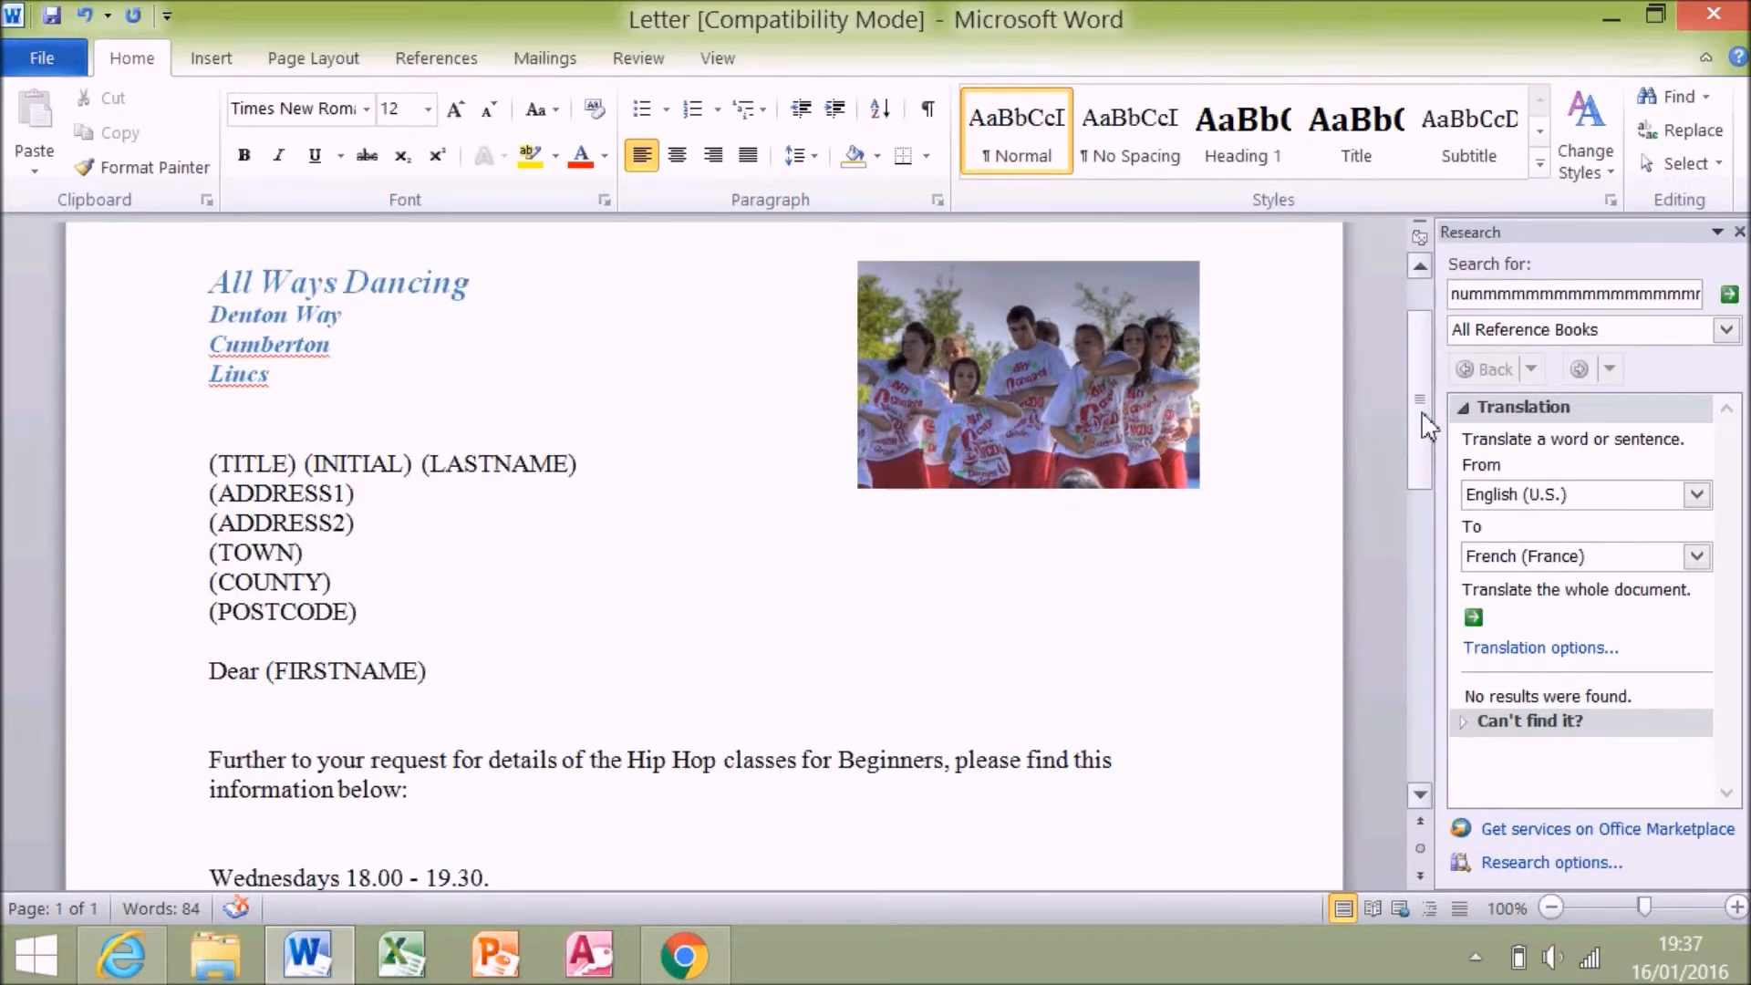
# - Check the merge field requirements in the Task 7 exam instructions, then return to the beginning of the letter
pyautogui.hotkey('alt', 'Tab')
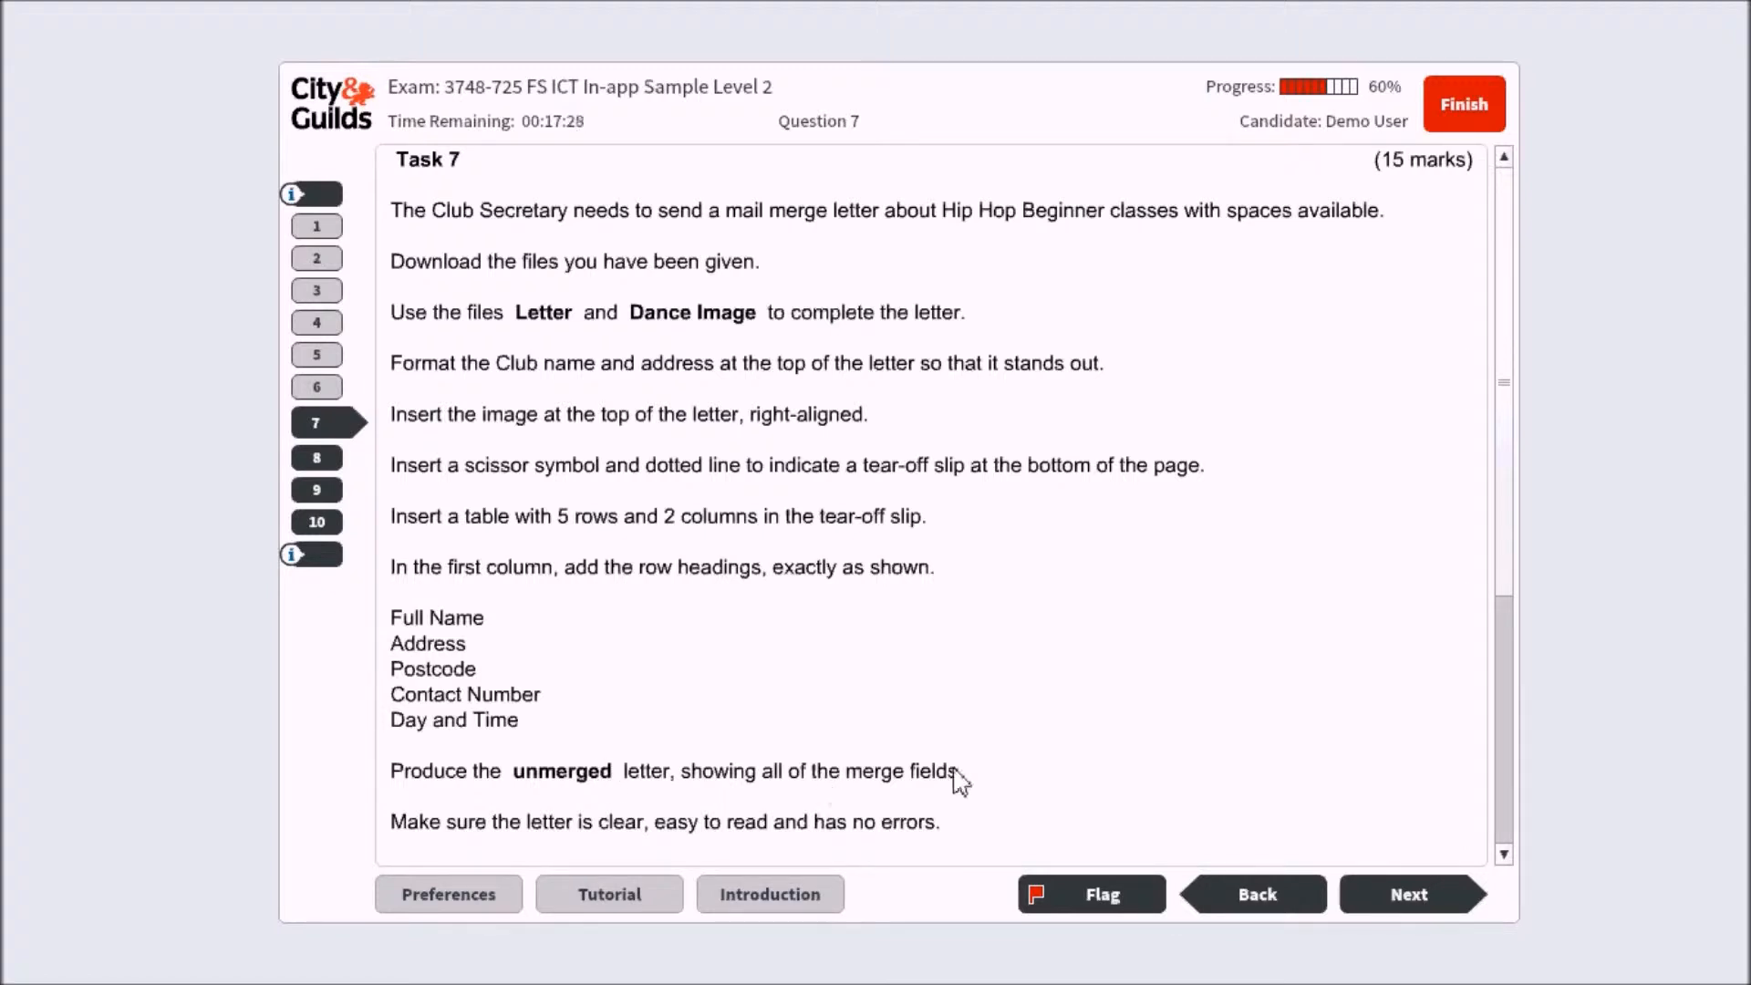
pyautogui.hotkey('alt', 'Tab')
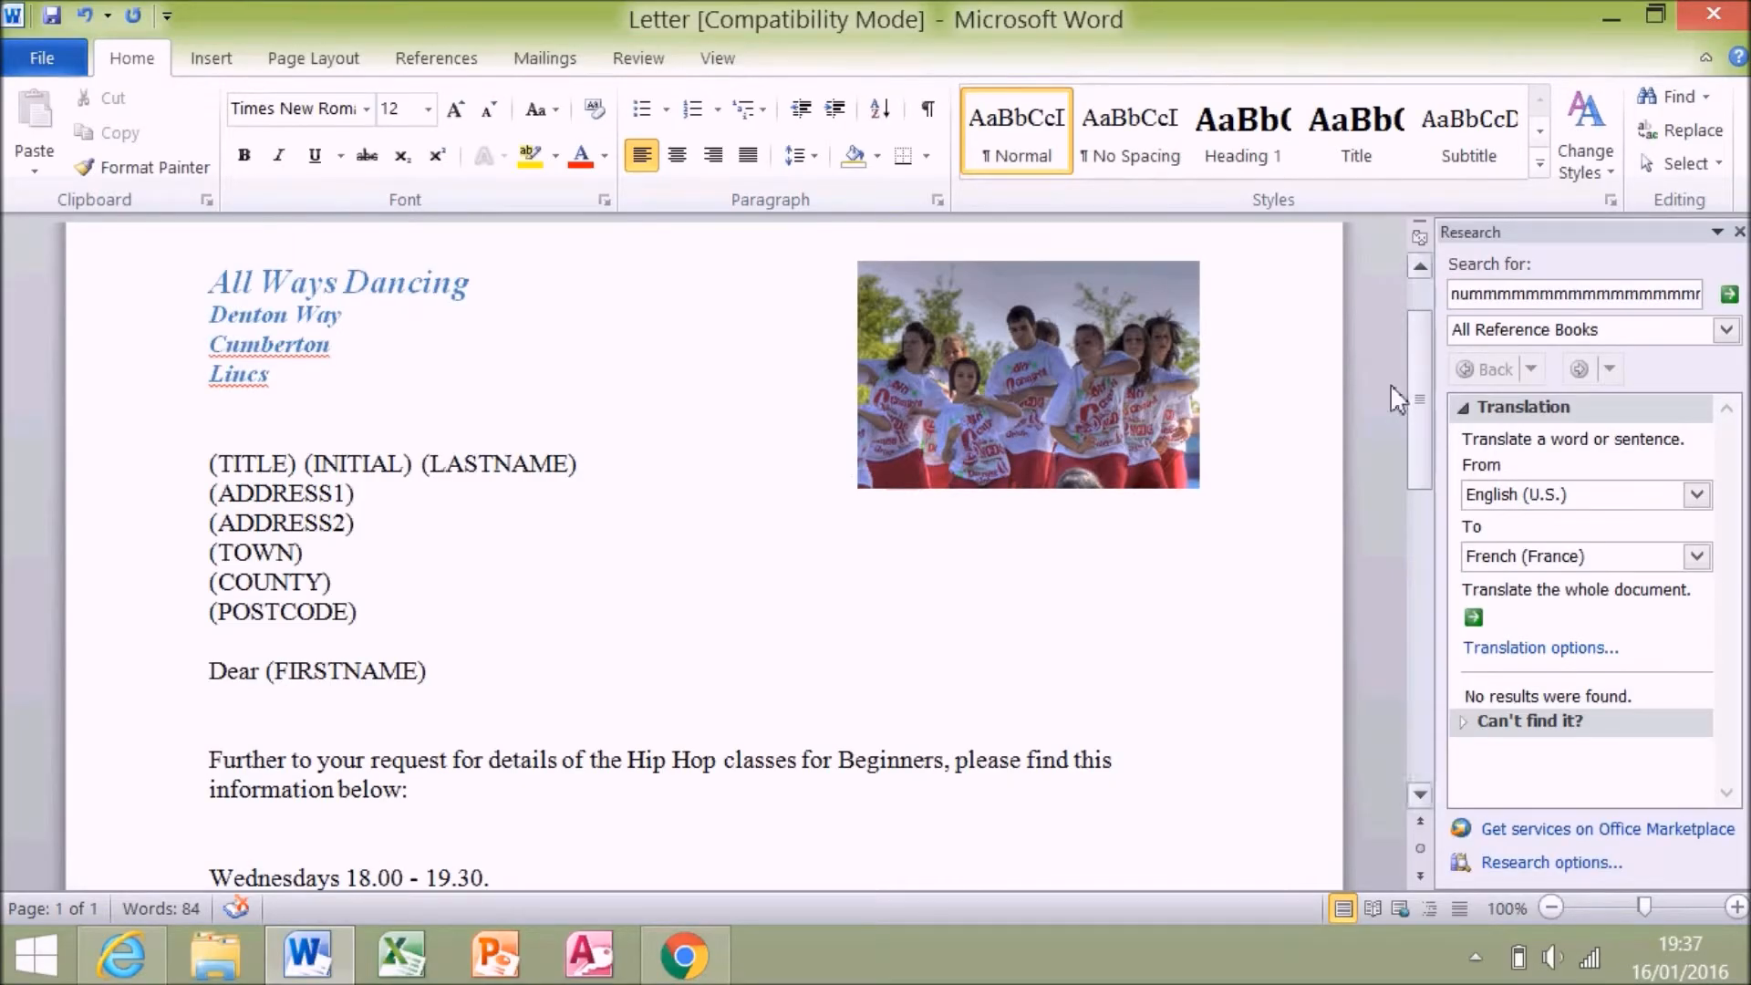
pyautogui.moveTo(1416, 392); pyautogui.dragTo(1436, 342)
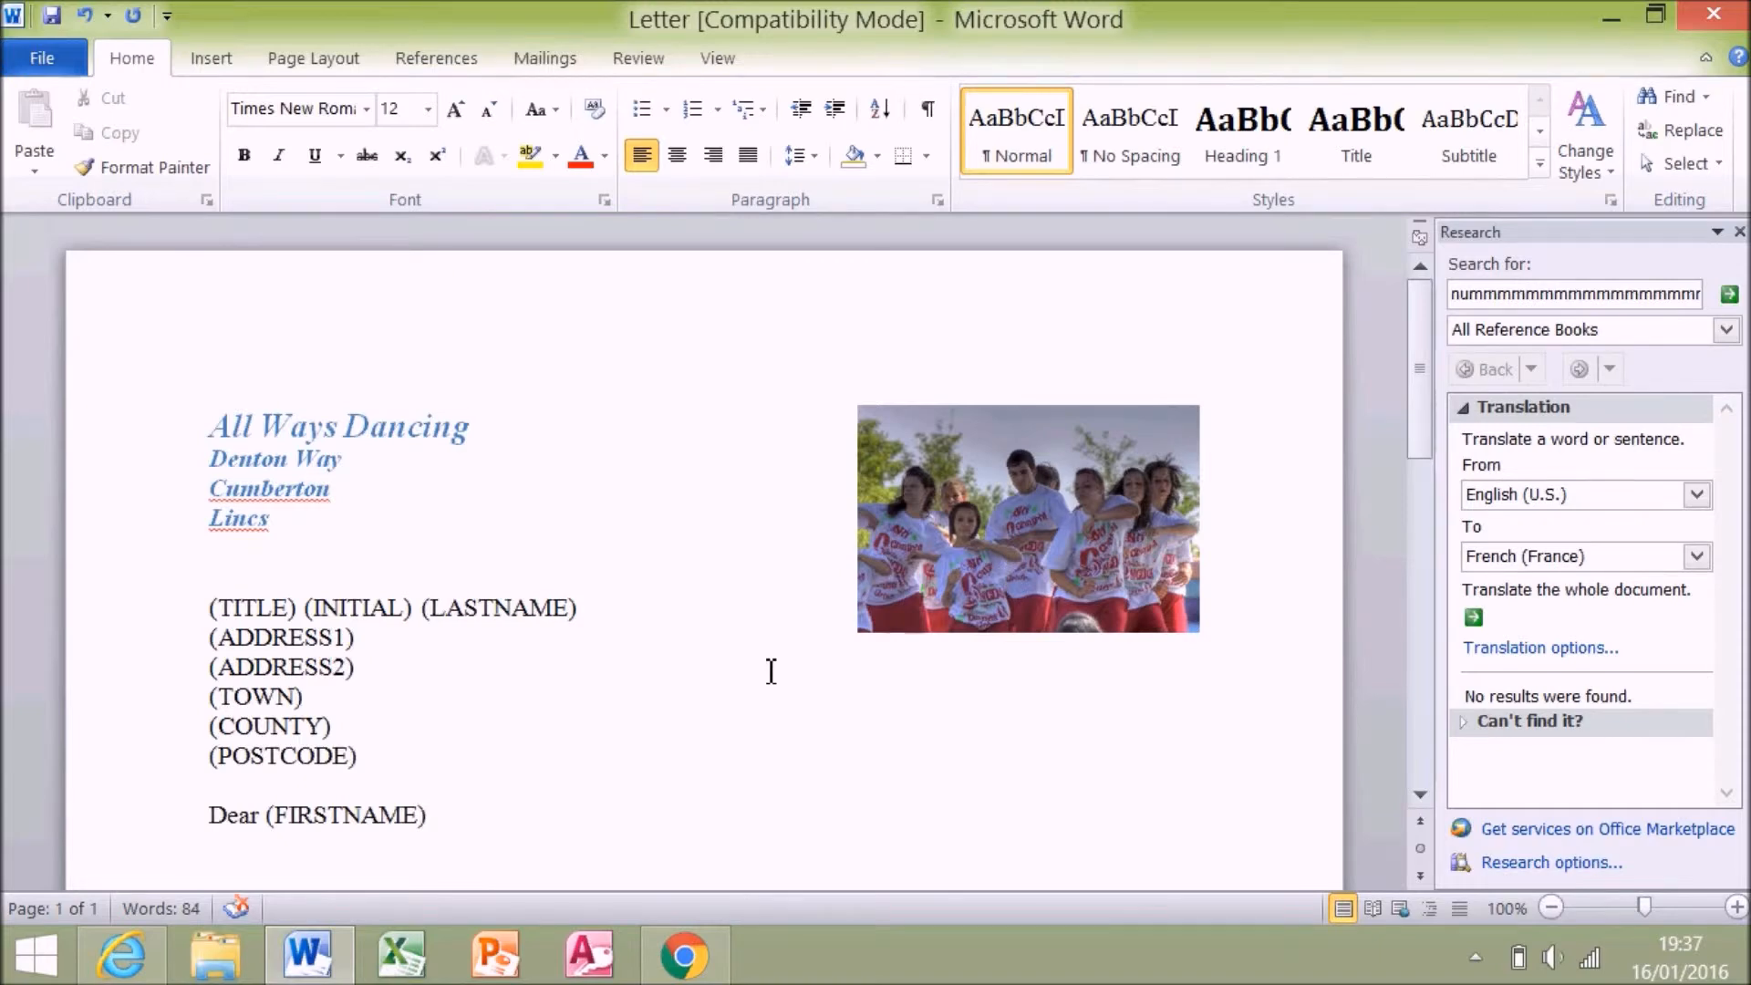
# - Close the Research pane and start the Step by Step Mail Merge Wizard for Letters, using the current document
pyautogui.click(1739, 229)
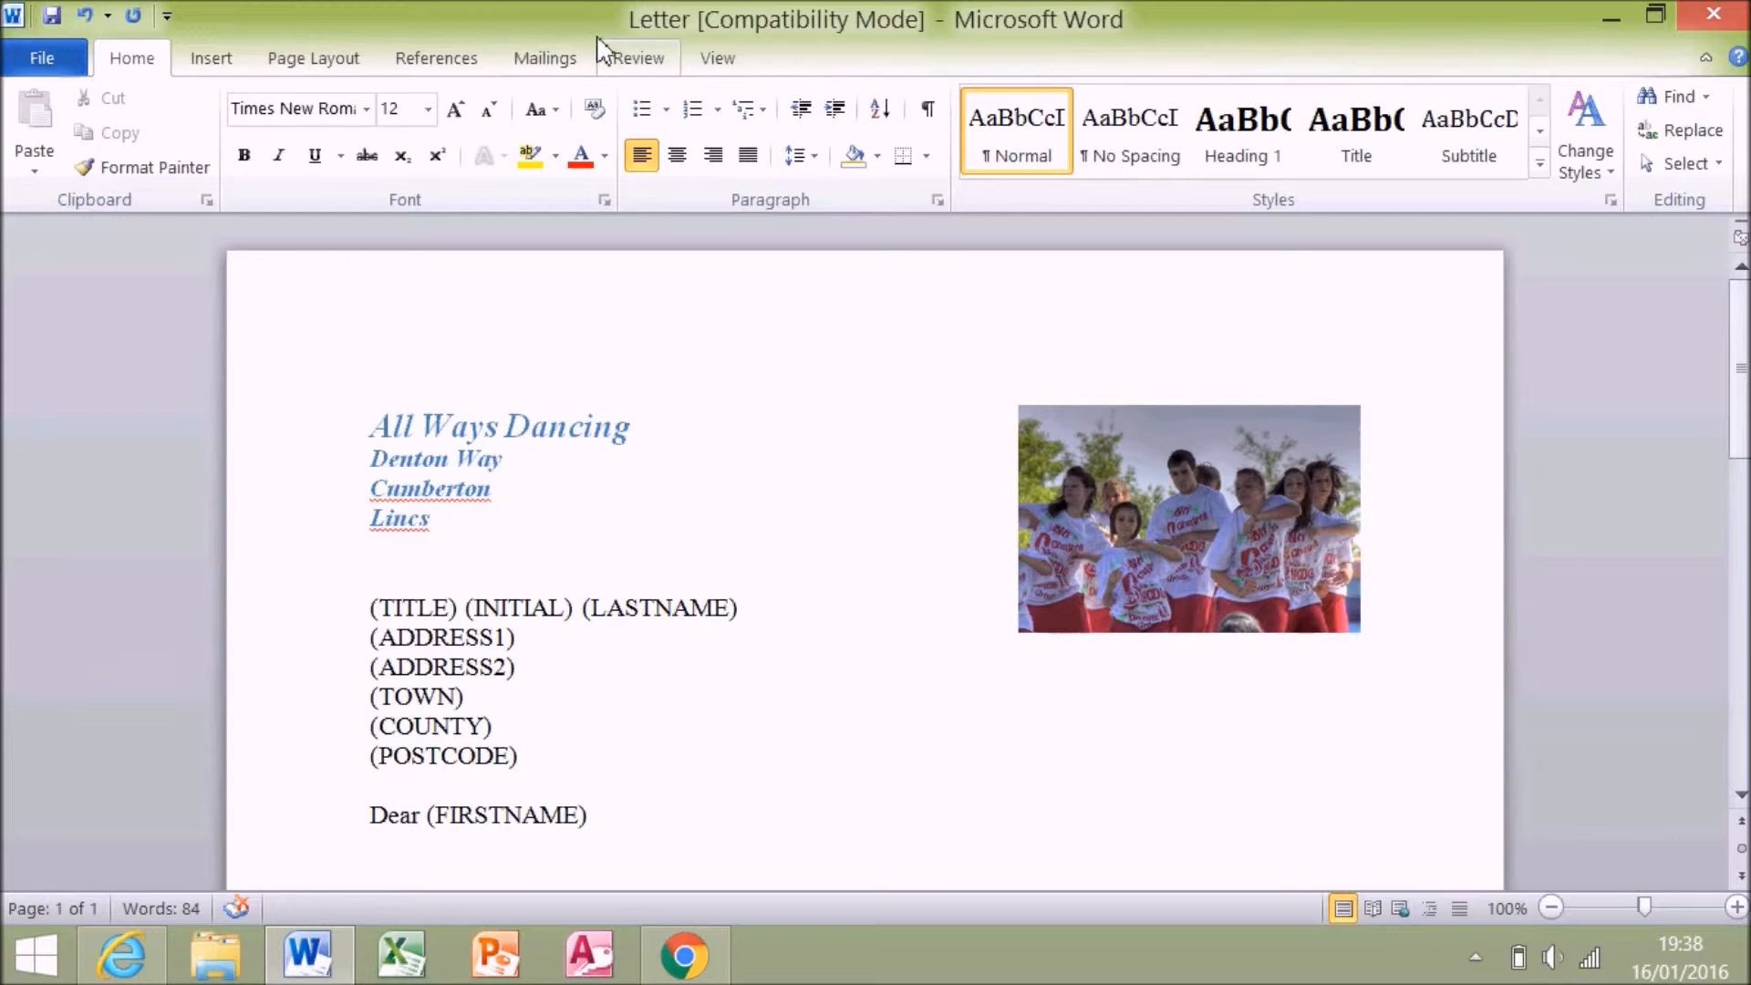
pyautogui.click(563, 66)
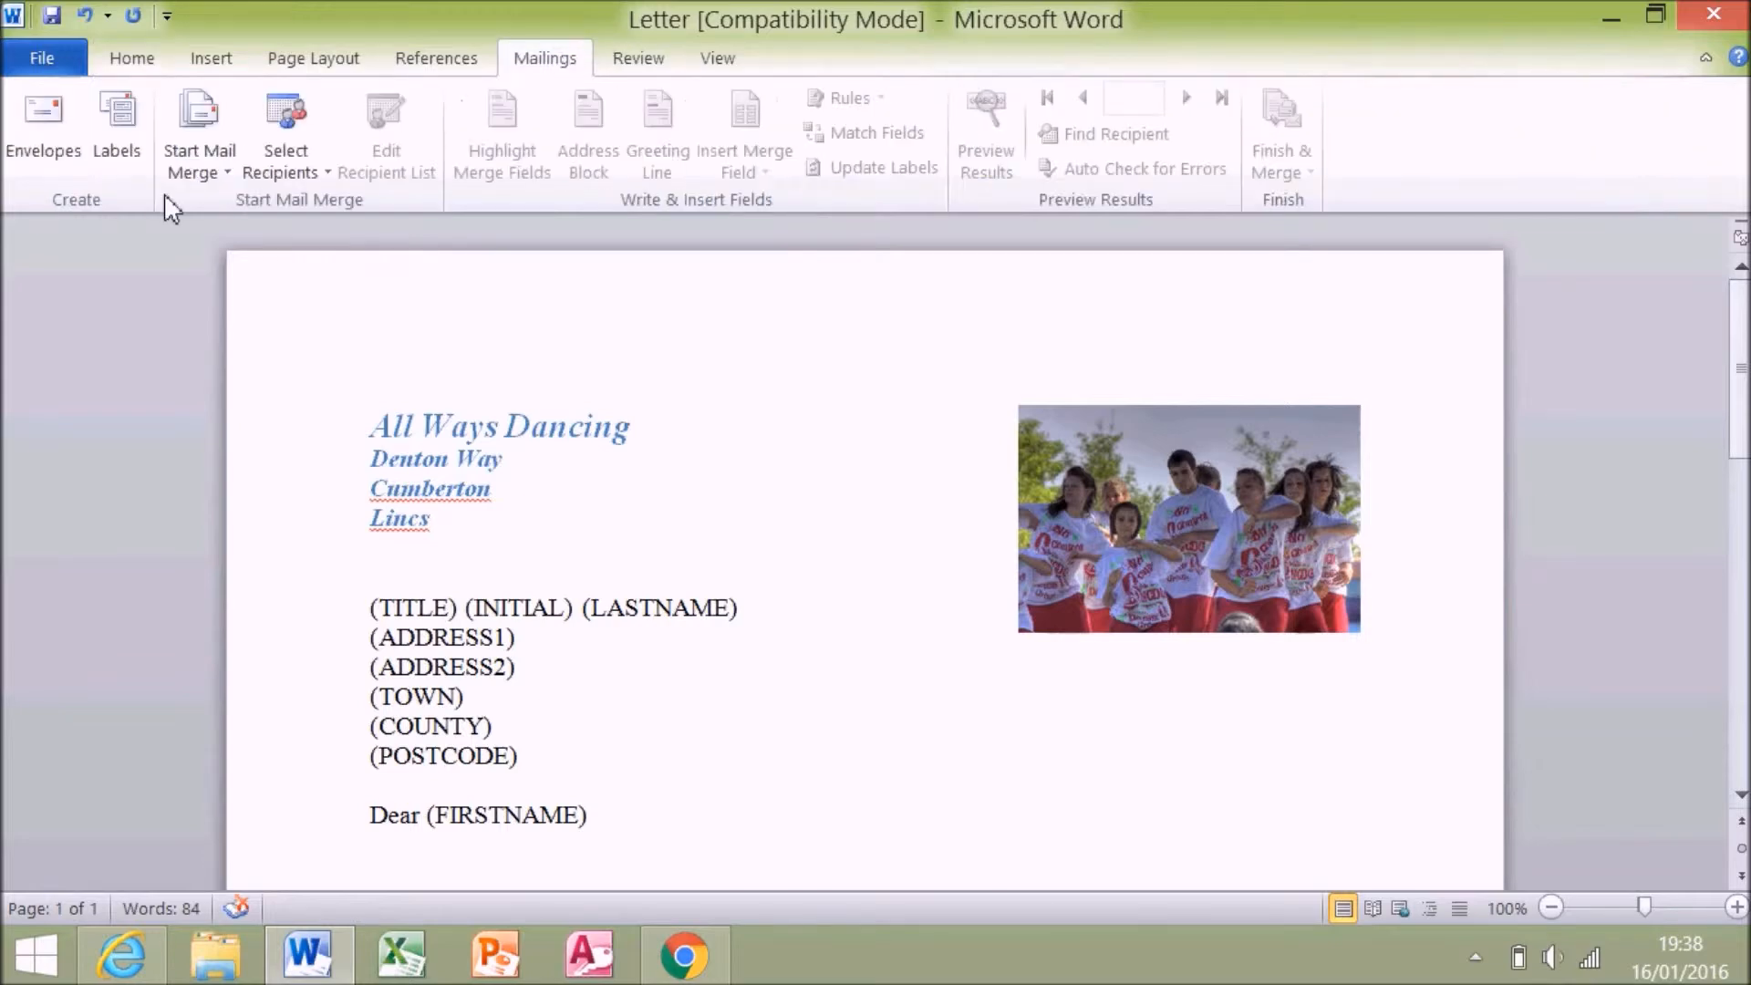
pyautogui.click(191, 173)
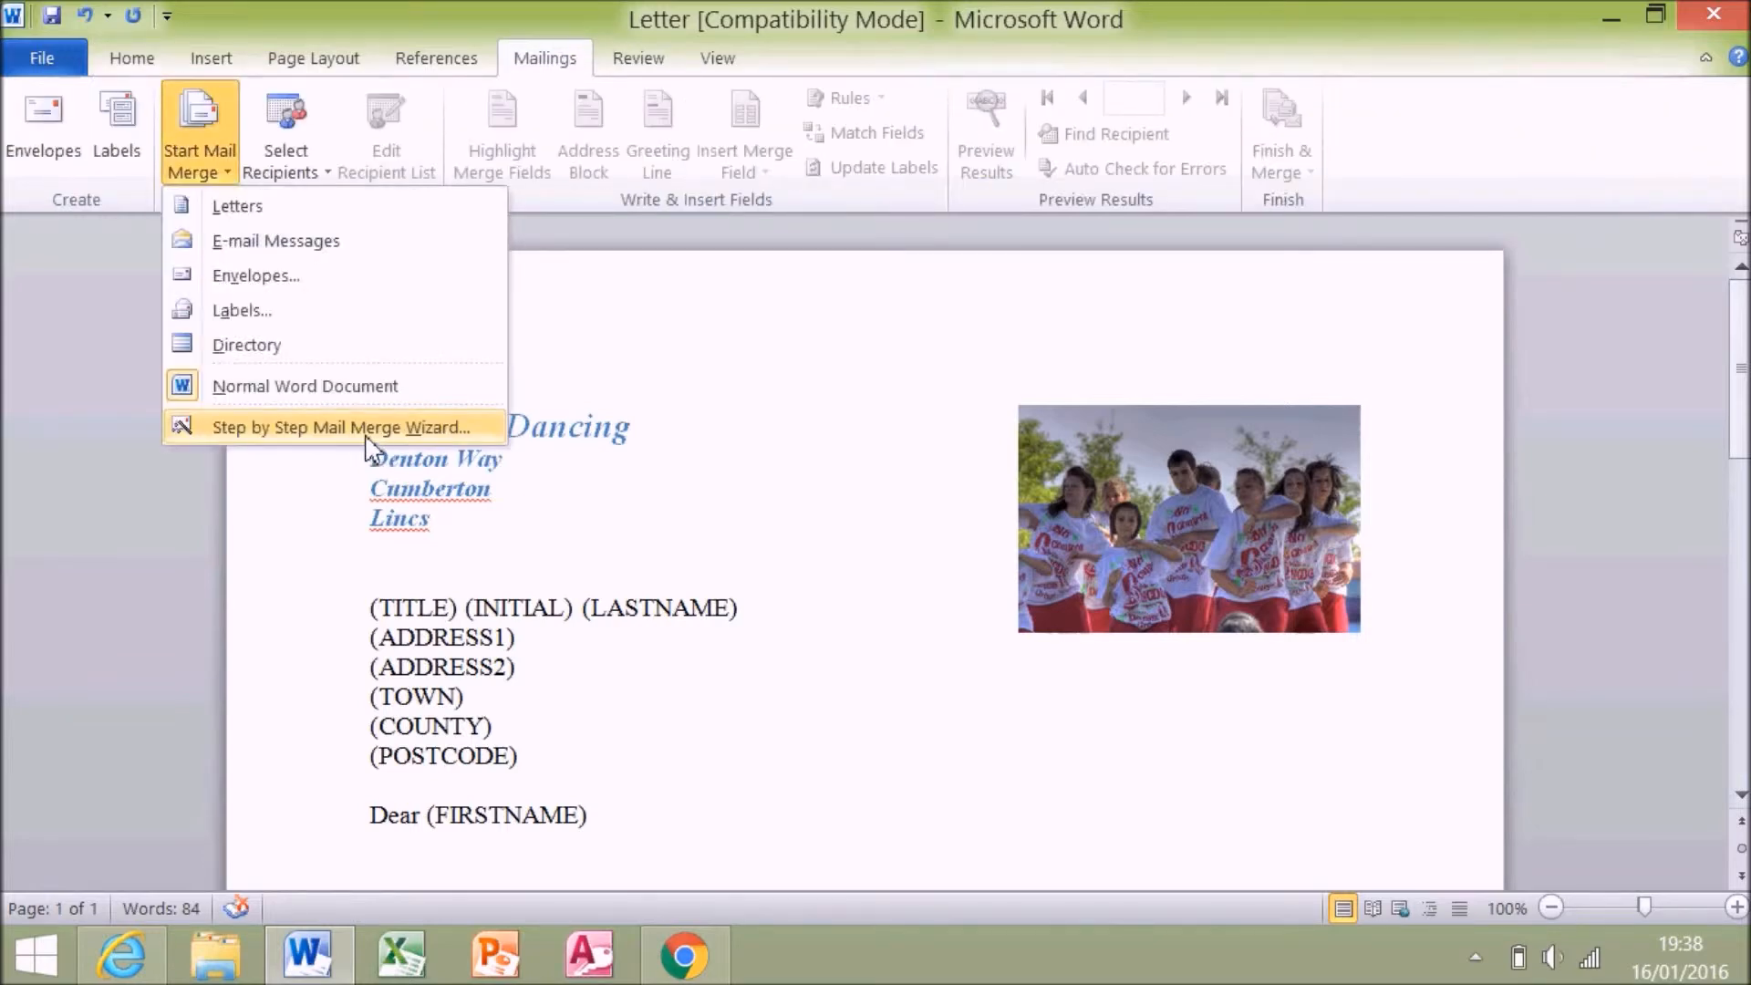
pyautogui.click(365, 424)
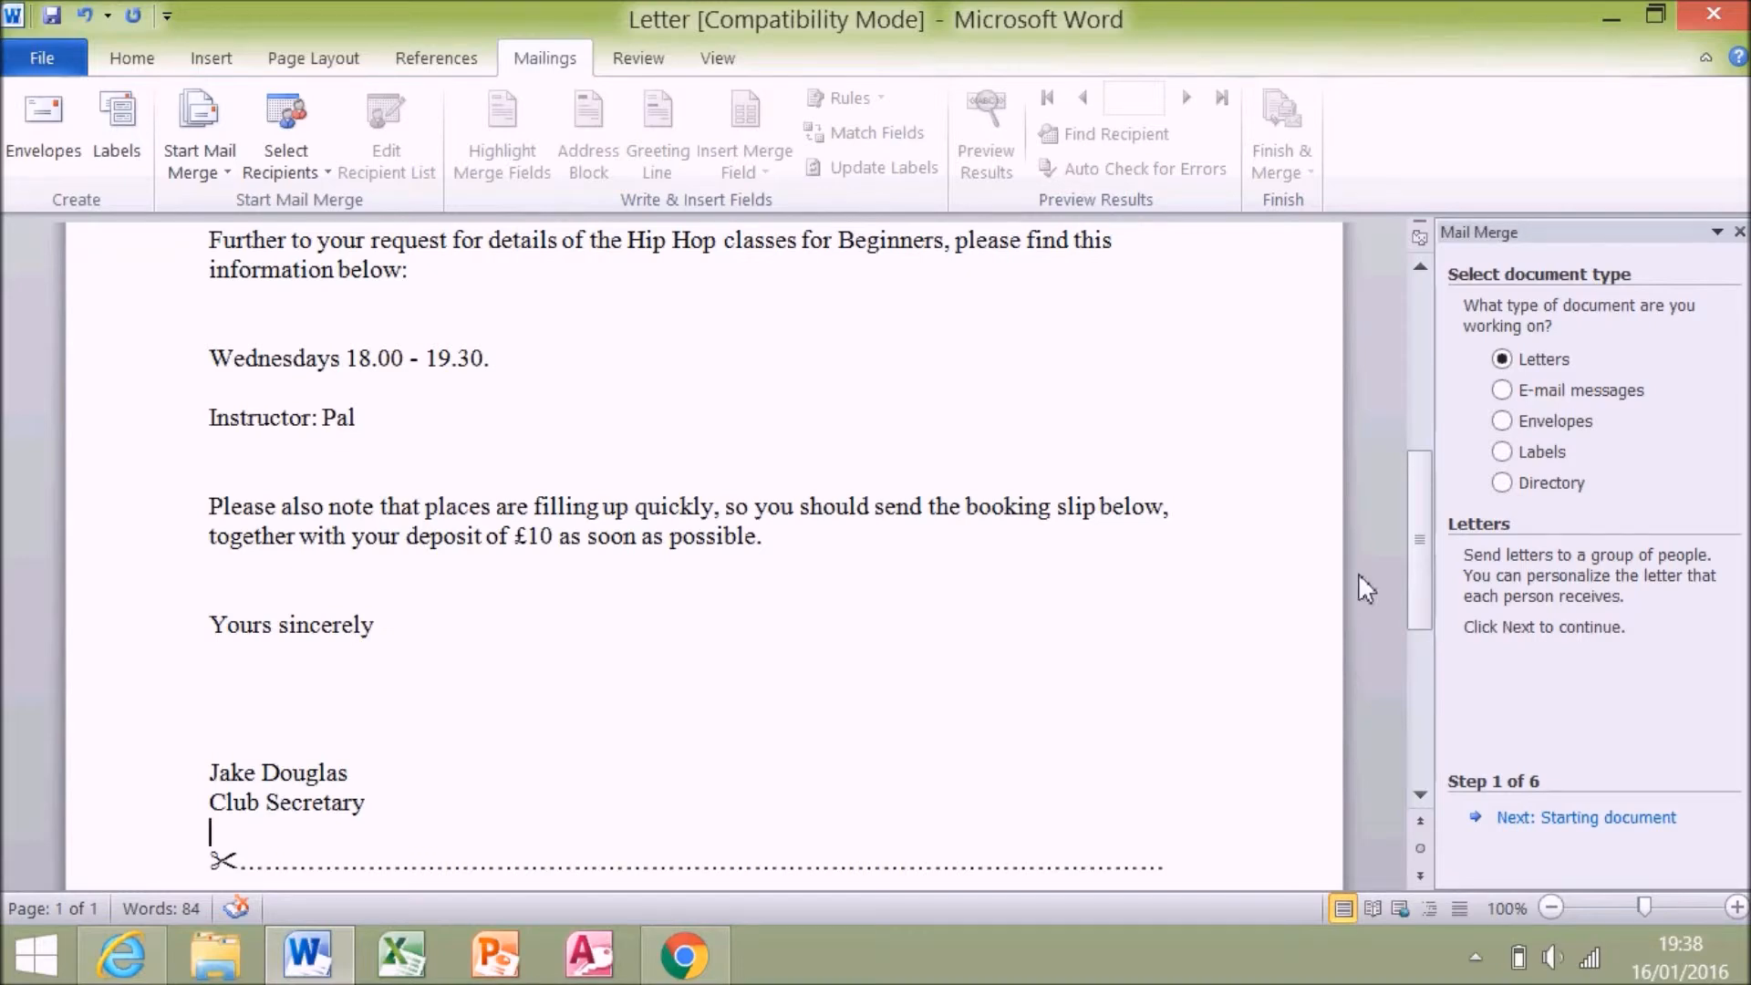
pyautogui.click(1634, 818)
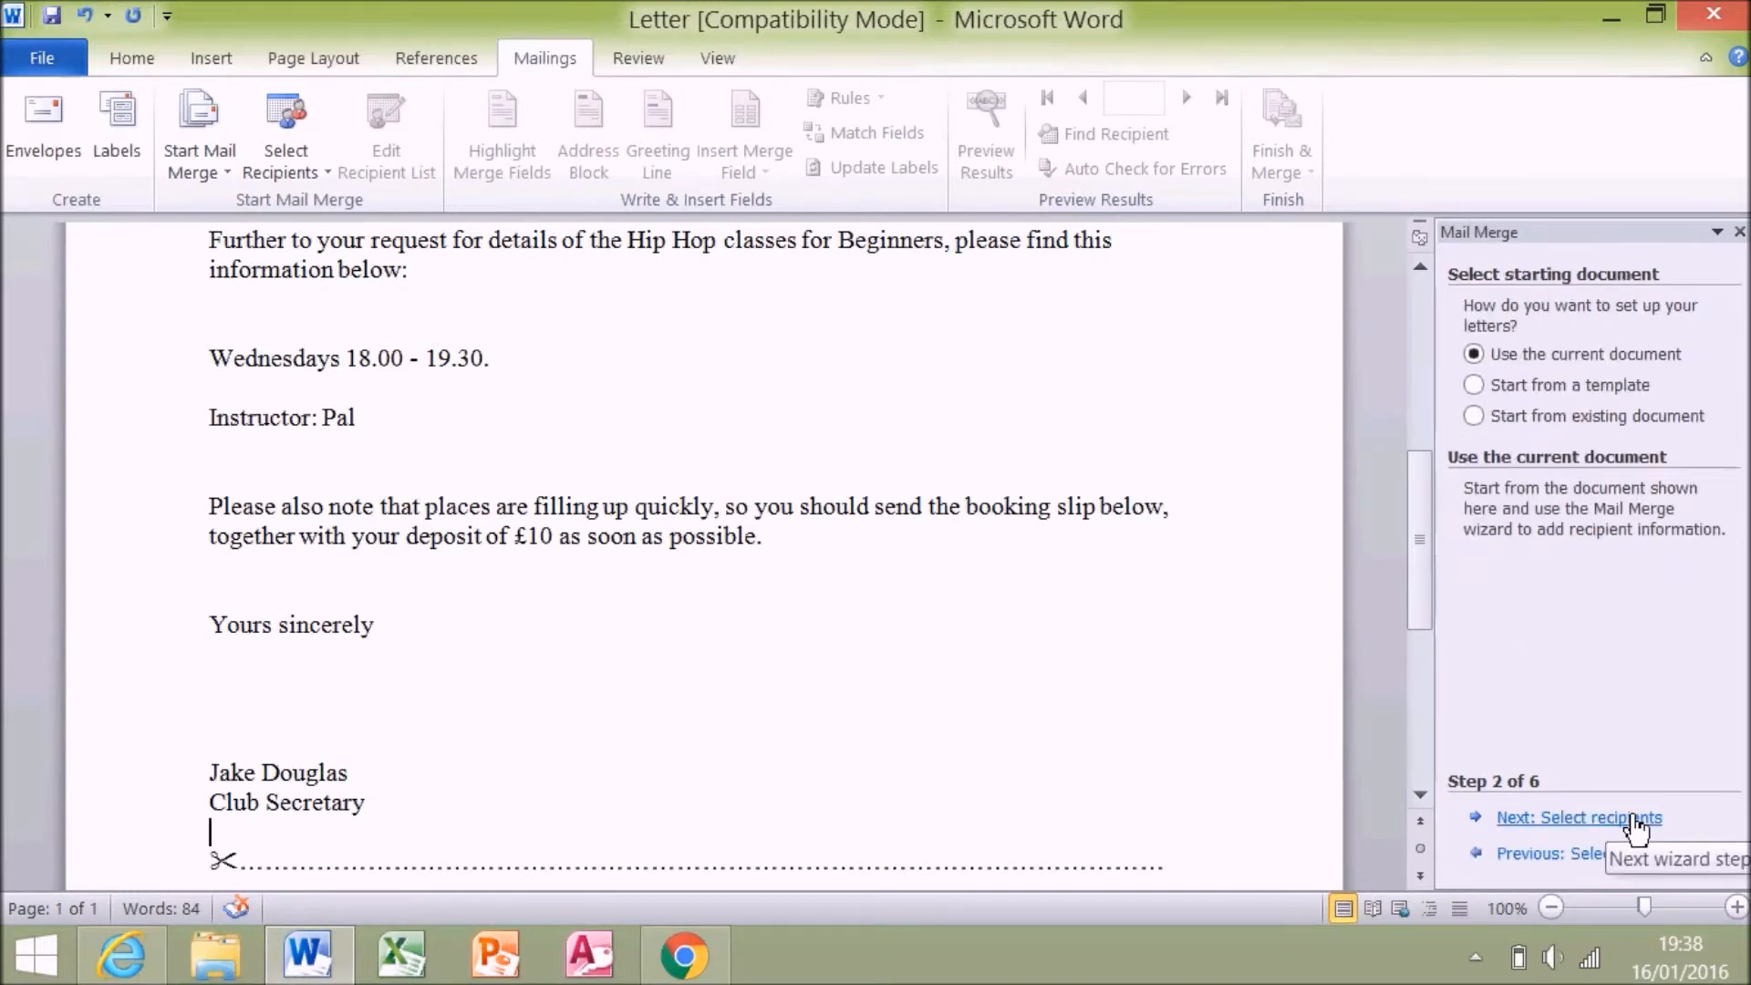
pyautogui.click(1575, 817)
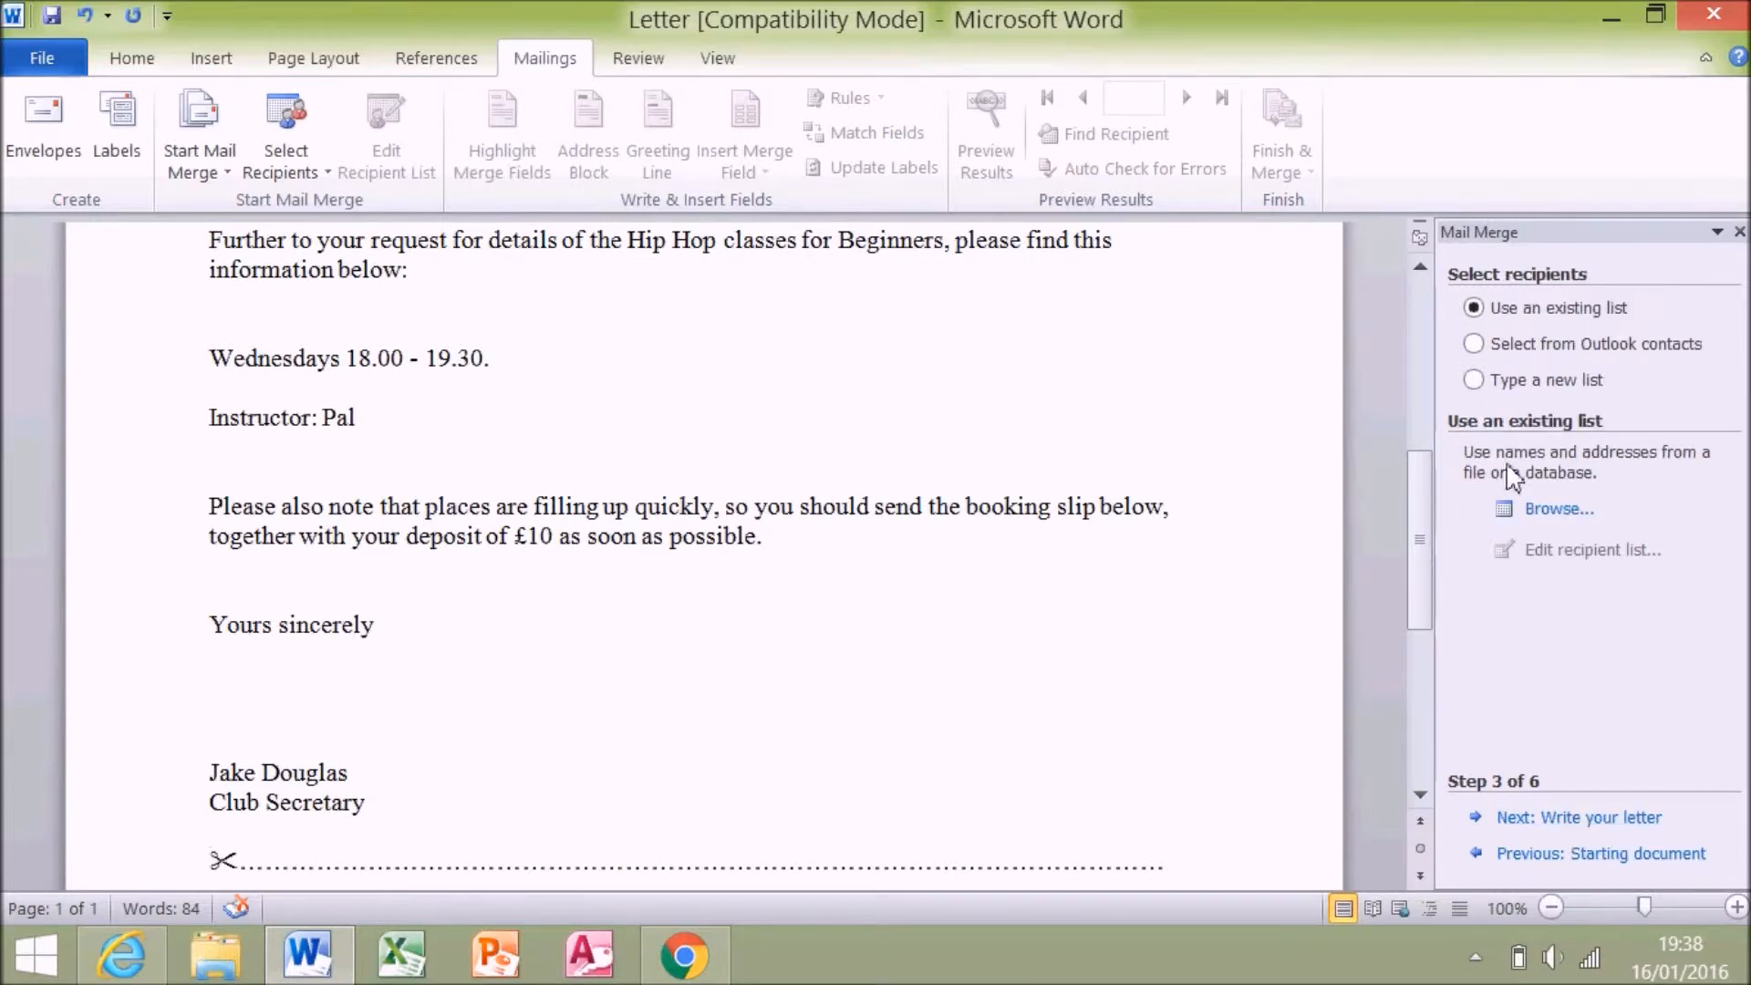
# - Load the Contact list file from the Mail merge folder in All ways dancing on the desktop as the recipient list, including all recipients
pyautogui.click(1576, 820)
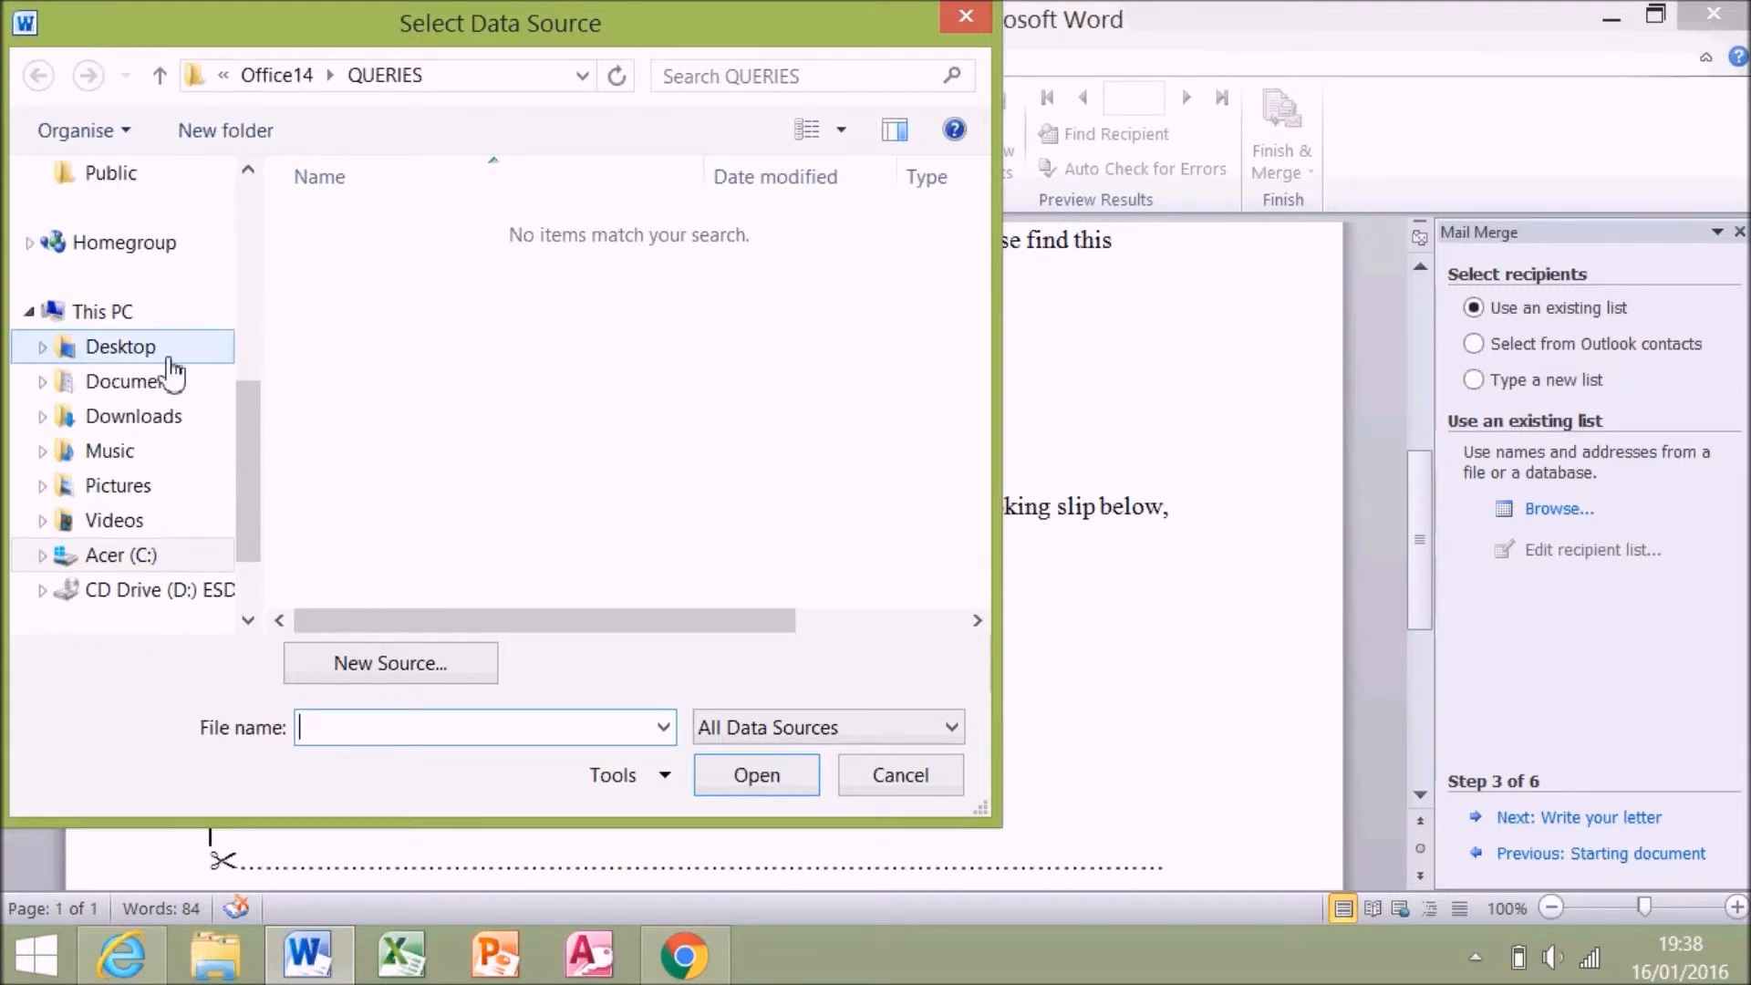
pyautogui.click(168, 356)
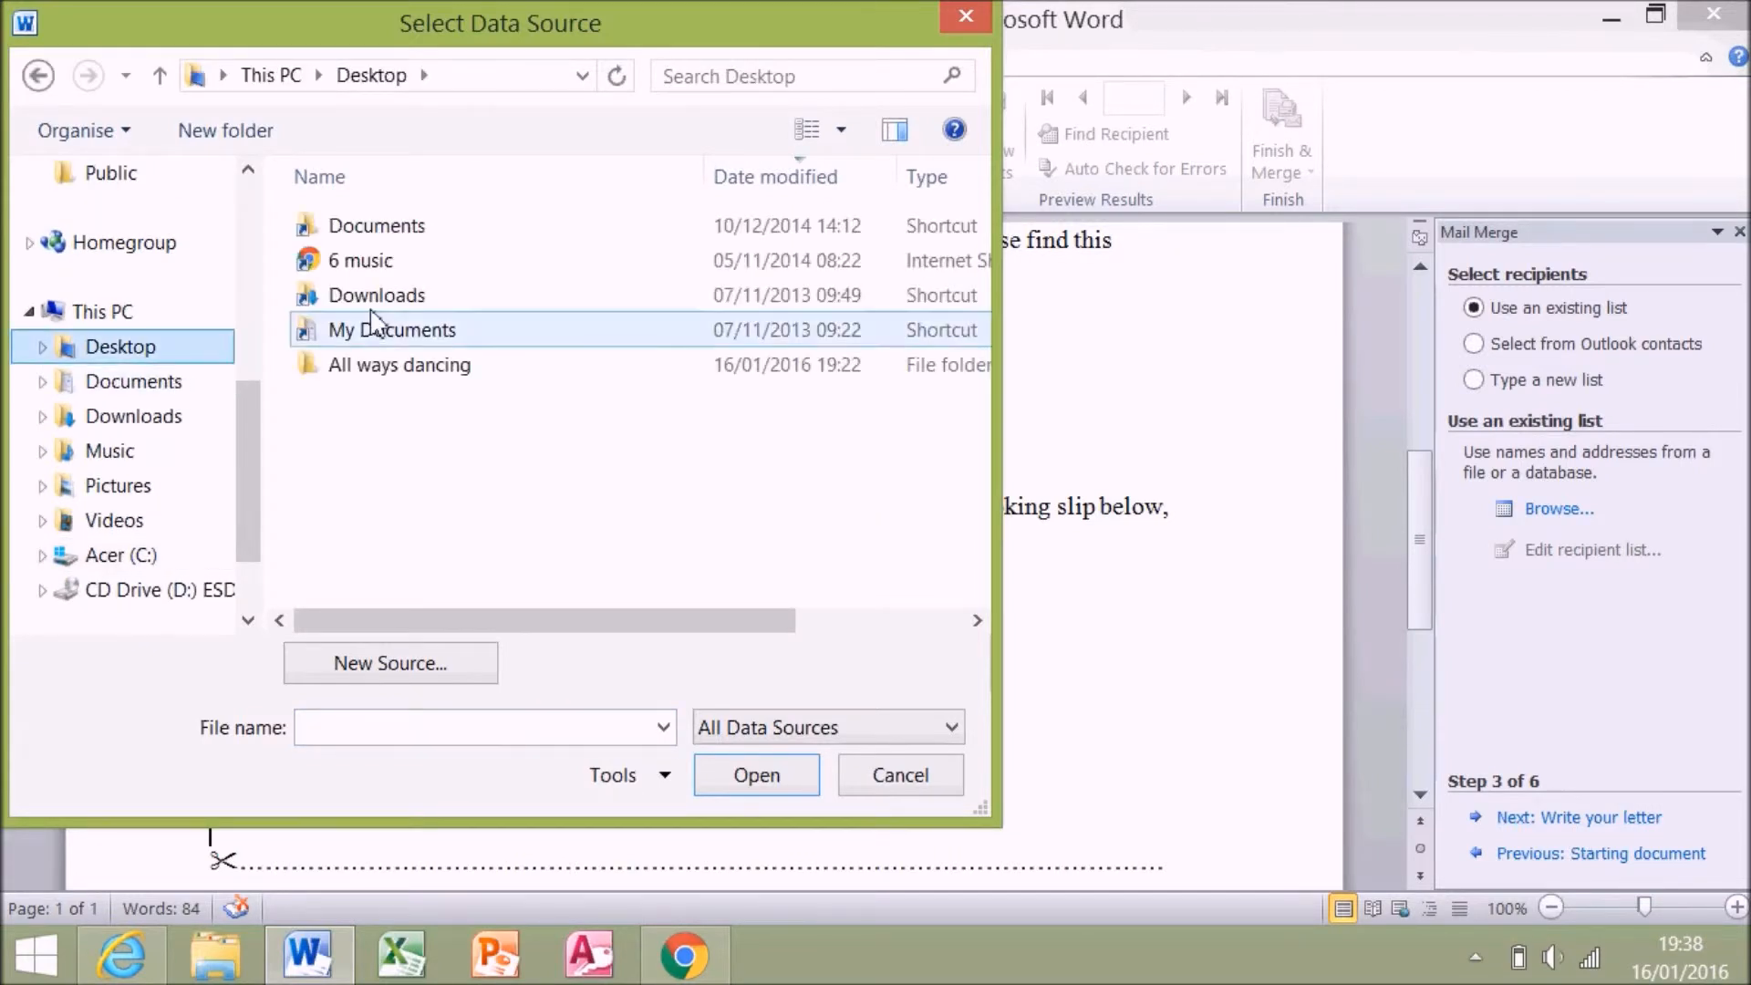
pyautogui.doubleClick(390, 367)
pyautogui.doubleClick(392, 228)
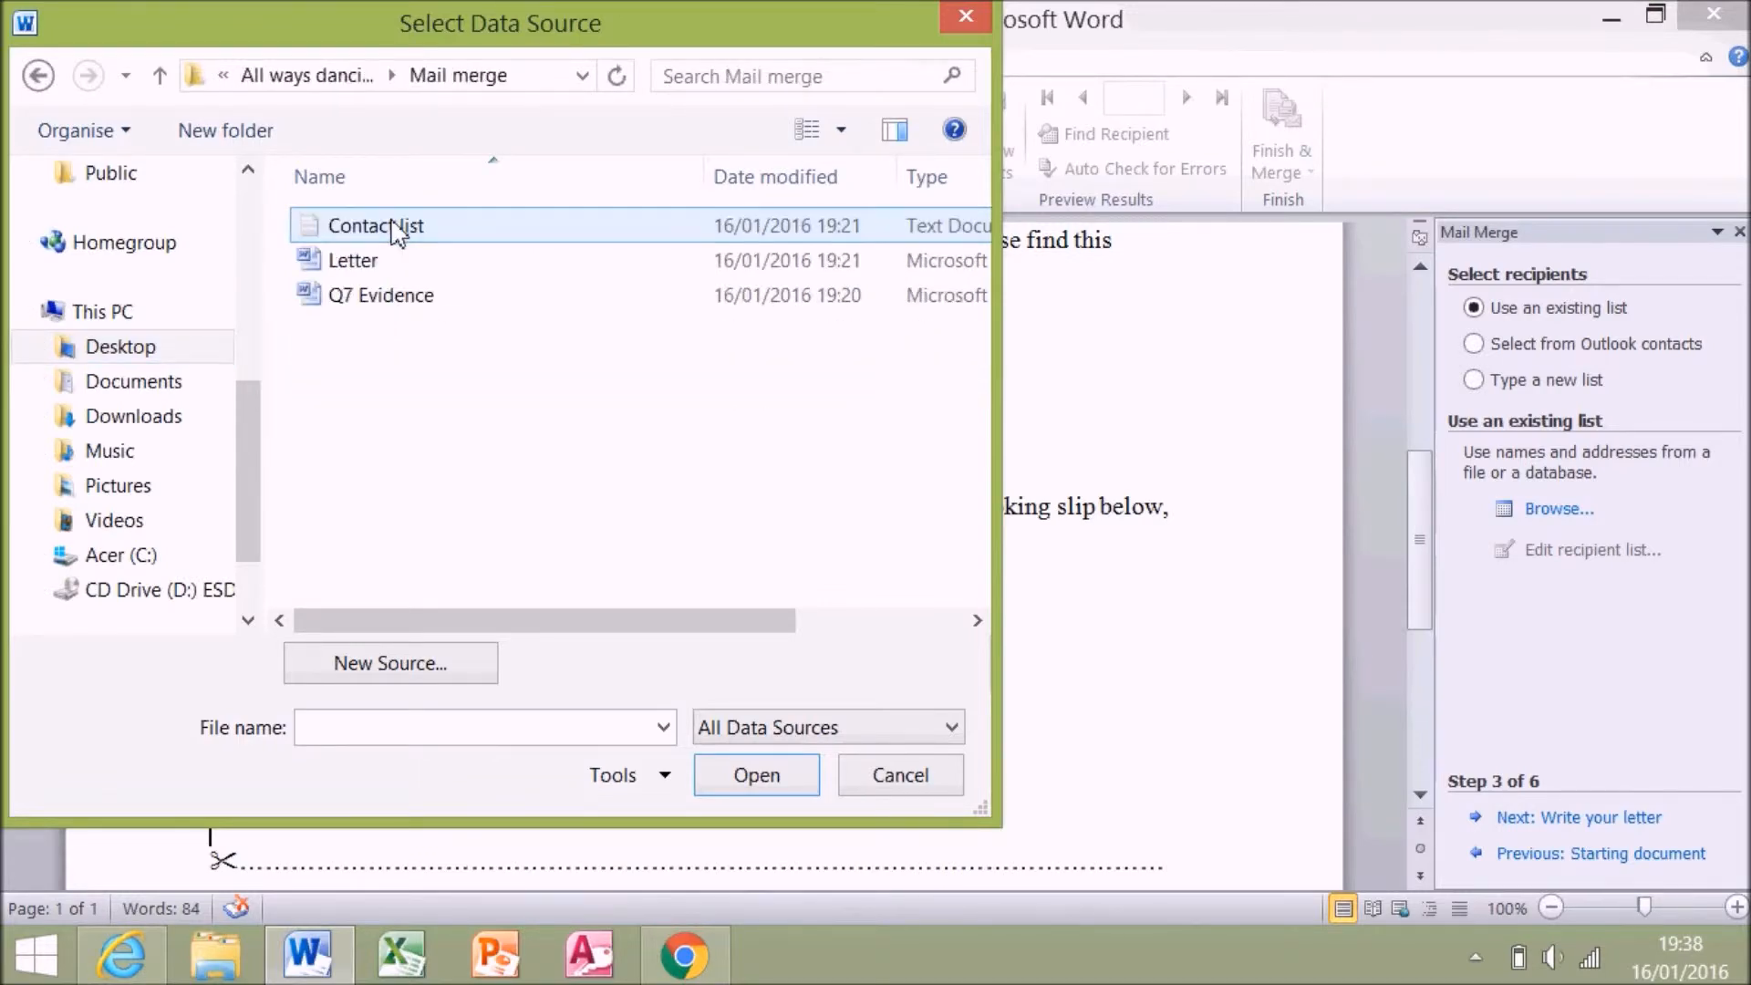
pyautogui.doubleClick(414, 260)
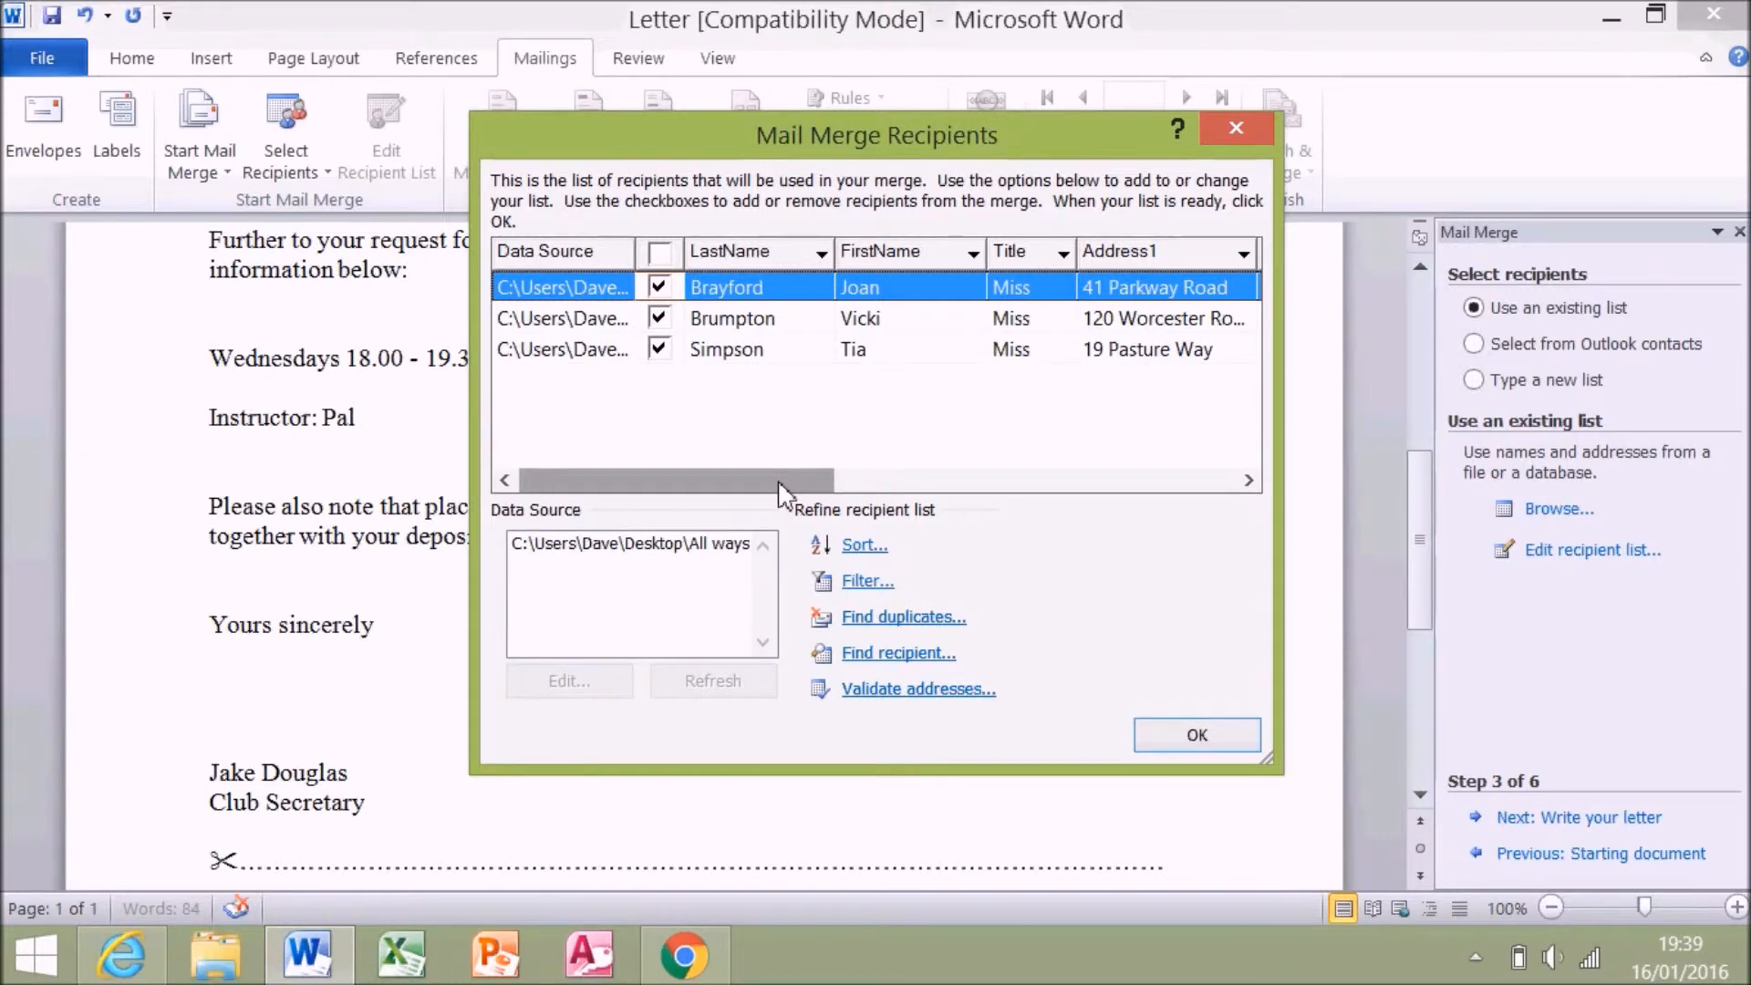
pyautogui.moveTo(674, 480)
pyautogui.mouseDown()
pyautogui.moveTo(1312, 497)
pyautogui.moveTo(780, 507)
pyautogui.moveTo(1154, 469)
pyautogui.moveTo(690, 461)
pyautogui.mouseUp()
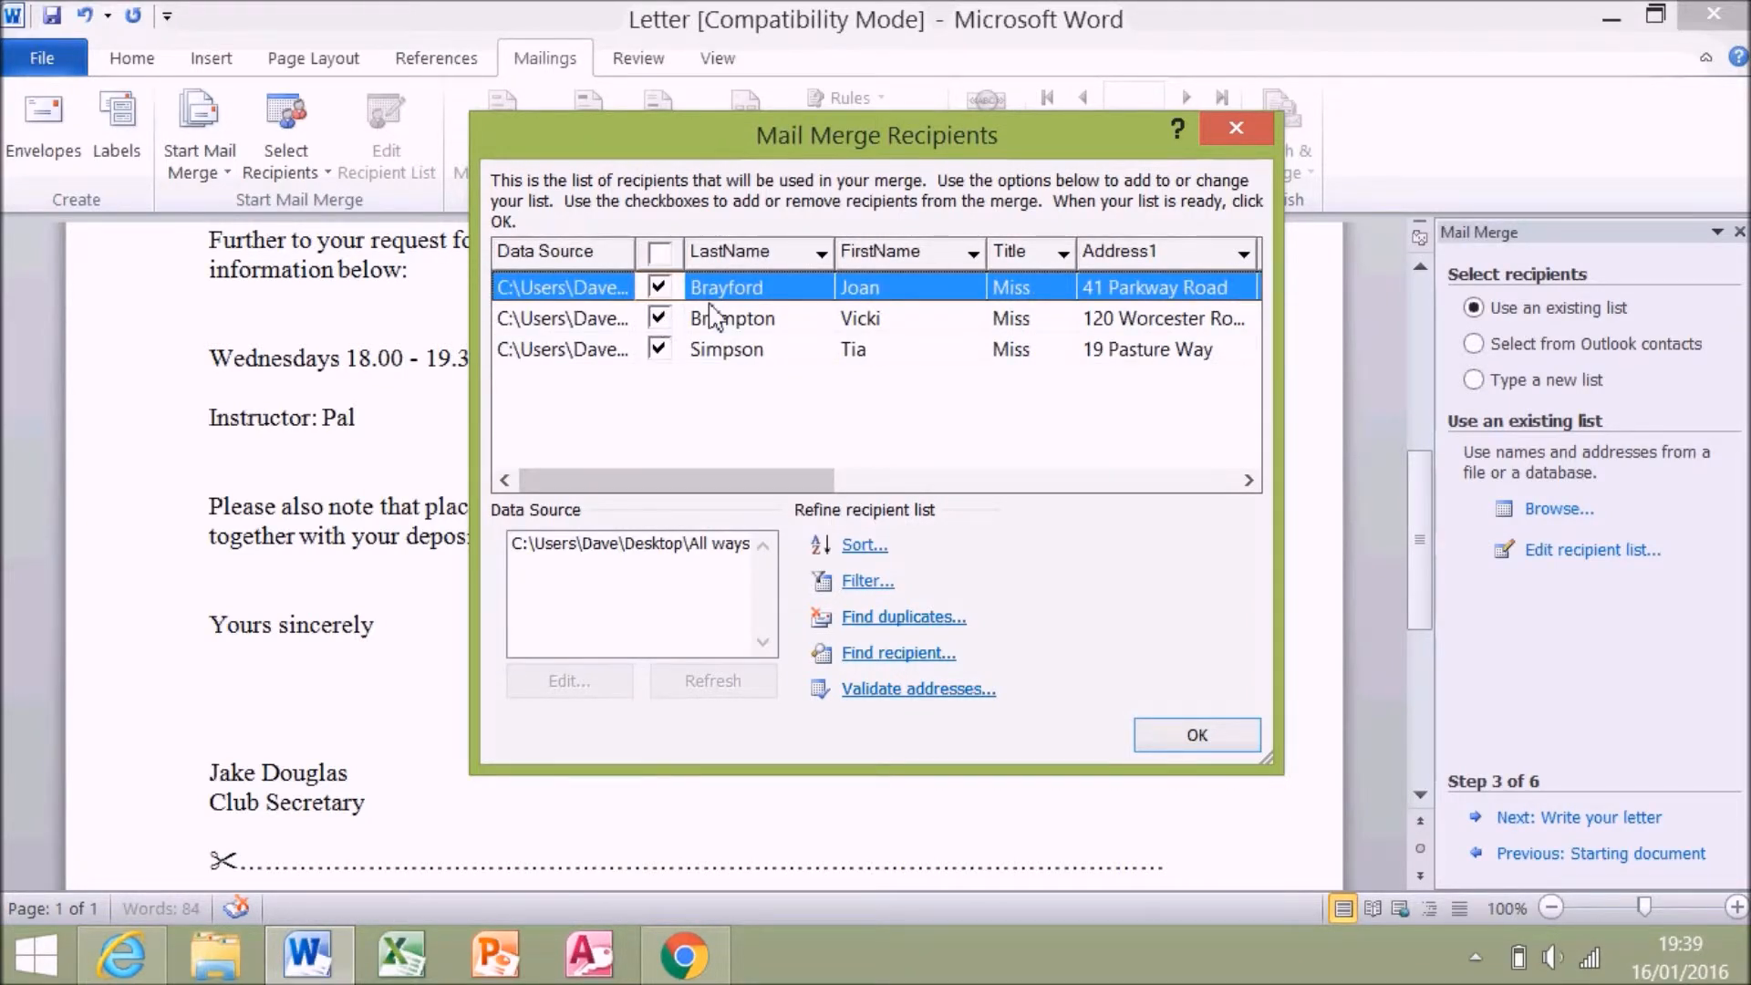
pyautogui.click(1062, 256)
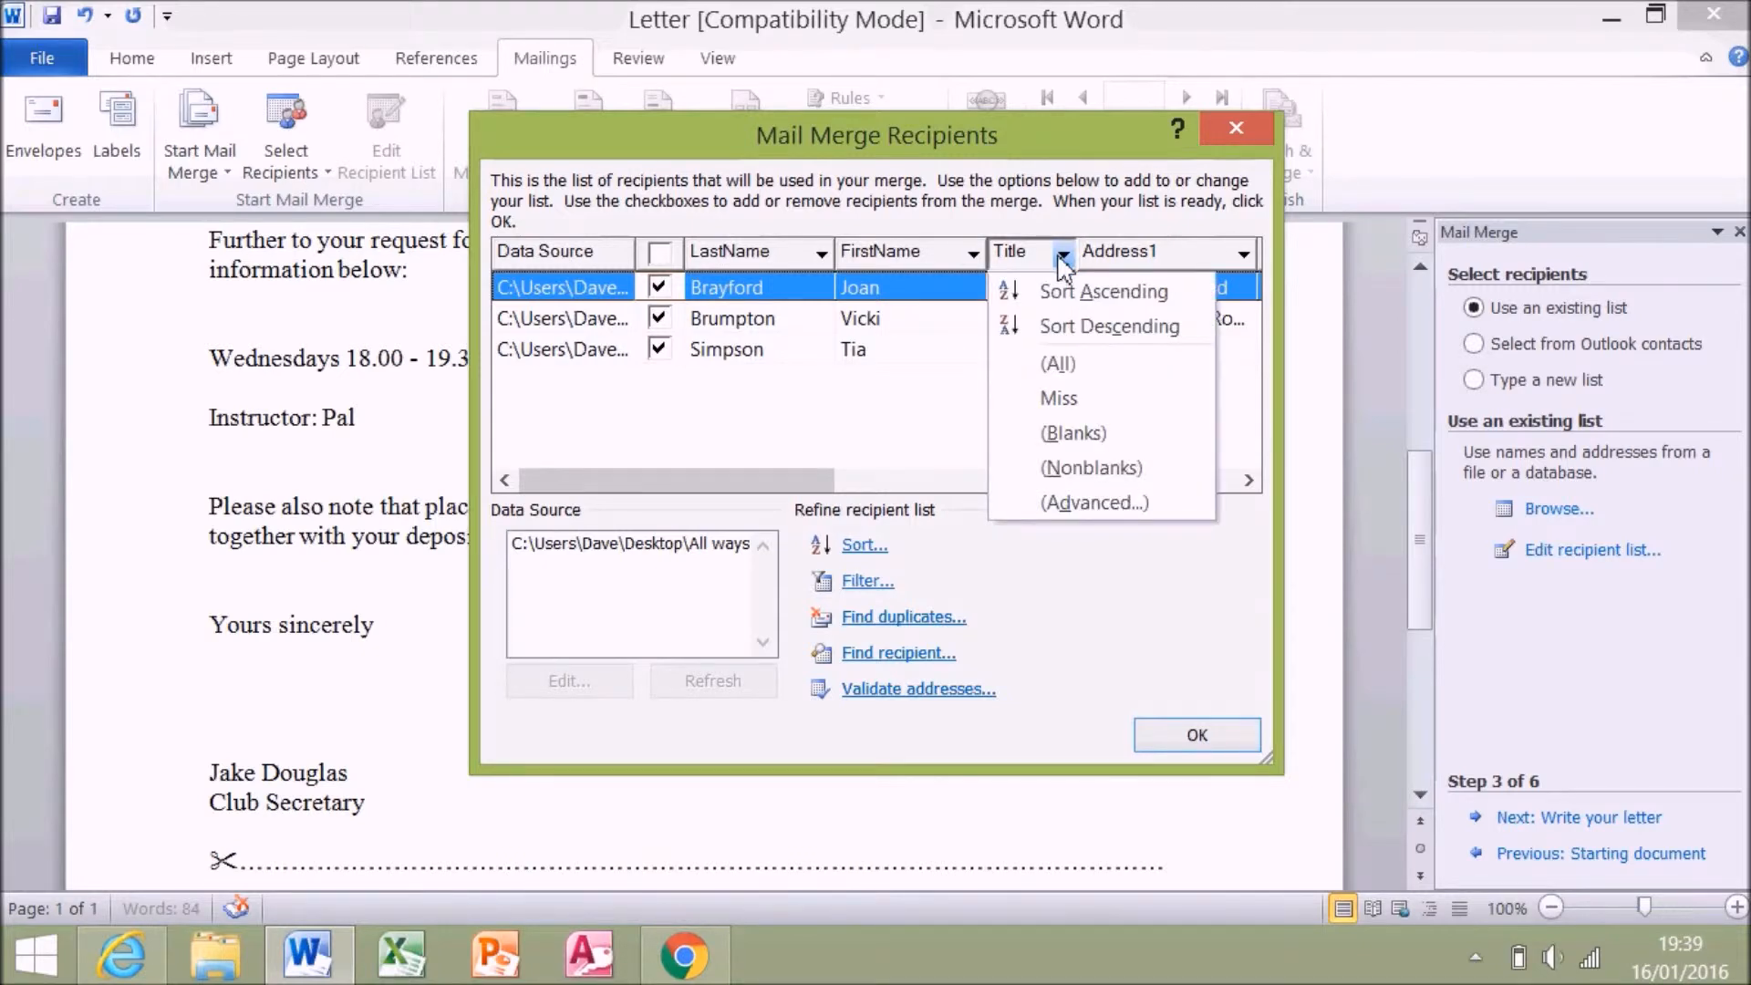
pyautogui.click(1064, 260)
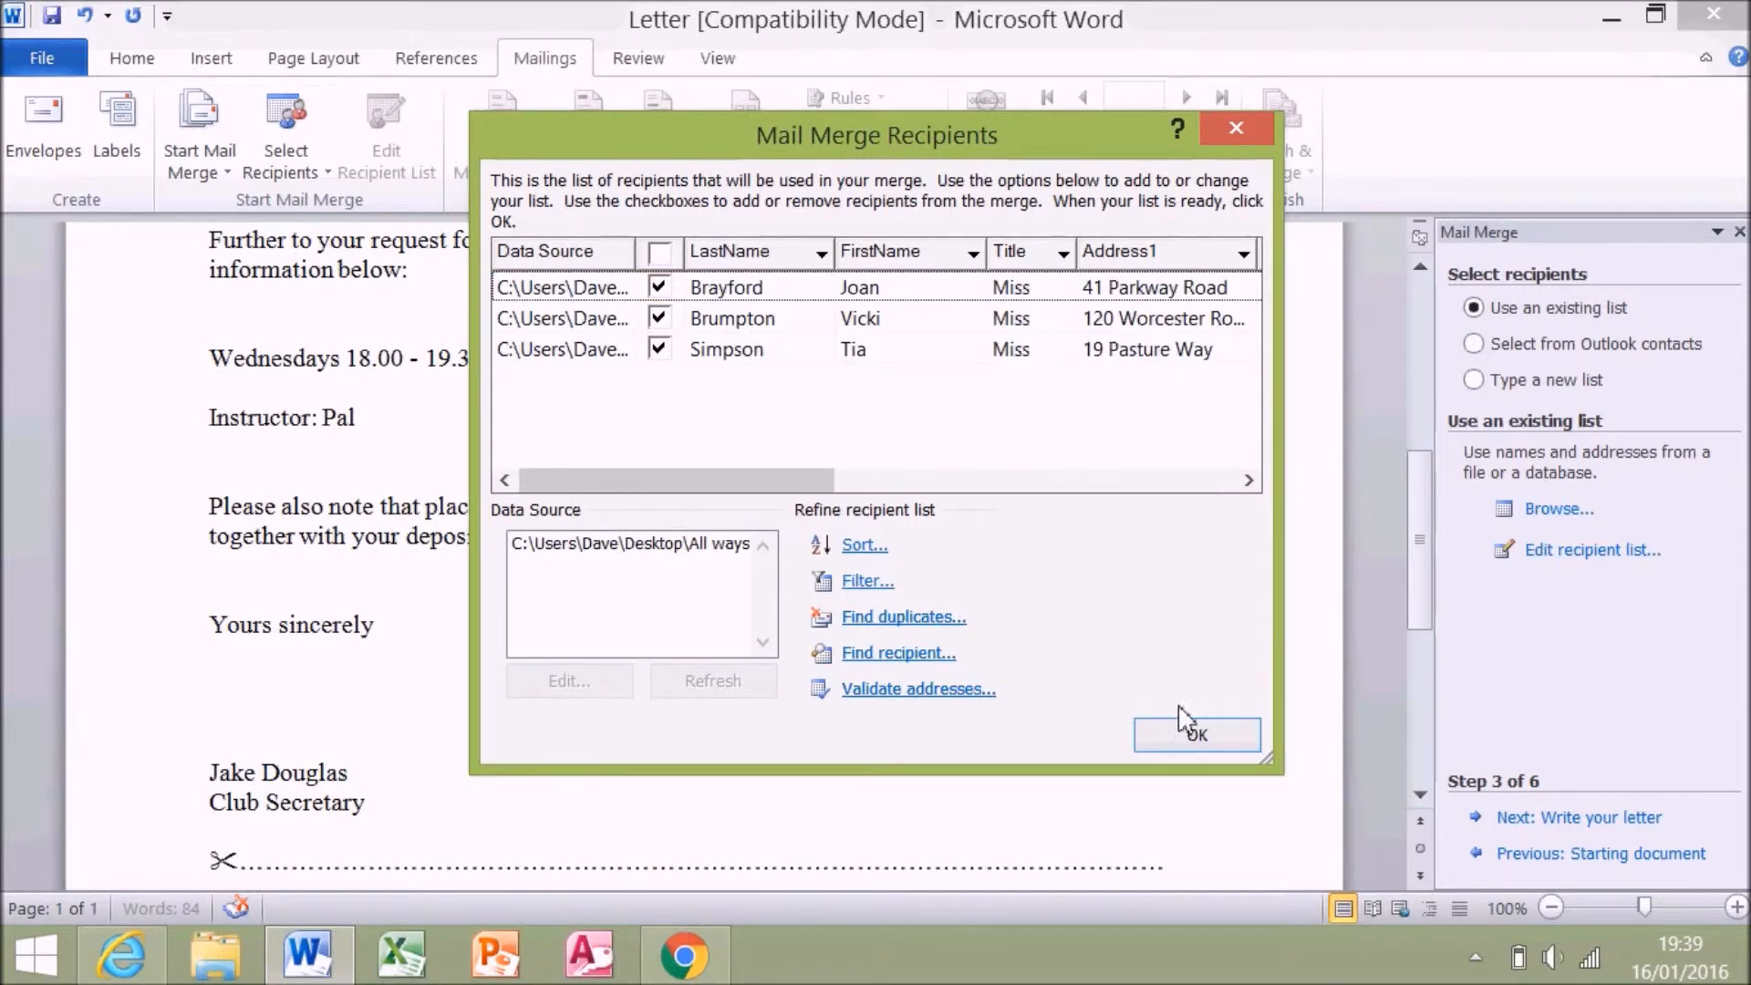
pyautogui.click(1195, 736)
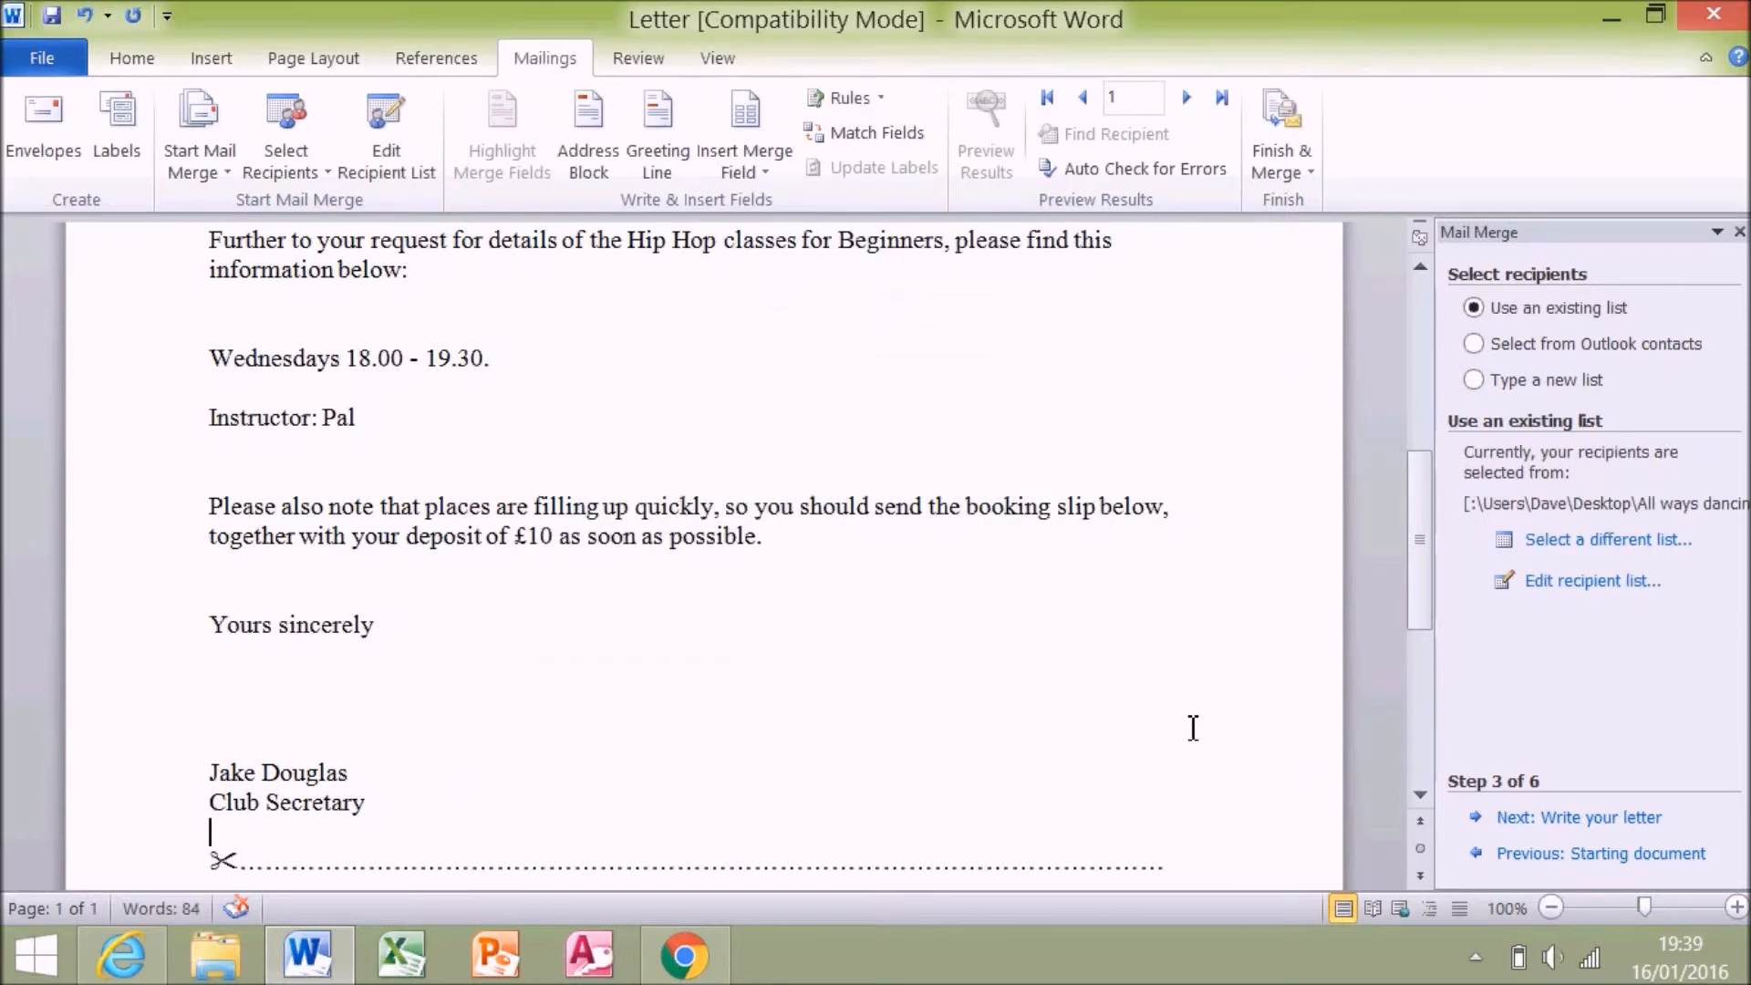
# - Advance the wizard to writing the letter and replace the (TITLE) placeholder with the Title merge field
pyautogui.click(1575, 821)
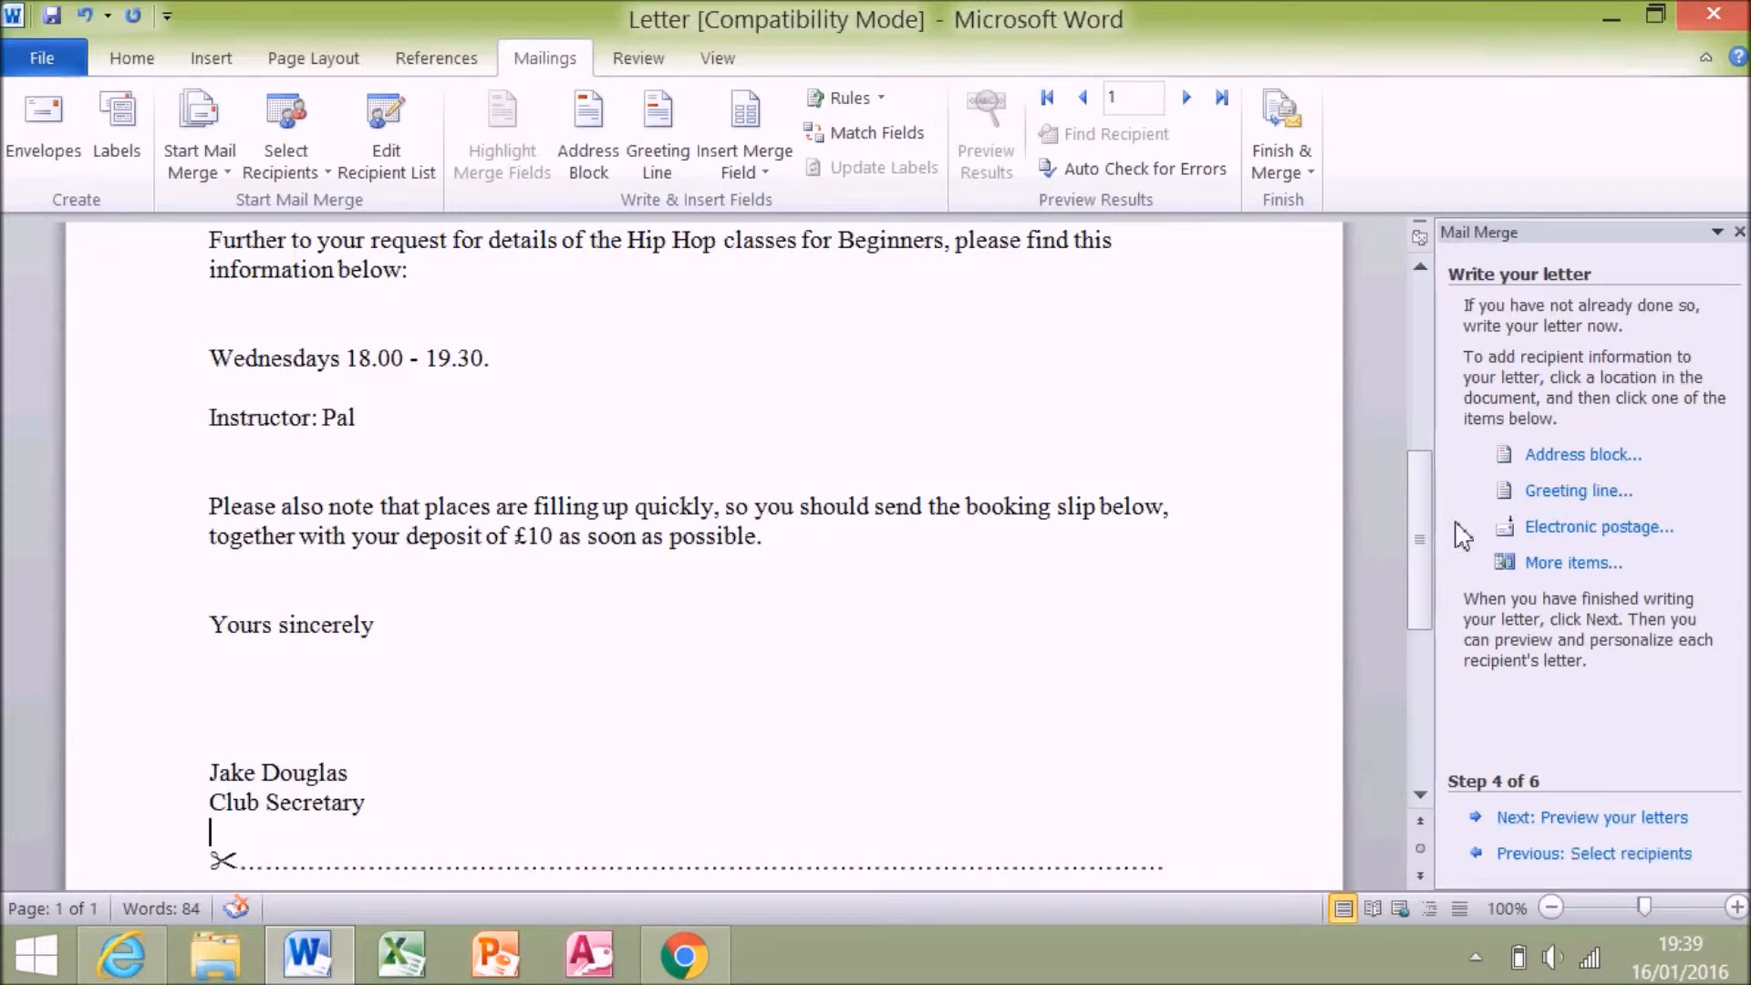
pyautogui.moveTo(1425, 509); pyautogui.dragTo(1424, 335)
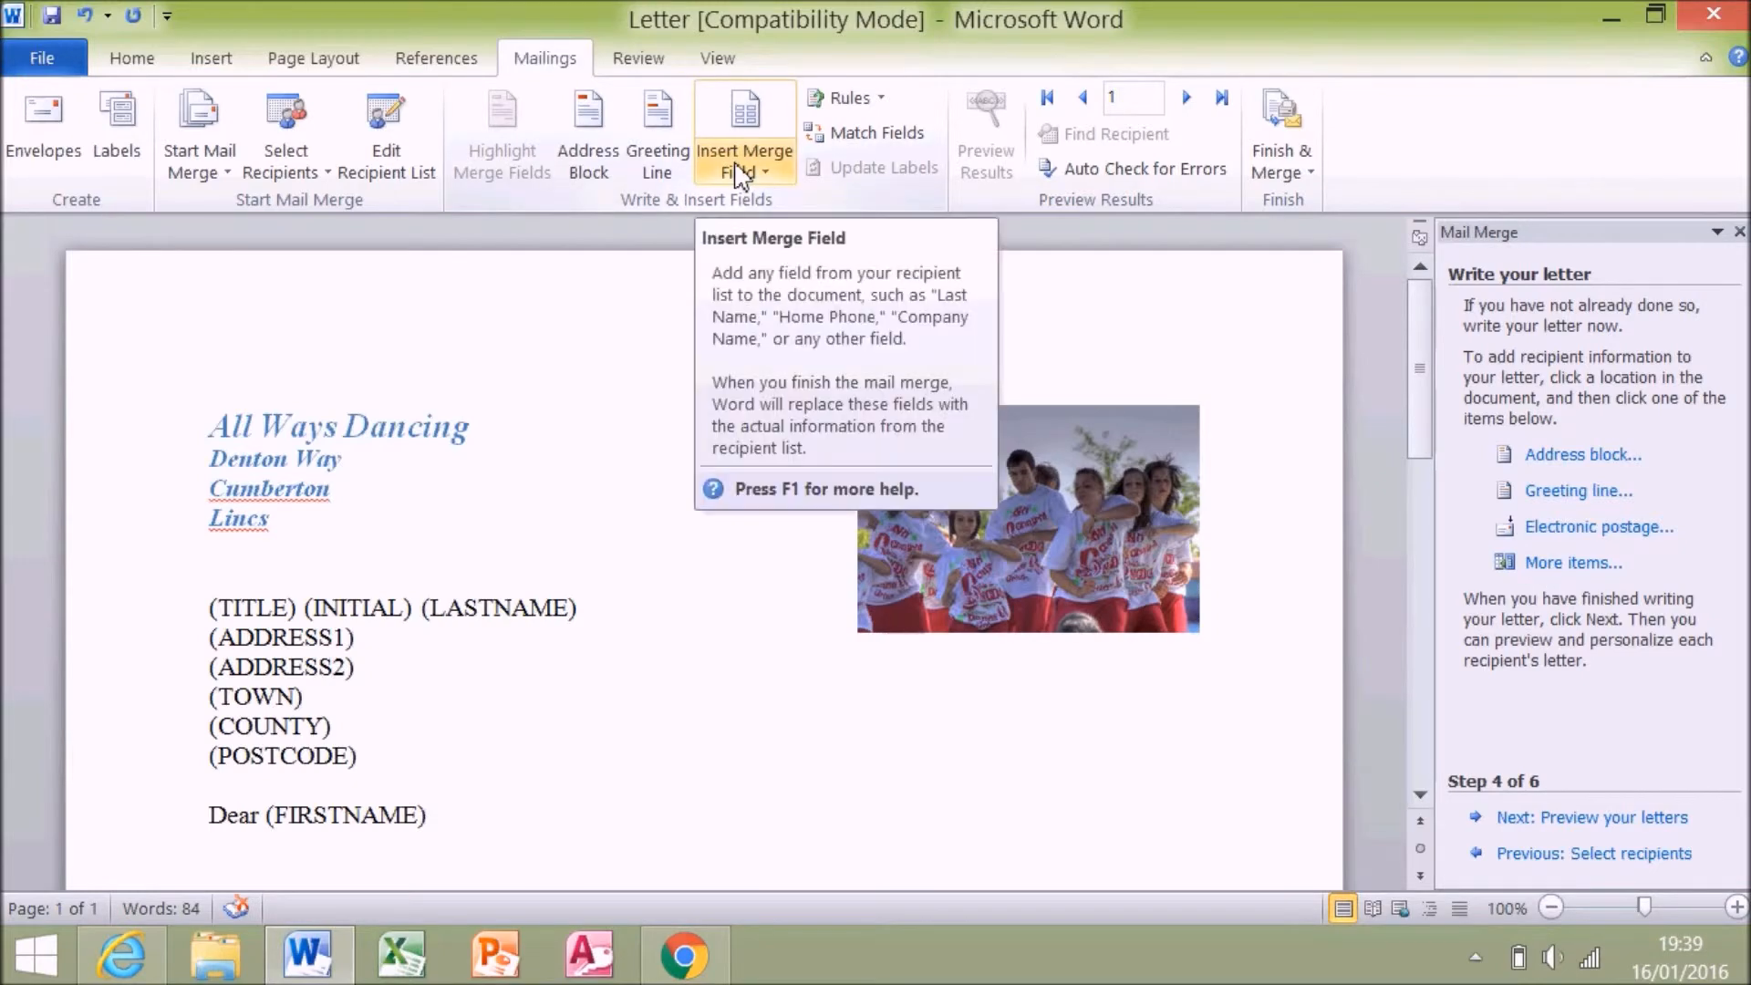
pyautogui.doubleClick(300, 608)
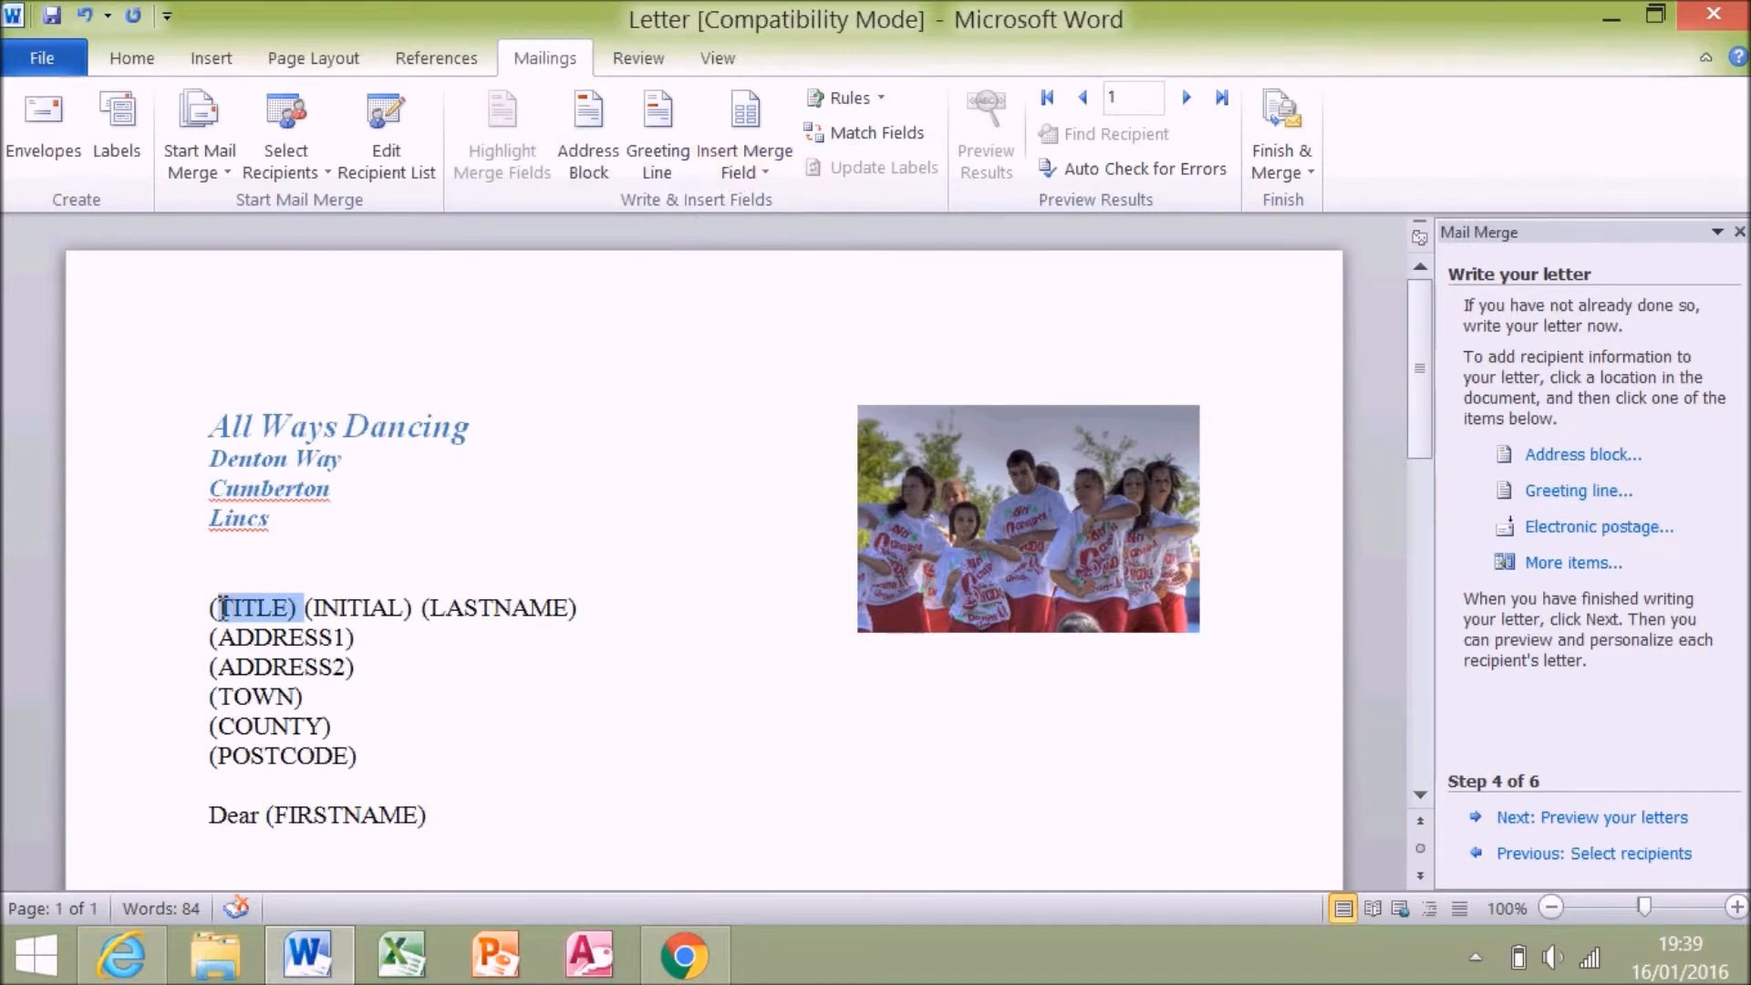
pyautogui.click(764, 172)
pyautogui.click(757, 202)
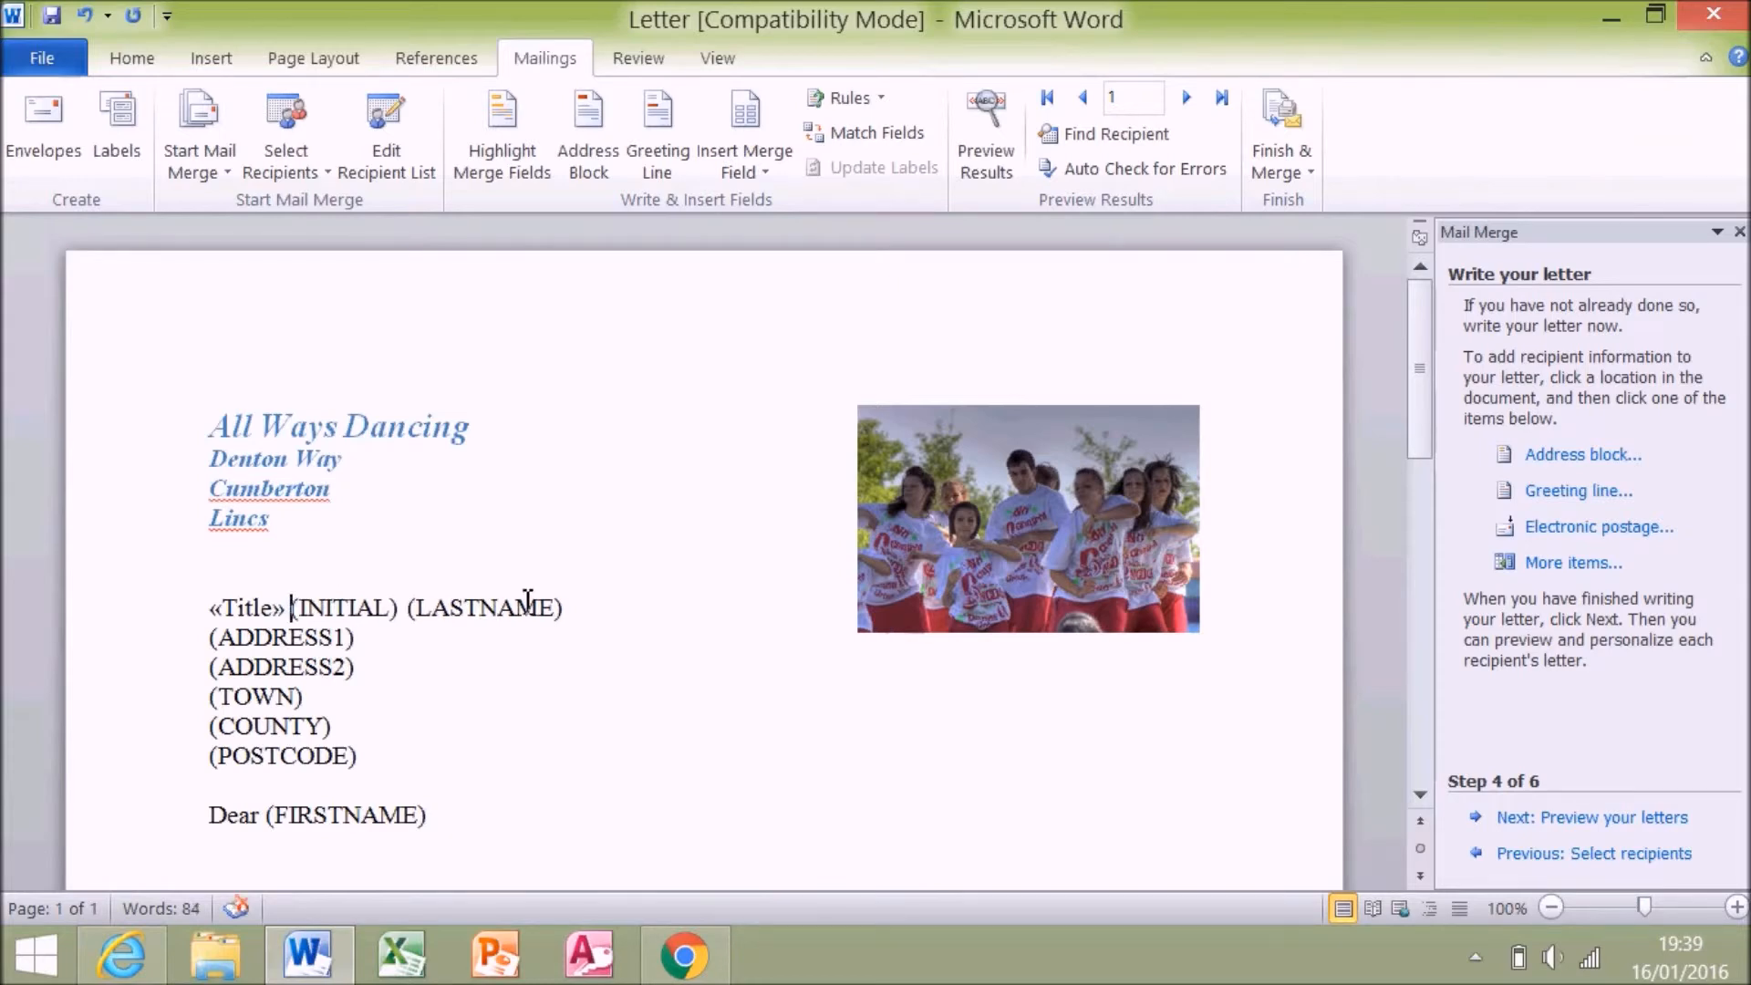
# - Replace the (INITIAL) and (LASTNAME) placeholders with the Initial and LastName merge fields, separated by a space
pyautogui.moveTo(578, 605); pyautogui.dragTo(292, 609)
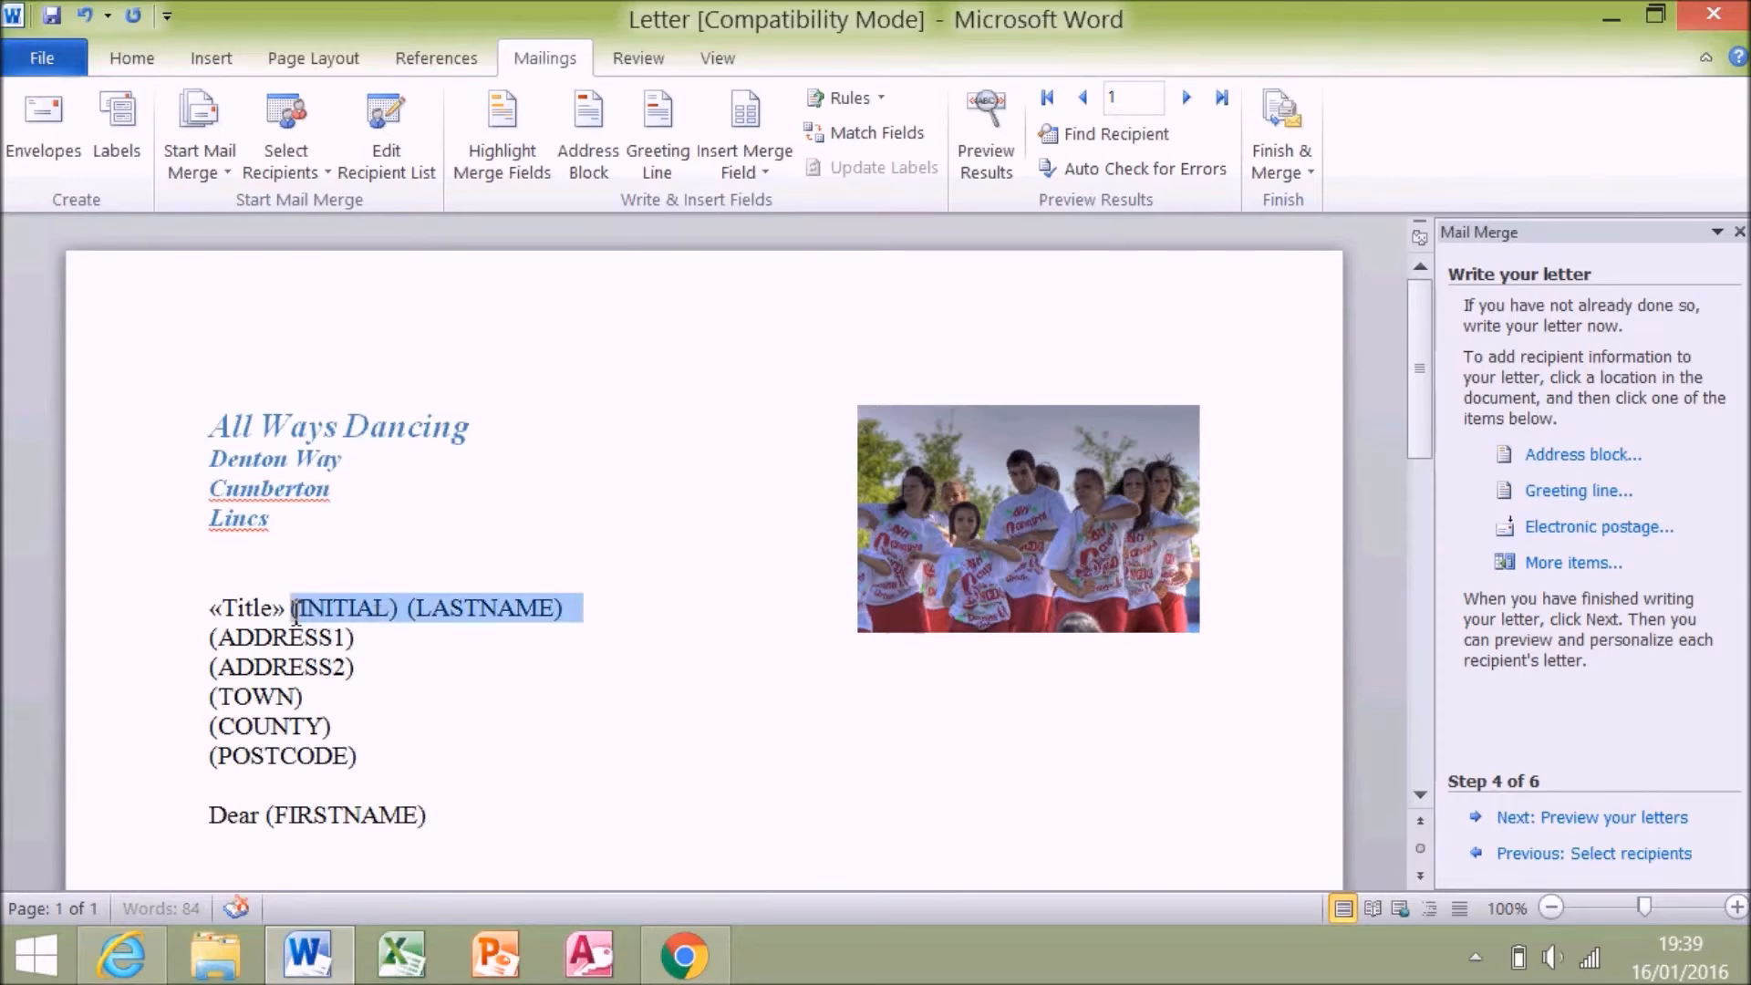
pyautogui.click(764, 178)
pyautogui.click(764, 310)
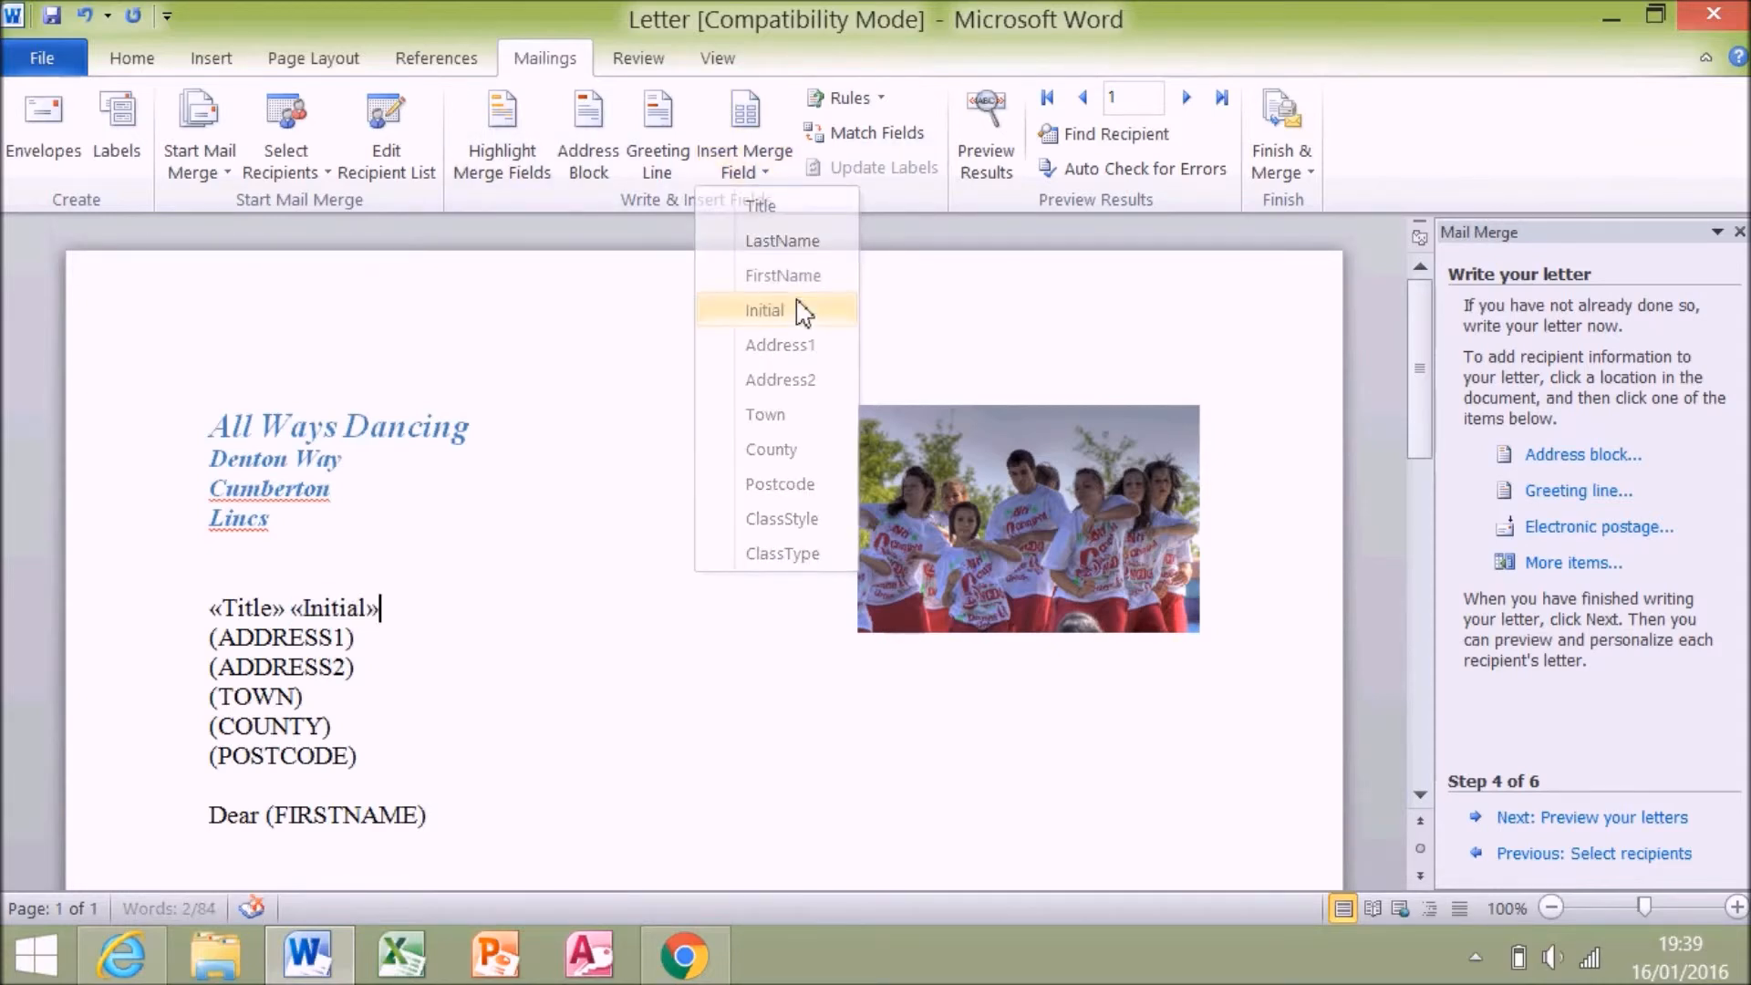
pyautogui.click(766, 178)
pyautogui.click(803, 252)
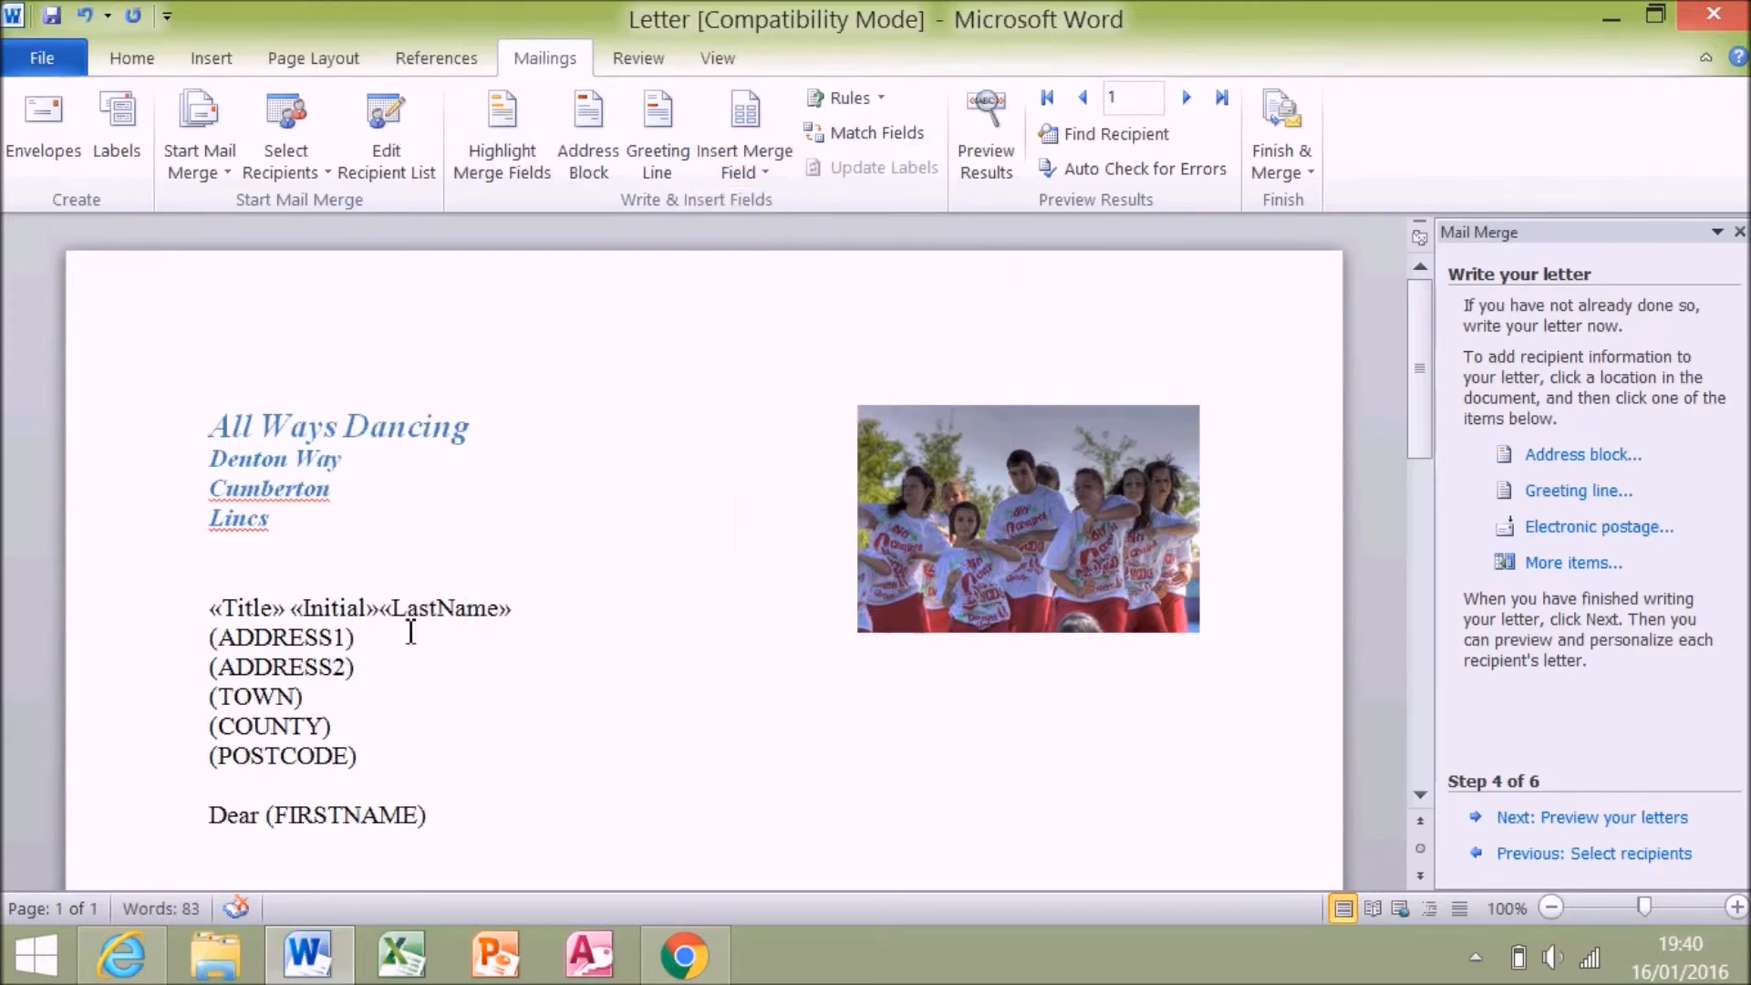
pyautogui.click(383, 608)
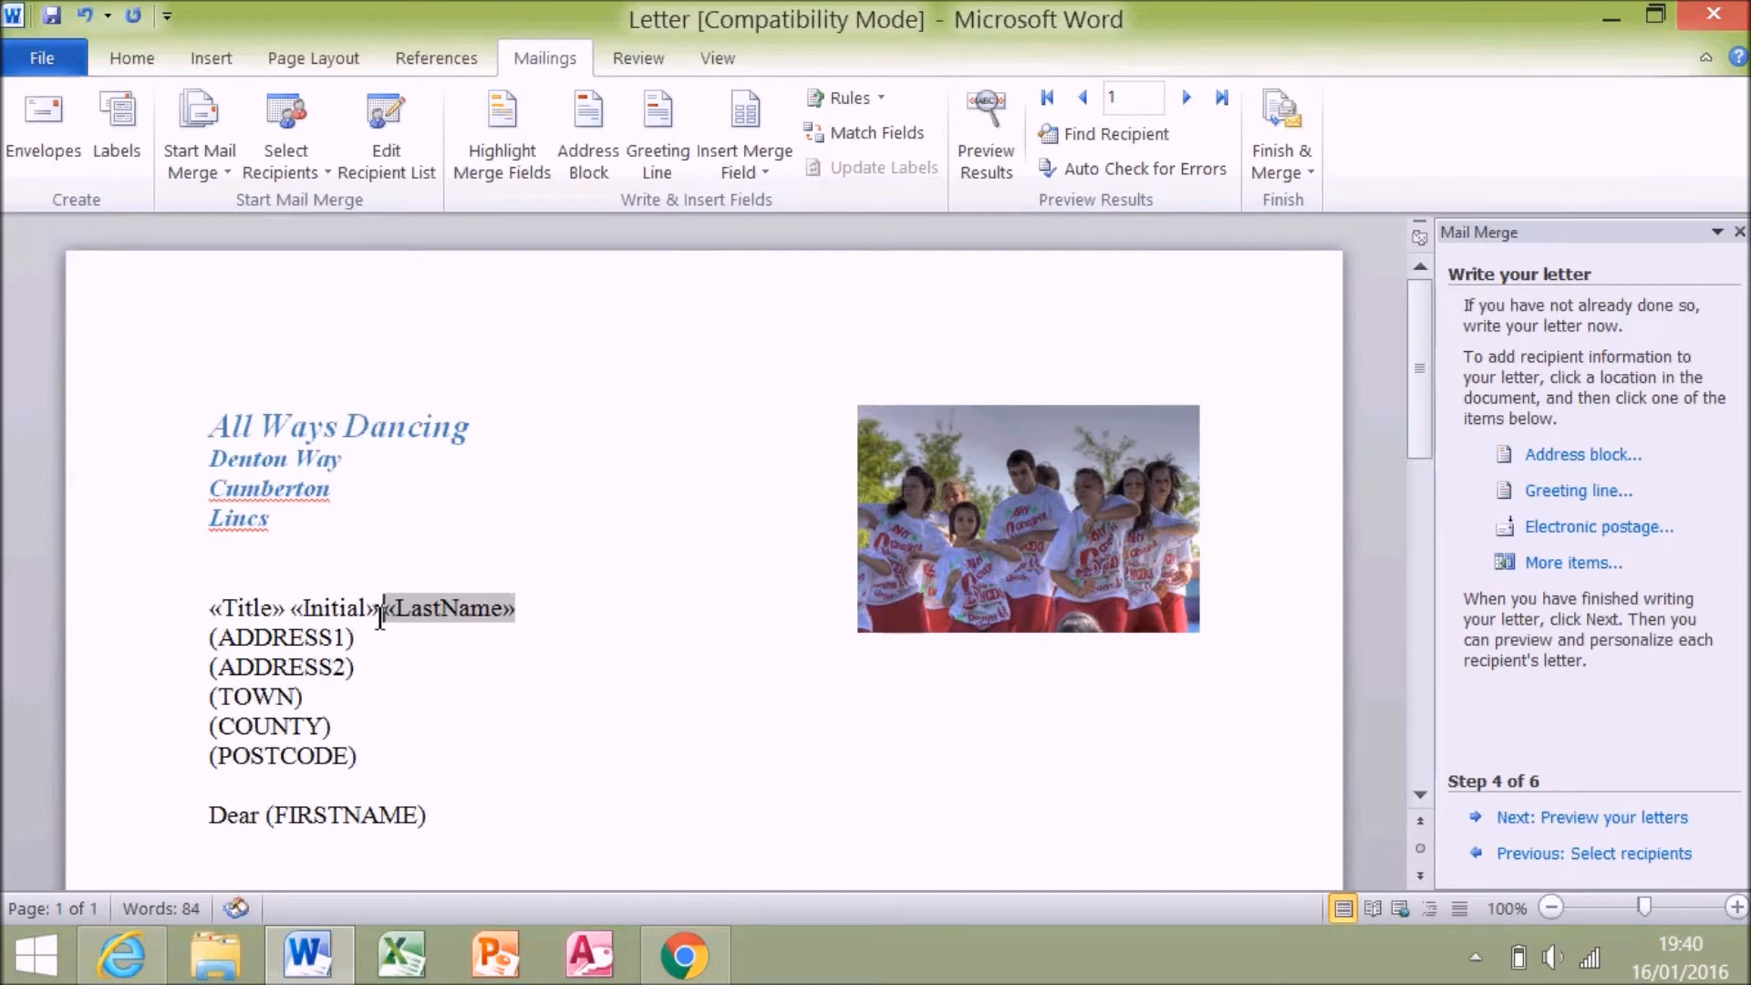
# - Replace the (ADDRESS1) and (ADDRESS2) placeholders with the Address1 and Address2 merge fields on their own lines
pyautogui.moveTo(367, 638); pyautogui.dragTo(204, 636)
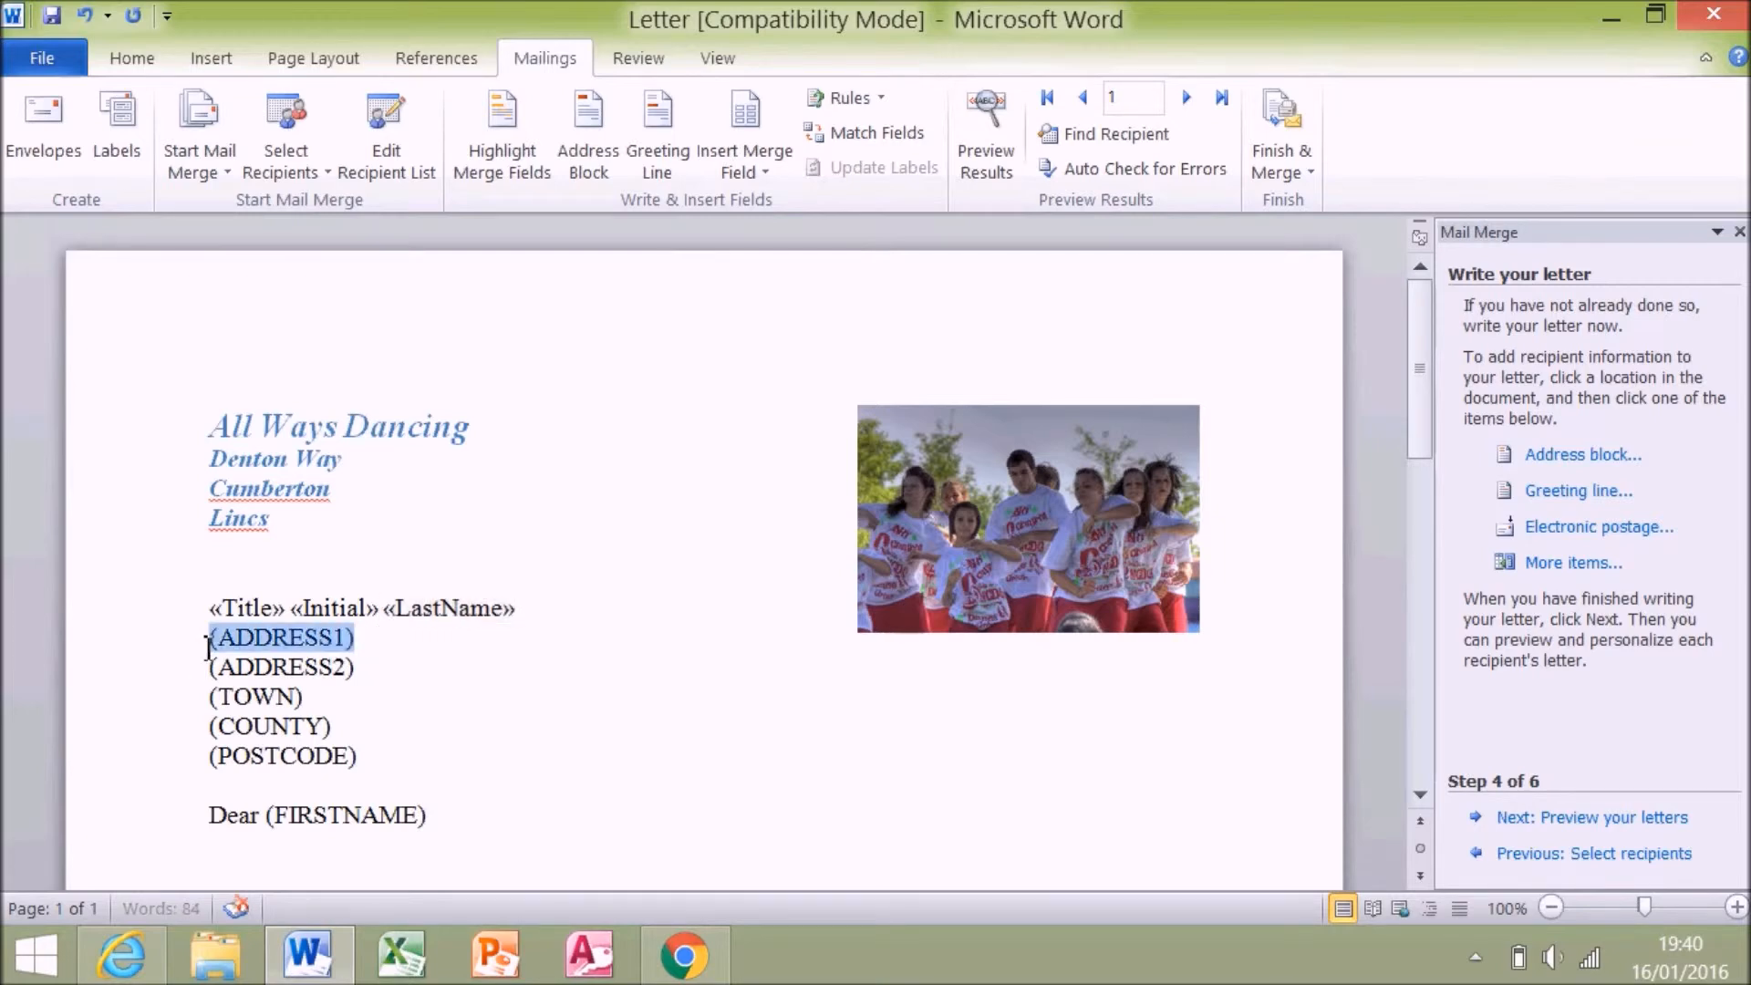
pyautogui.click(784, 176)
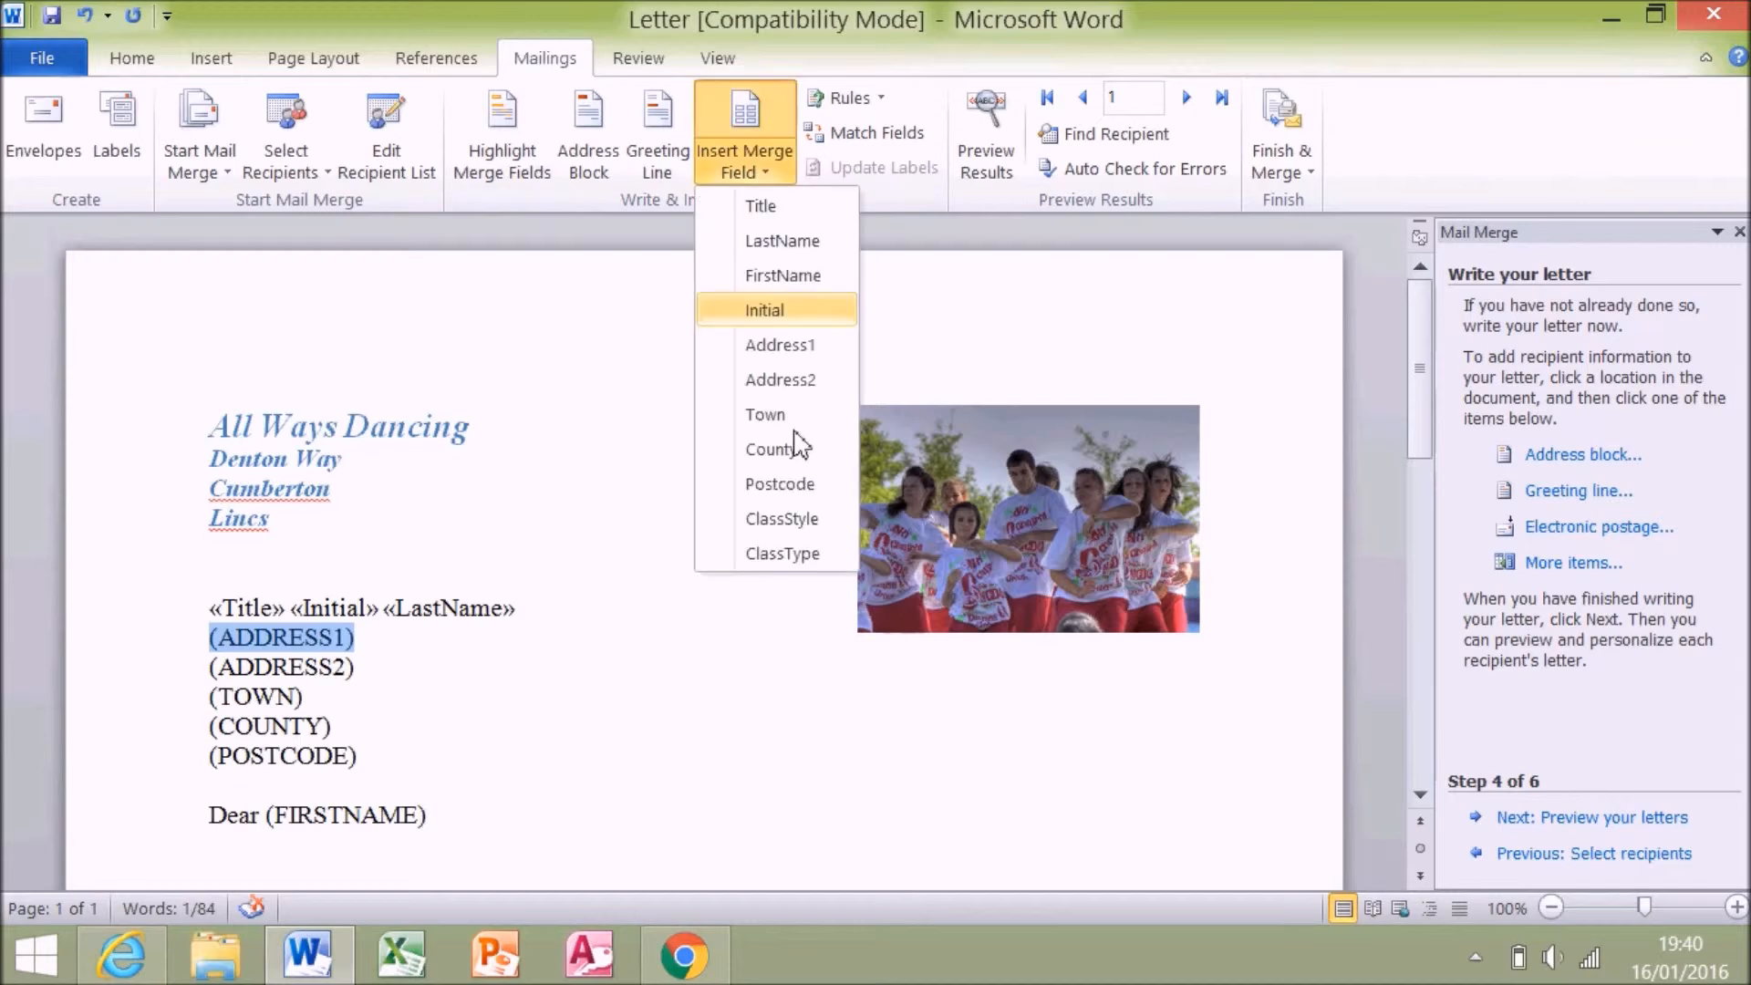
pyautogui.click(794, 350)
pyautogui.moveTo(365, 672); pyautogui.dragTo(195, 680)
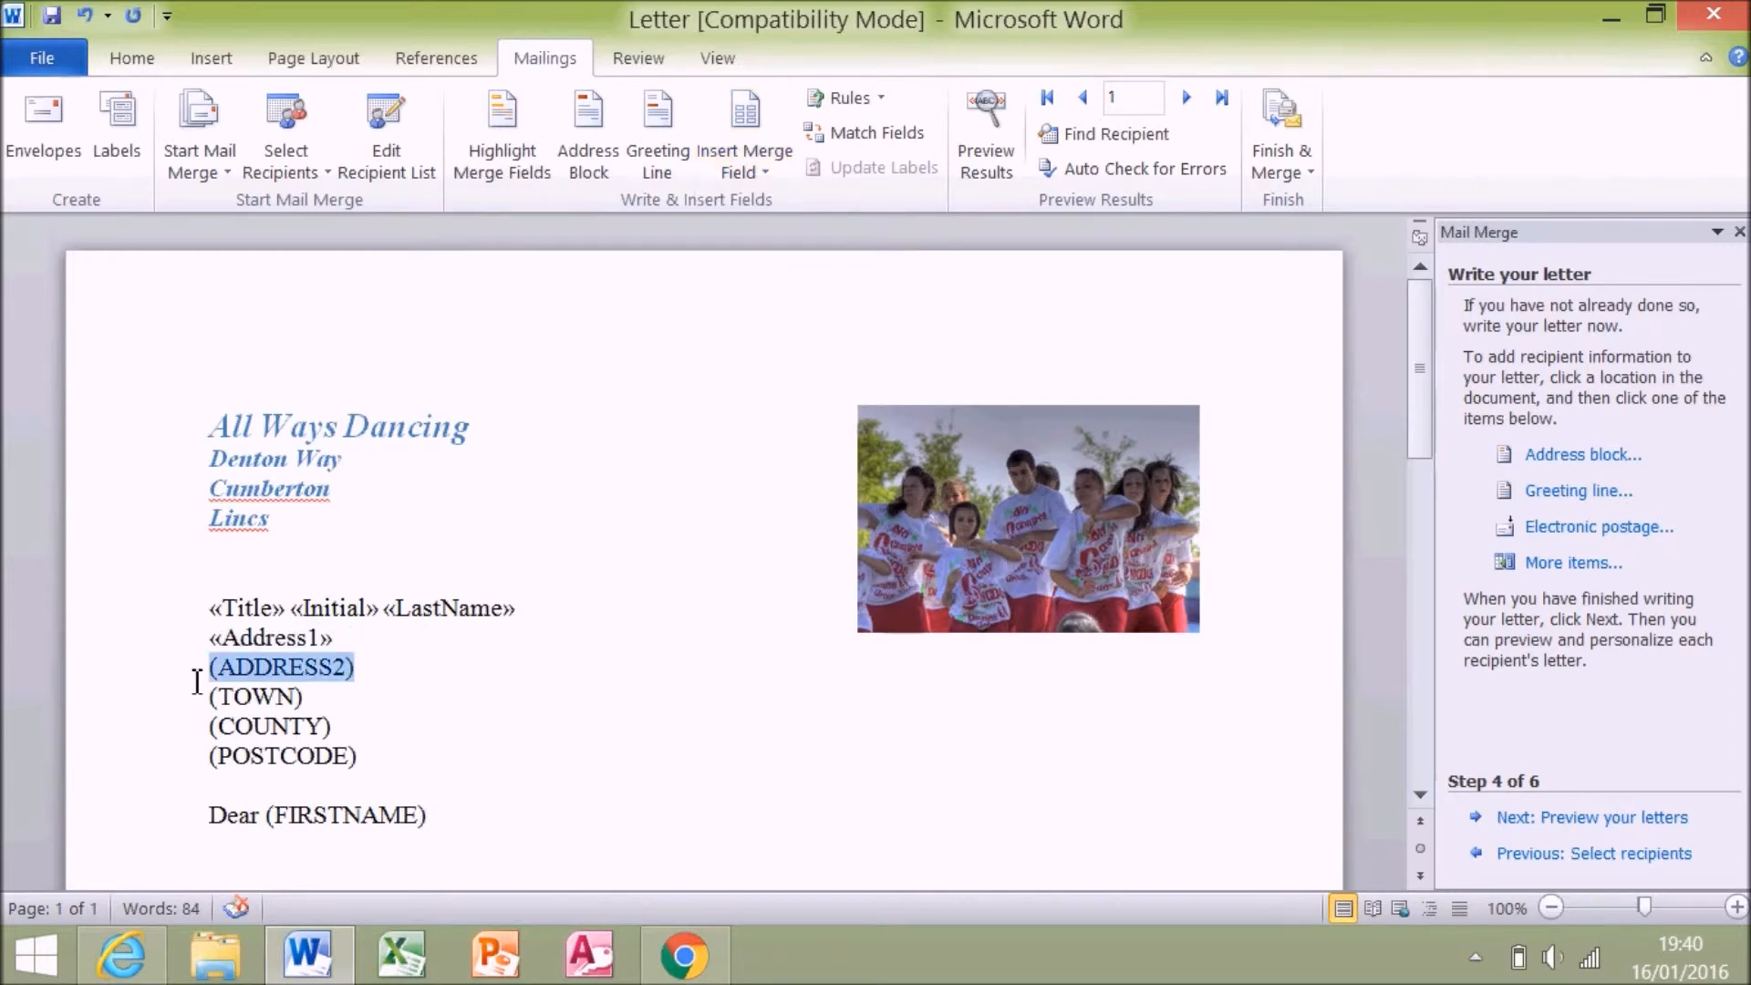
pyautogui.click(744, 169)
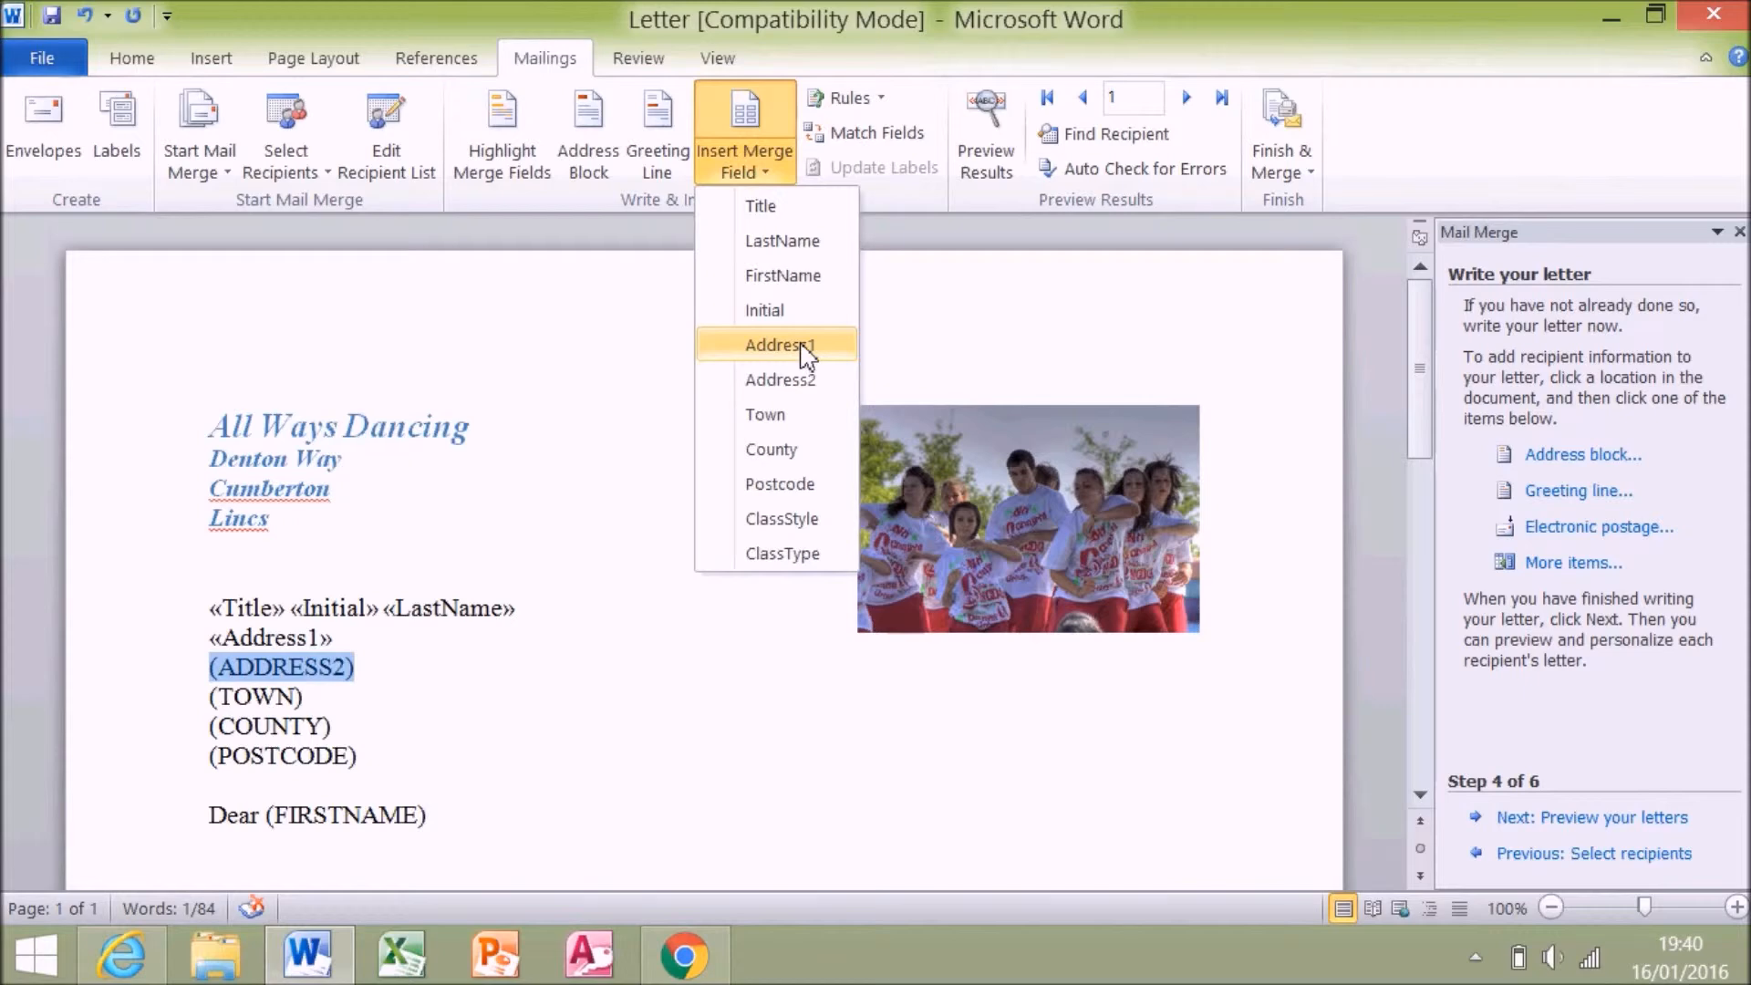
pyautogui.click(807, 378)
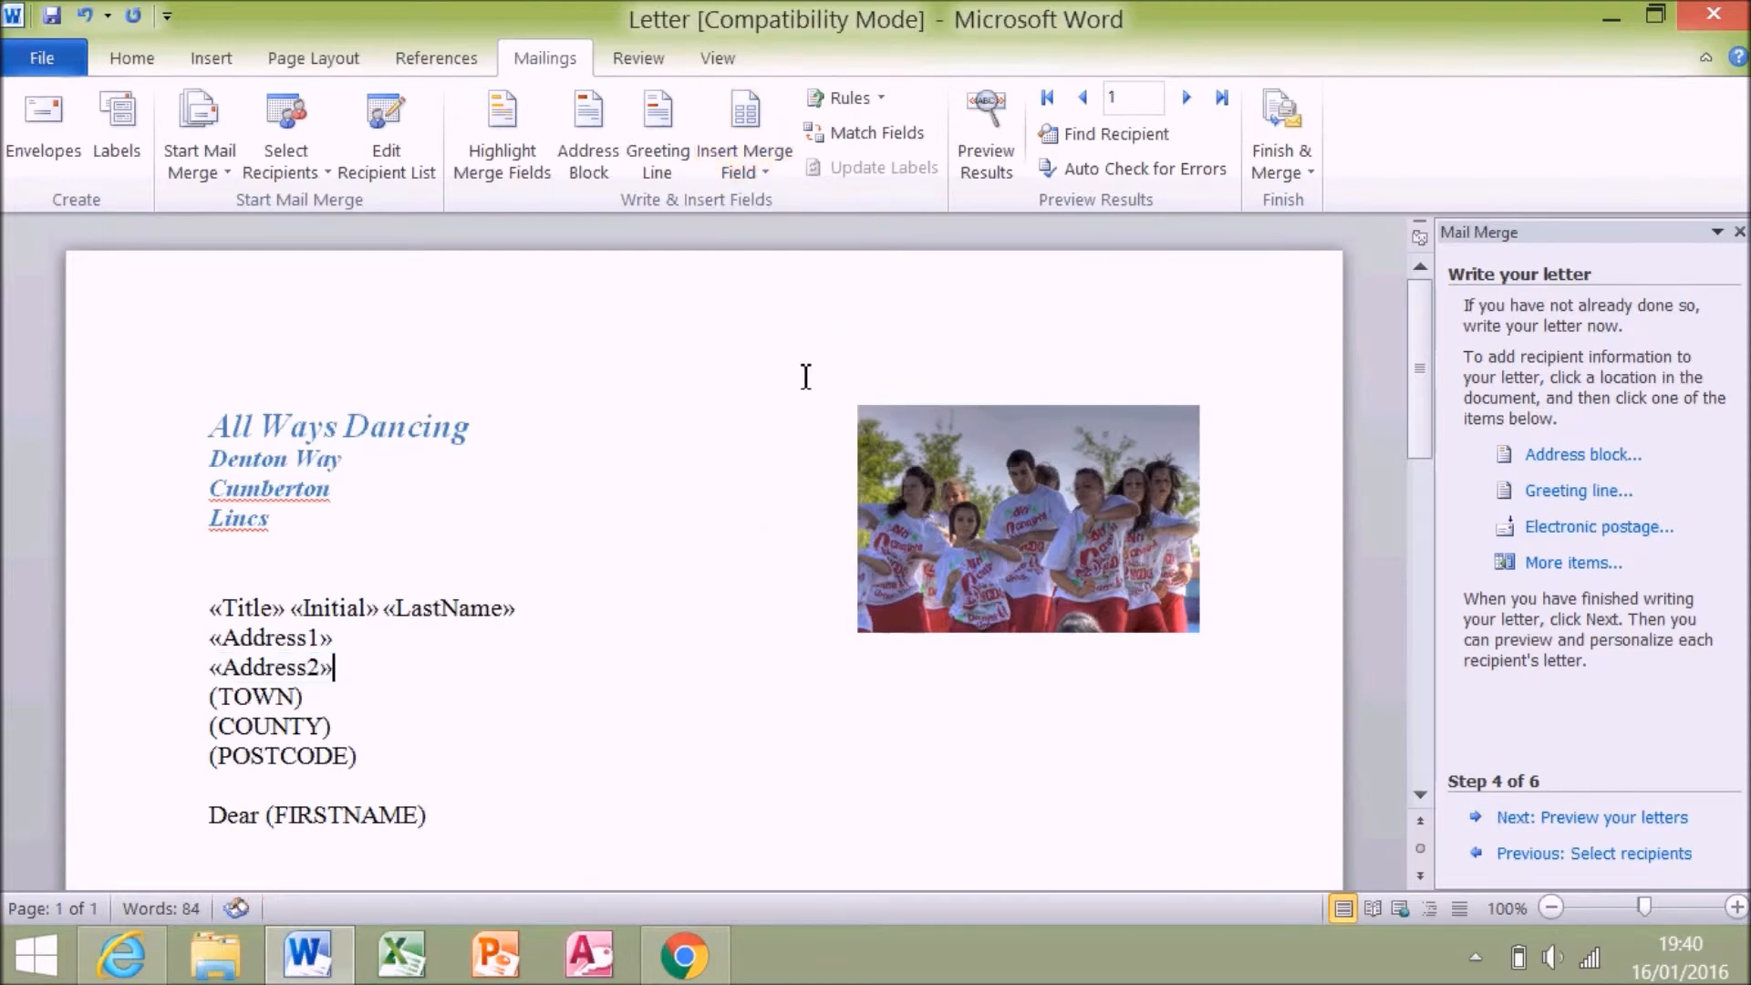
# - Insert the Town, County and Postcode merge fields directly after the Address2 field on the same line
pyautogui.click(764, 173)
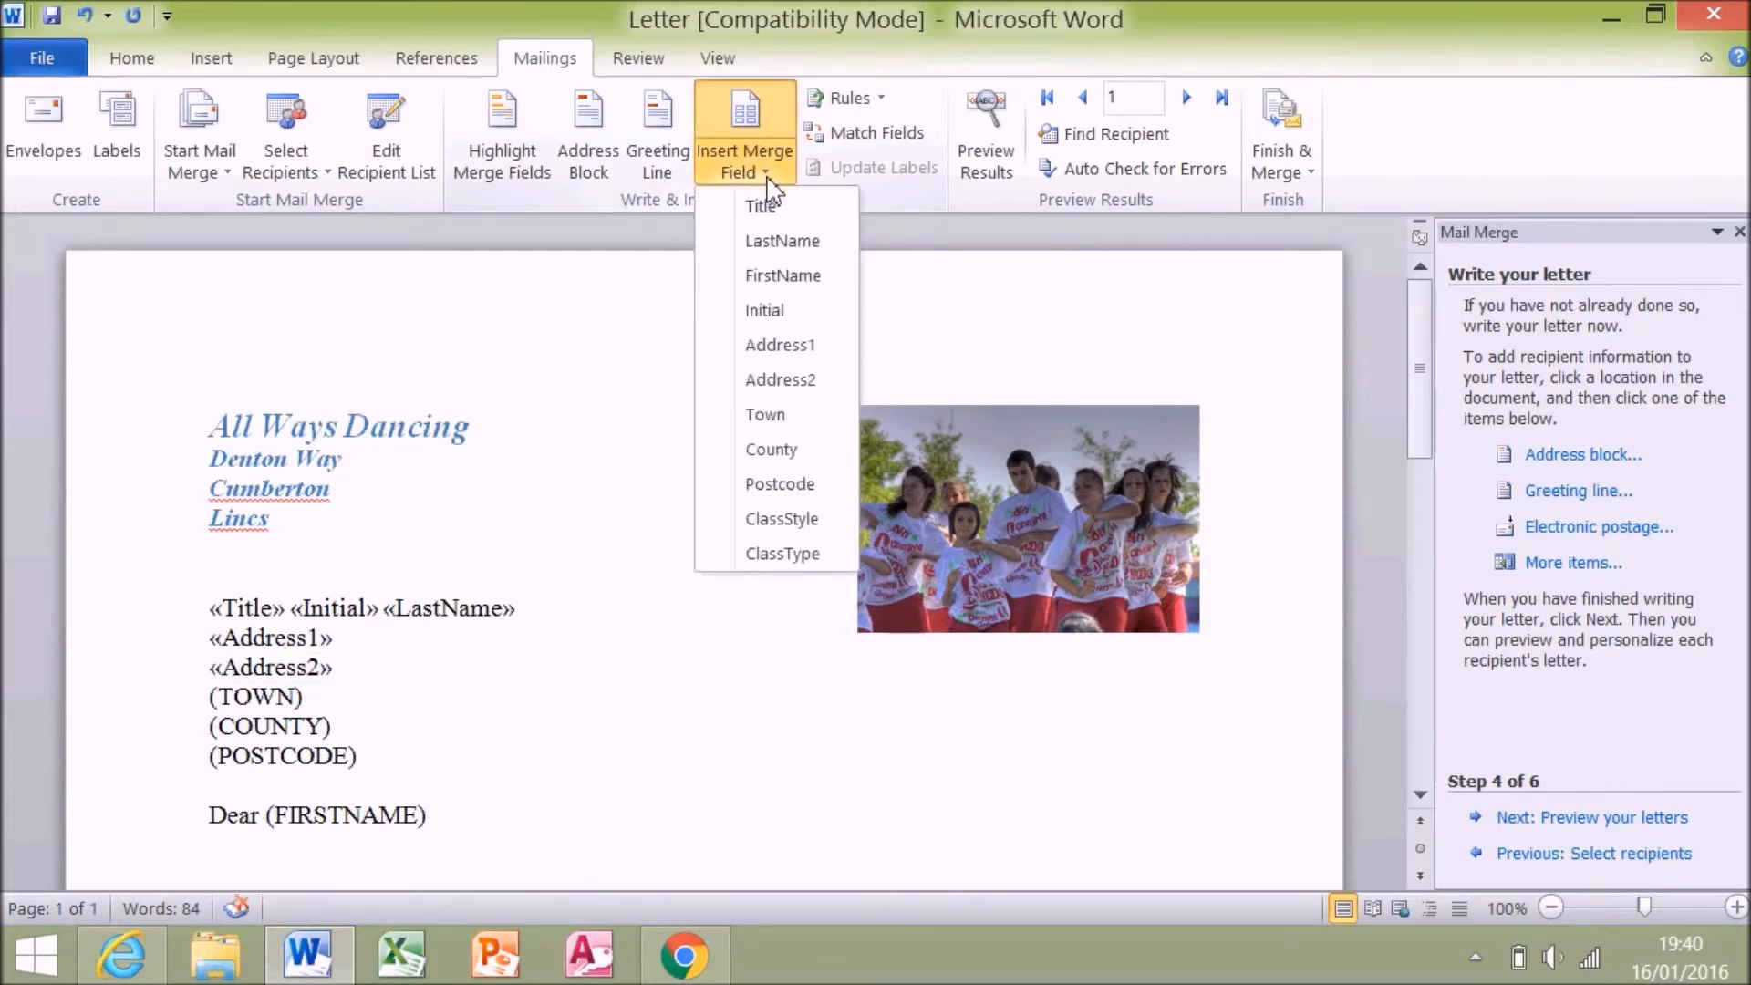
pyautogui.click(764, 414)
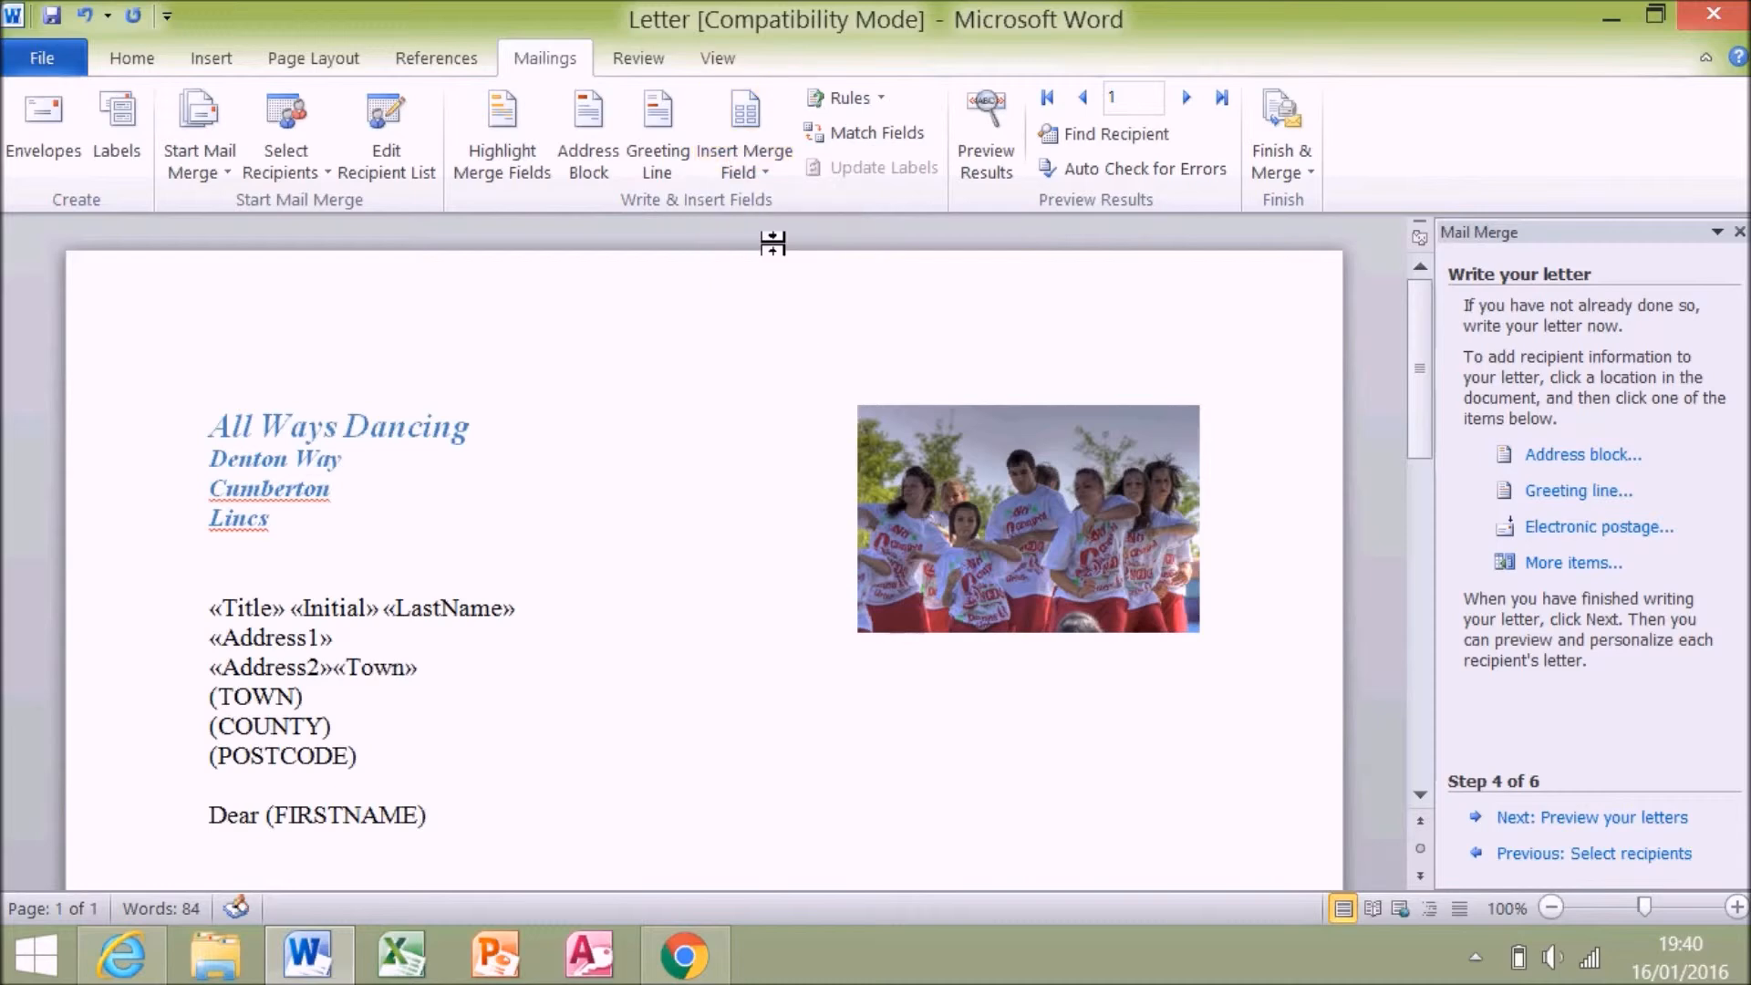
pyautogui.click(765, 175)
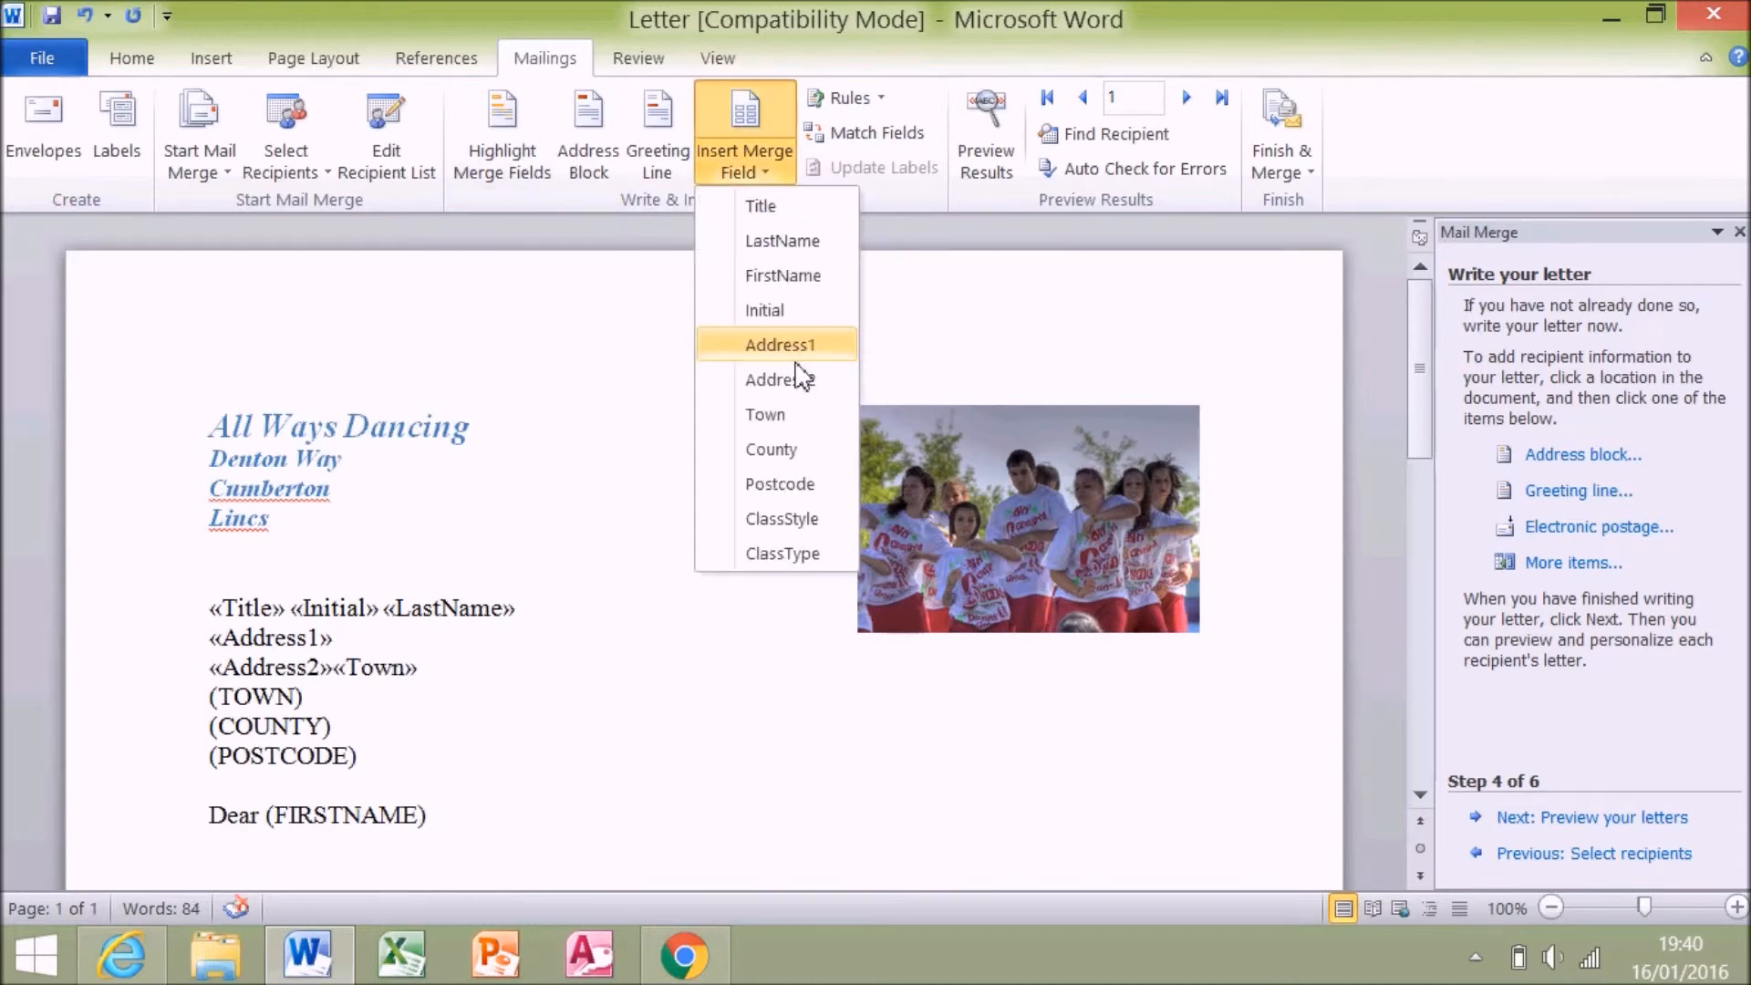
pyautogui.click(794, 449)
pyautogui.click(766, 173)
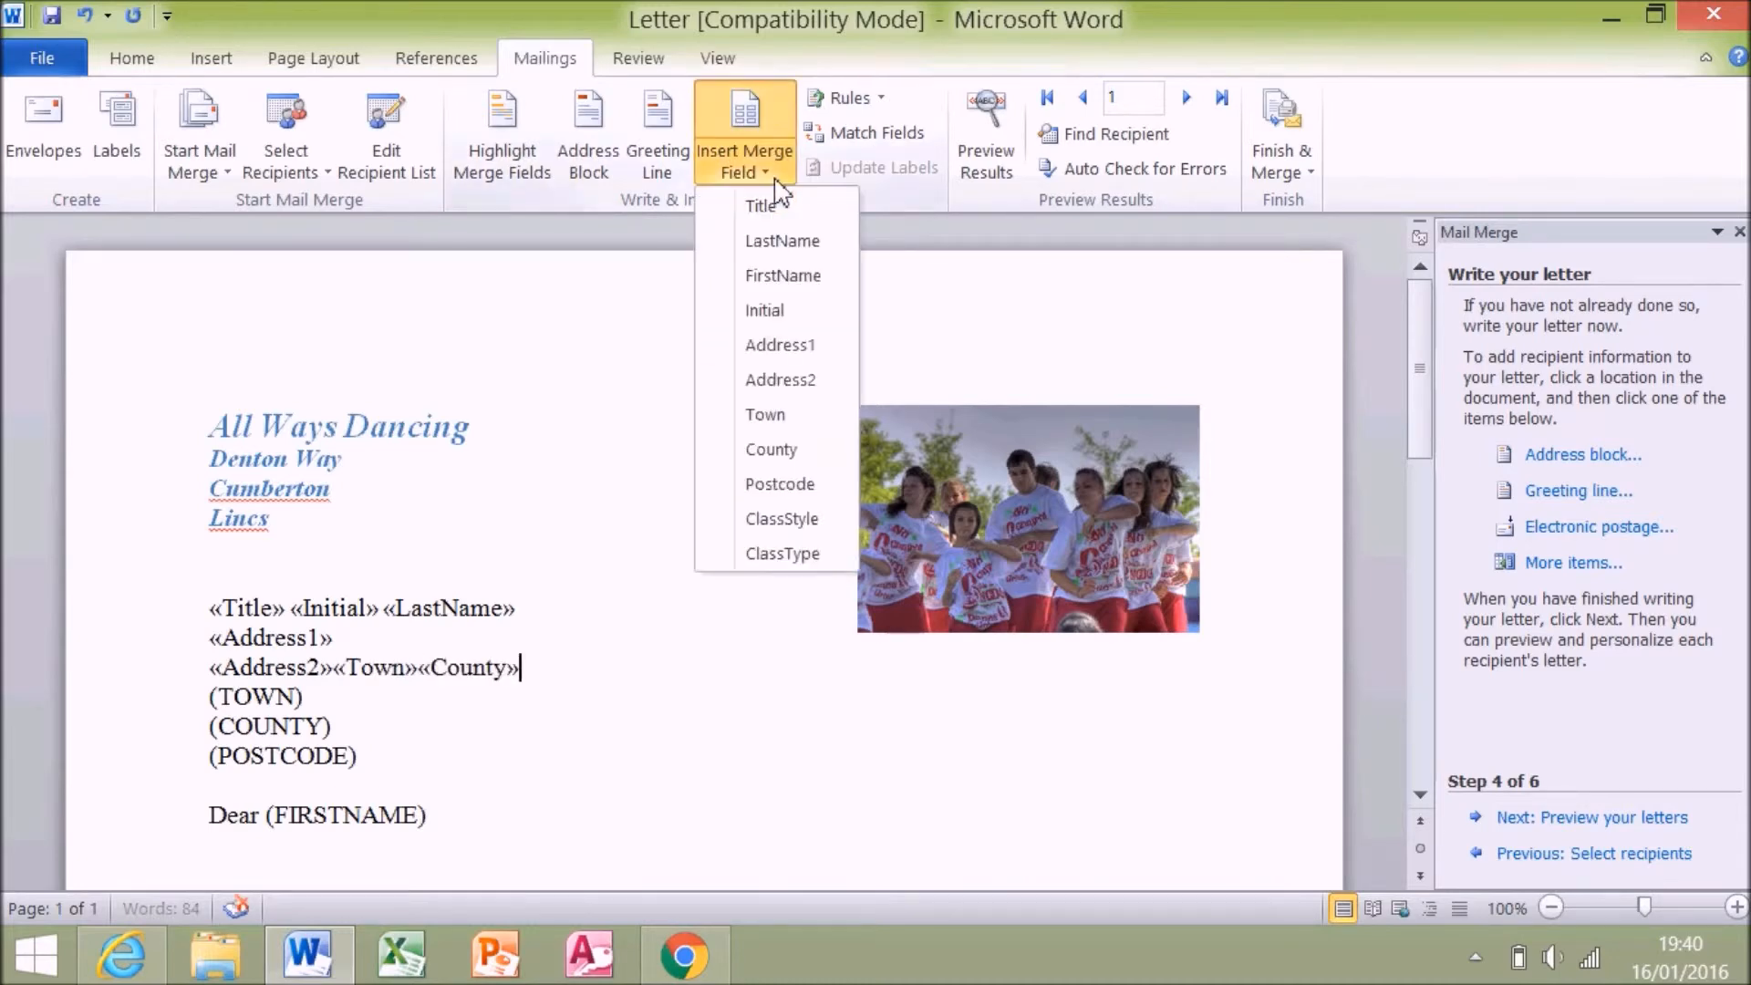
pyautogui.click(802, 485)
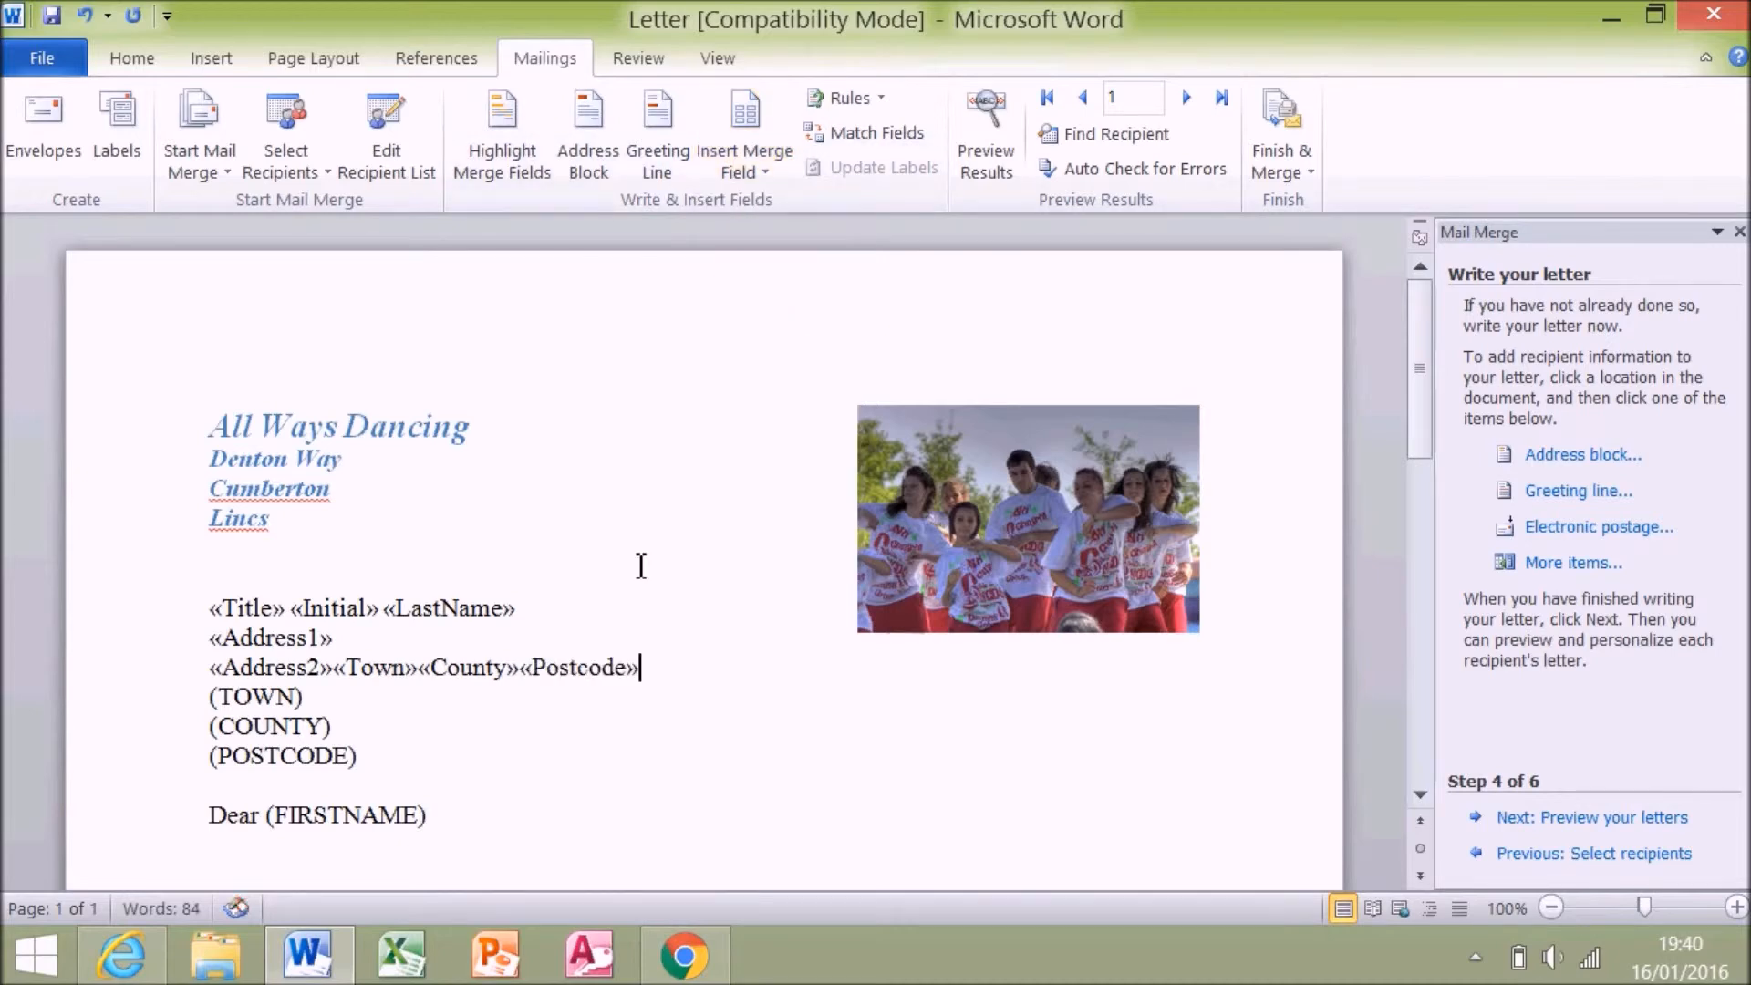
# - Delete the leftover (TOWN), (COUNTY) and (POSTCODE) placeholders and put the Town, County and Postcode merge fields on separate lines
pyautogui.moveTo(420, 778); pyautogui.dragTo(127, 700)
pyautogui.press('Delete')
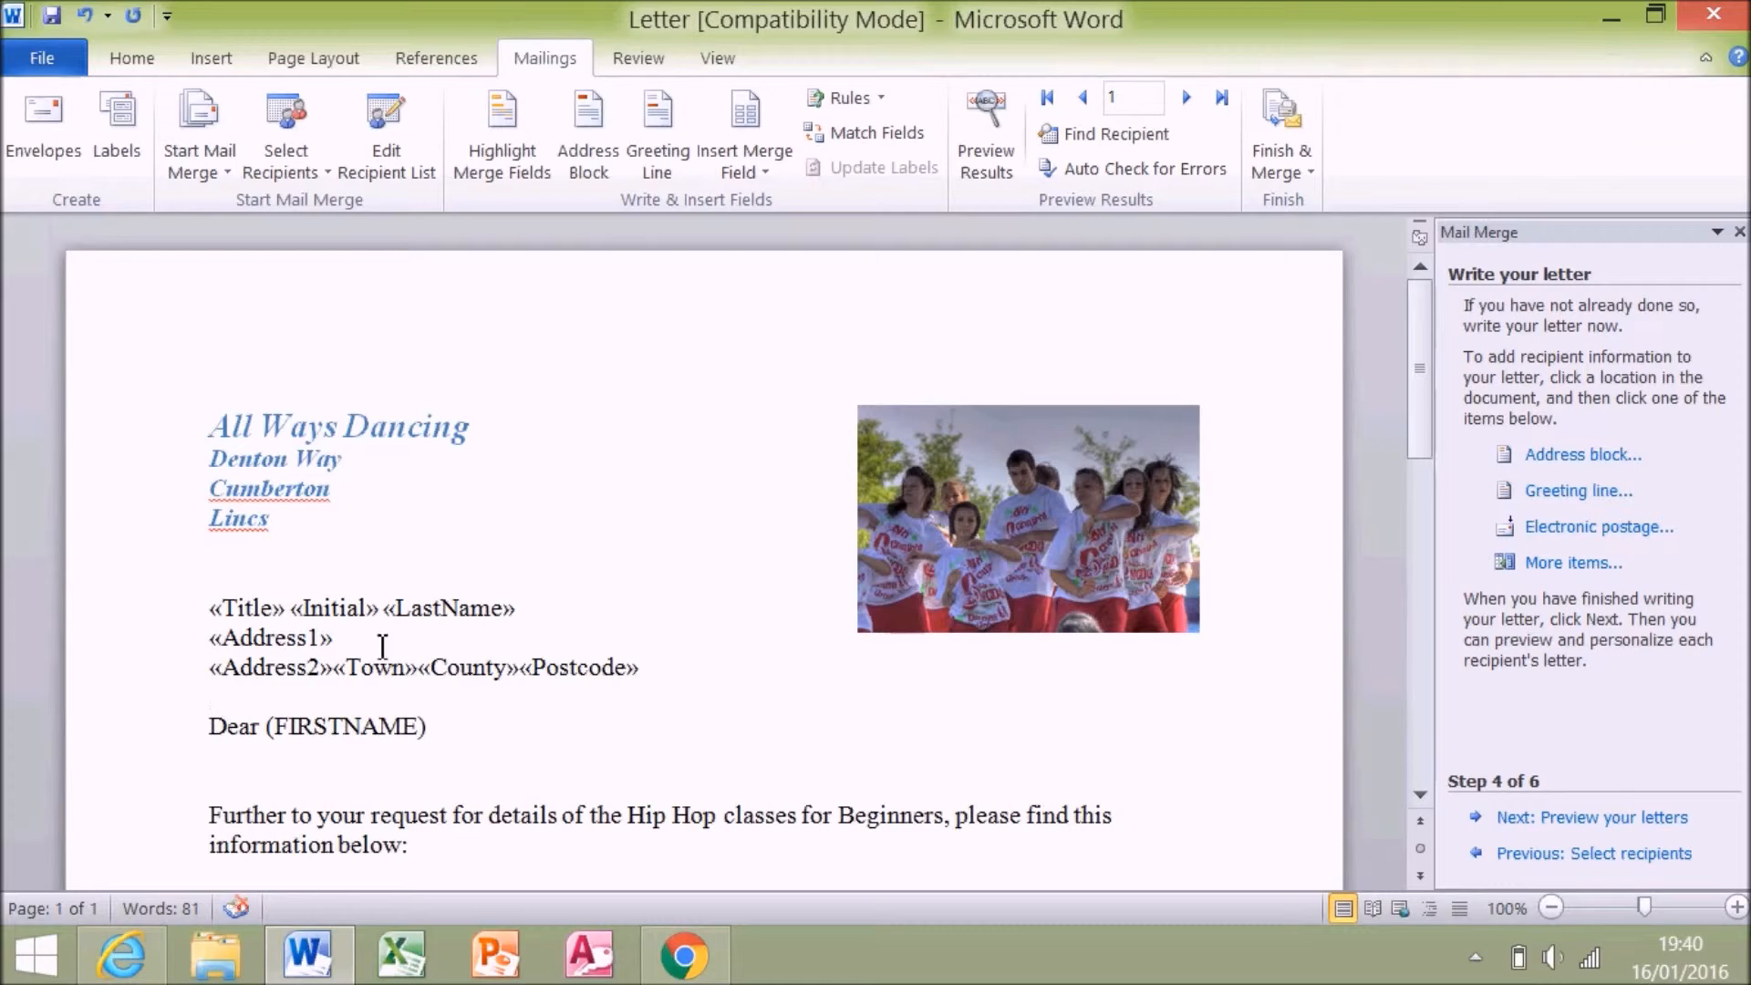
pyautogui.click(334, 668)
pyautogui.press('Return')
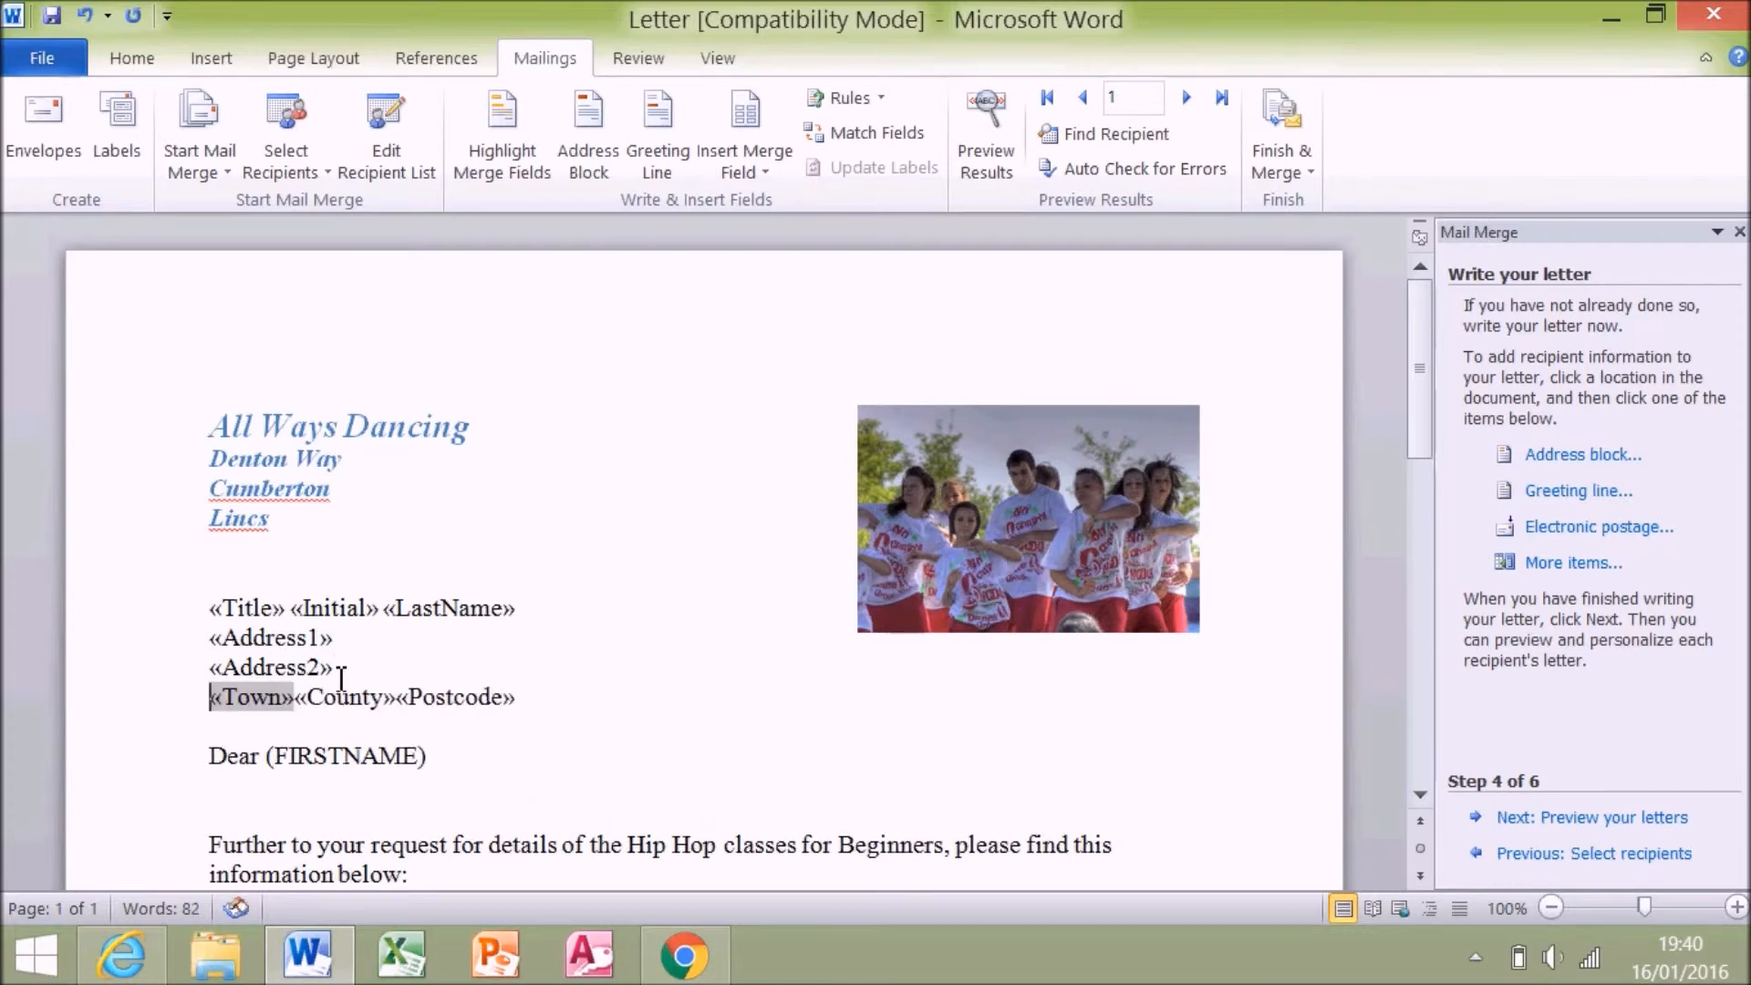
pyautogui.click(292, 698)
pyautogui.press('Return')
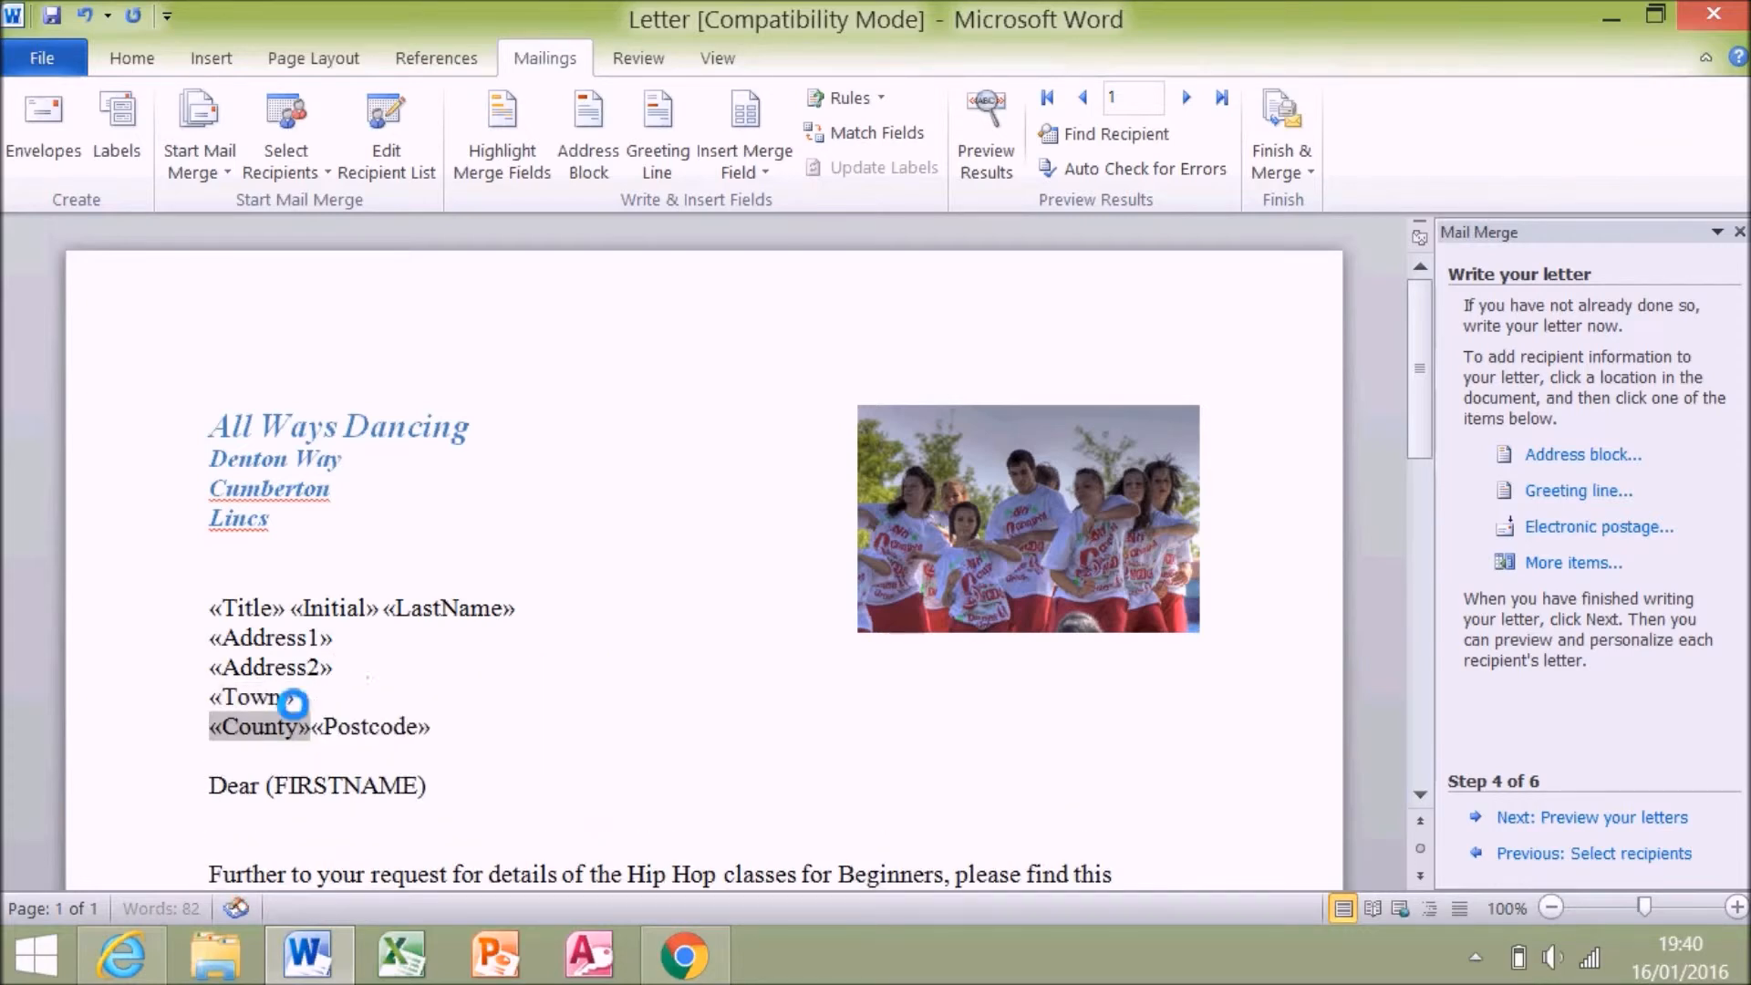
pyautogui.click(312, 728)
pyautogui.click(317, 731)
pyautogui.press('Return')
# - Replace the (FIRSTNAME) placeholder after Dear with the FirstName merge field
pyautogui.moveTo(439, 814); pyautogui.dragTo(265, 818)
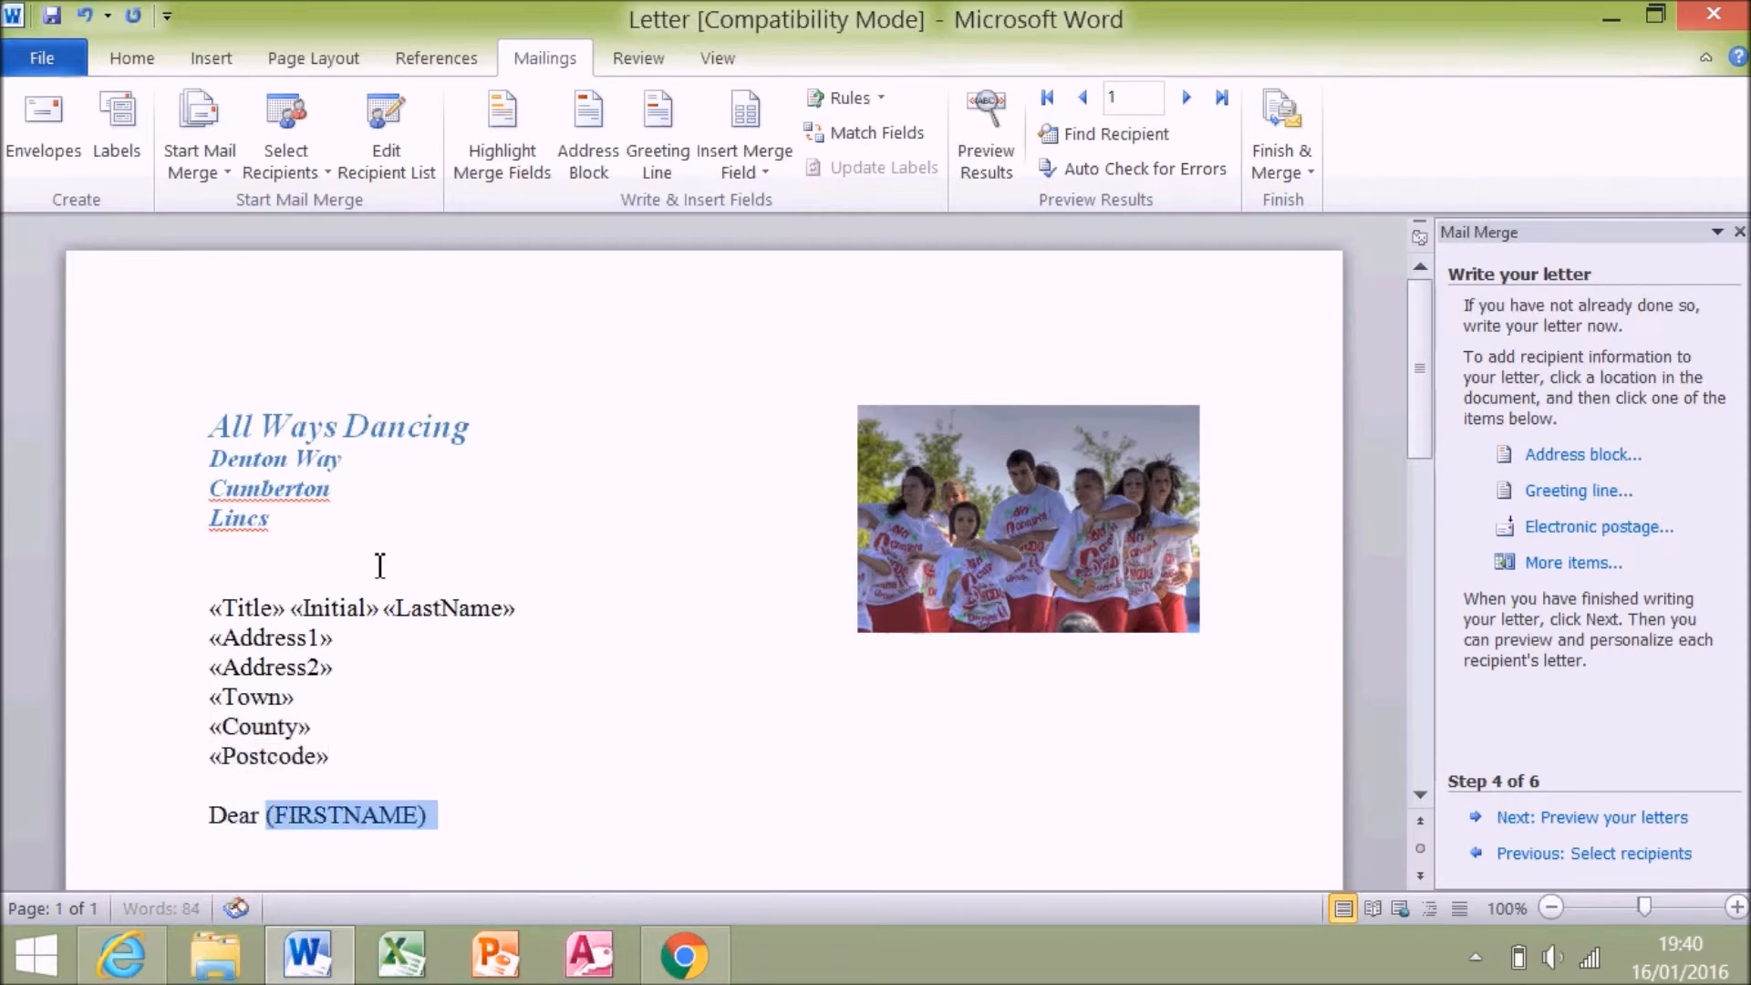
pyautogui.click(752, 172)
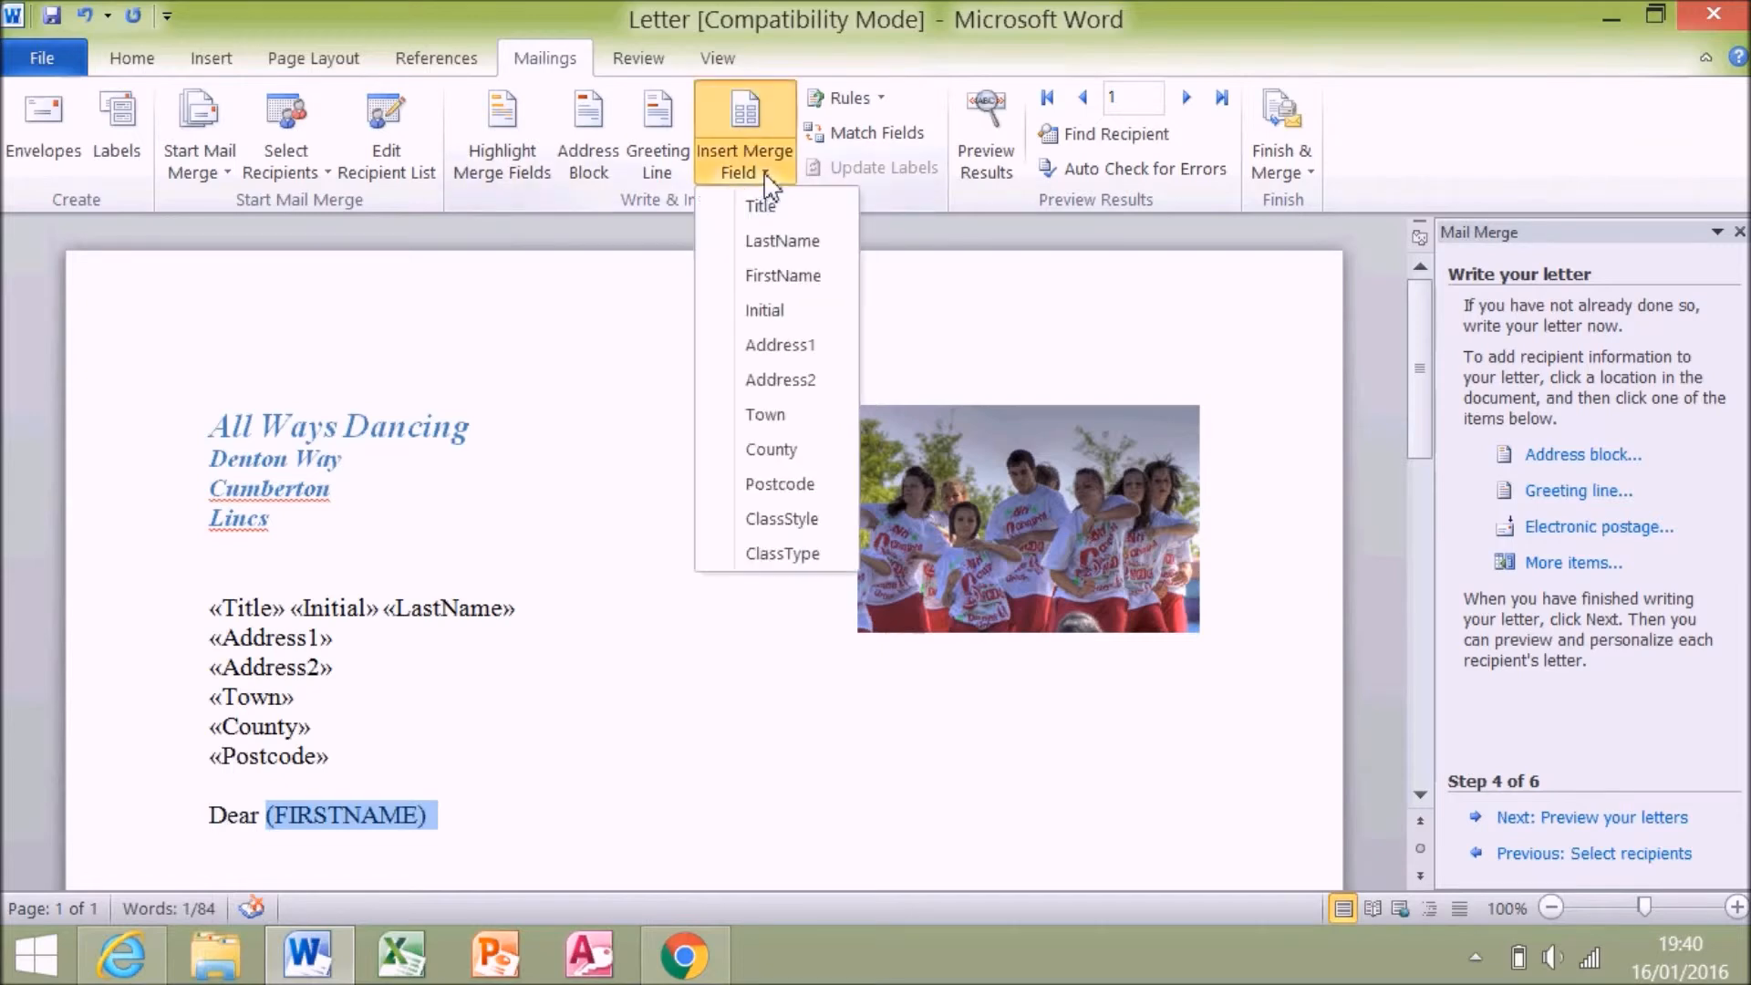
pyautogui.click(770, 275)
pyautogui.click(767, 668)
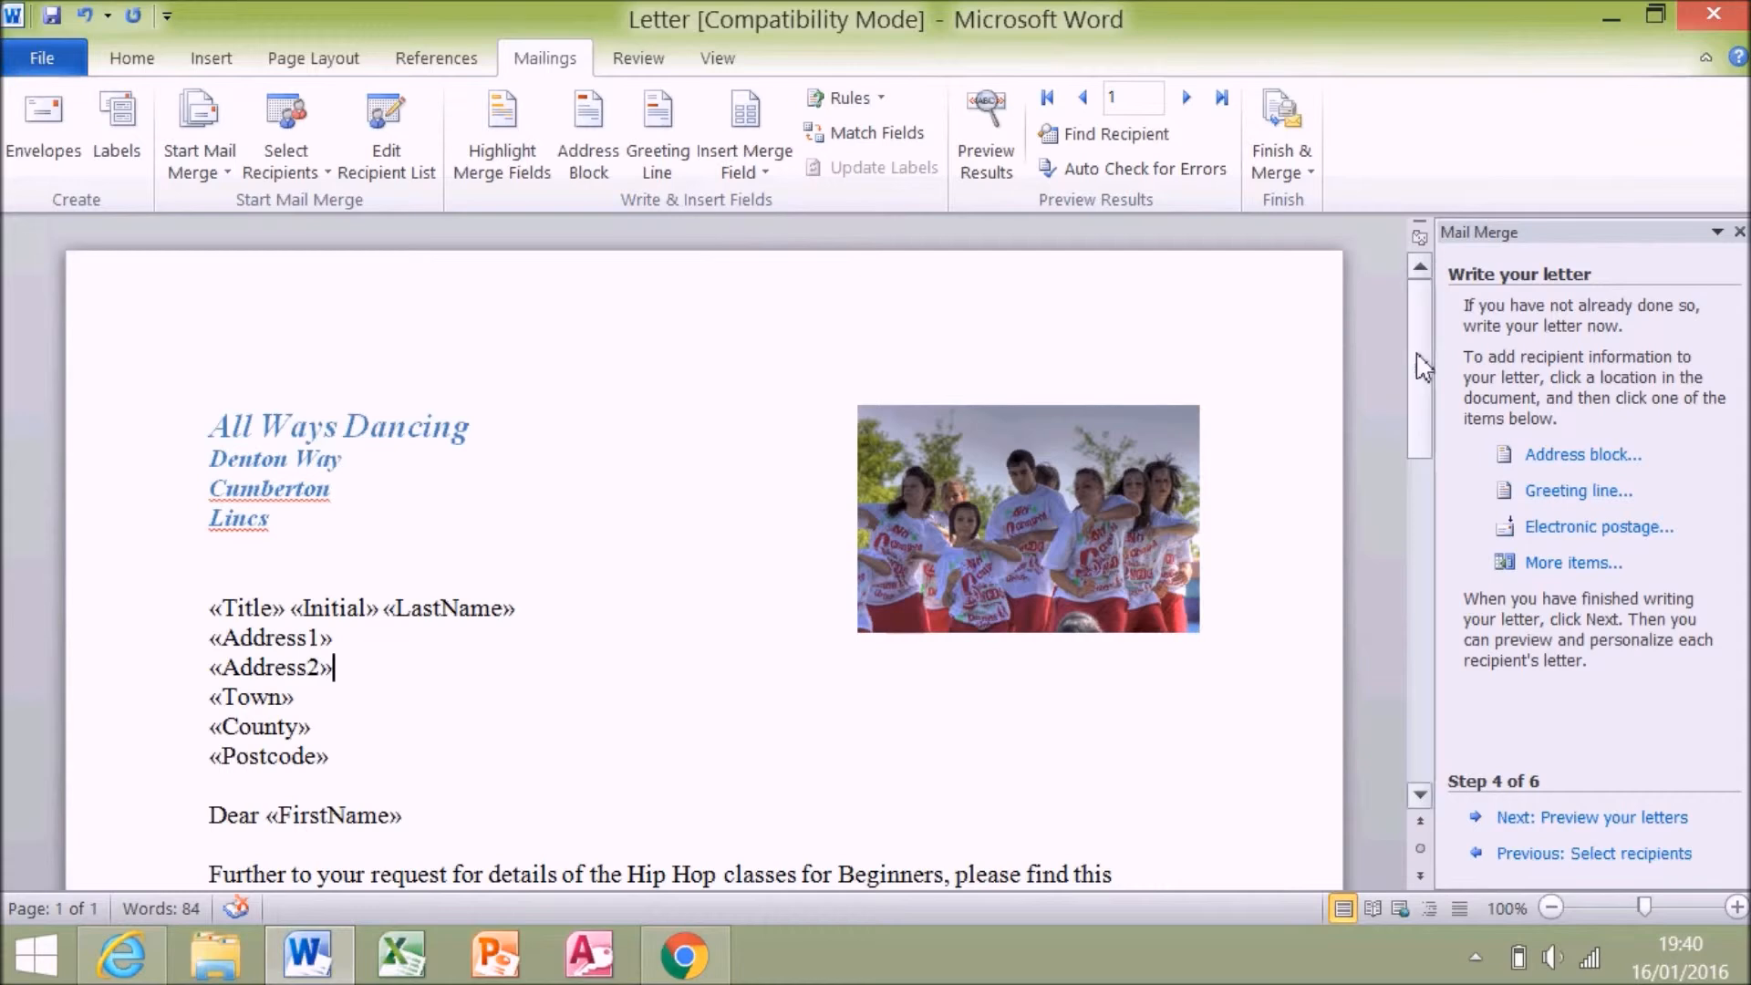
# - Preview the merged letters for recipients 1 to 3, and return the mail merge wizard to writing the letter
pyautogui.moveTo(1416, 369); pyautogui.dragTo(1417, 420)
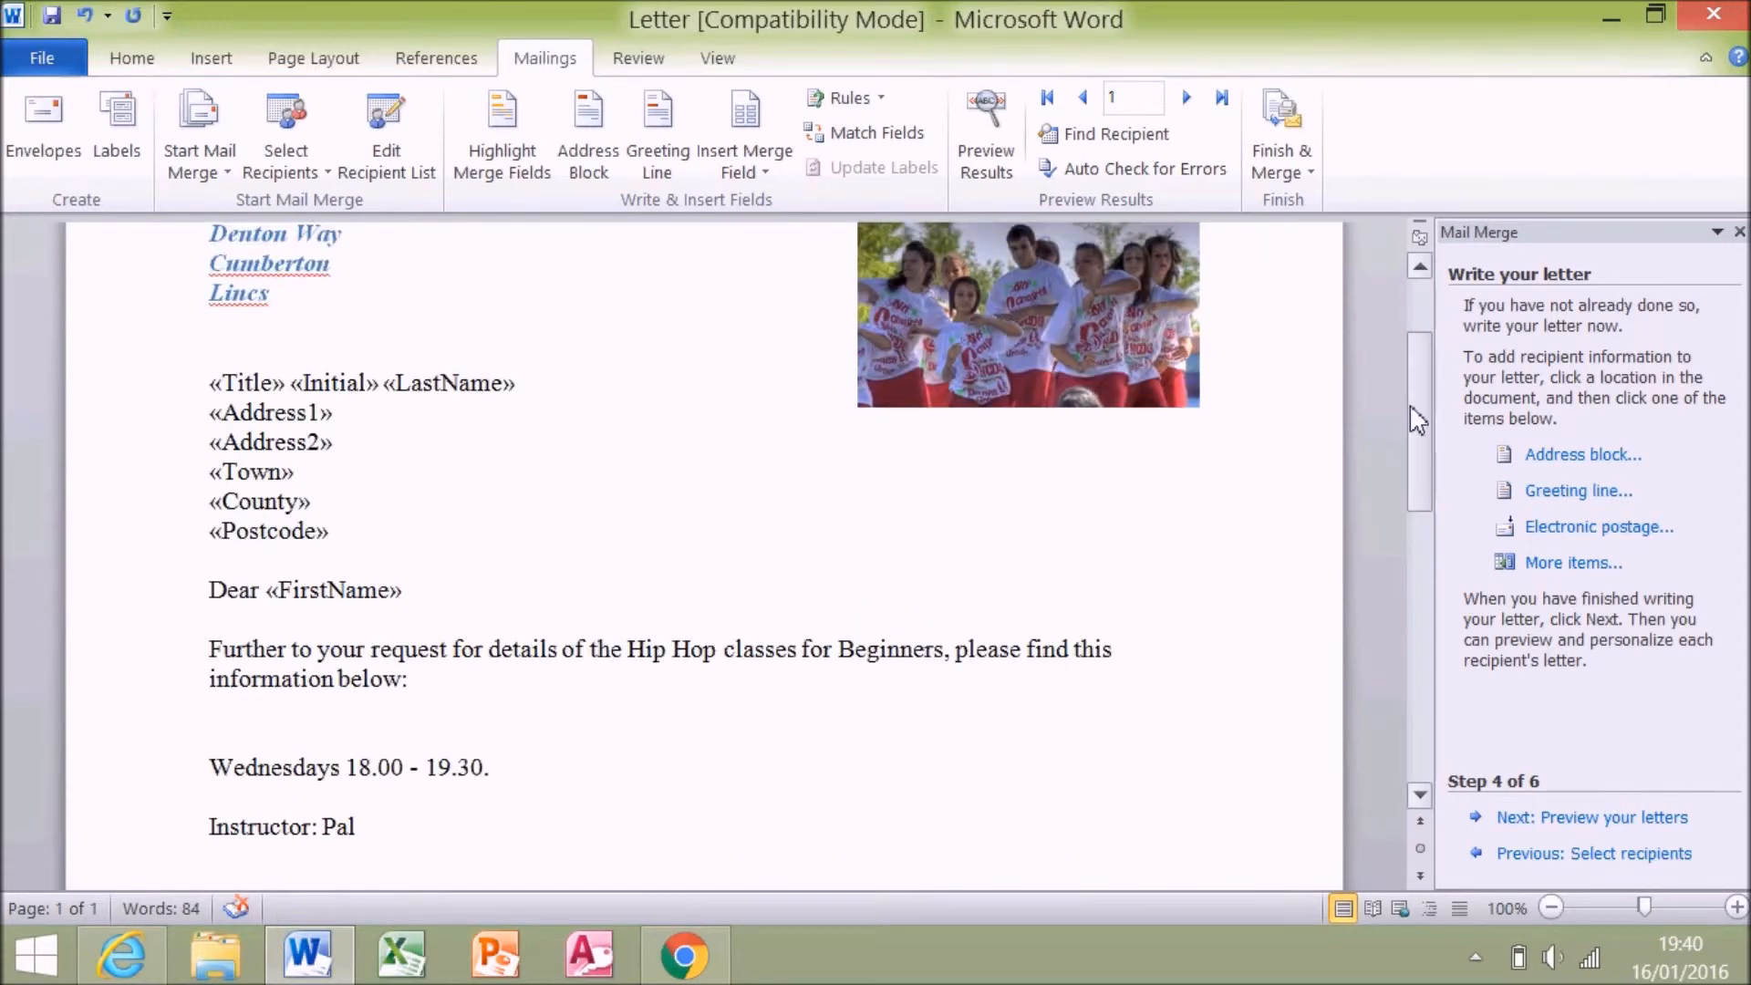
pyautogui.moveTo(1416, 420)
pyautogui.mouseDown()
pyautogui.moveTo(1393, 473)
pyautogui.moveTo(1413, 484)
pyautogui.moveTo(1434, 617)
pyautogui.moveTo(1448, 384)
pyautogui.mouseUp()
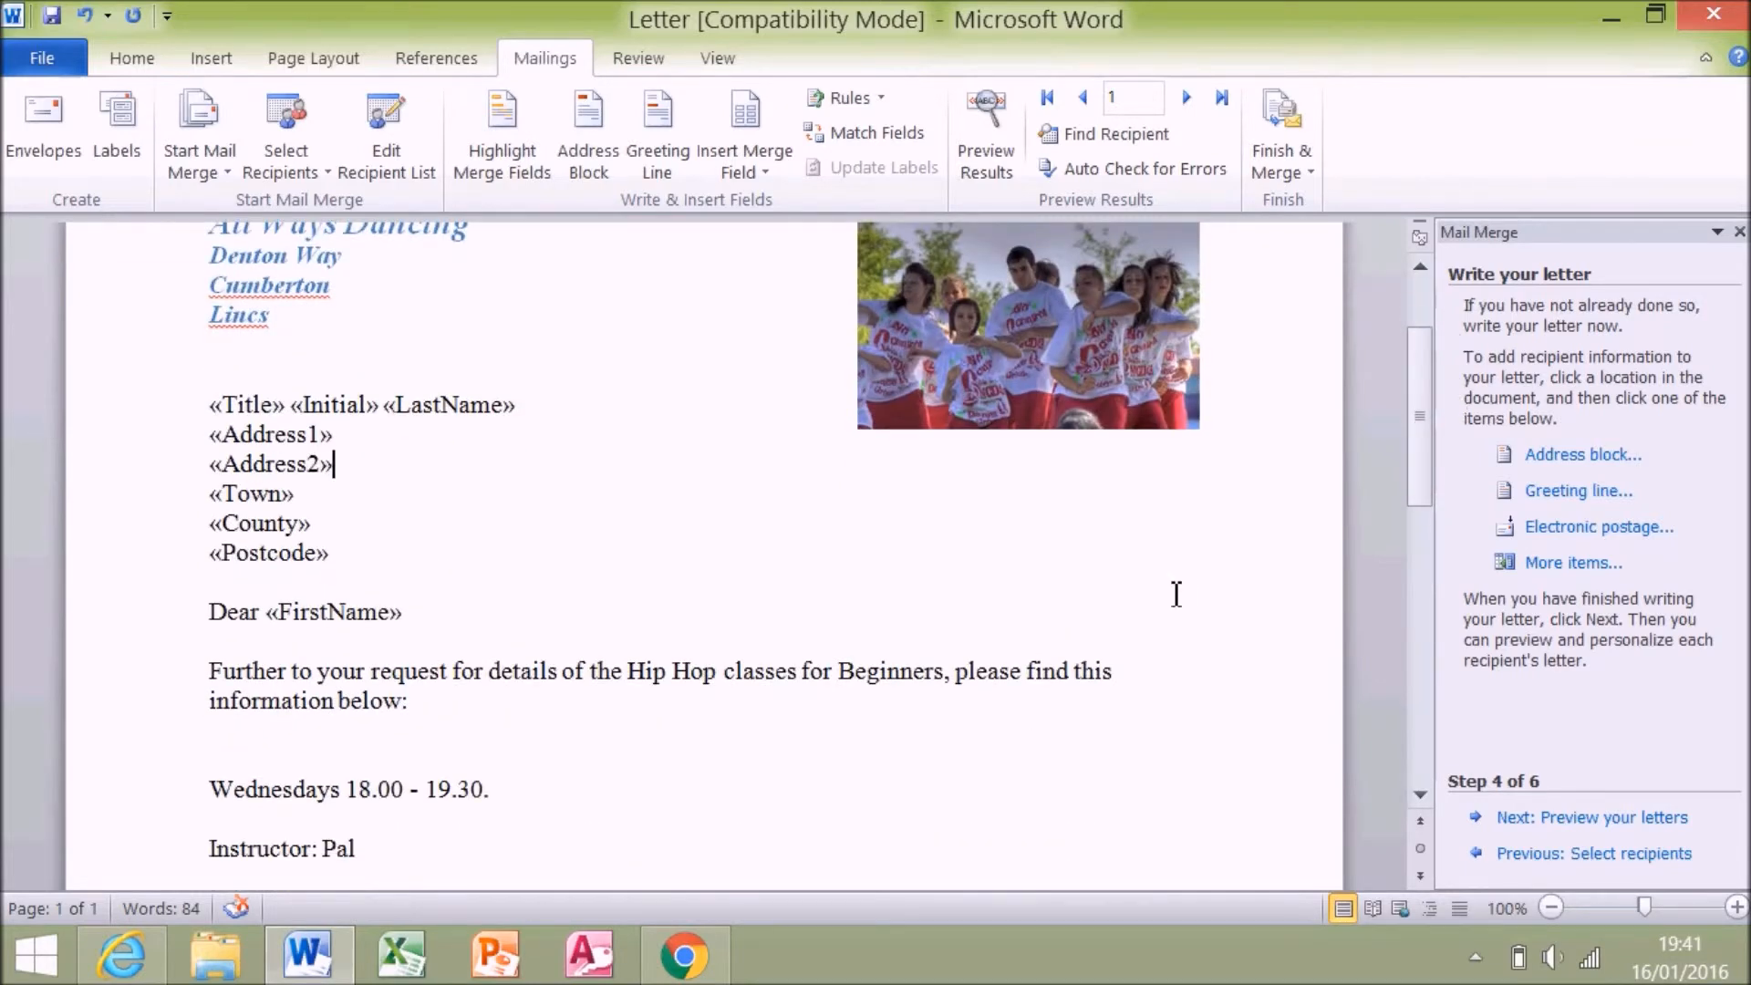
pyautogui.moveTo(1424, 506); pyautogui.dragTo(1437, 474)
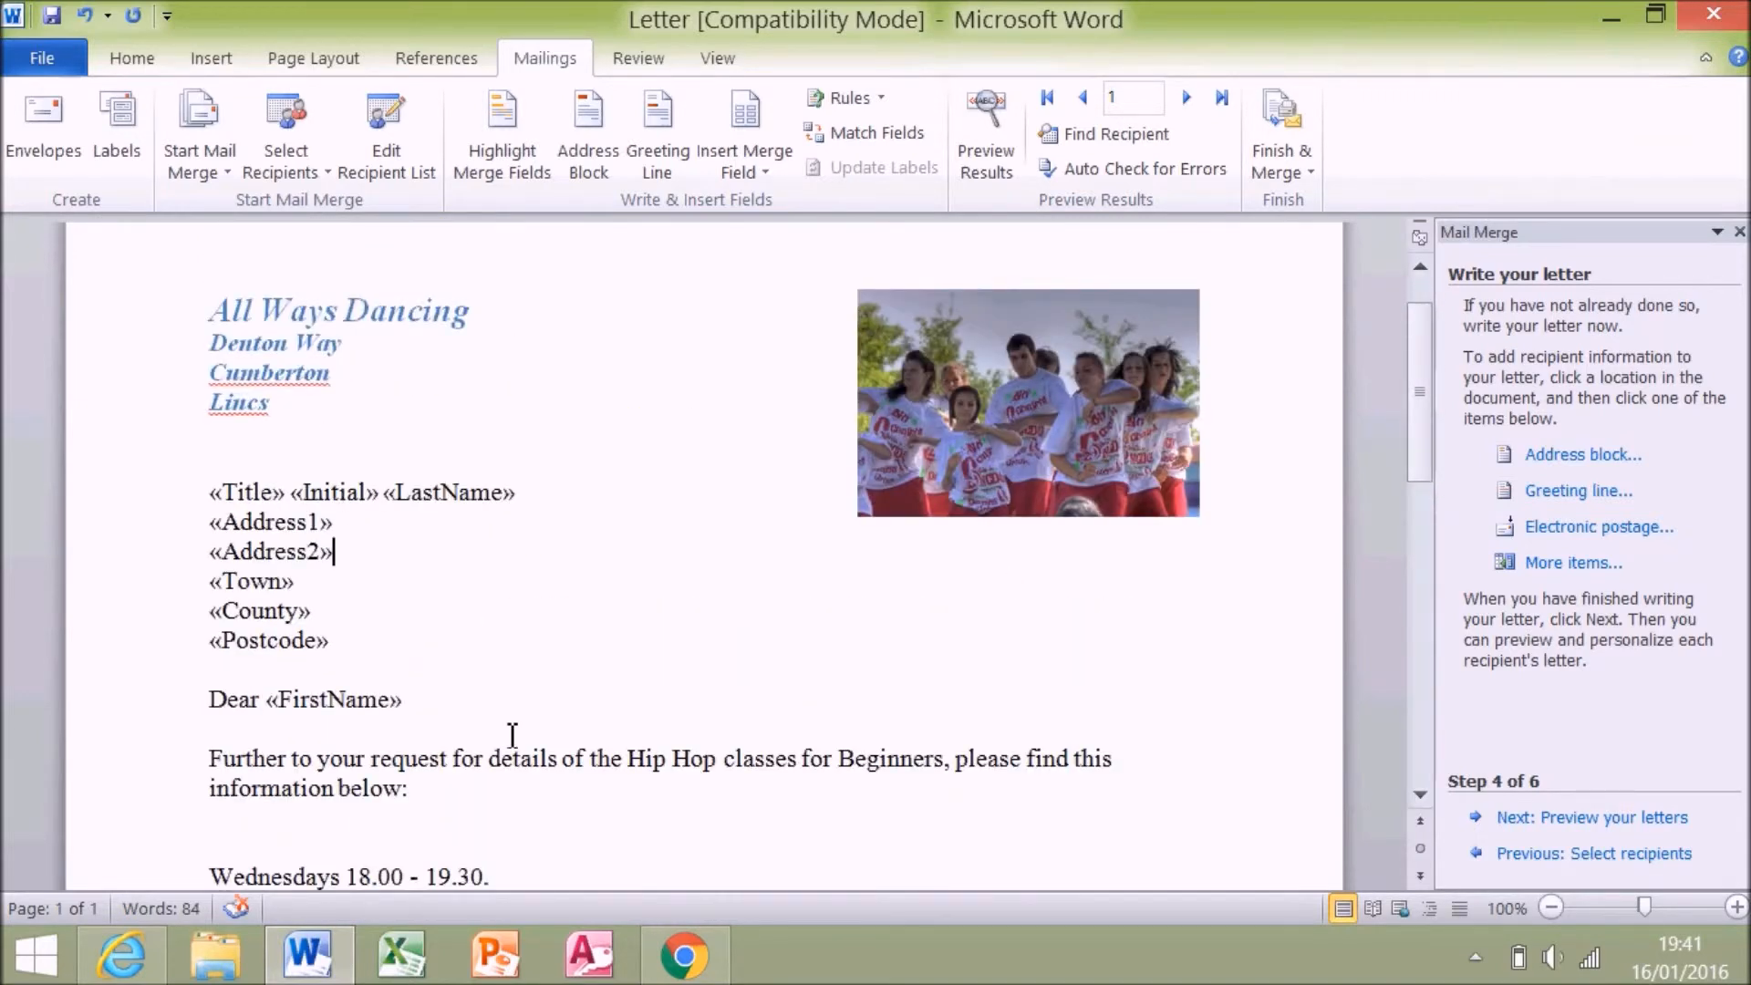
pyautogui.click(1610, 819)
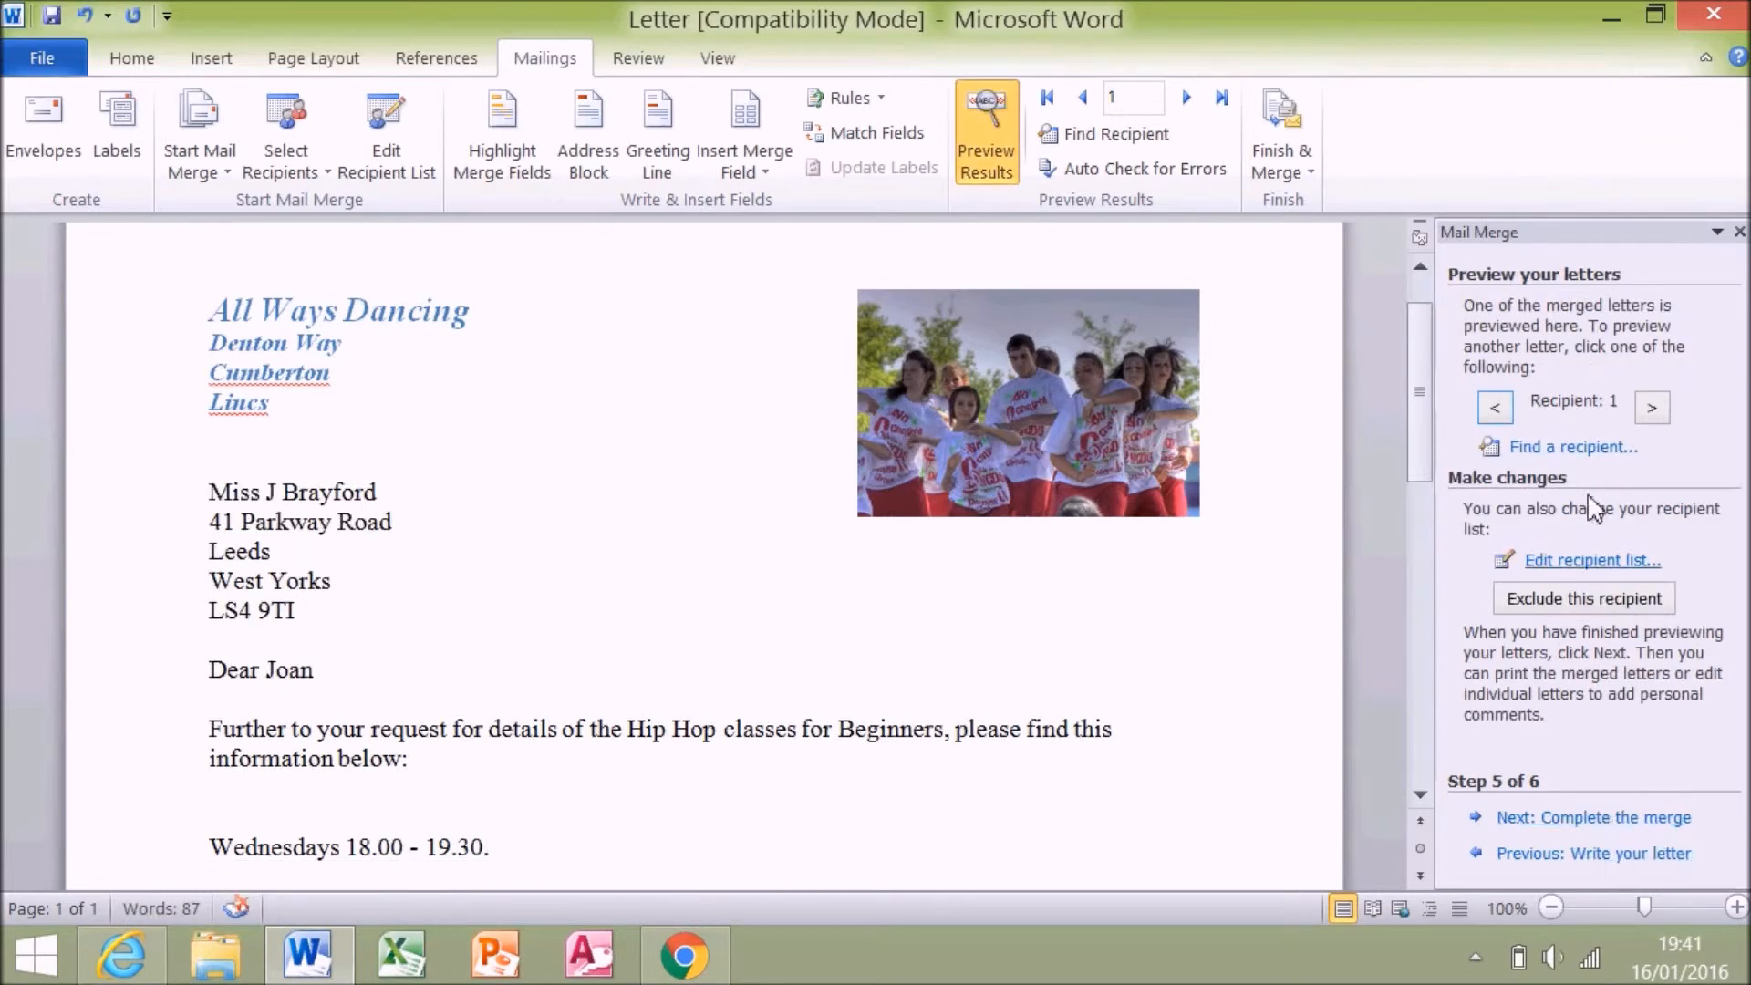
pyautogui.click(1651, 409)
pyautogui.click(1651, 409)
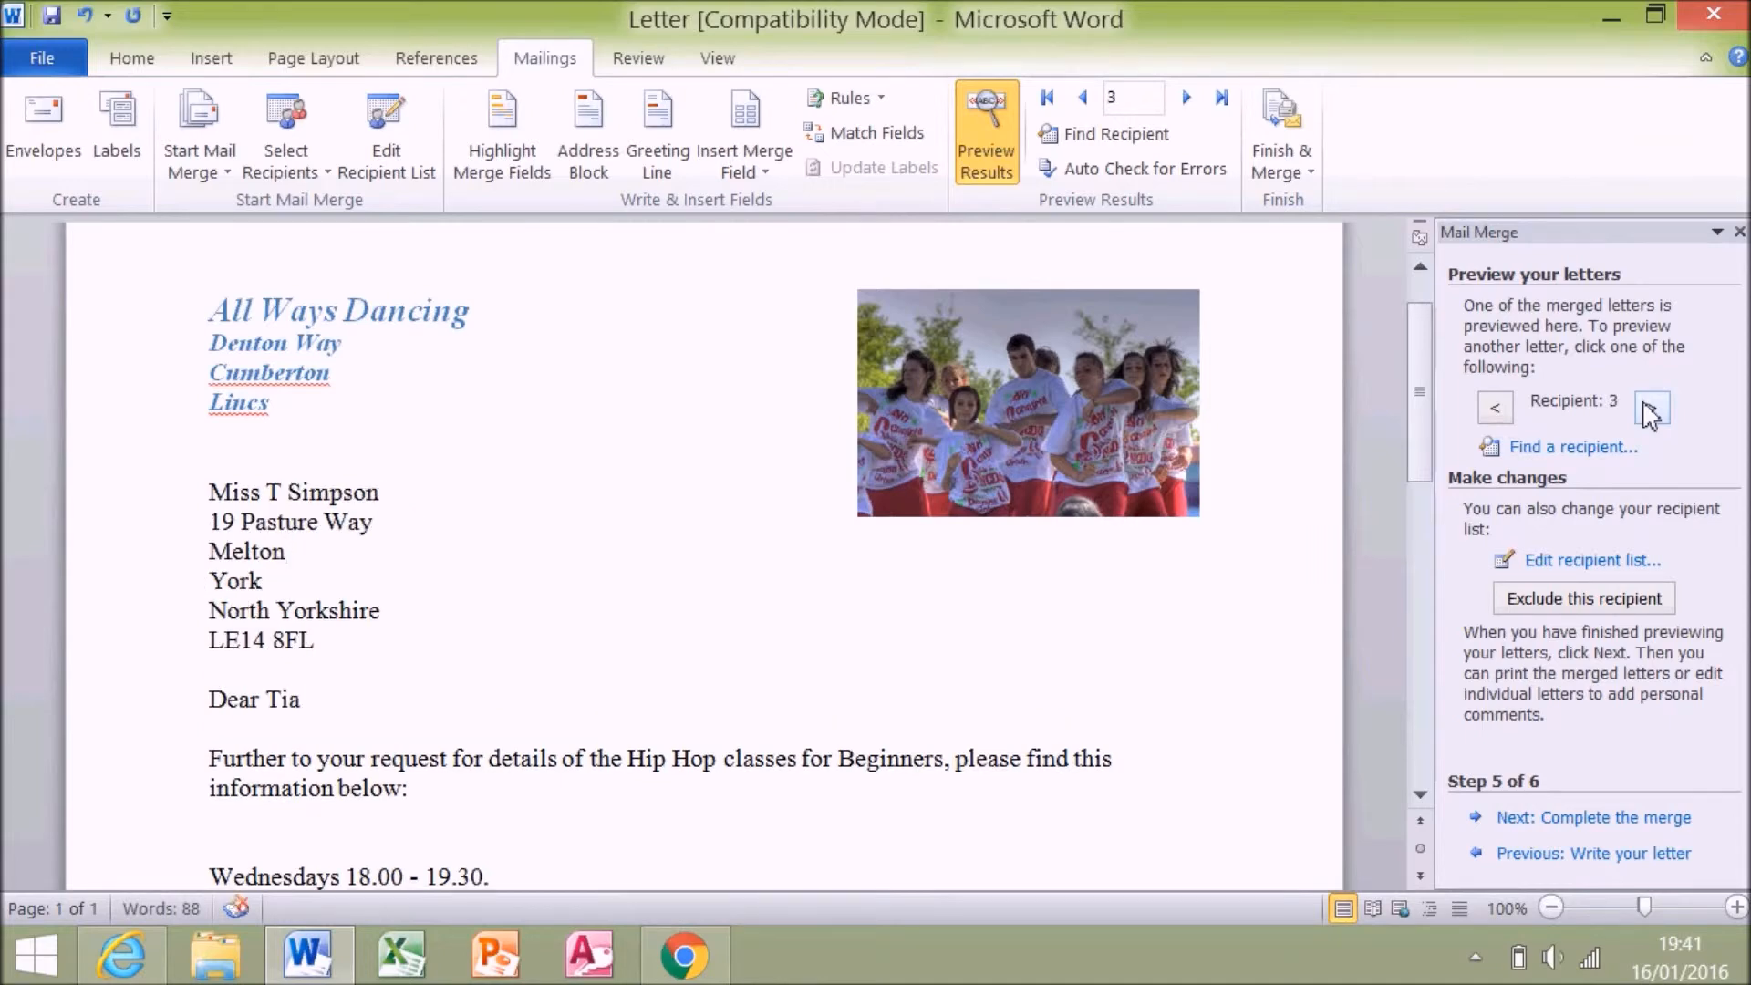
pyautogui.click(1495, 408)
pyautogui.click(1496, 408)
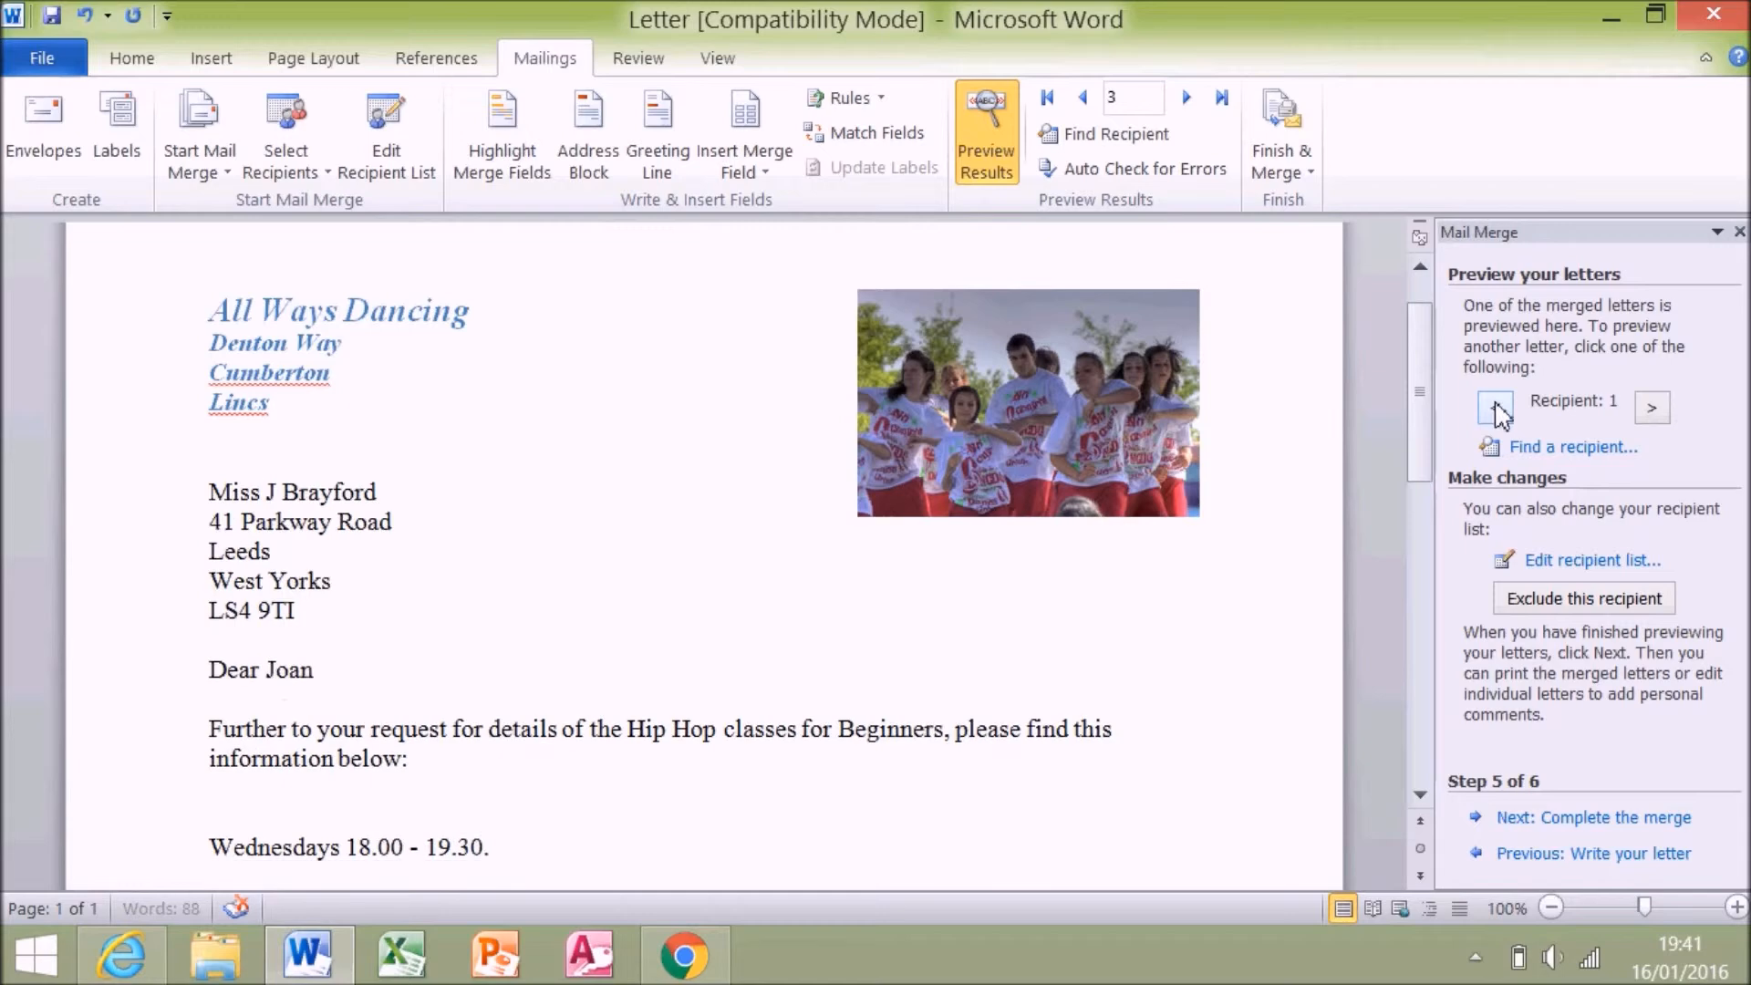
pyautogui.click(1567, 860)
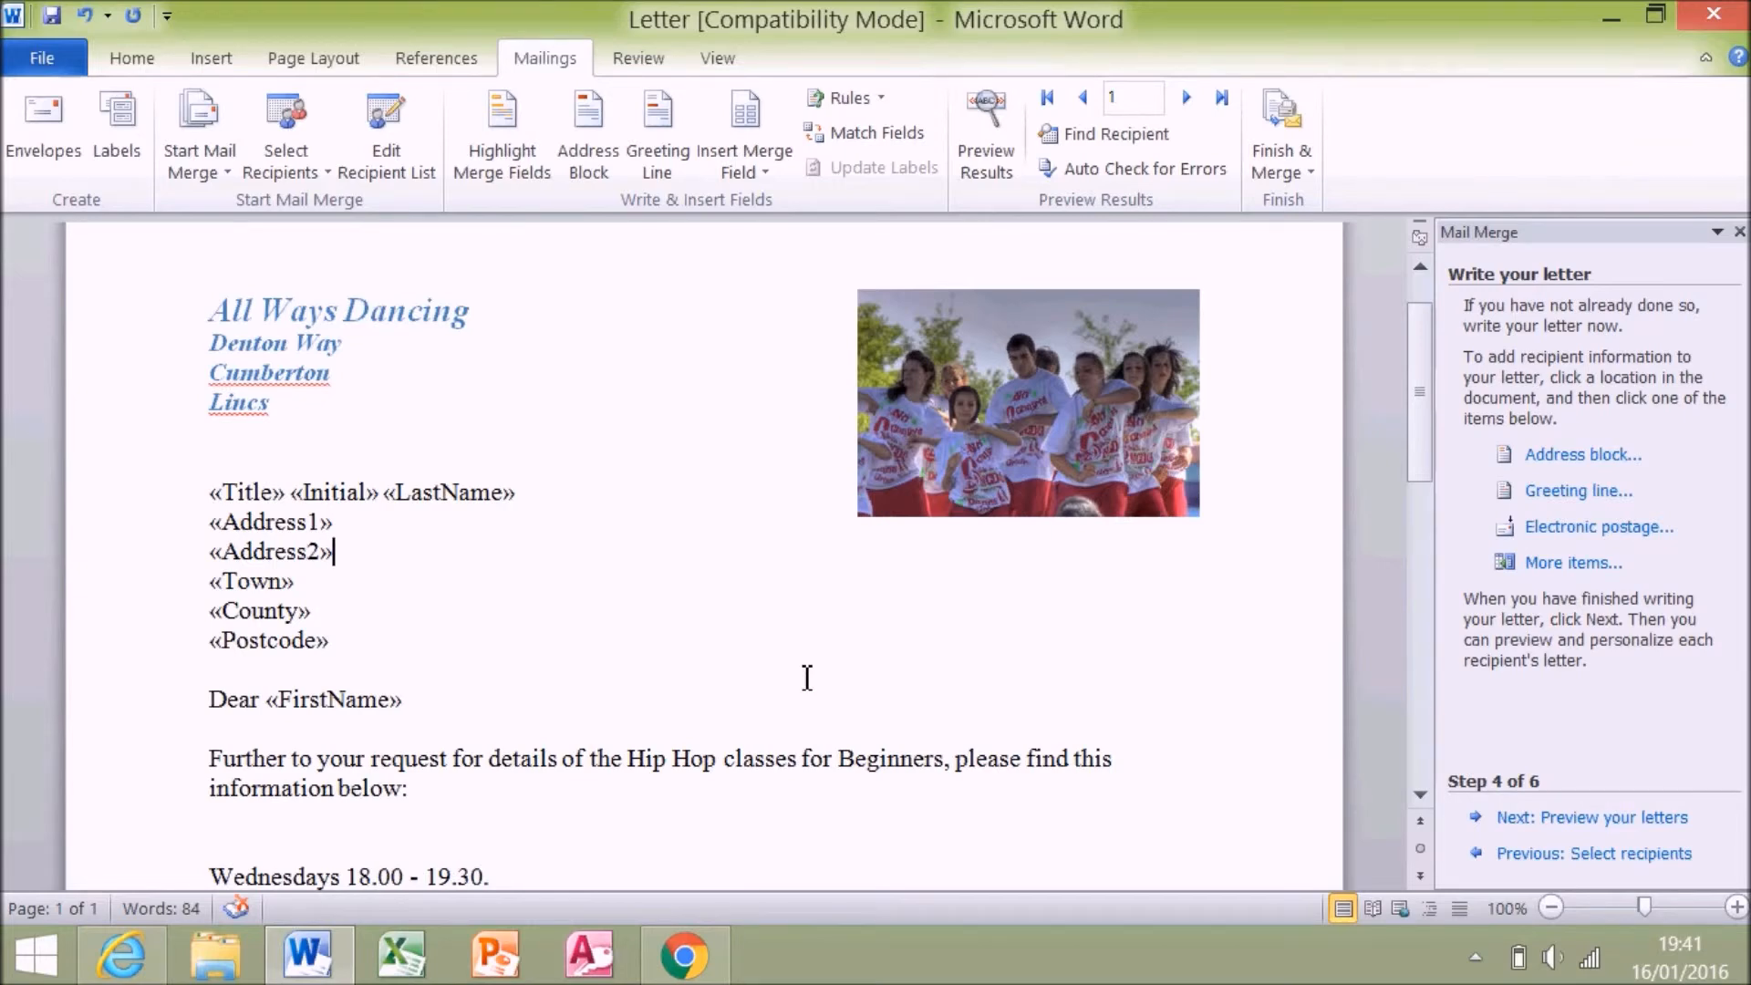
# - Open Q7 Evidence from the Mail merge folder in All ways dancing and paste the letter screenshot below the unmerged letter prompt
pyautogui.click(216, 955)
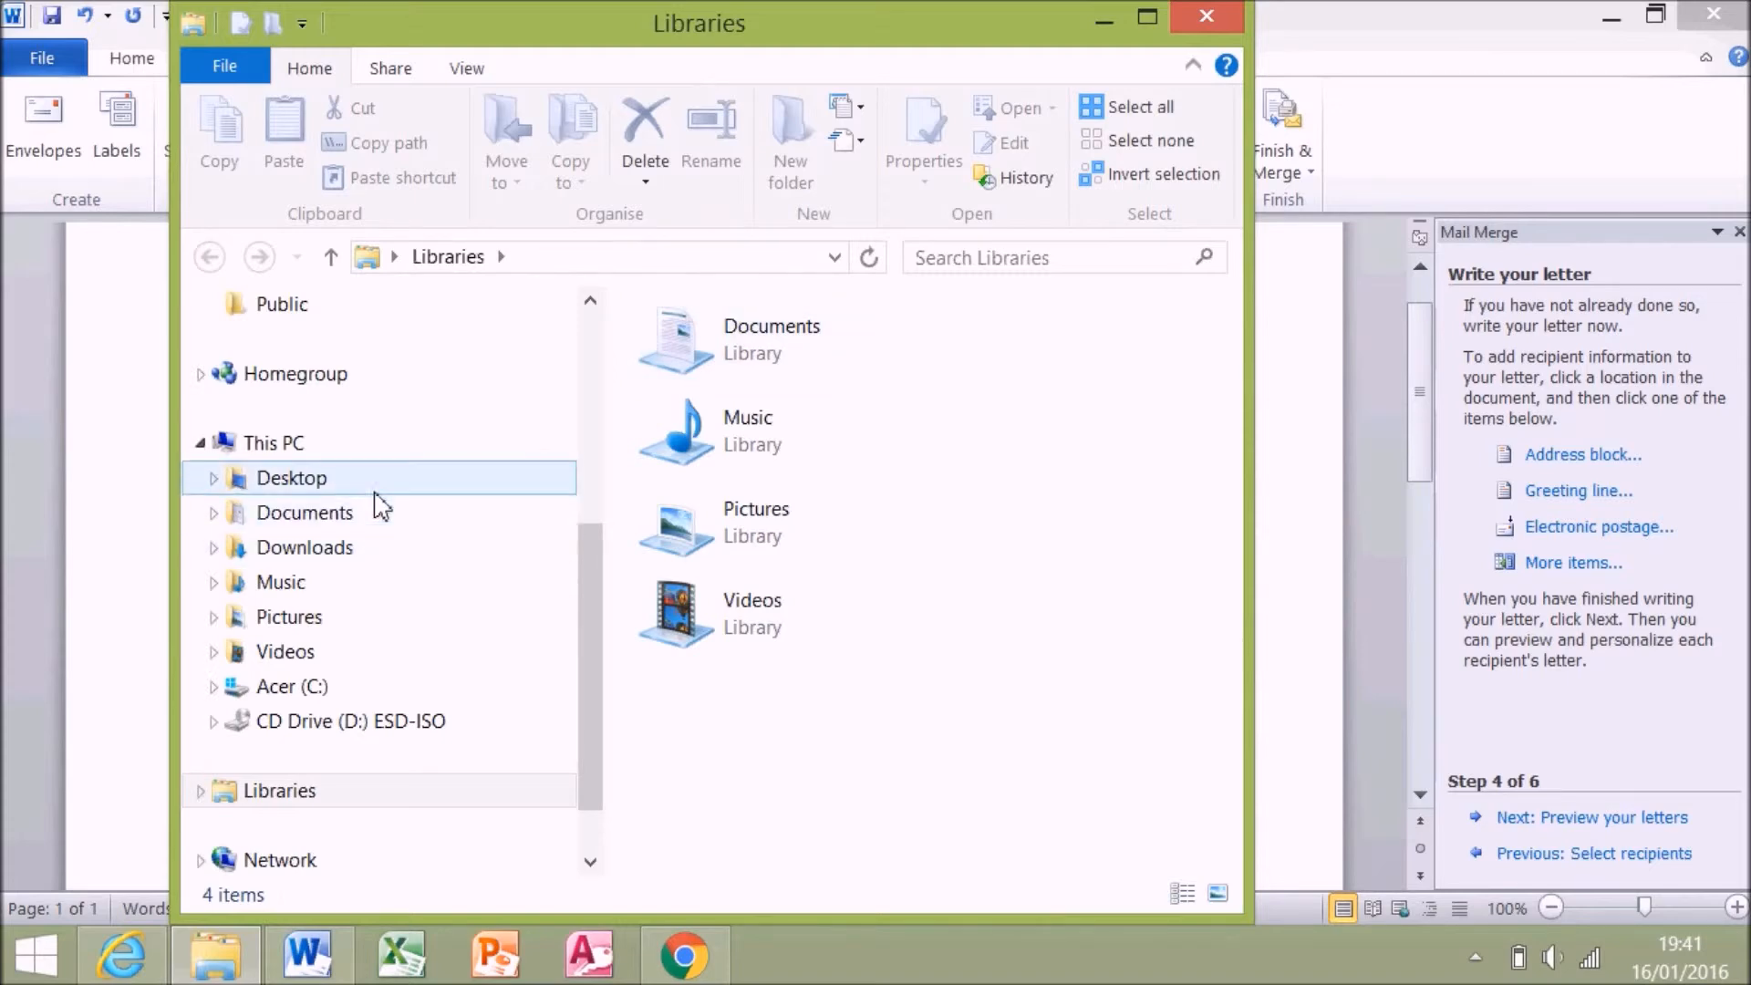
pyautogui.click(376, 491)
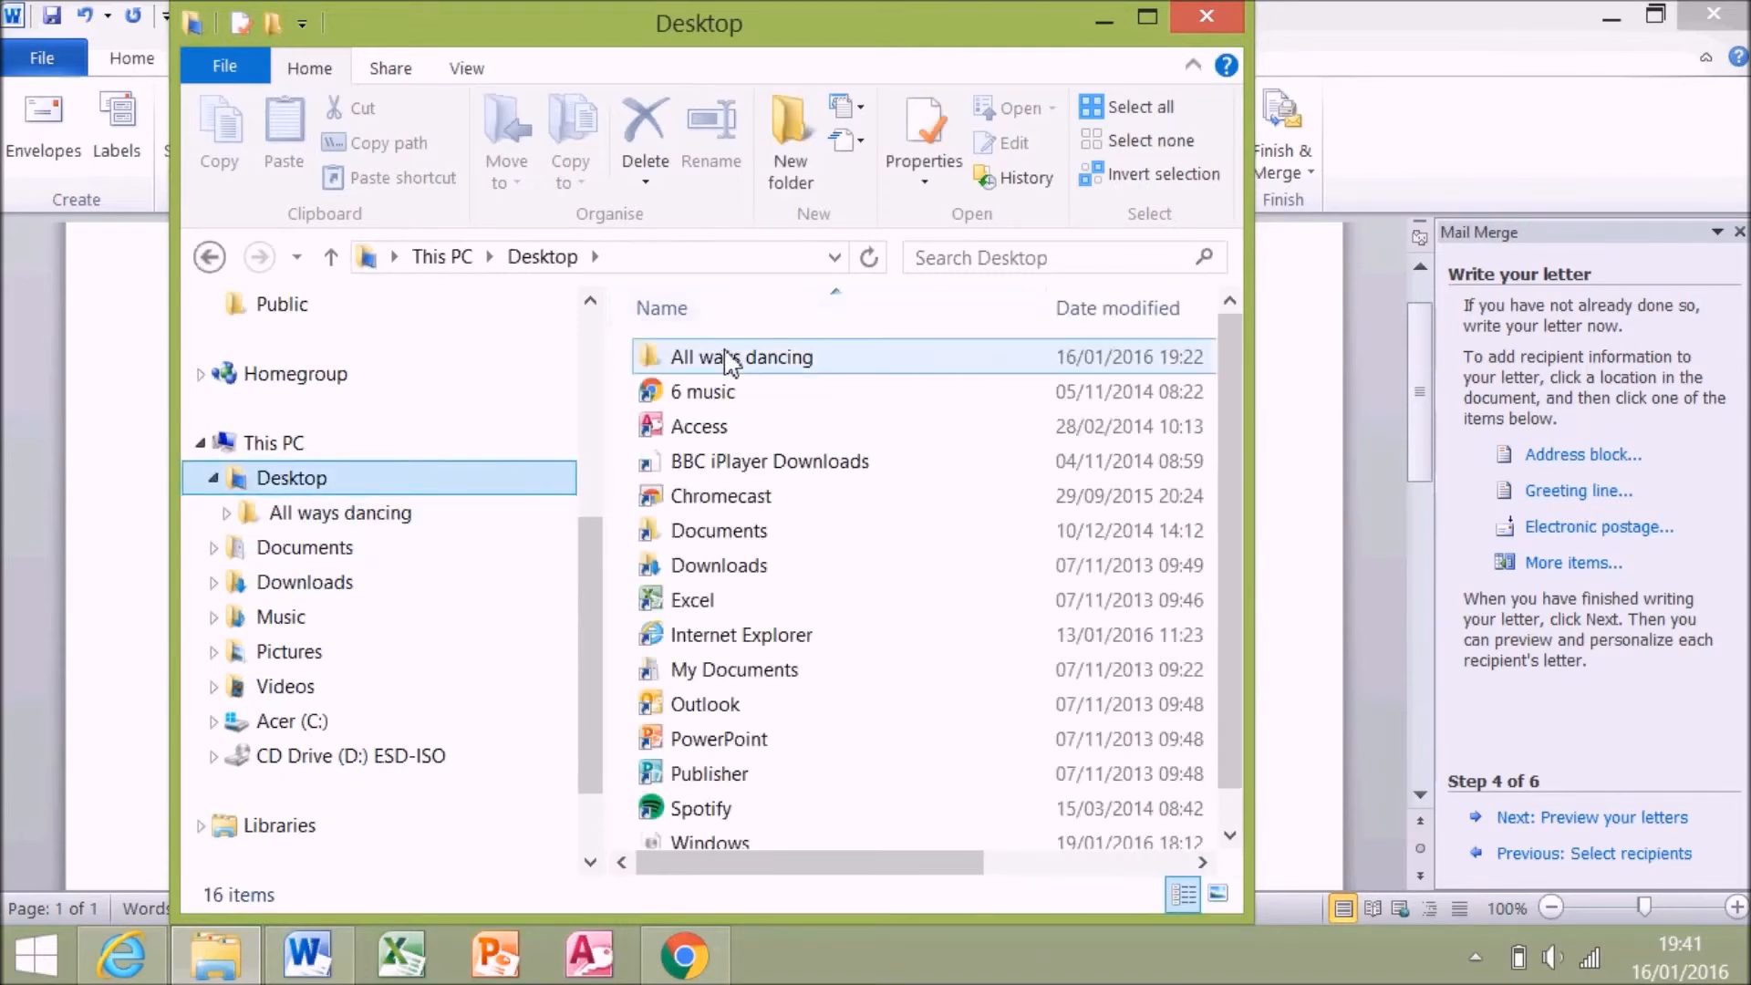
pyautogui.doubleClick(729, 358)
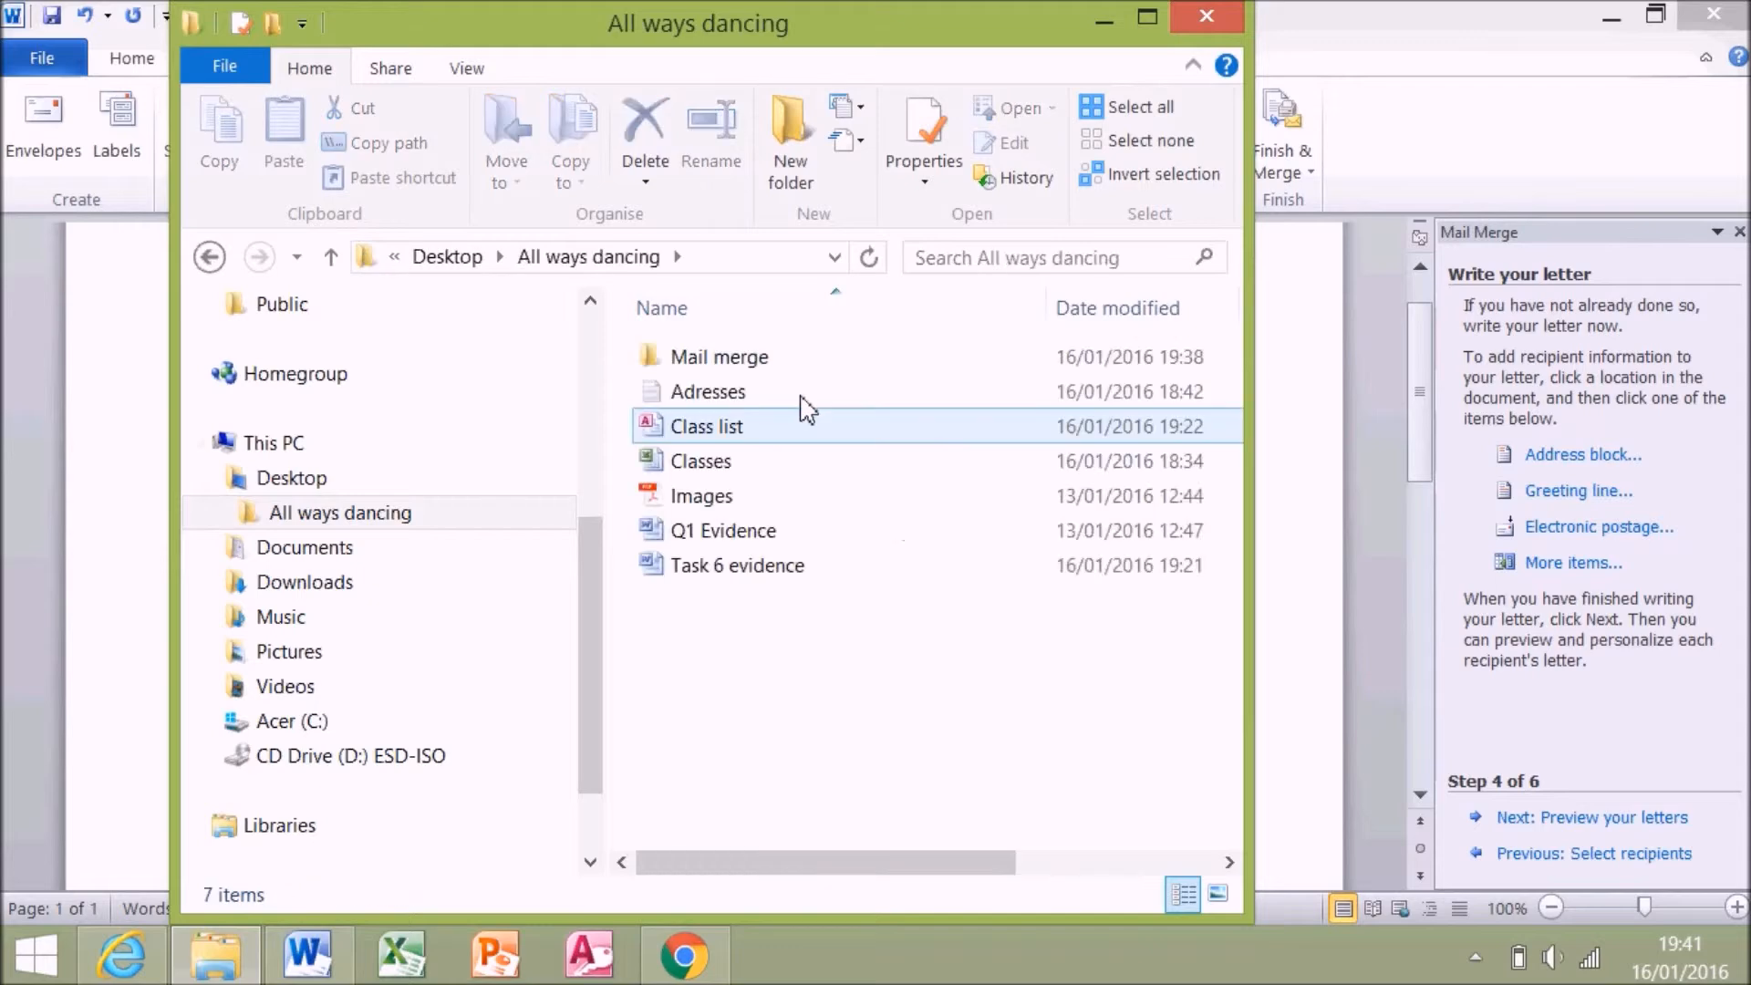
pyautogui.click(726, 359)
pyautogui.doubleClick(727, 361)
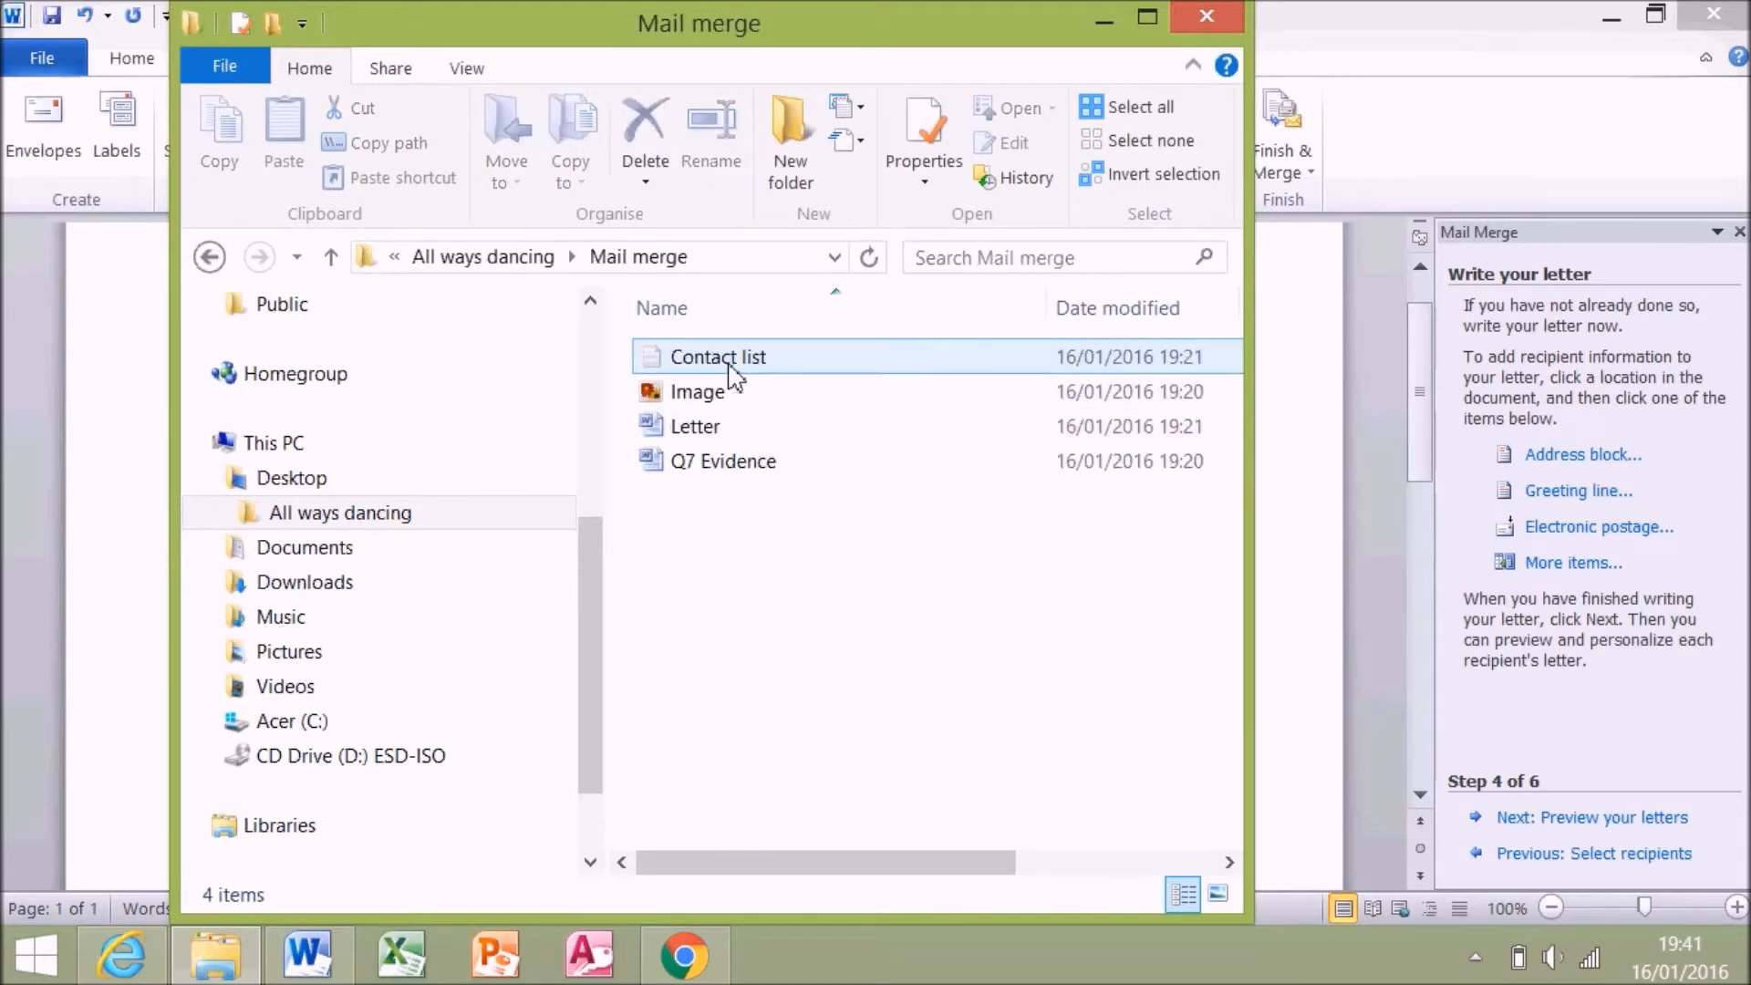
pyautogui.click(732, 463)
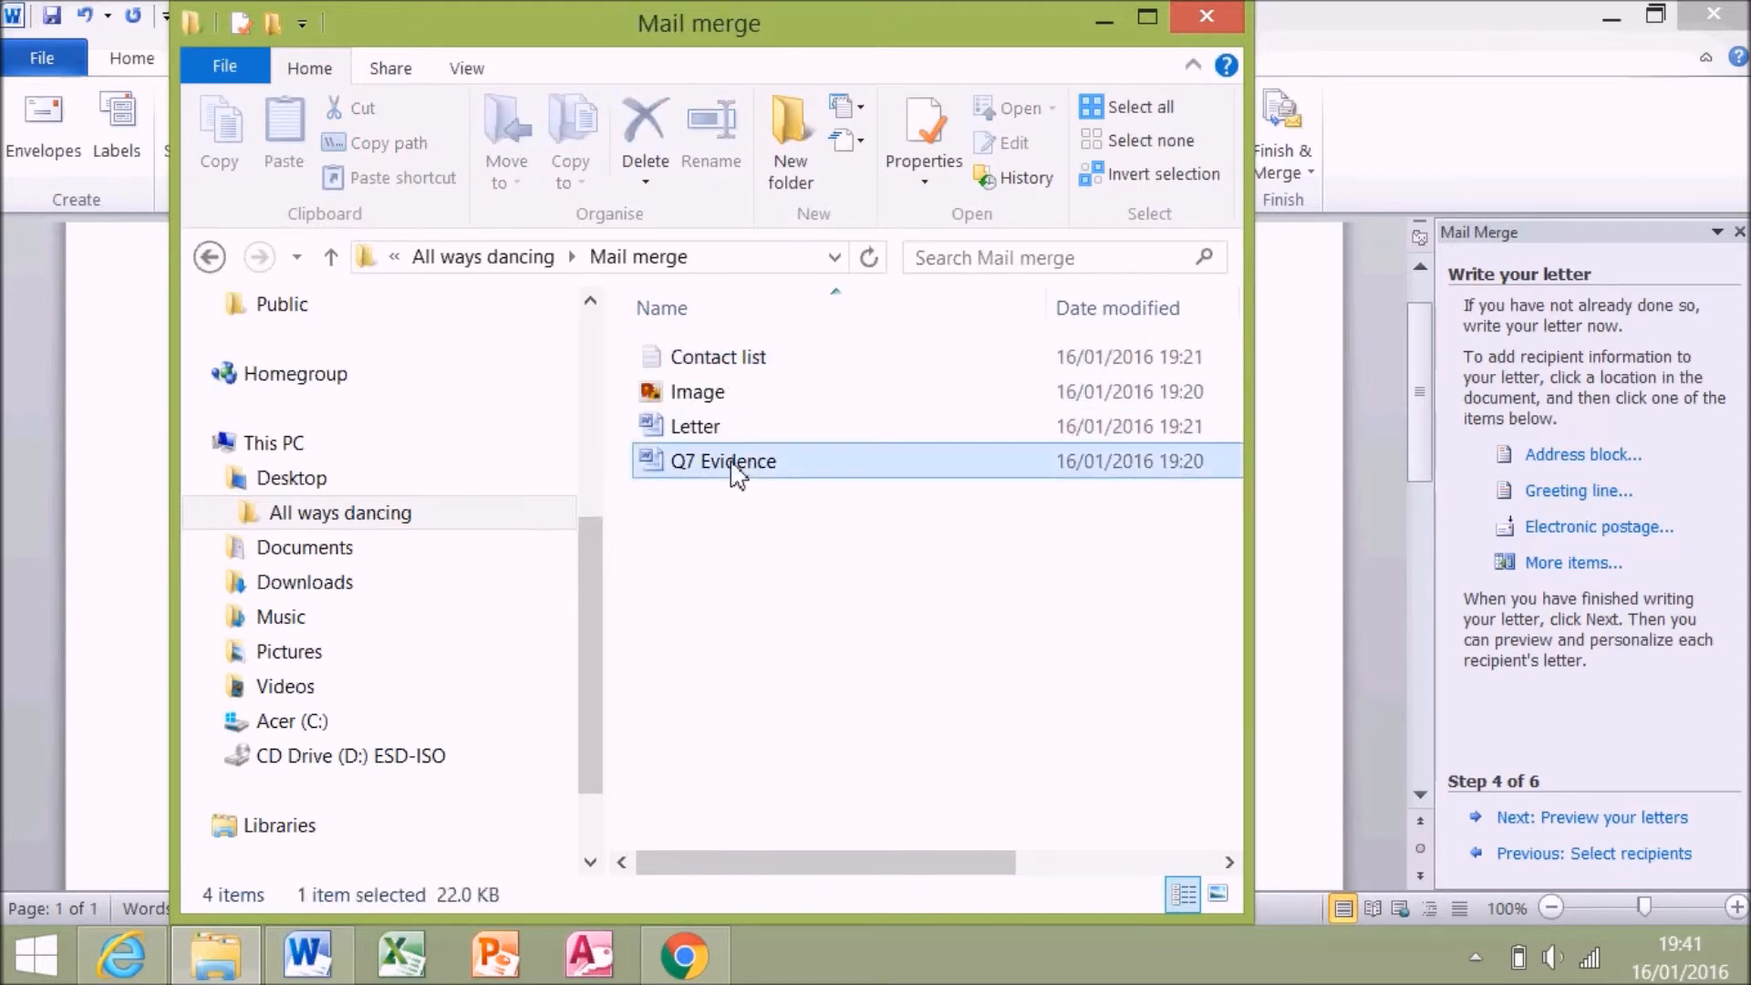
pyautogui.doubleClick(732, 463)
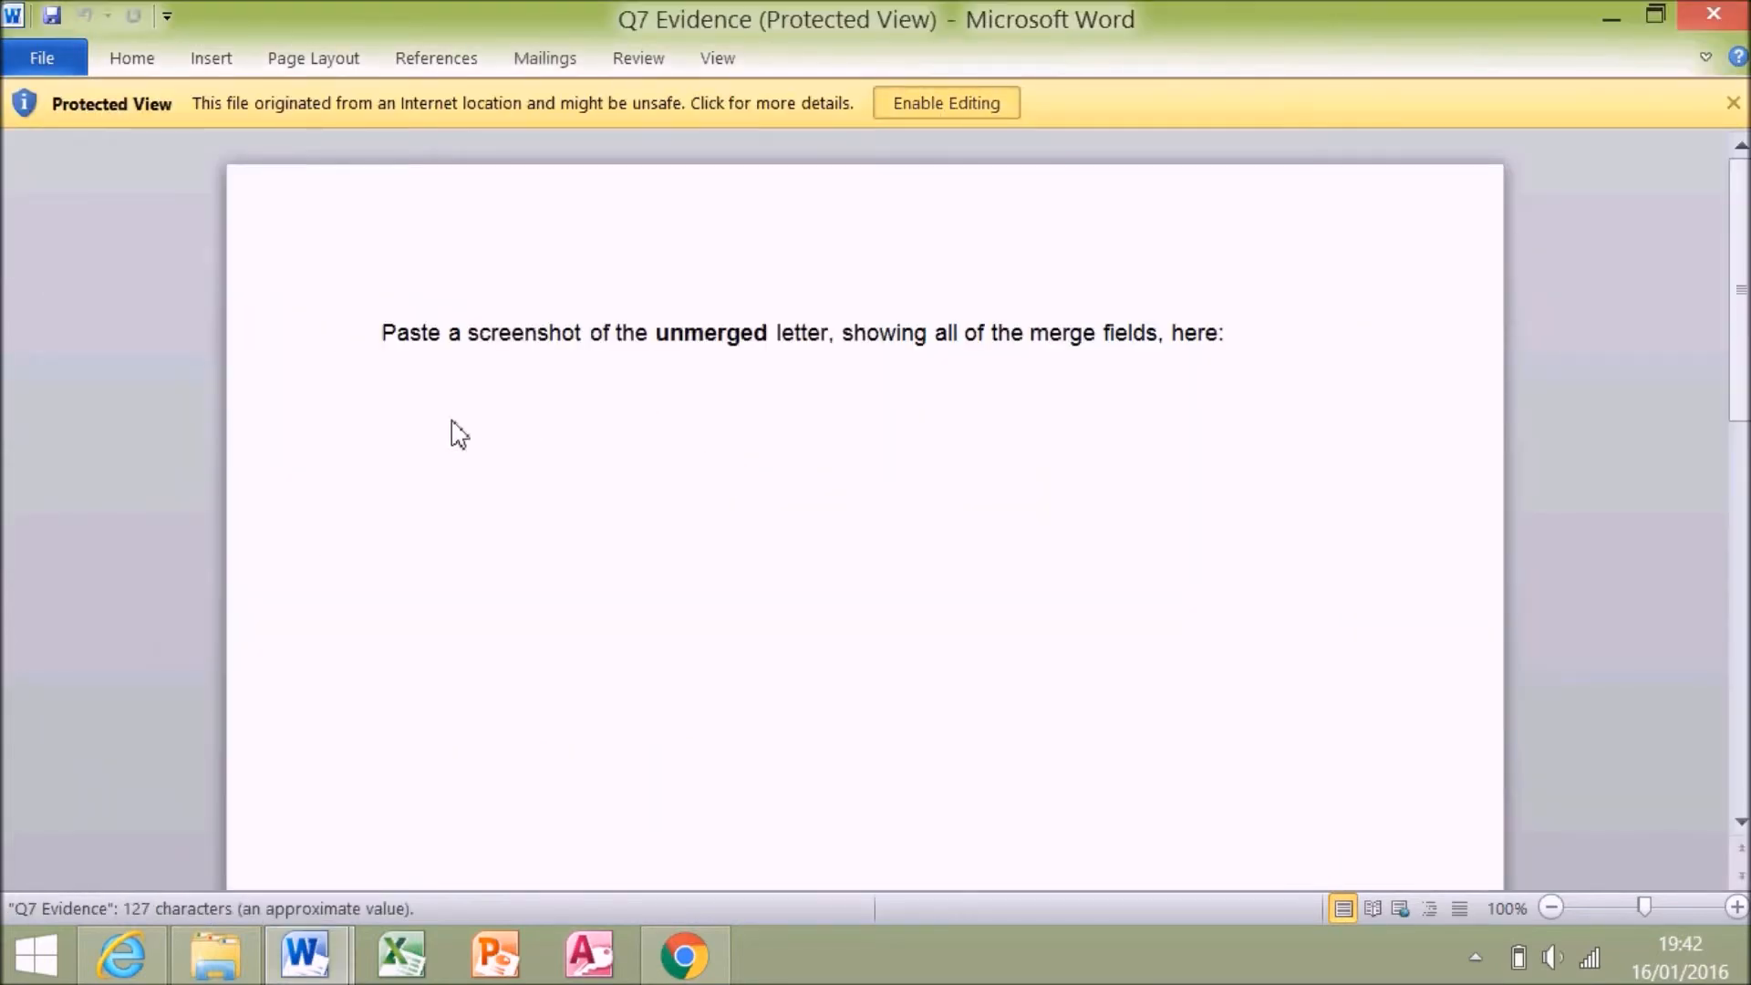
pyautogui.click(413, 475)
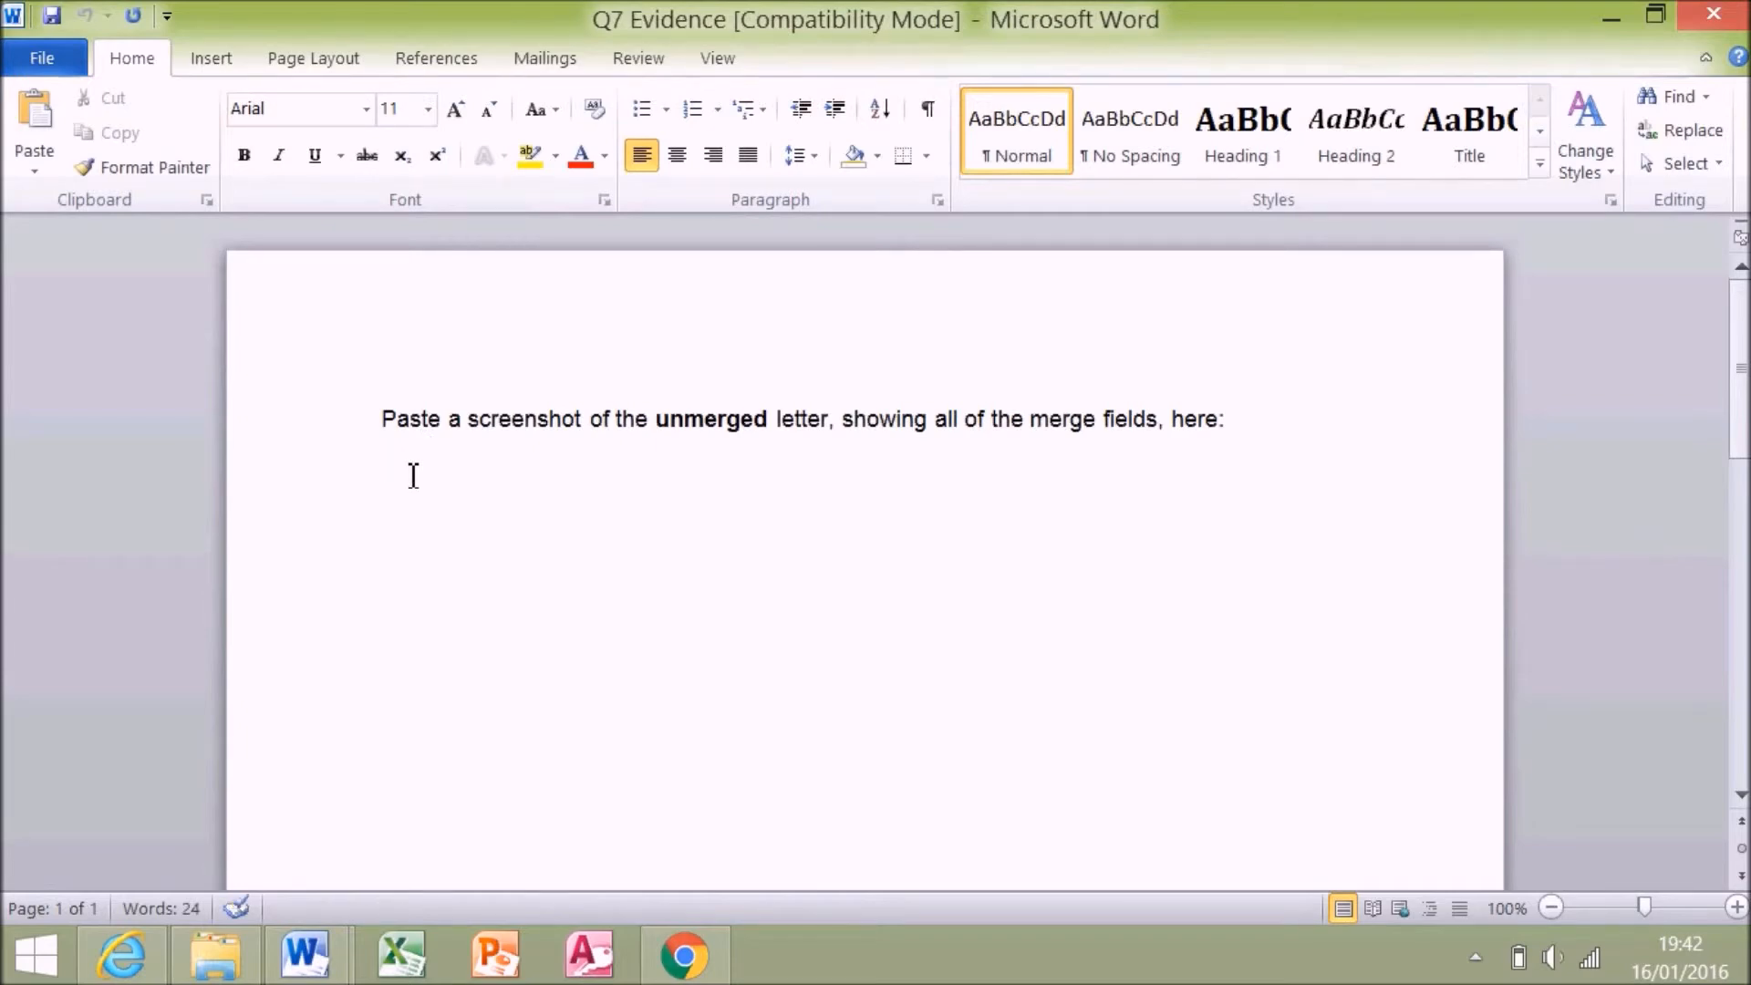
pyautogui.hotkey('ctrl', 'v')
# - Switch to the exam window and read the Task 7 instructions through to the screenshot and upload requirements
pyautogui.hotkey('alt', 'Tab')
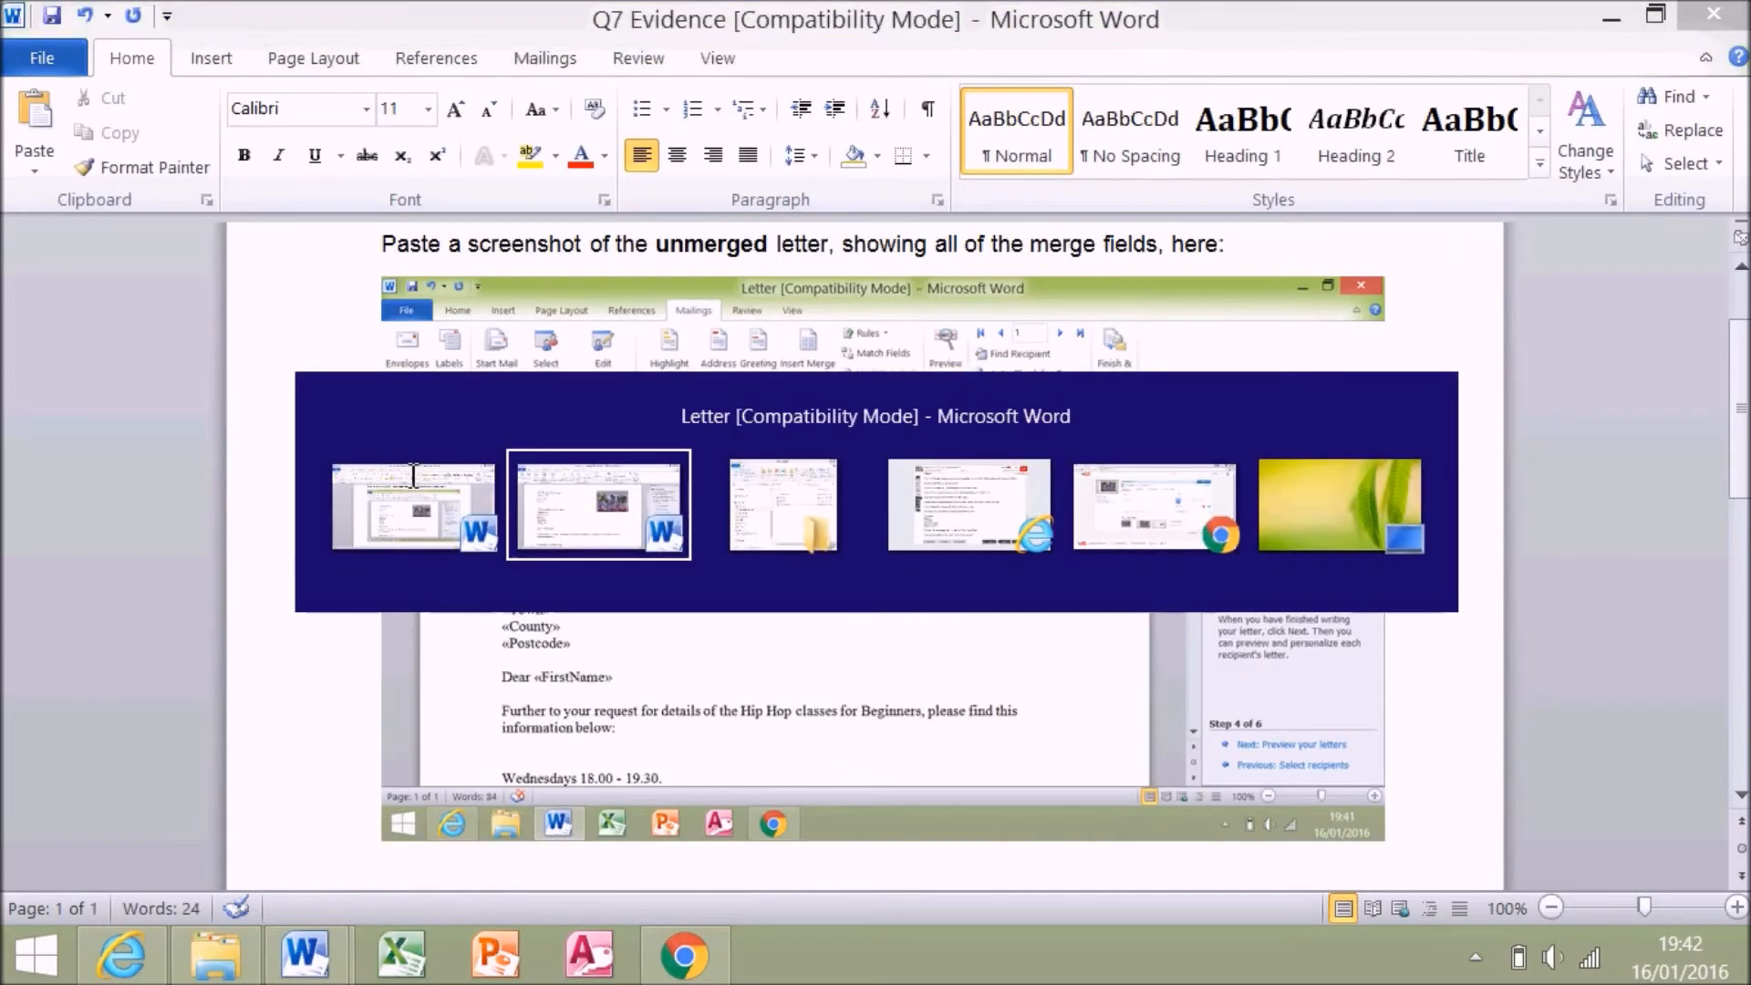
pyautogui.hotkey('alt', 'Tab')
pyautogui.hotkey('alt', 'Tab')
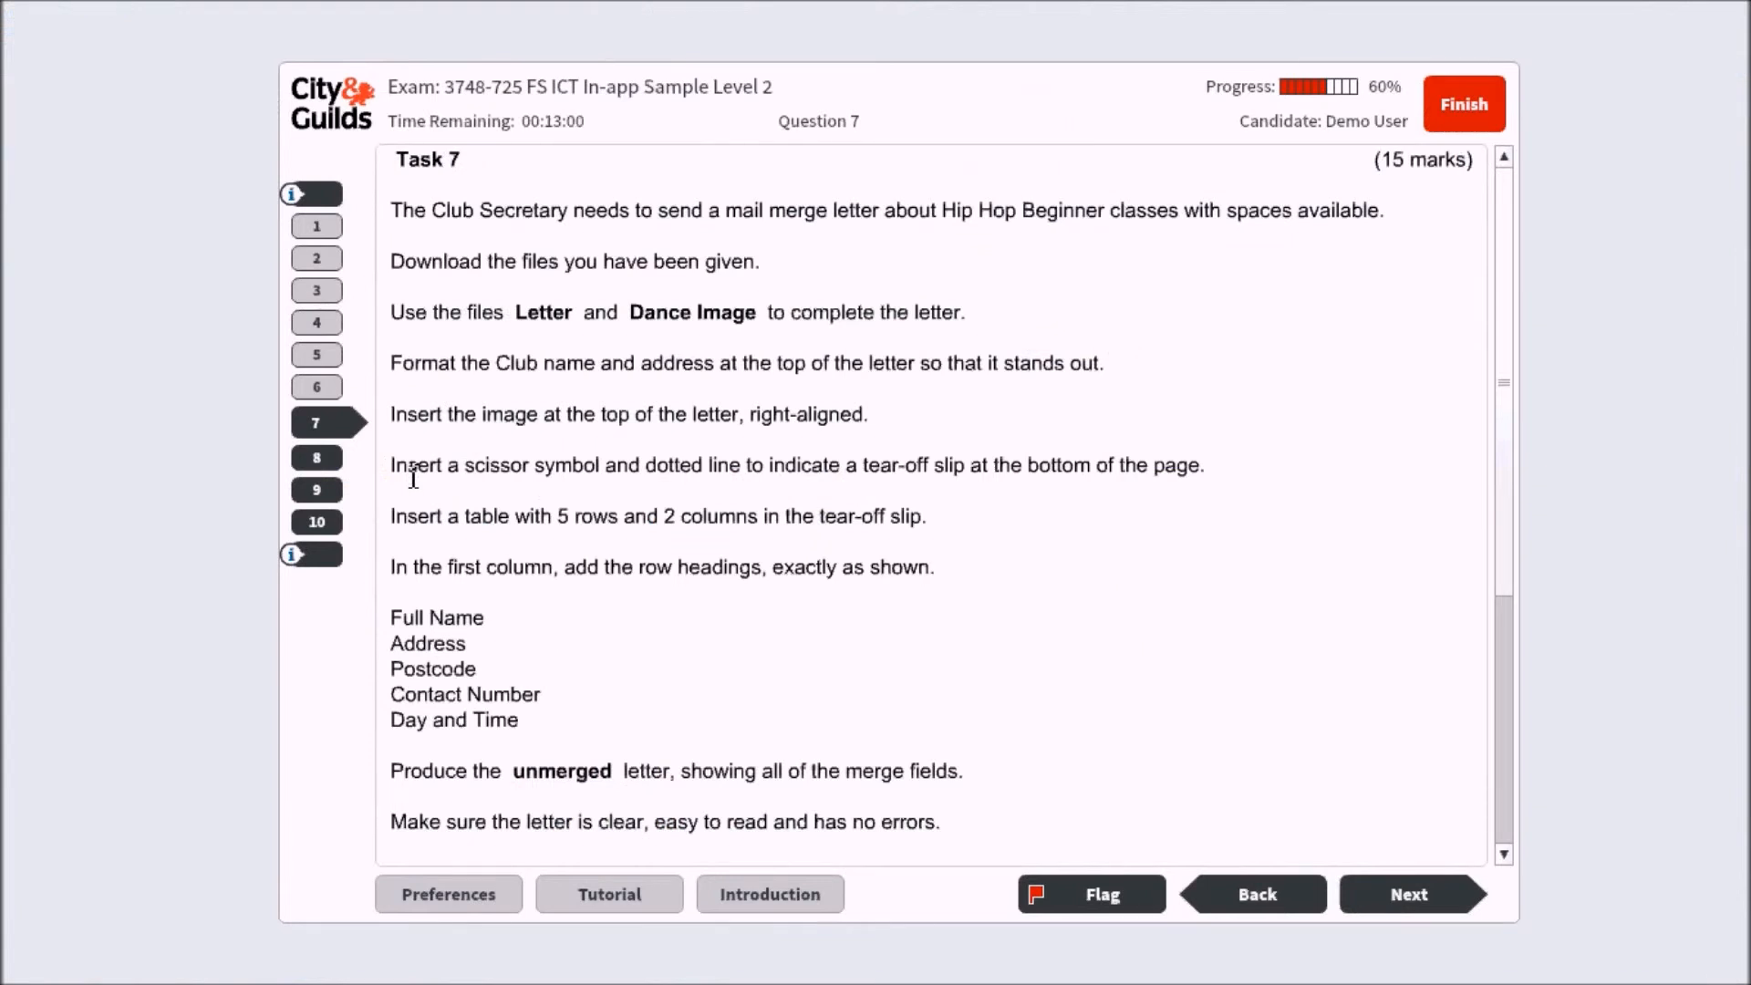
pyautogui.hotkey('alt', 'Tab')
pyautogui.moveTo(1503, 582); pyautogui.dragTo(1533, 855)
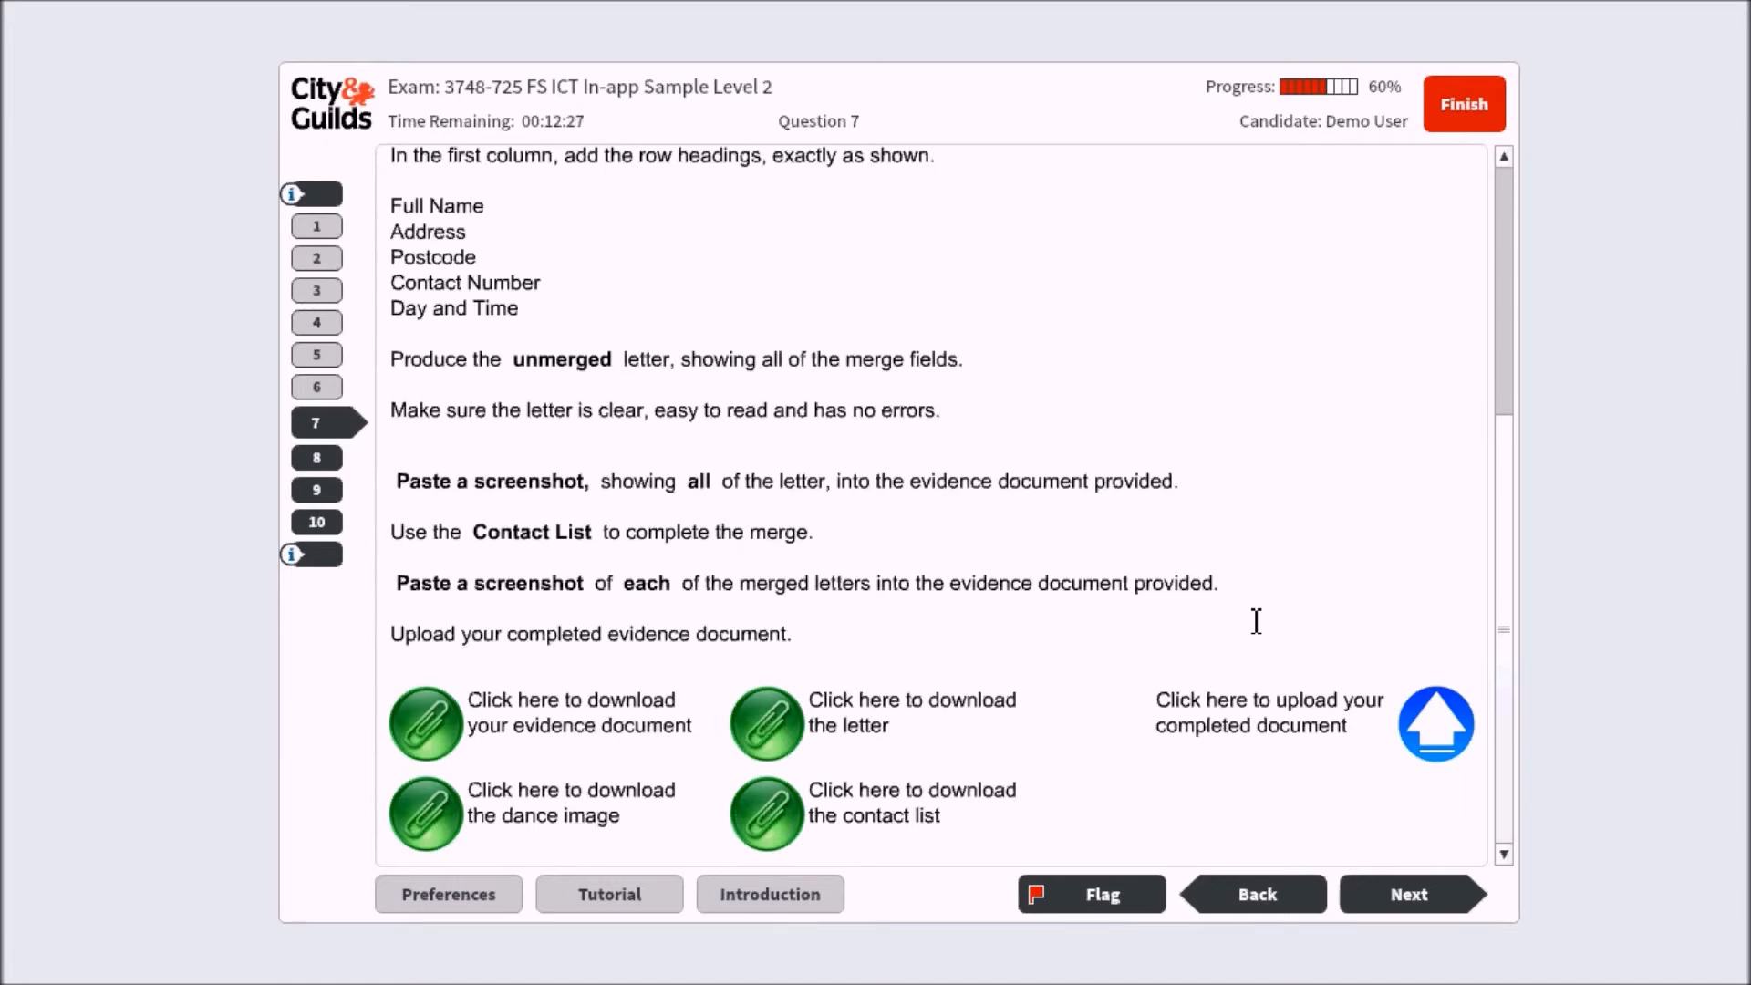
# - Switch back to the Letter document, collapse the ribbon and zoom to 43% so the whole page fits on screen
pyautogui.hotkey('alt', 'Tab')
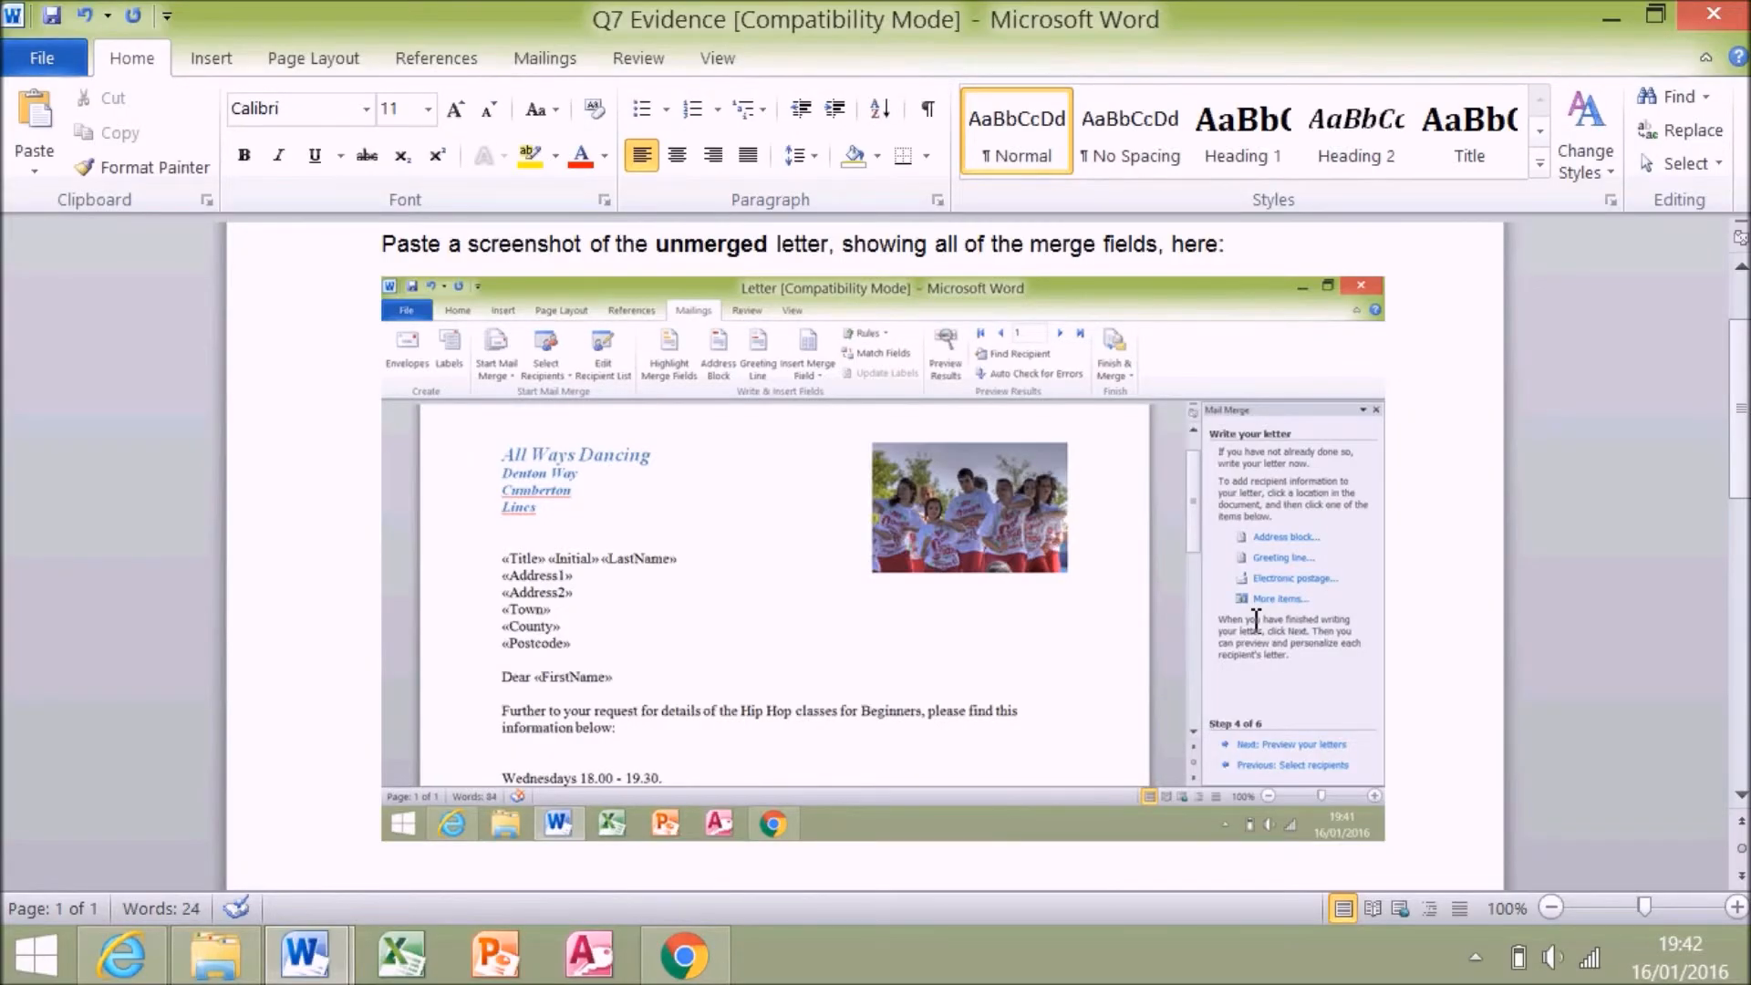
pyautogui.hotkey('alt', 'Tab')
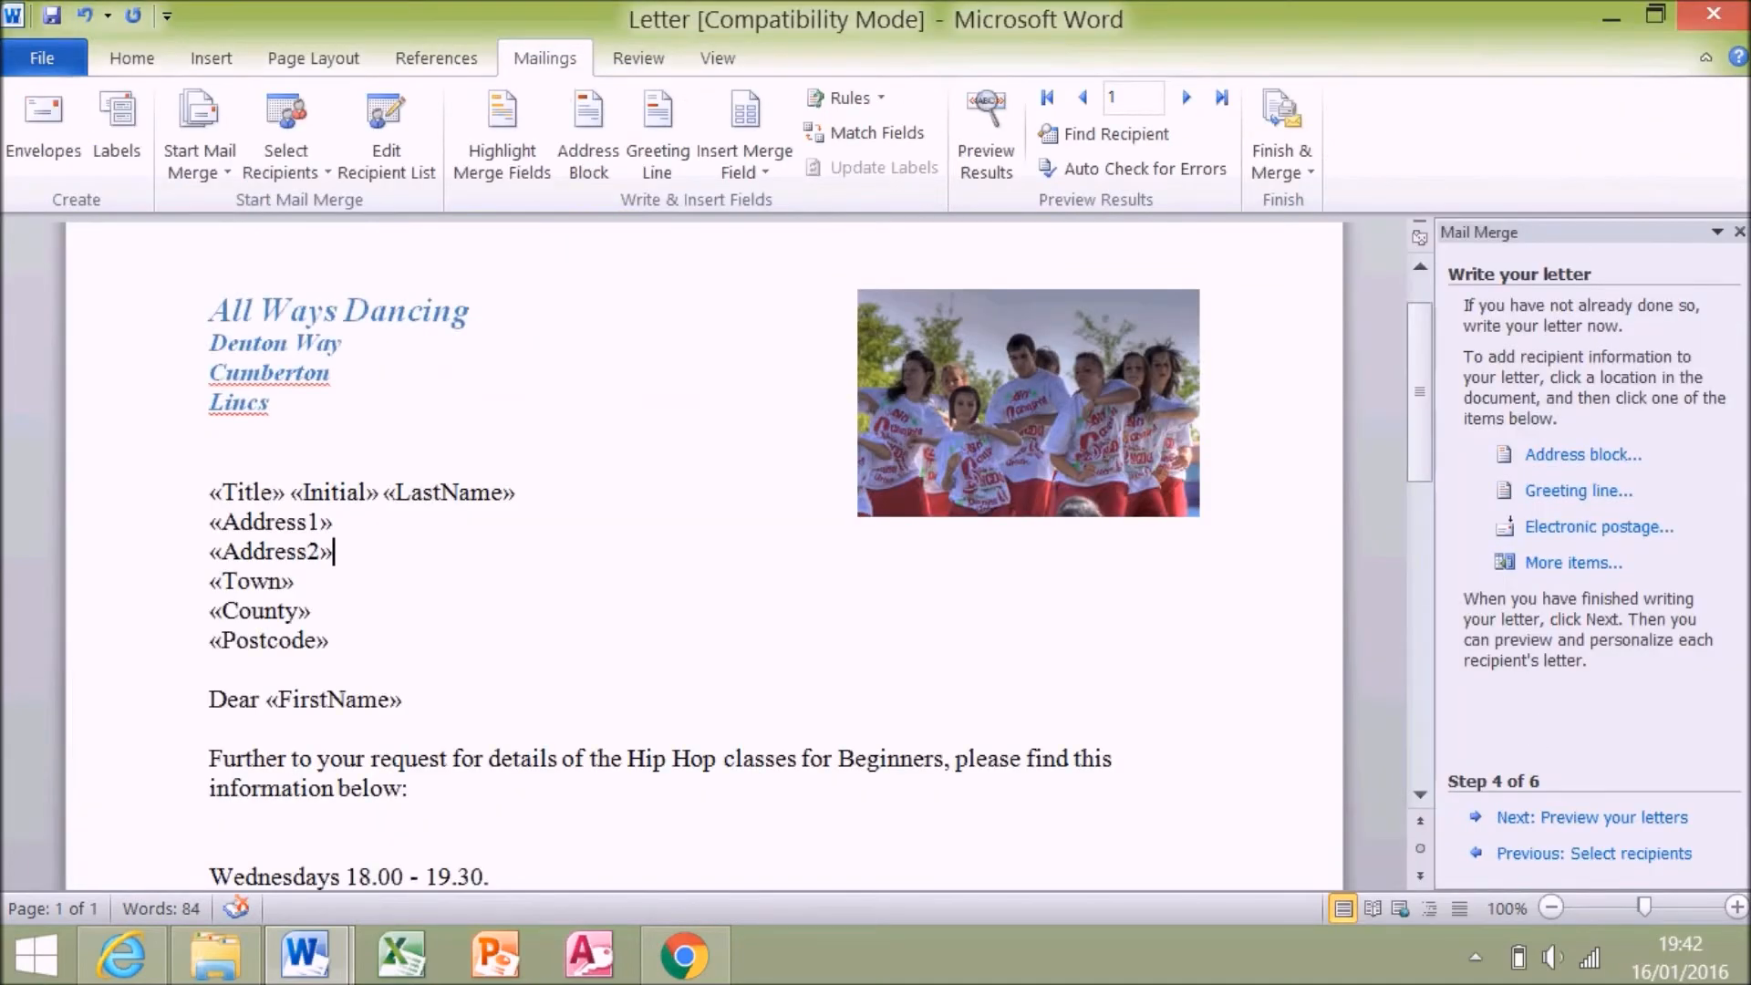
pyautogui.moveTo(1618, 905); pyautogui.dragTo(1548, 910)
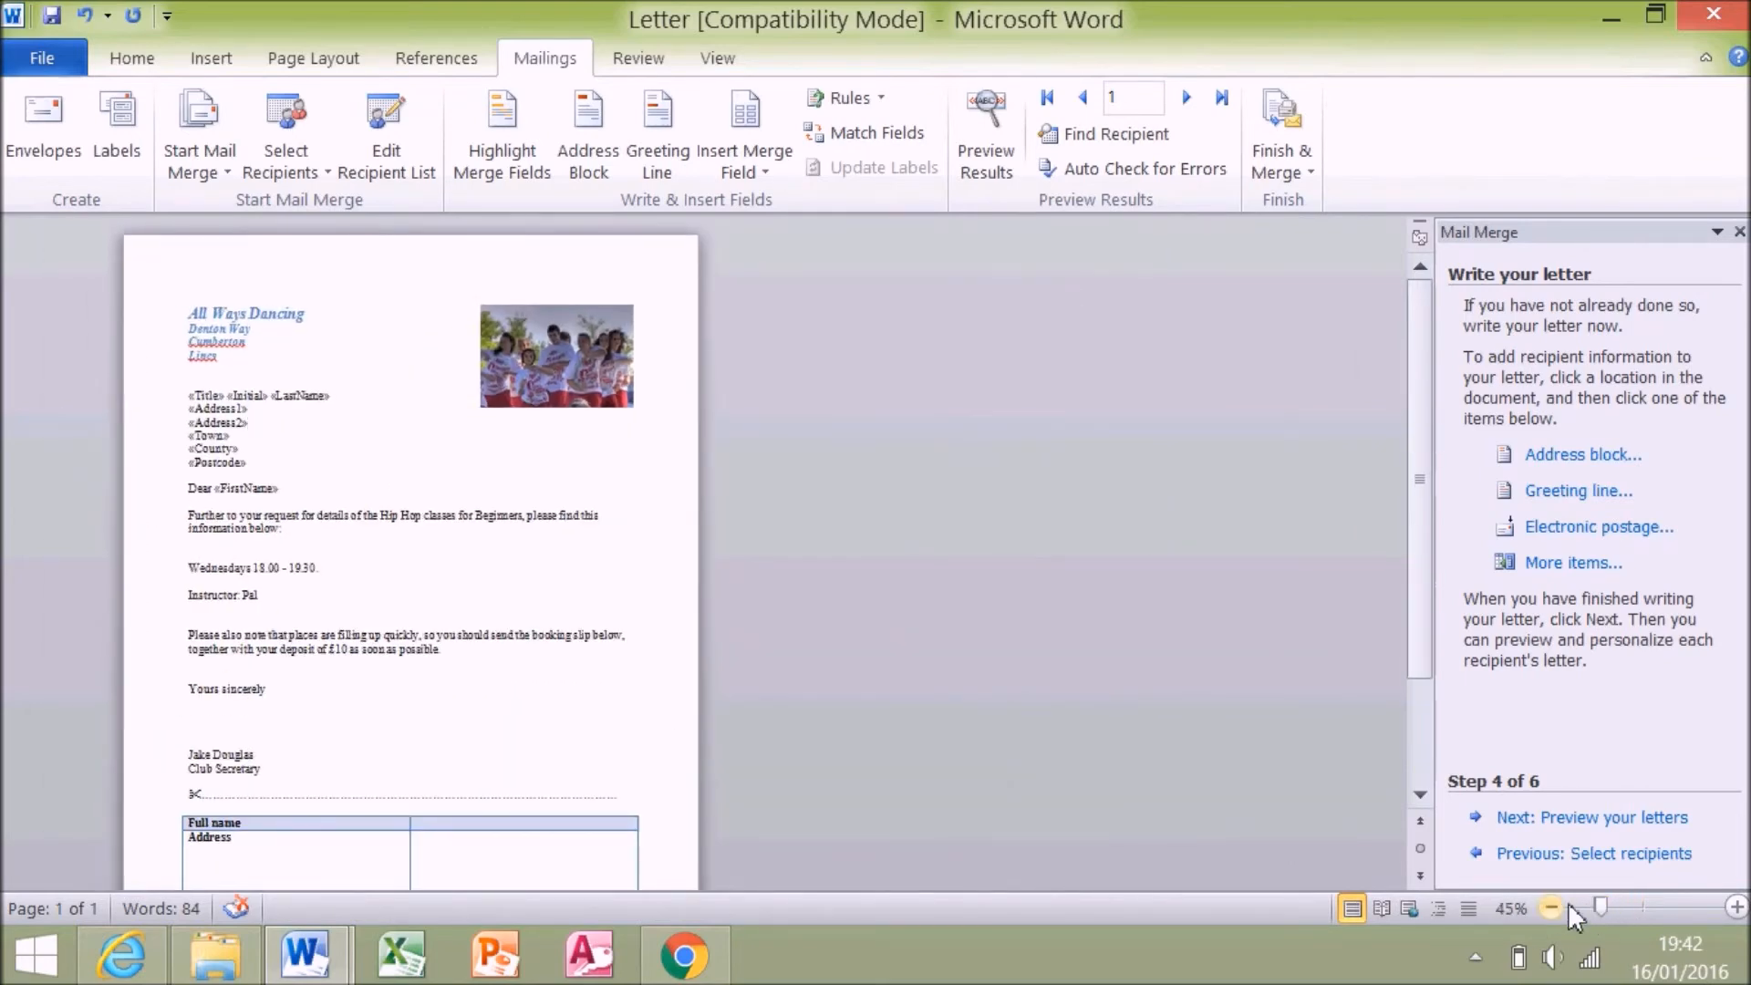
pyautogui.moveTo(1601, 906); pyautogui.dragTo(1594, 912)
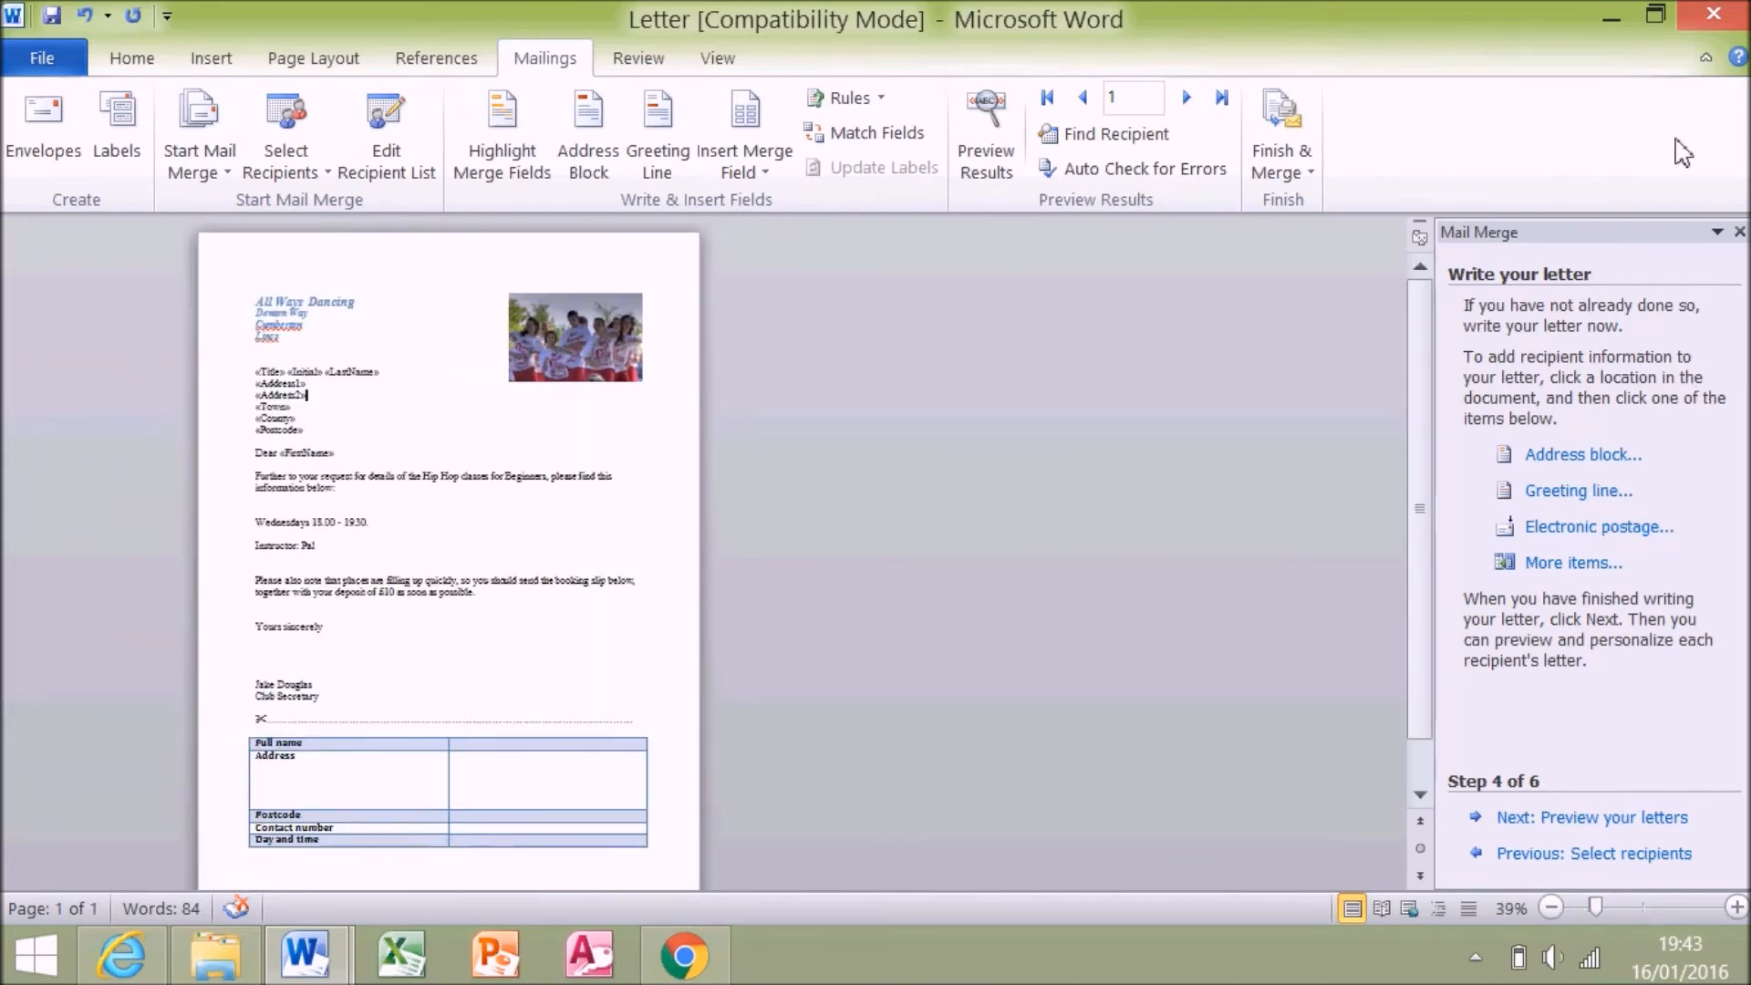
pyautogui.click(1705, 58)
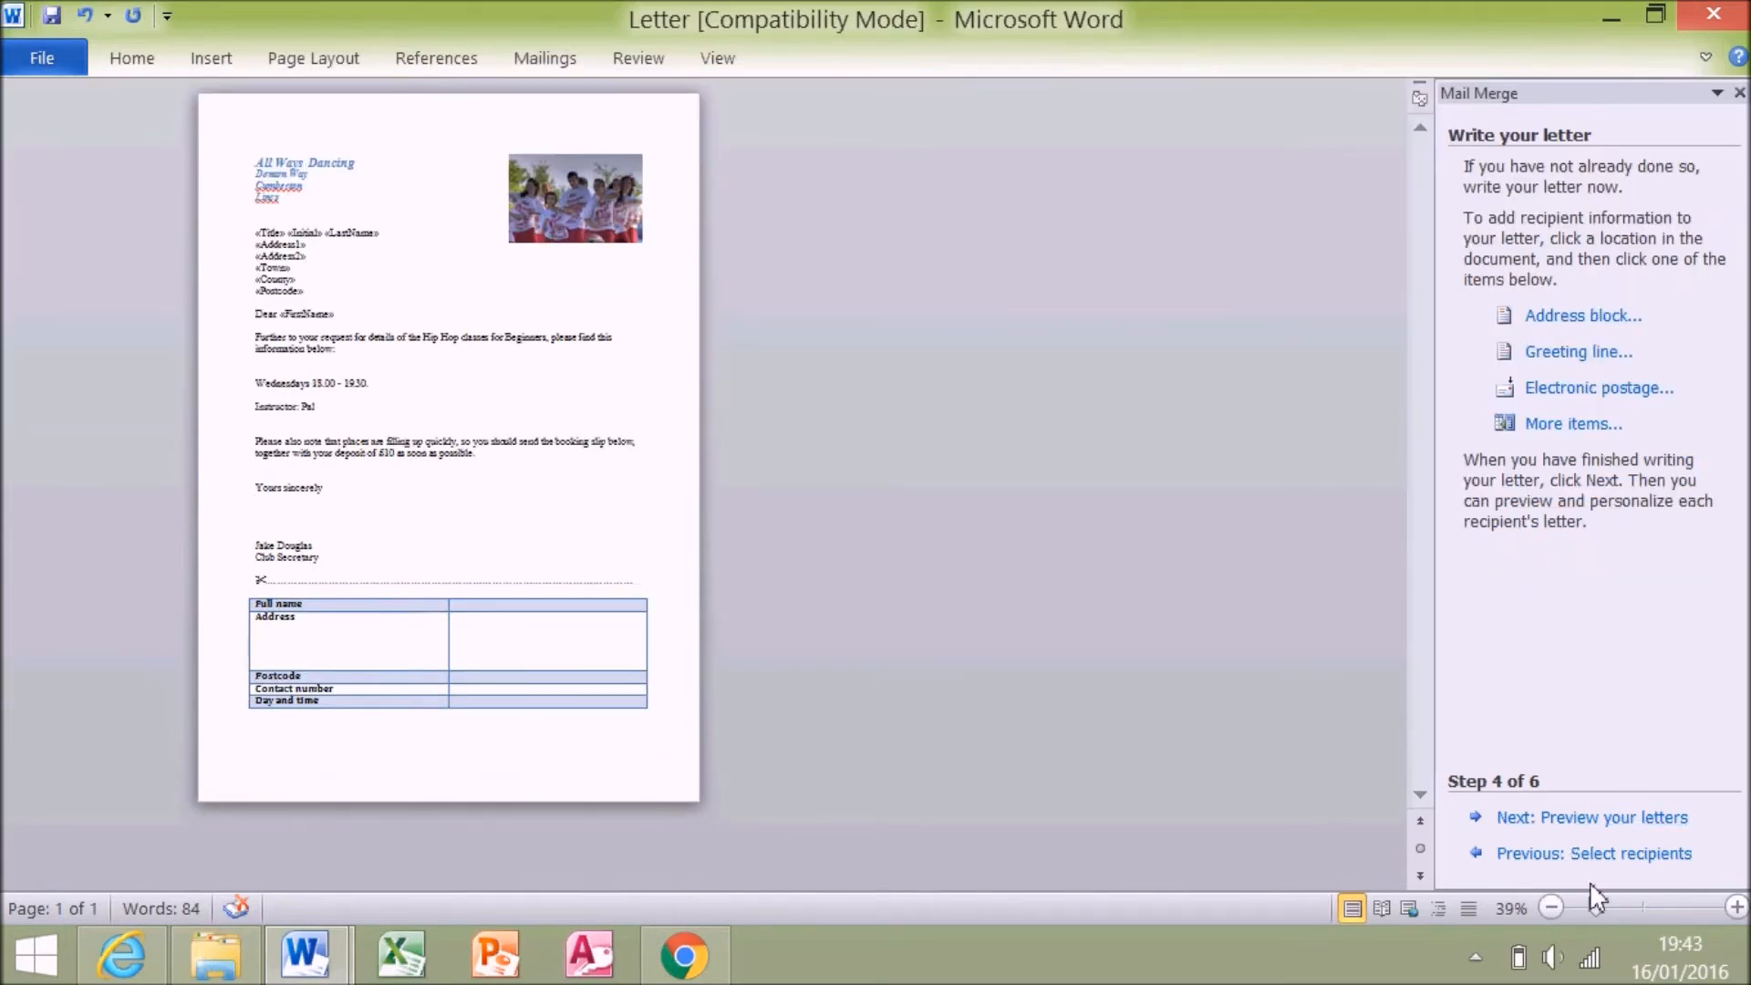
pyautogui.moveTo(1594, 899); pyautogui.dragTo(1596, 901)
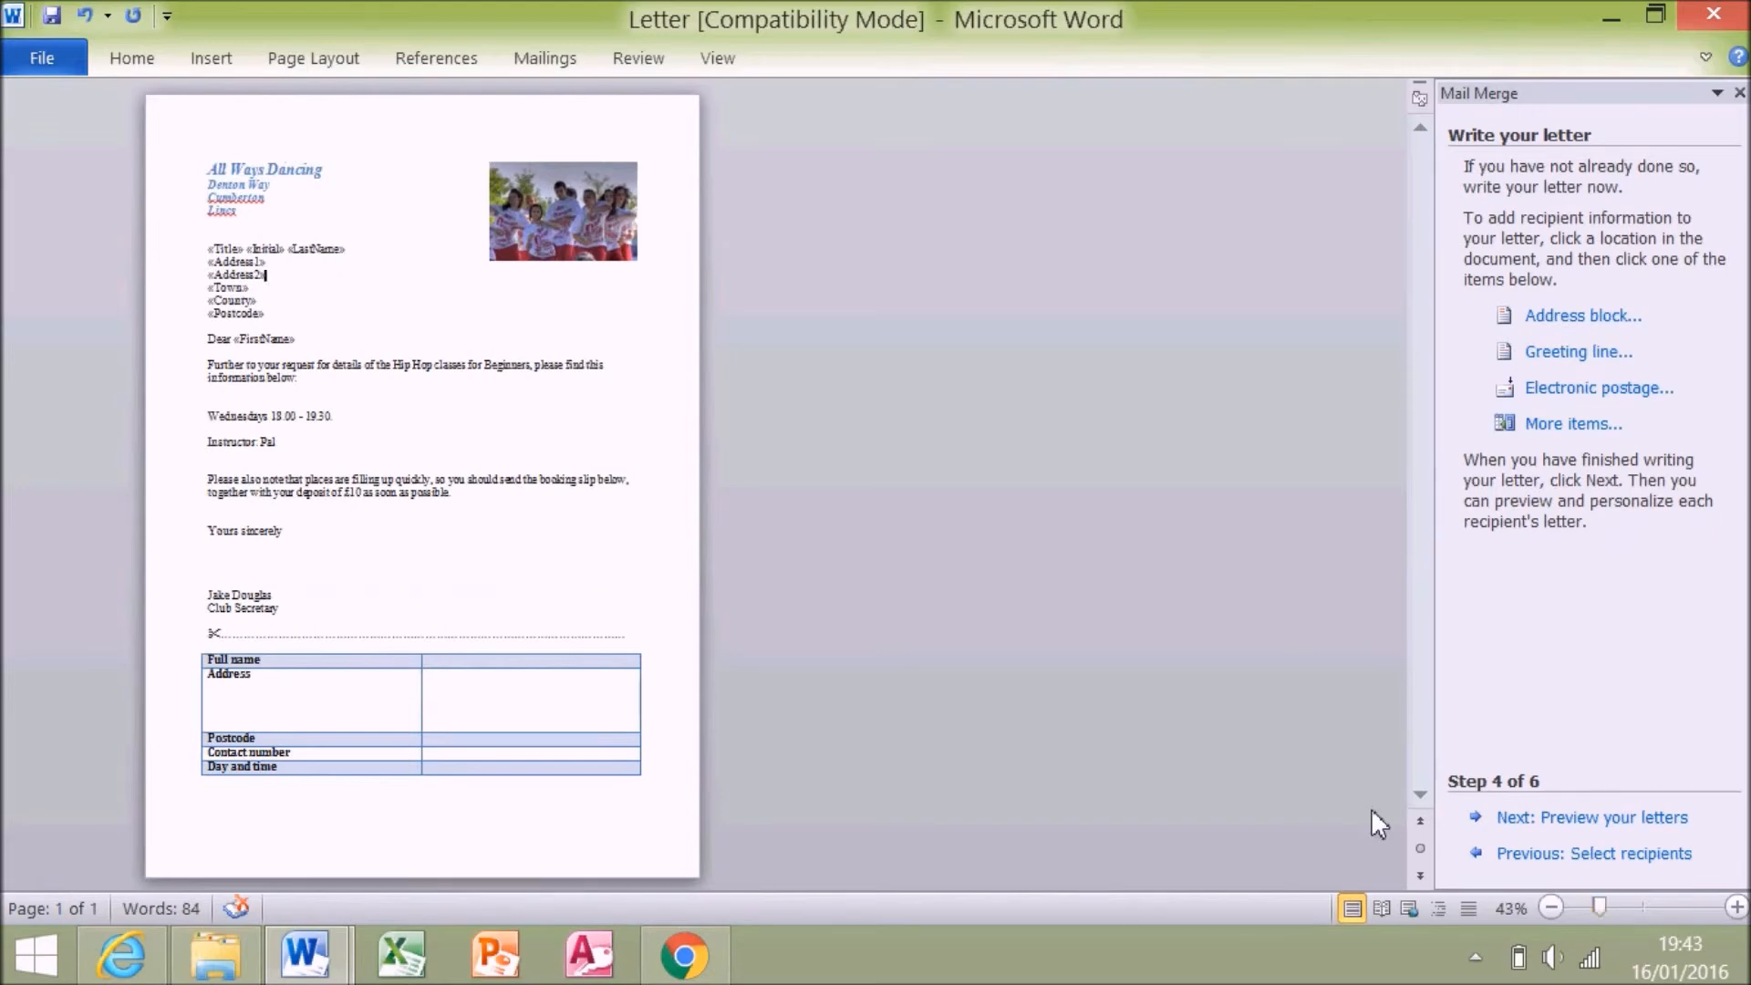
# - Paste the full-page letter screenshot below the first one in Q7 Evidence, and return to the Letter document
pyautogui.hotkey('alt', 'Tab')
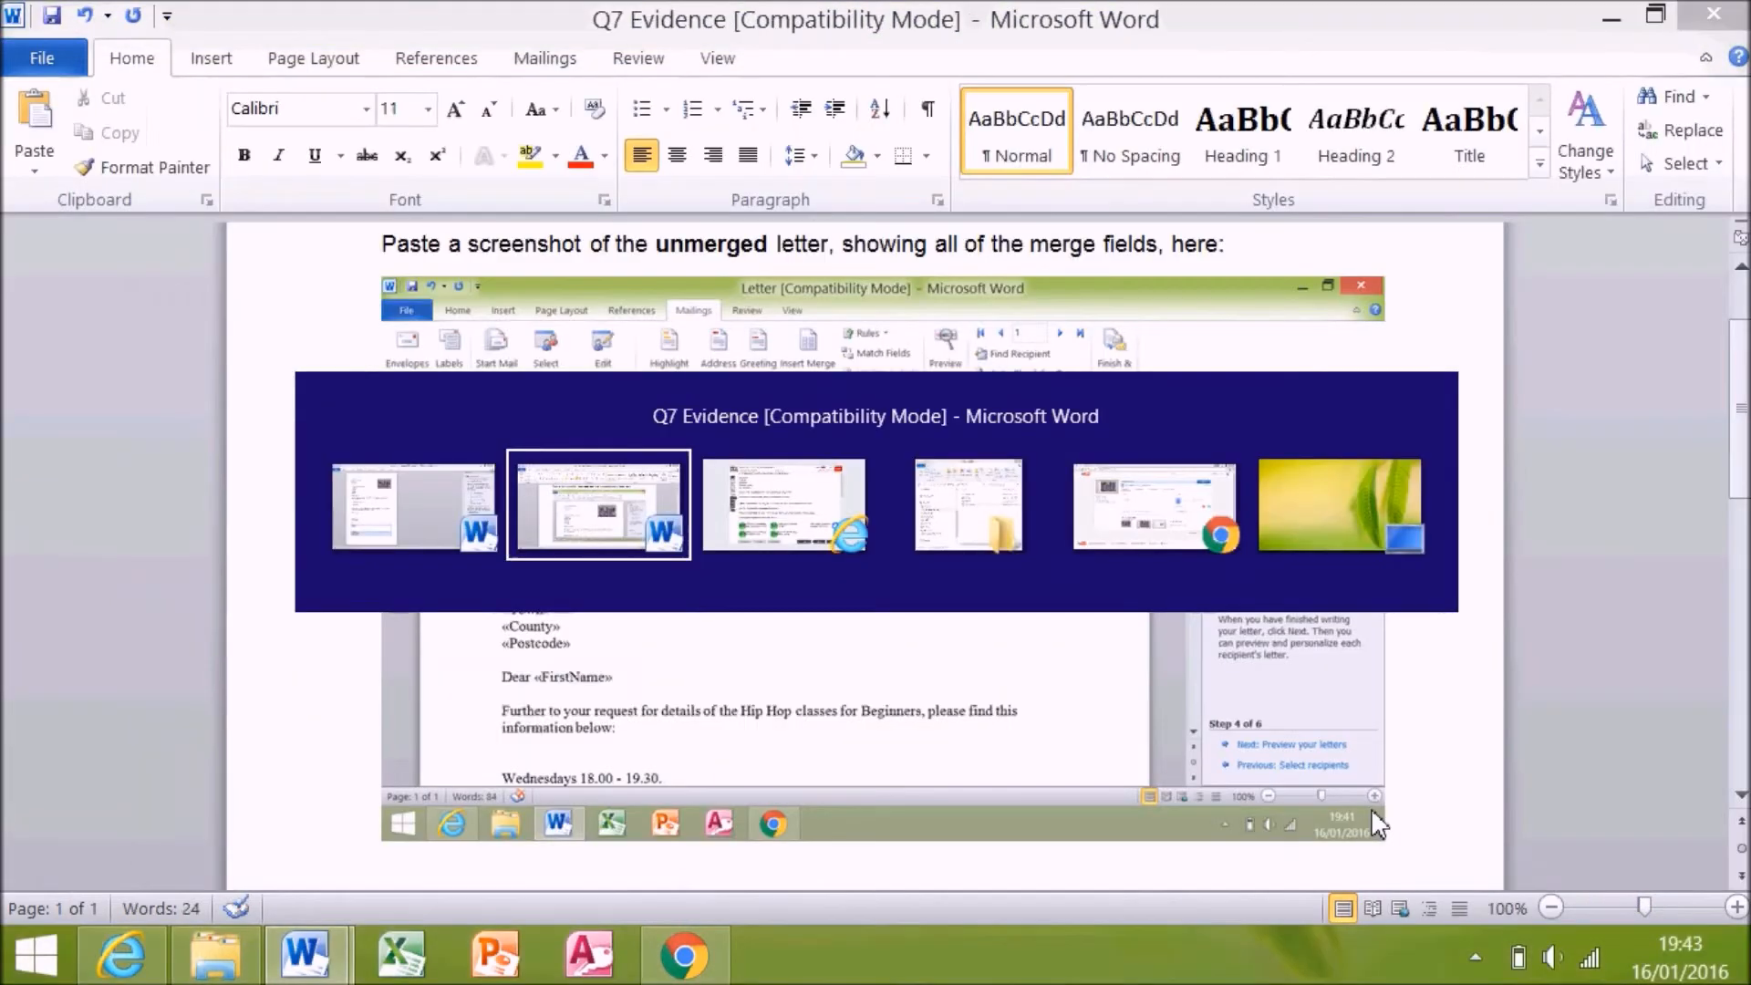
pyautogui.scroll(-10, 1377, 825)
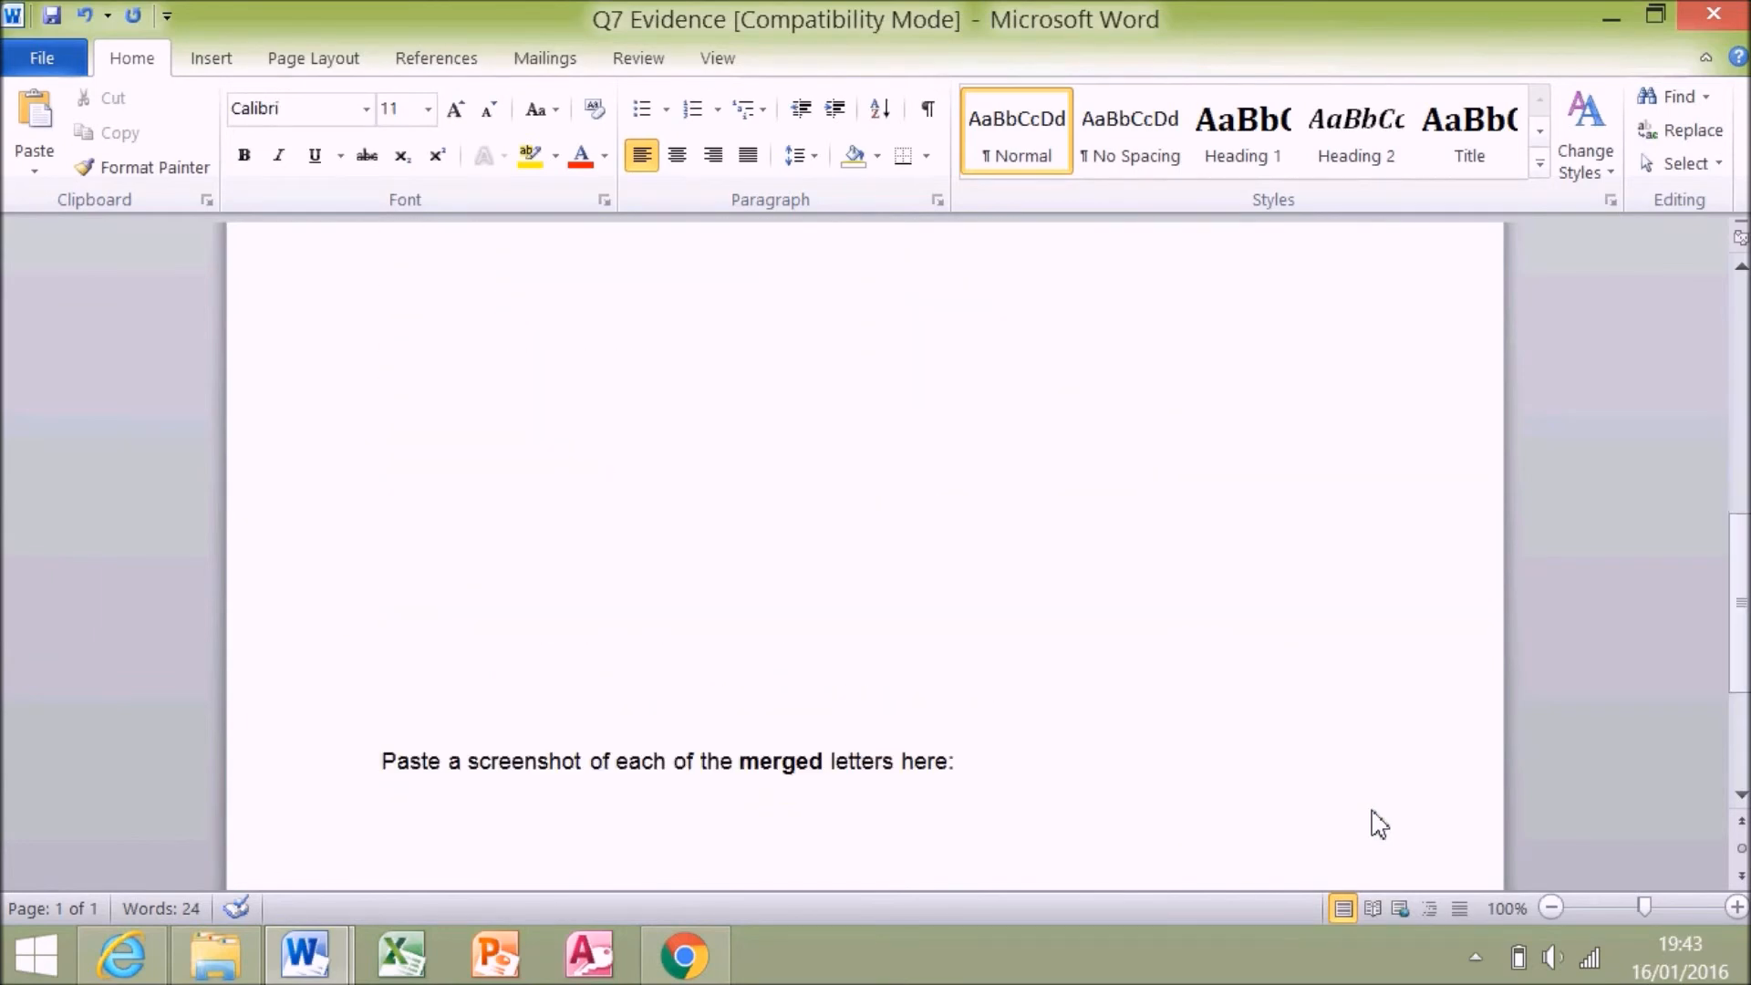
pyautogui.press('Up')
pyautogui.press('Up')
pyautogui.press('Up')
pyautogui.press('Up')
pyautogui.press('Up')
pyautogui.press('Up')
pyautogui.press('Up')
pyautogui.press('Up')
pyautogui.press('Up')
pyautogui.press('Up')
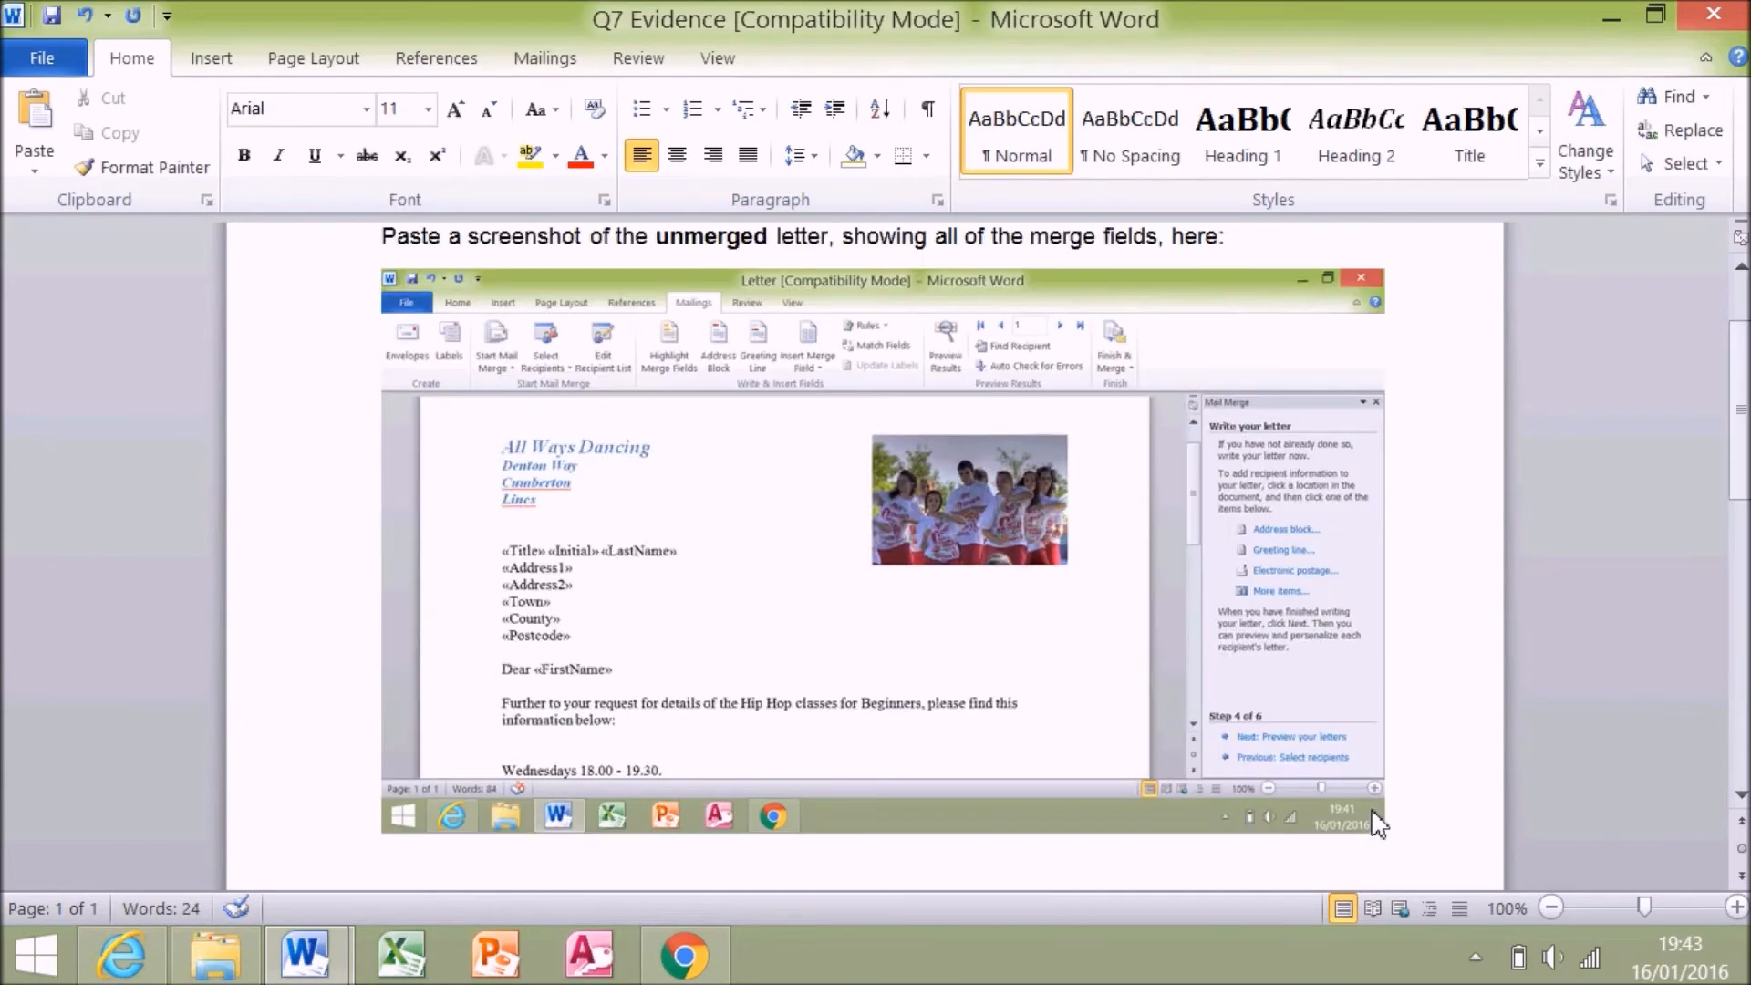
pyautogui.scroll(-1, 1377, 825)
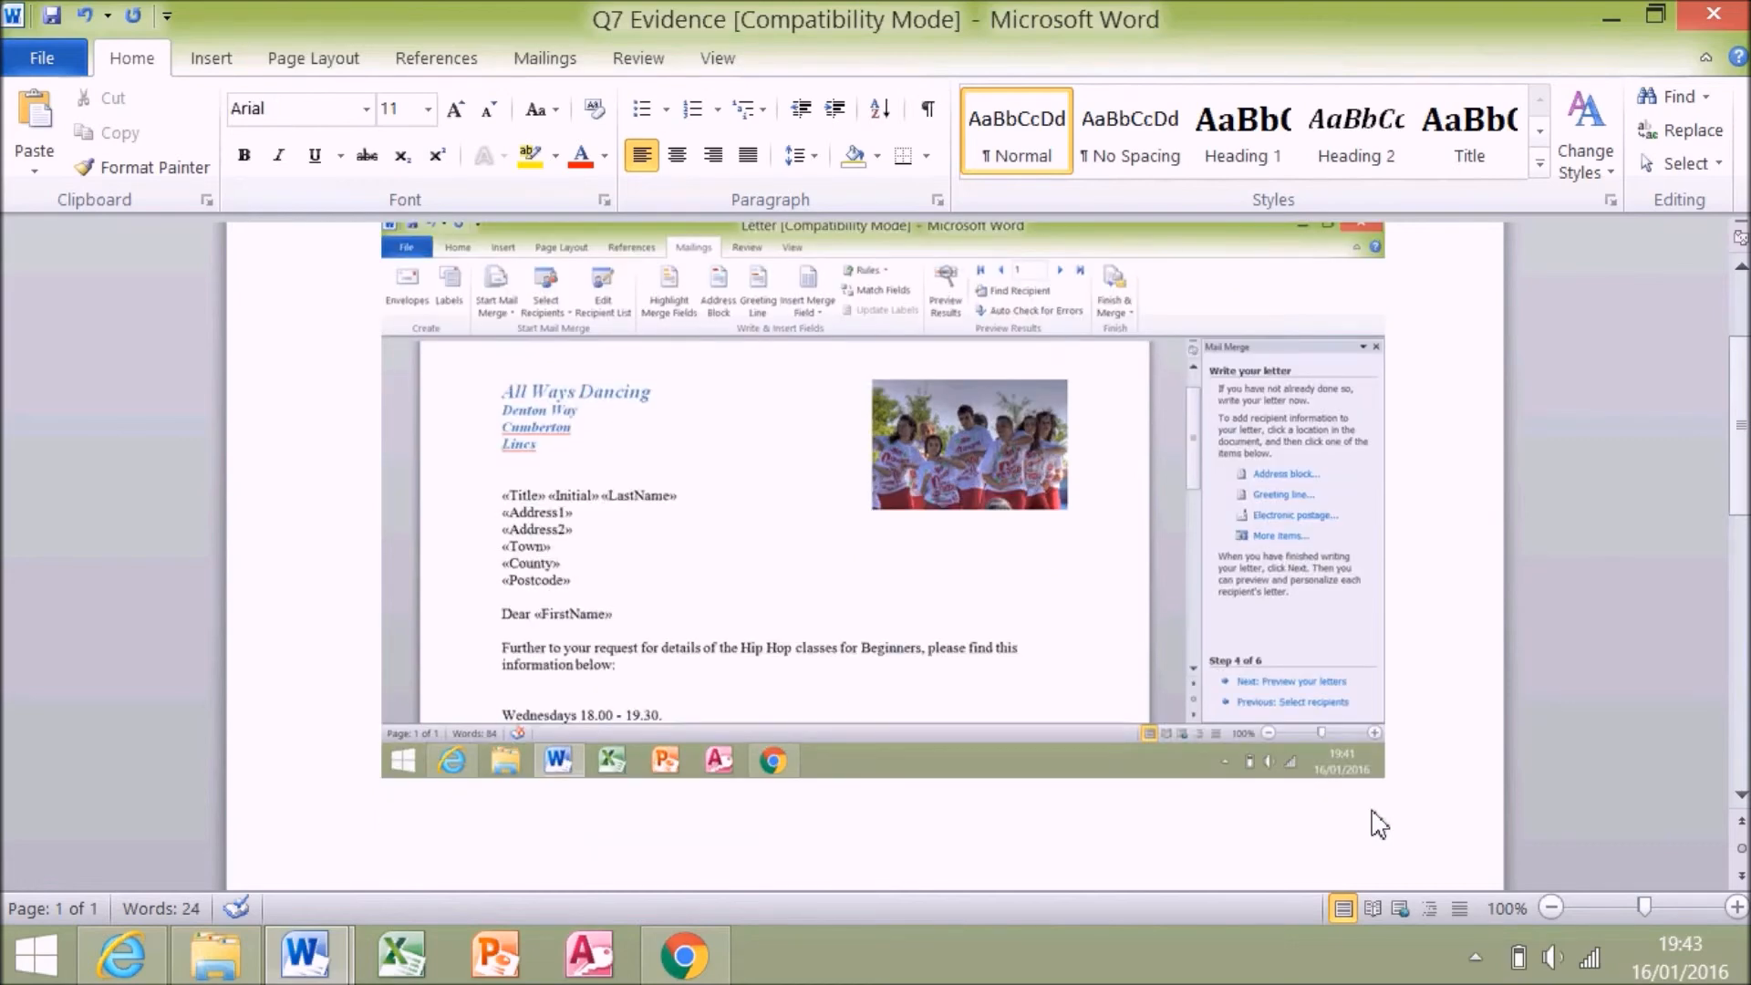
pyautogui.hotkey('ctrl', 'v')
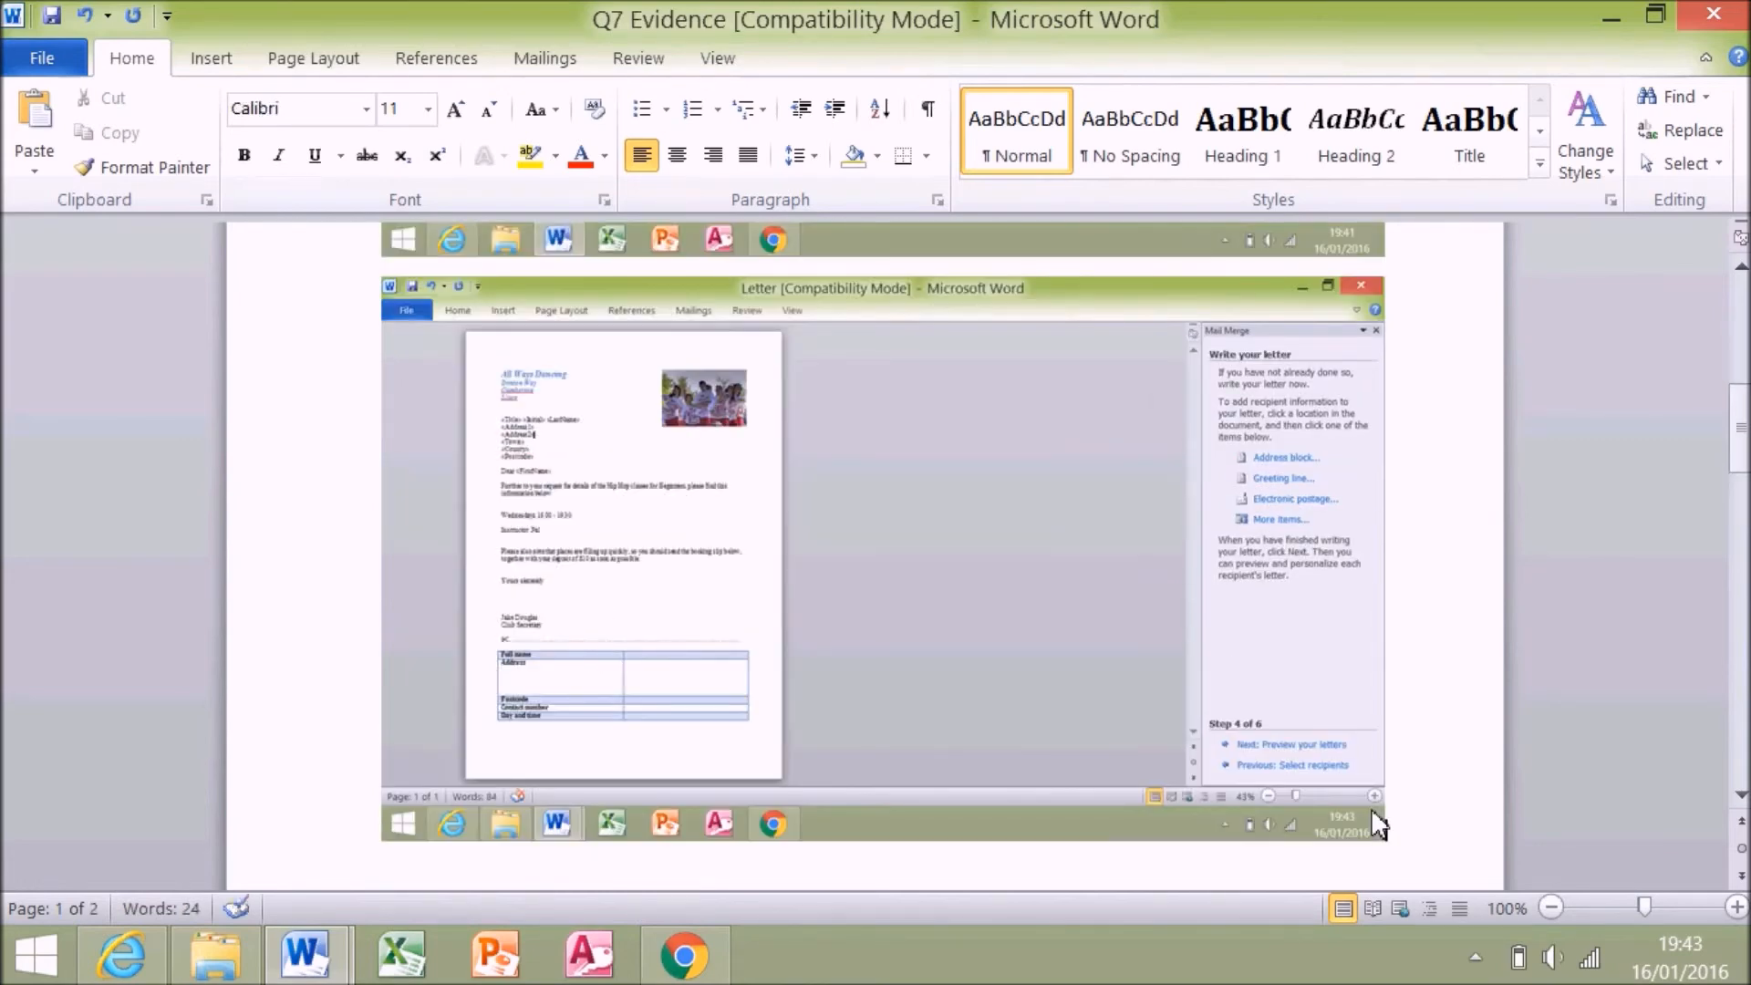
pyautogui.hotkey('alt', 'Tab')
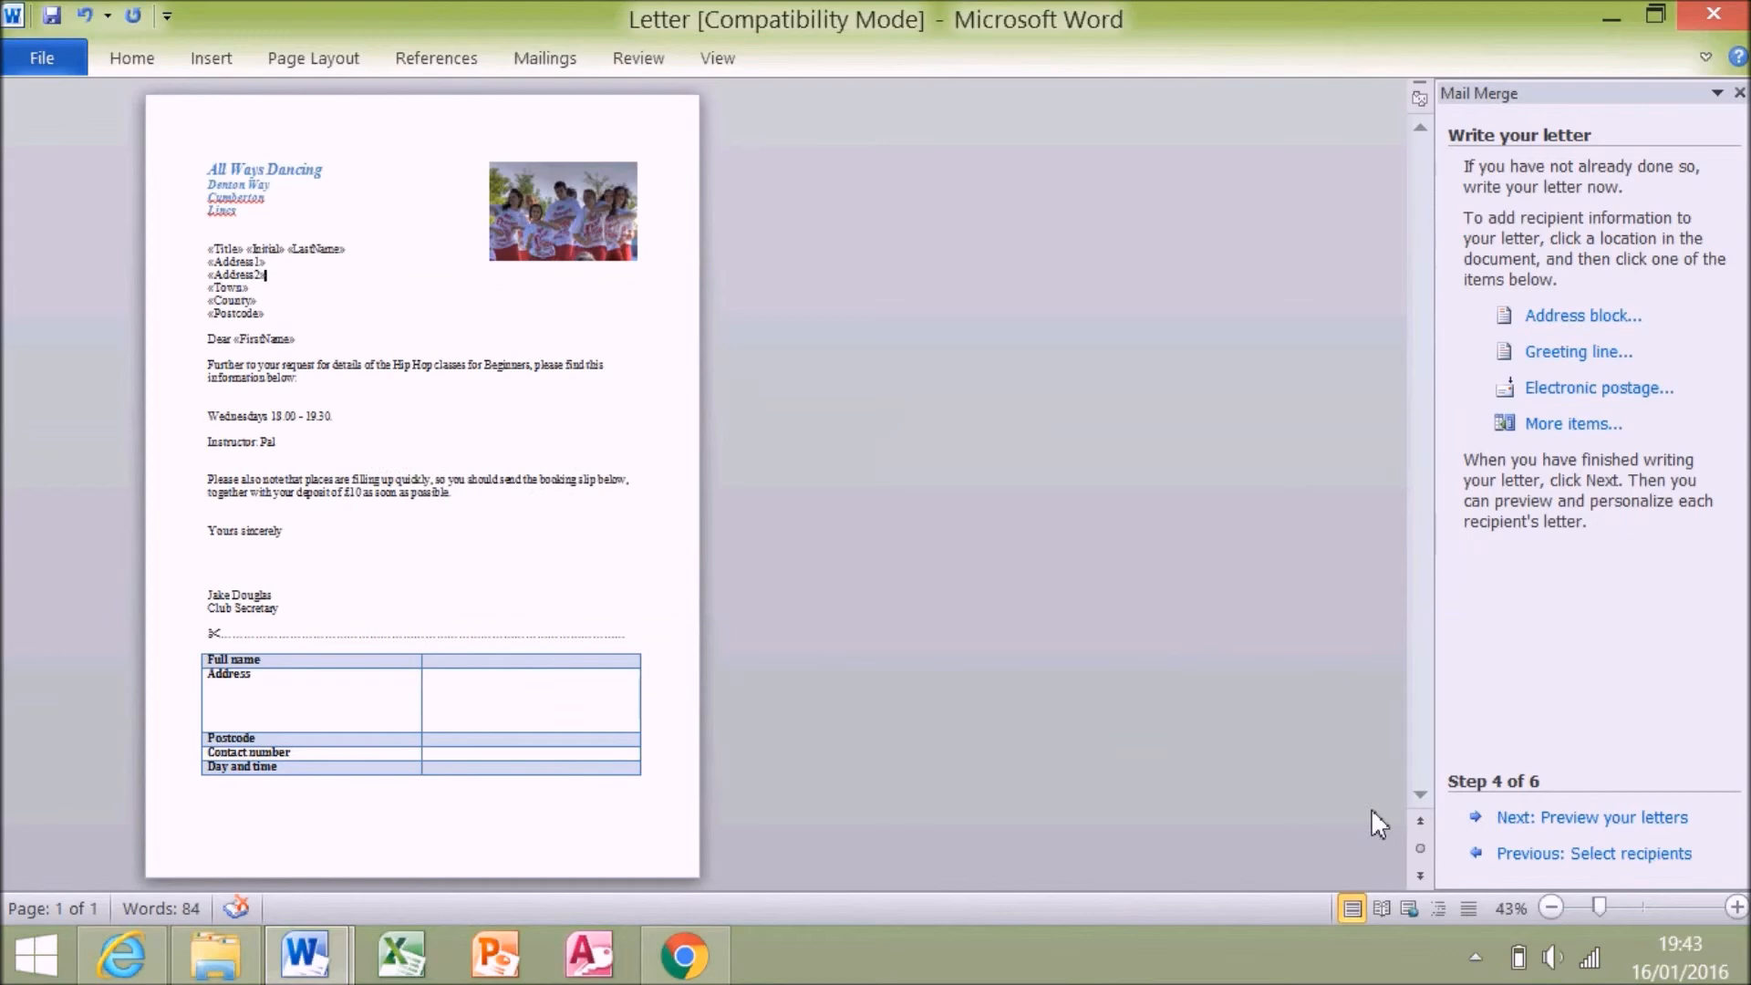
# - Preview the merged letters, complete the merge and generate individual letters for all records in a new document
pyautogui.click(1617, 821)
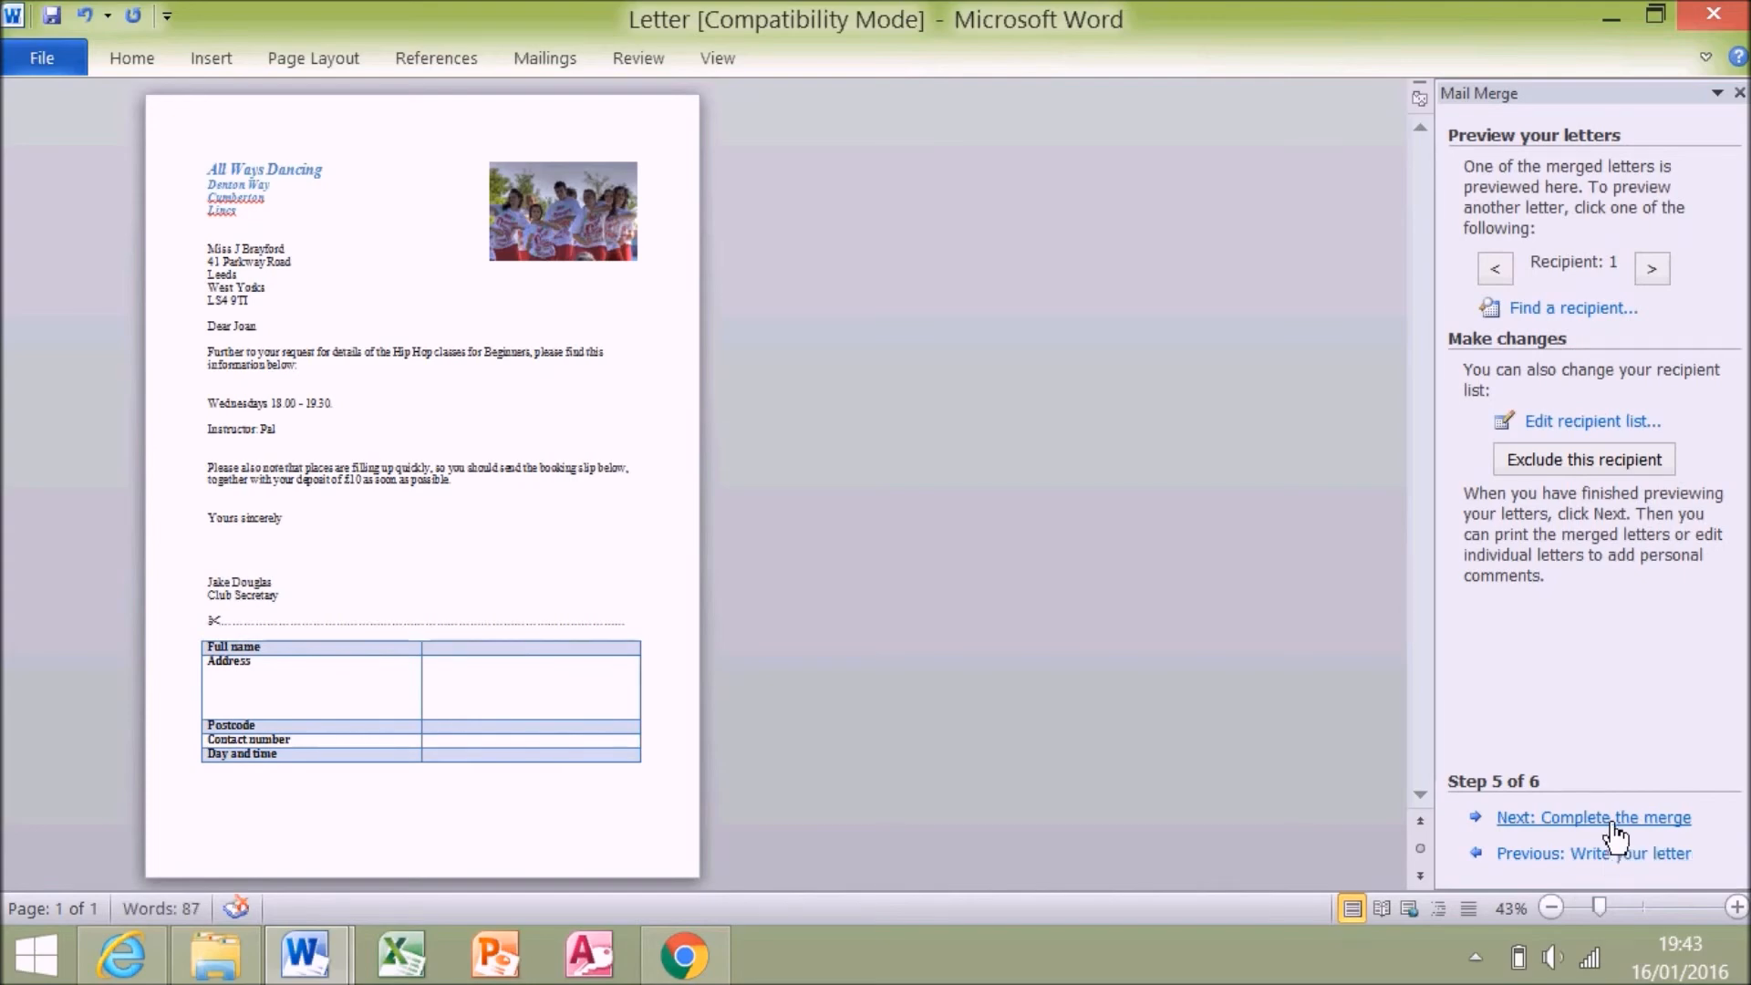
pyautogui.click(1611, 821)
pyautogui.click(1591, 439)
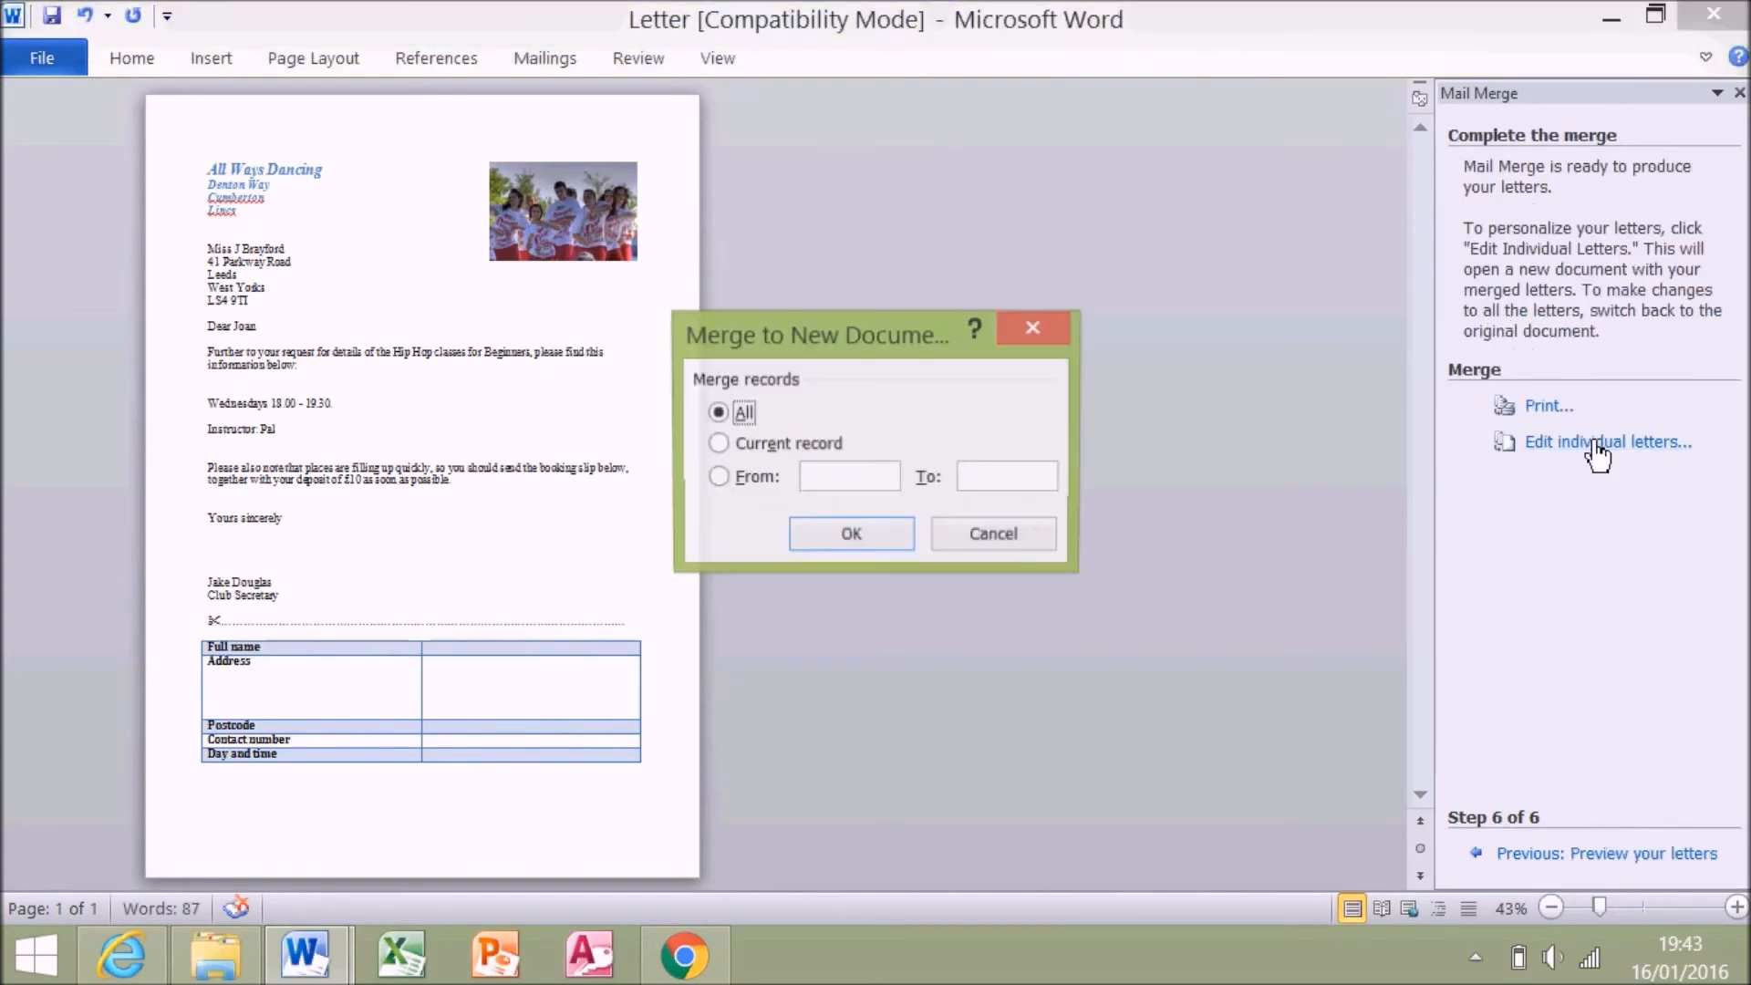
pyautogui.click(859, 536)
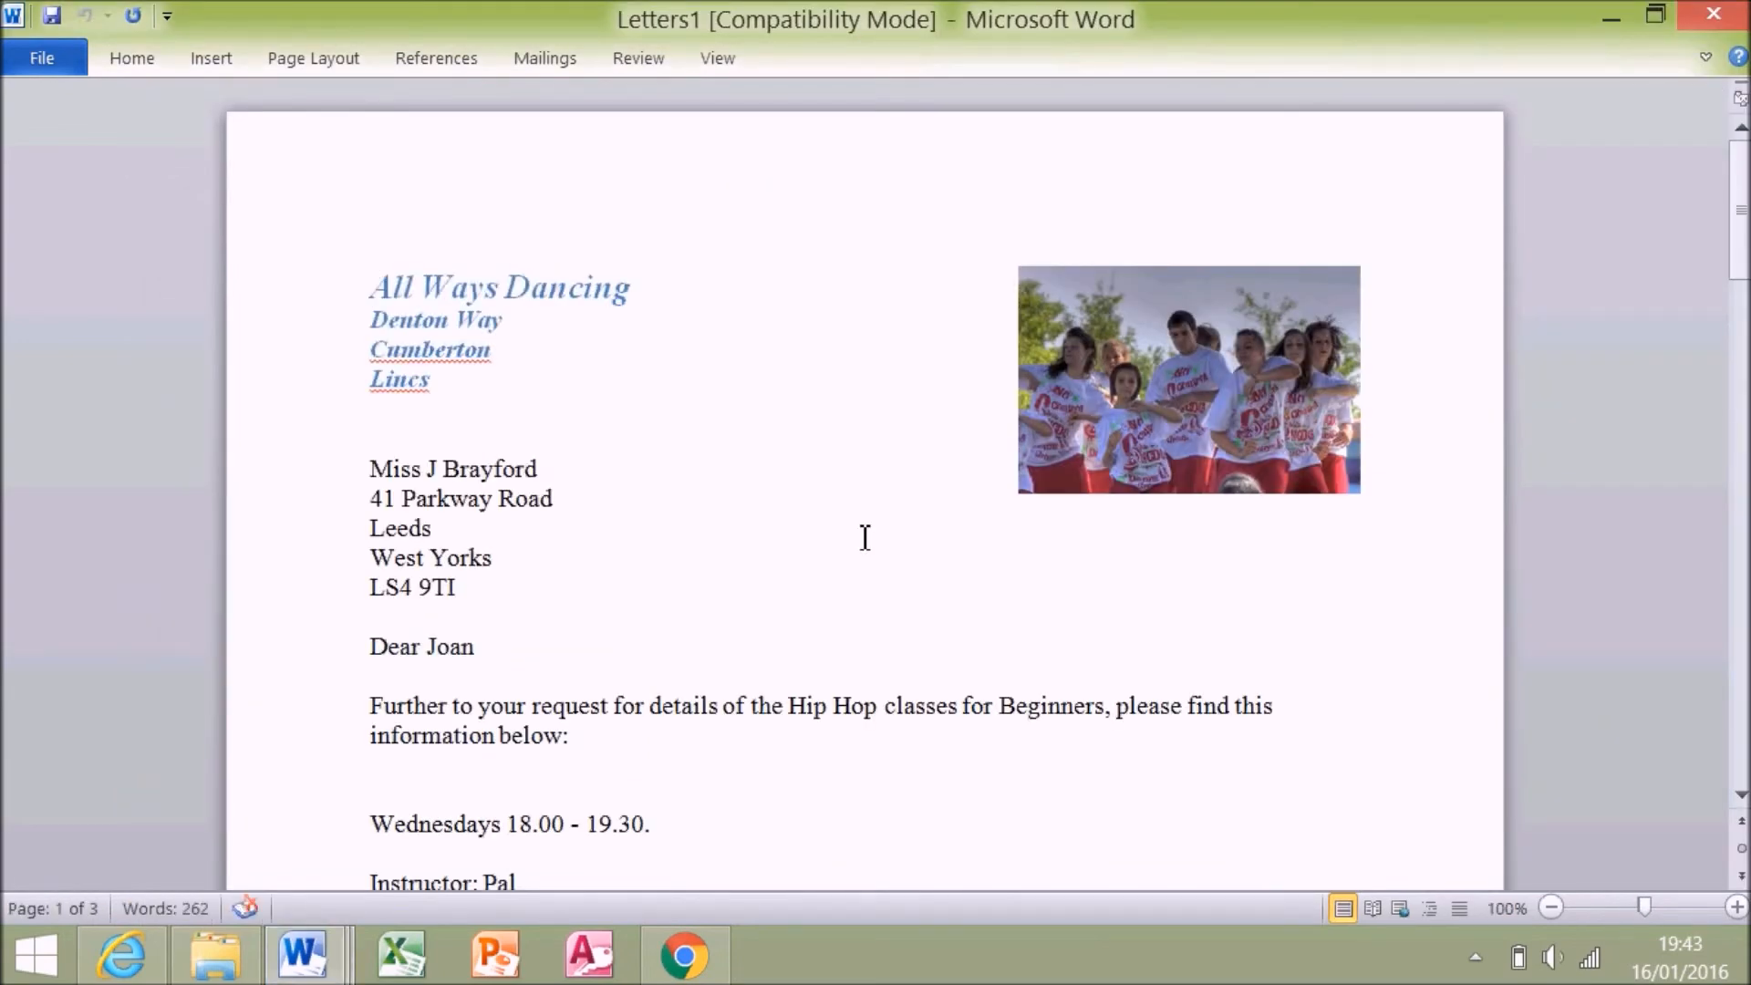
# - Zoom the merged letters to 42% so all three pages fit, and paste their screenshot below the merged letters prompt in Q7 Evidence
pyautogui.click(1613, 906)
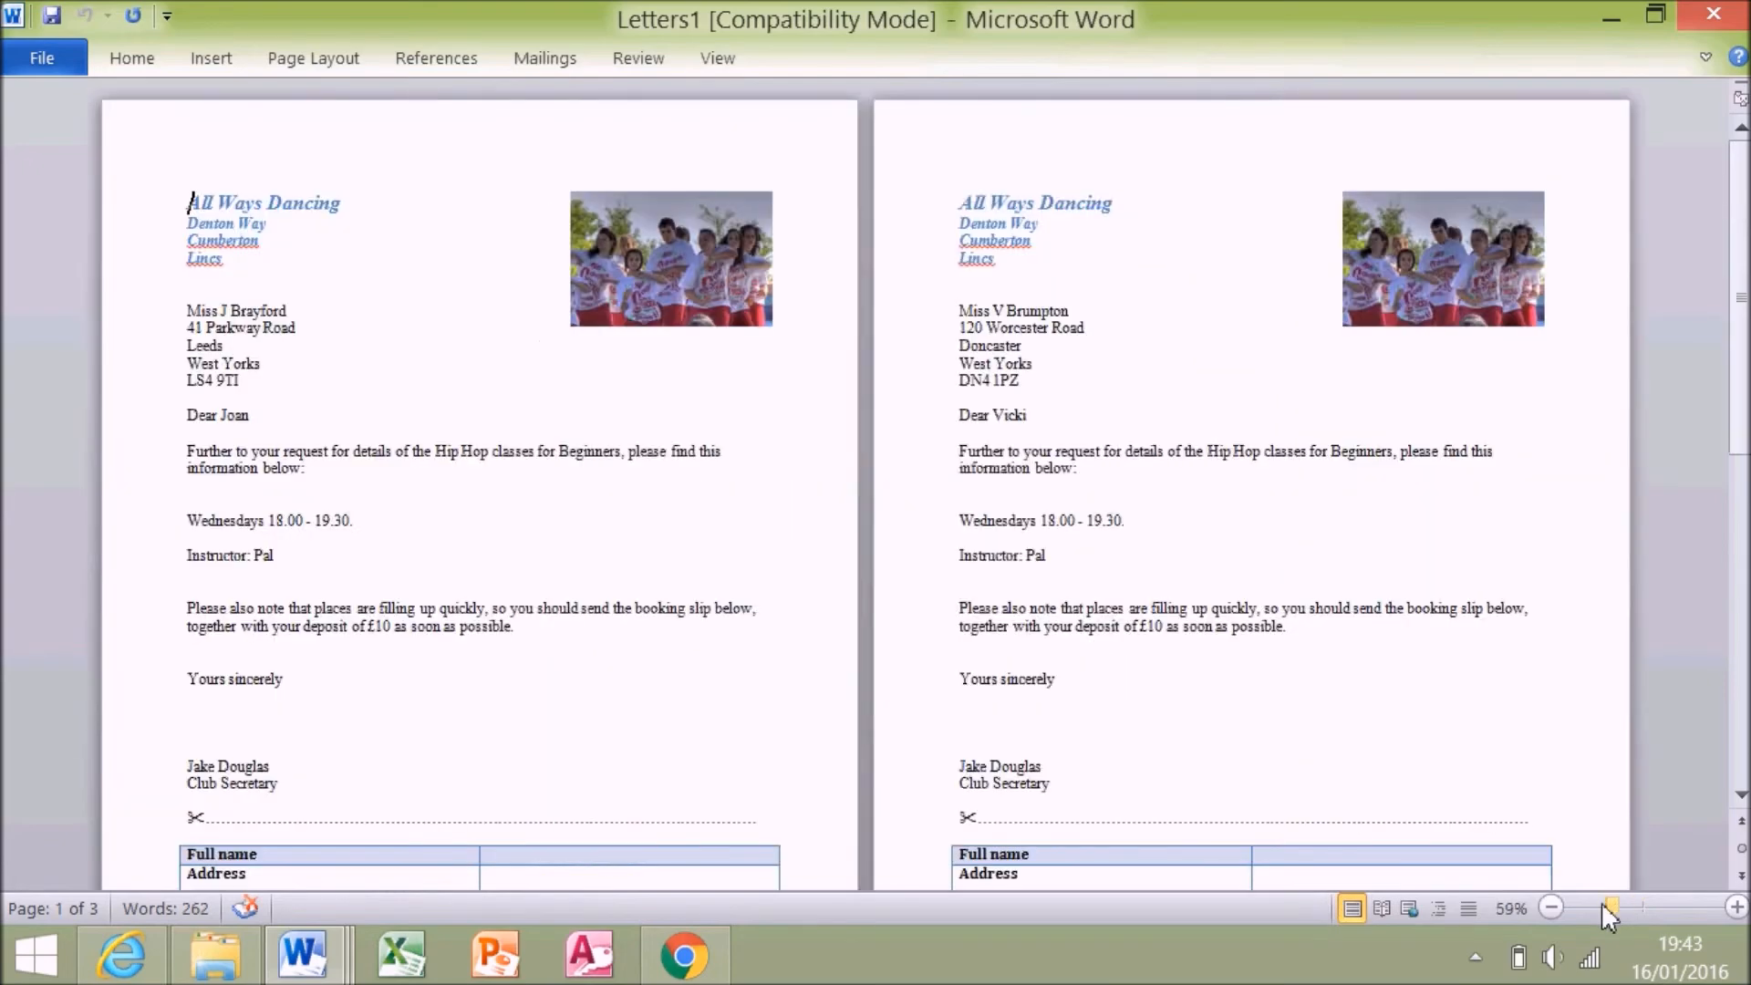
pyautogui.moveTo(1606, 905); pyautogui.dragTo(1592, 904)
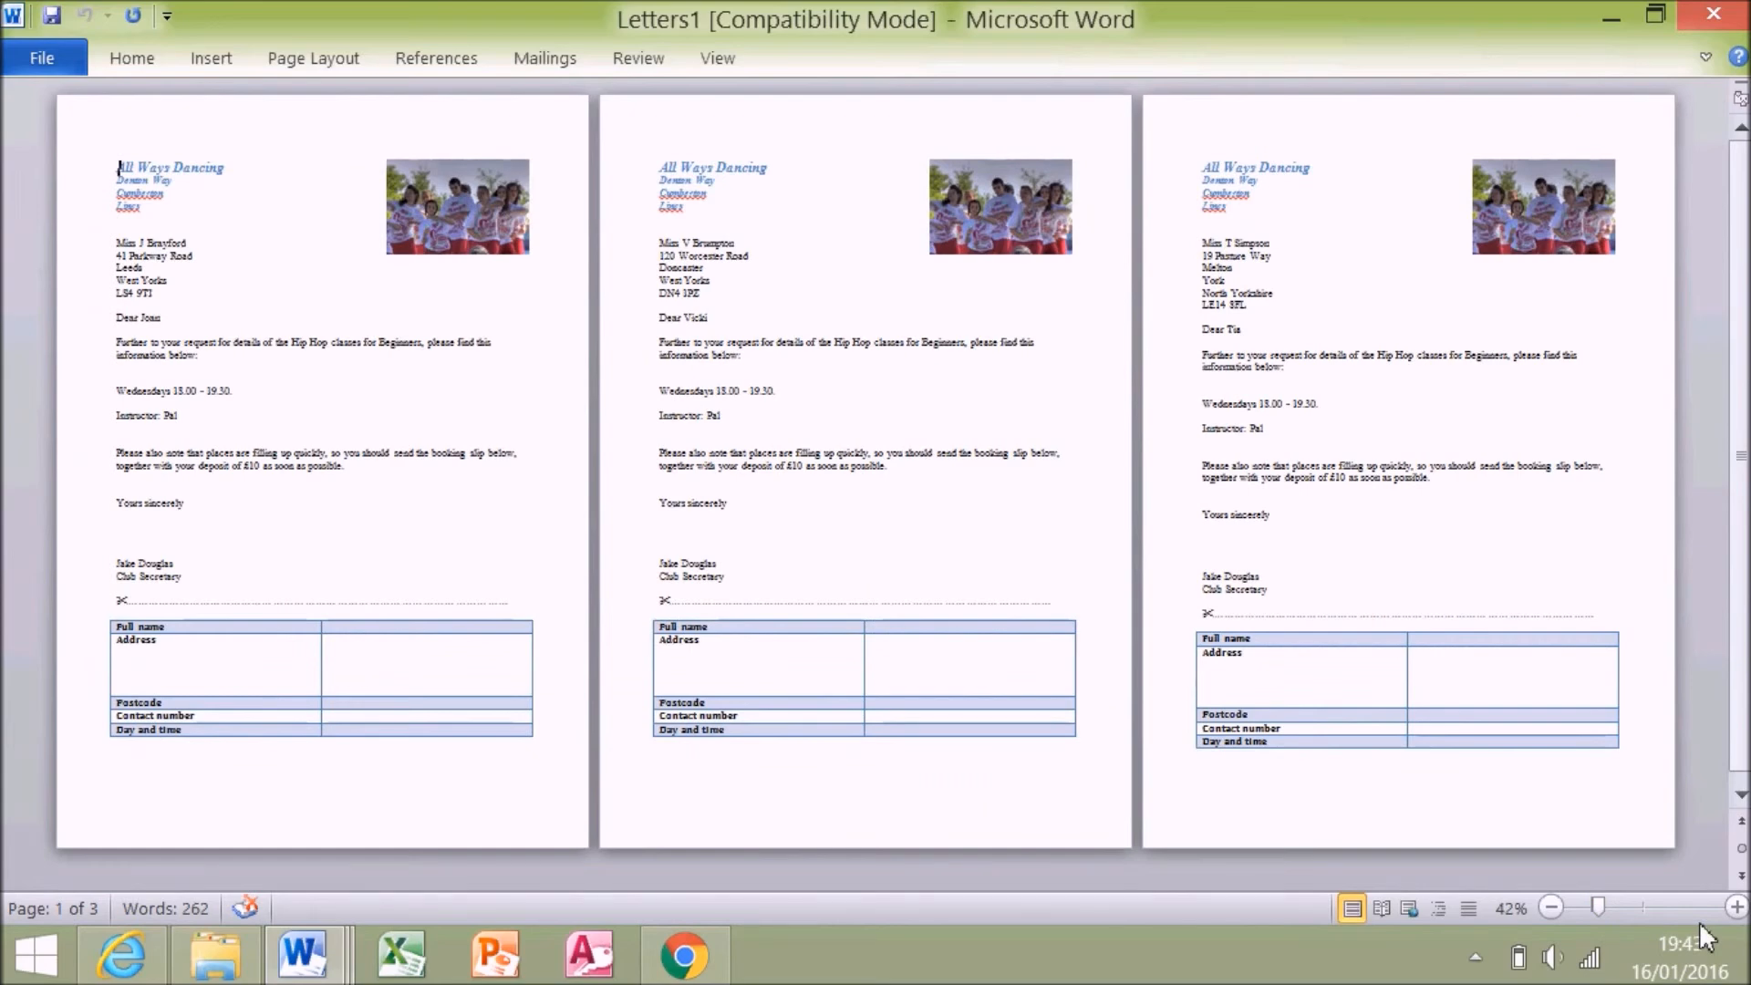
pyautogui.hotkey('alt', 'Tab')
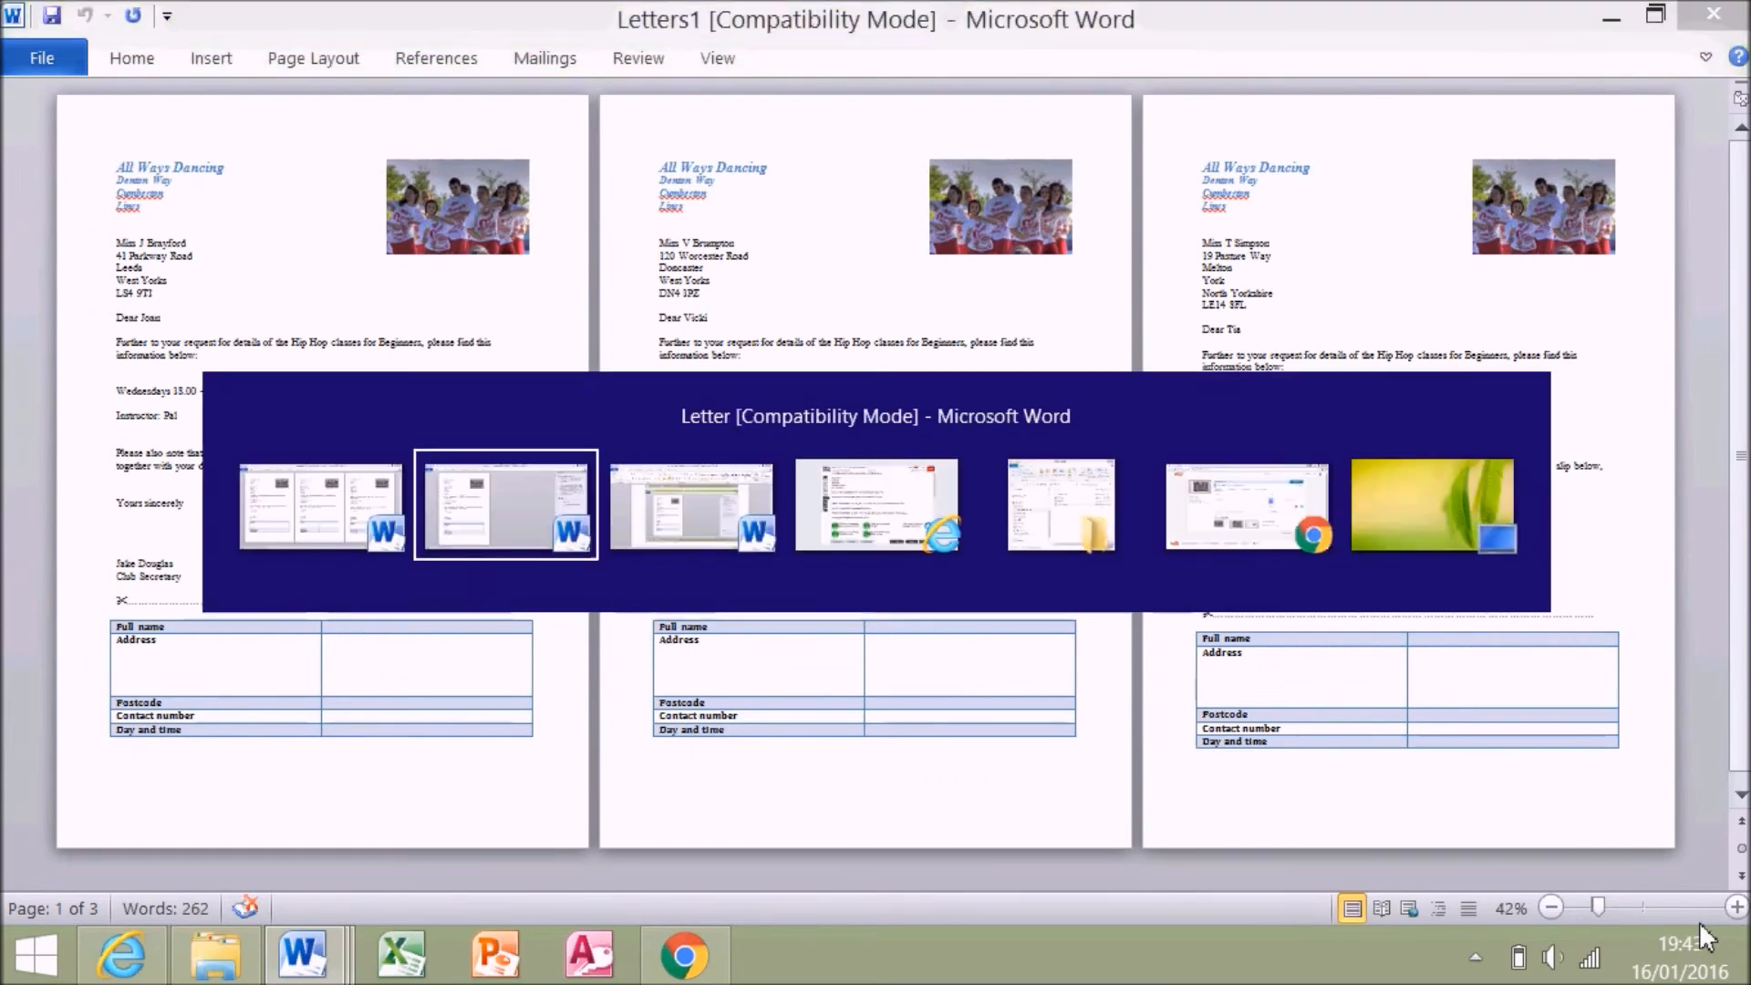
pyautogui.hotkey('alt', 'Tab')
pyautogui.press('Down')
pyautogui.press('Down')
pyautogui.press('Down')
pyautogui.press('Down')
pyautogui.press('Down')
pyautogui.press('Down')
pyautogui.press('Down')
pyautogui.press('Down')
pyautogui.press('Down')
pyautogui.press('Down')
pyautogui.press('Down')
pyautogui.press('Down')
pyautogui.press('Down')
pyautogui.press('Down')
pyautogui.press('Down')
pyautogui.press('Down')
pyautogui.press('Down')
pyautogui.press('Down')
pyautogui.press('Down')
pyautogui.press('Down')
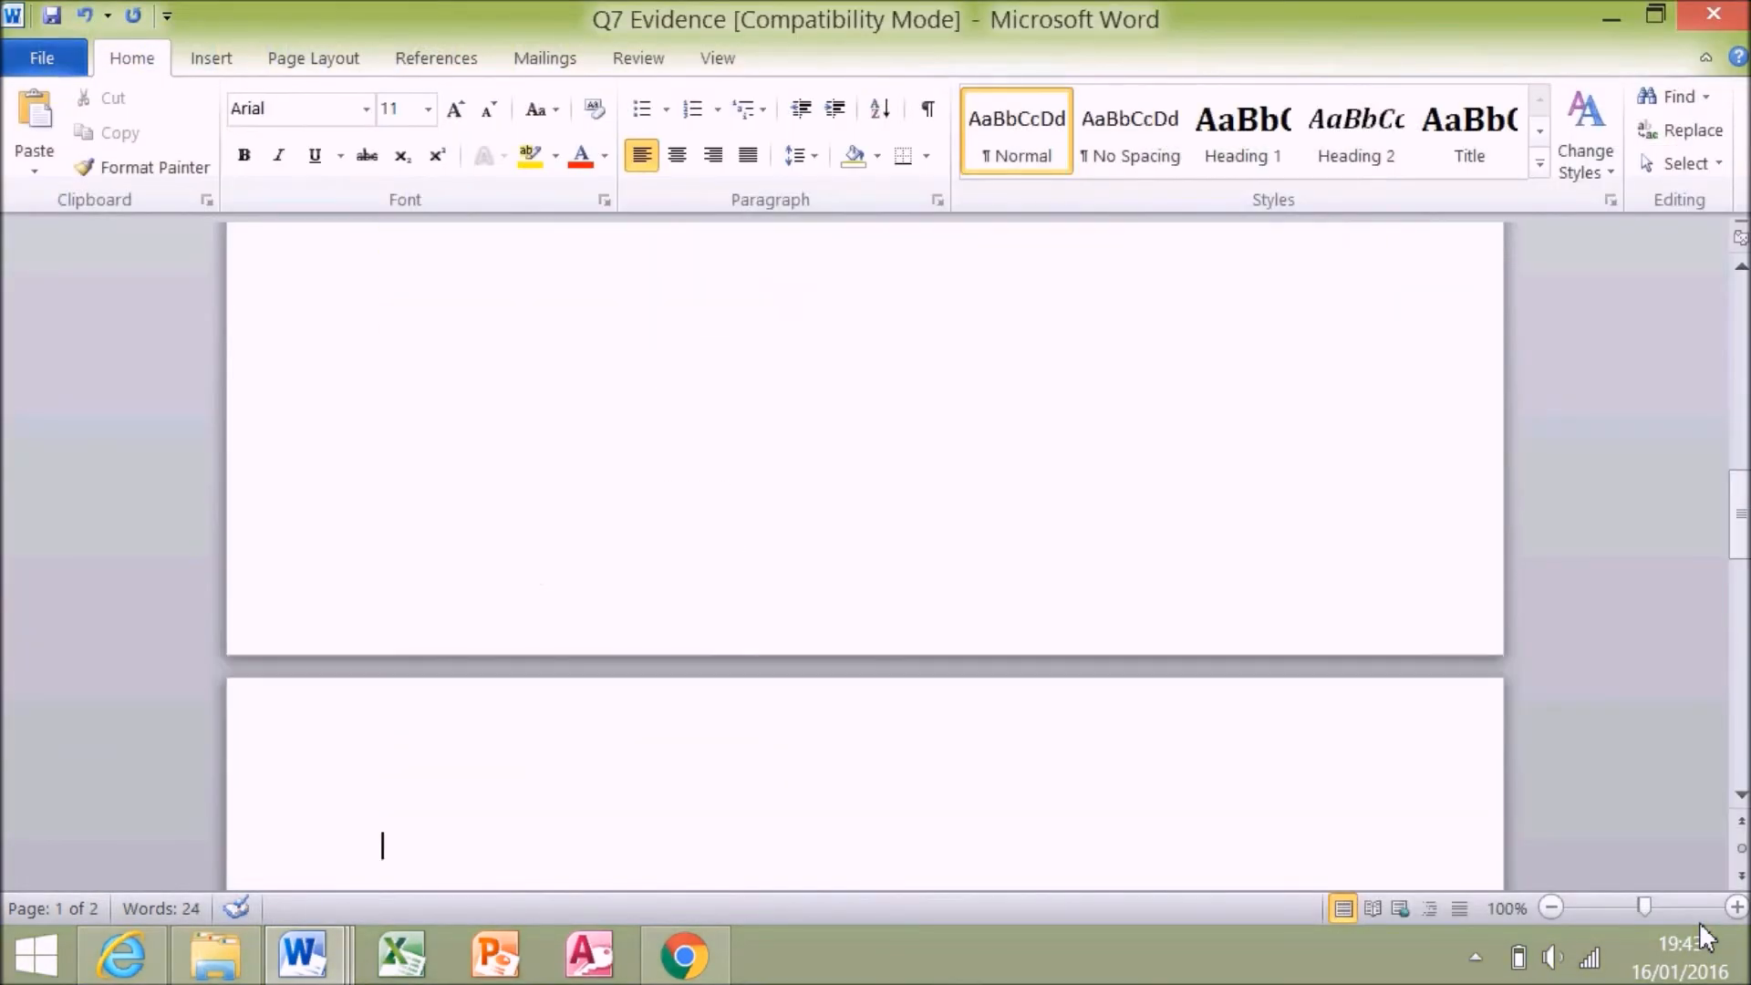
pyautogui.press('Up')
pyautogui.press('Up')
pyautogui.press('Up')
pyautogui.press('Up')
pyautogui.press('Up')
pyautogui.press('Up')
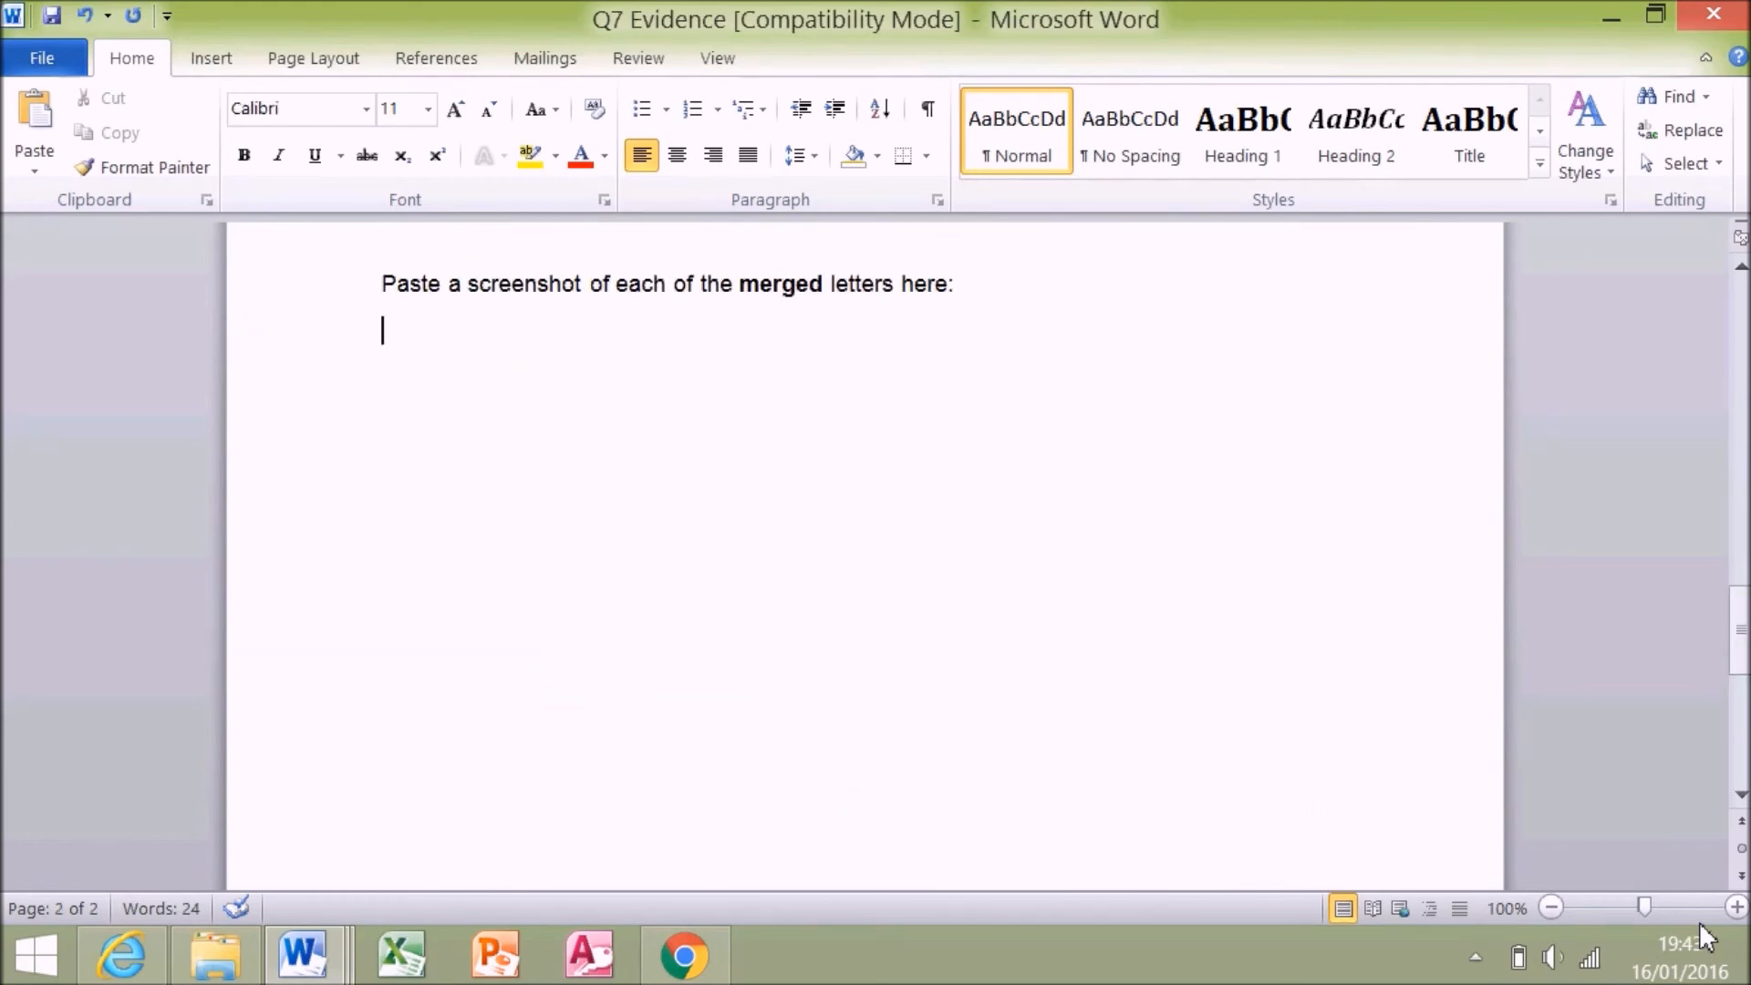
pyautogui.hotkey('ctrl', 'v')
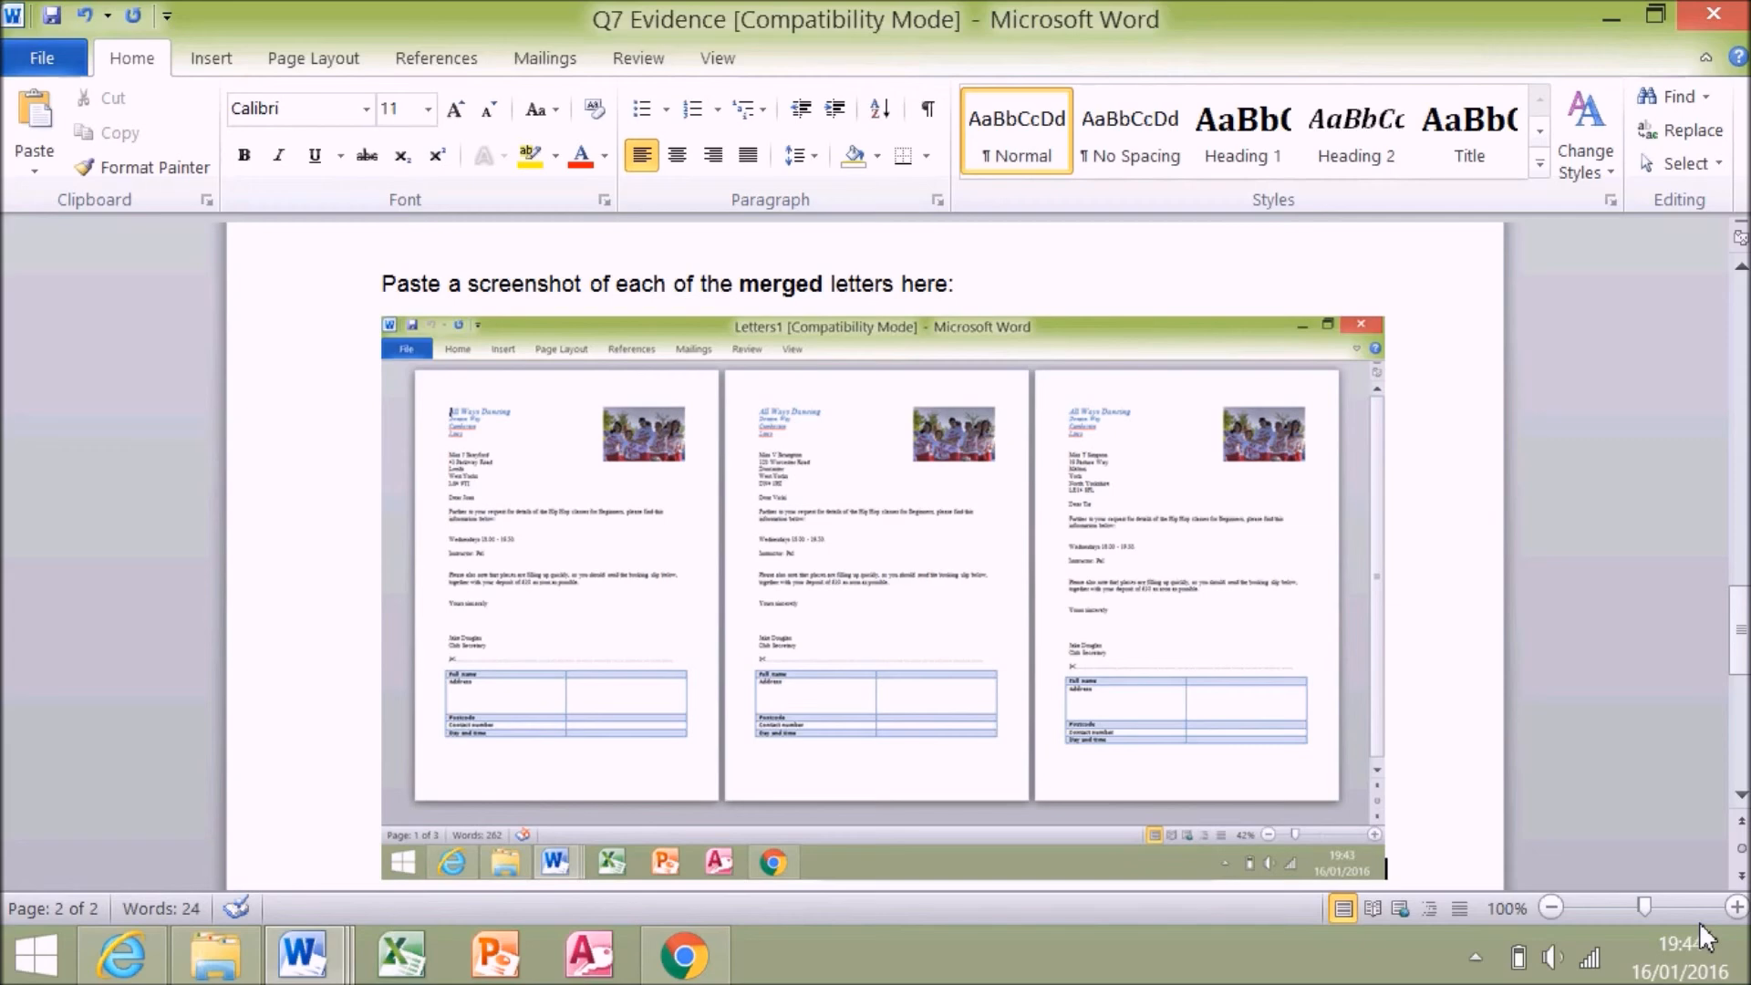
# - Look back over the pasted evidence, then save and close the Q7 Evidence document
pyautogui.moveTo(1744, 656); pyautogui.dragTo(1747, 610)
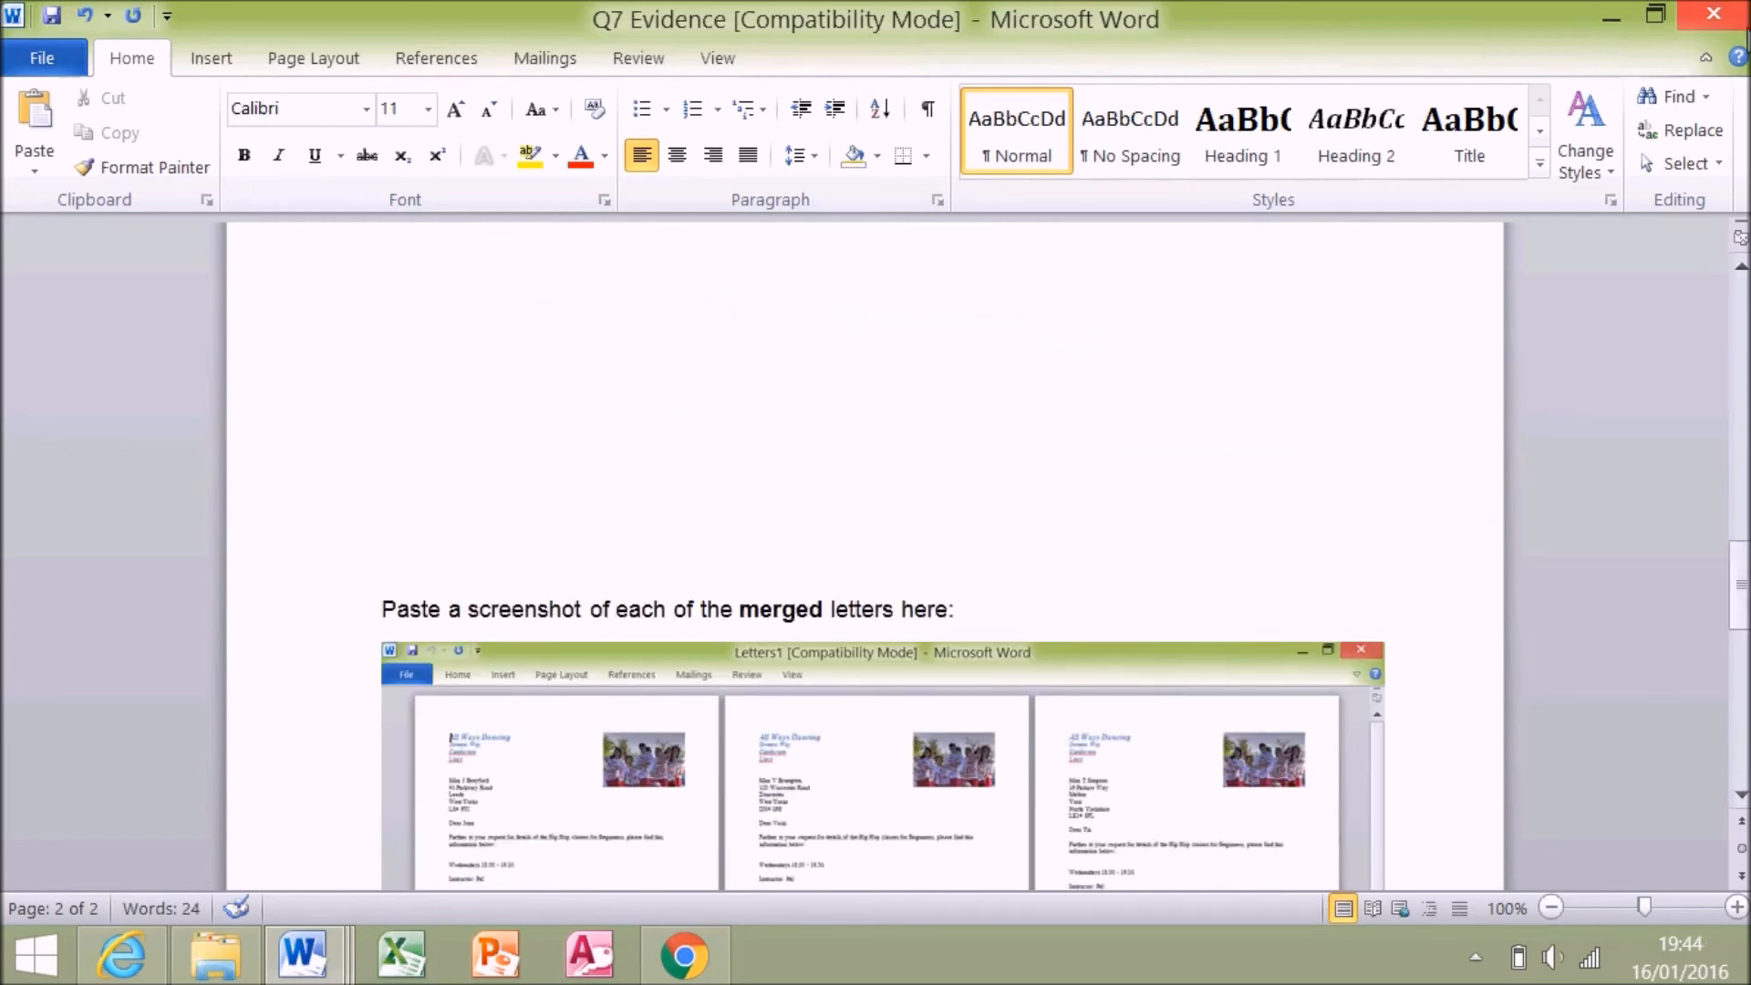
pyautogui.click(1734, 17)
pyautogui.click(749, 515)
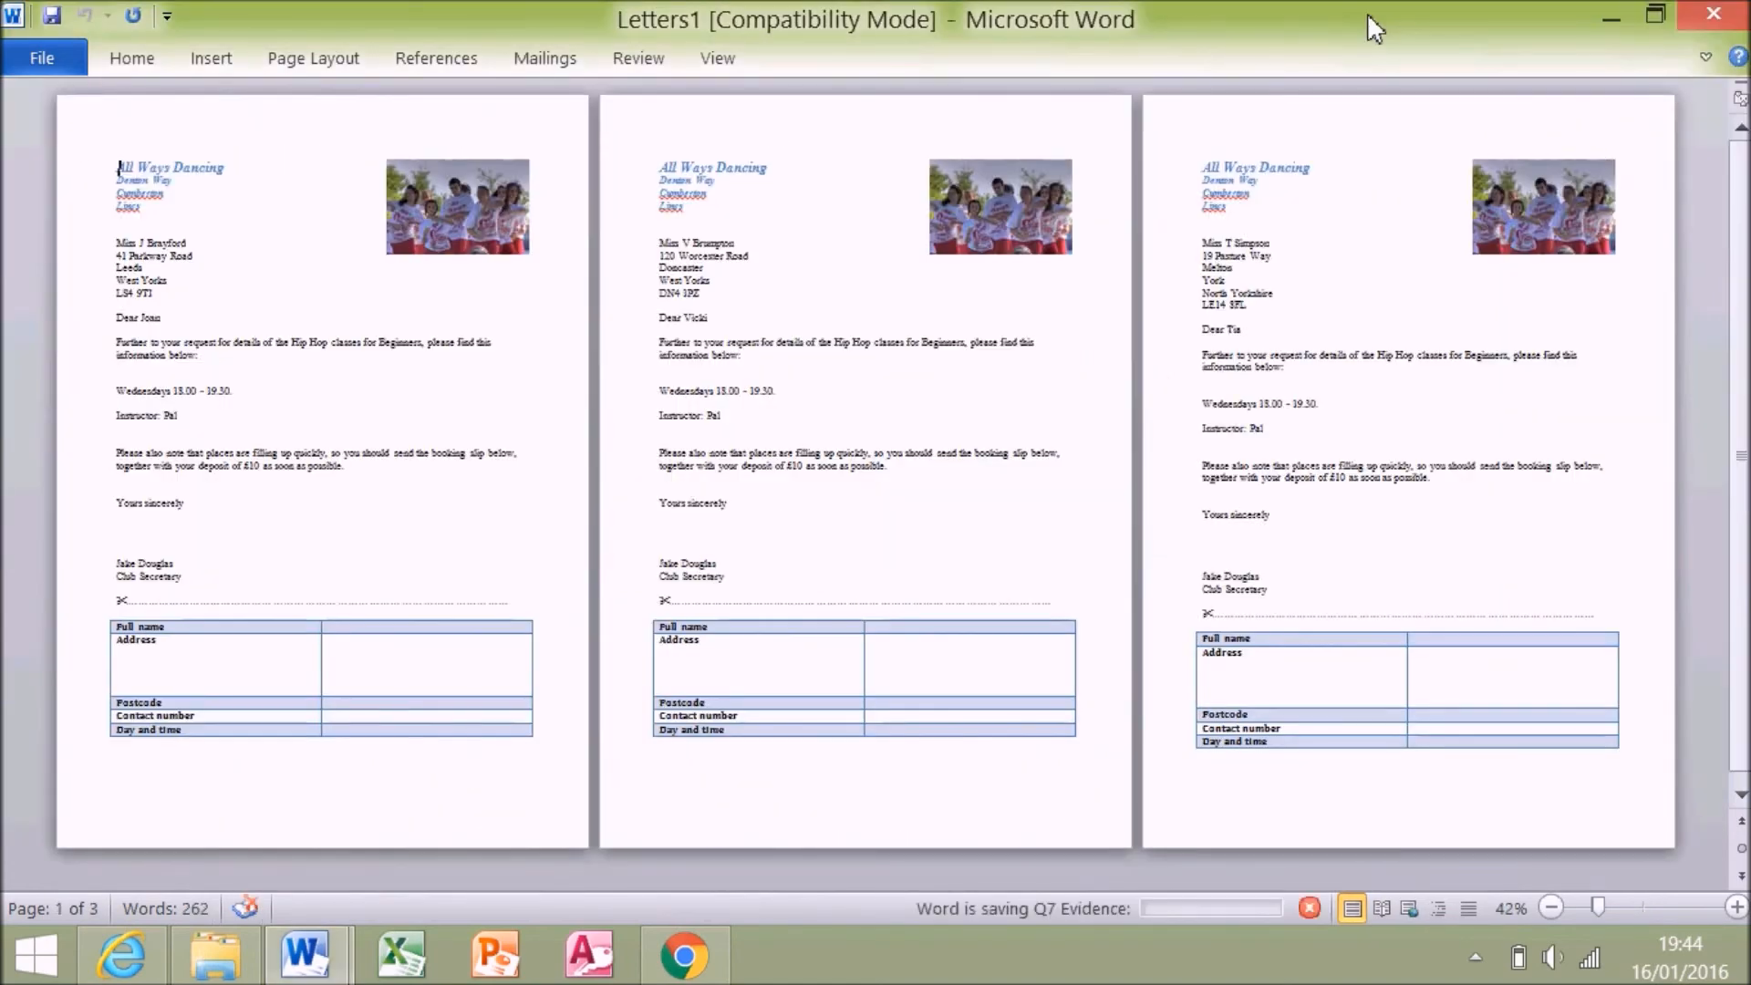
# - Close the merged letters, saving them as the Word document All Ways Dancing letters in the Mail merge folder of All ways dancing
pyautogui.click(1714, 14)
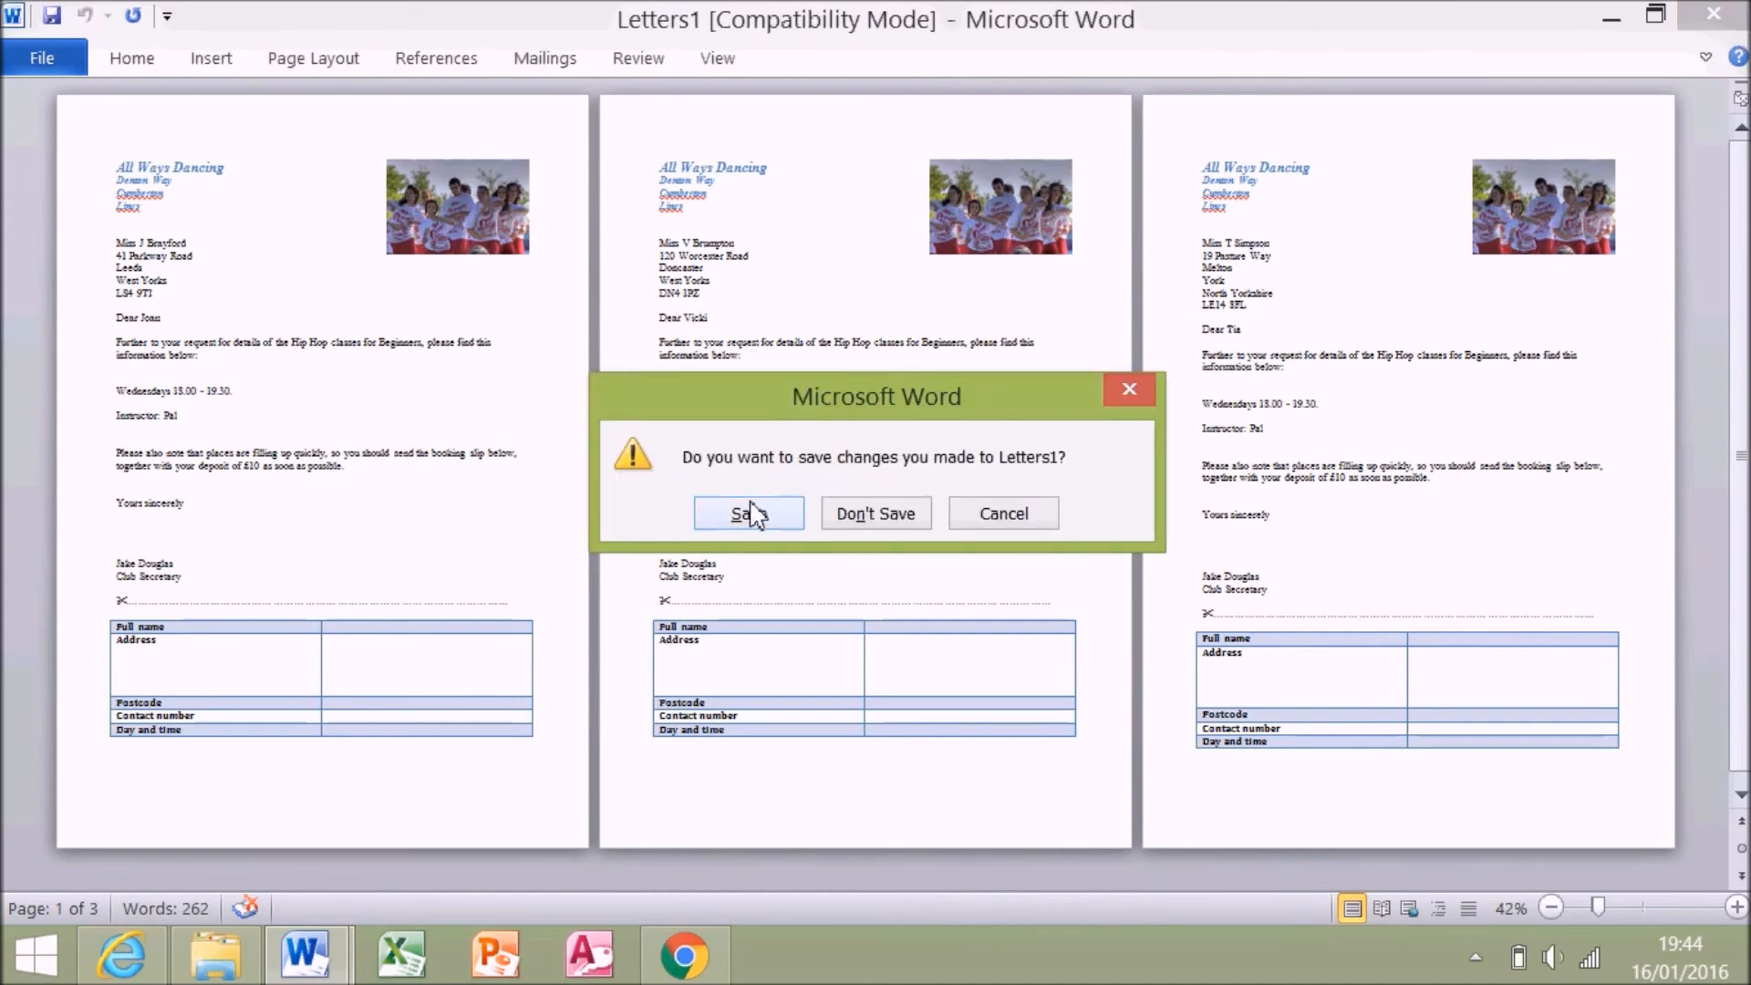
pyautogui.click(750, 515)
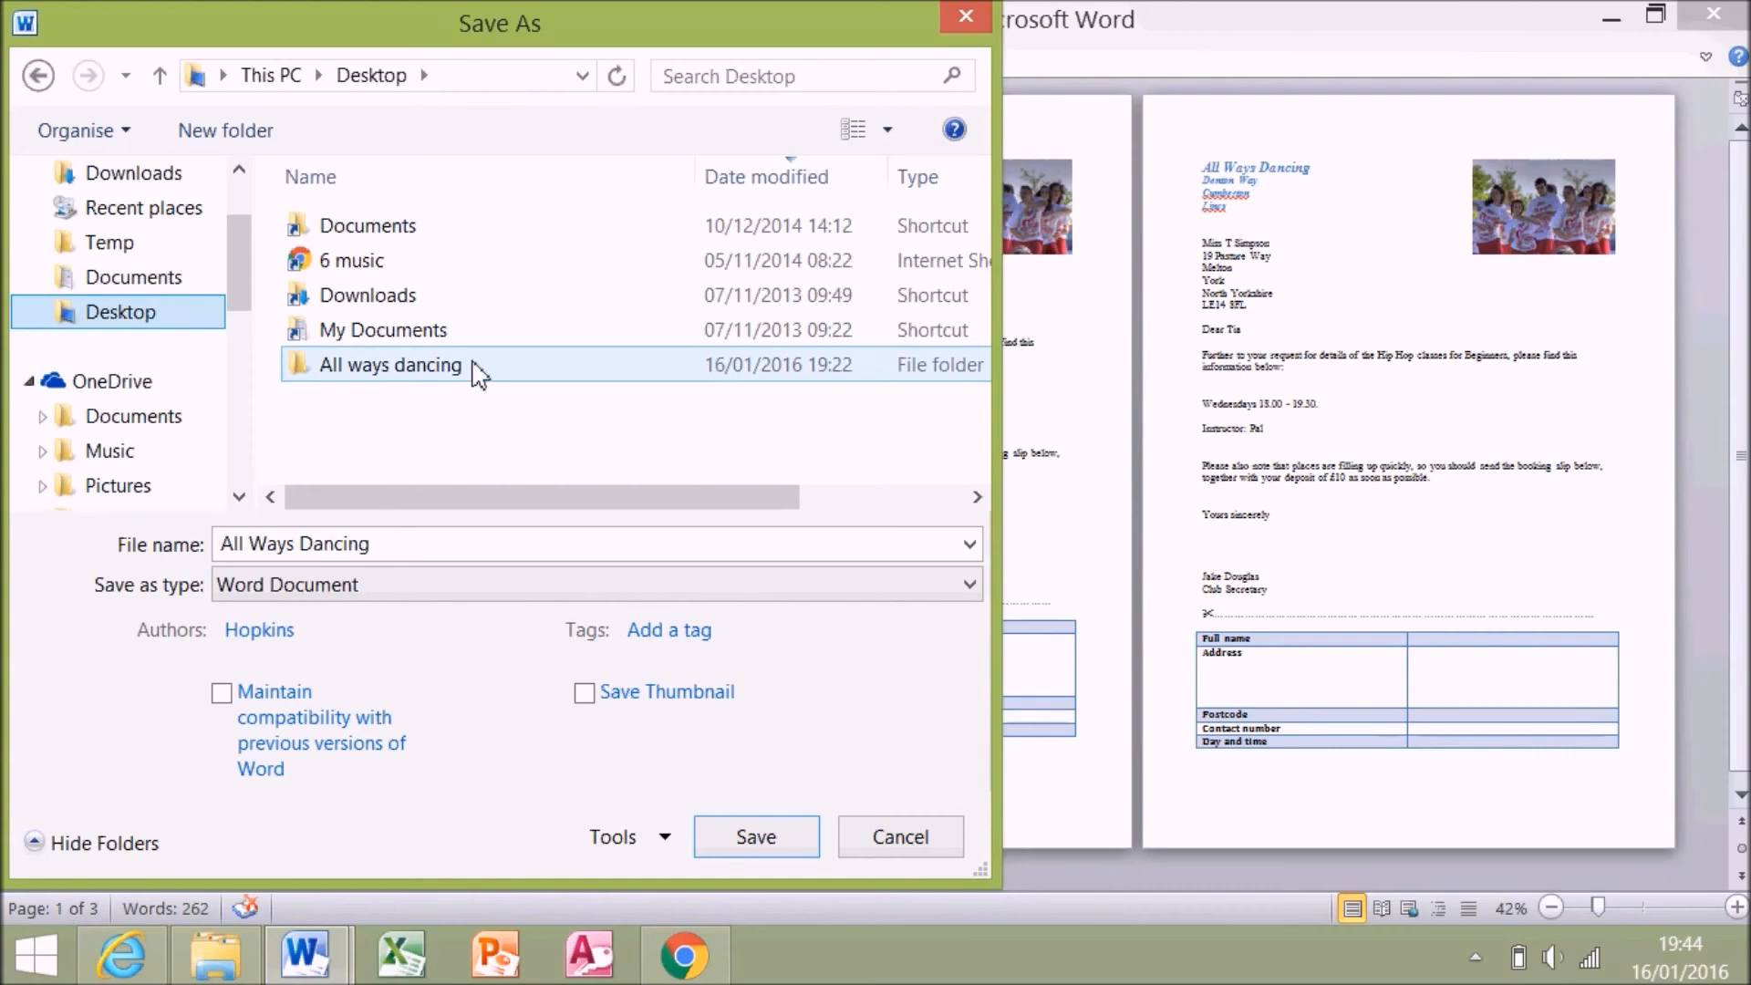
pyautogui.doubleClick(474, 370)
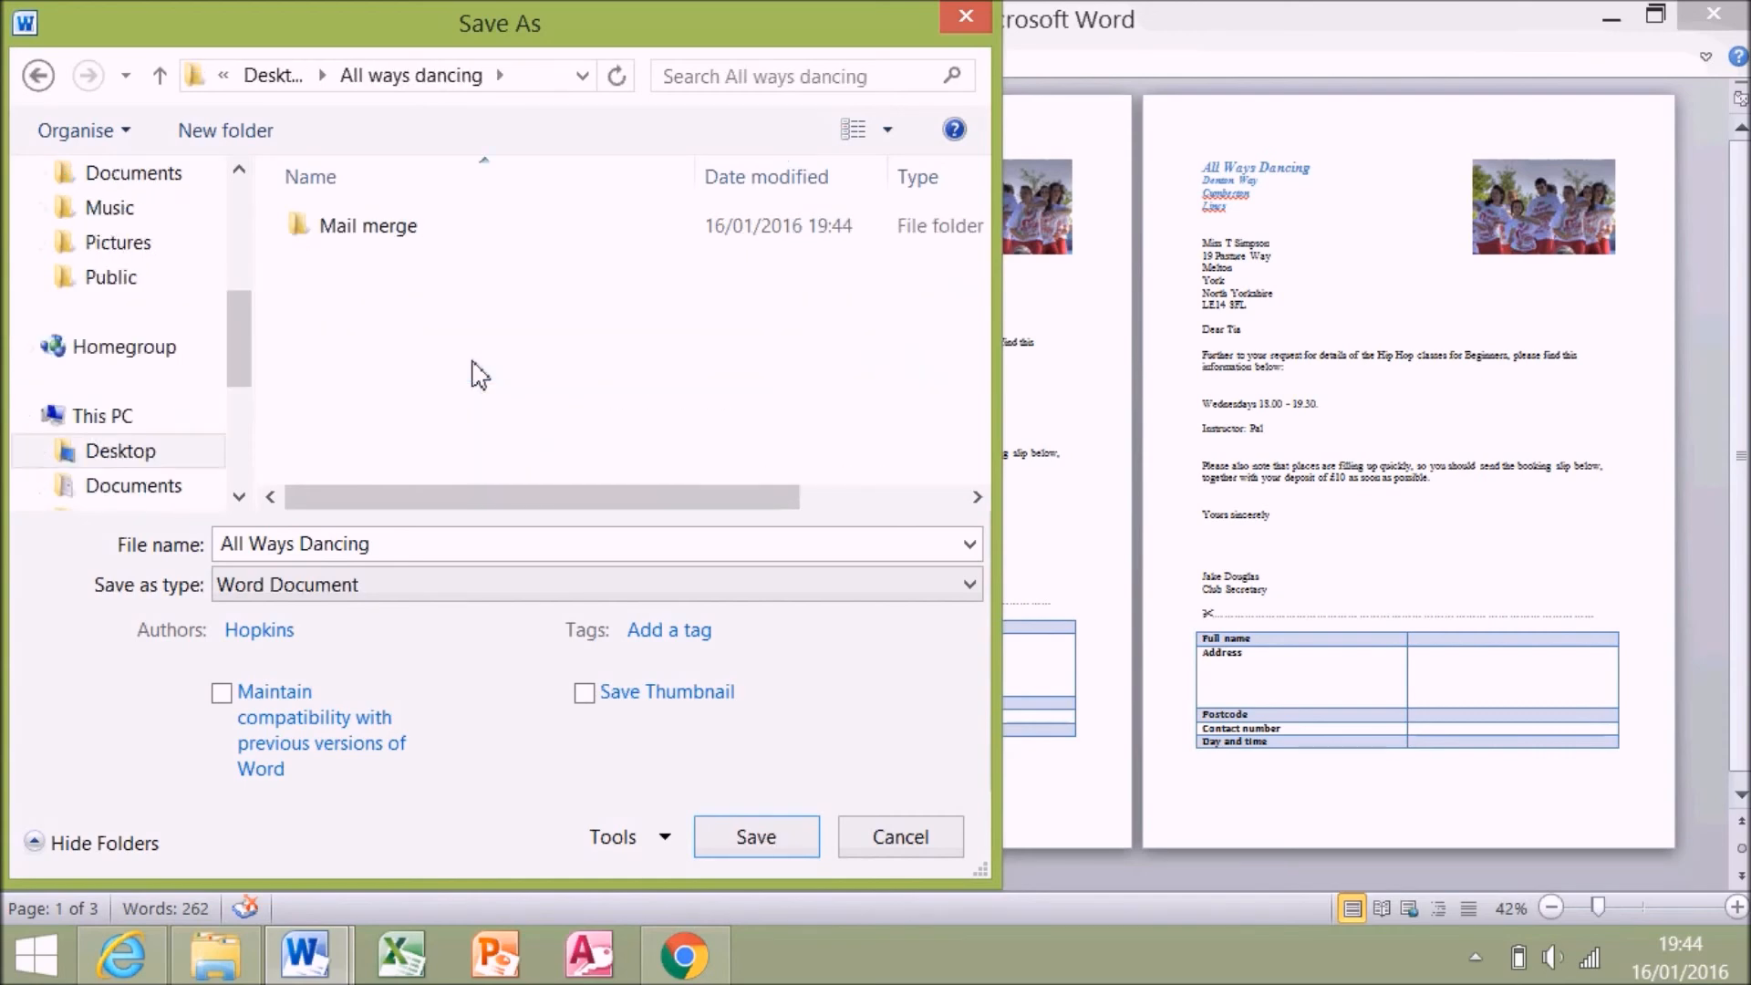
pyautogui.doubleClick(383, 229)
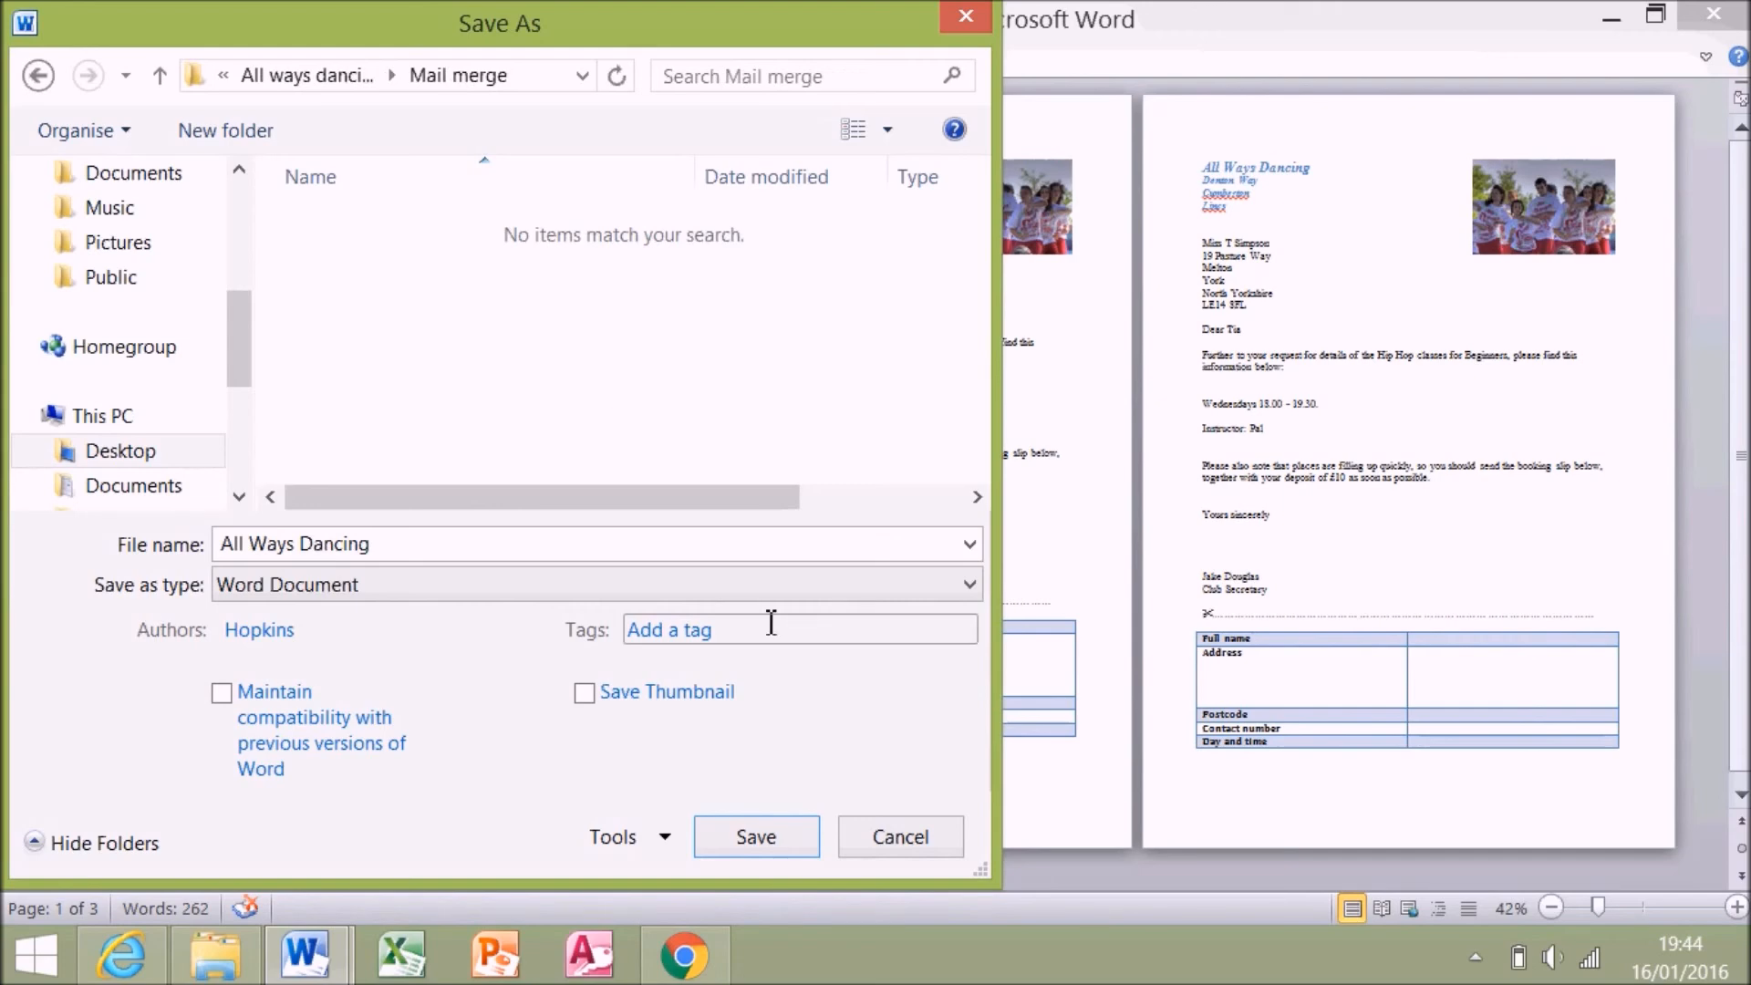
pyautogui.click(615, 555)
pyautogui.doubleClick(616, 554)
pyautogui.click(615, 554)
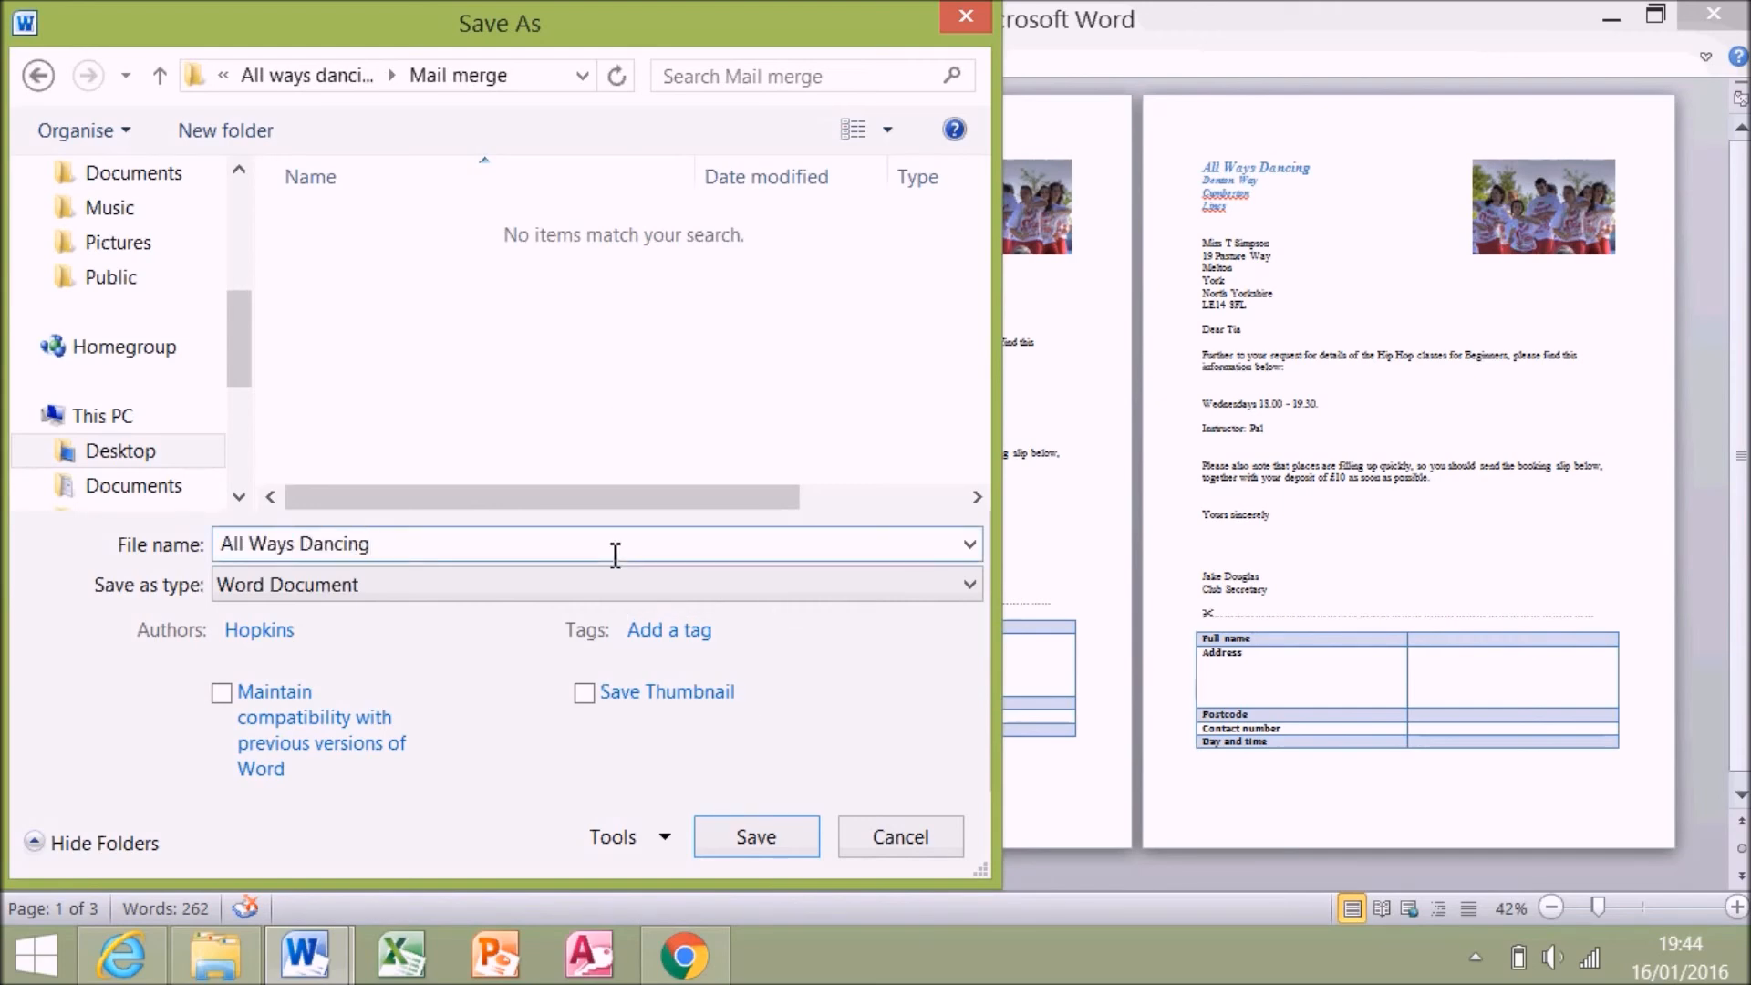
pyautogui.write('letters')
pyautogui.click(722, 844)
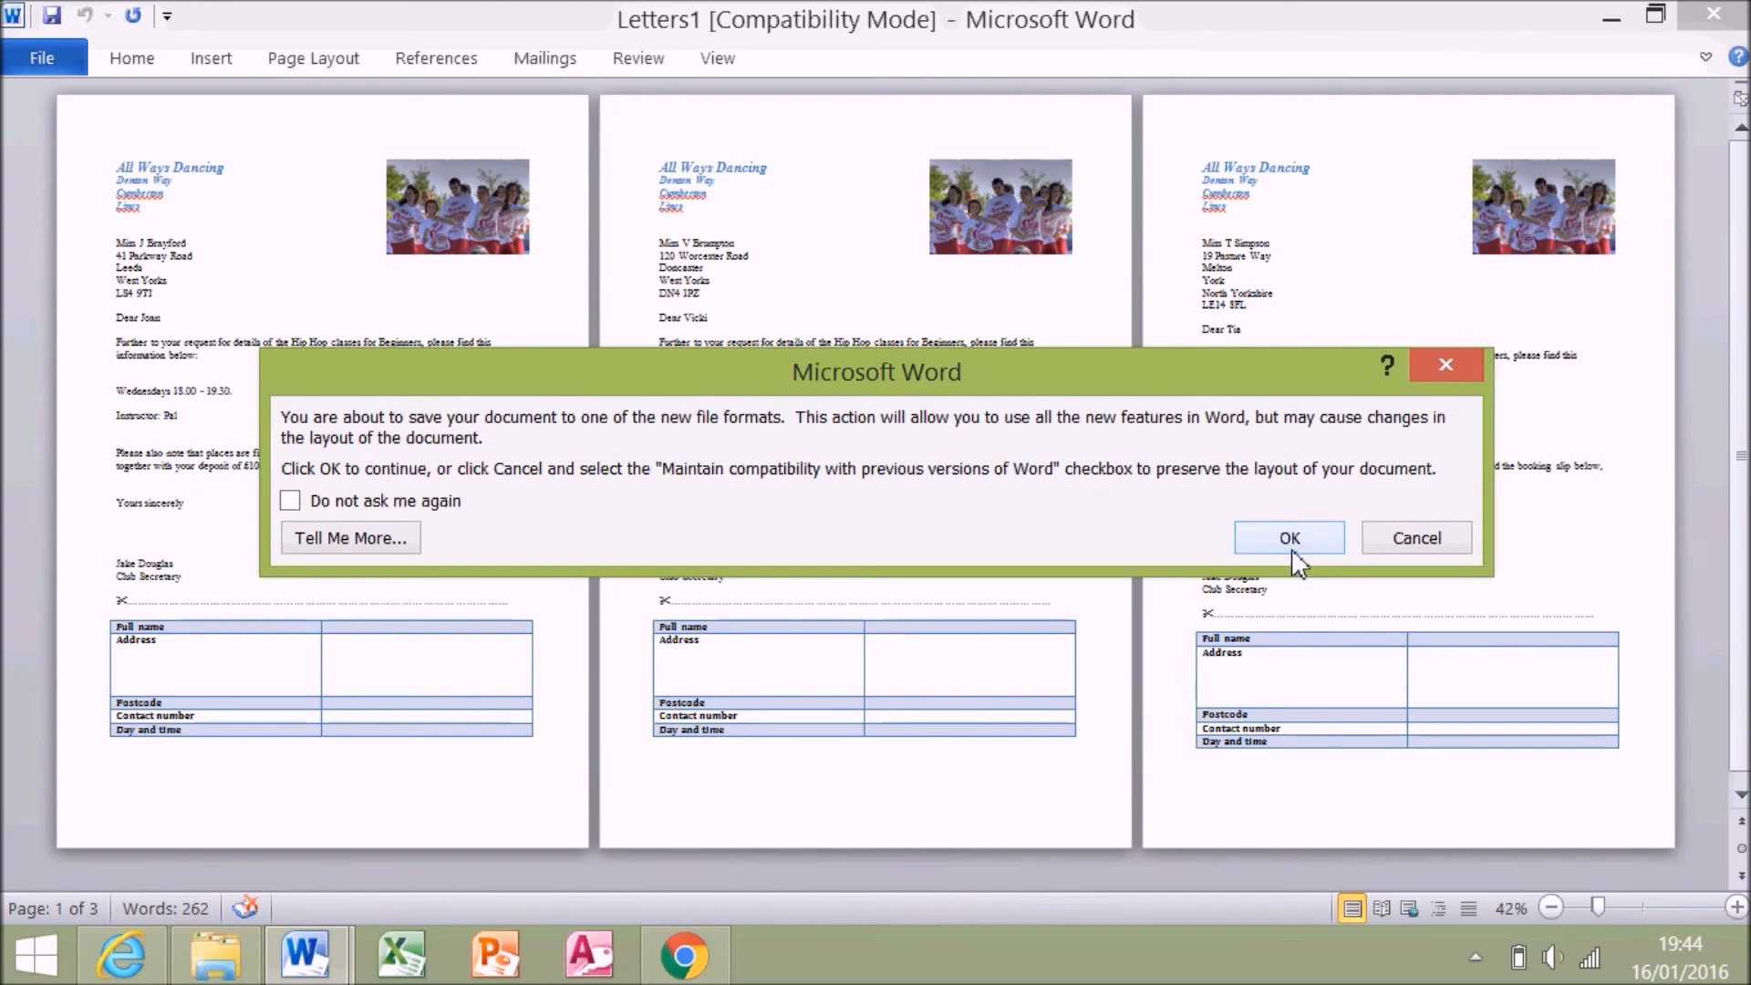
pyautogui.click(1290, 538)
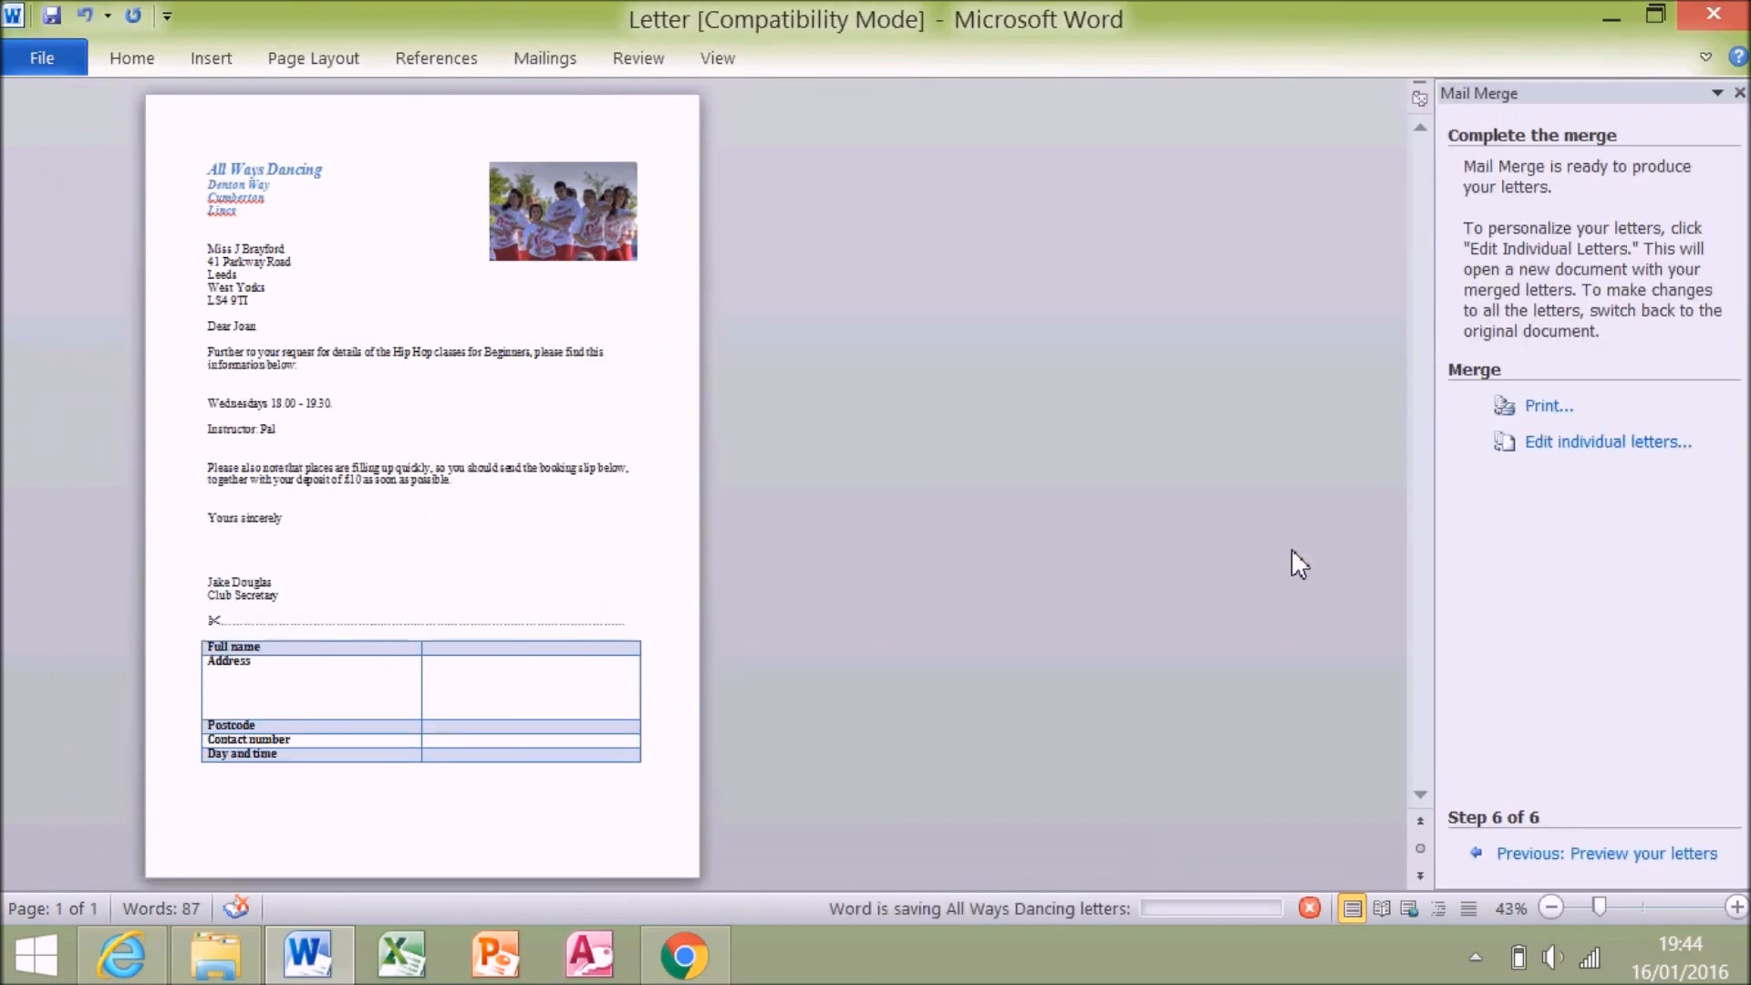
# - Close the original Letter mail merge document without saving its changes
pyautogui.click(1726, 11)
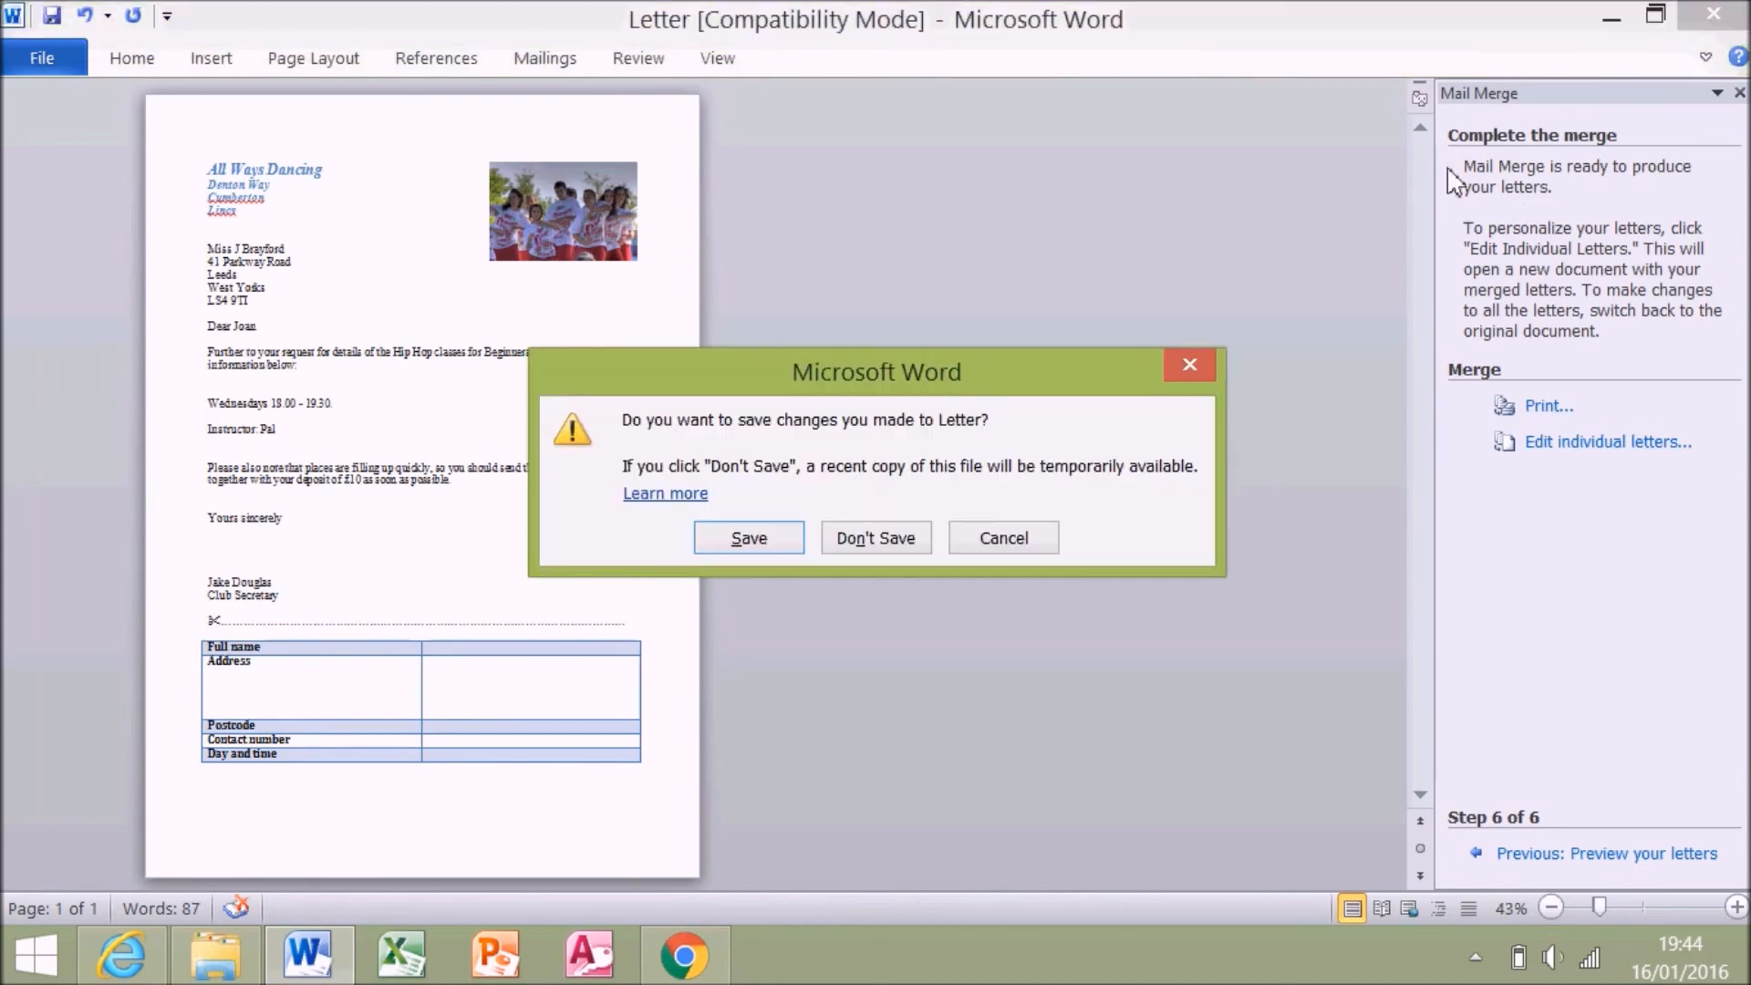
pyautogui.click(896, 539)
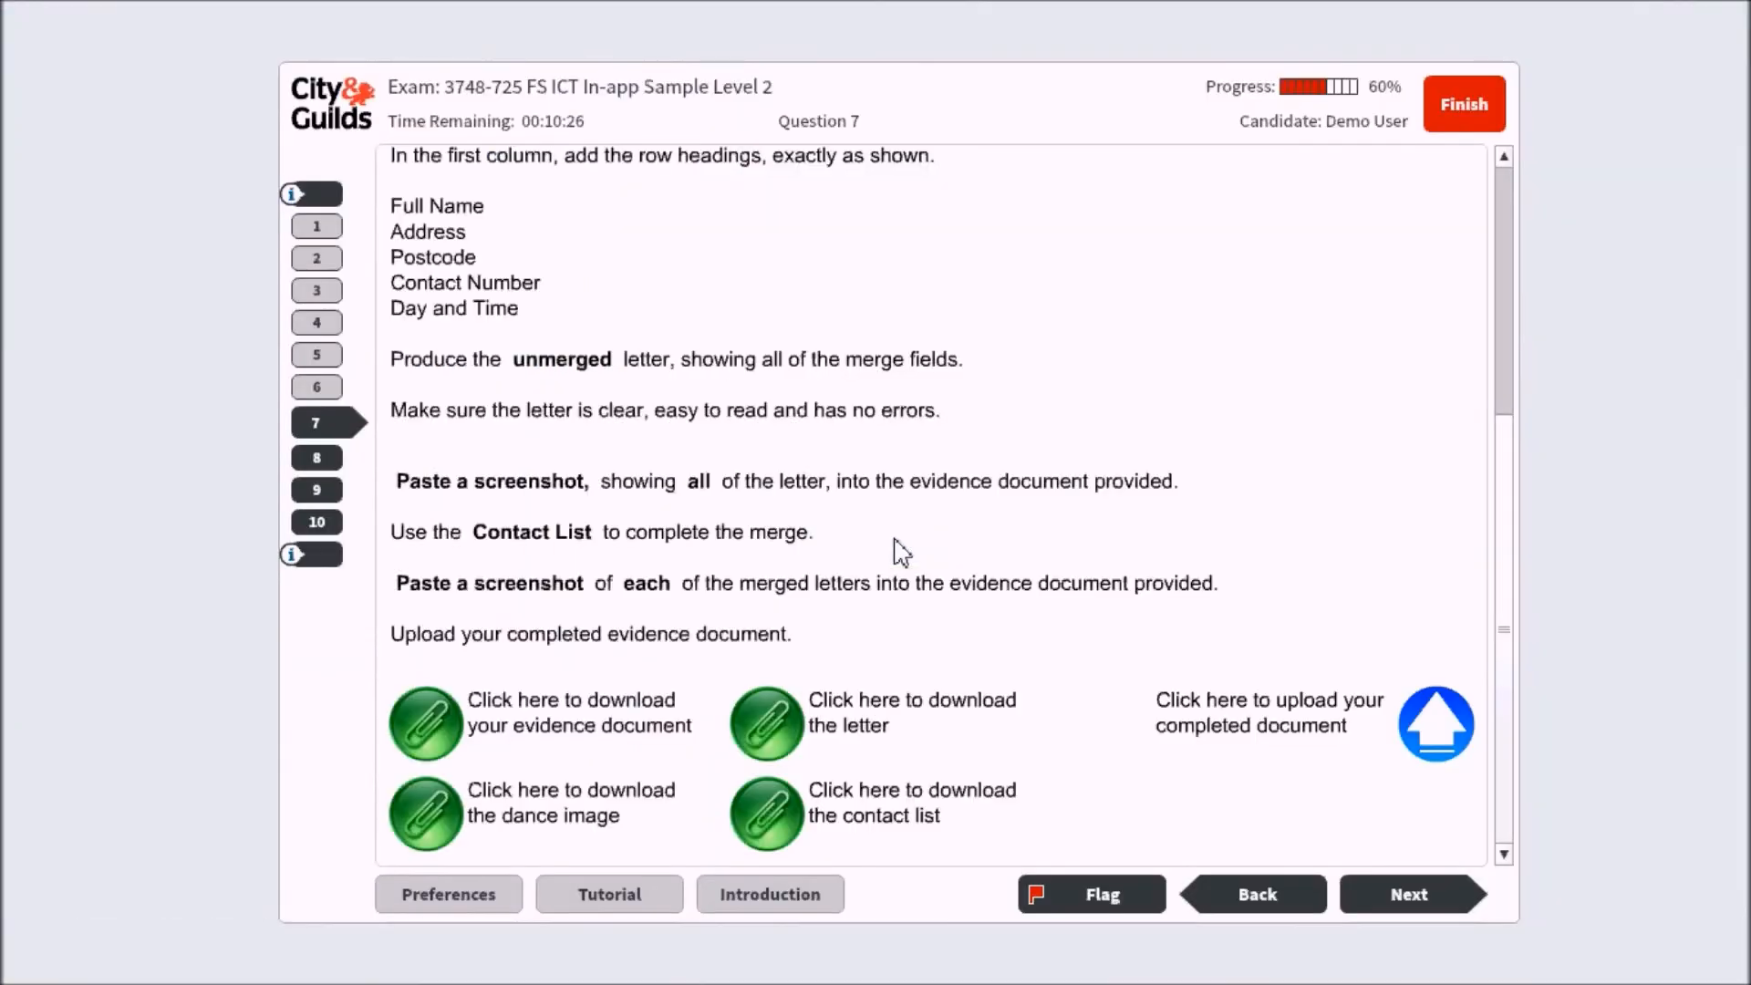